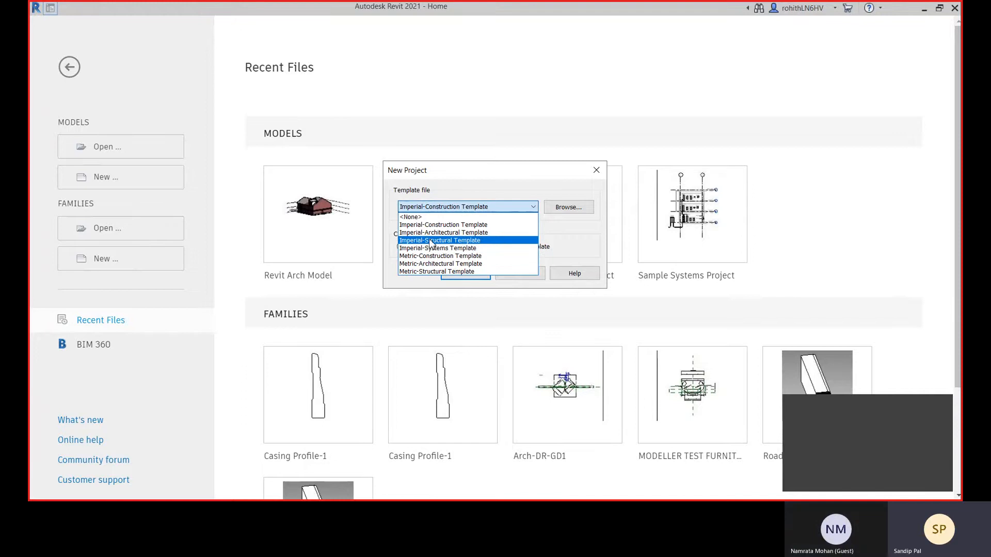
Step: Create a new project from the Imperial-Architectural Template
click(434, 233)
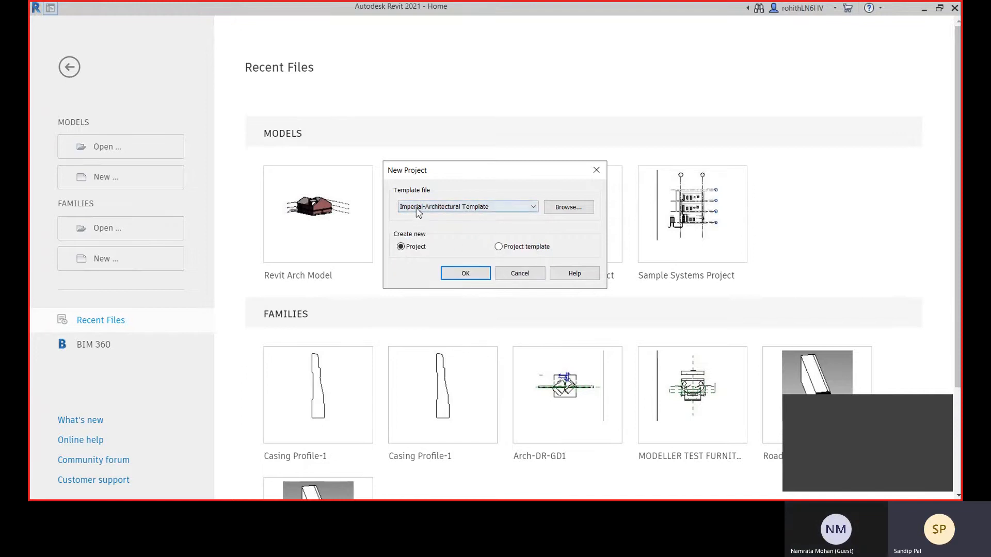
click(467, 273)
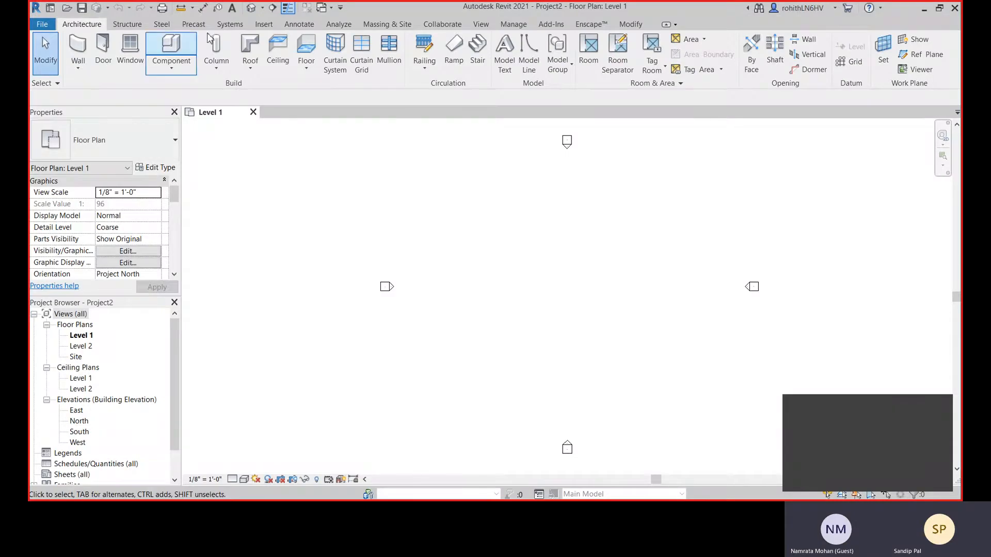
Step: Link the CAD file Building.dwg into the Level 1 plan with Auto - Center to Center positioning
click(263, 24)
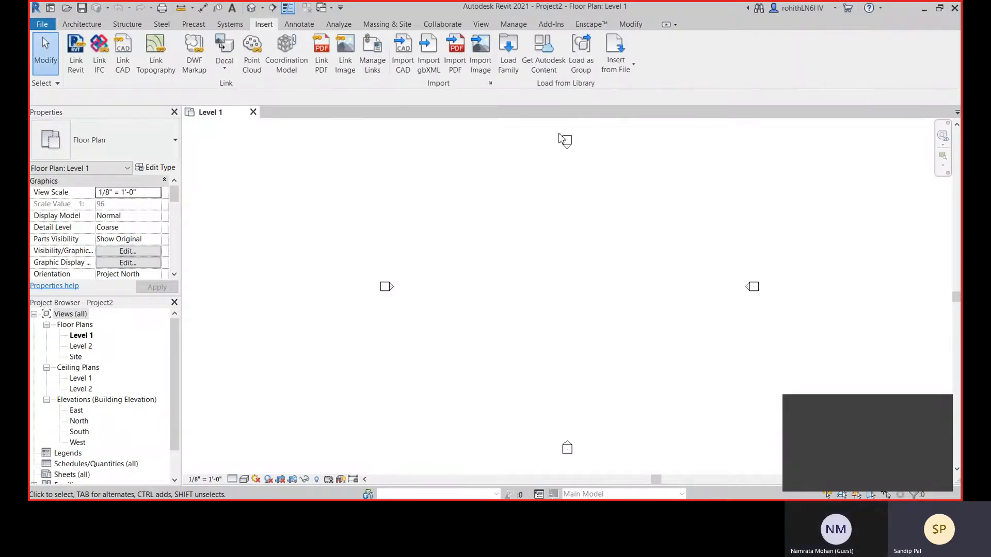
click(123, 62)
click(408, 141)
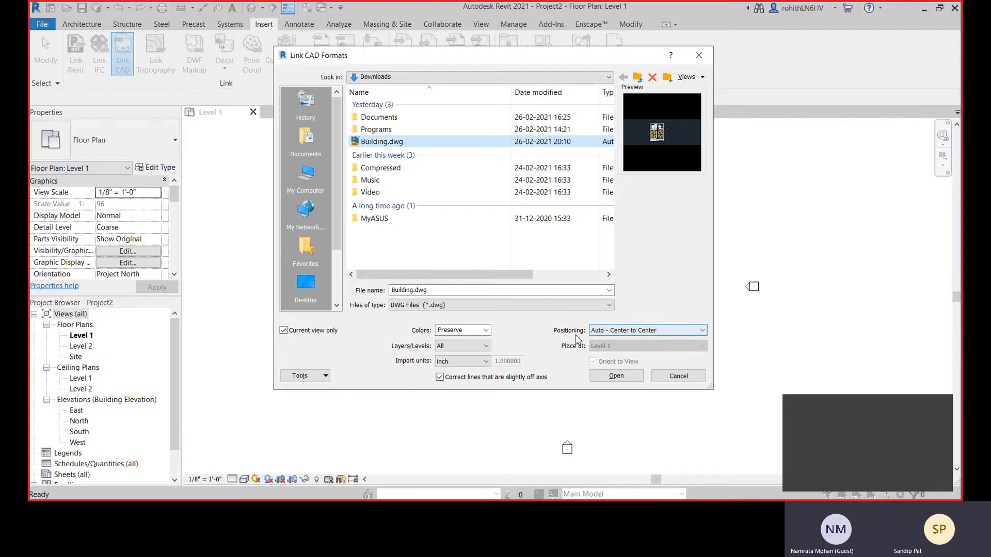
click(635, 332)
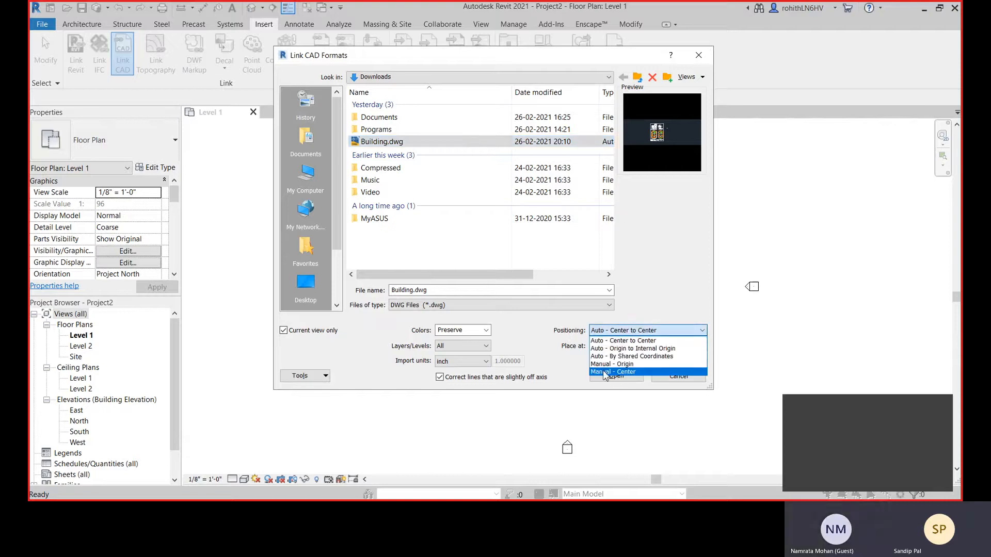
click(613, 341)
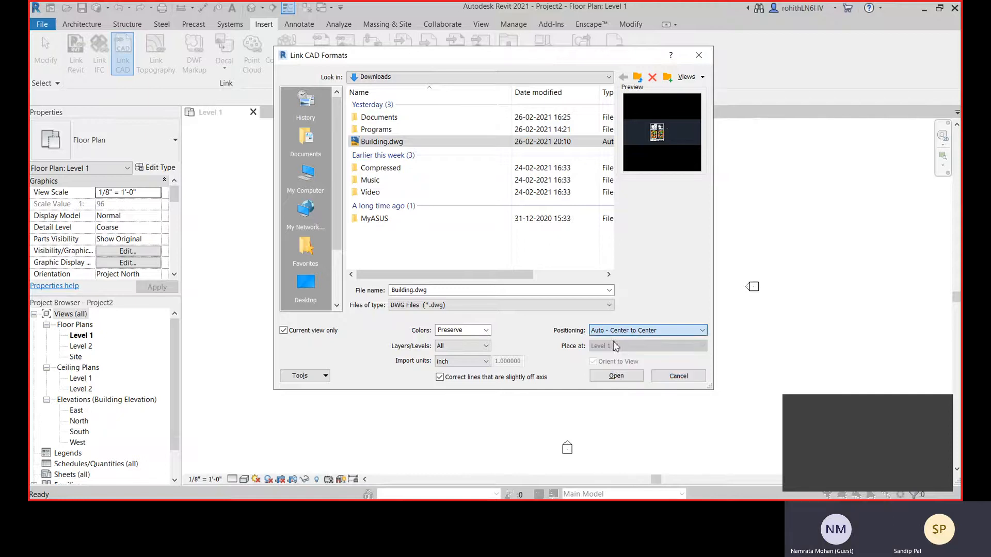
click(600, 379)
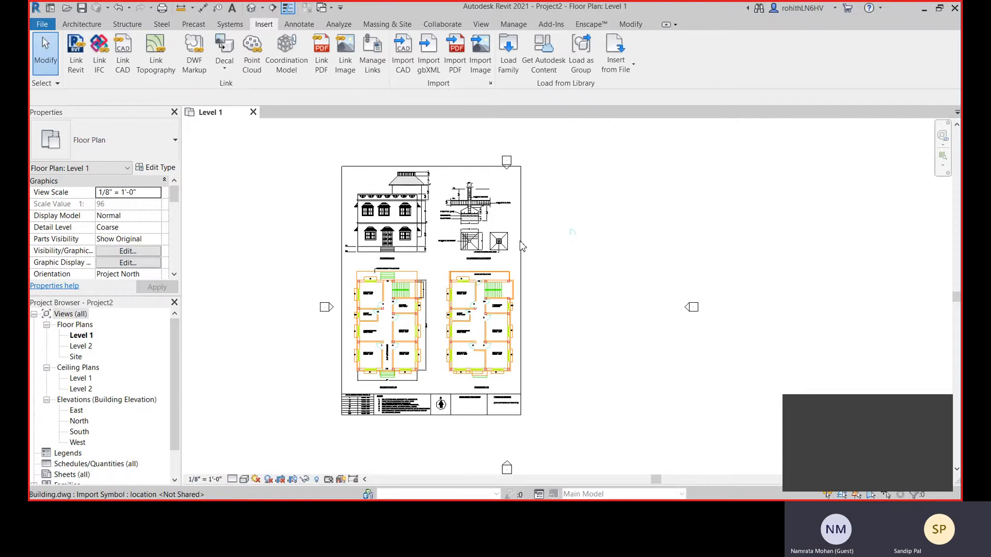
Step: Move the linked Building.dwg drawing to the middle of the four elevation markers and pin it in place
click(436, 246)
middle_drag(435, 246, 462, 210)
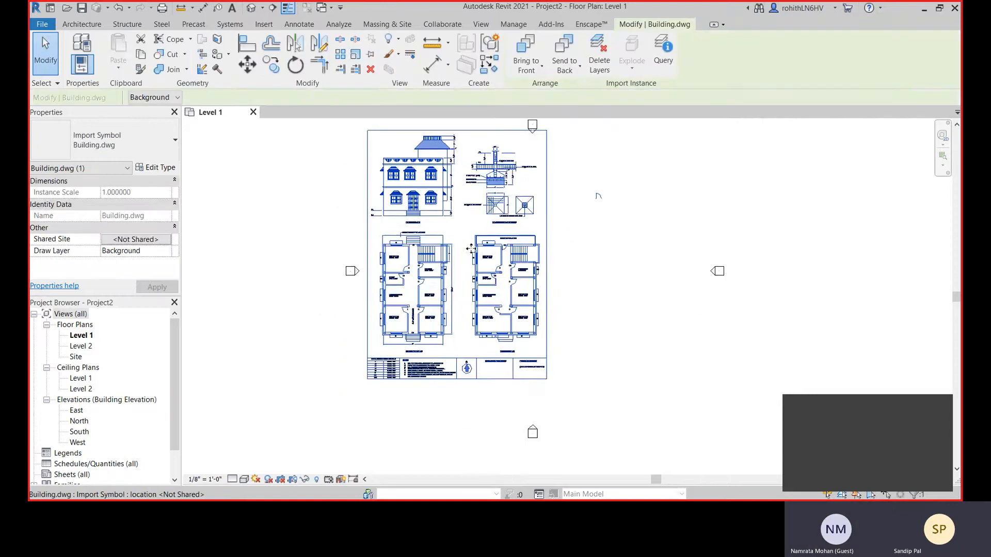
drag(471, 248, 548, 274)
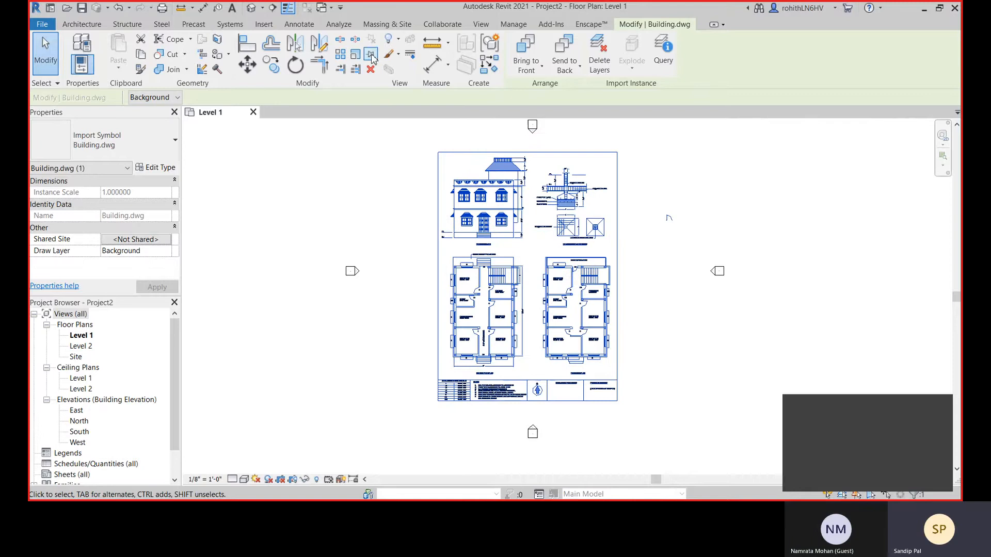
click(669, 261)
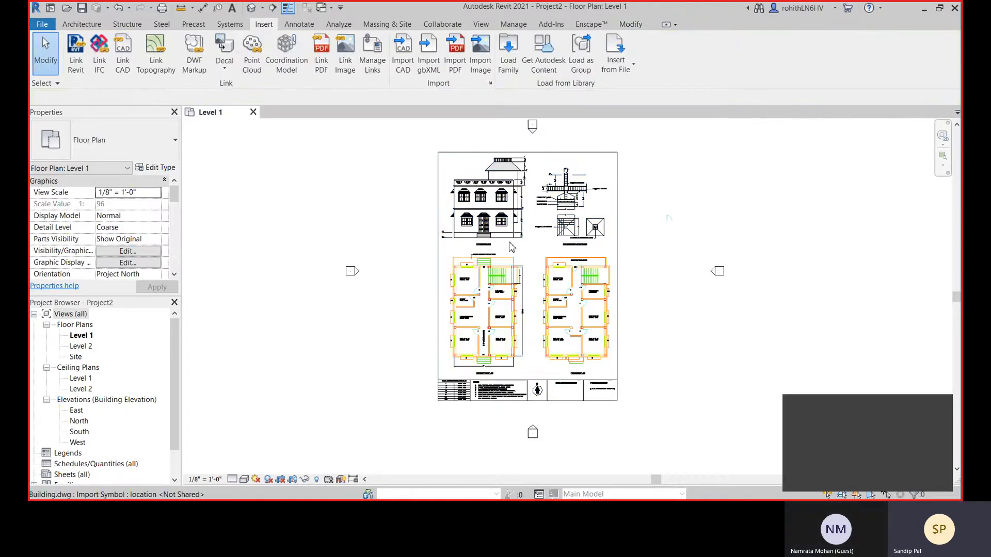
click(616, 267)
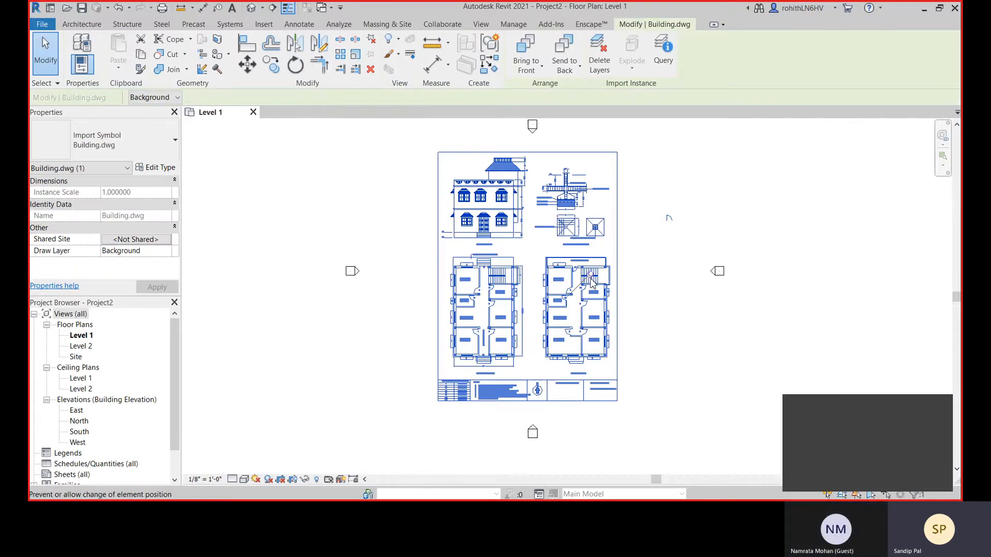
click(661, 282)
Step: Start a stair with a sketched run and draw its first boundary line along the staircase's upper wall, about 7'-6" long
scroll(497, 266, up, 1)
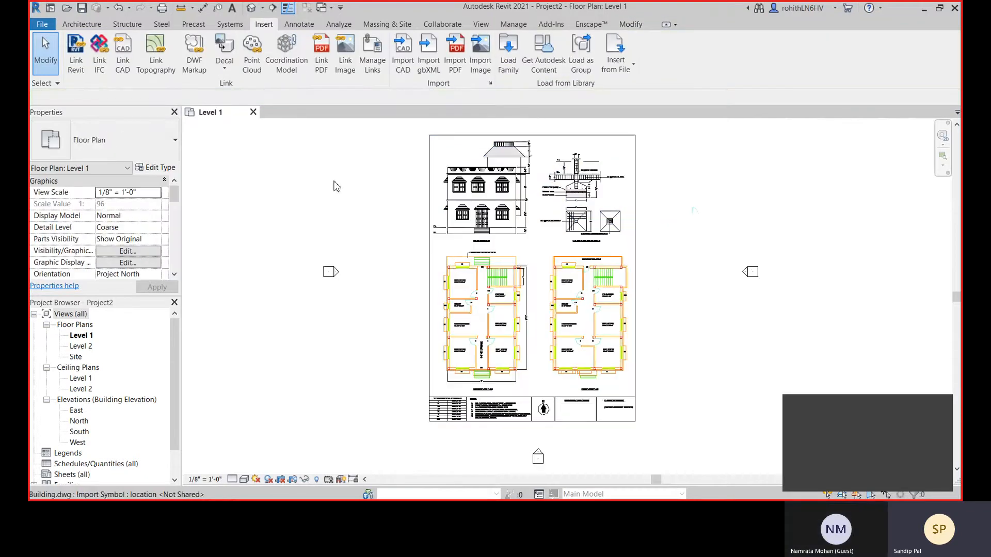
click(91, 27)
scroll(507, 278, up, 5)
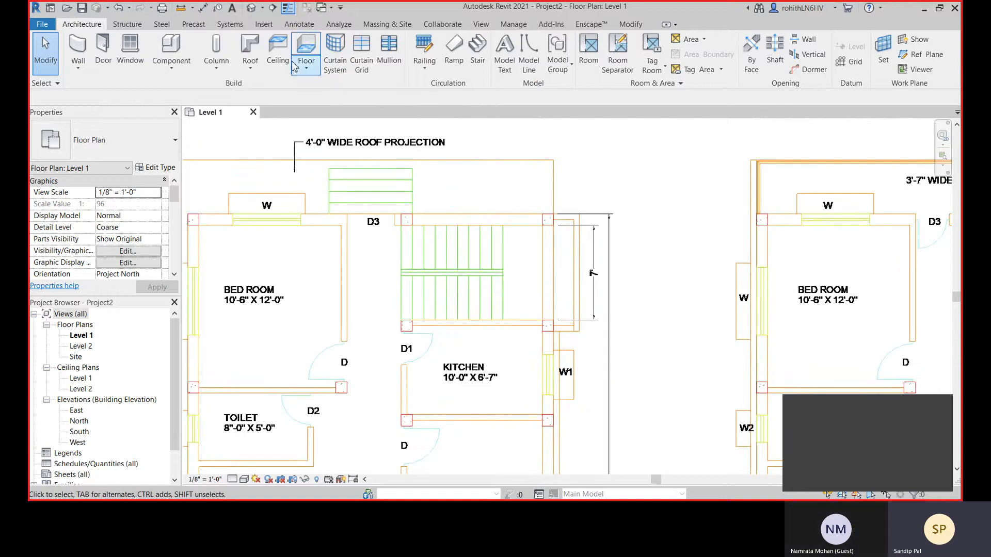
click(477, 52)
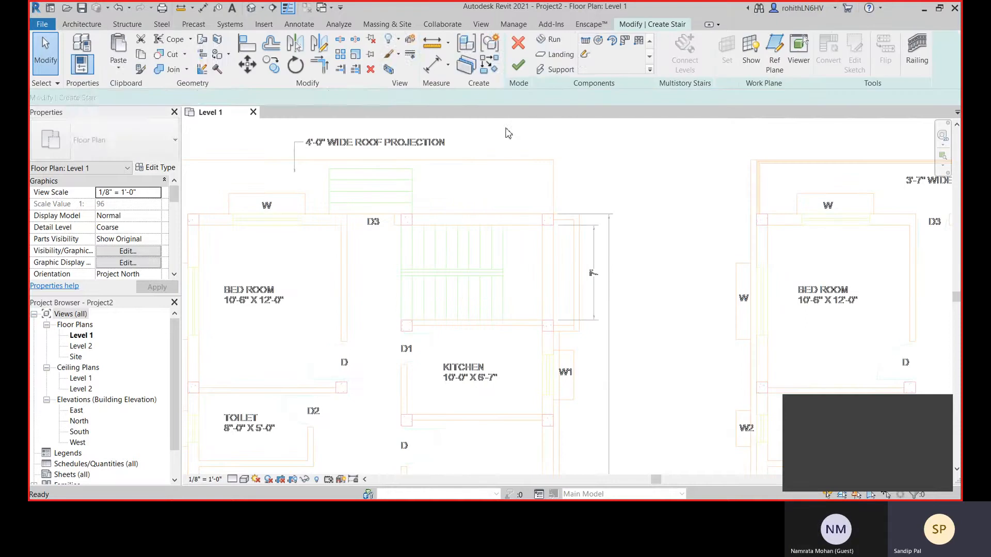
click(584, 54)
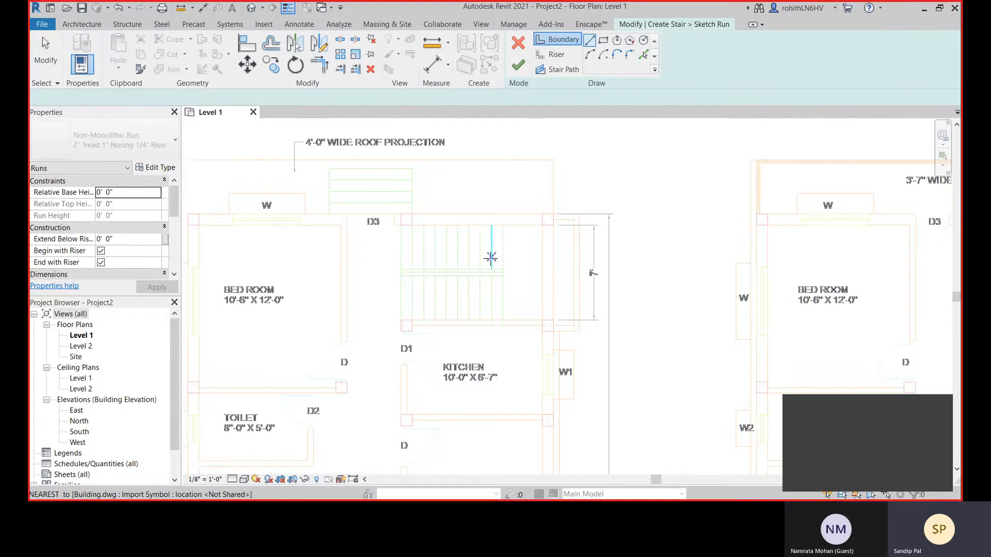
scroll(491, 257, up, 5)
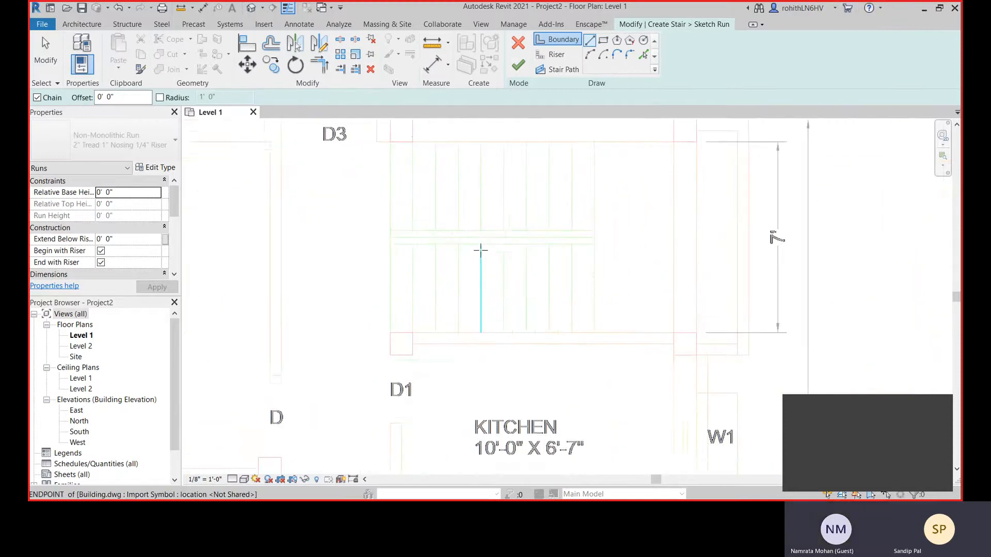
middle_drag(480, 251, 488, 287)
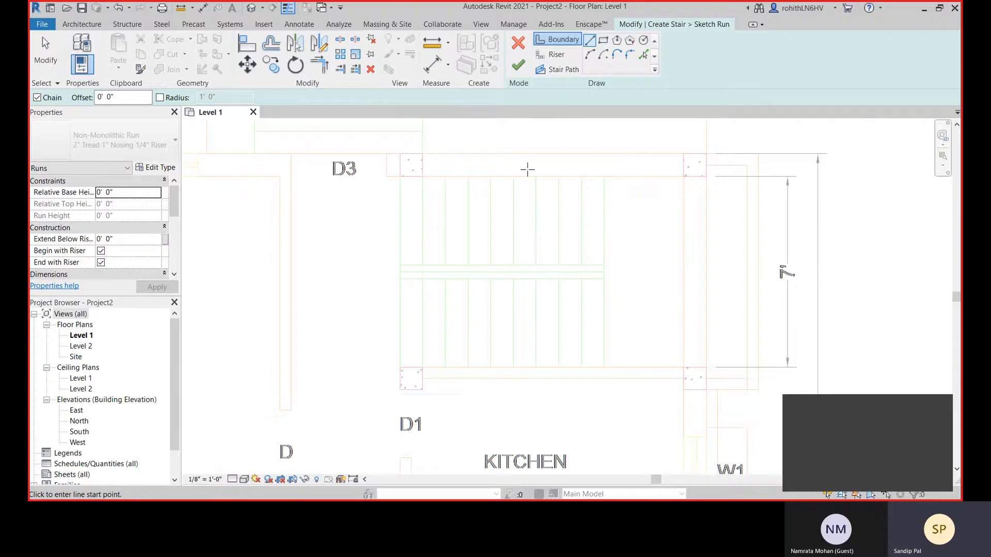
middle_drag(380, 230, 366, 237)
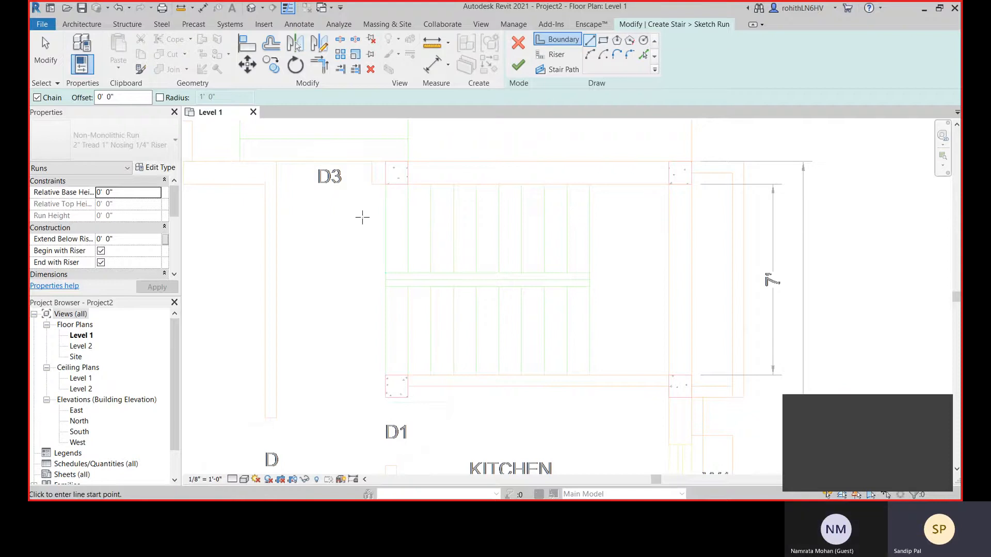
click(386, 184)
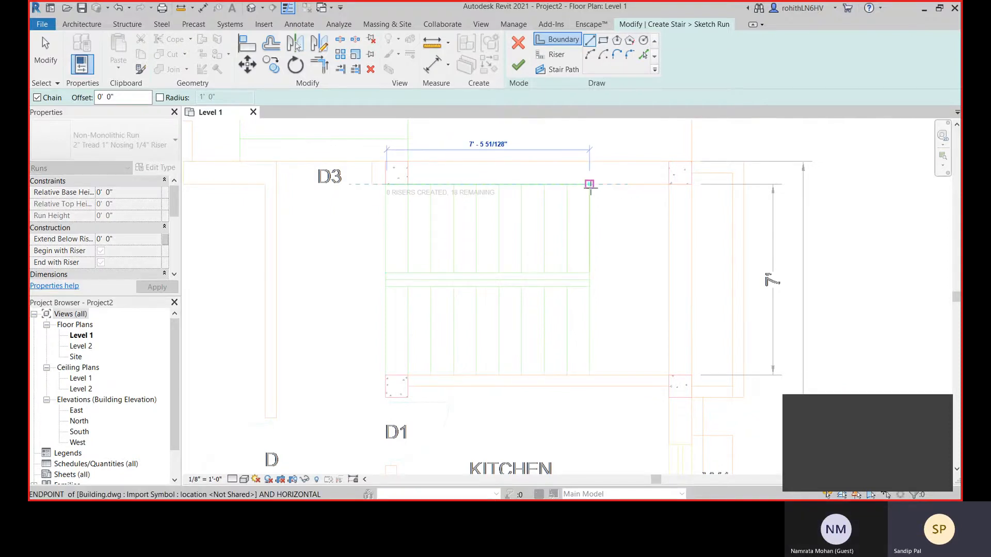
click(590, 184)
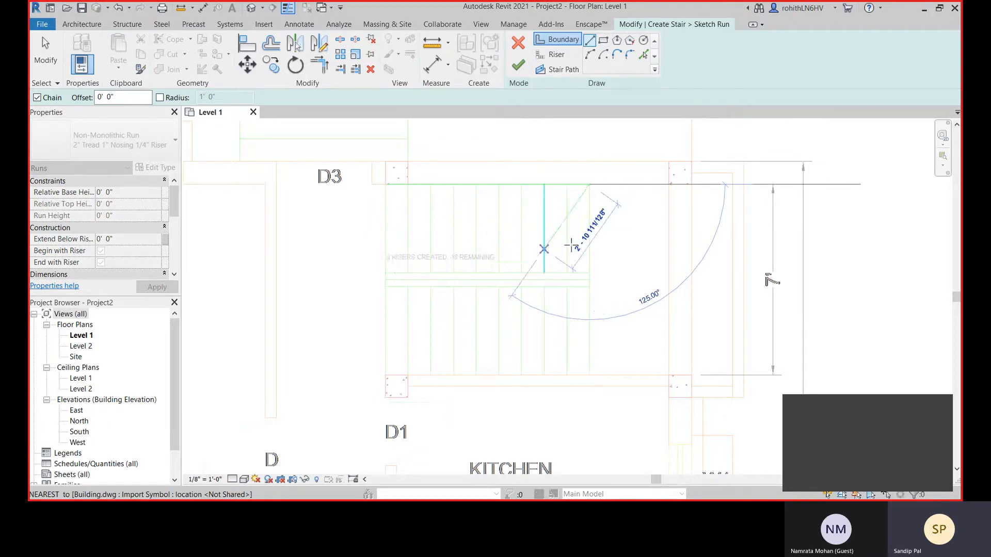
right_click(299, 239)
click(312, 248)
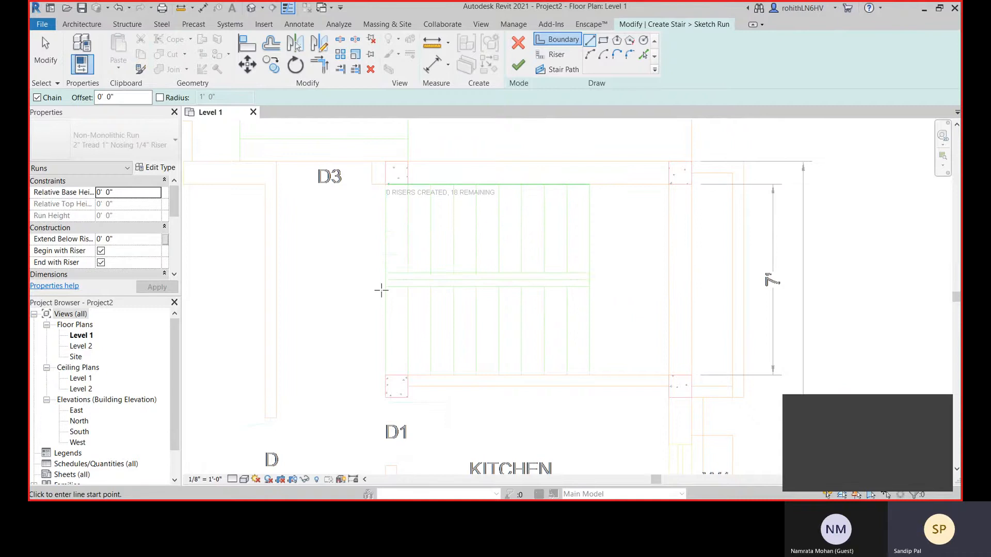
Step: Draw the second run boundary along the centre line between the two flights, ending at the last tread line
scroll(381, 291, up, 3)
click(392, 271)
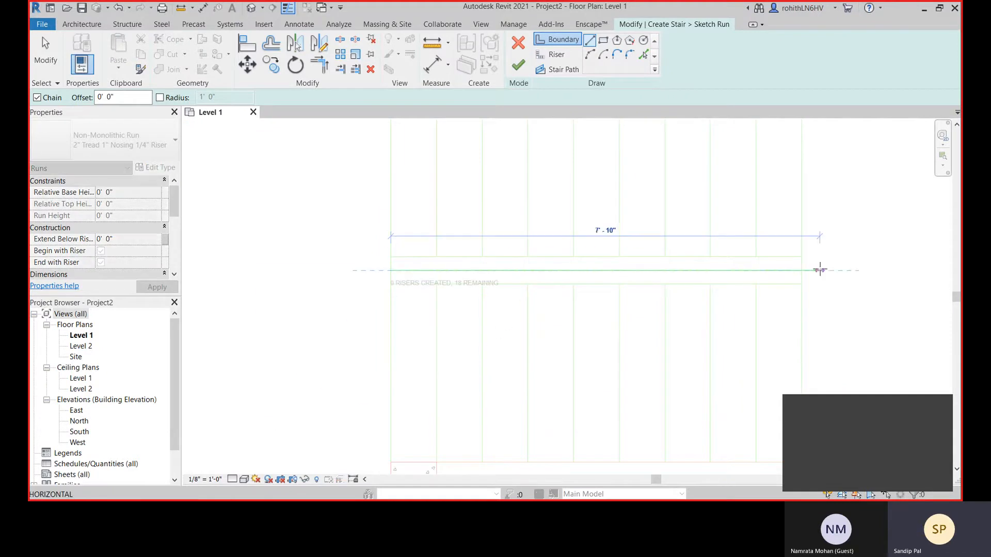
right_click(847, 247)
click(872, 240)
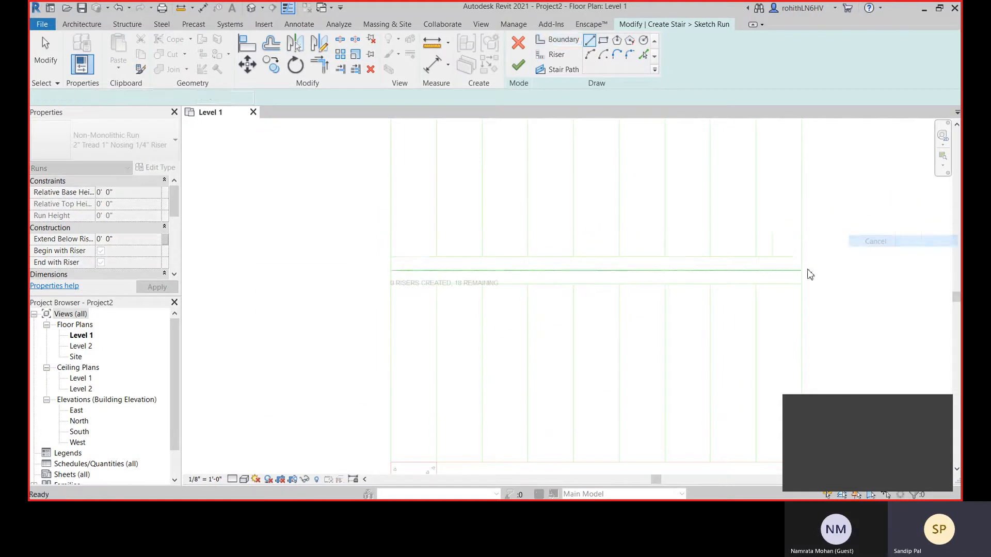
Step: Draw the first riser line, 3'-6" long, between the starting ends of the two boundary lines
scroll(819, 264, down, 4)
middle_drag(823, 263, 660, 319)
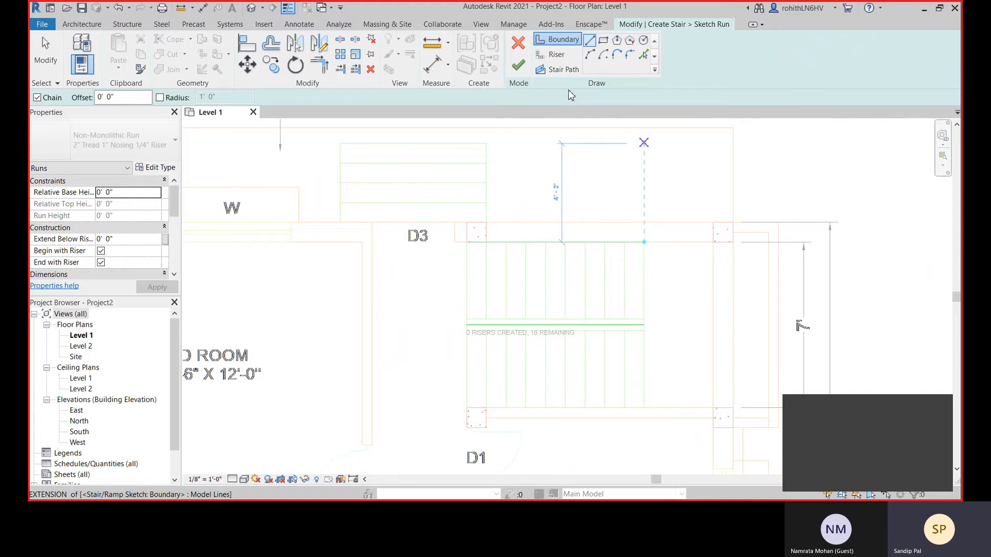
click(550, 54)
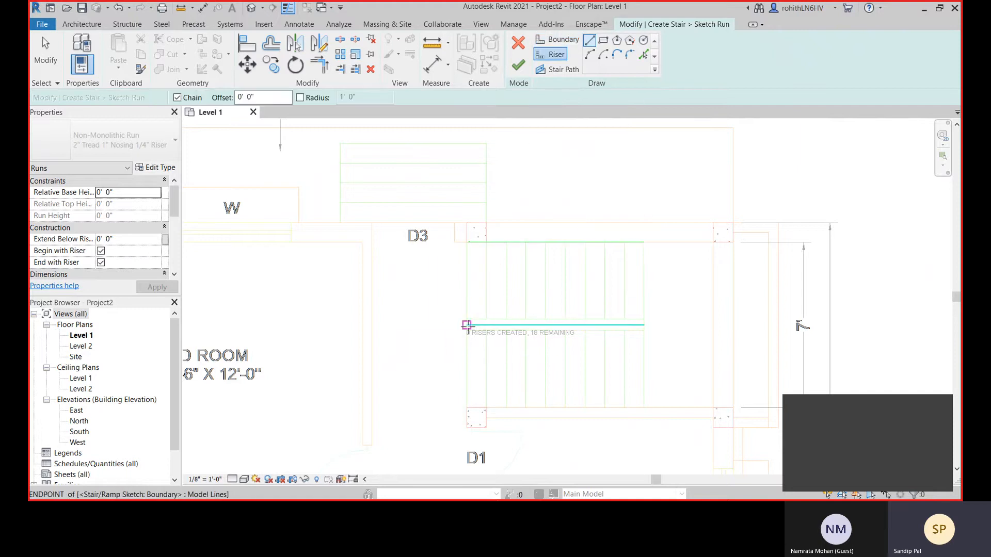
click(467, 325)
click(467, 242)
right_click(418, 268)
click(430, 276)
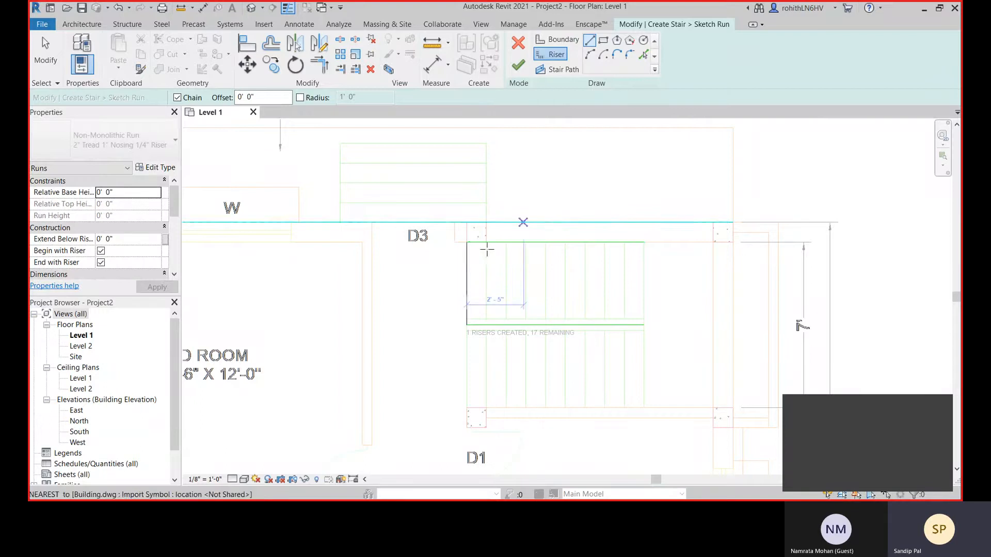
right_click(432, 272)
click(448, 277)
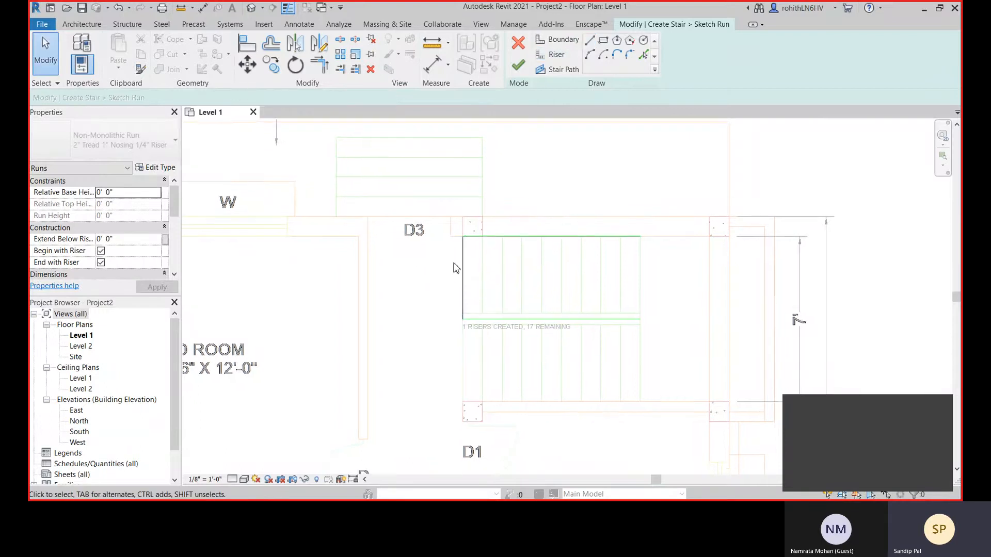
Step: Copy the first riser nine times at 10" spacing onto the upper flight's tread lines, using multiple copies
middle_drag(509, 279, 497, 263)
scroll(456, 264, up, 1)
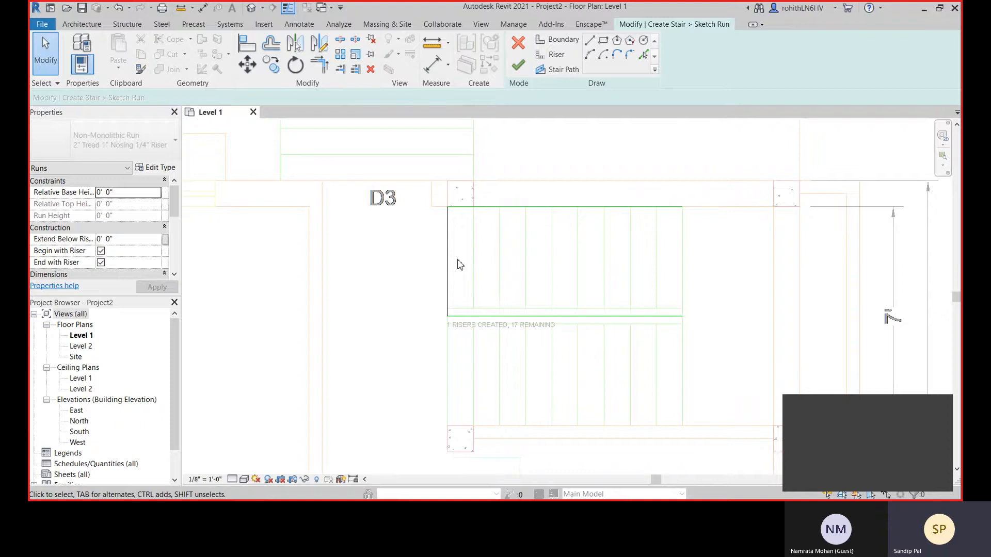
middle_drag(530, 263, 509, 266)
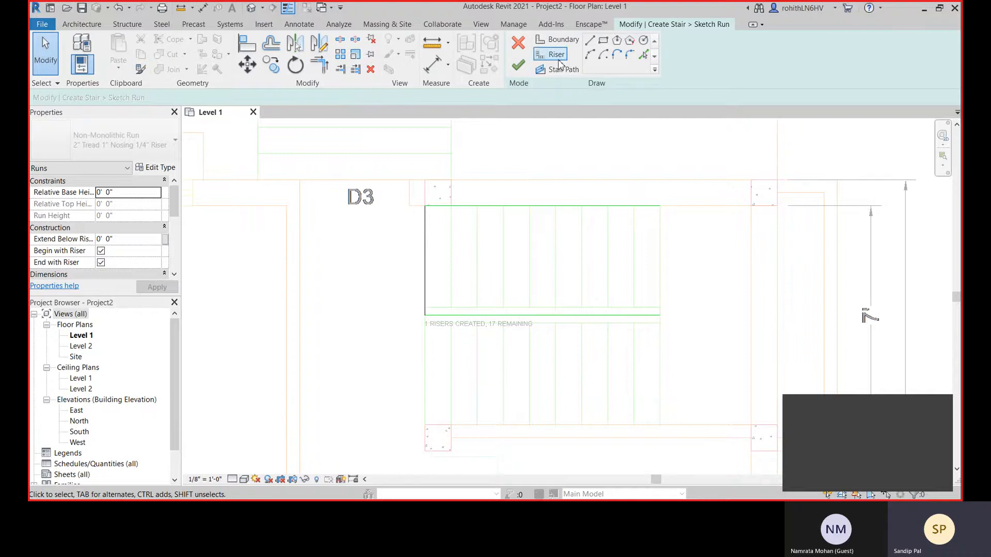
click(422, 257)
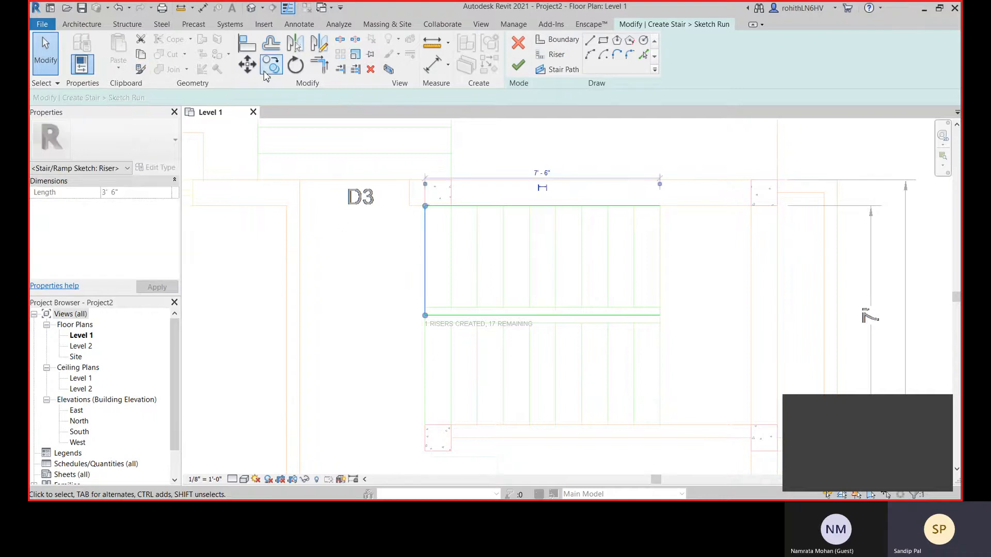
click(247, 64)
click(428, 235)
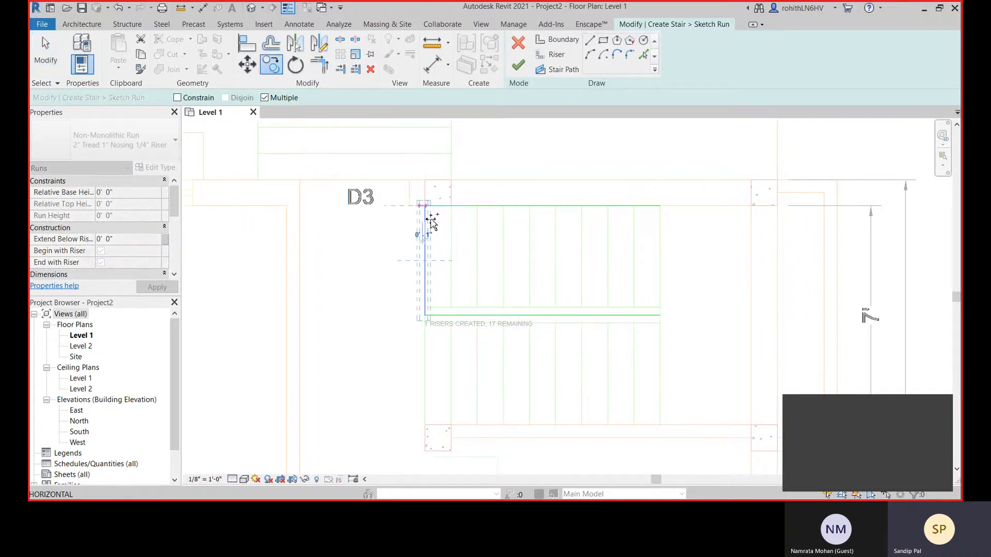
click(452, 207)
click(475, 206)
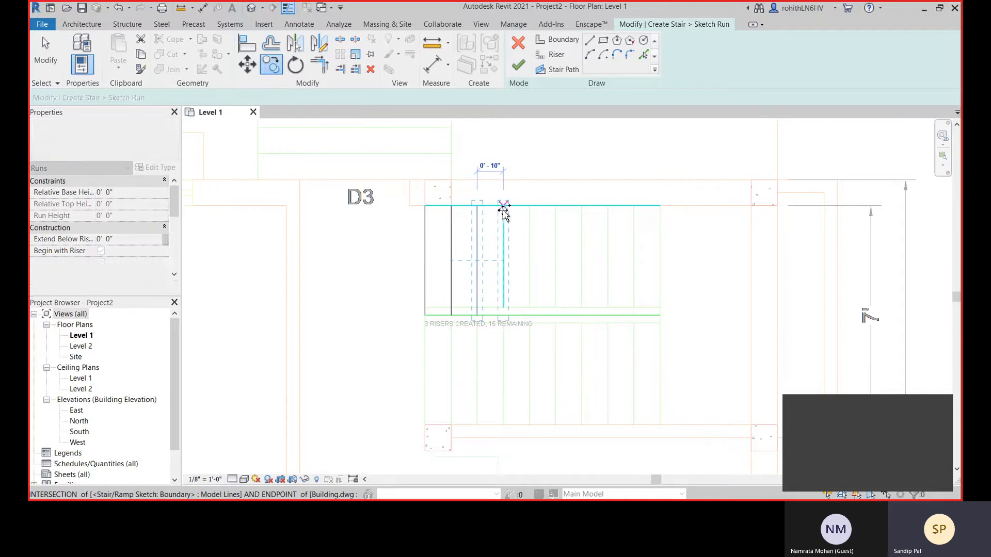
click(505, 209)
click(530, 208)
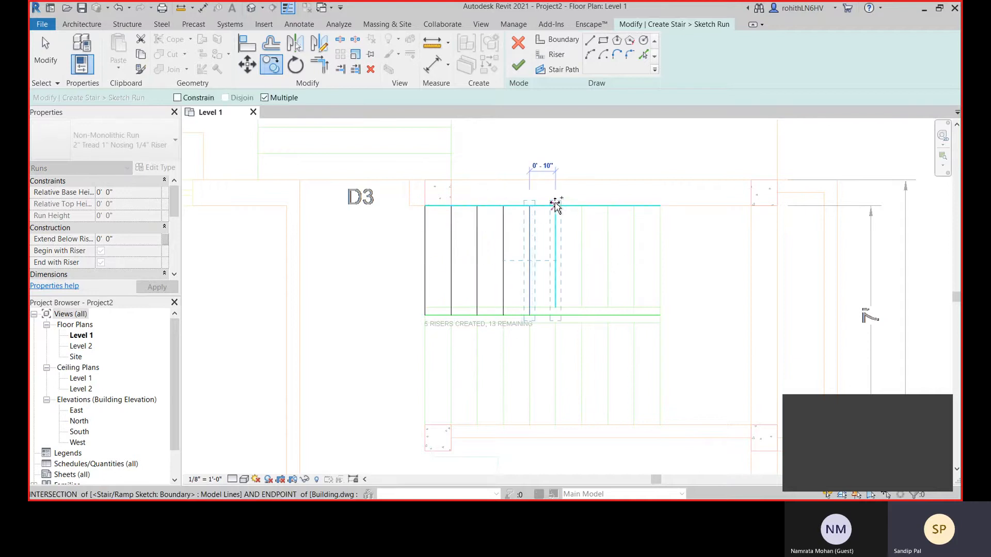
click(555, 207)
click(582, 207)
click(608, 207)
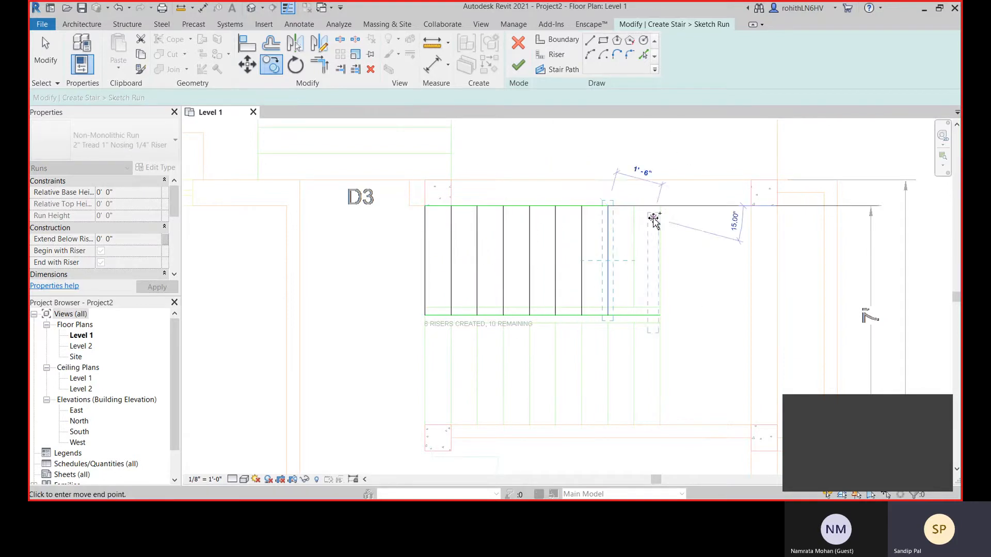
click(634, 208)
click(661, 207)
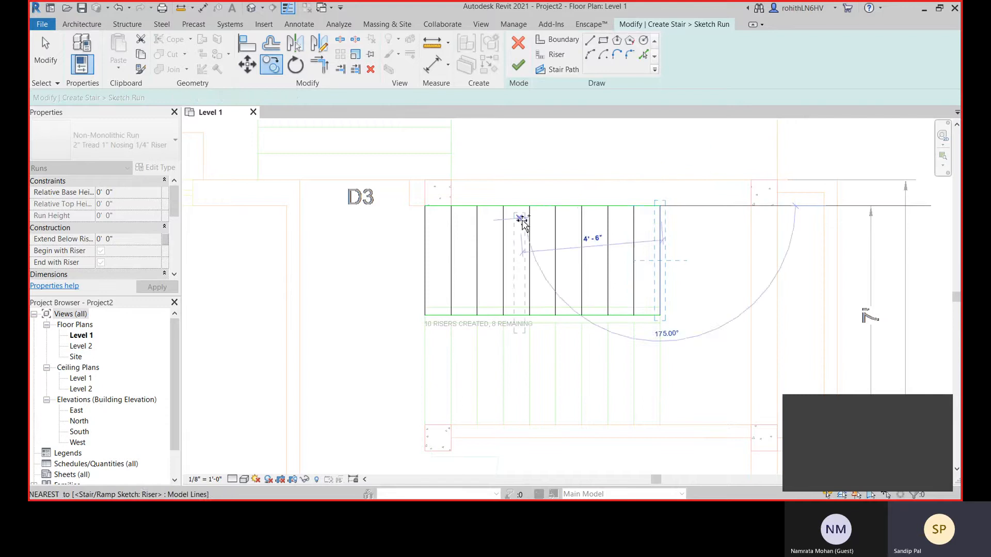
Step: Draw the stair path along the middle of the upper flight from the first riser to the last, and finish the run sketch
right_click(537, 174)
click(548, 181)
right_click(552, 154)
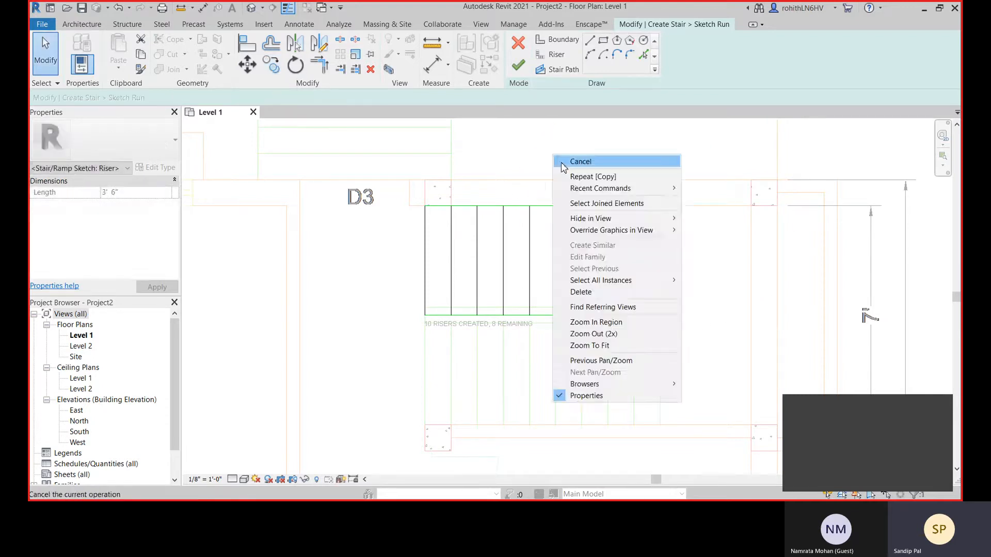
click(561, 163)
middle_drag(662, 275, 633, 264)
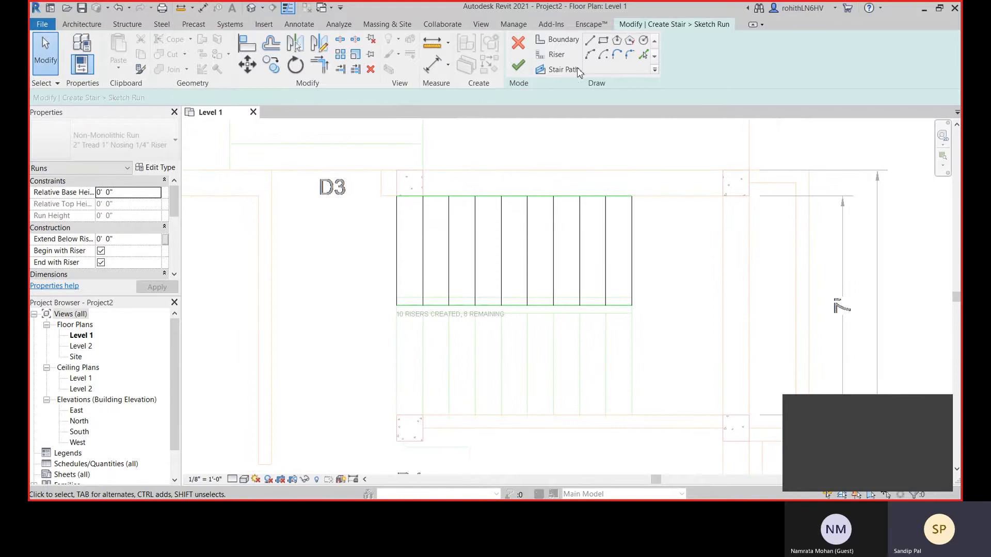
click(554, 73)
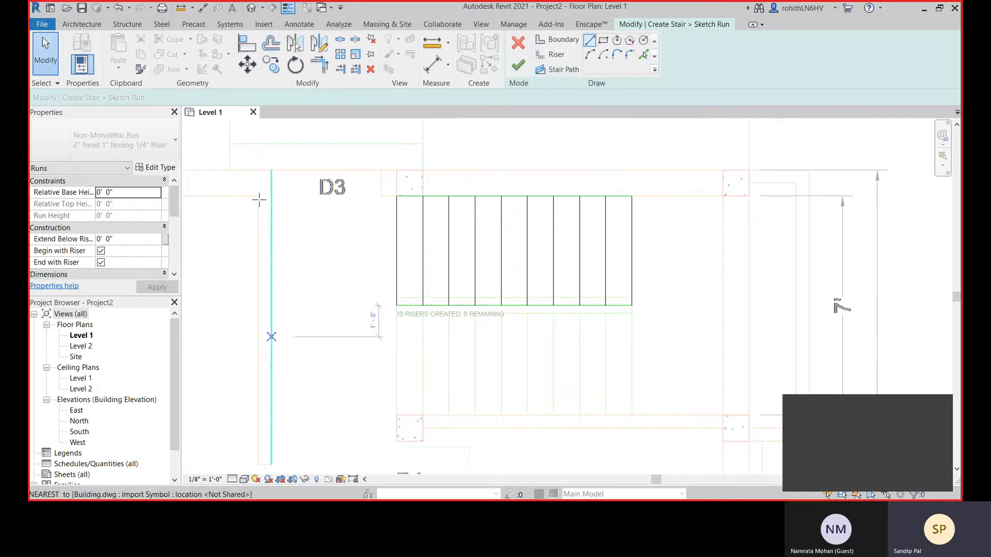
middle_drag(363, 235, 412, 218)
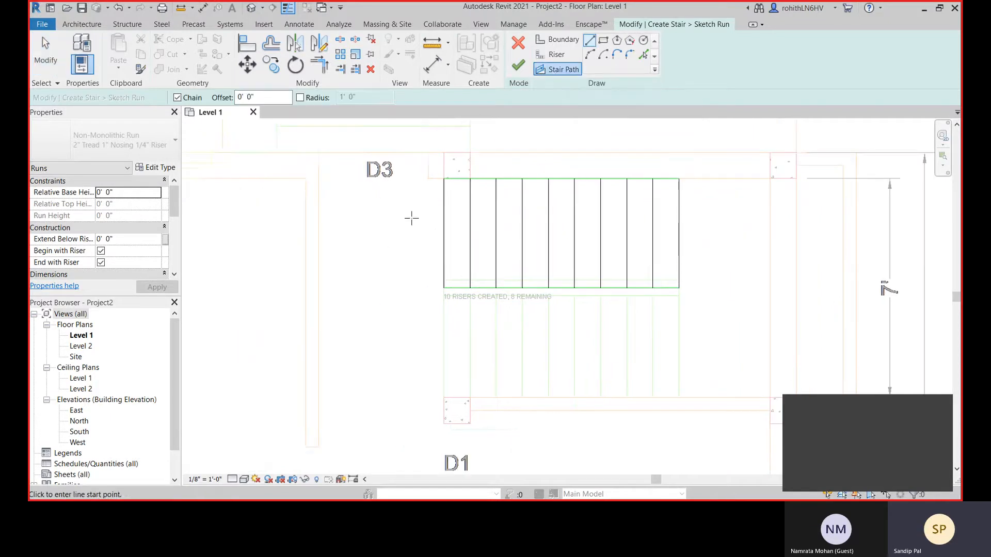
click(445, 235)
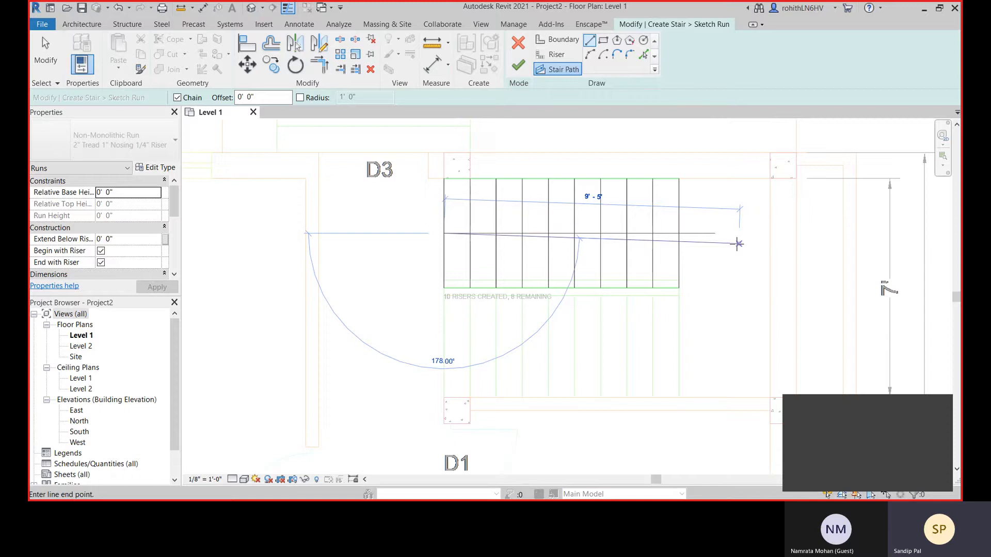
click(679, 233)
right_click(386, 233)
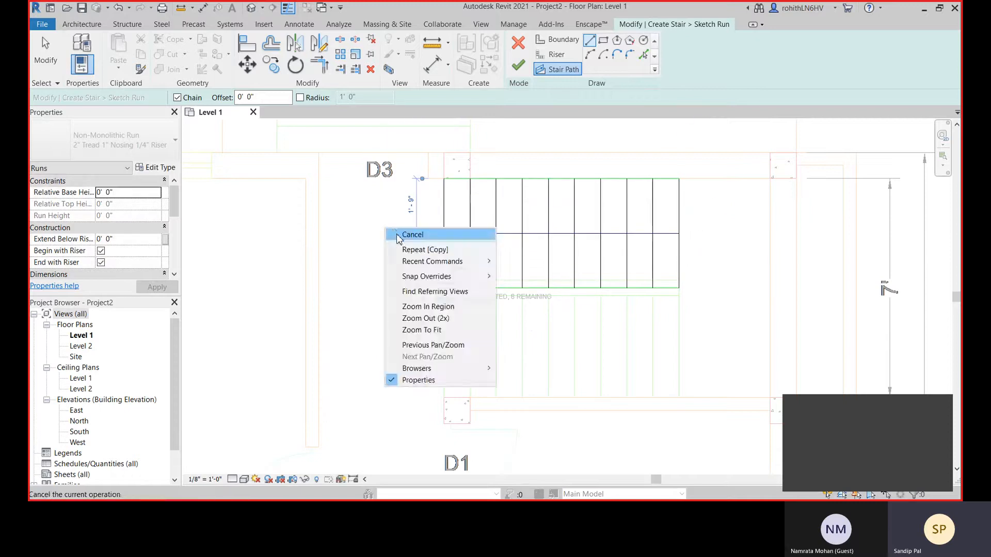
click(400, 236)
middle_drag(343, 243, 343, 249)
right_click(393, 243)
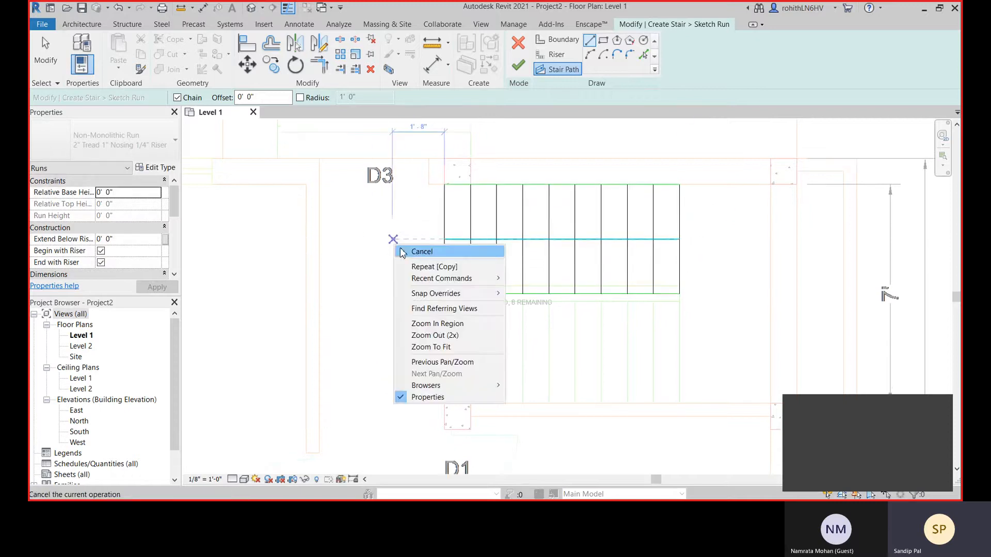
click(410, 250)
click(518, 64)
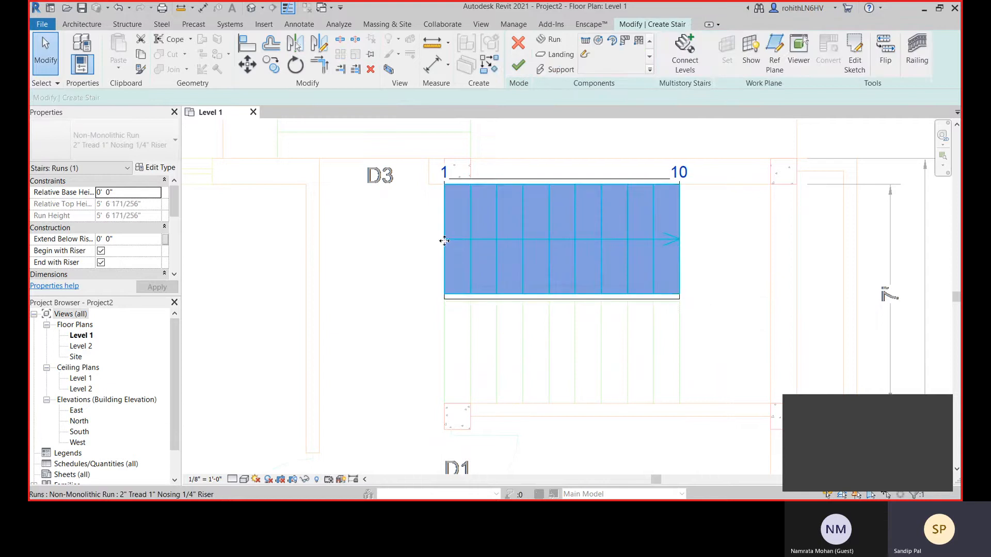
middle_drag(694, 258, 653, 265)
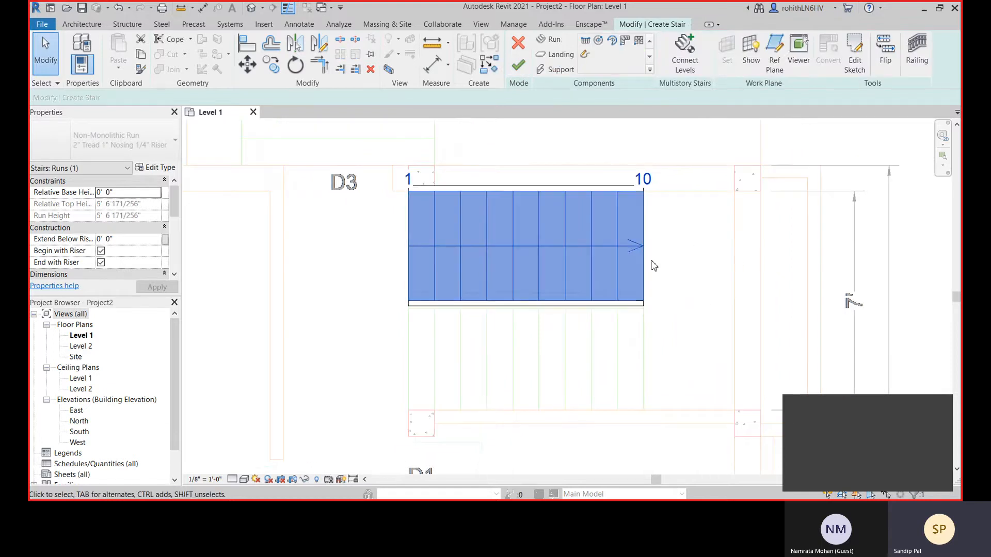
click(609, 374)
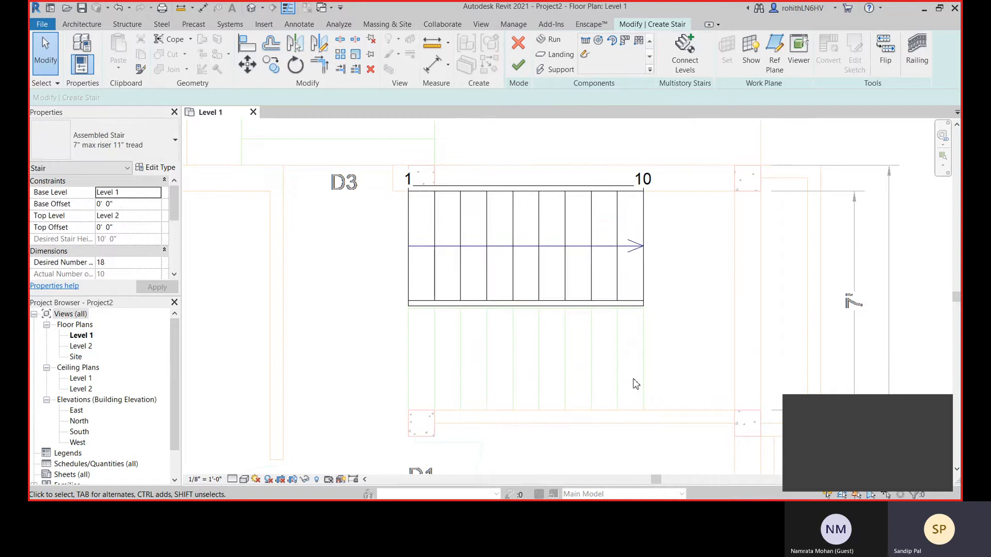
click(631, 309)
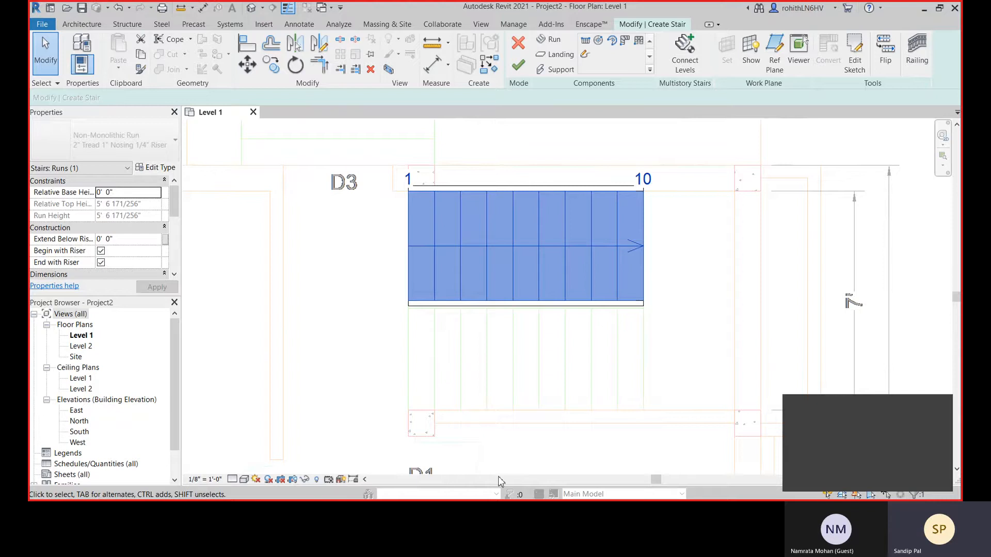
click(305, 479)
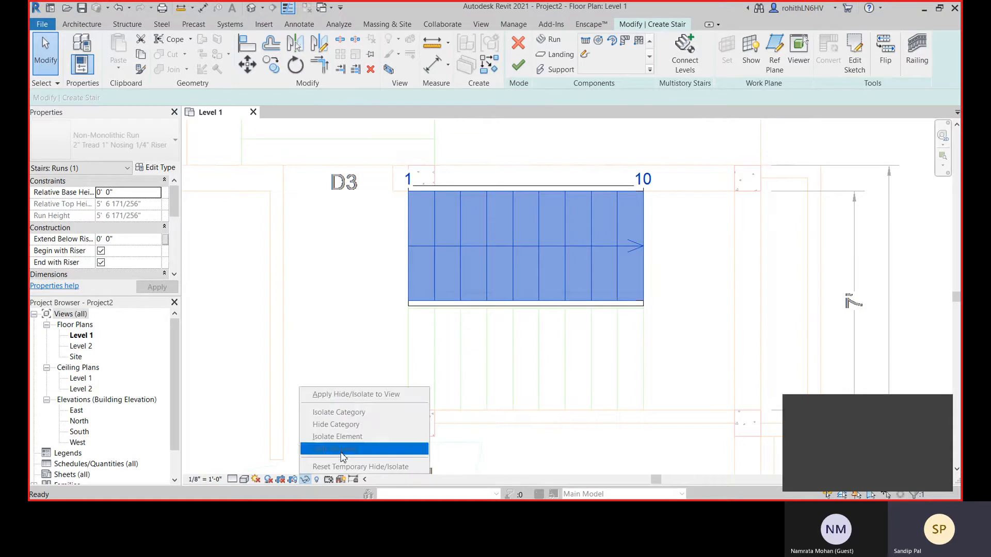
click(315, 240)
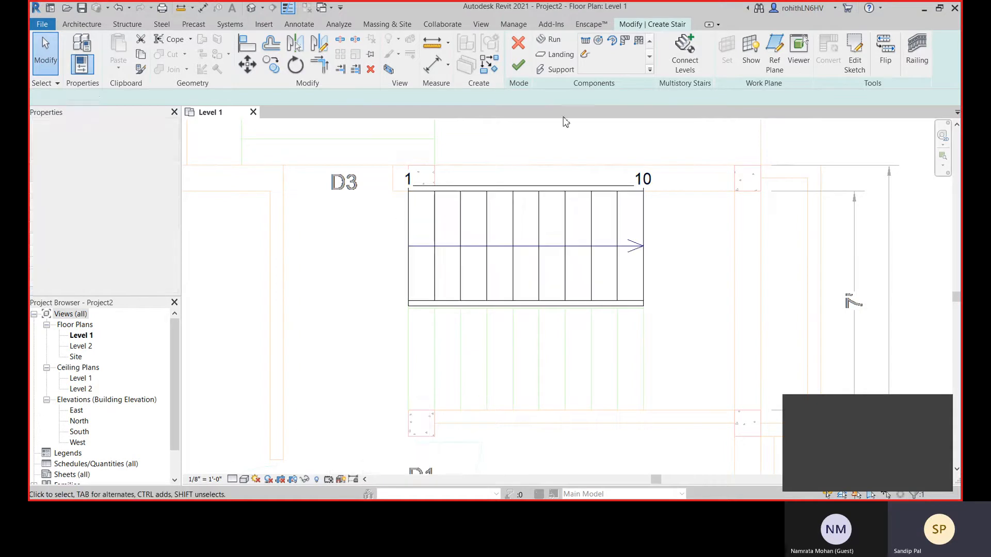
Step: Start a second sketched run and draw its first boundary, 7'-6" long, along the outer edge of the first run's lower stringer
middle_drag(573, 404, 573, 400)
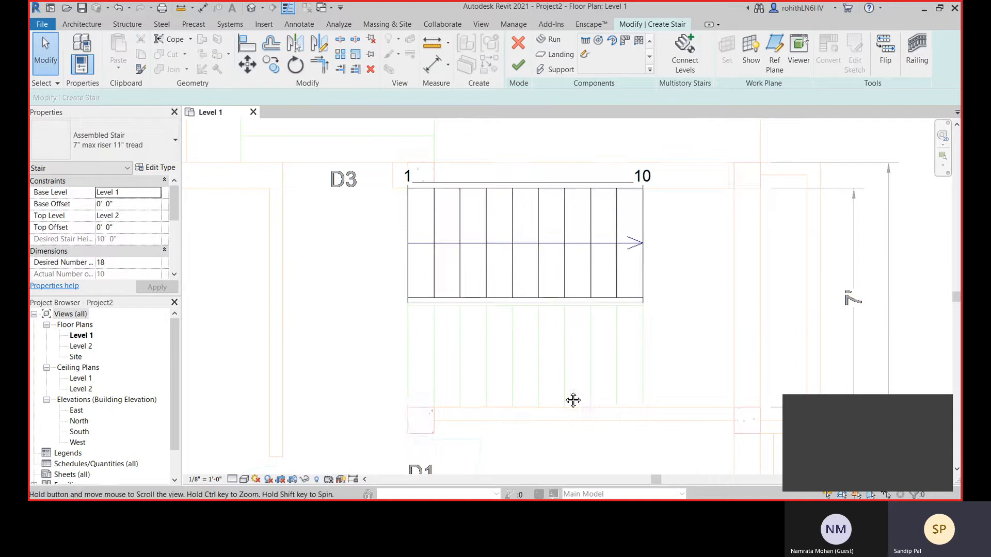
click(587, 55)
click(407, 408)
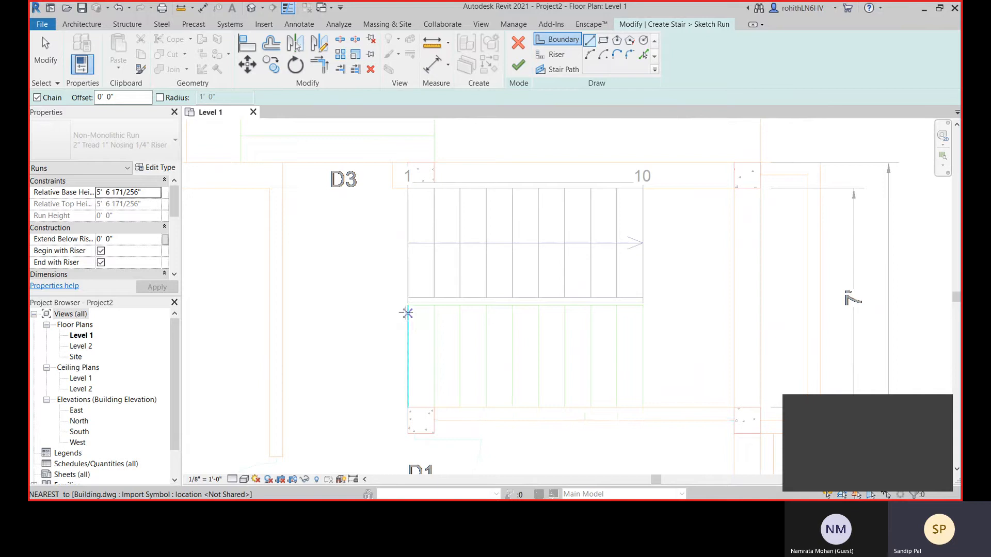
scroll(407, 307, up, 2)
middle_drag(373, 240, 367, 227)
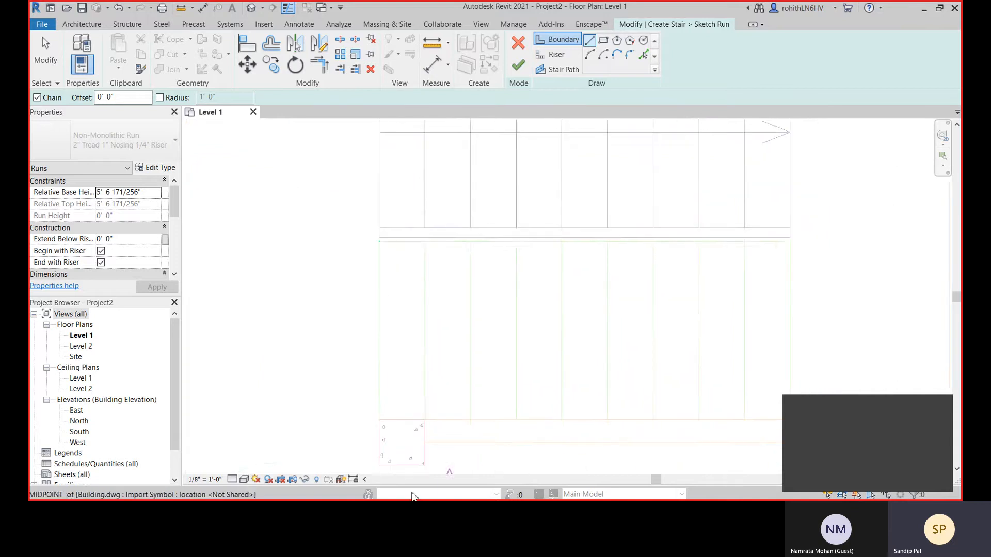
click(379, 238)
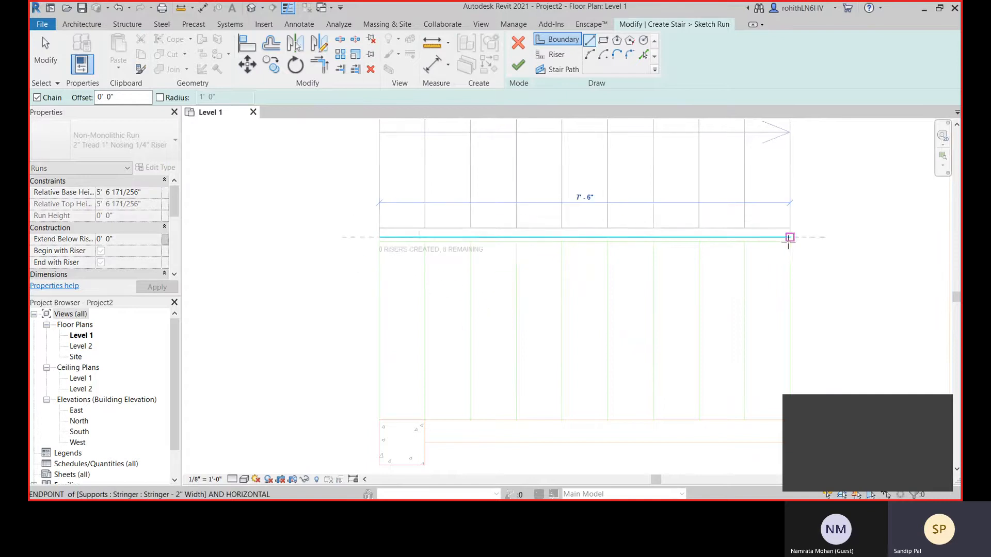
right_click(838, 213)
click(872, 216)
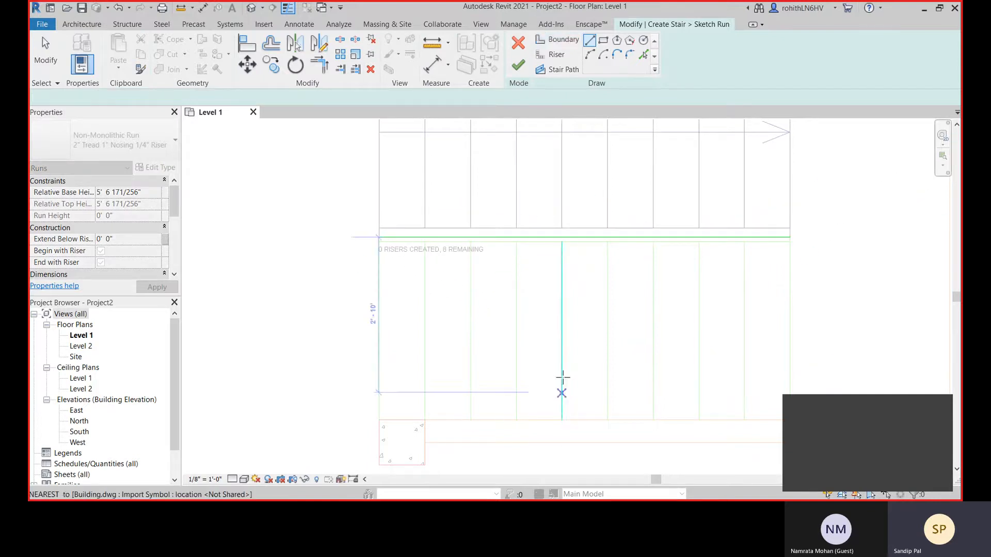
Step: Draw the second run's other boundary, 7'-6" long, along the lower flight's wall line, starting at the column corner
middle_drag(377, 445, 361, 387)
click(362, 361)
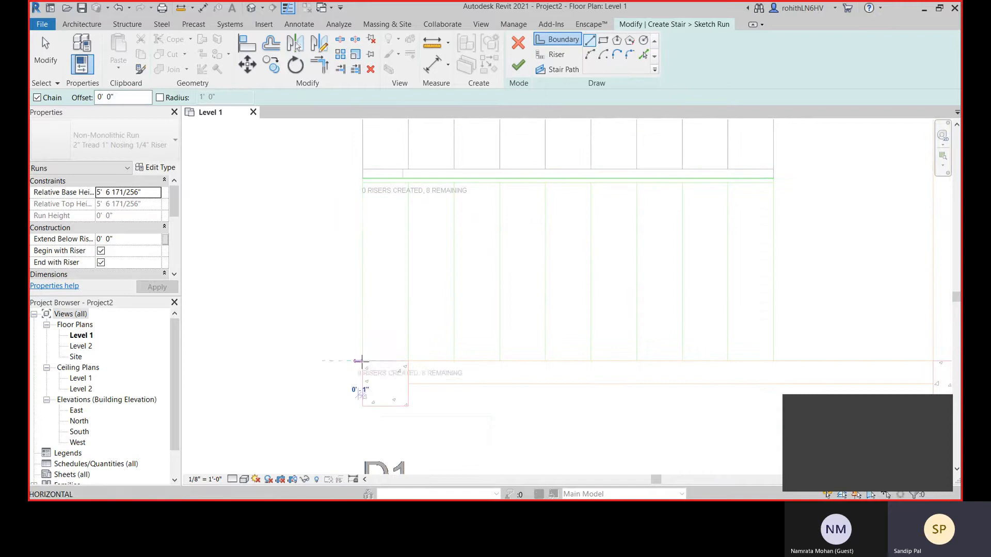
click(773, 361)
right_click(814, 236)
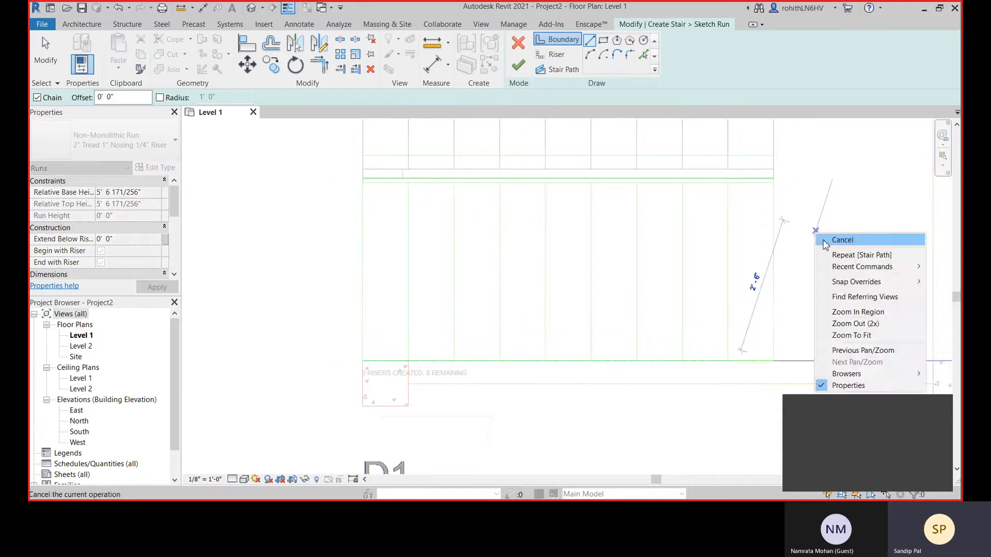
click(847, 243)
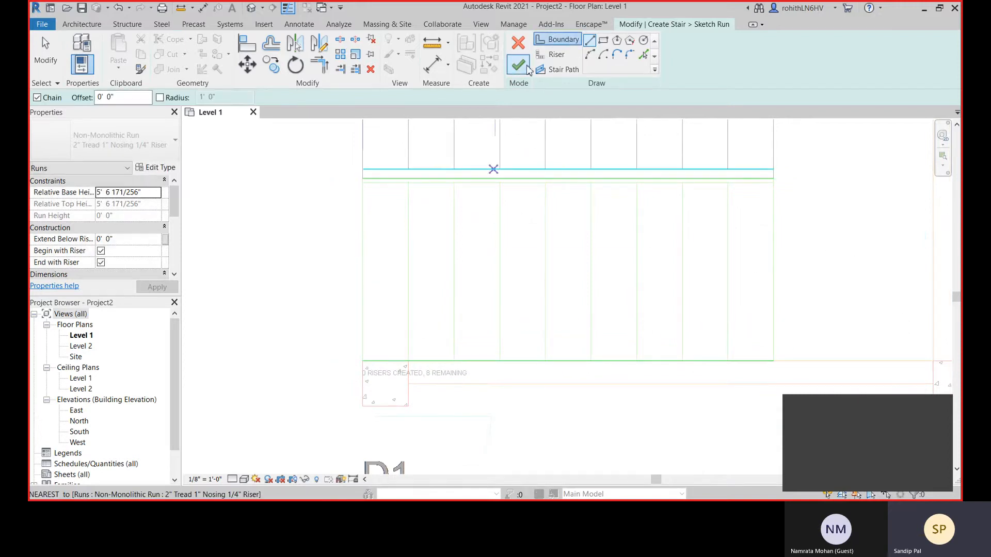
Step: Draw the second run's first riser, 3'-4" long, between the two boundary ends on the landing side
click(548, 54)
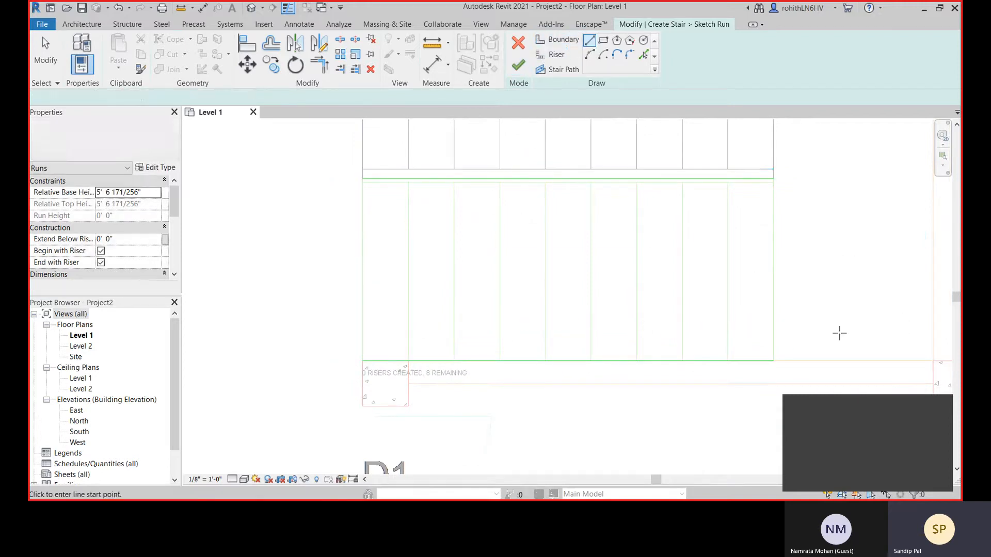
click(774, 179)
click(772, 361)
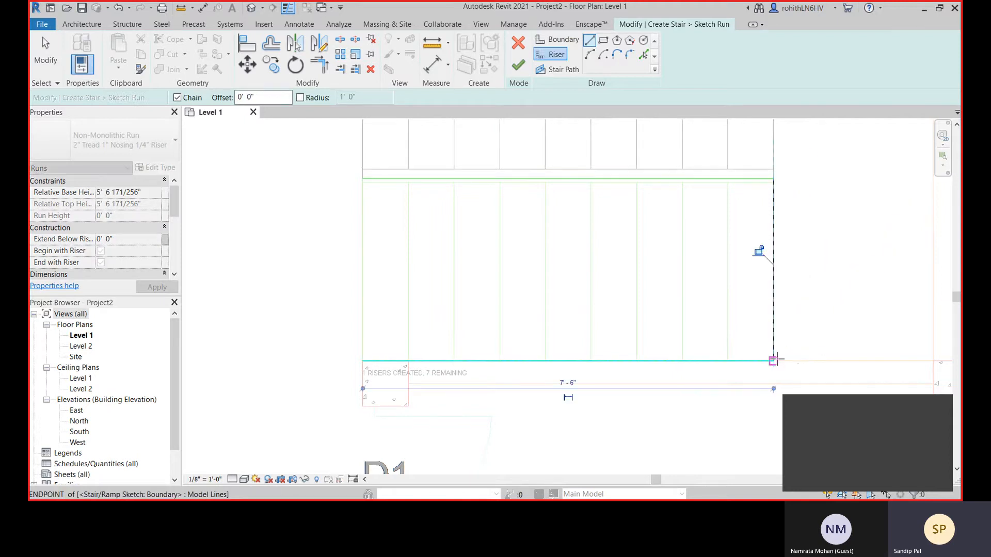
right_click(820, 233)
click(838, 237)
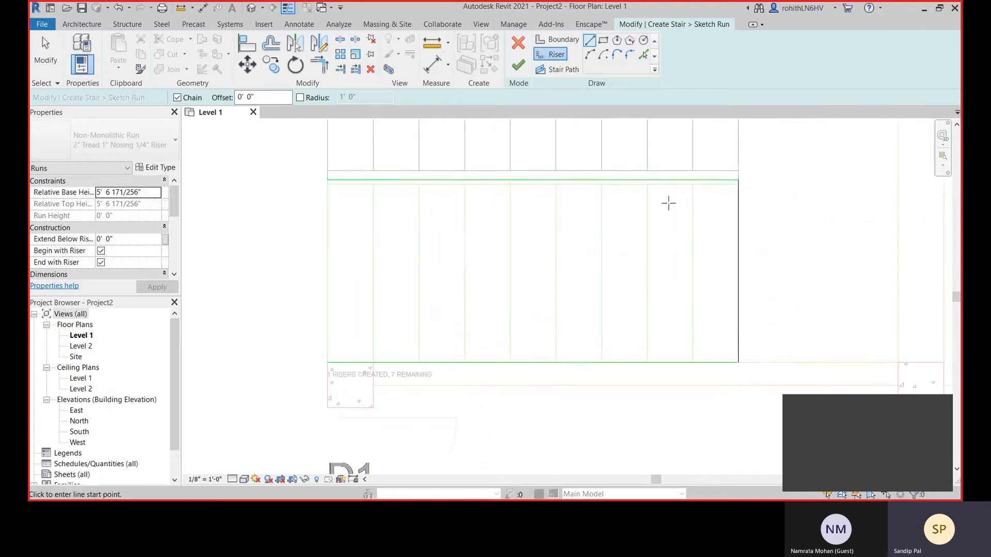
right_click(590, 259)
click(627, 268)
Step: Copy the second run's first riser nine times at 10" spacing onto the lower flight's tread lines, using multiple copies
click(739, 227)
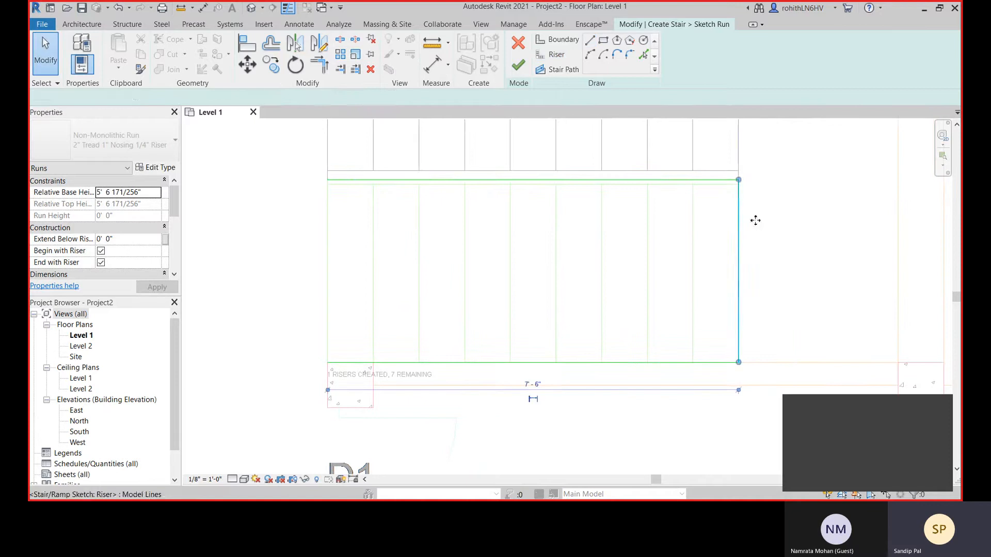
click(270, 65)
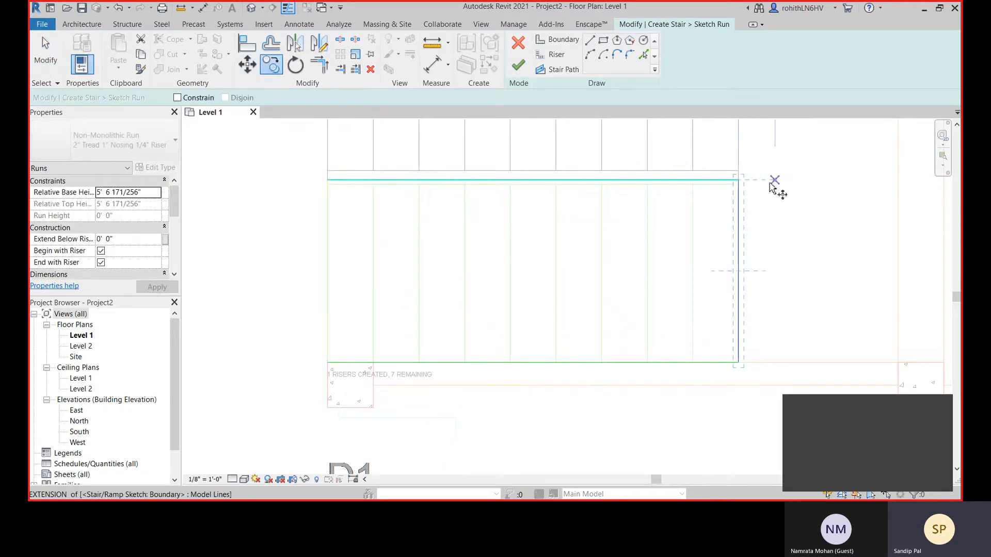
click(739, 182)
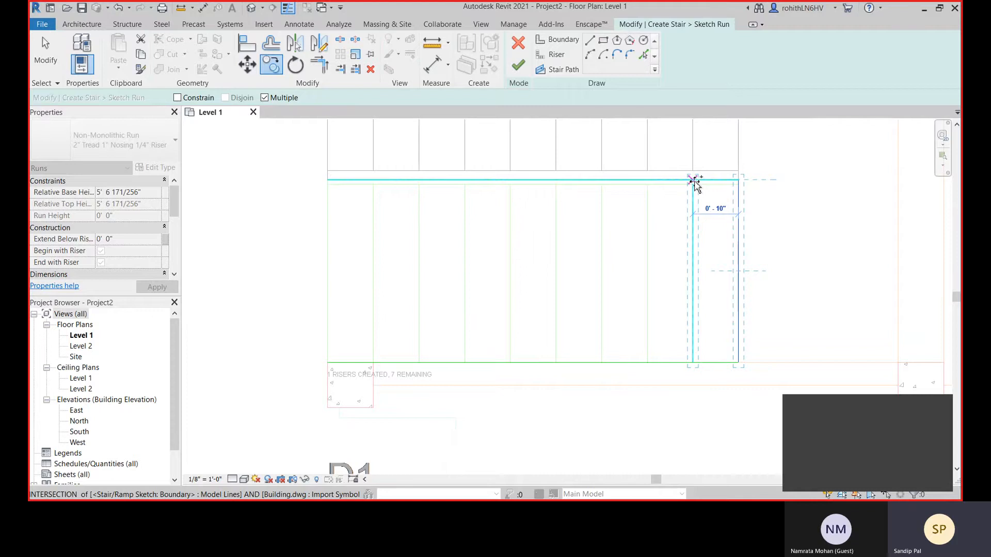
click(694, 182)
click(647, 182)
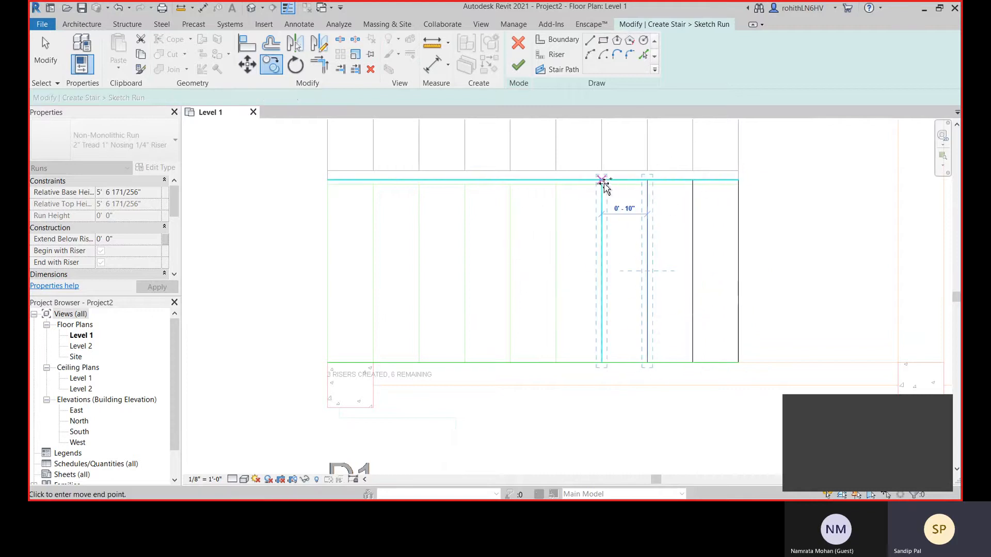
click(602, 182)
click(555, 182)
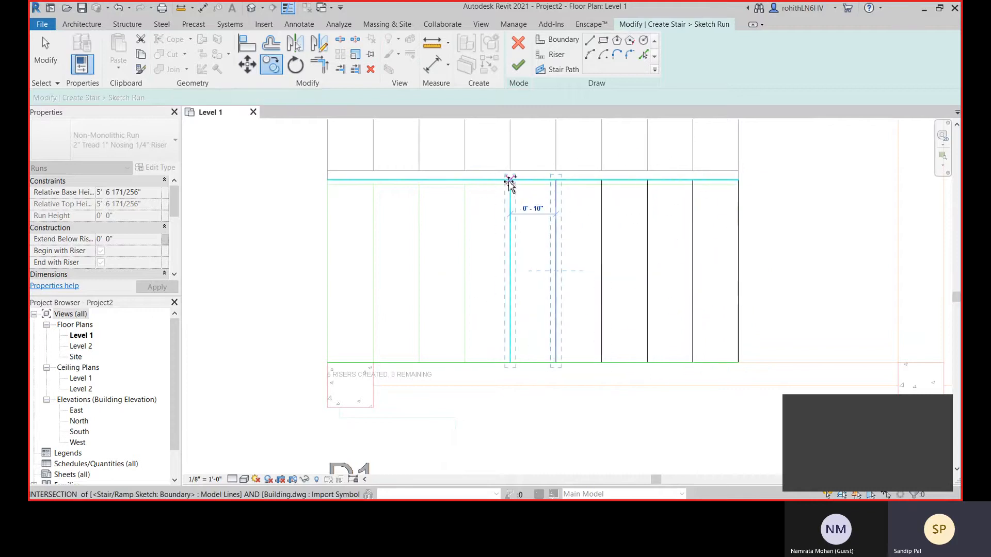
click(510, 182)
click(464, 182)
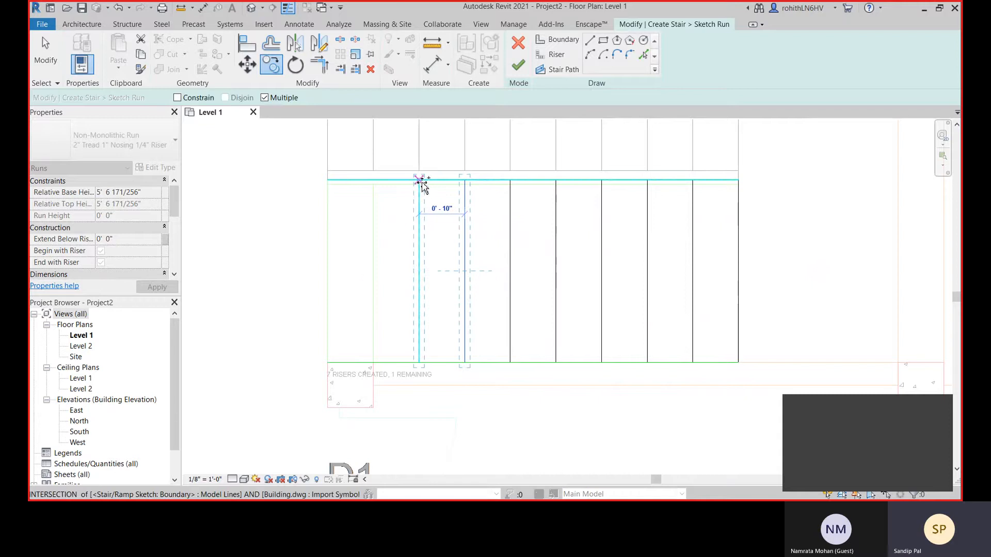
click(419, 182)
click(373, 181)
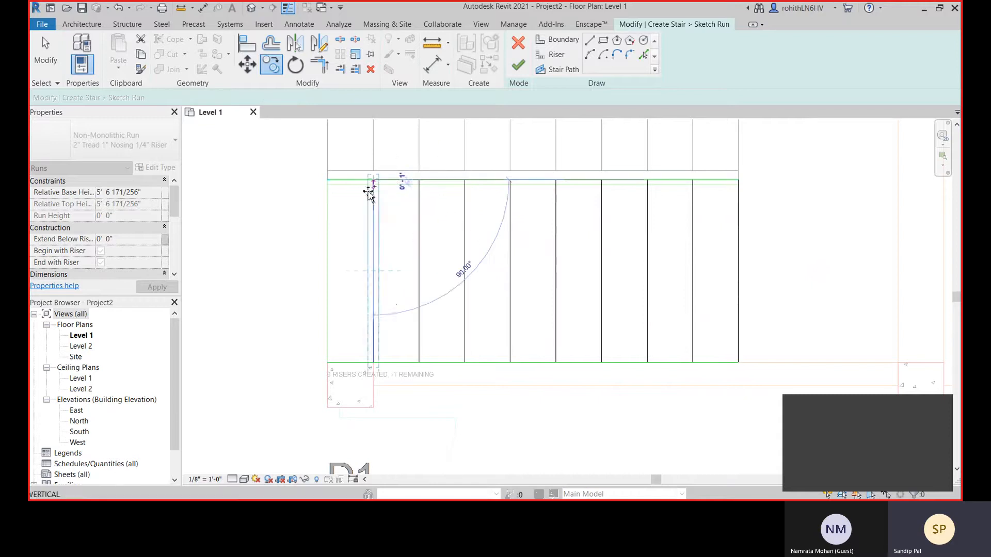
click(328, 182)
key(Escape)
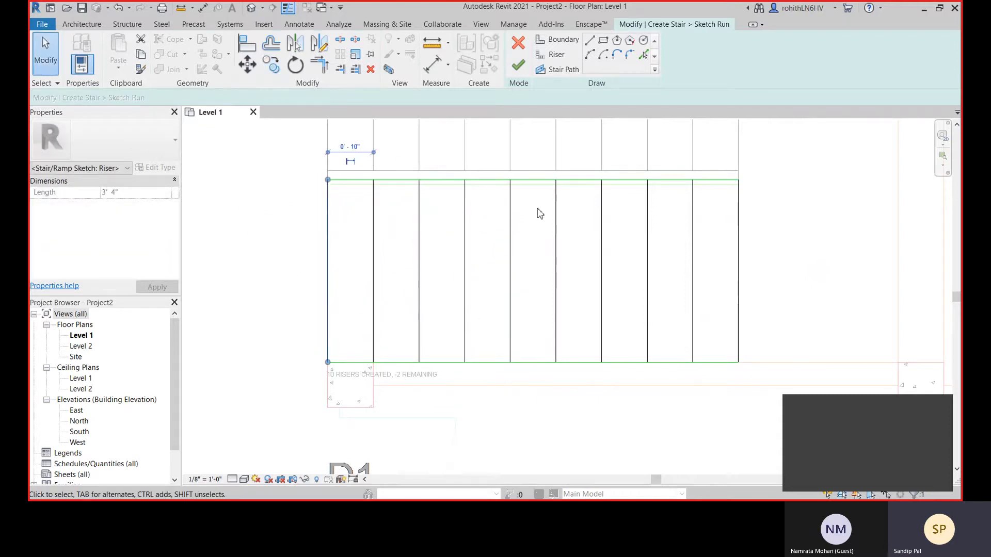
key(Escape)
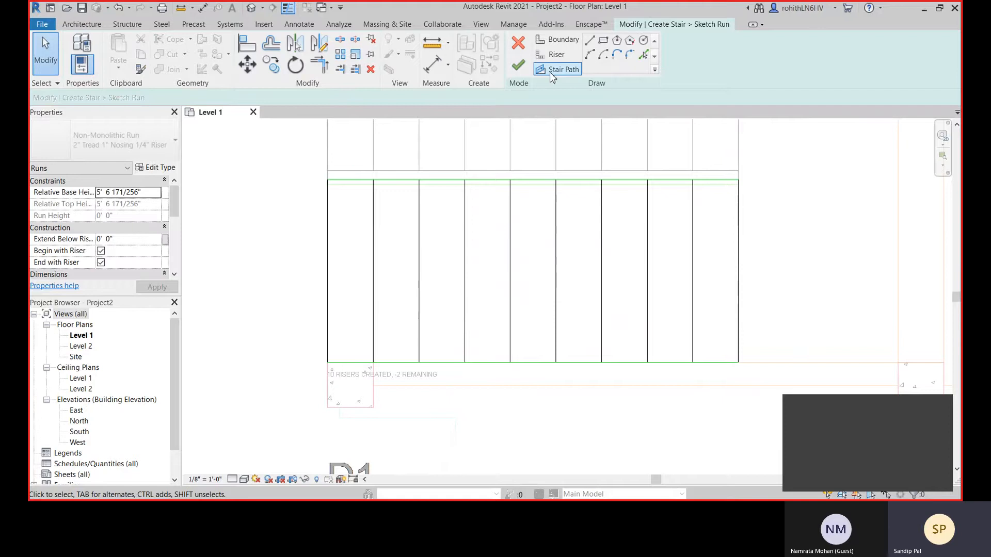
Step: Draw the second run's stair path from the landing-side riser's midpoint straight to the opposite end riser, and finish the run sketch
click(557, 69)
click(510, 261)
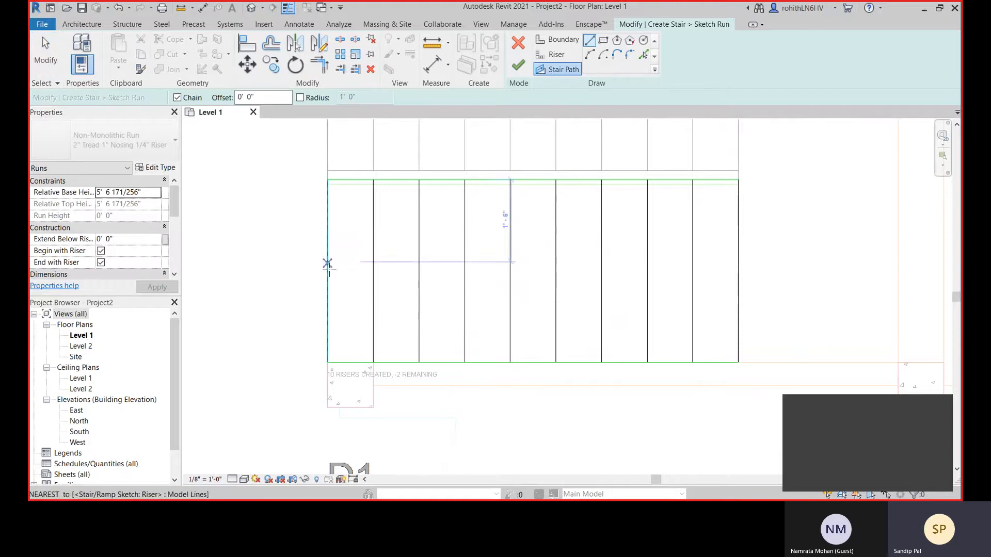
key(Escape)
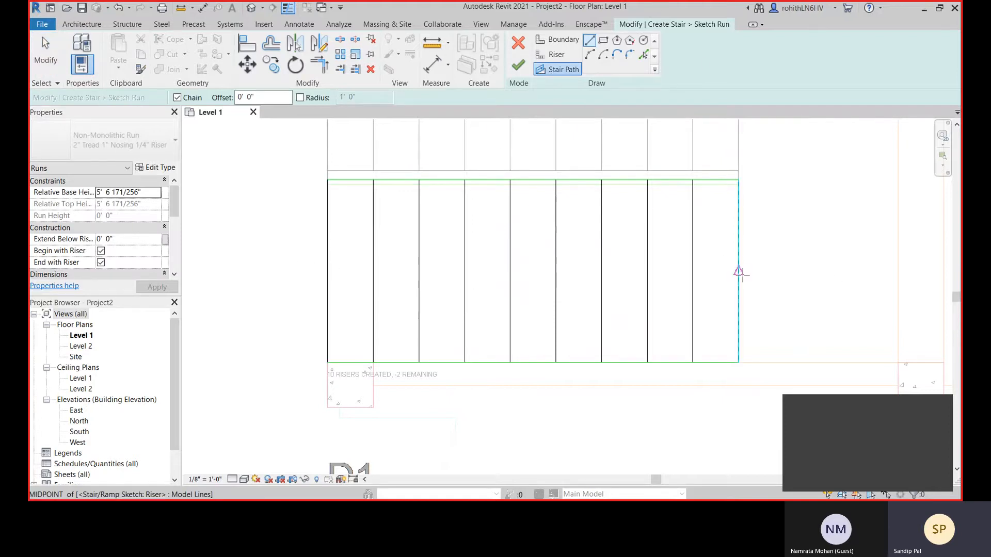
click(739, 272)
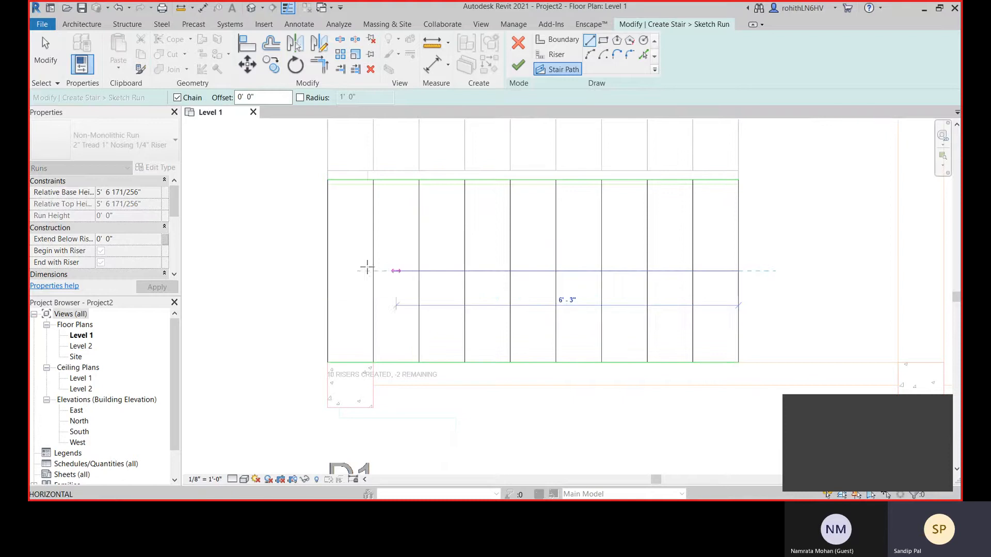
click(327, 271)
right_click(270, 236)
click(298, 242)
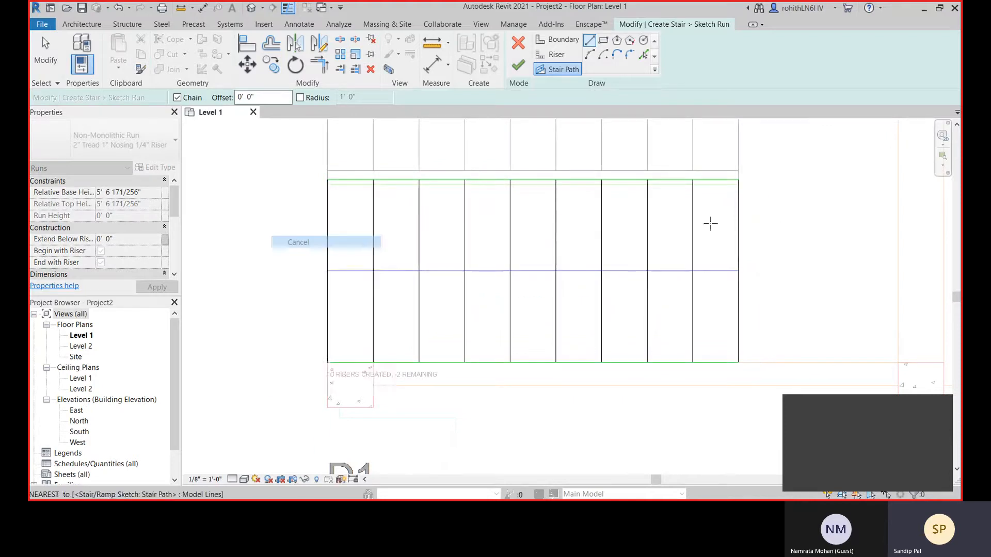
right_click(282, 260)
click(294, 265)
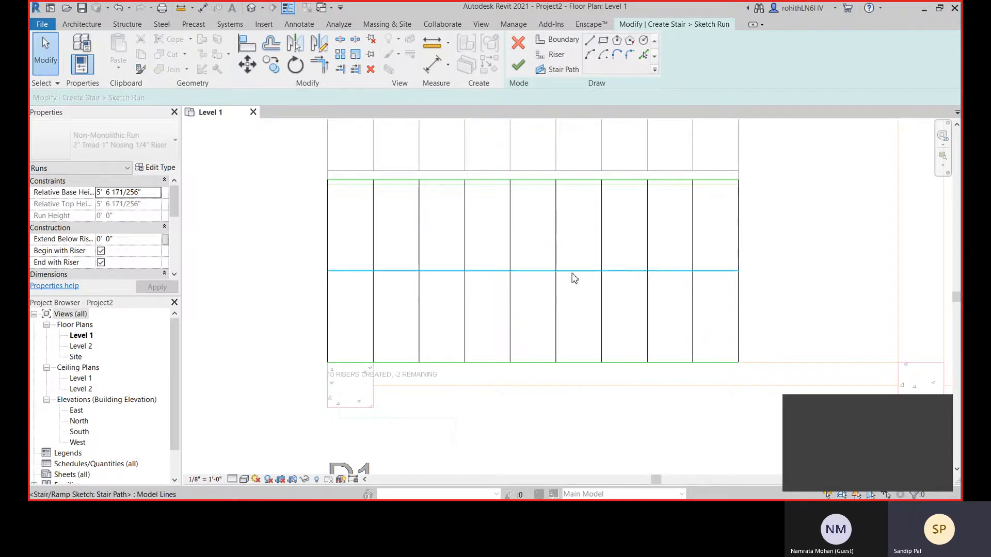
click(518, 65)
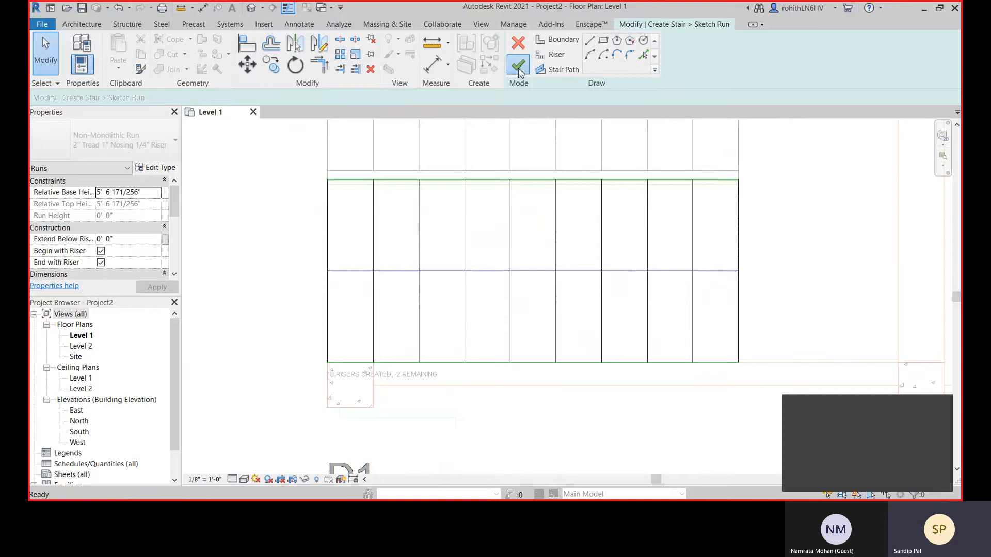
scroll(550, 307, down, 2)
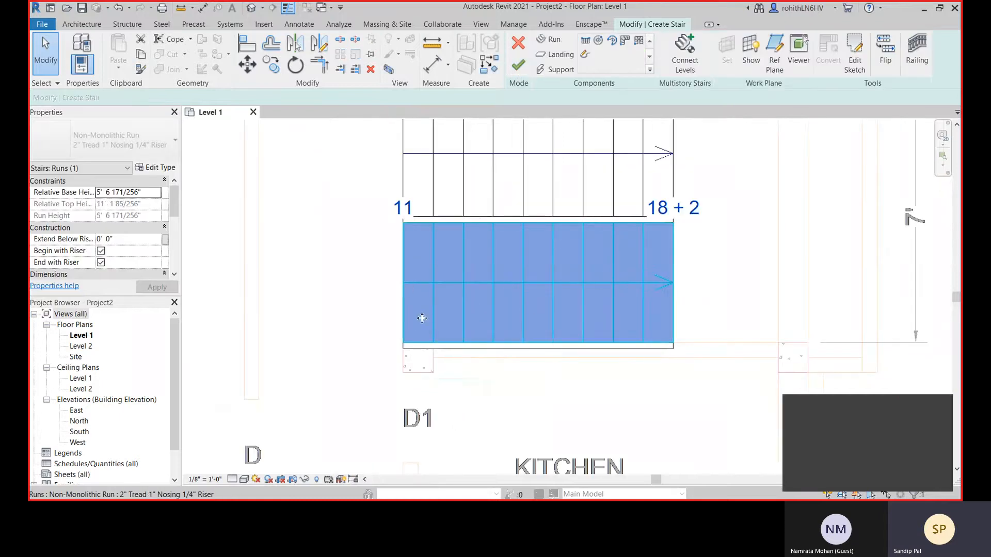
key(Escape)
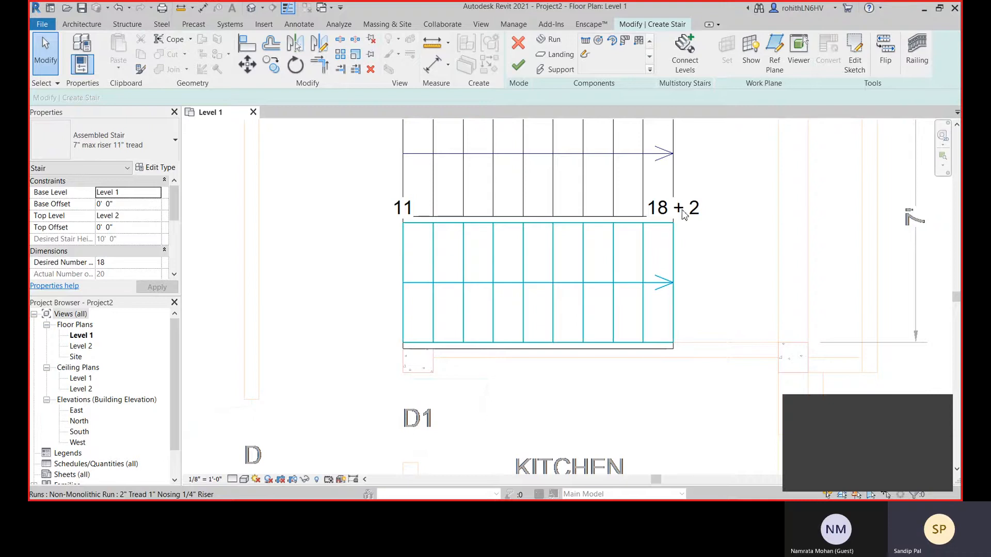
Step: Edit the second run's sketch, replacing the boundary beside the first run with a 7'-6" line drawn from the landing end
click(605, 273)
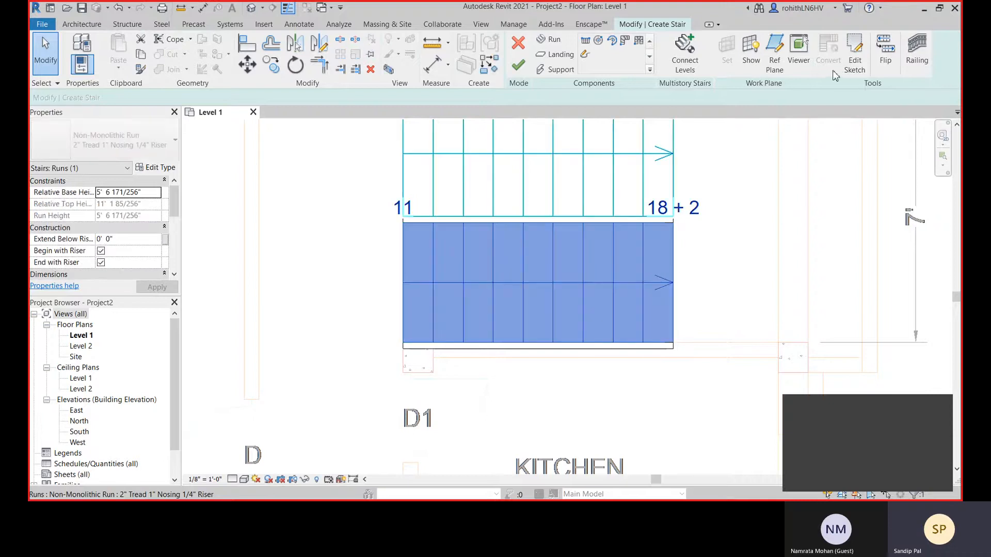
click(852, 58)
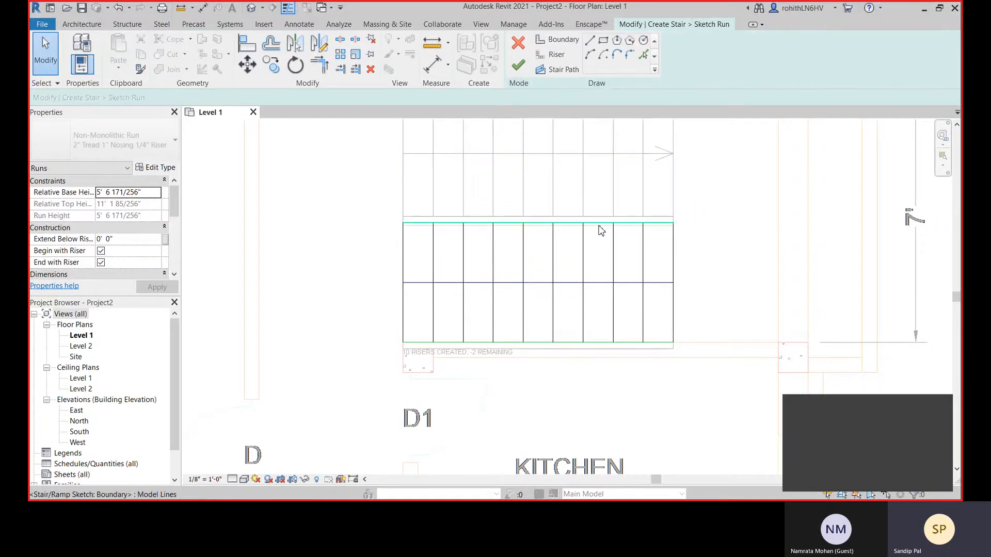
click(601, 231)
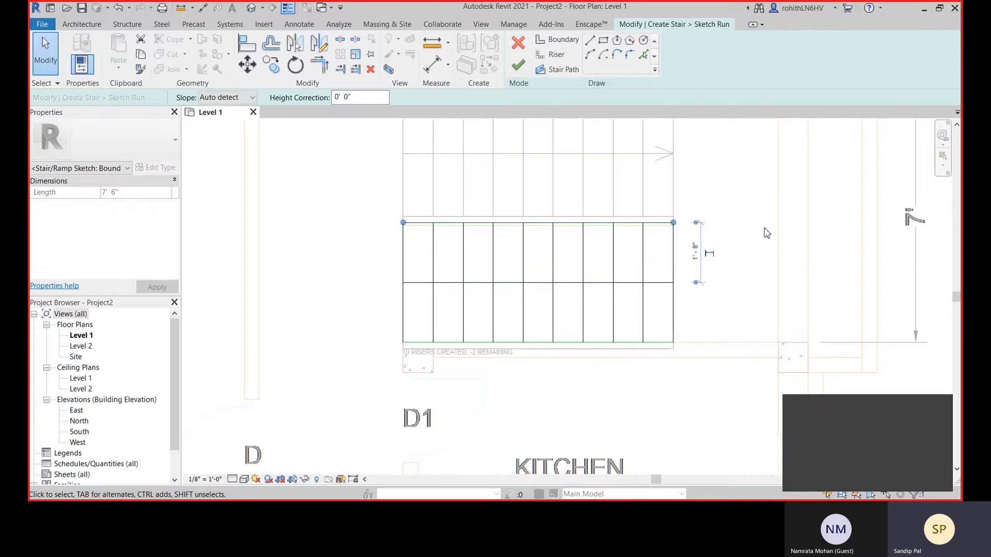
key(Escape)
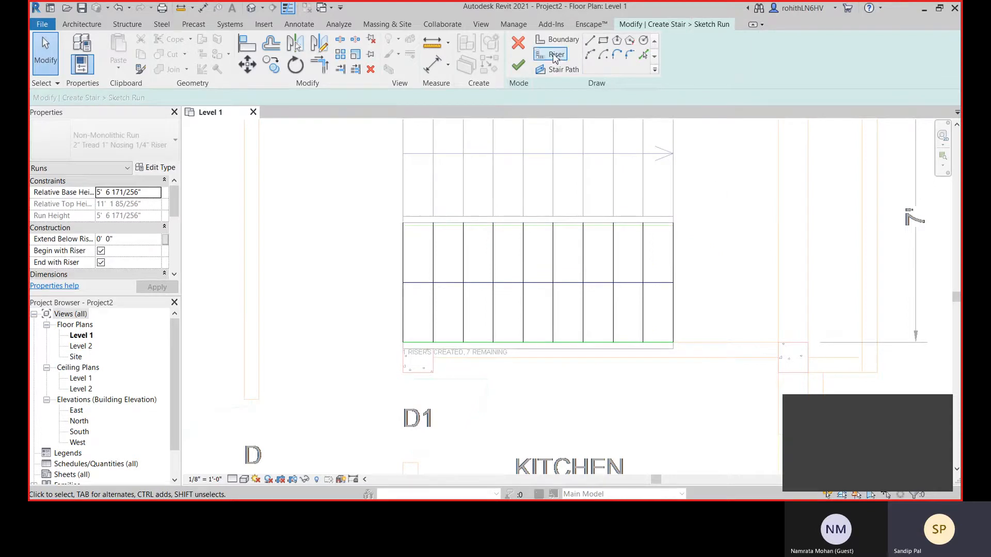
click(559, 45)
click(673, 223)
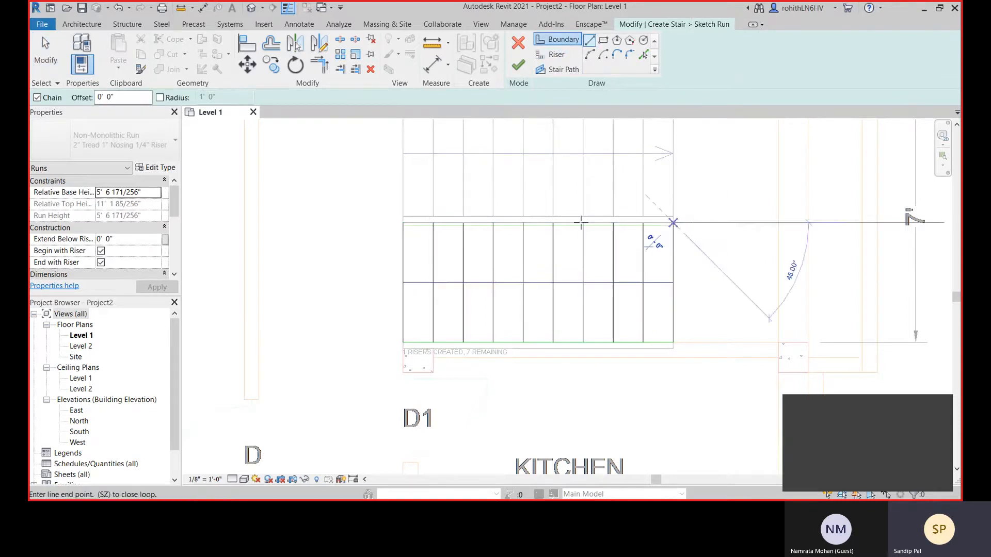
click(403, 224)
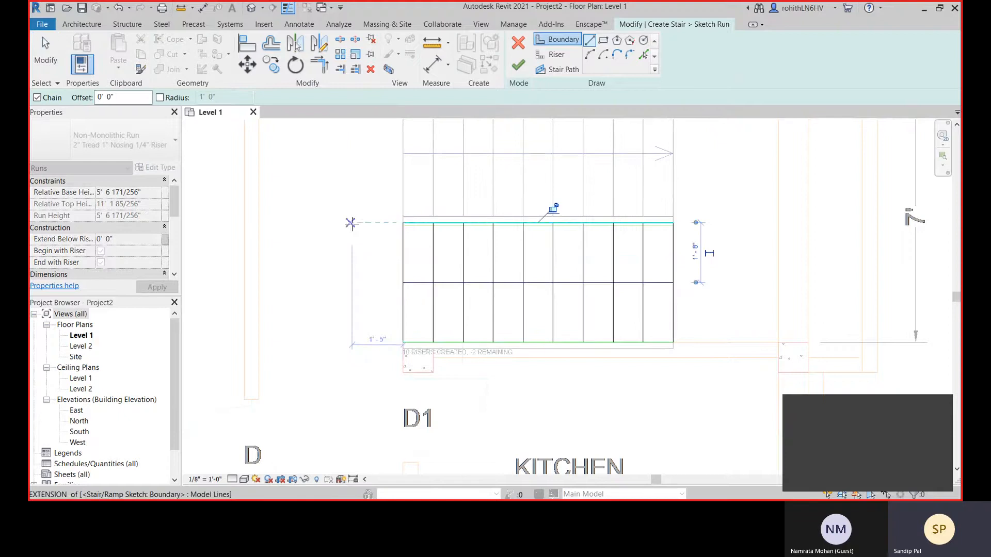
right_click(354, 222)
click(359, 229)
right_click(354, 243)
click(361, 252)
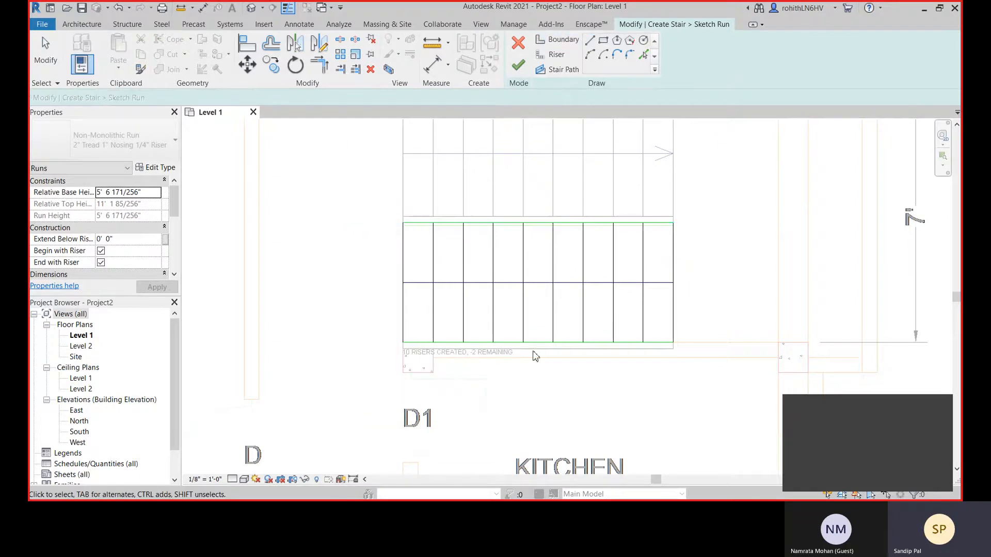
Step: Delete the second run's wall-side boundary and redraw it from the landing end to the column corner
click(532, 346)
key(Delete)
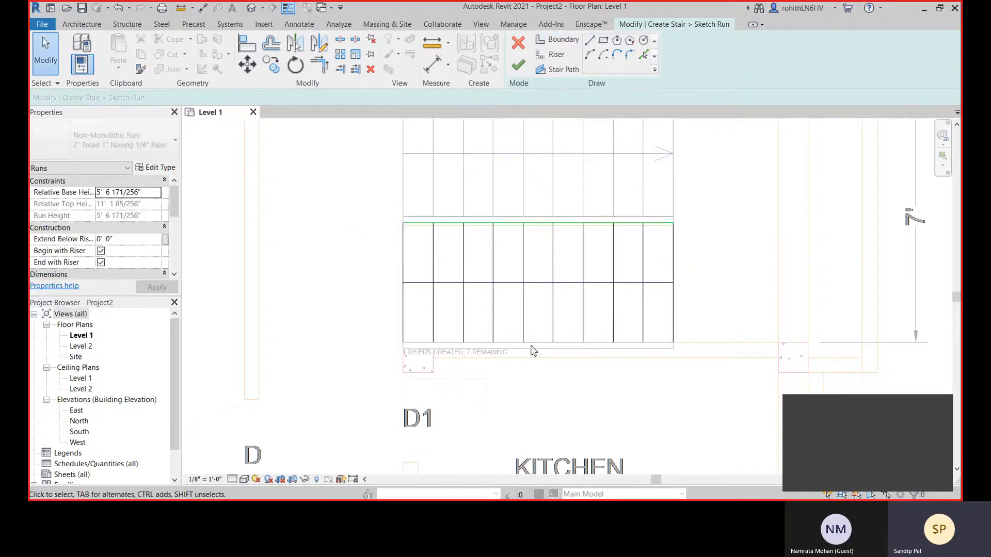
click(564, 44)
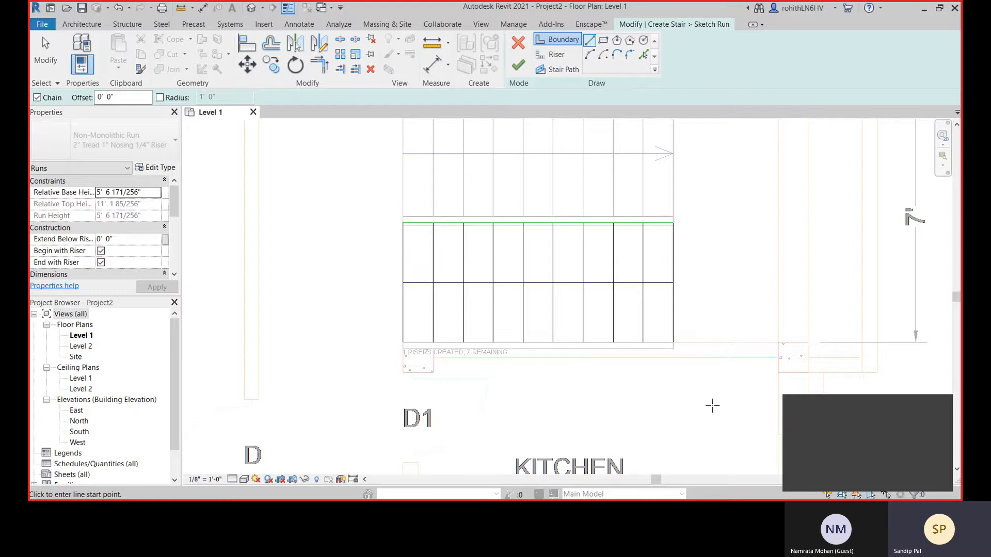
click(674, 342)
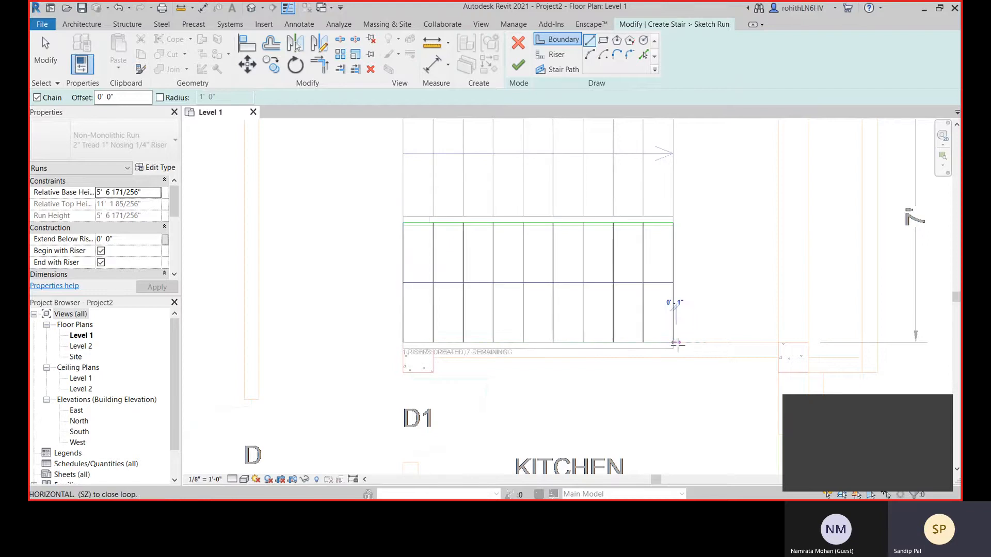
click(403, 342)
right_click(373, 301)
click(396, 303)
right_click(372, 300)
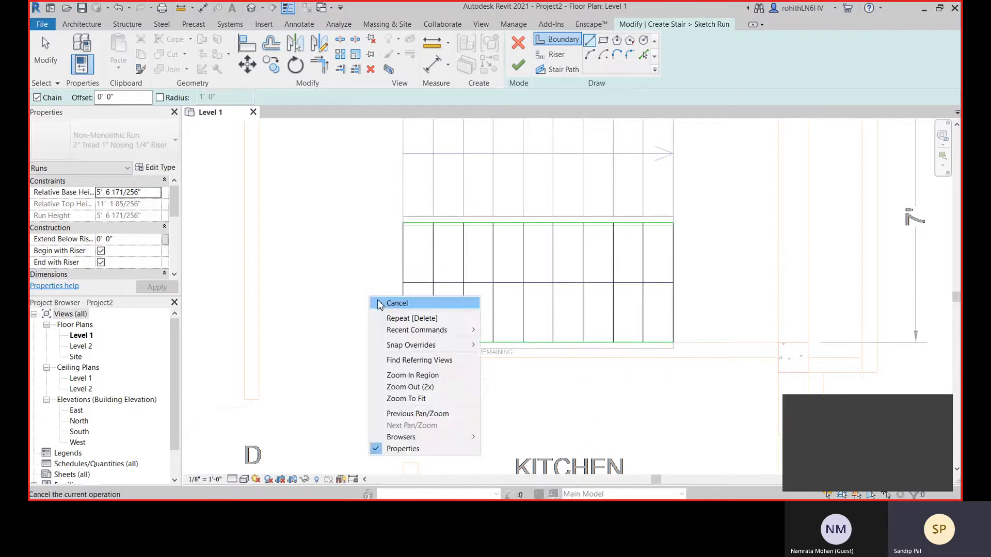
click(396, 304)
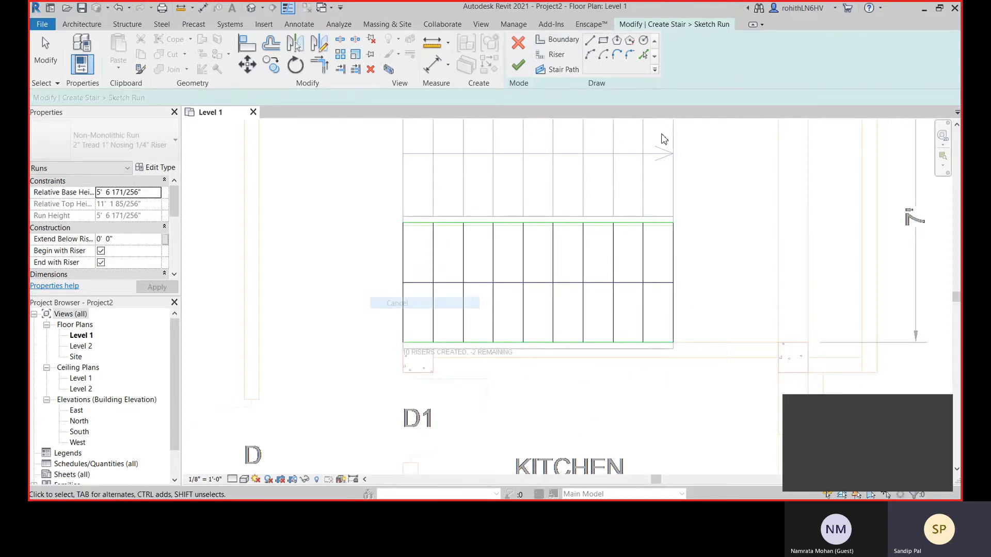
Step: Finish the second run's edited sketch and deselect the run
click(519, 67)
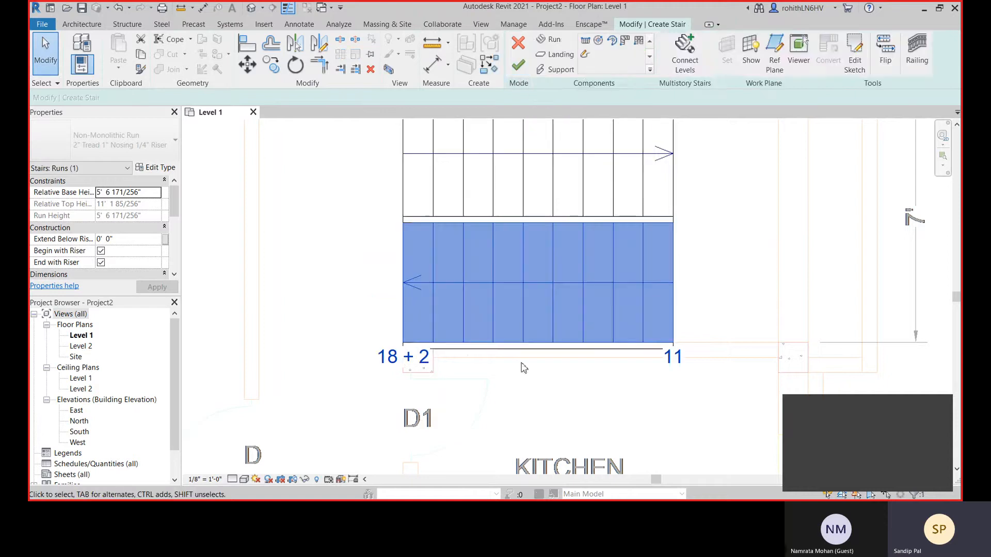
middle_drag(524, 367, 521, 408)
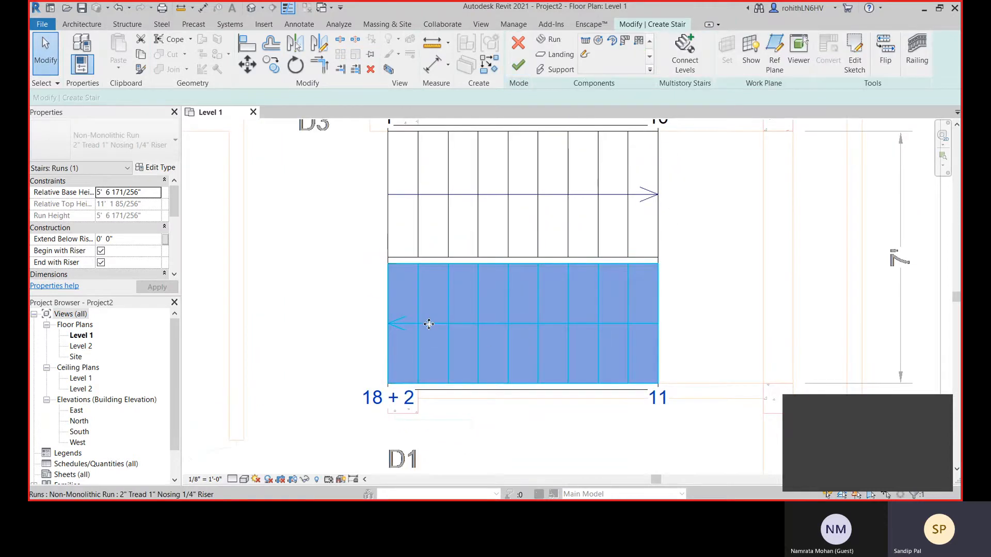
click(685, 333)
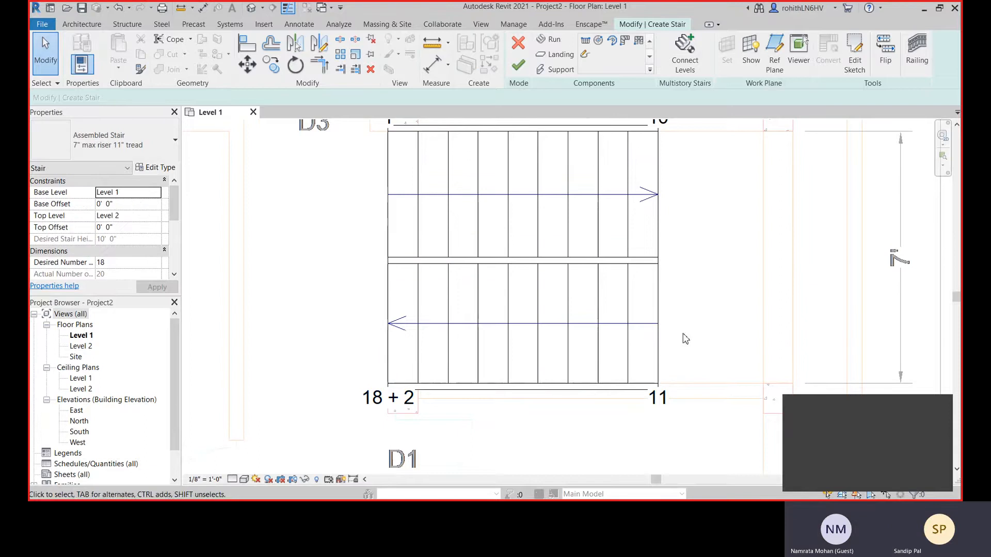
middle_drag(685, 333, 677, 343)
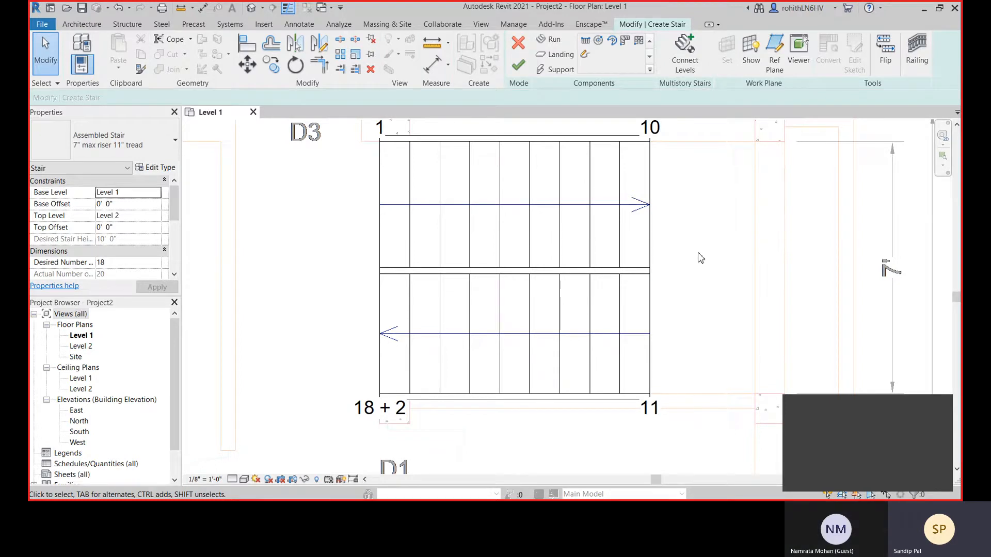
middle_drag(700, 258, 692, 253)
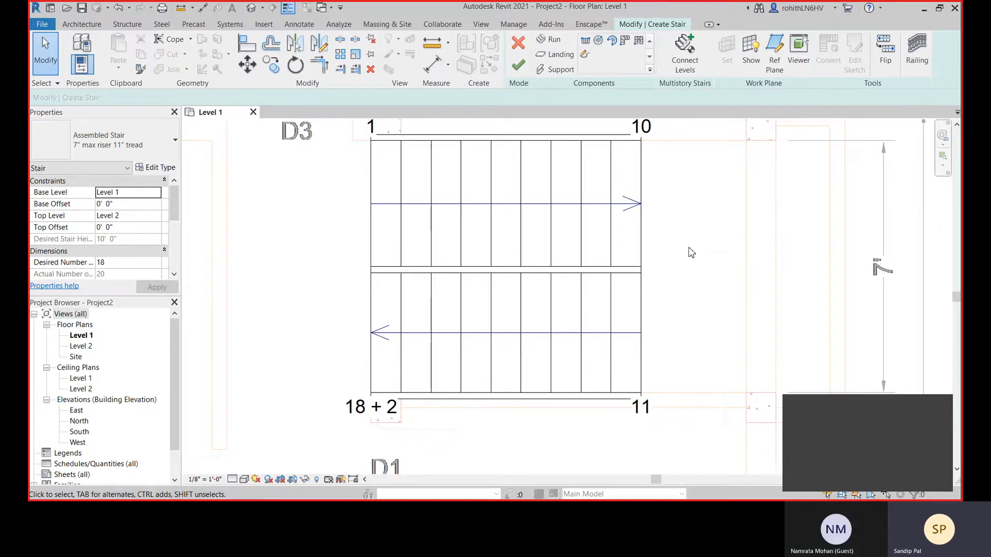
Step: Create a landing connecting the two flights by picking the first run and the second run
click(560, 55)
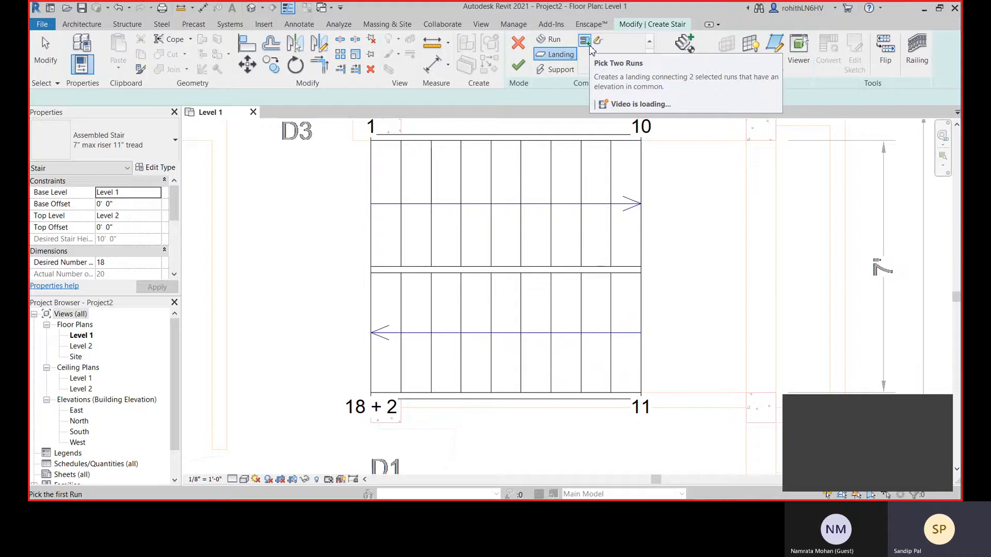
click(643, 238)
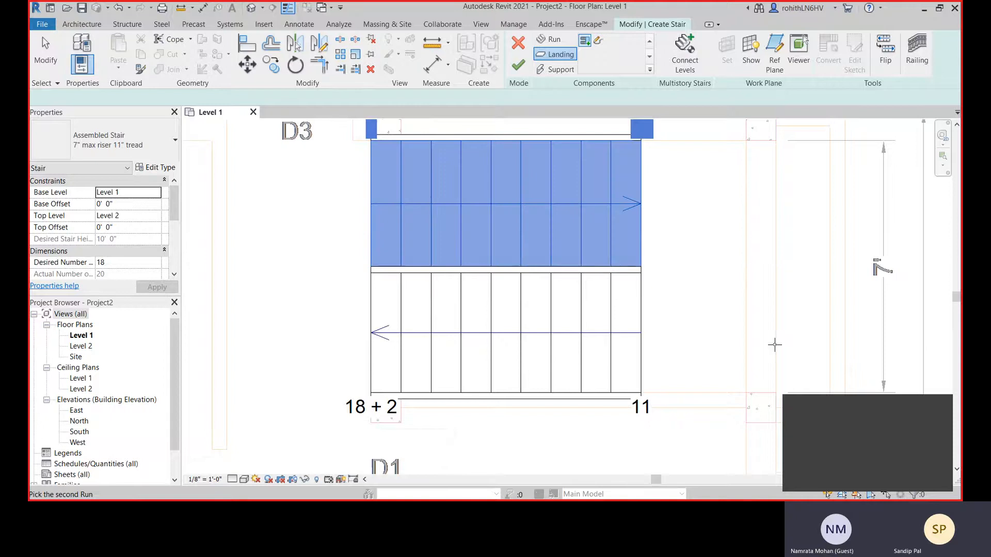
click(642, 357)
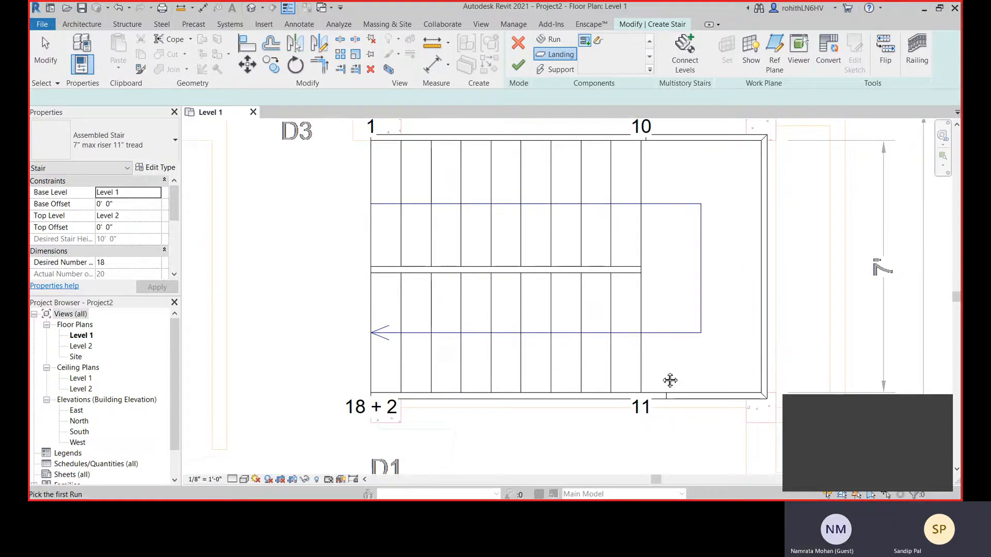
middle_drag(669, 380, 607, 378)
middle_drag(712, 246, 756, 248)
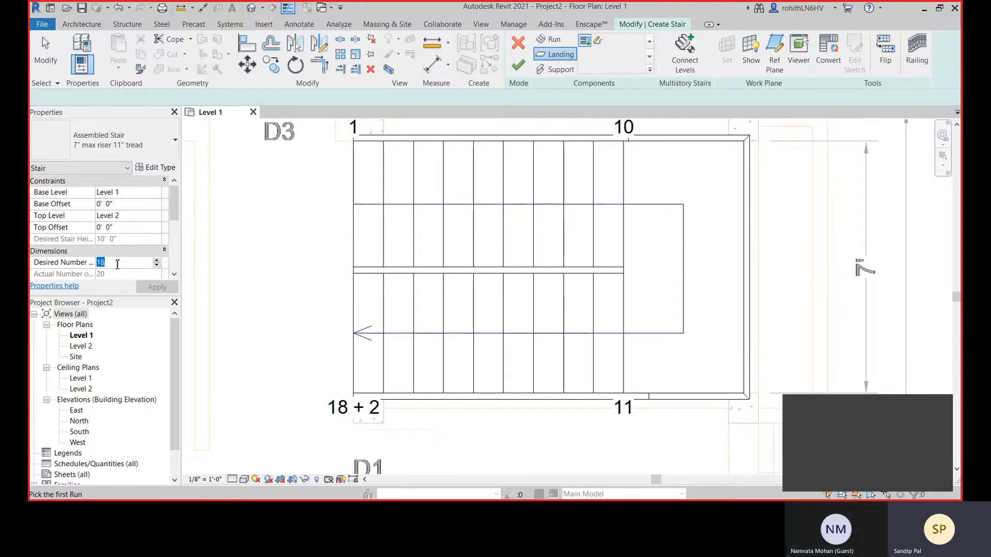
Step: Set the stair's desired number of risers to 20 and leave the landing command
text(20)
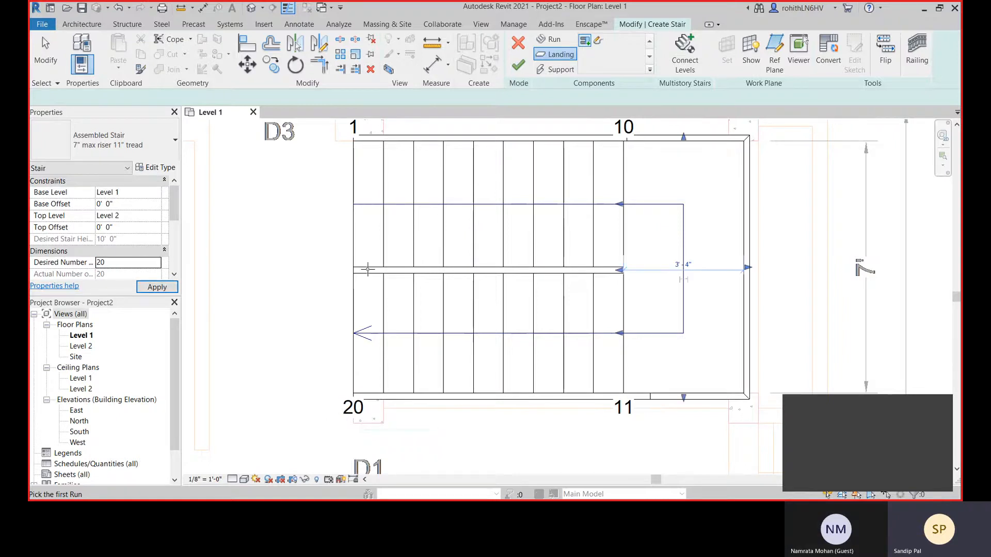
click(371, 243)
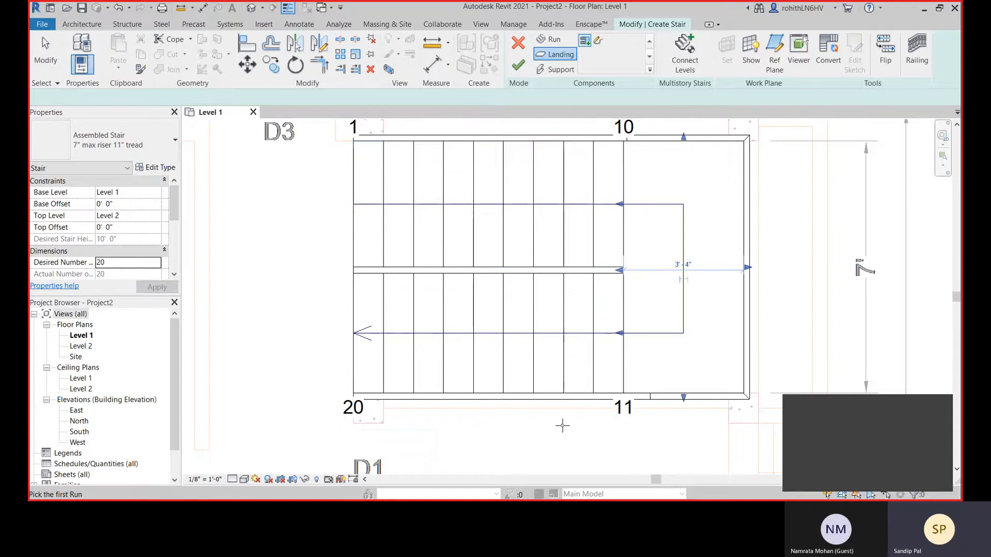
scroll(592, 304, down, 1)
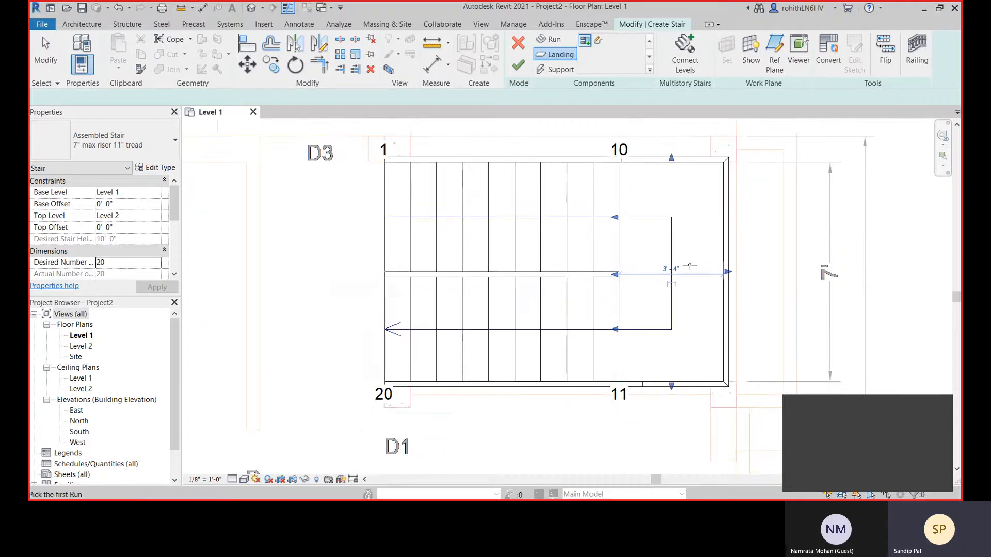
right_click(282, 258)
click(292, 261)
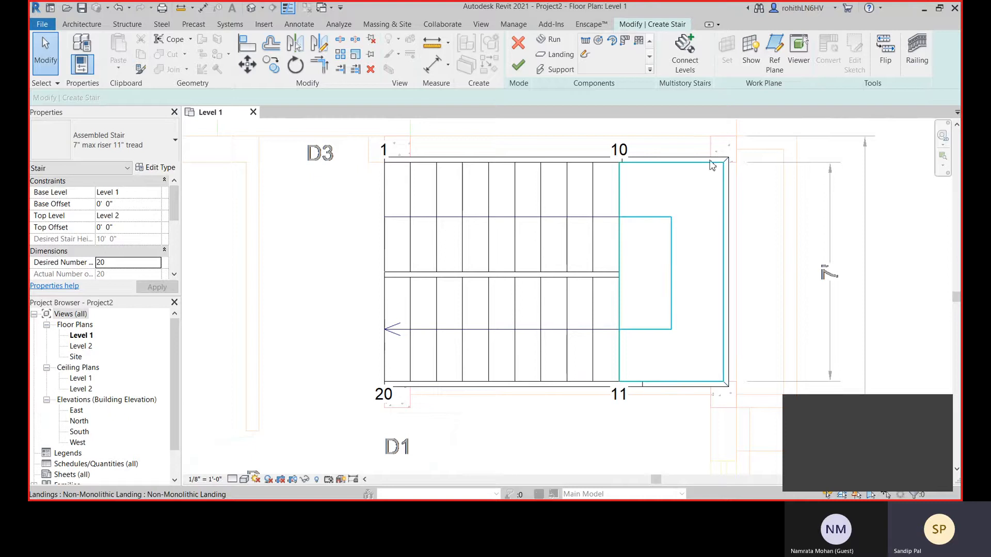
Step: Reduce the landing depth to 2' - 11" by moving its outer edge inward to the column line of the linked plan
scroll(730, 188, up, 1)
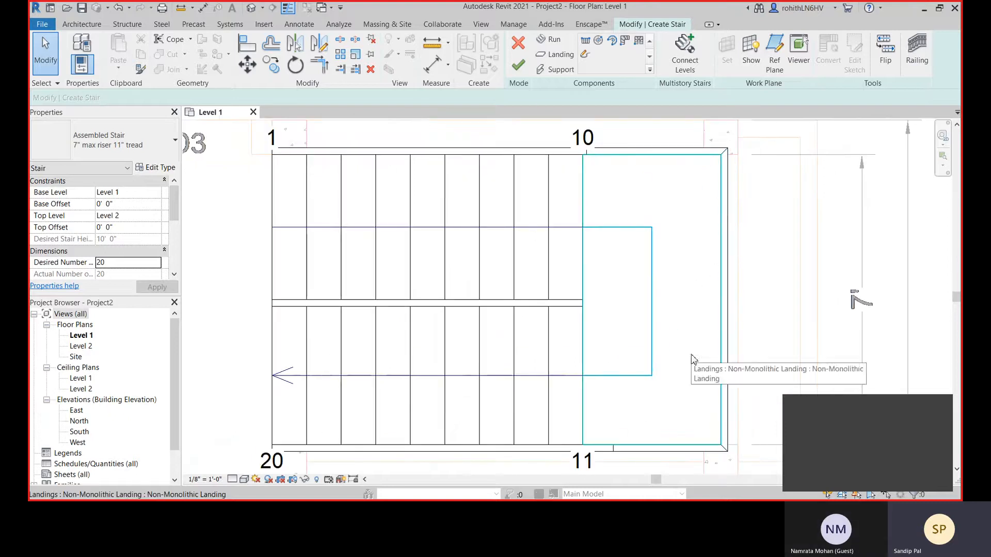
click(723, 212)
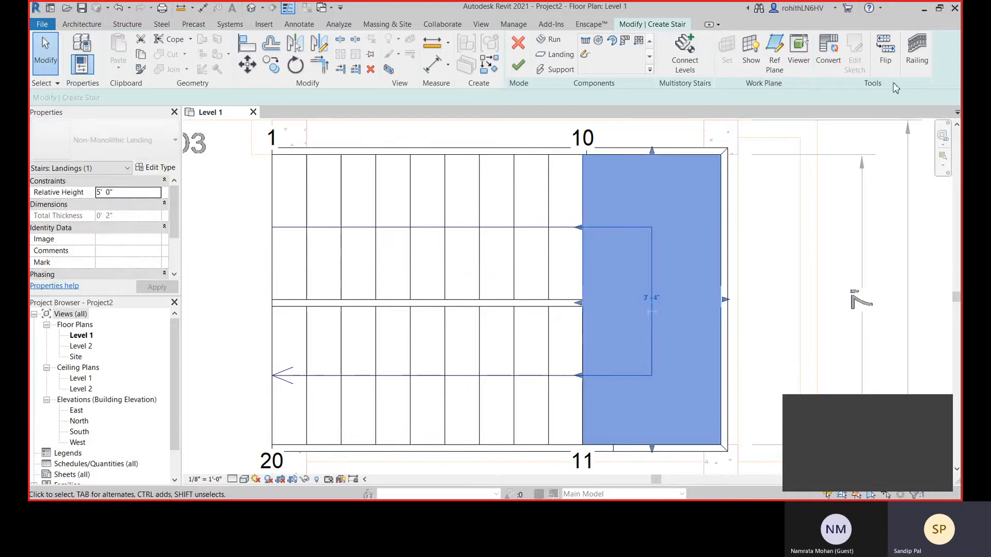
middle_drag(542, 329, 531, 308)
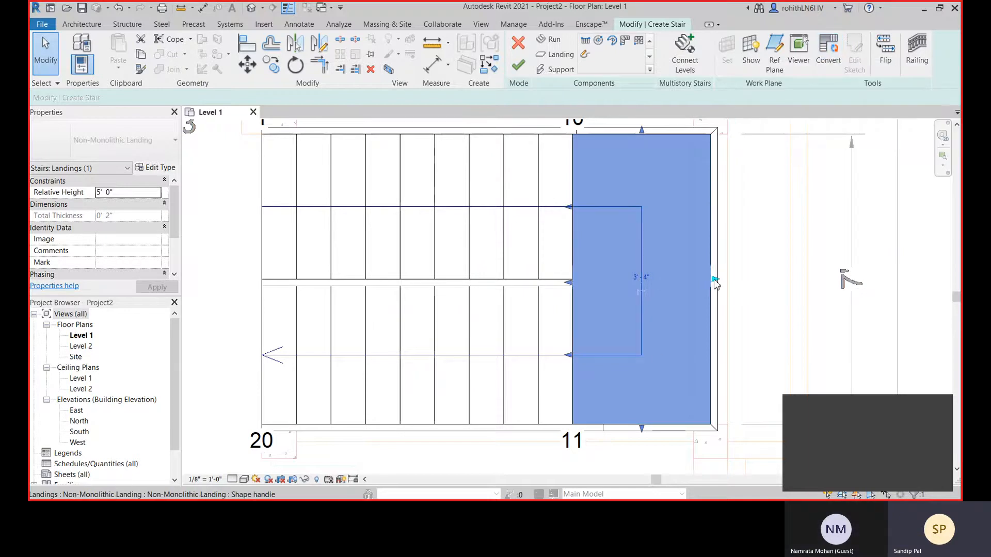
mouse_move(715, 282)
mouse_down()
mouse_move(698, 282)
mouse_move(712, 280)
mouse_up()
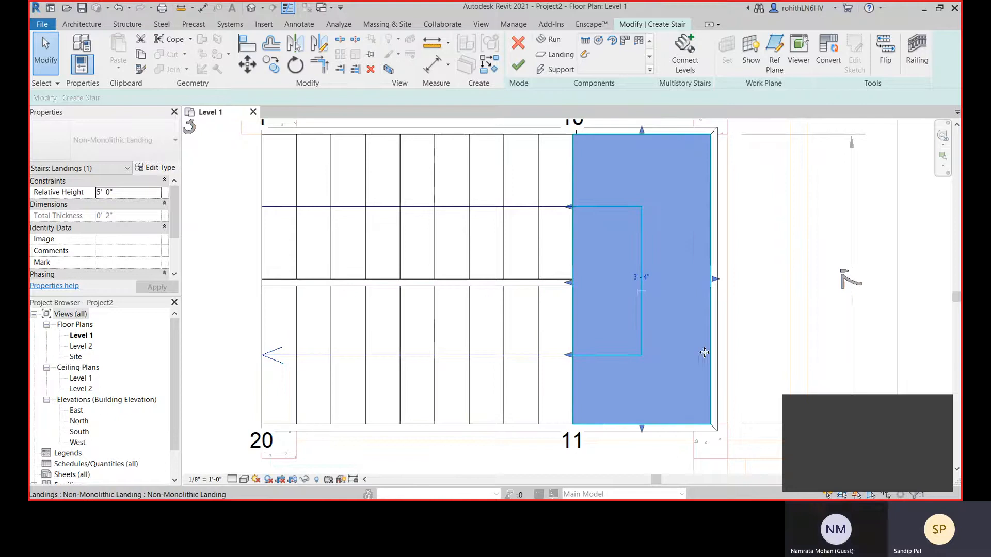
drag(715, 283, 696, 283)
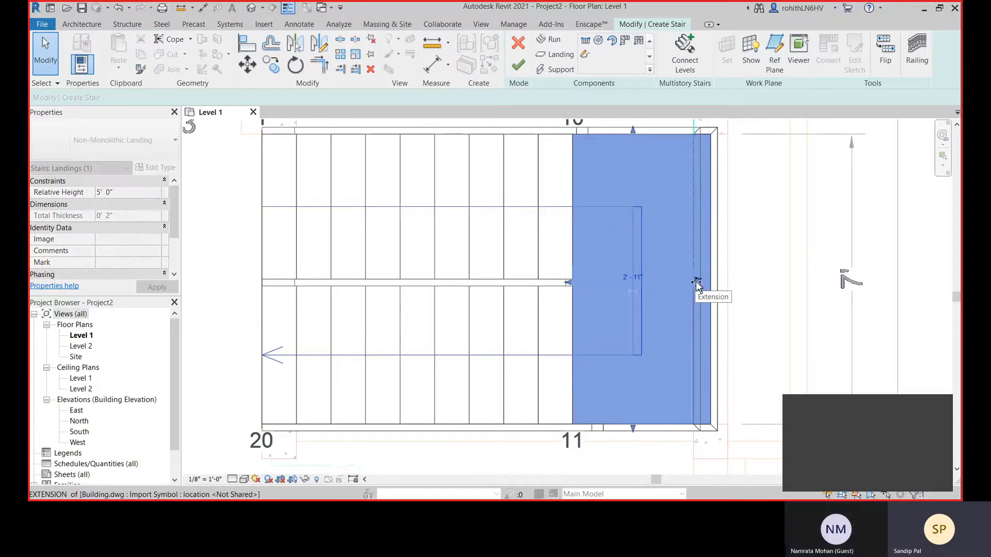
drag(696, 283, 699, 280)
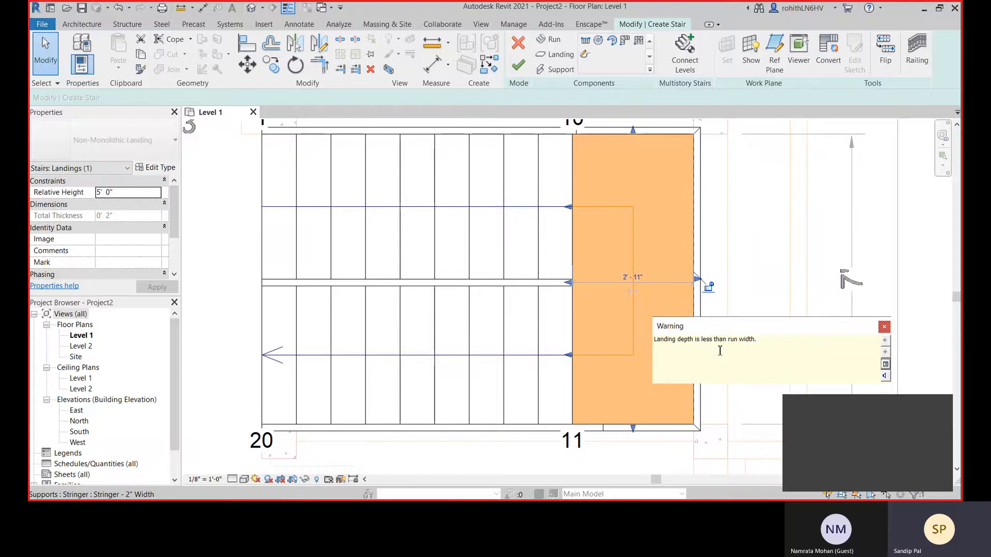
click(884, 327)
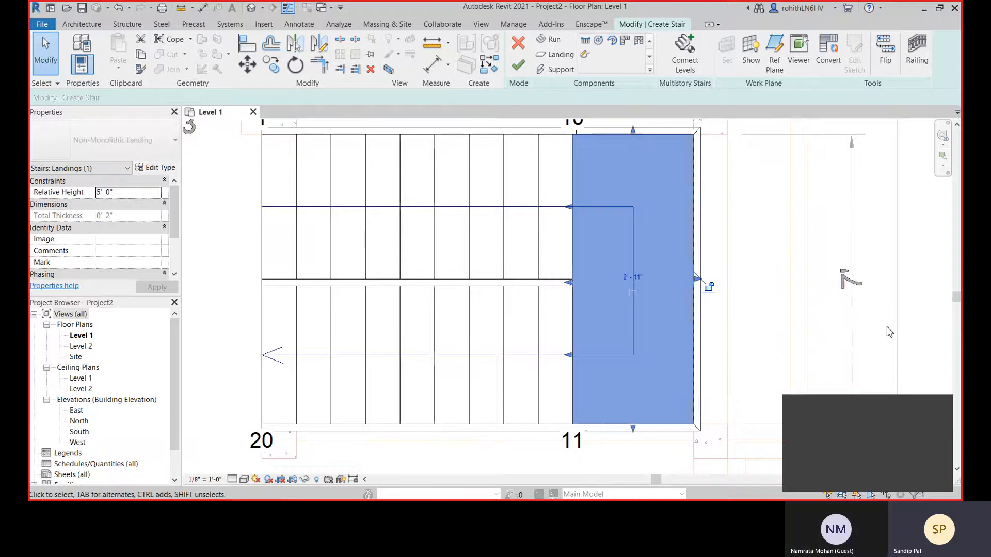
Step: Select the landing's stringer beside riser 11 to check it, and finish the stair
middle_drag(729, 266, 748, 288)
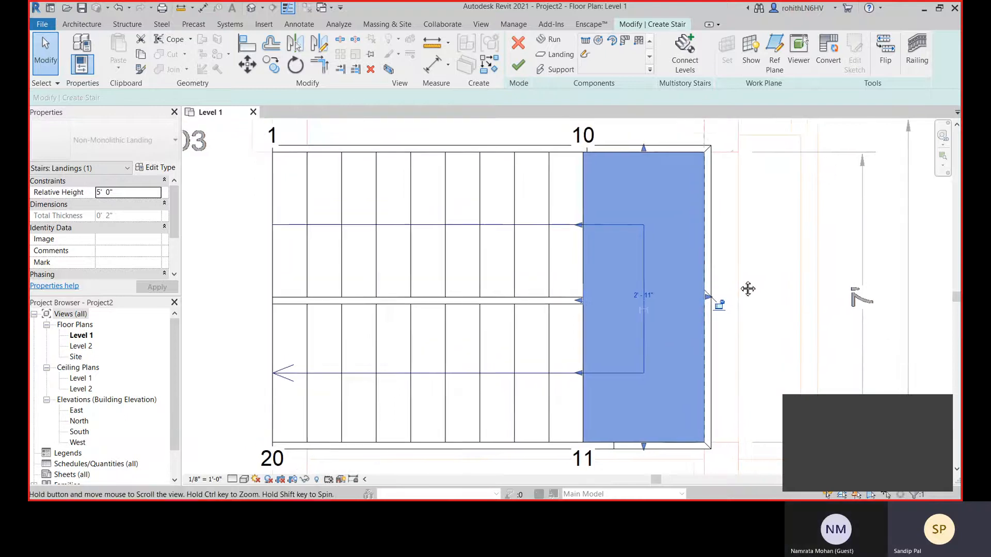
scroll(457, 374, down, 1)
middle_drag(486, 404, 504, 382)
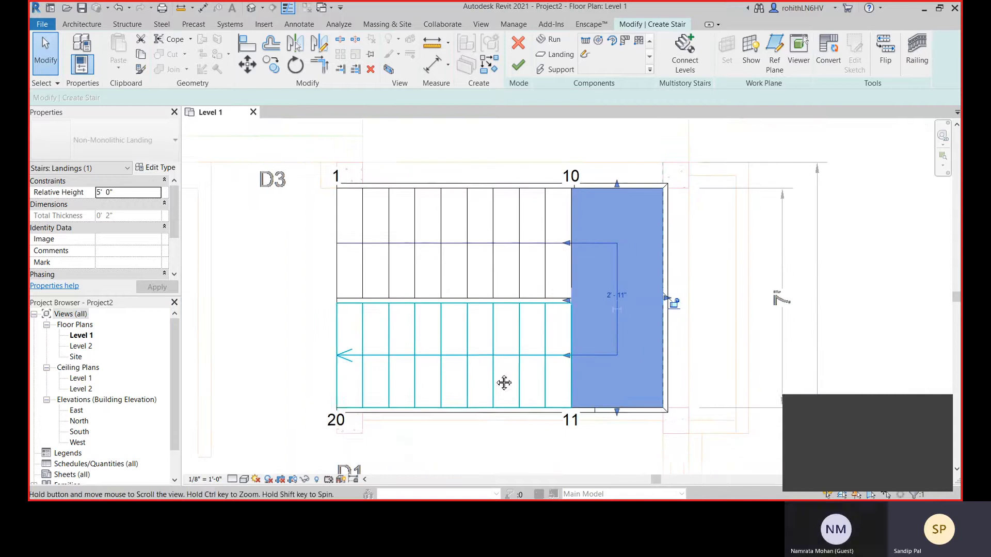
scroll(624, 410, up, 2)
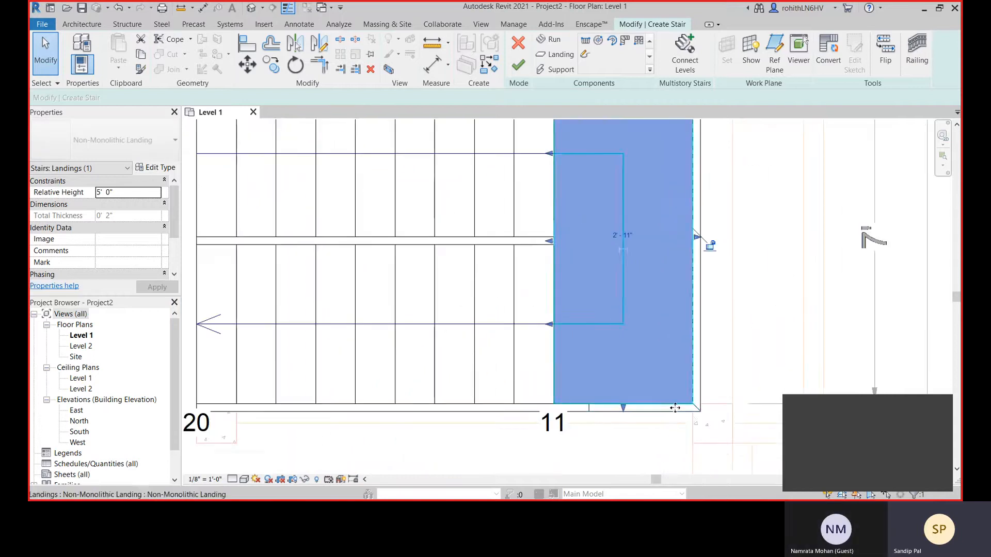
click(691, 417)
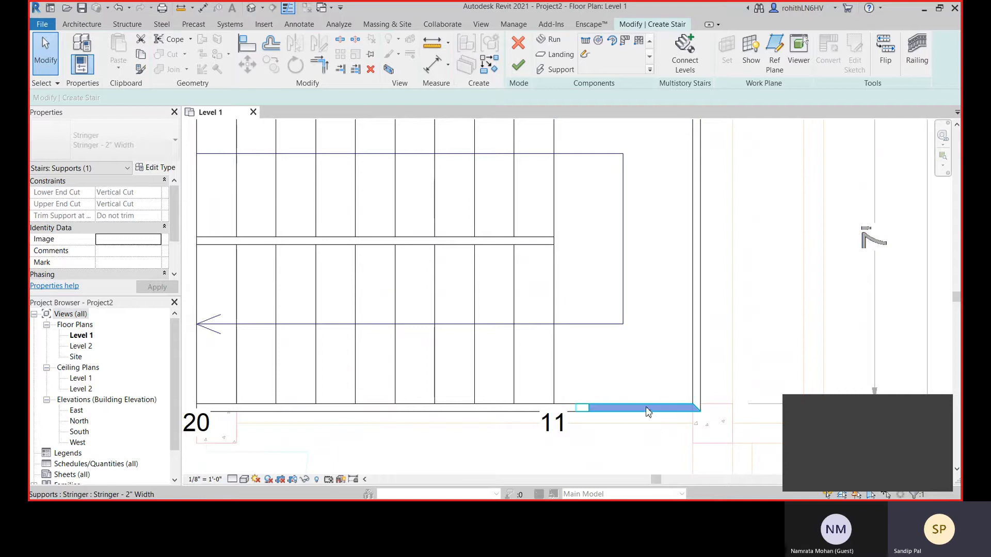
scroll(651, 354, down, 2)
middle_drag(666, 366, 653, 399)
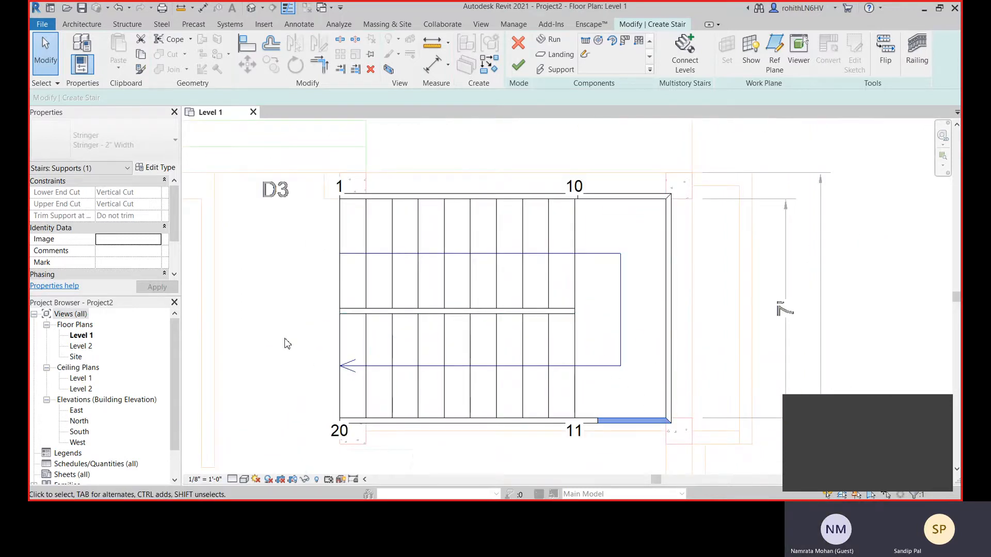
click(527, 71)
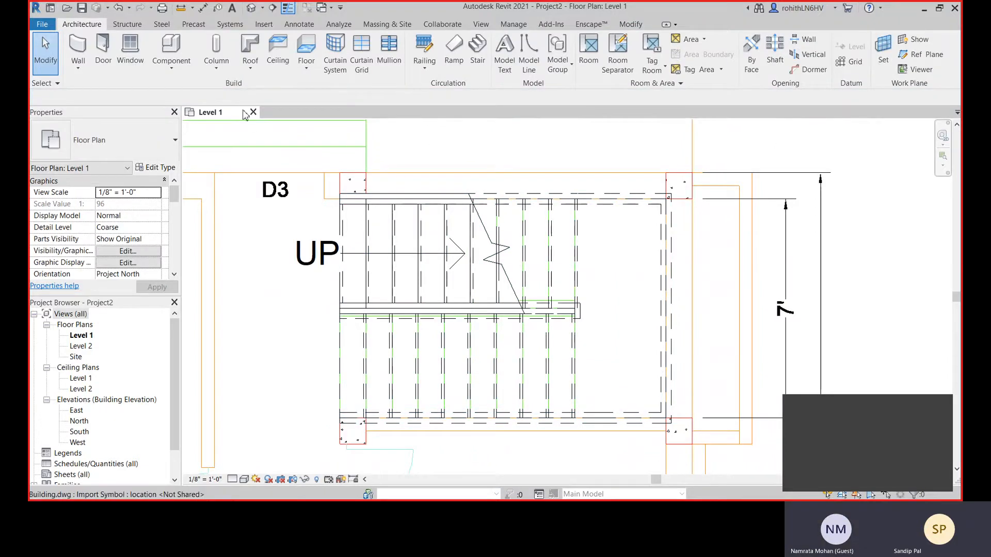
Step: Open the default 3D view and inspect the outer railing's offset from path
click(251, 8)
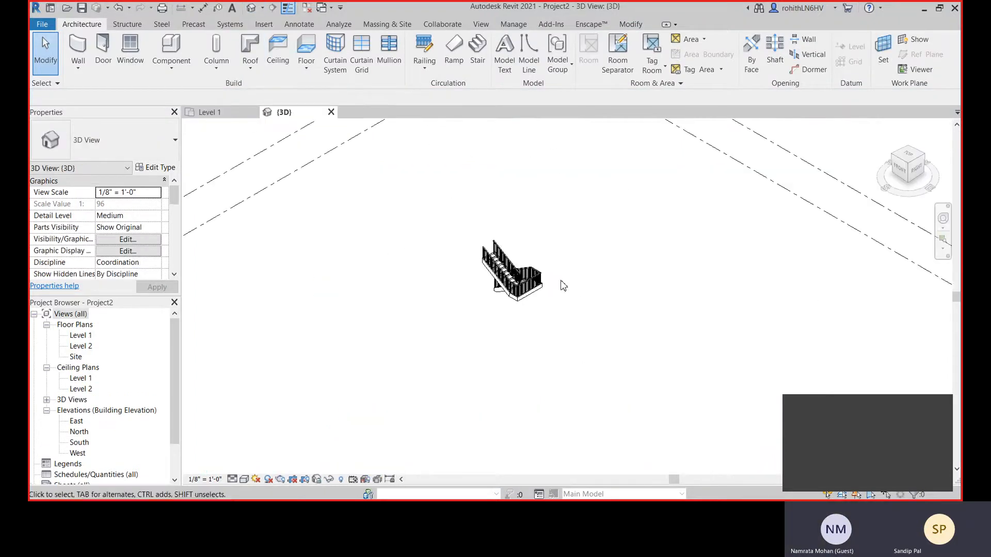
scroll(563, 285, up, 5)
scroll(599, 370, up, 2)
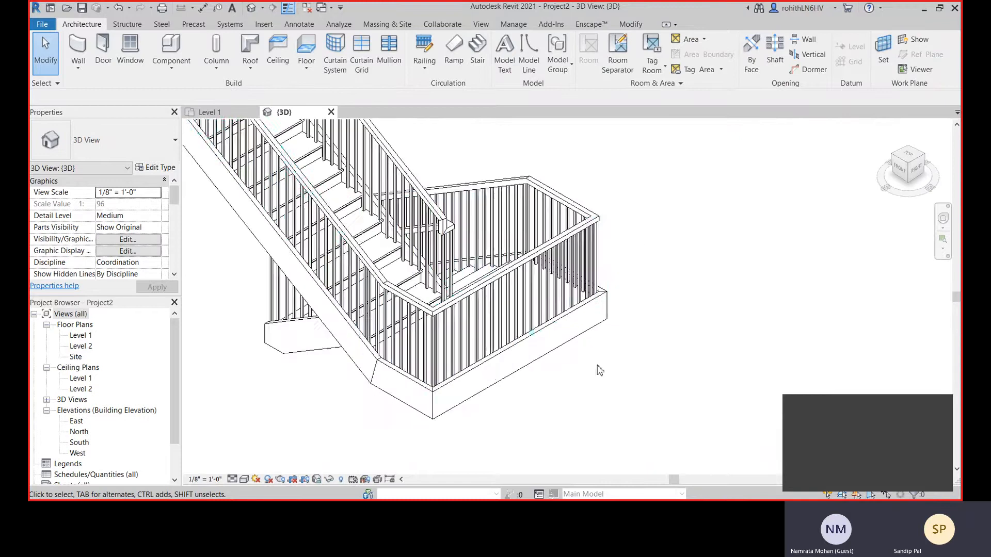
click(431, 326)
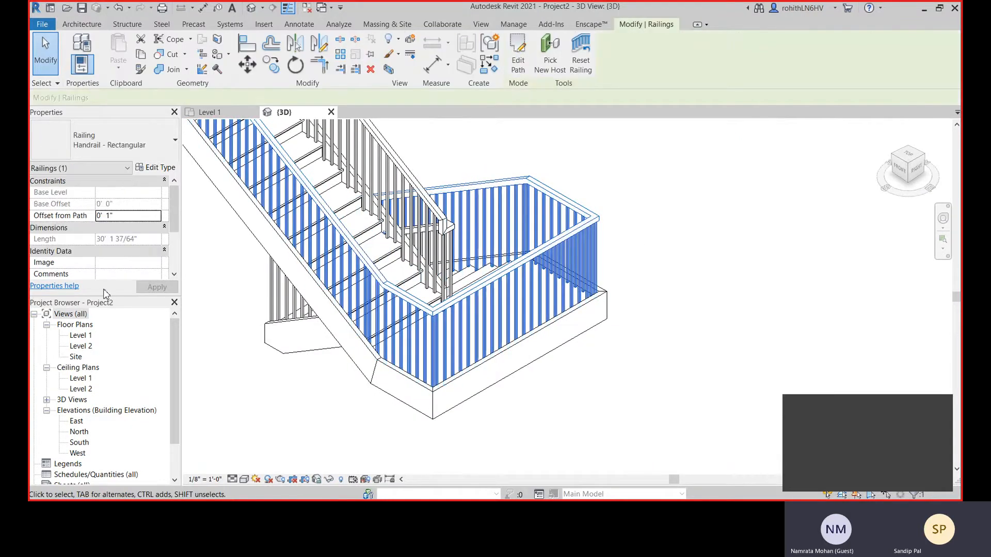
click(126, 216)
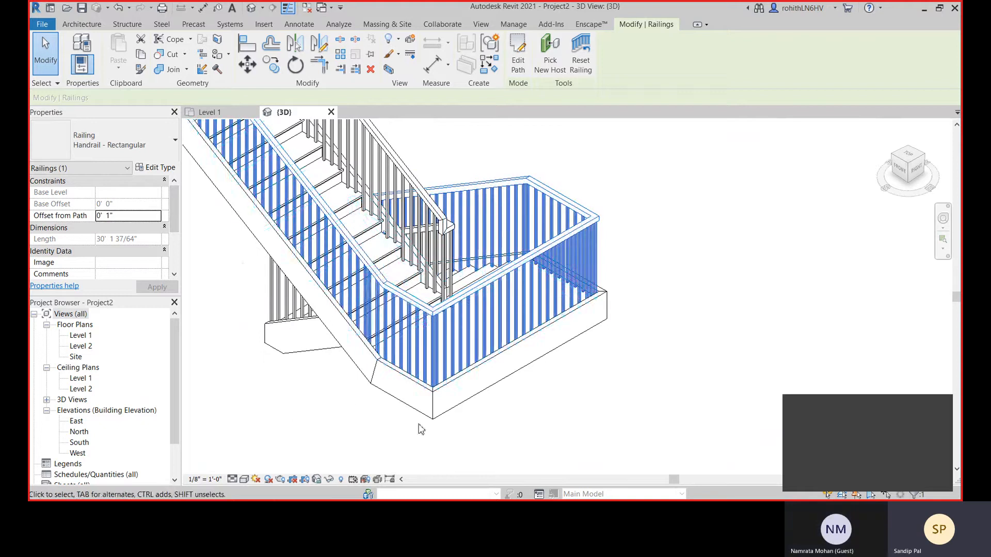
Step: Change the stair's type to Cast-In-Place Stair: Monolithic Stair
click(462, 416)
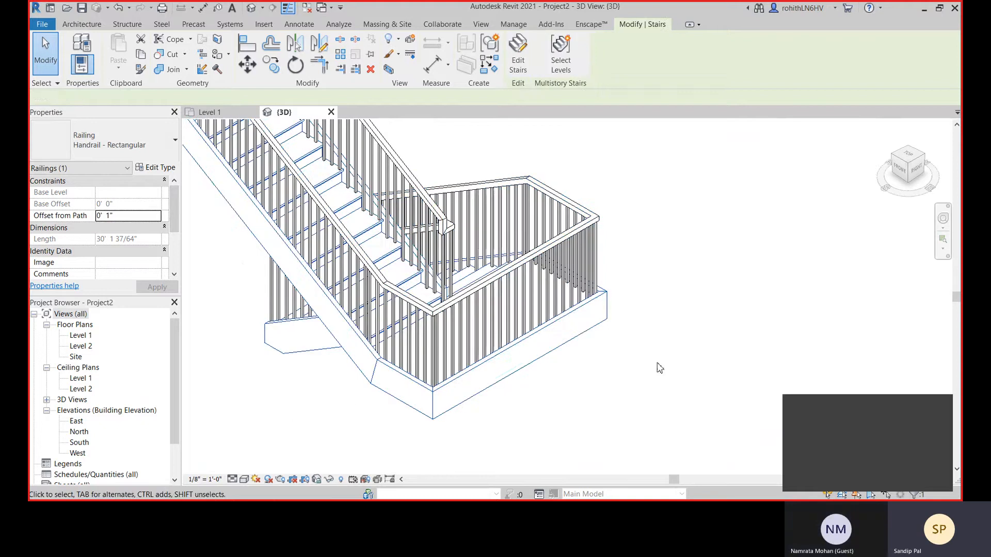
click(122, 147)
click(92, 229)
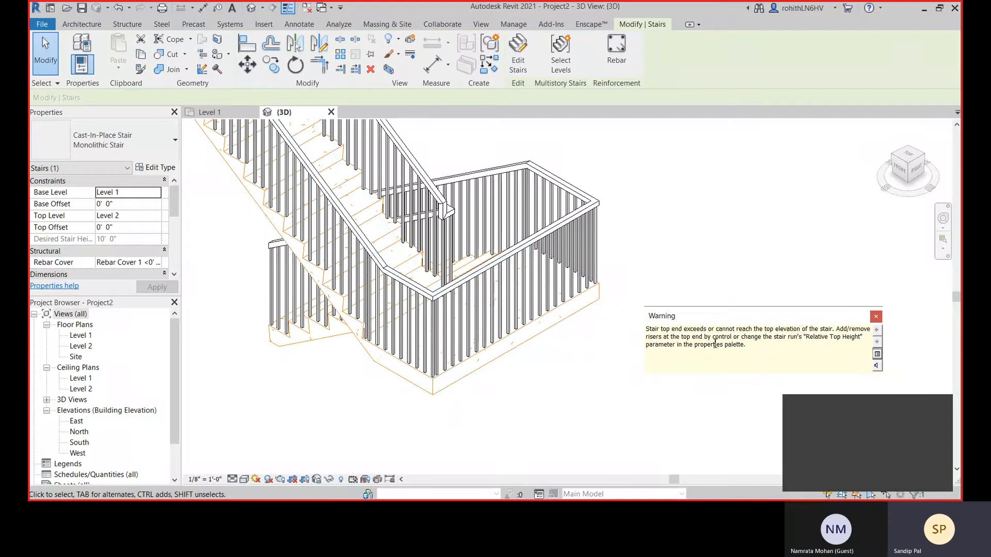
click(876, 317)
scroll(422, 423, down, 2)
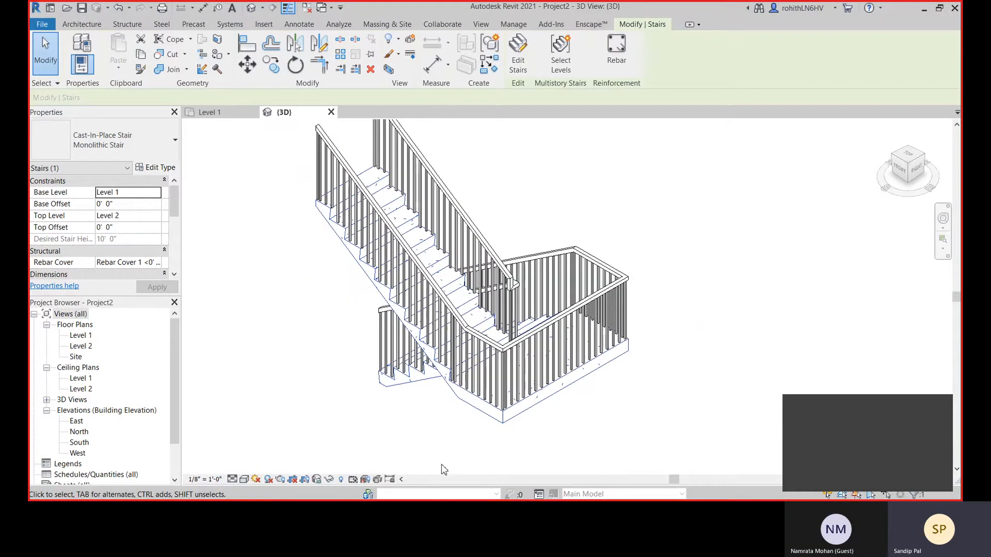
Step: Set the monolithic stair's desired number of risers to 20 and deselect the stair
click(300, 364)
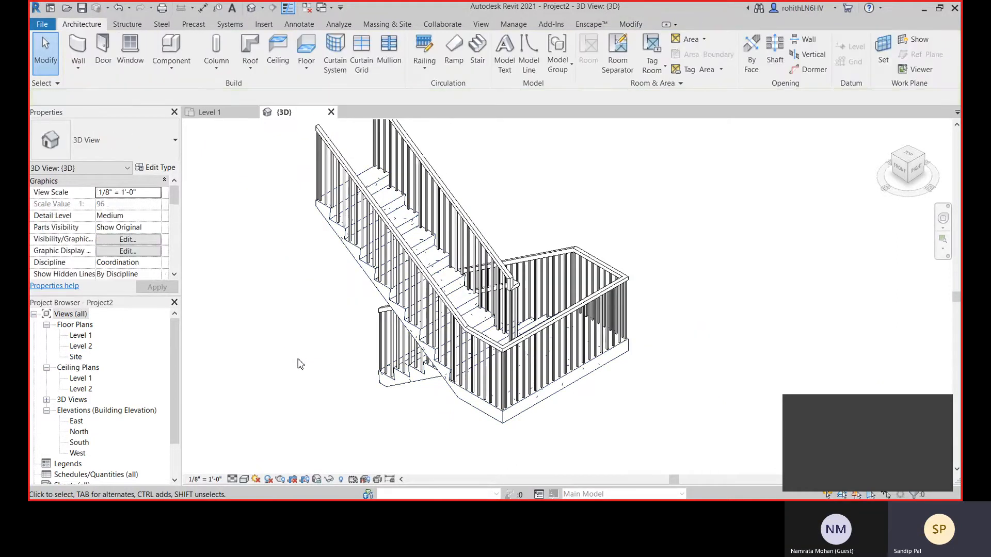
click(348, 263)
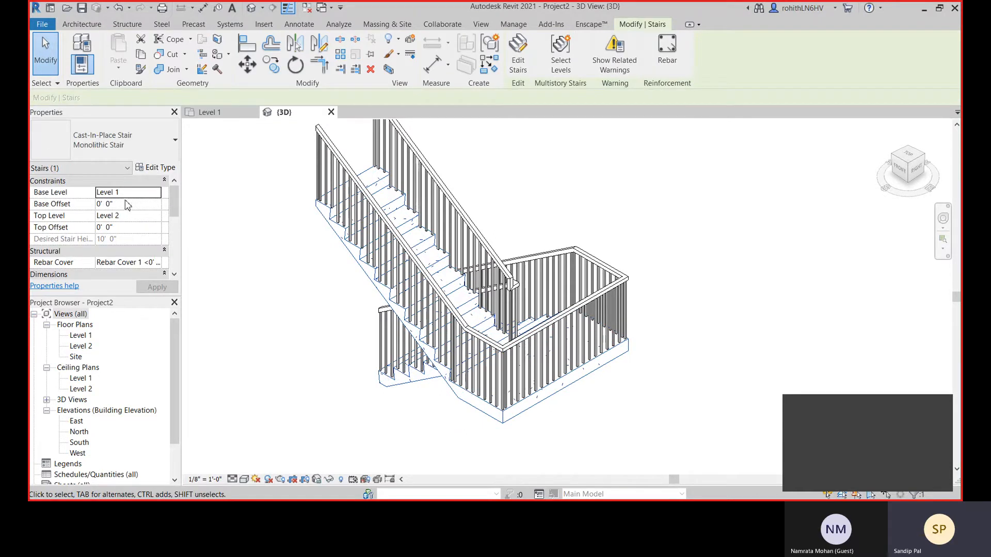
scroll(128, 207, down, 3)
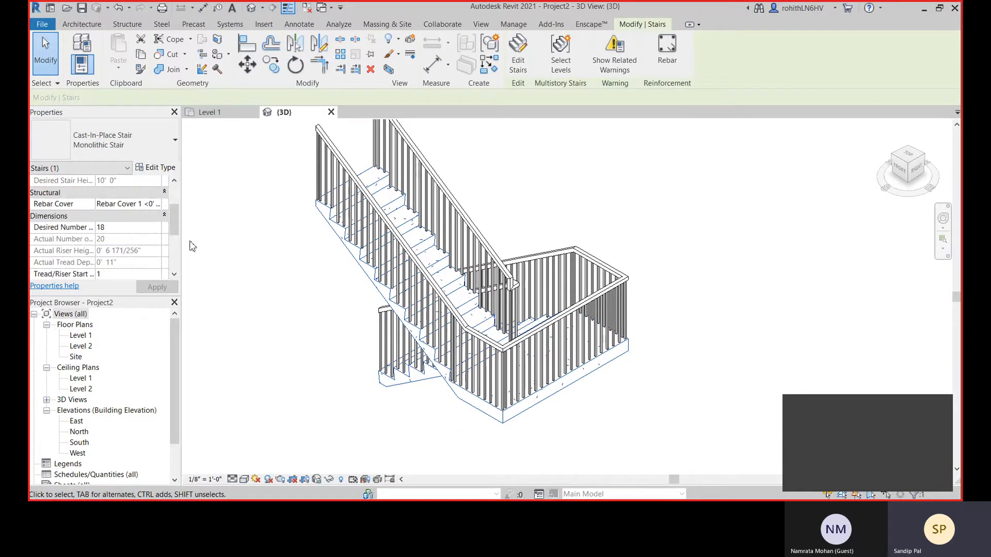
click(131, 227)
text(20)
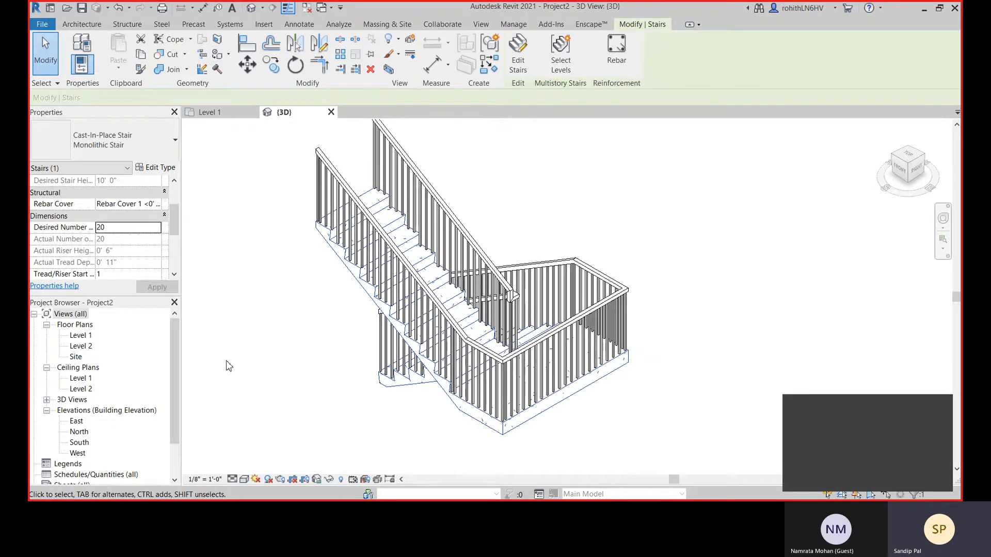
scroll(133, 265, down, 2)
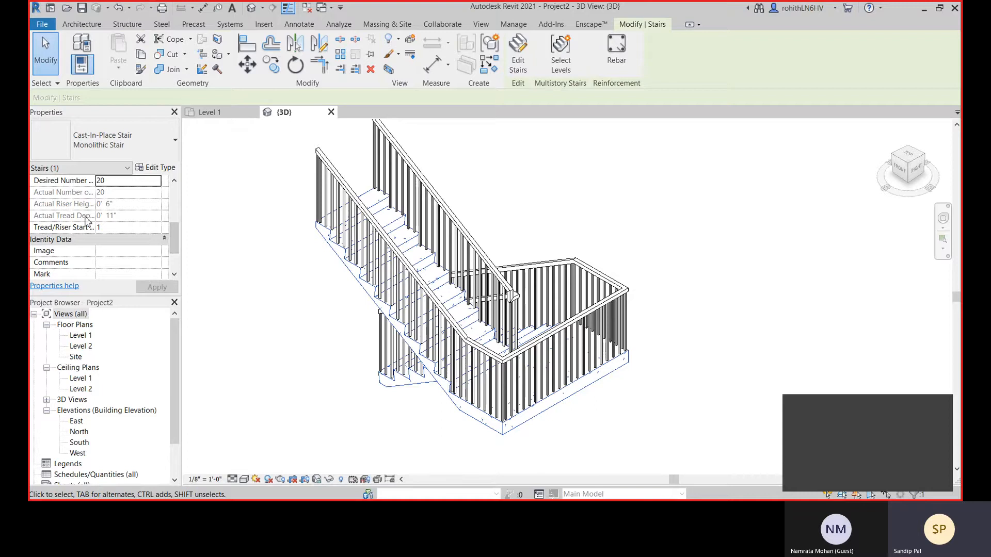
click(165, 238)
click(283, 296)
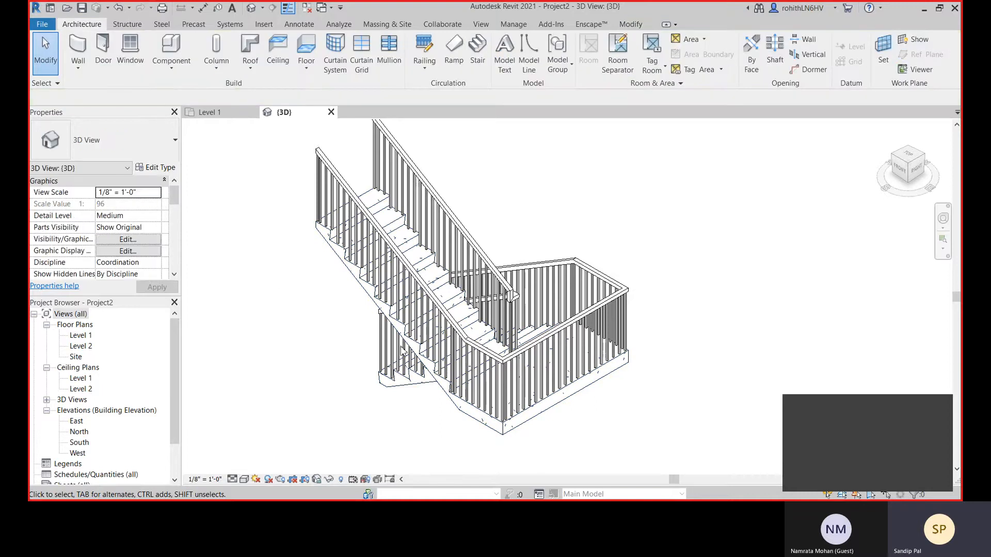
Step: Examine the monolithic stair's landing and railings in 3D and close the 3D view
middle_drag(283, 295, 311, 287)
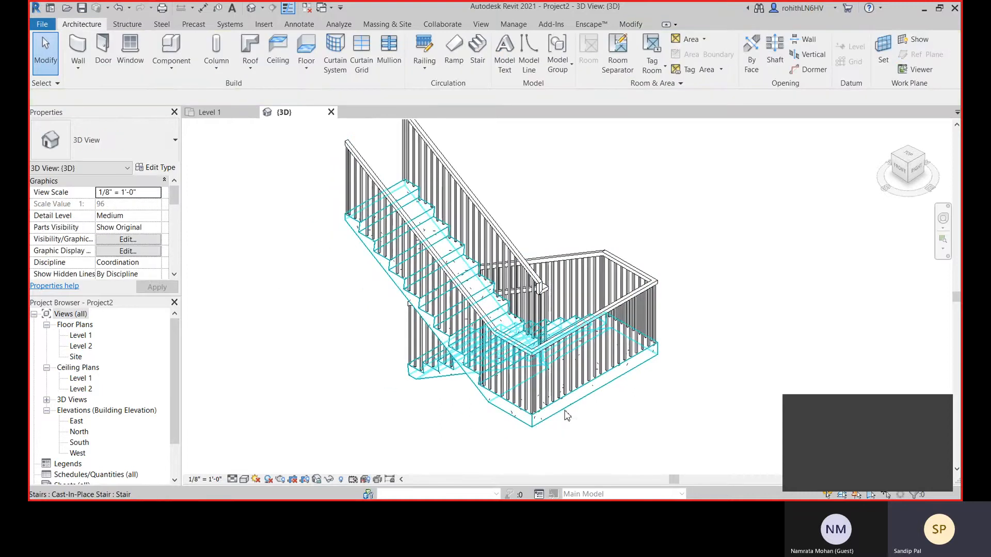
scroll(421, 385, up, 1)
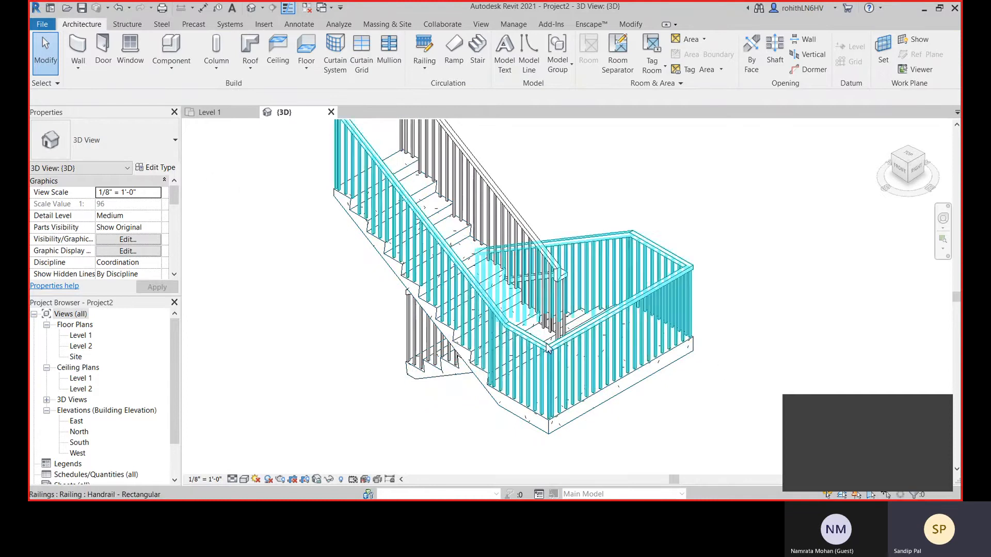
middle_drag(466, 229, 372, 263)
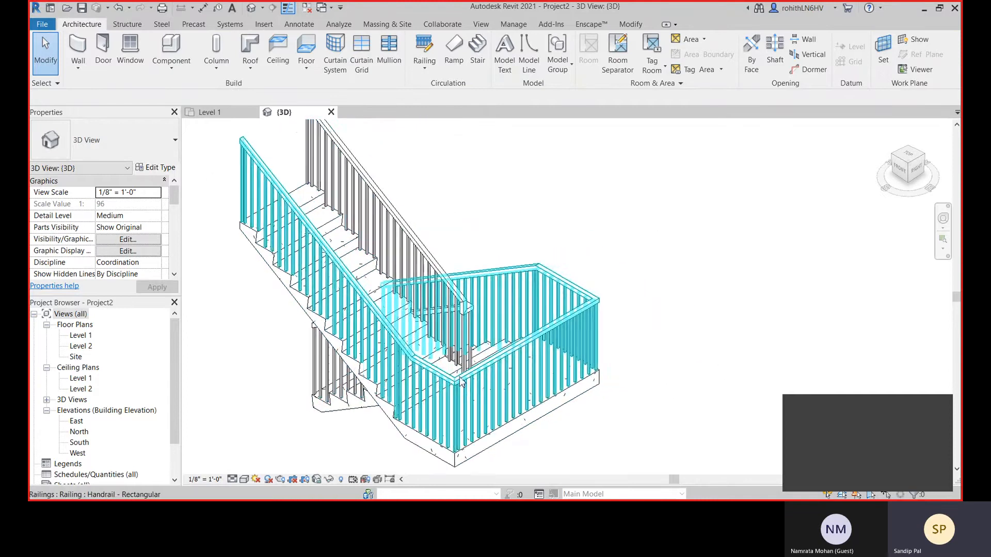
click(331, 112)
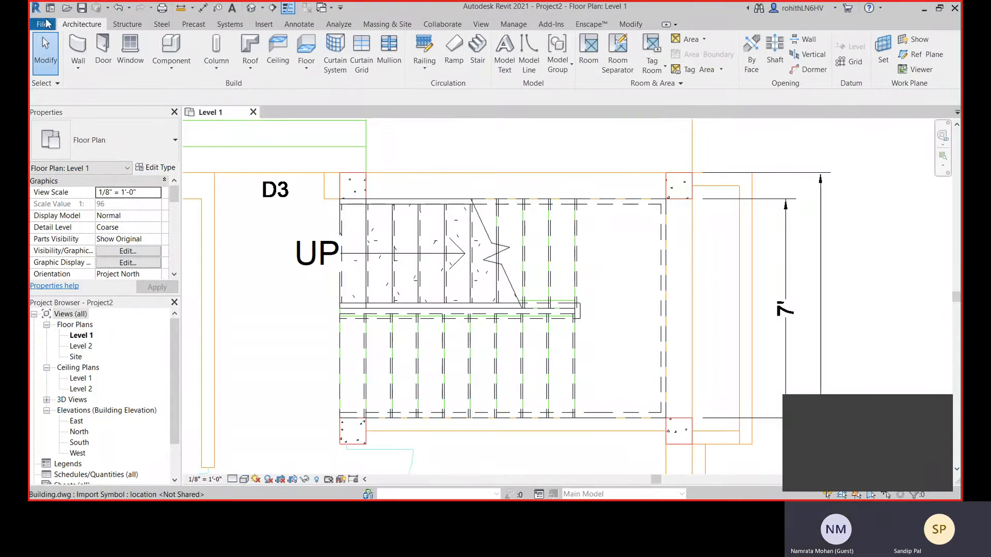
Step: Open the Level 1 floor plan of Revit Arch Model.rvt and close Project2 without saving its changes
click(42, 28)
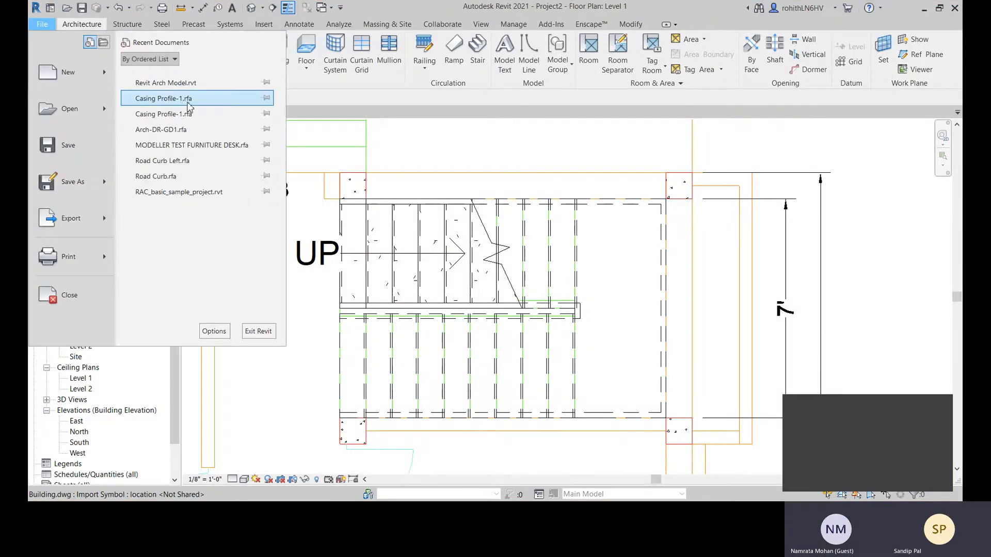
click(189, 88)
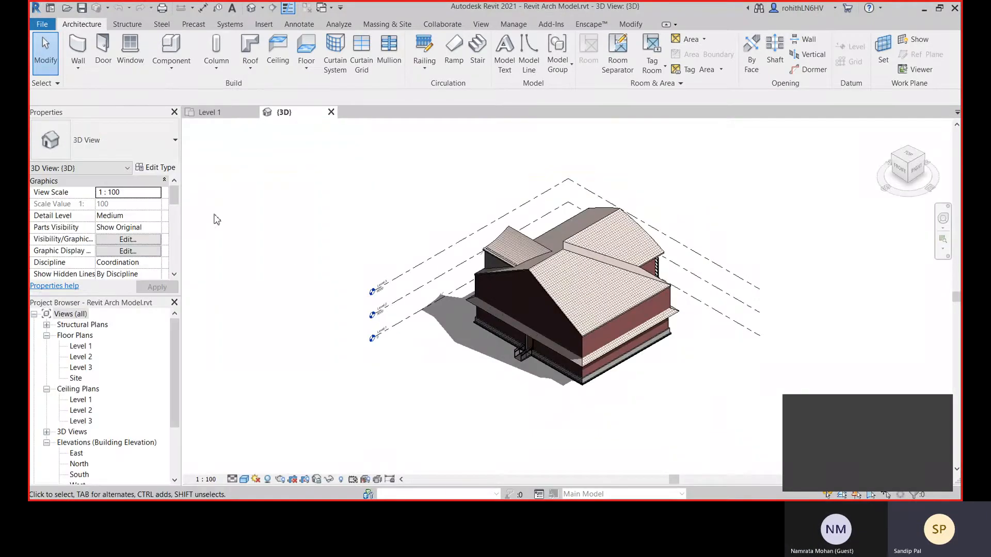
click(253, 112)
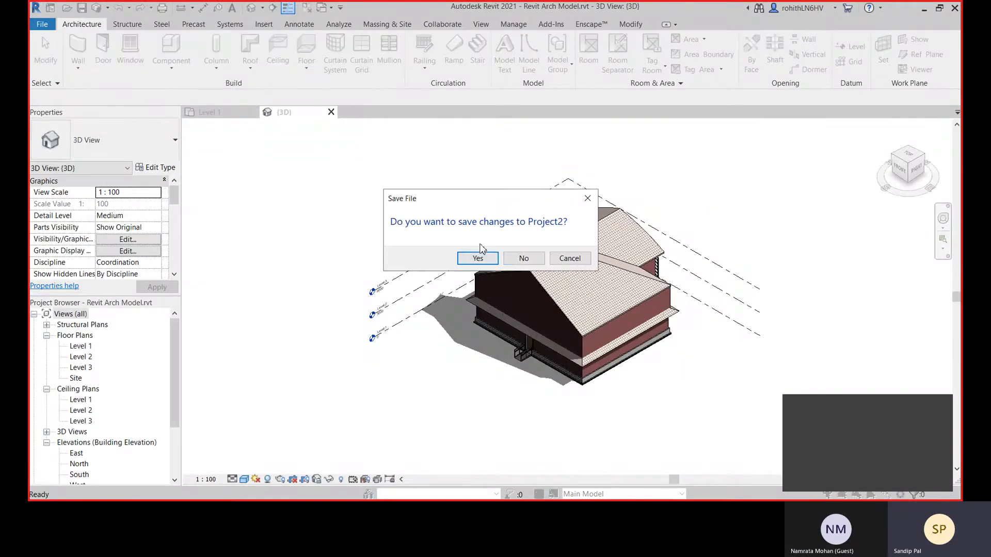
click(519, 264)
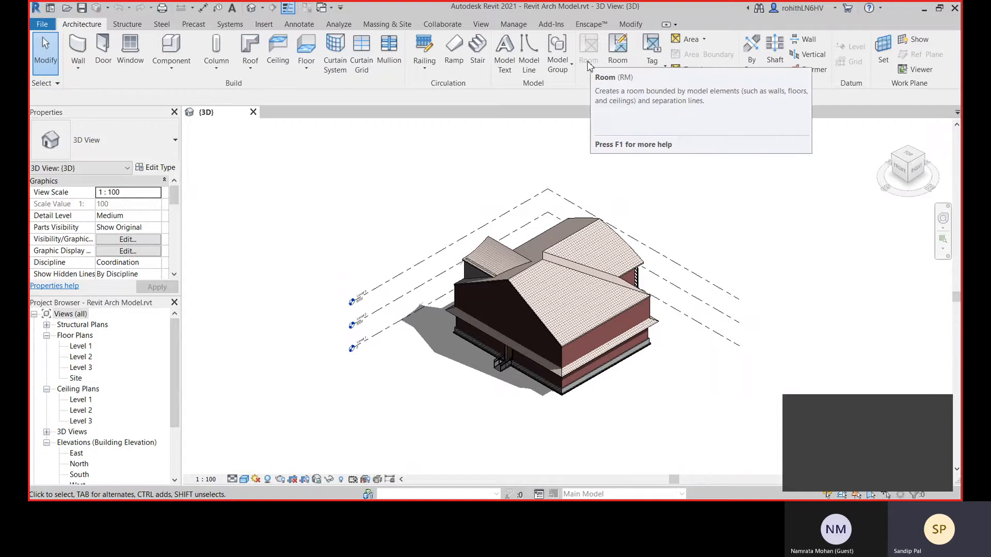
double_click(80, 346)
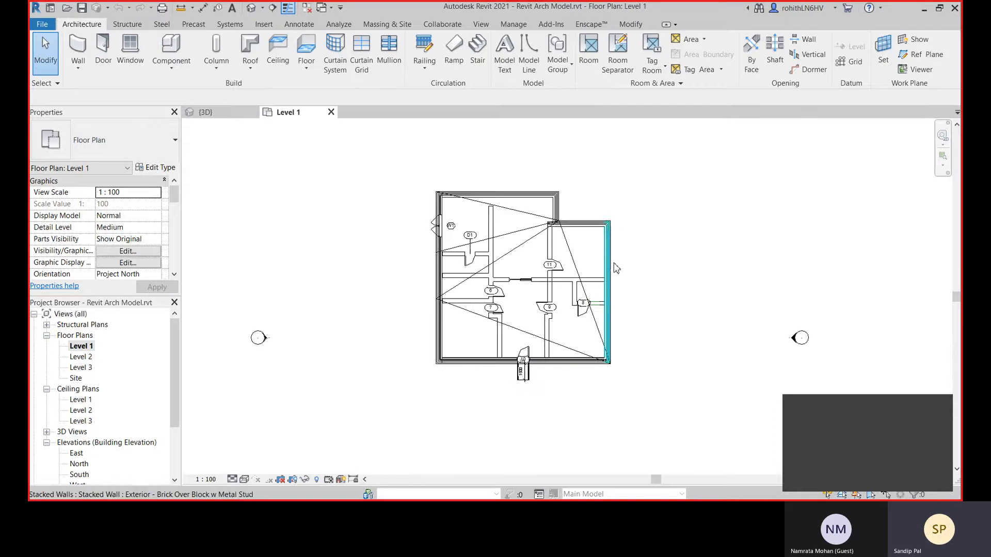
Step: Examine the Level 1 floor plan's walls, doors and enclosed spaces, and fit the whole plan in view
scroll(547, 279, up, 3)
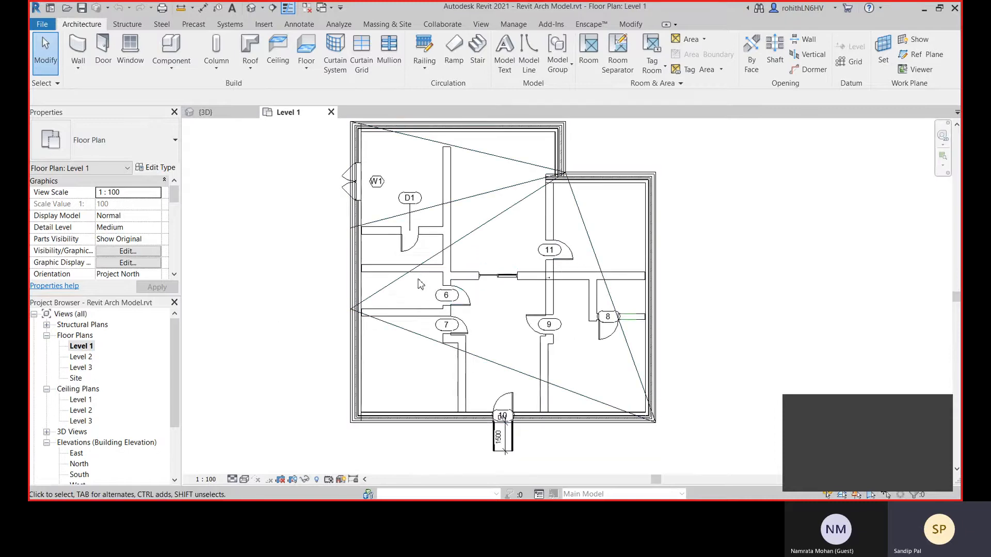
scroll(361, 287, up, 2)
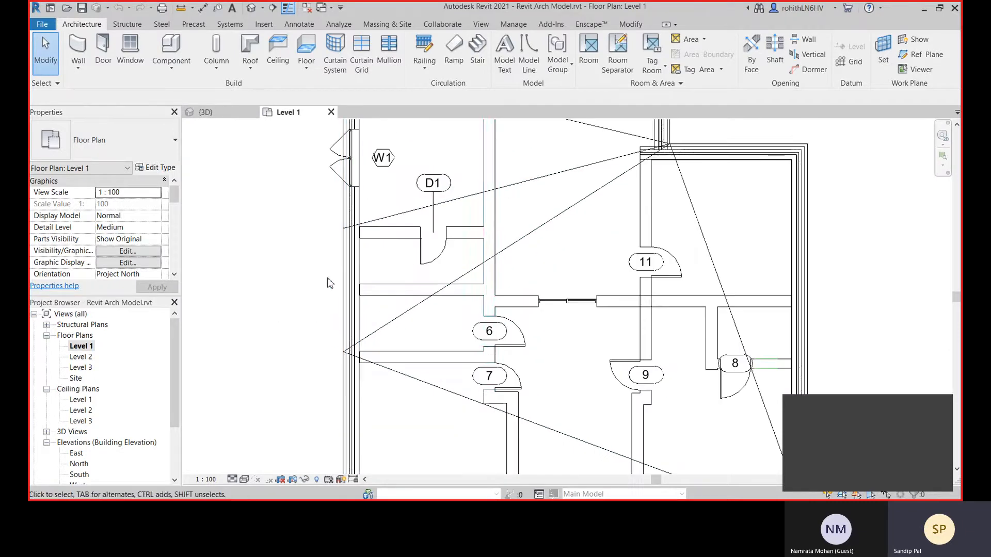
scroll(480, 263, down, 2)
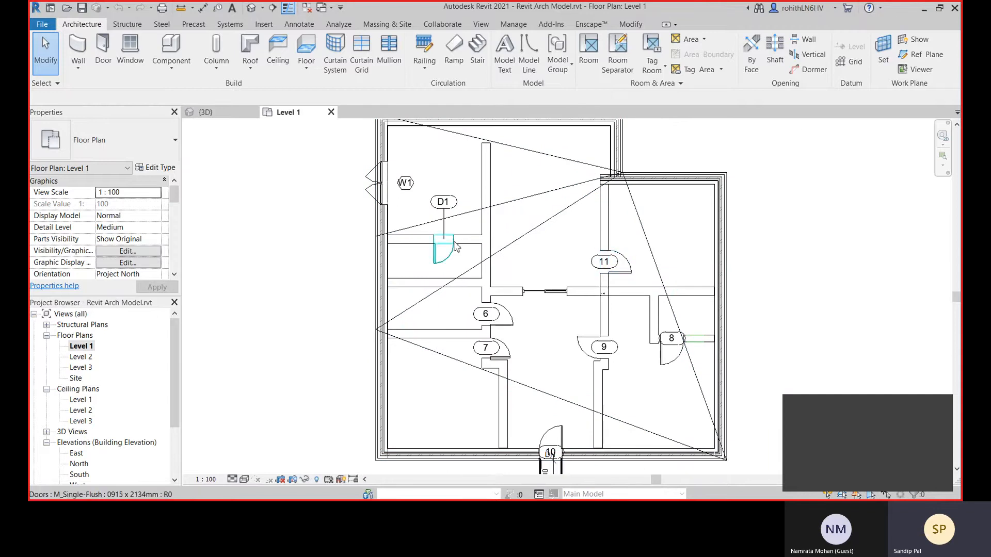
middle_drag(374, 326, 355, 312)
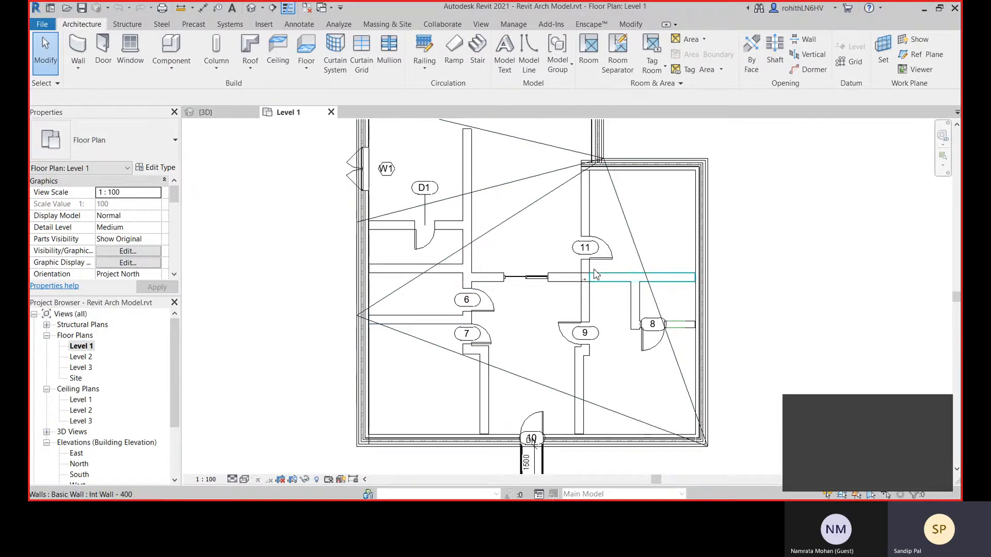
middle_drag(628, 413, 625, 409)
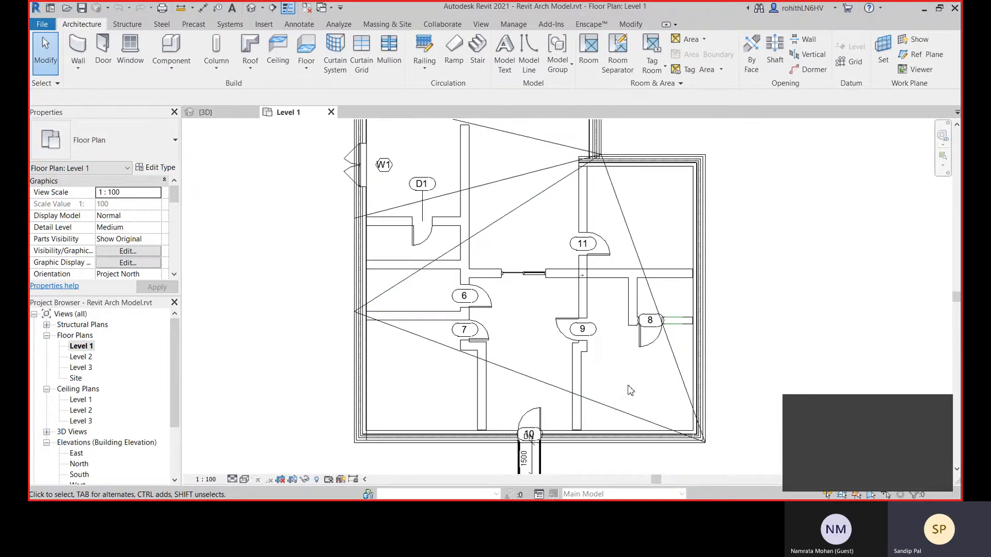
click(367, 219)
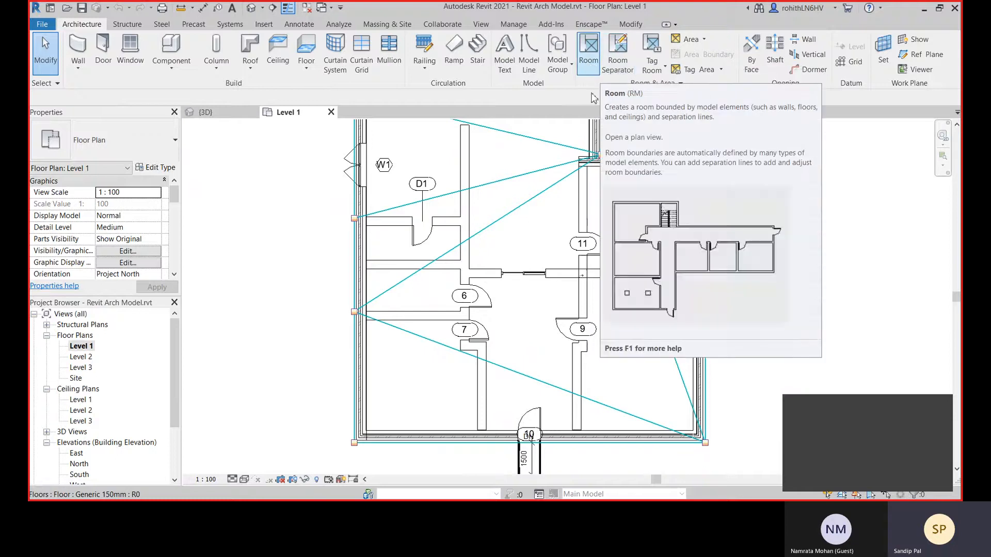
middle_drag(631, 248, 525, 269)
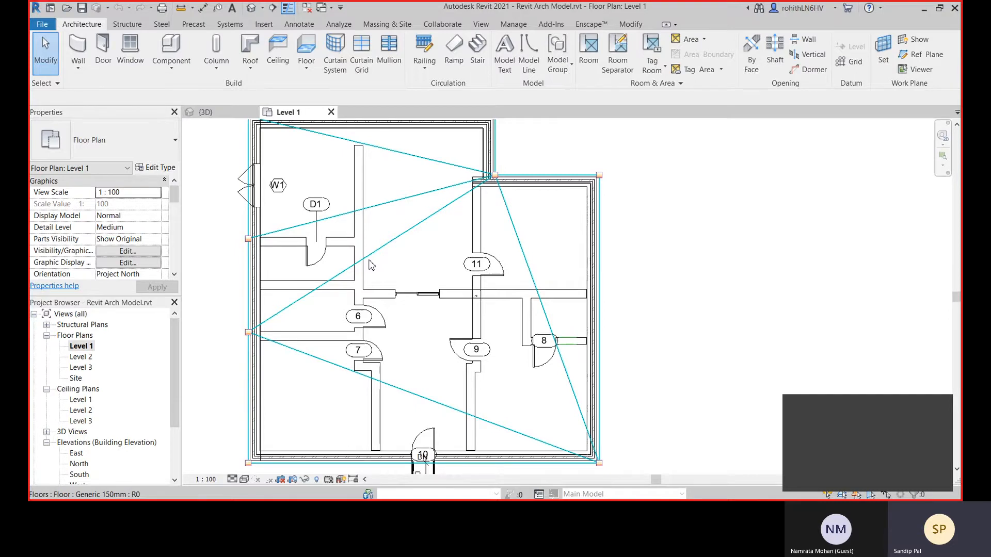
click(212, 228)
middle_drag(327, 382, 383, 341)
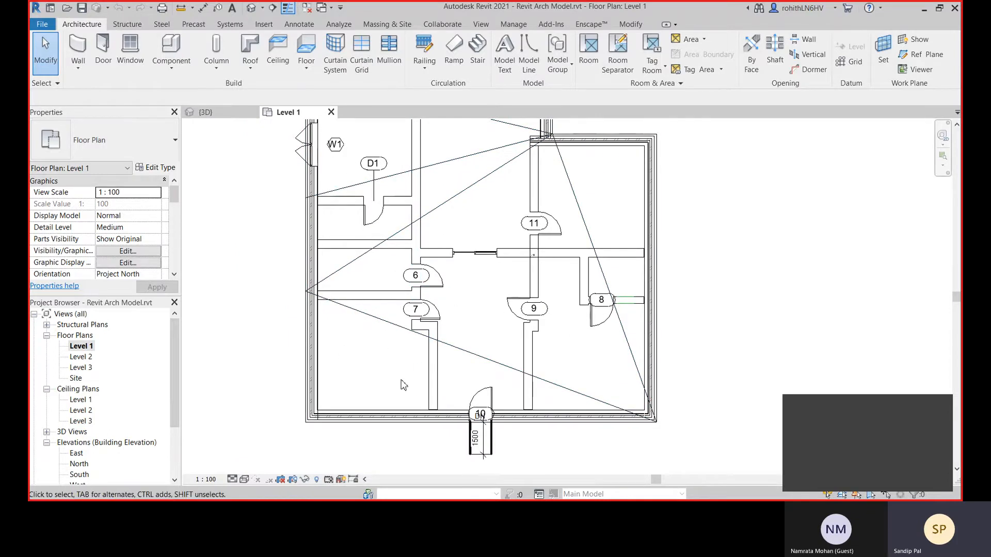
middle_drag(354, 345, 367, 346)
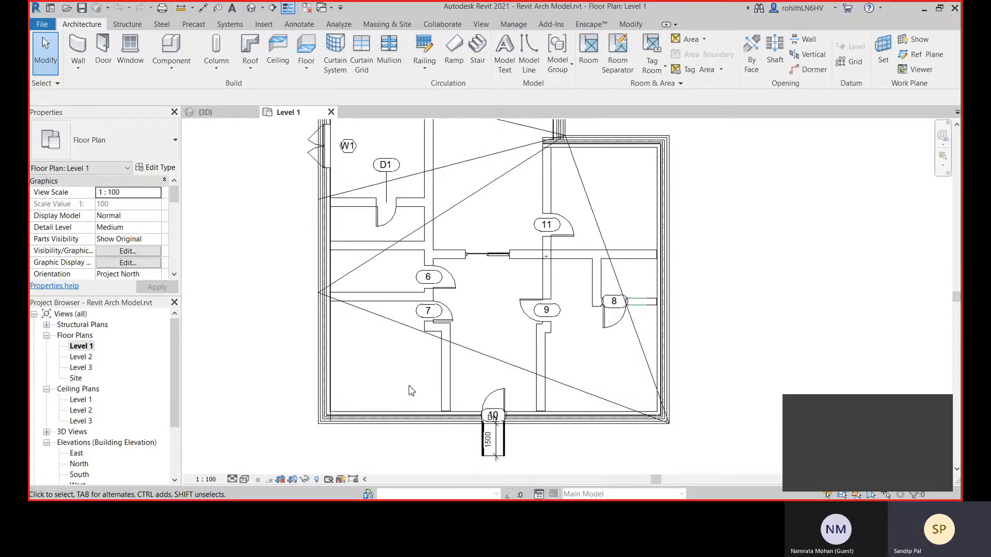
middle_drag(445, 322, 447, 318)
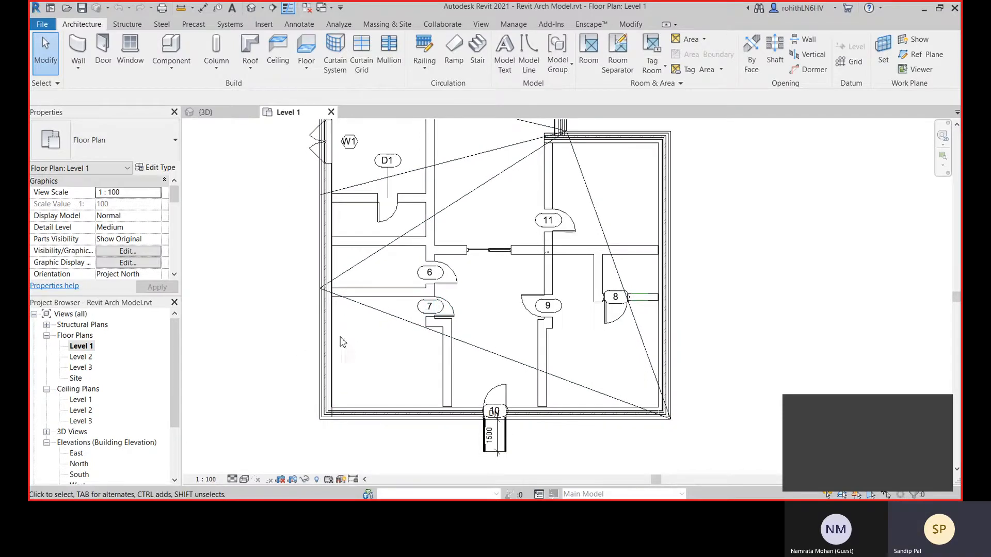
scroll(386, 304, up, 1)
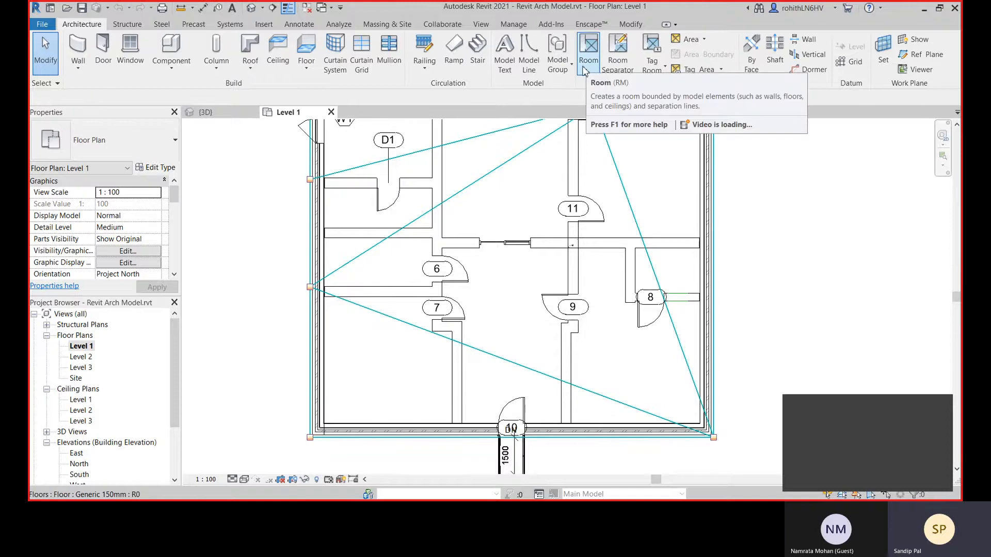
key(Escape)
key(z)
key(f)
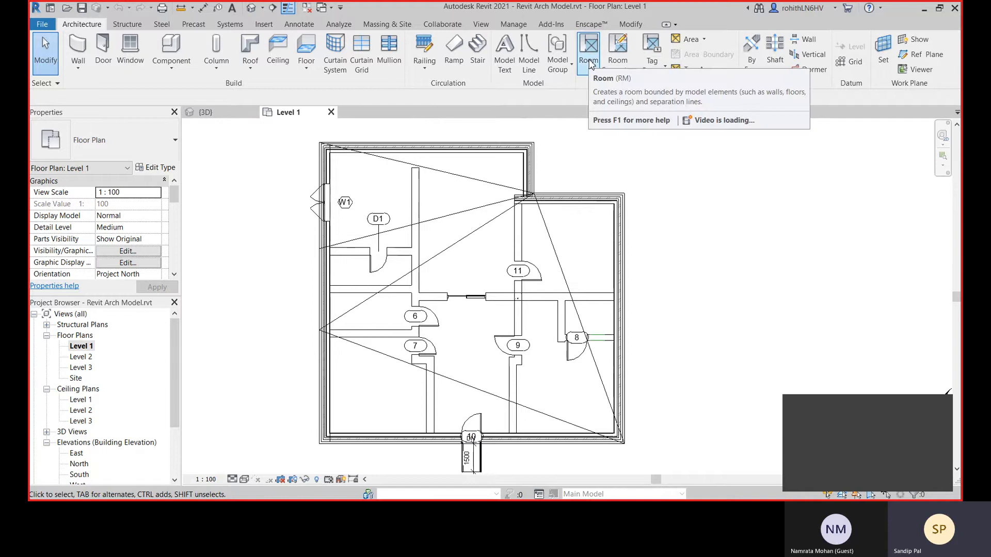
Step: Start the Room command, highlight the room-bounding elements on Level 1, and dismiss the notice
click(590, 64)
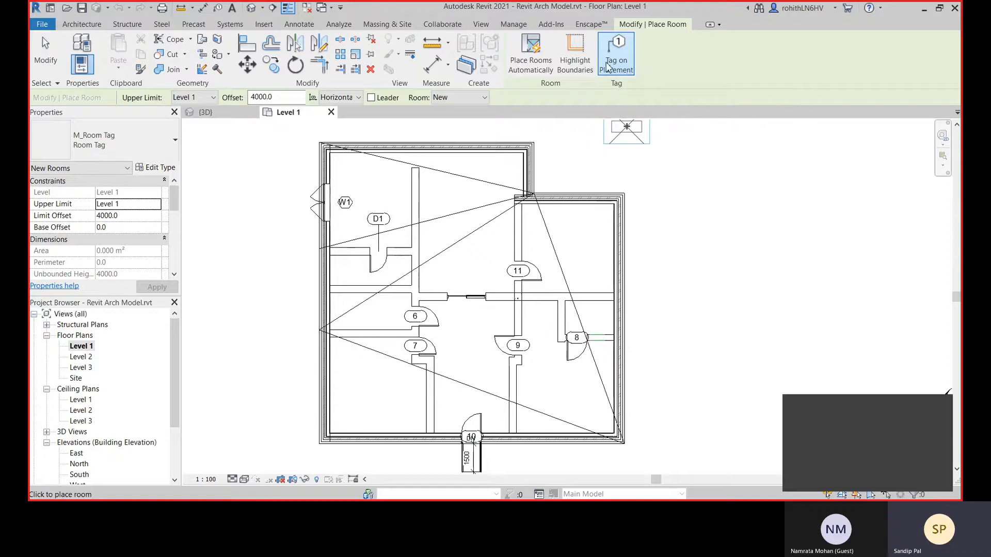
click(574, 58)
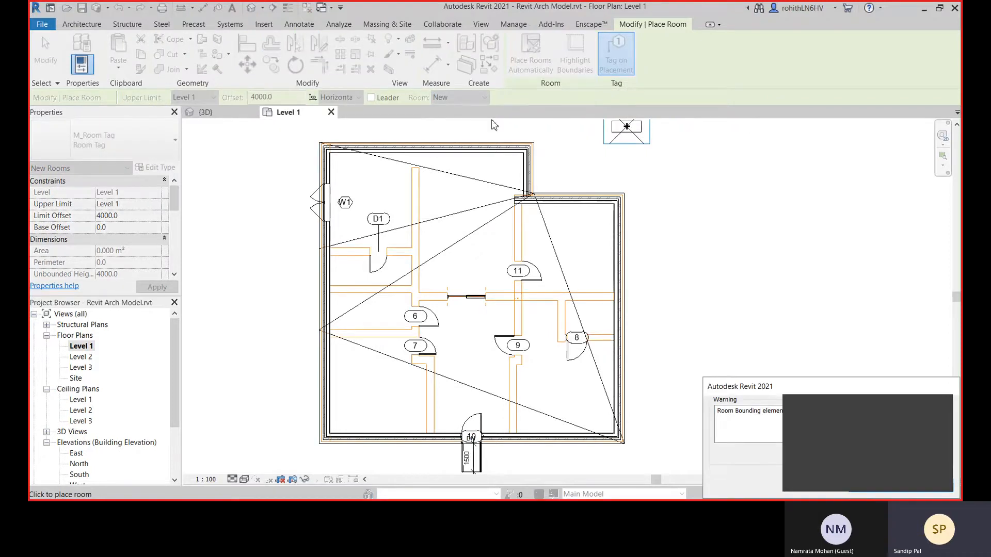
drag(735, 386, 650, 282)
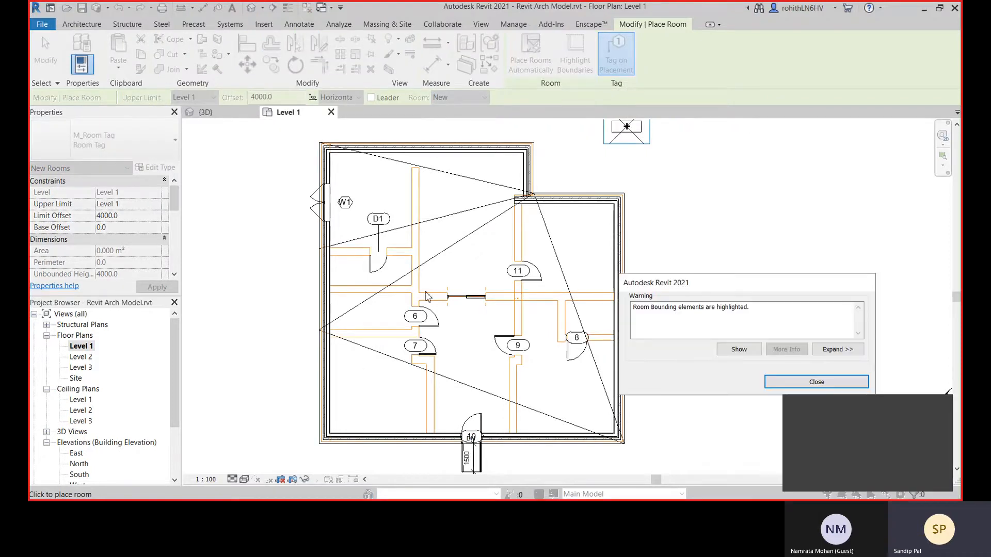
click(816, 382)
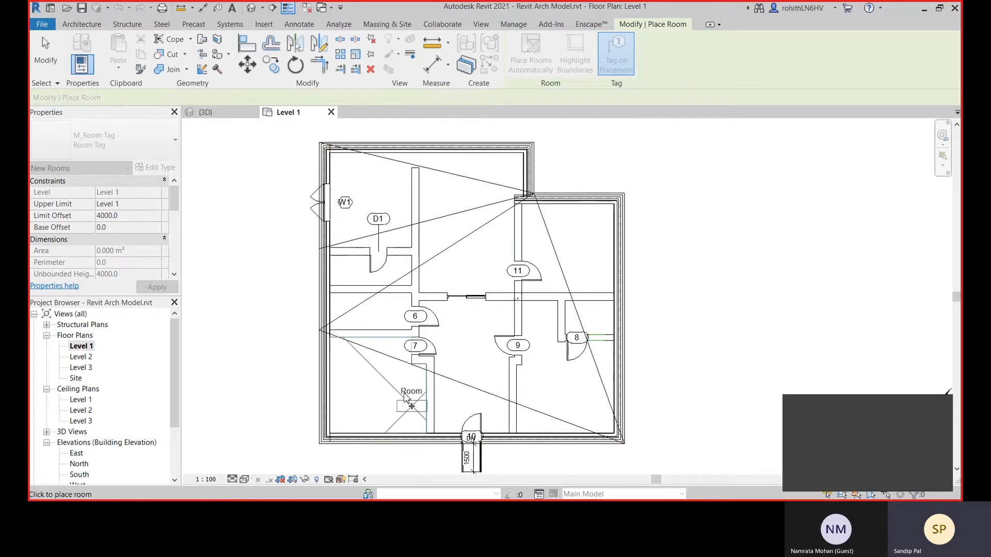
Step: Place tagged rooms automatically in all enclosed spaces of Level 1 and end the Room command
mouse_move(406, 387)
middle_down()
mouse_move(441, 384)
mouse_move(401, 395)
middle_up()
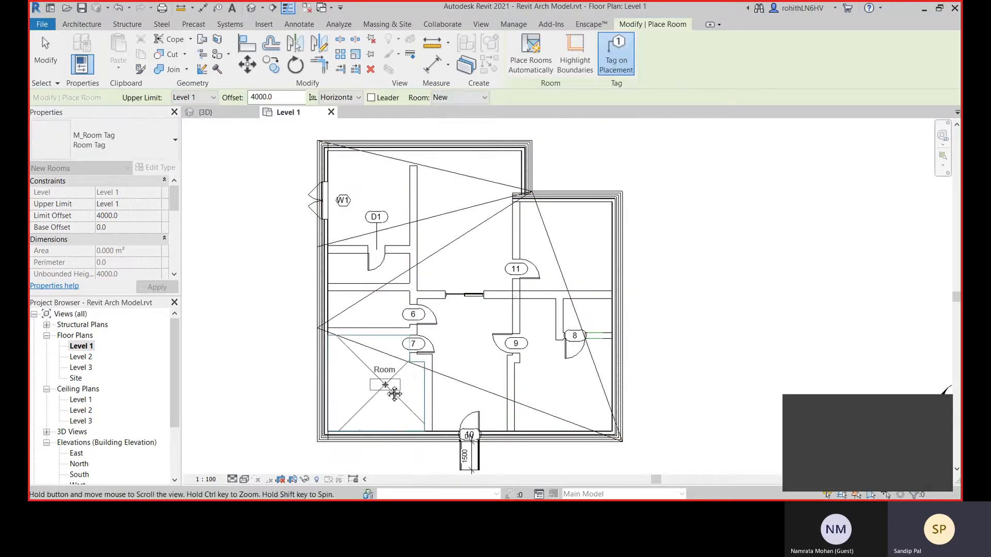
click(535, 71)
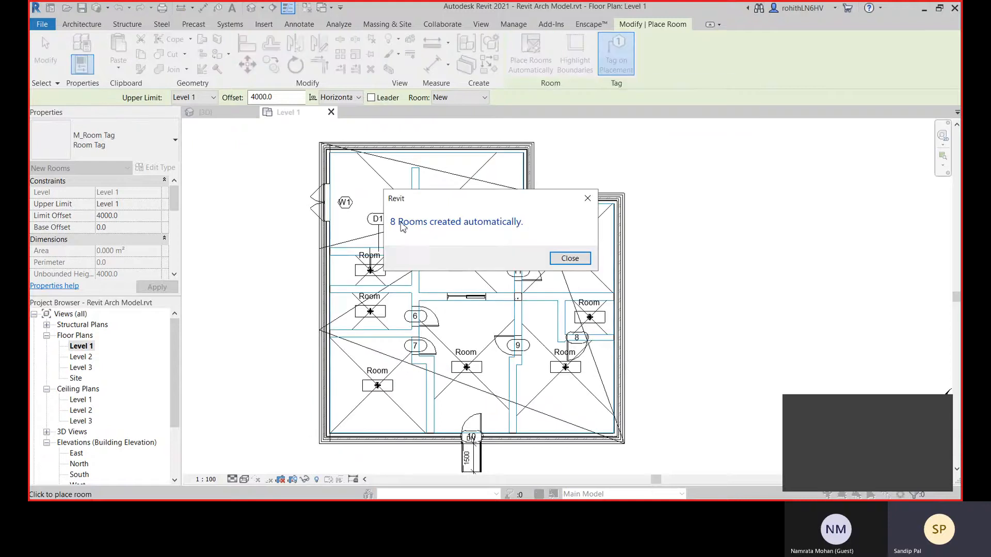
click(570, 258)
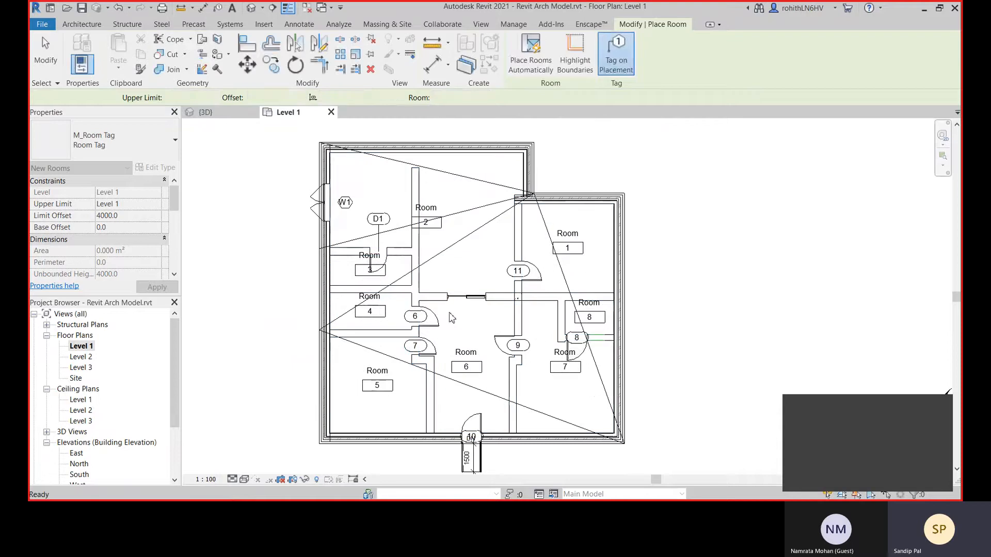
key(Escape)
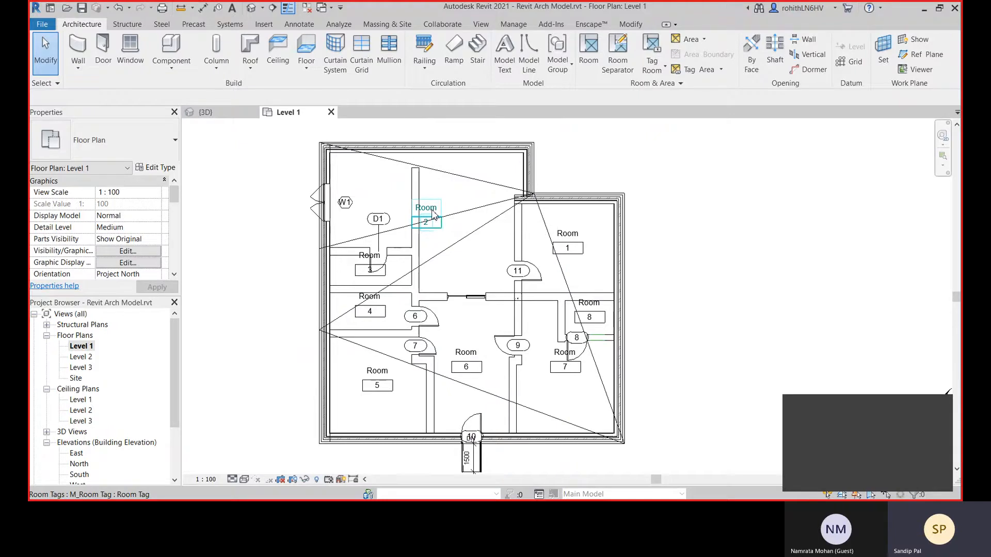
Step: Delete Room 2, which spans both sides of the upper interior wall, and dismiss the warning
key(Tab)
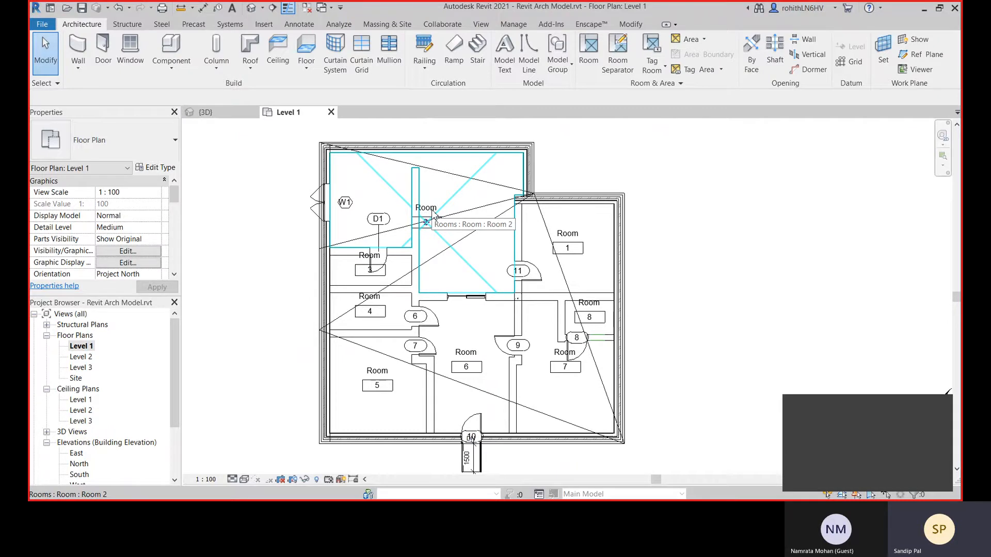
click(432, 215)
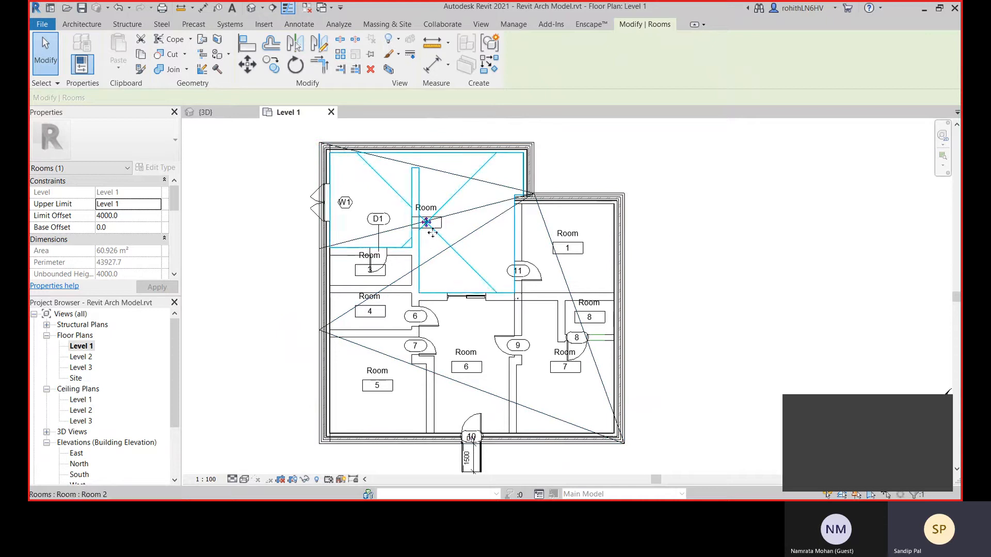
key(Delete)
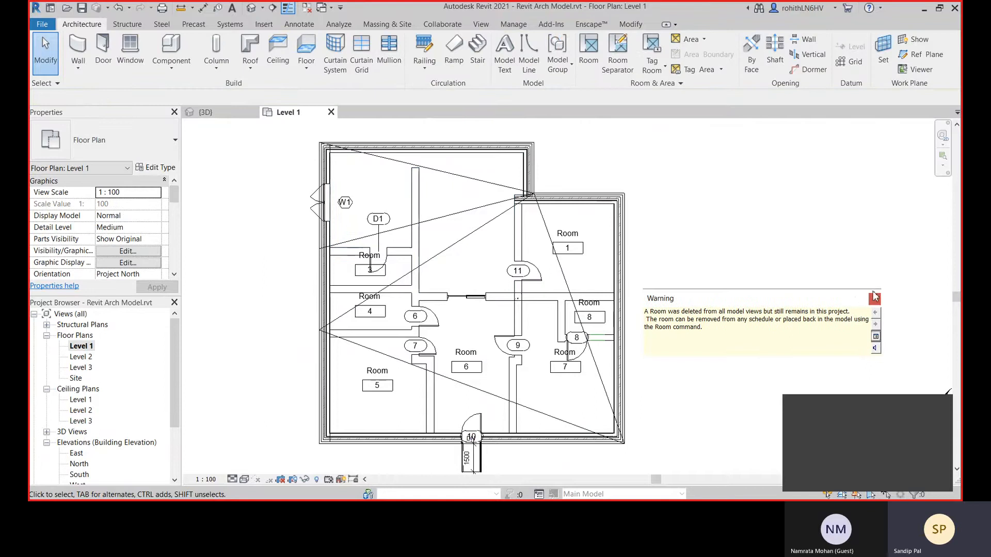
click(876, 316)
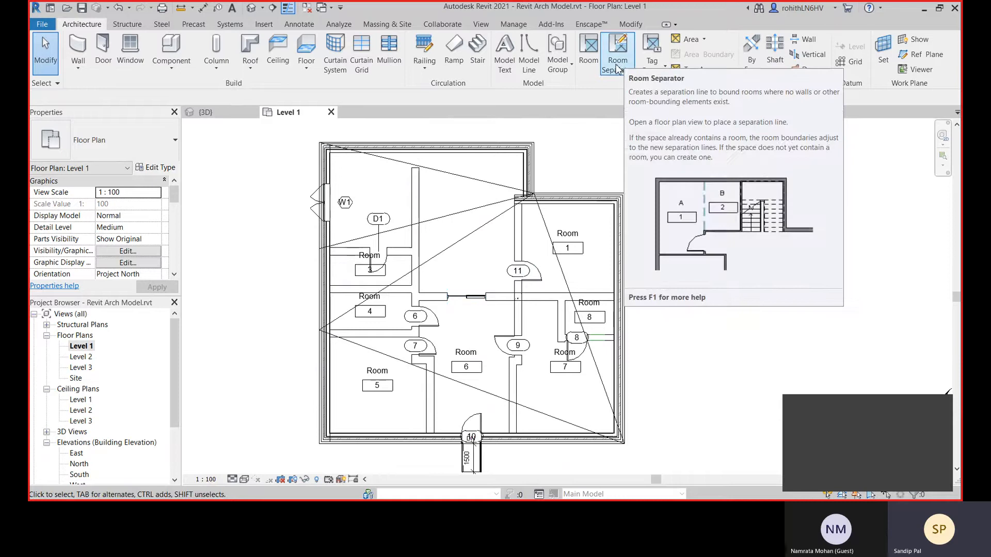
Step: Draw a vertical room separation line about 1033 mm long from the upper interior wall's free end to the top exterior wall
click(617, 65)
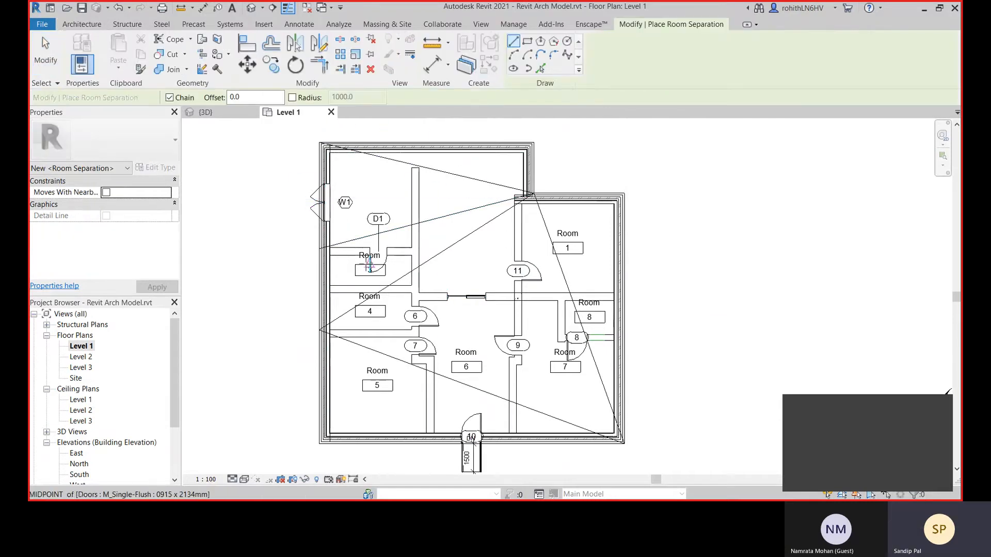
scroll(415, 168, up, 2)
click(415, 167)
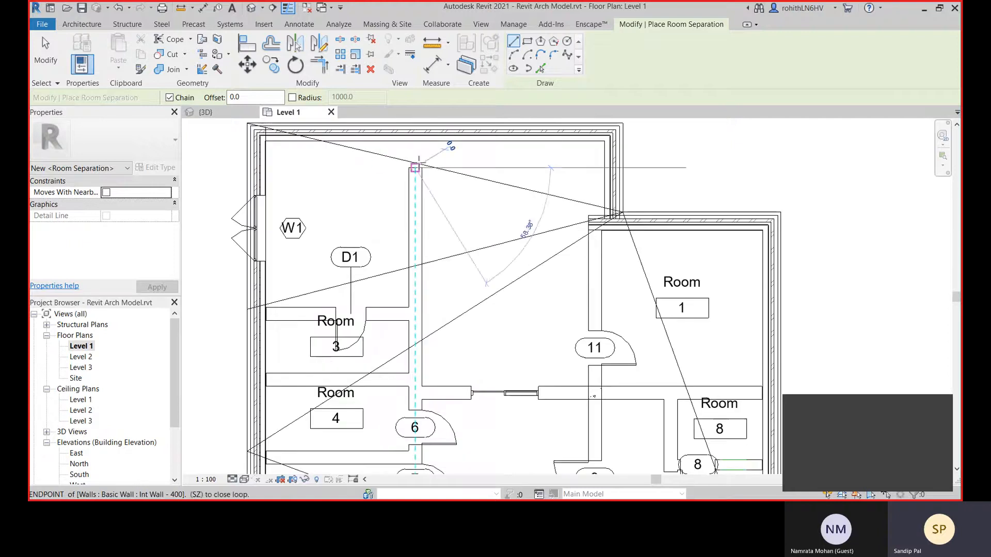
click(415, 134)
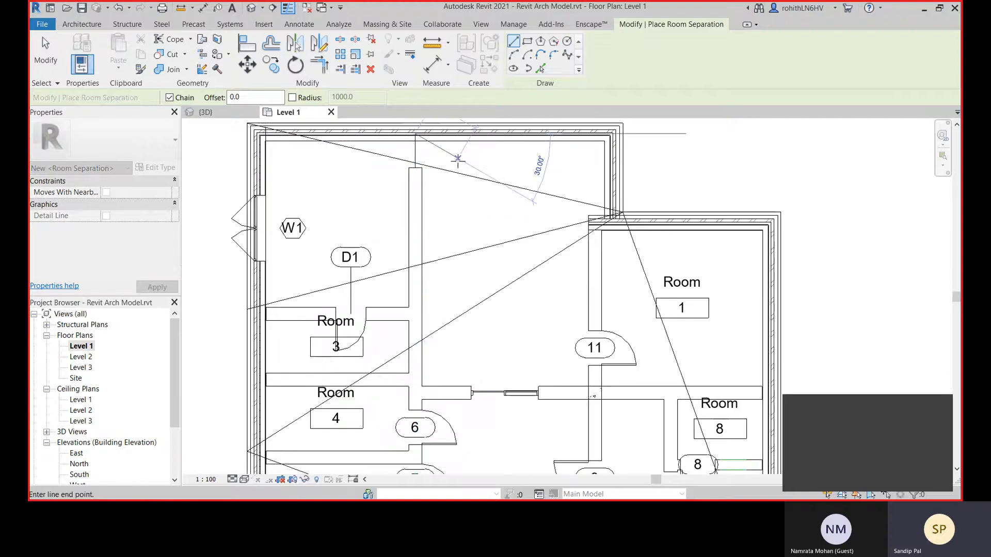
right_click(458, 160)
click(475, 167)
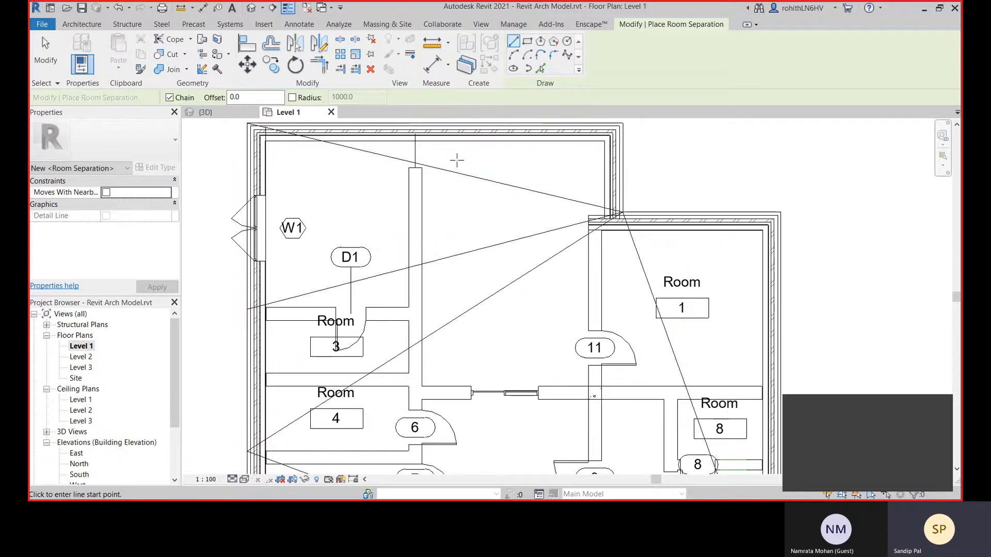
right_click(456, 160)
click(469, 168)
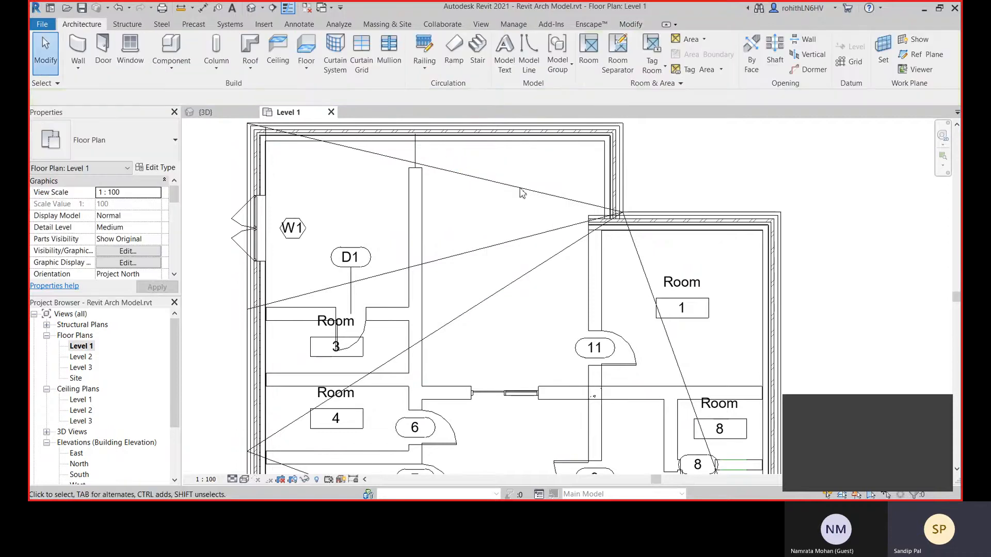
click(416, 155)
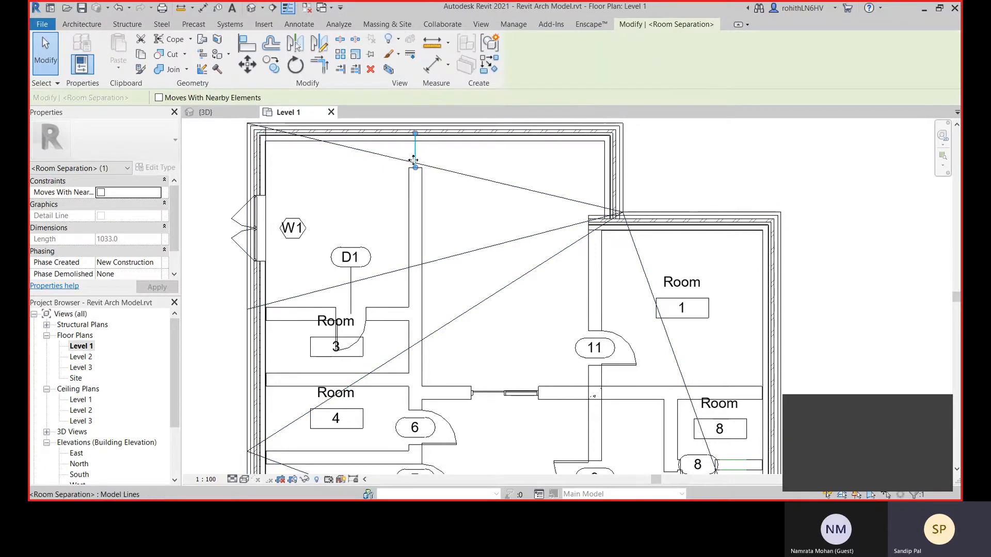
click(378, 190)
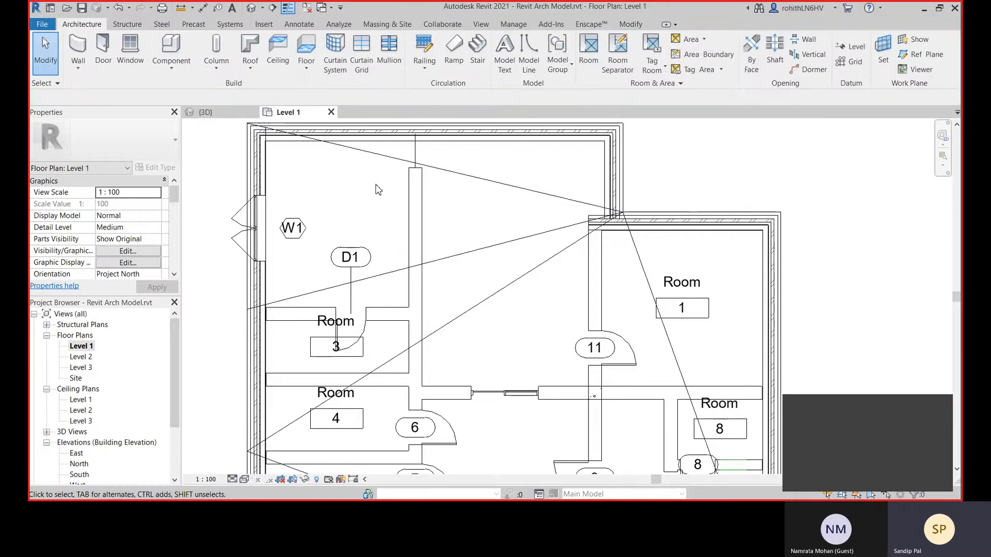
Step: Open the Level 1 visibility and graphics overrides and look through the annotation categories for room-related entries
key(v)
key(v)
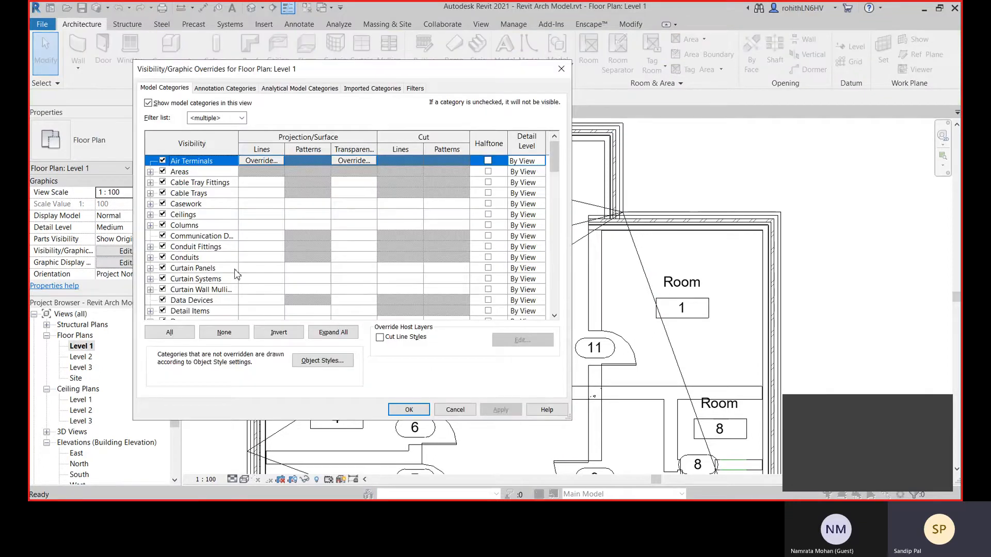
scroll(220, 253, down, 5)
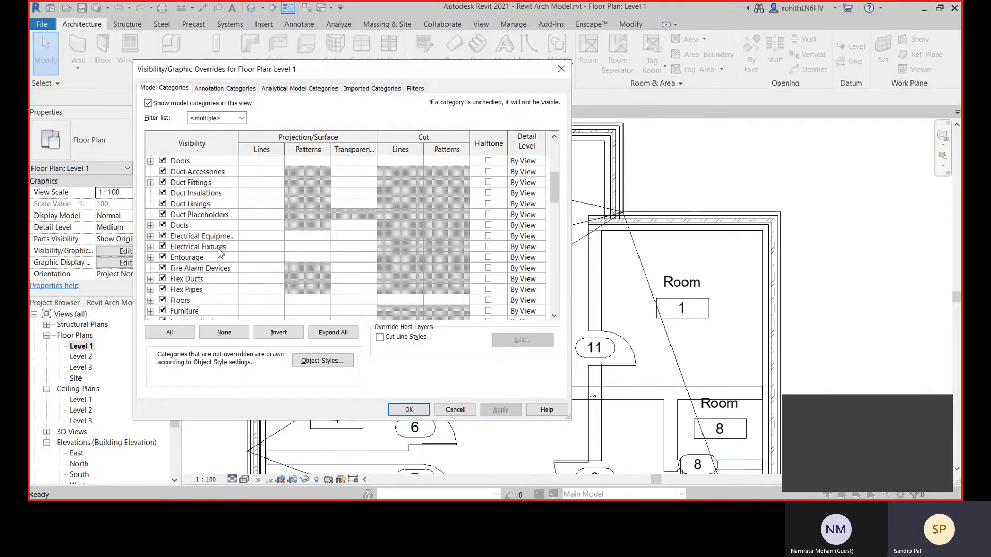
click(231, 91)
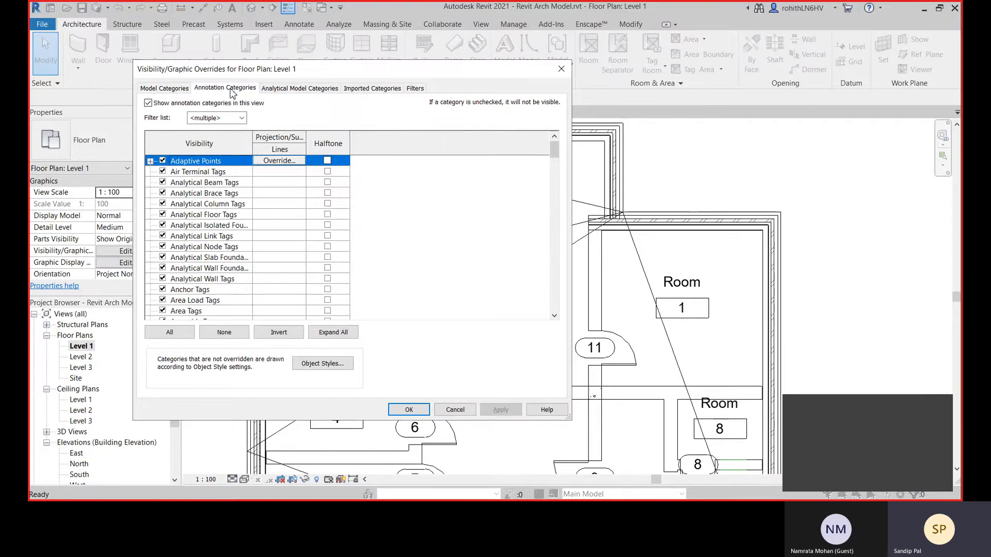
scroll(198, 255, down, 2)
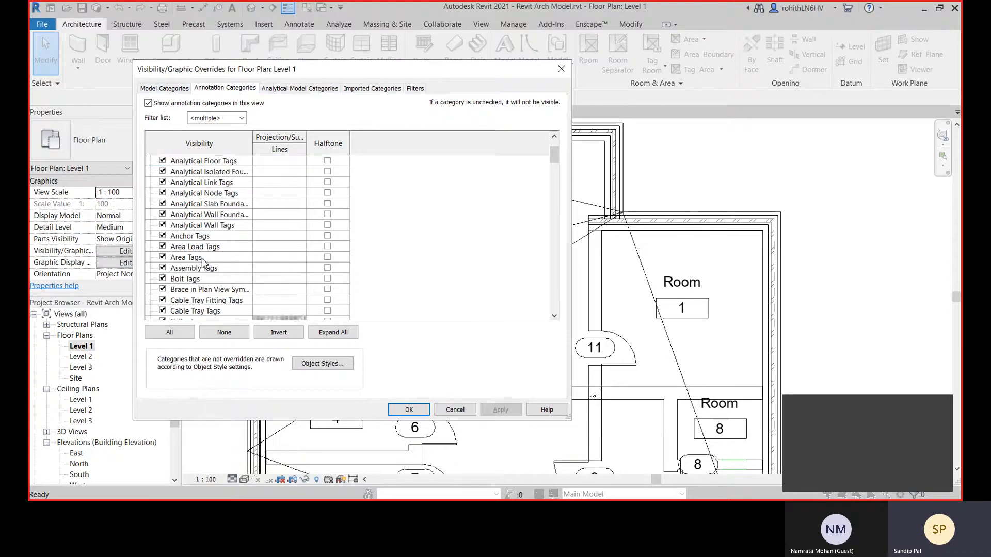
scroll(227, 256, down, 1)
scroll(237, 258, down, 10)
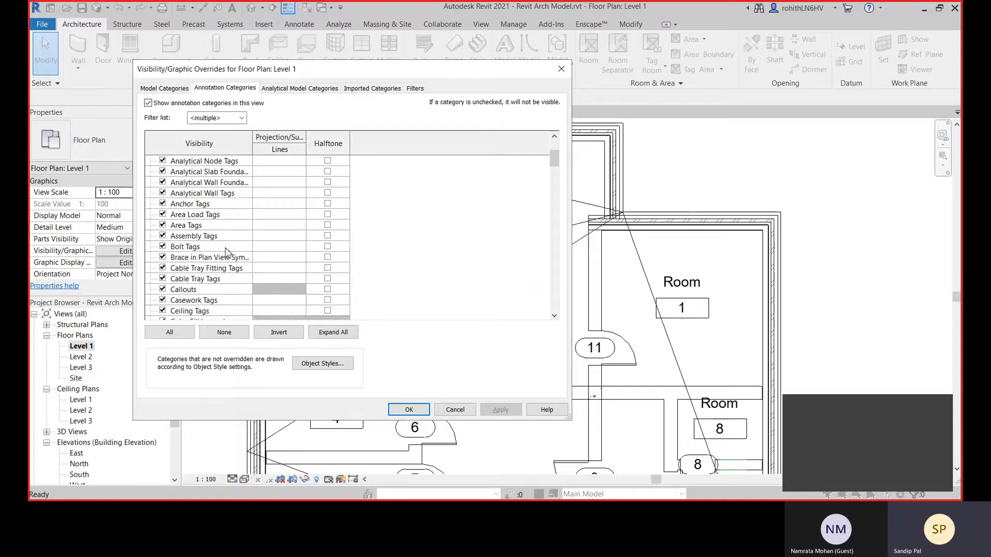
scroll(215, 299, down, 7)
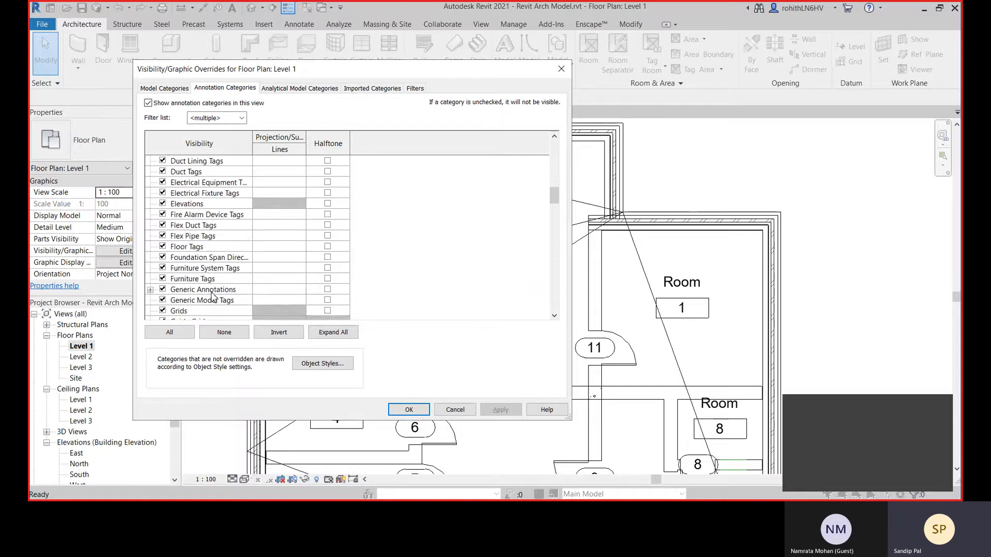
scroll(215, 292, down, 7)
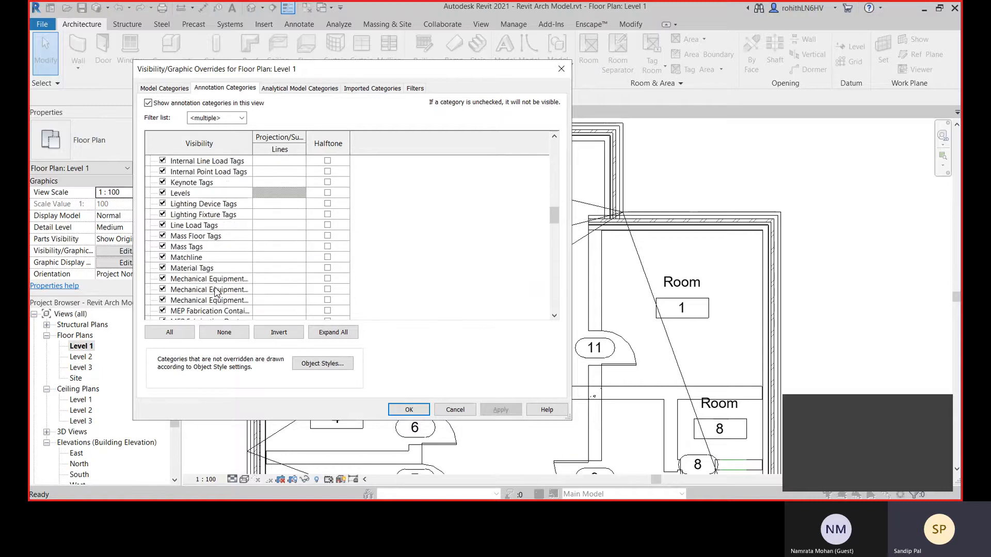
scroll(217, 292, down, 6)
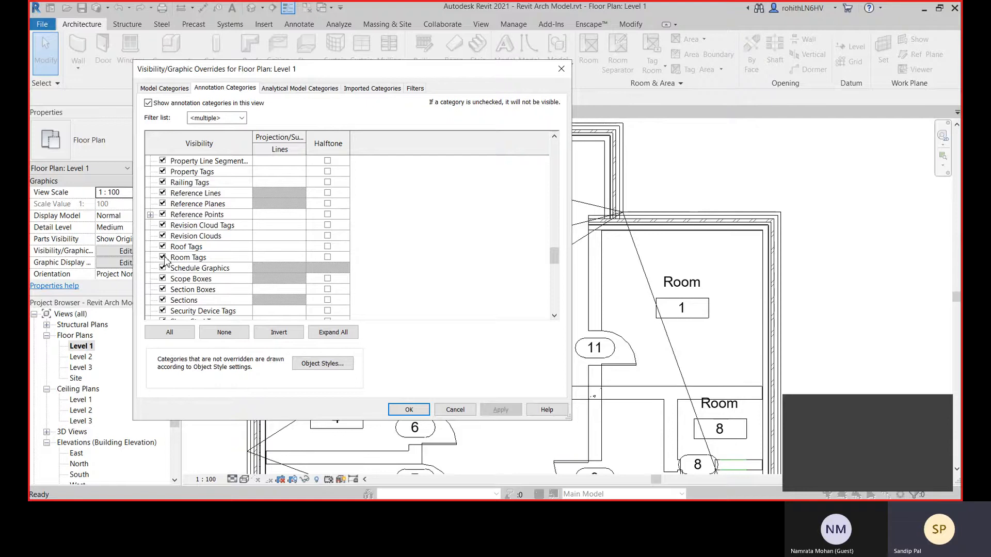
Step: Make the Interior Fill subcategory of Rooms visible among the Level 1 view's model categories, and apply the overrides
click(165, 87)
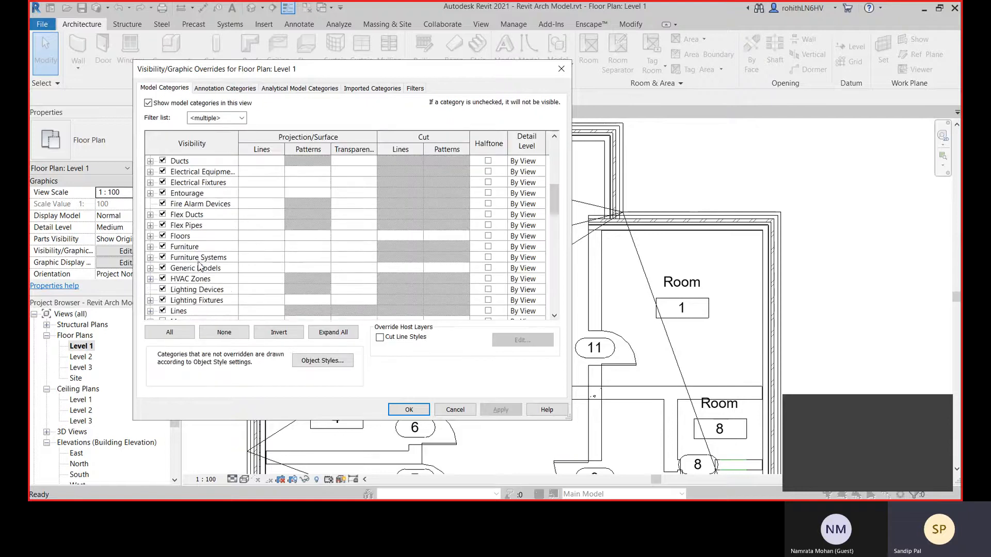
scroll(209, 272, down, 1)
scroll(209, 272, down, 6)
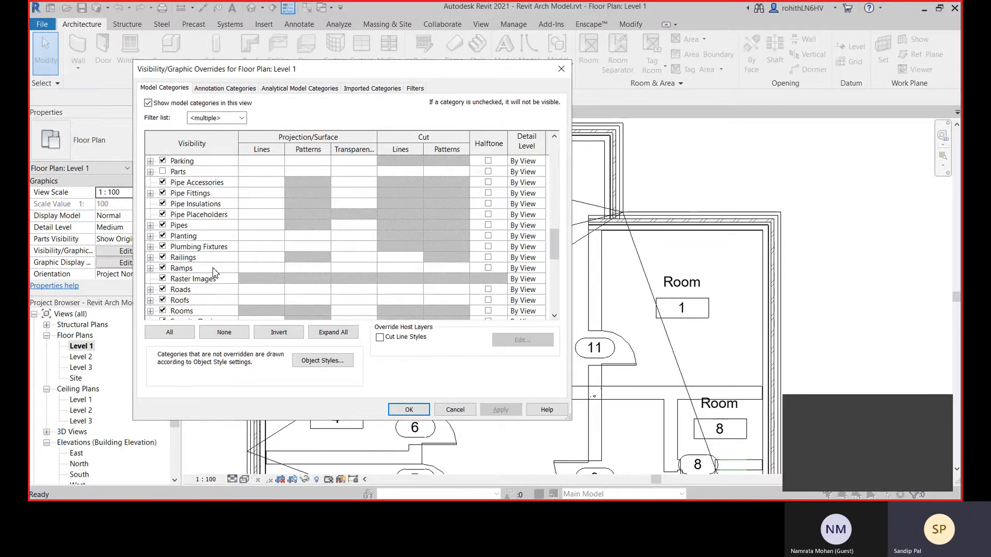
scroll(219, 271, down, 1)
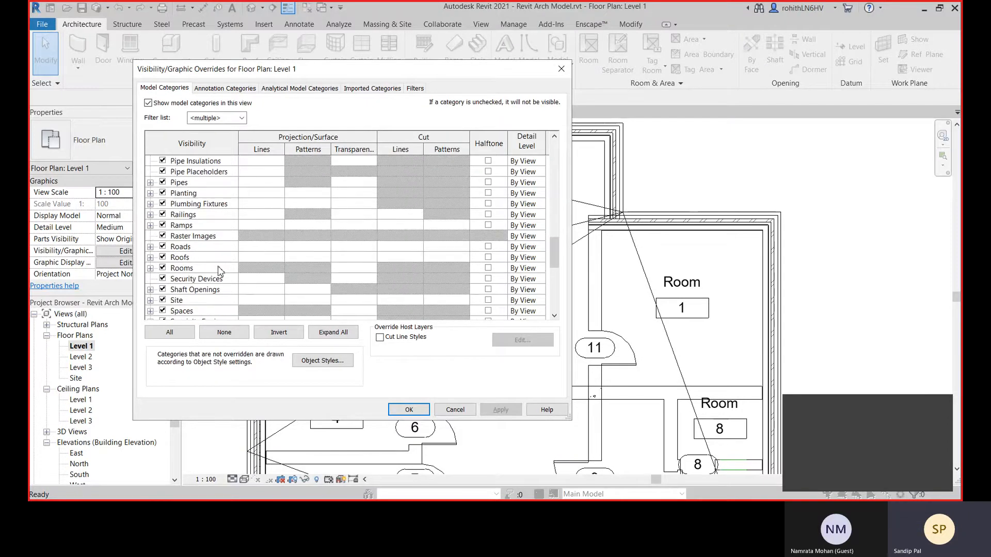
click(150, 268)
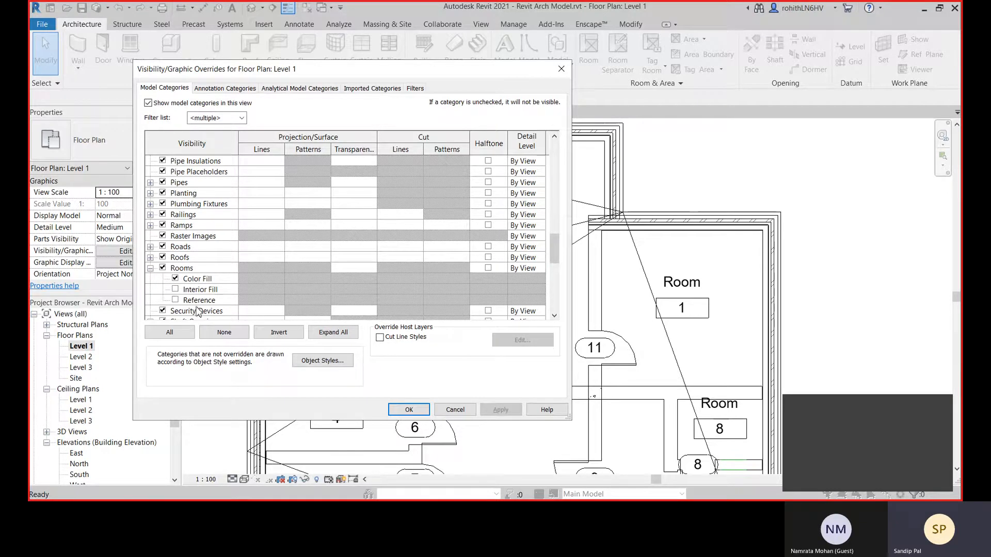
scroll(211, 302, down, 1)
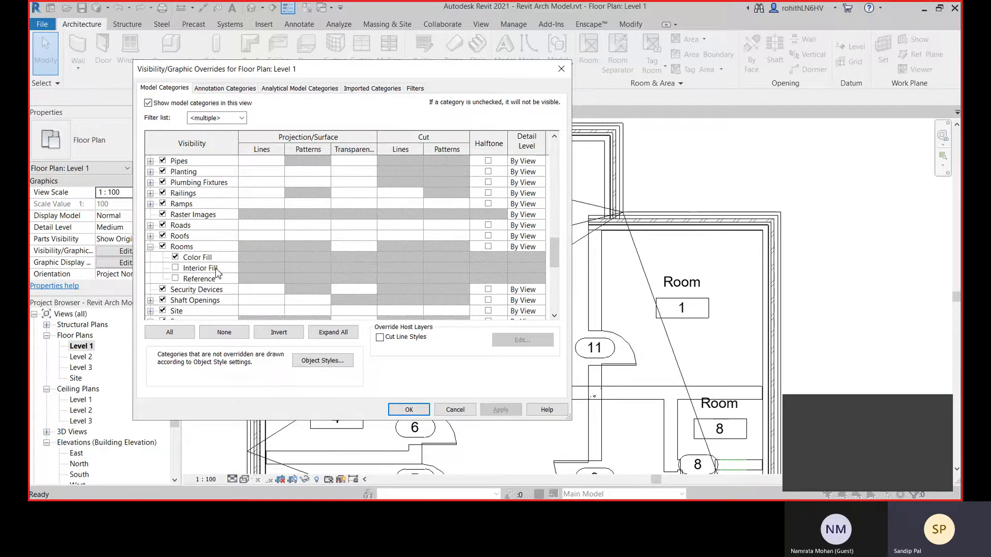
click(175, 268)
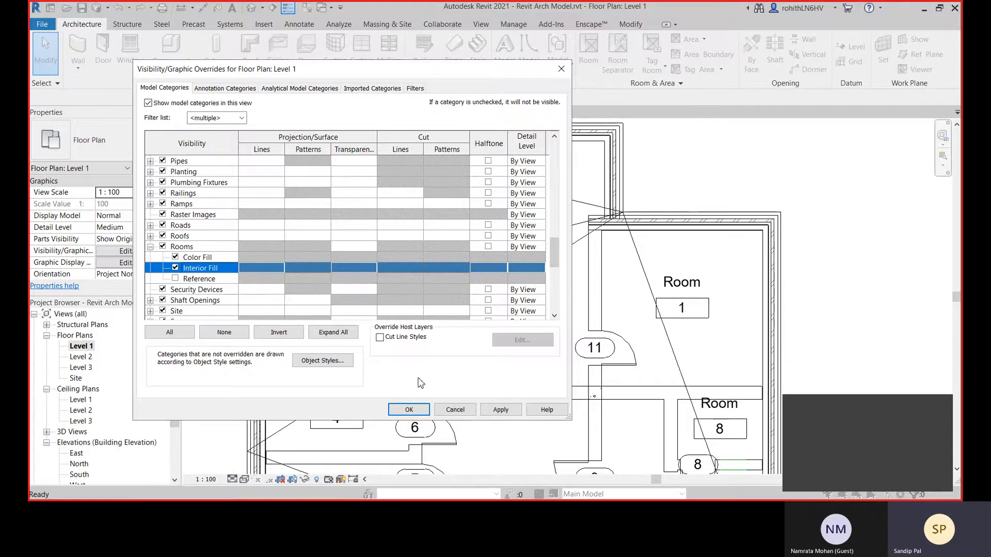
click(501, 410)
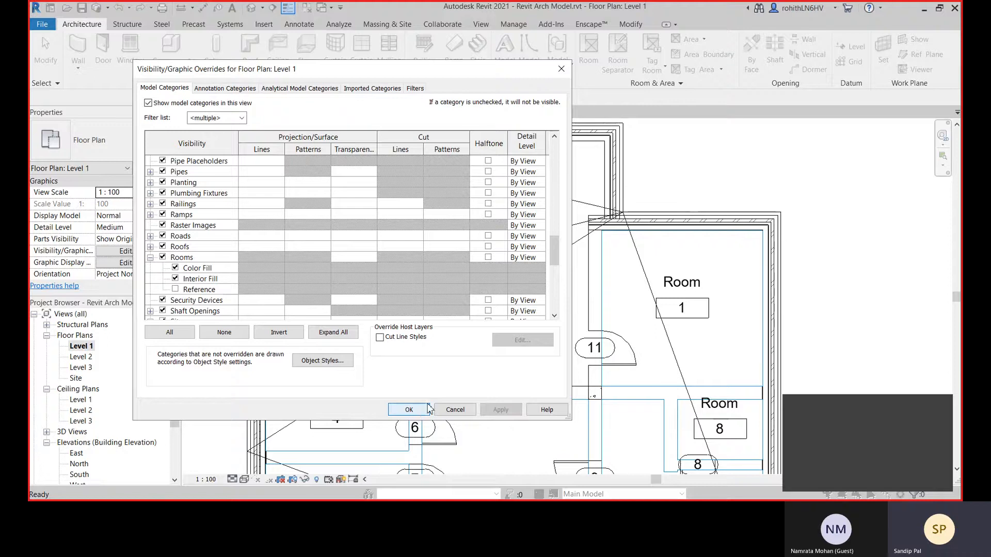
click(410, 411)
key(Escape)
scroll(466, 414, down, 3)
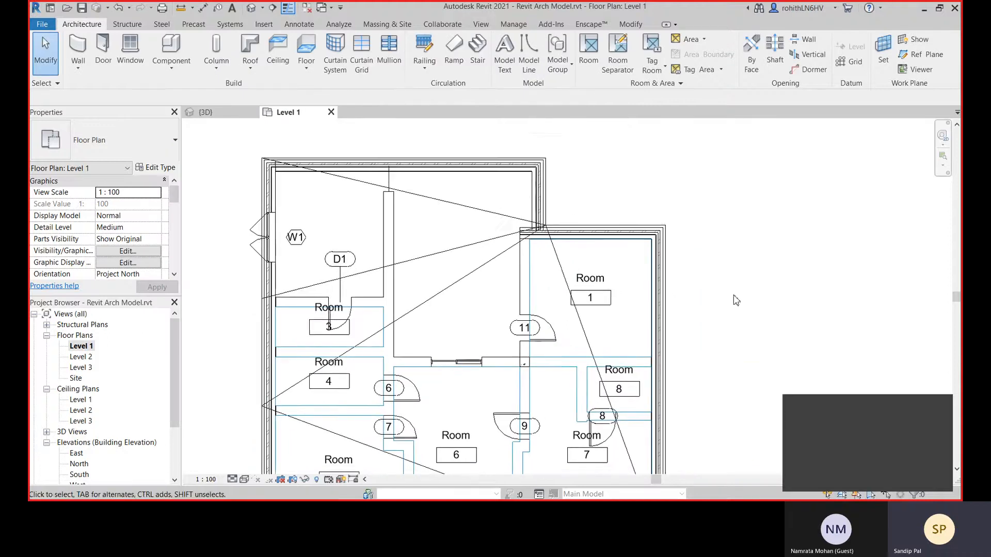
Step: Examine the room fills on Level 1 and the options for hiding the room separation line in the view
middle_drag(739, 322, 782, 306)
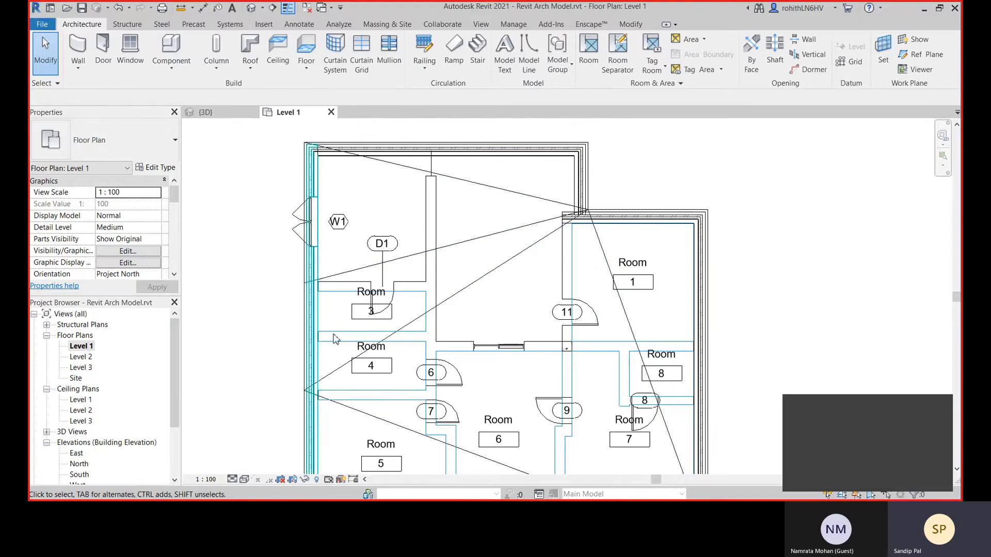
middle_drag(396, 301, 380, 311)
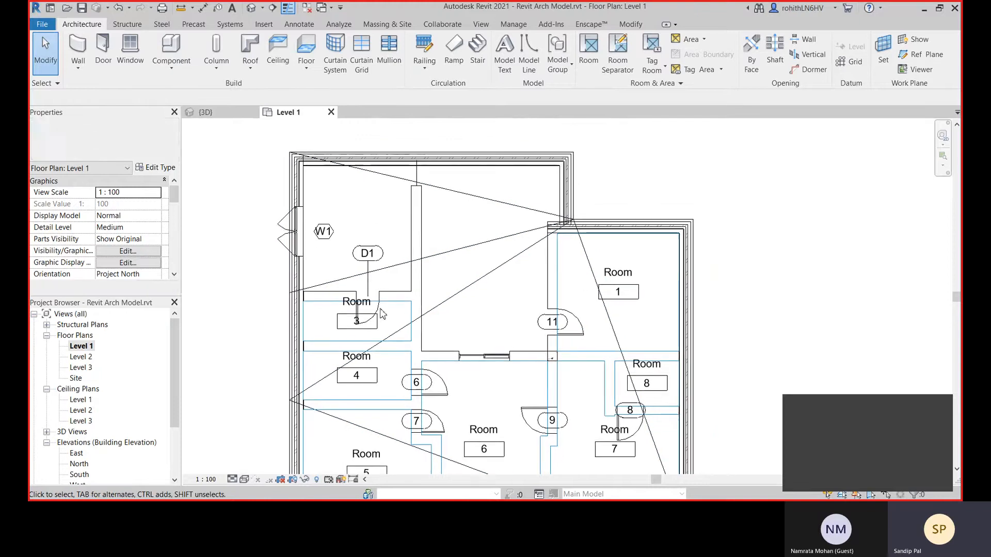
click(416, 176)
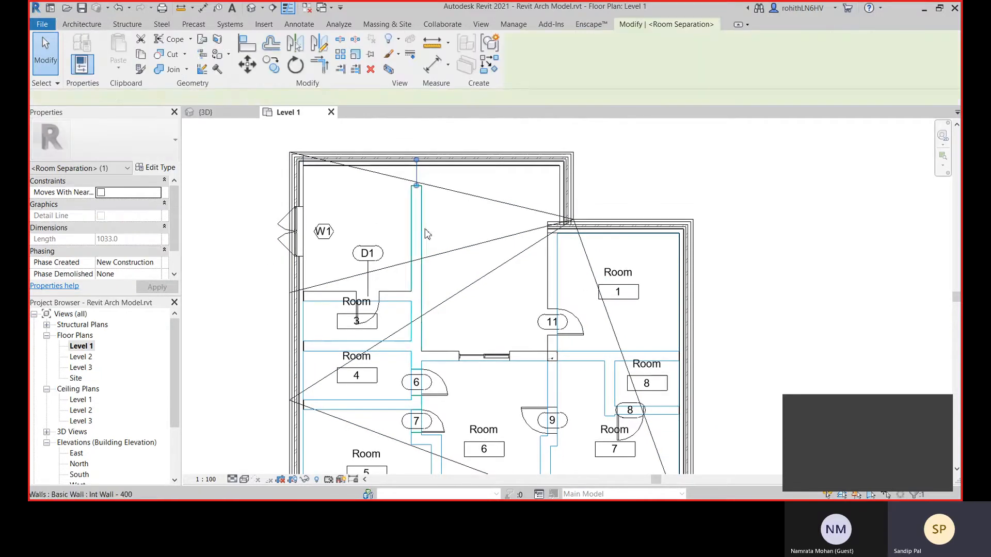
click(399, 42)
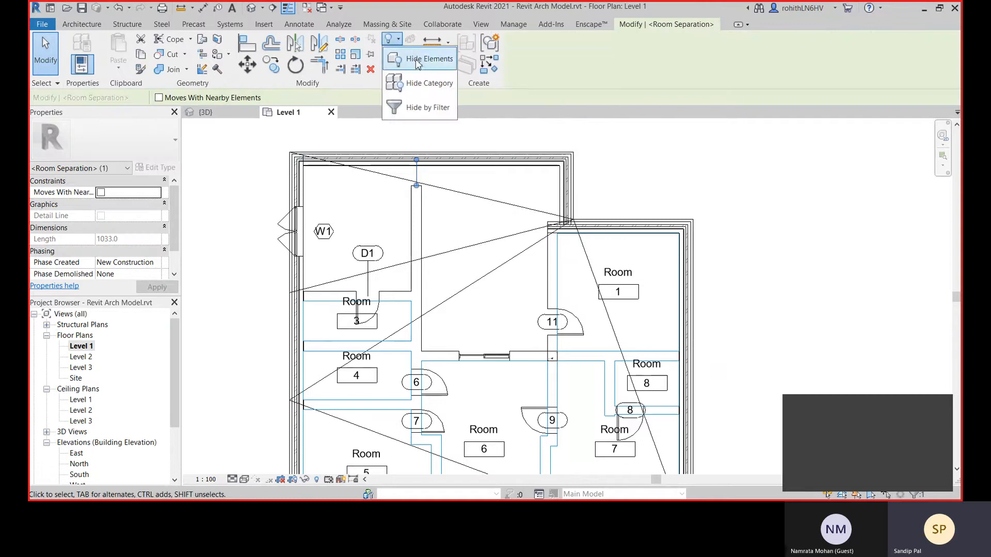
key(Escape)
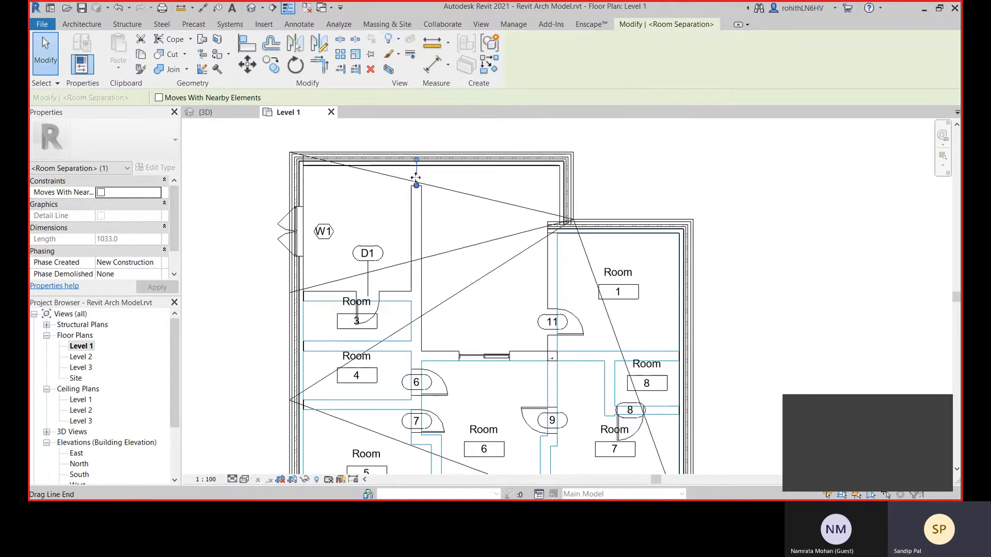
click(464, 222)
scroll(418, 191, up, 2)
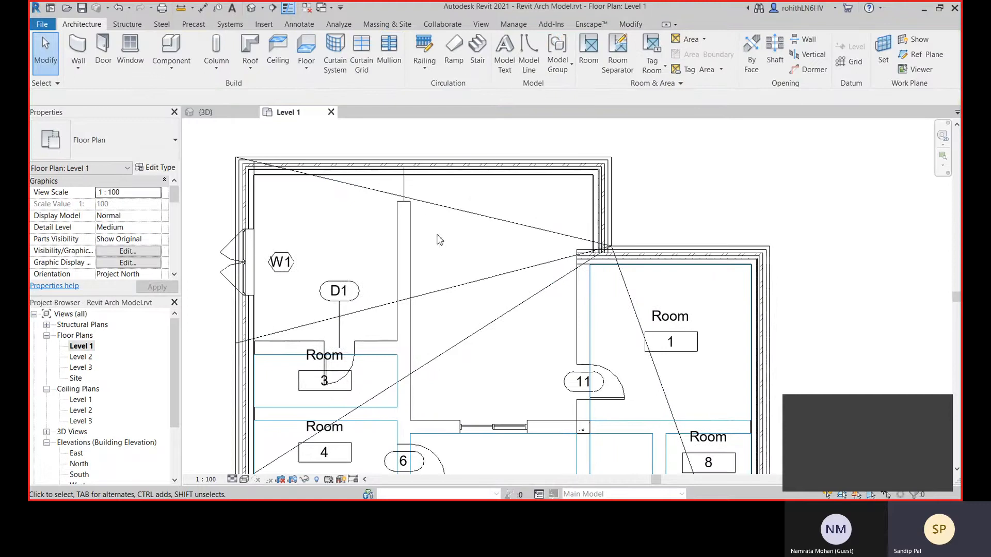
middle_drag(407, 207, 422, 188)
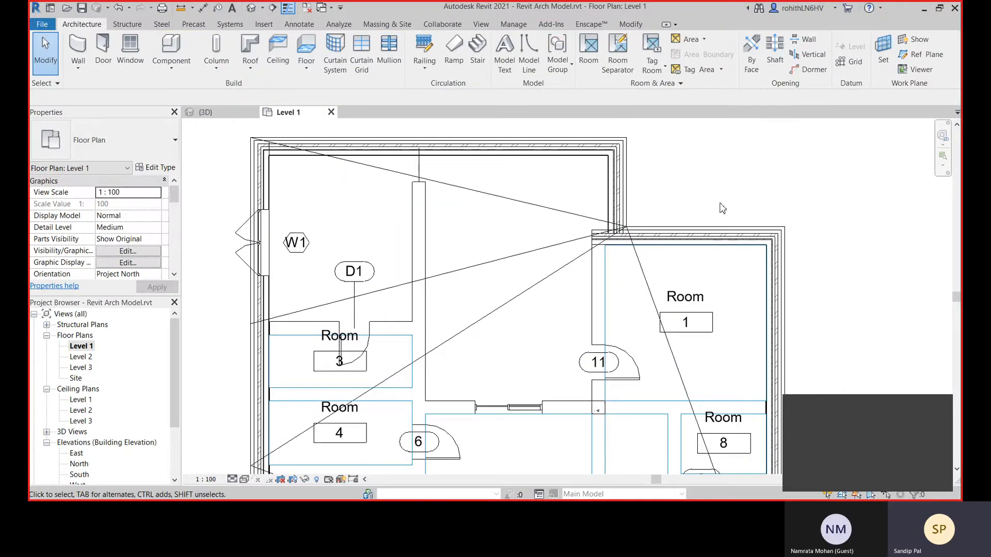
click(588, 52)
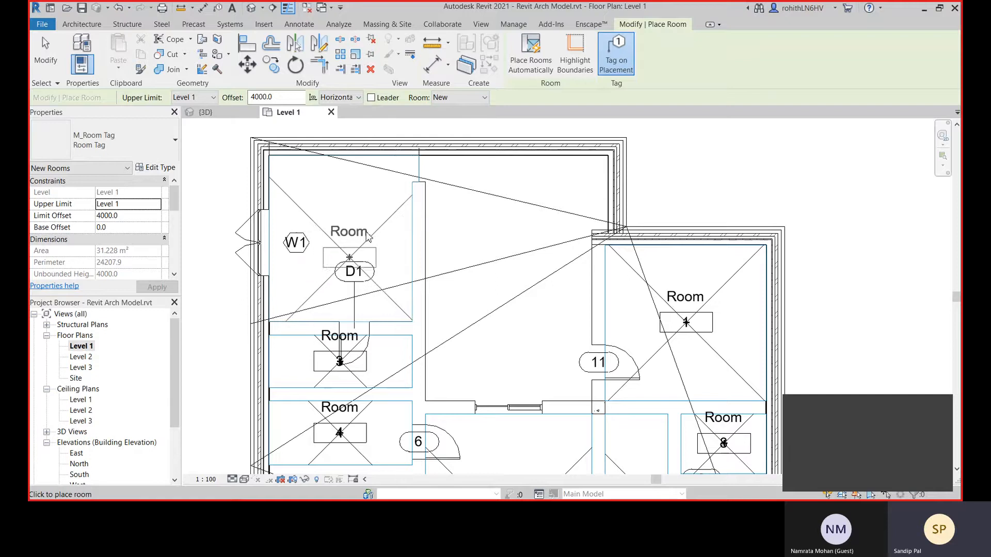
right_click(472, 182)
click(485, 192)
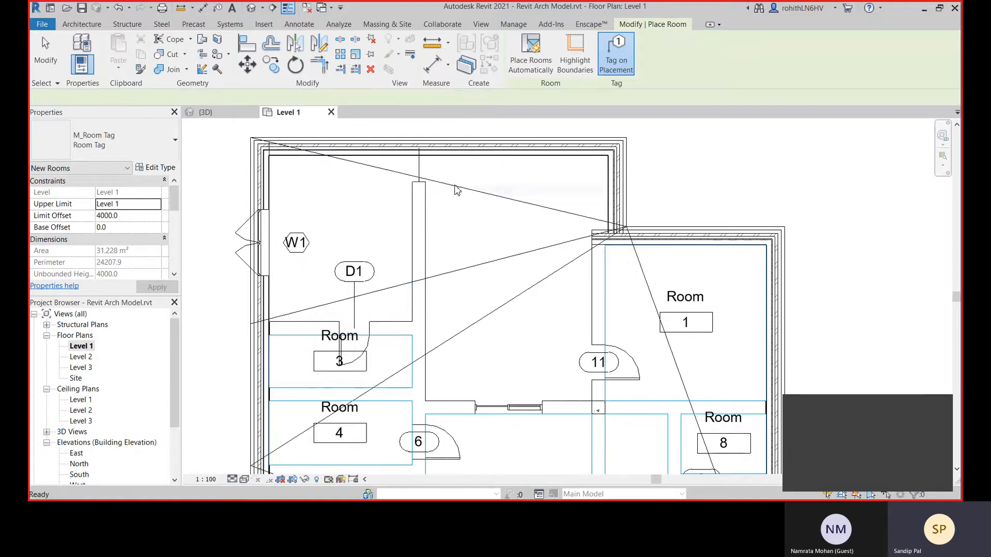
right_click(455, 181)
click(472, 182)
Step: Try twice to move the room separation line 200 mm to the left corner of the upper interior wall's free end, undoing each move
scroll(395, 160, up, 2)
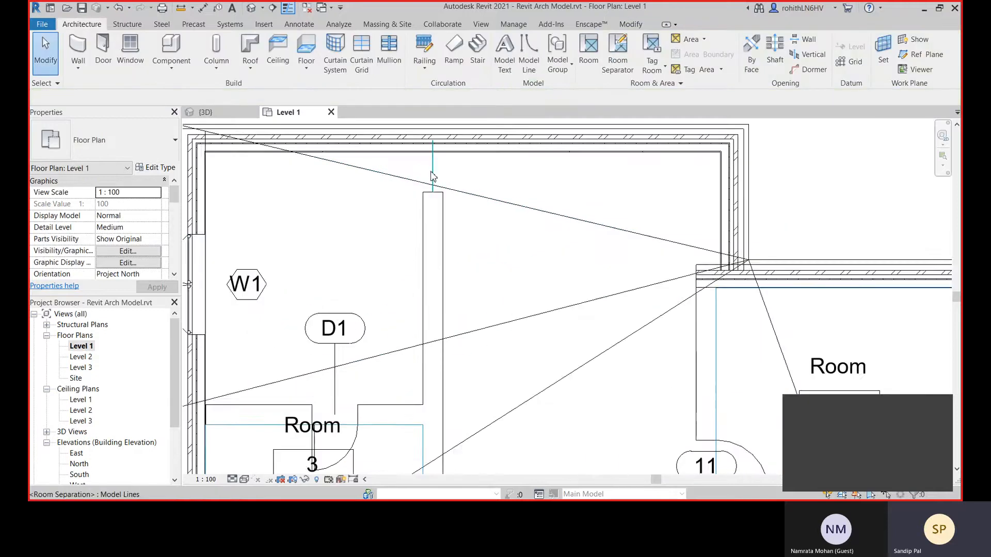
click(420, 178)
mouse_move(433, 194)
mouse_down()
mouse_move(399, 182)
mouse_move(432, 193)
mouse_up()
key(m)
key(v)
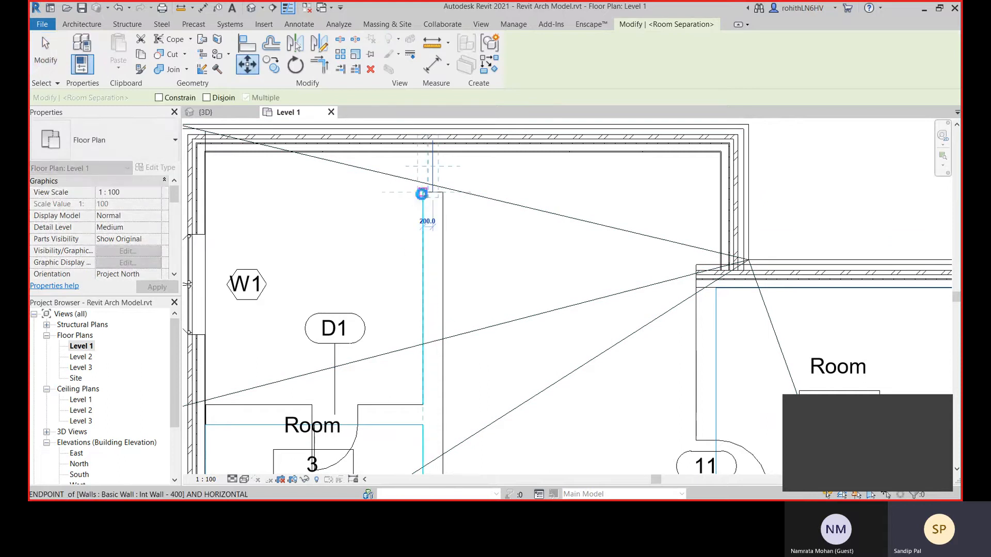
click(422, 193)
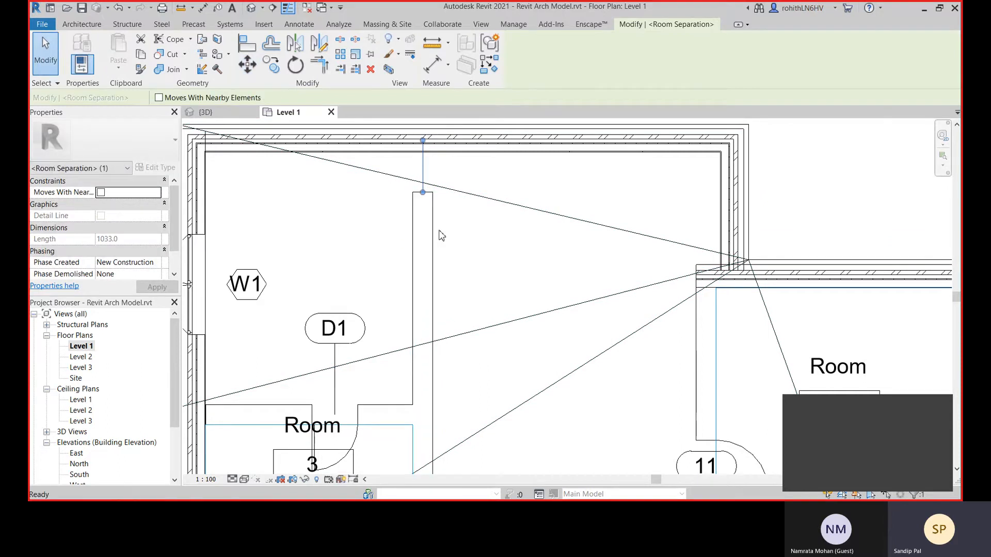
key(ctrl+z)
click(409, 180)
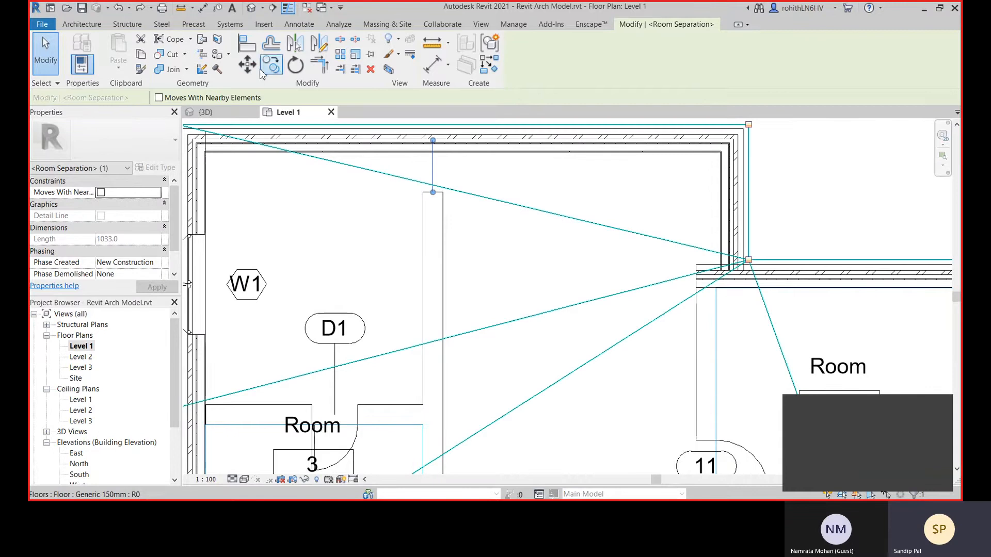
click(248, 64)
click(432, 196)
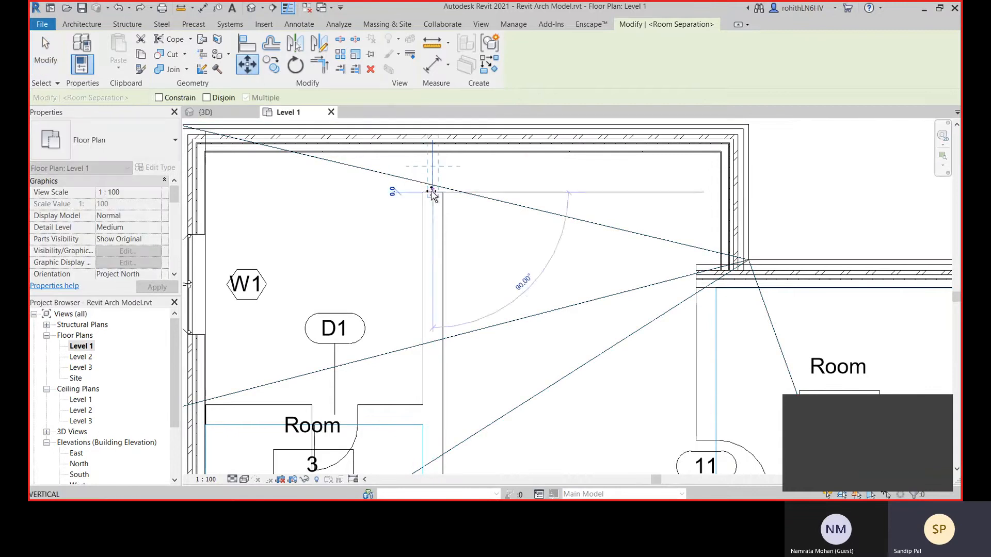
click(423, 194)
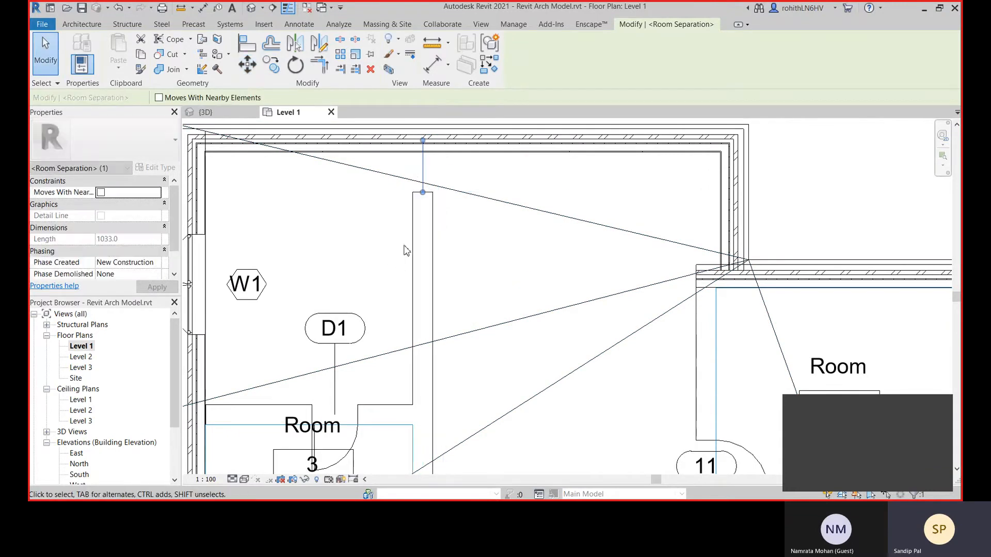
key(ctrl+z)
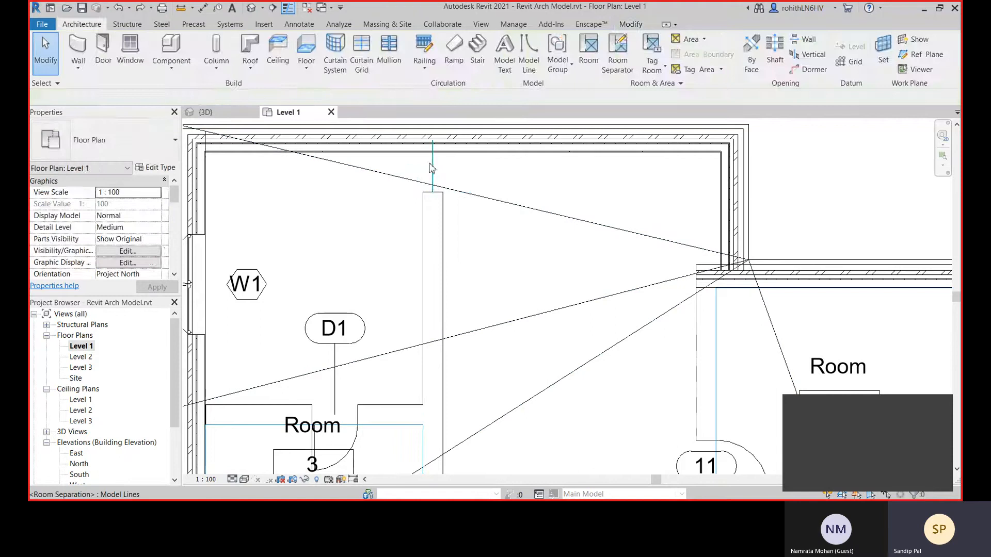
Step: Shift both ends of the room separation line so it runs vertically from the upper interior wall's left corner to the top exterior wall
click(433, 165)
mouse_move(435, 164)
mouse_down()
mouse_move(406, 168)
mouse_move(443, 166)
mouse_move(415, 150)
mouse_move(425, 152)
mouse_up()
click(477, 180)
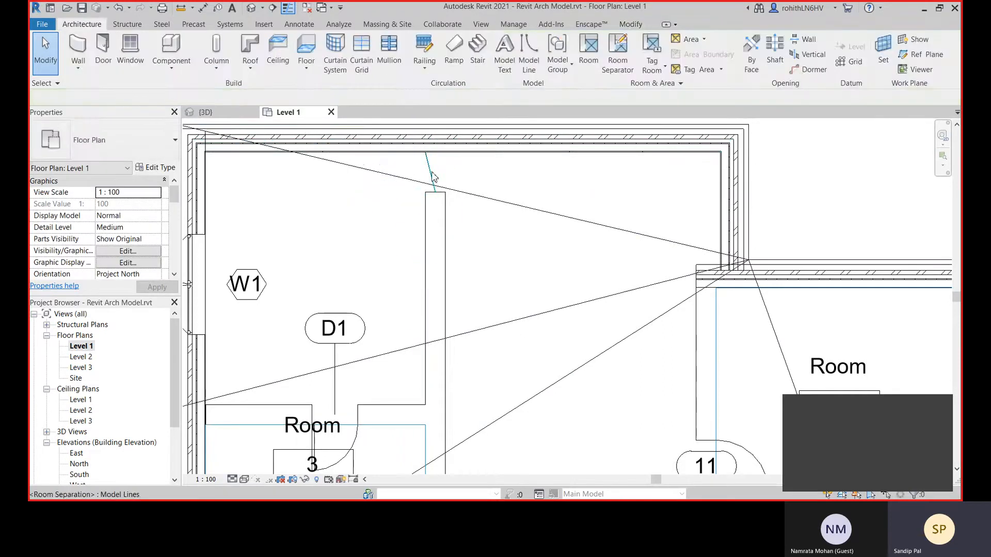
click(431, 177)
mouse_move(435, 193)
mouse_down()
mouse_move(397, 172)
mouse_move(430, 191)
mouse_up()
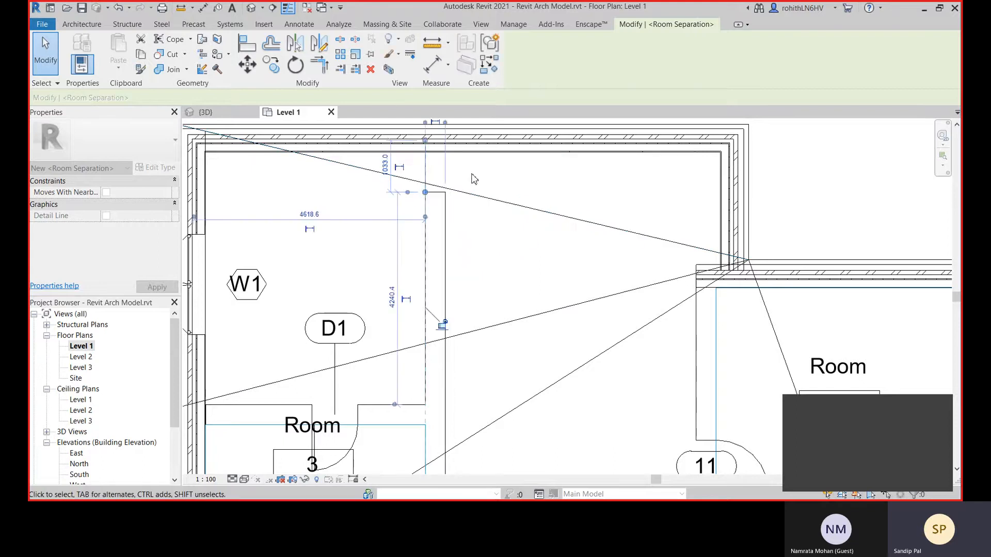
click(504, 171)
Step: Place a tagged room on each side of the room separation line in the upper part of the Level 1 plan
scroll(476, 283, down, 2)
middle_drag(476, 283, 492, 231)
click(588, 51)
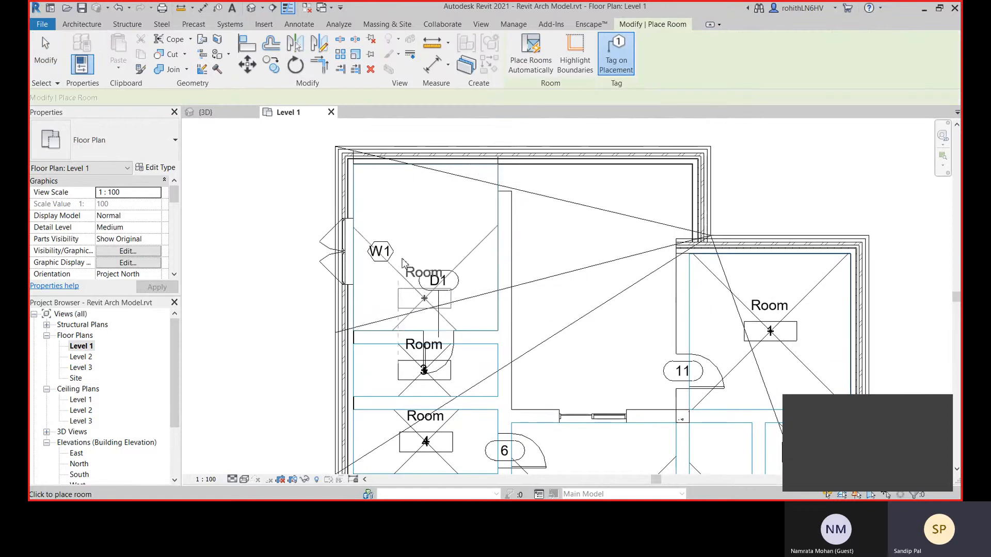
click(437, 239)
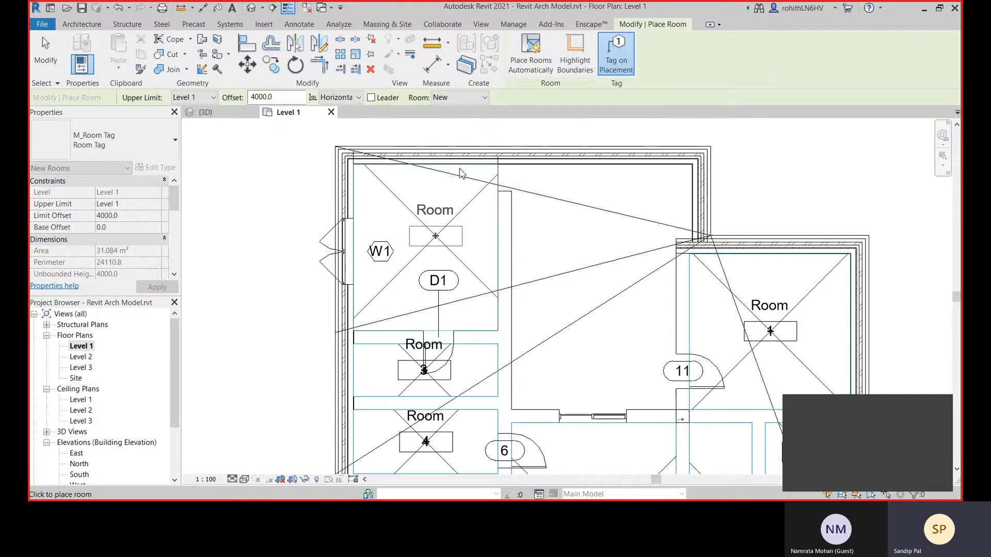
middle_drag(609, 216, 593, 194)
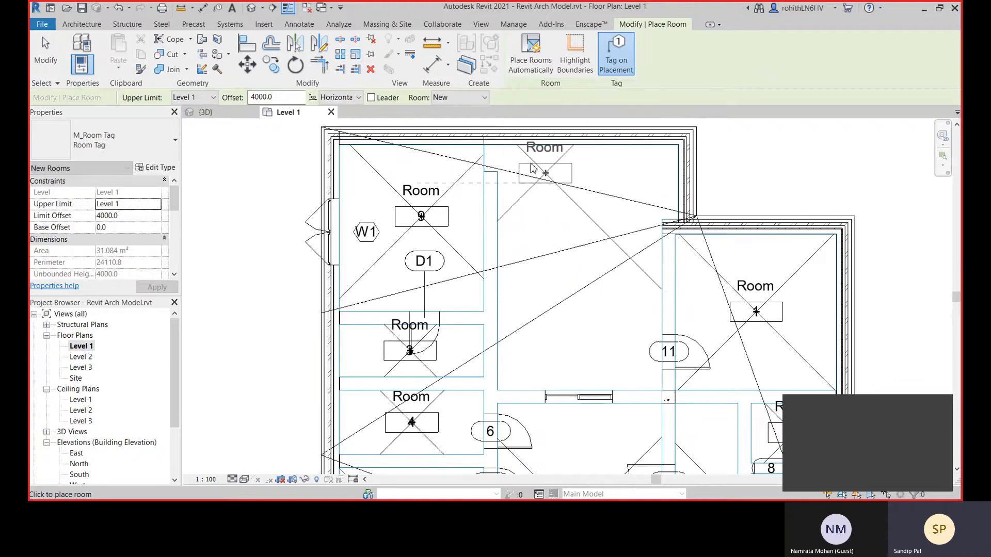
scroll(503, 165, up, 1)
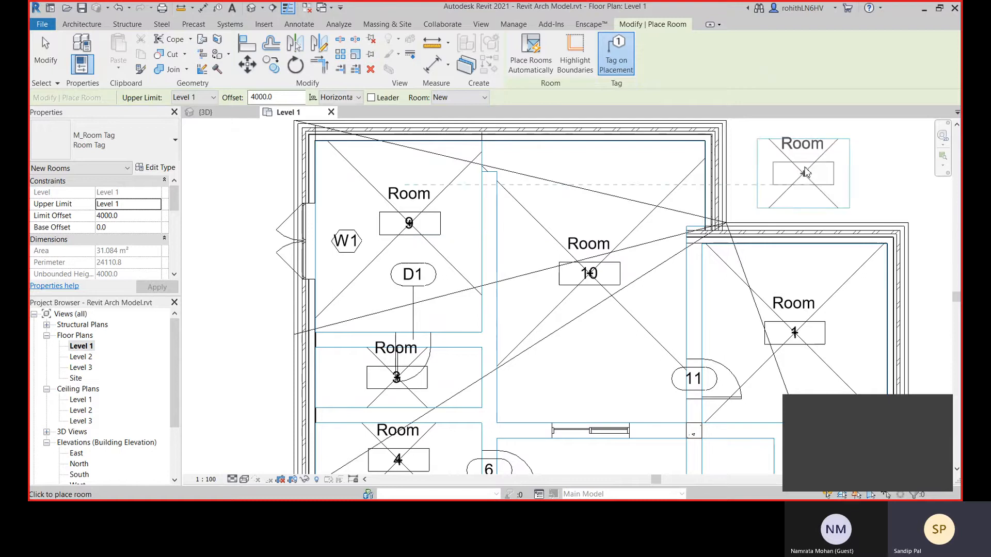
key(Escape)
Step: Select the whole Level 1 floor plan and filter the selection down to the Room Tags category only
scroll(801, 162, down, 2)
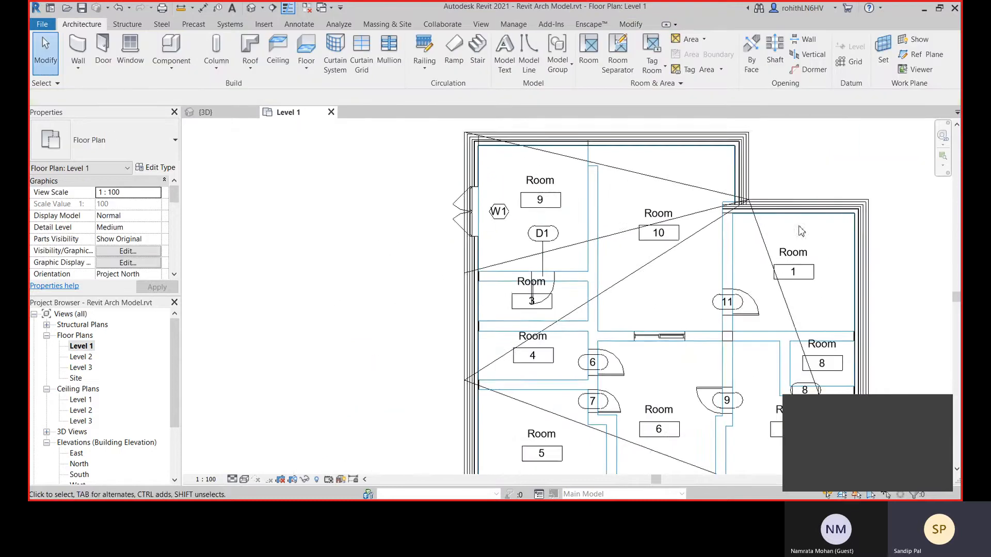
middle_drag(800, 162, 606, 134)
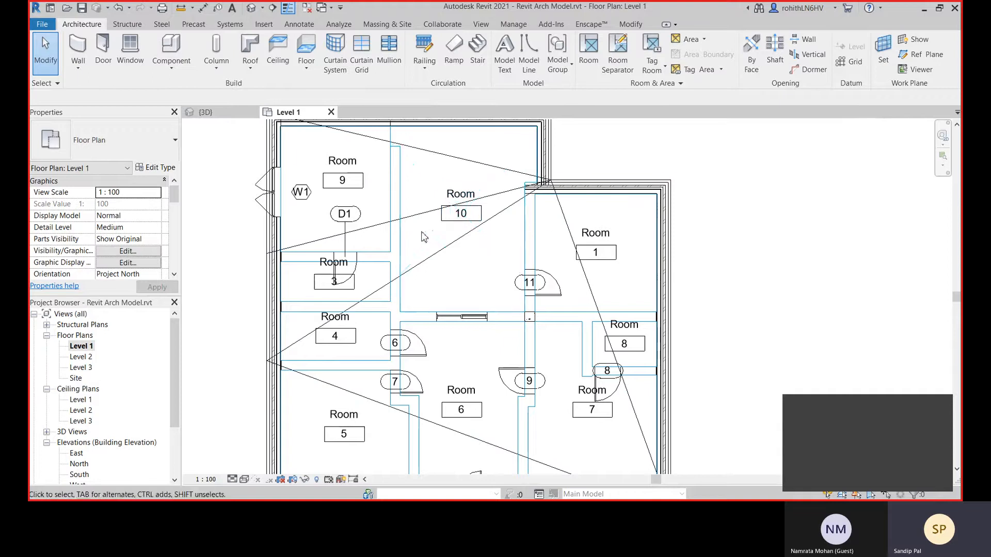
middle_drag(461, 270, 525, 293)
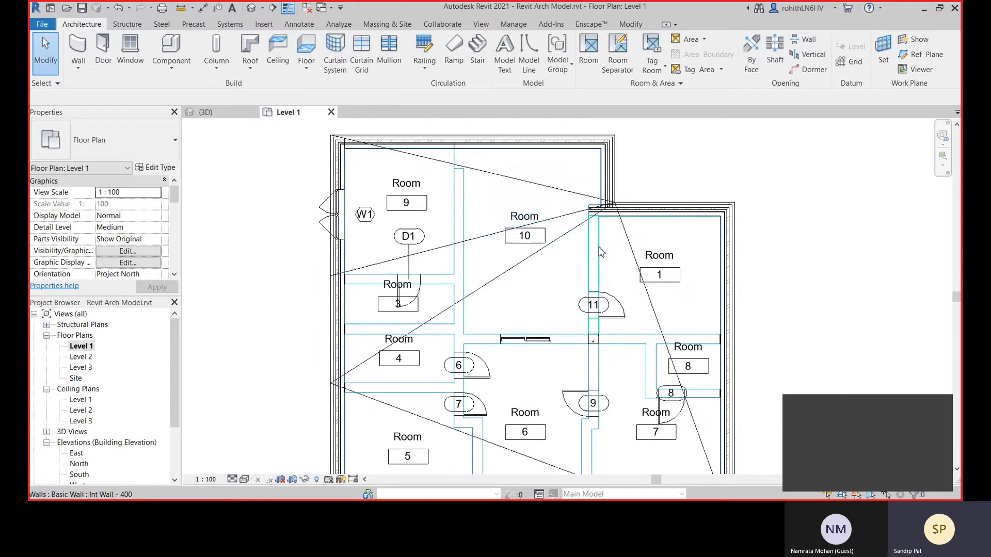
scroll(561, 222, down, 2)
drag(319, 134, 741, 457)
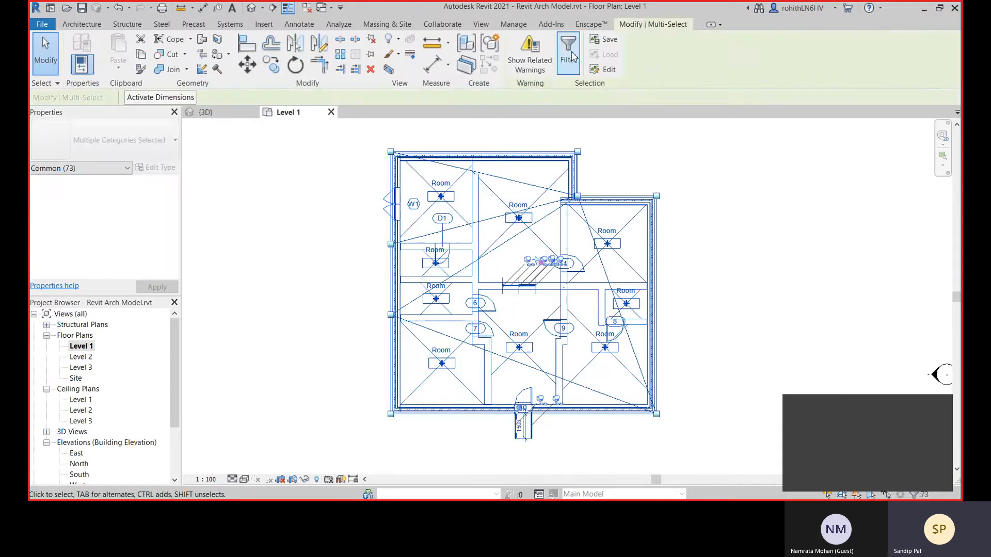
click(568, 51)
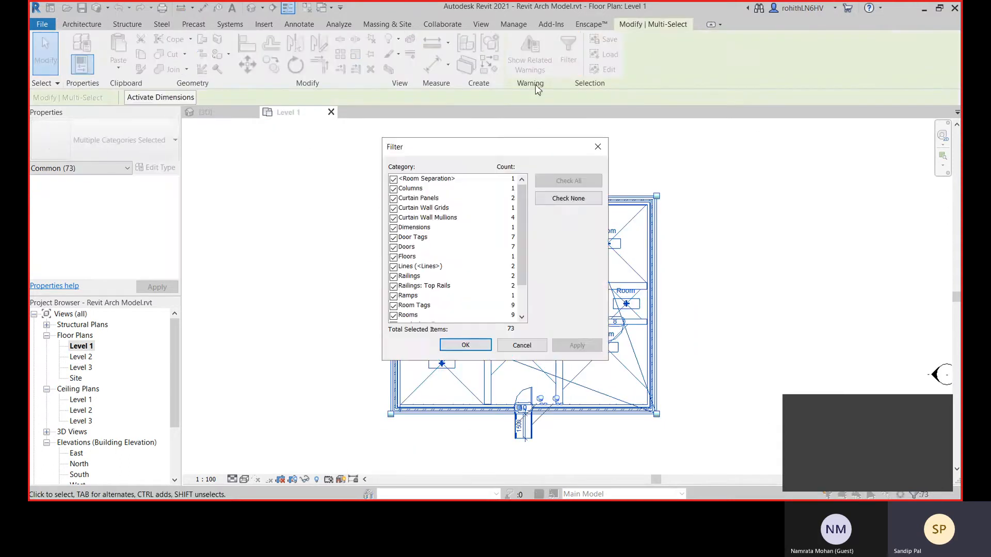
click(566, 201)
click(393, 306)
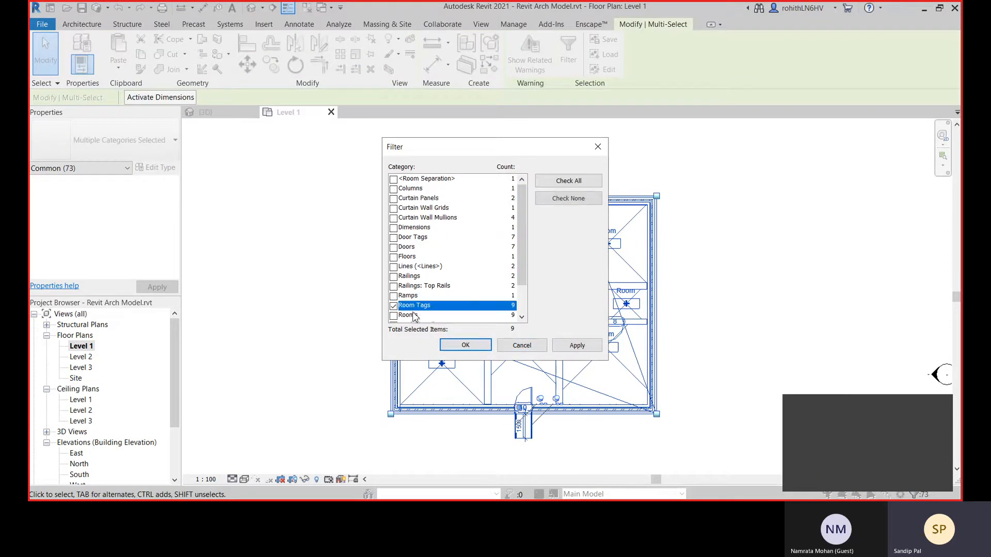
click(584, 350)
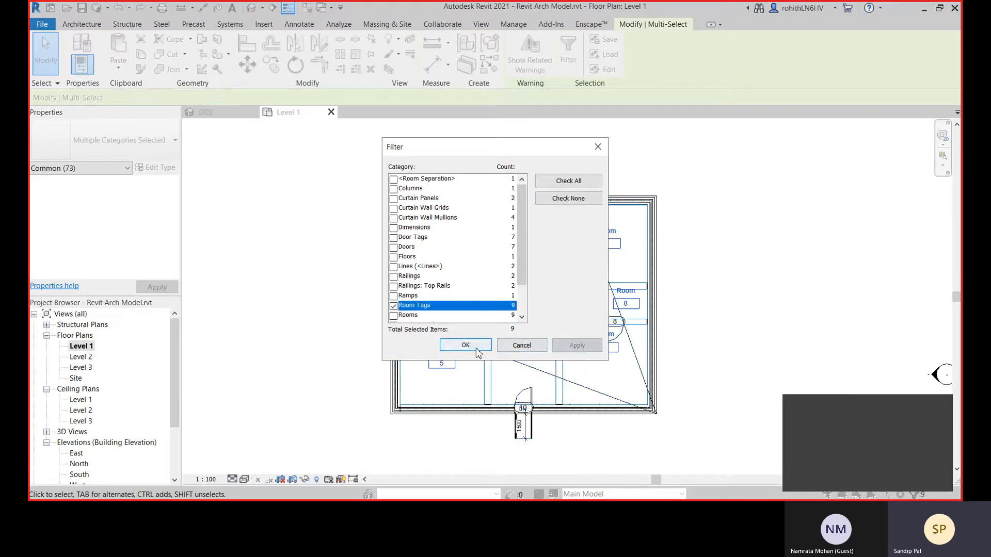
click(465, 346)
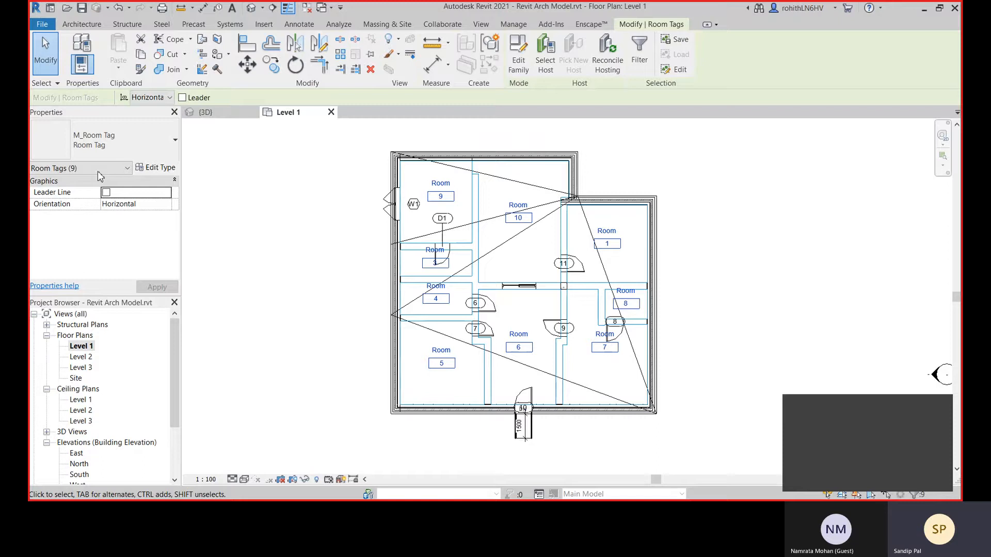
Step: Change the selected room tags to the Room Tag With Area type
click(131, 141)
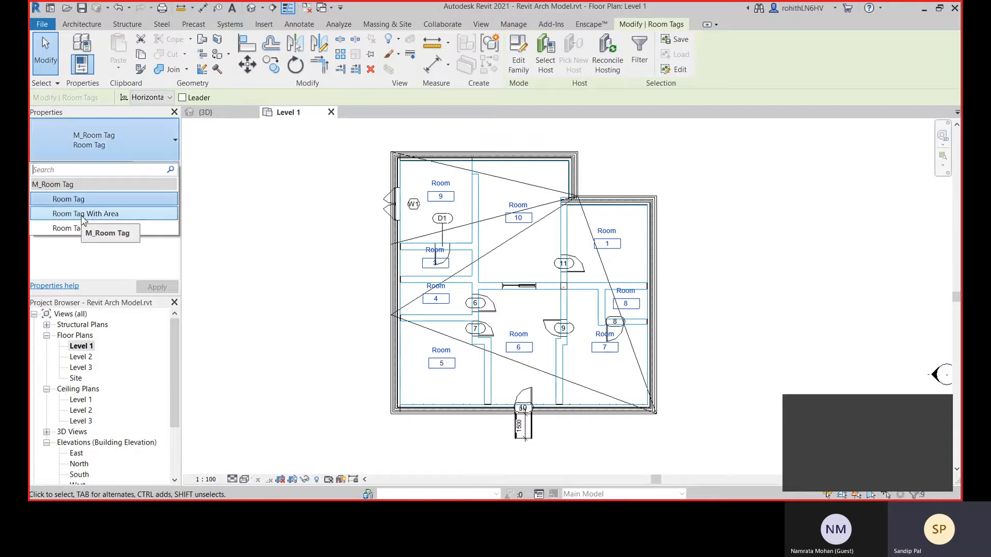
click(82, 214)
scroll(473, 213, up, 2)
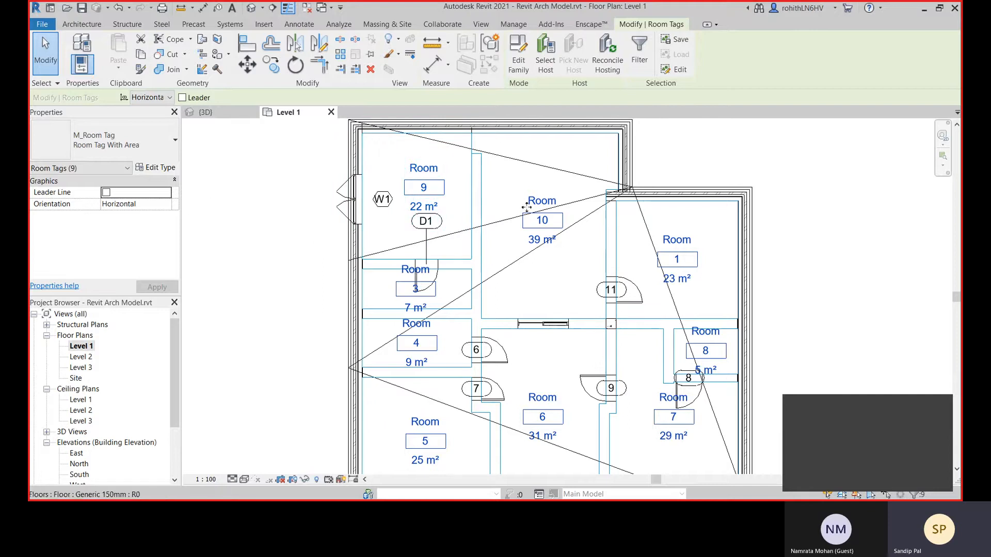
middle_drag(317, 353, 318, 325)
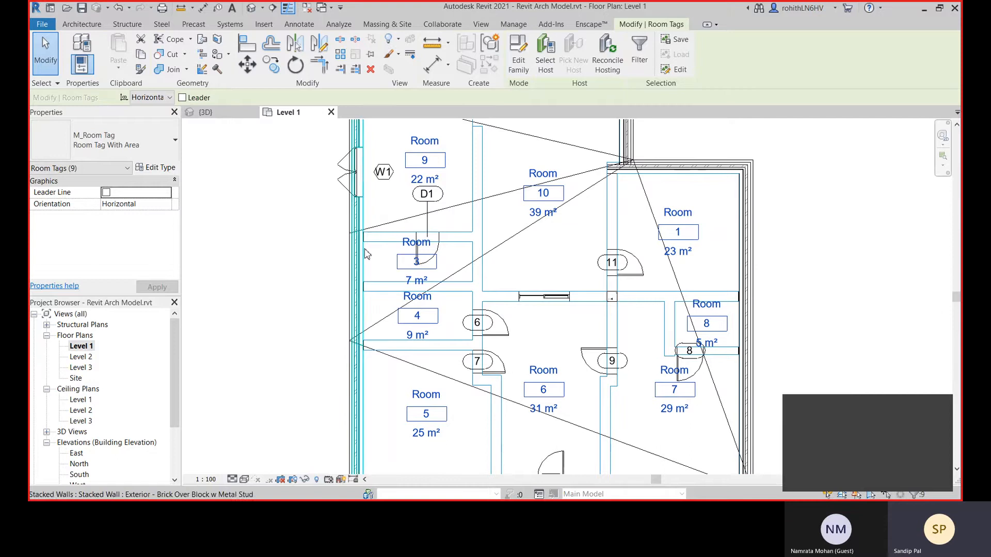
scroll(463, 334, down, 3)
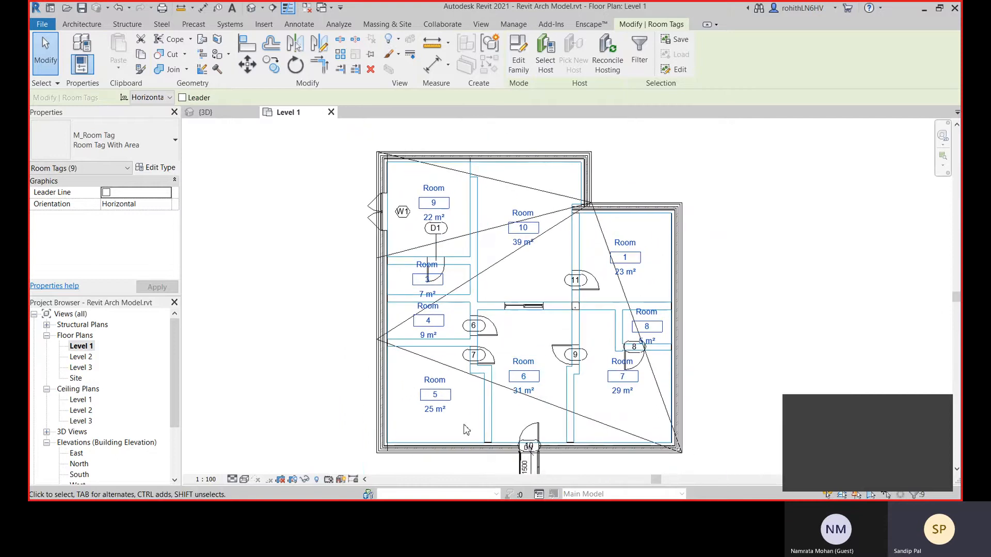
Step: Move the interior wall between rooms 4 and 5 toward room 5, to 2340 mm from the wall above, and dismiss the warning
scroll(451, 414, up, 3)
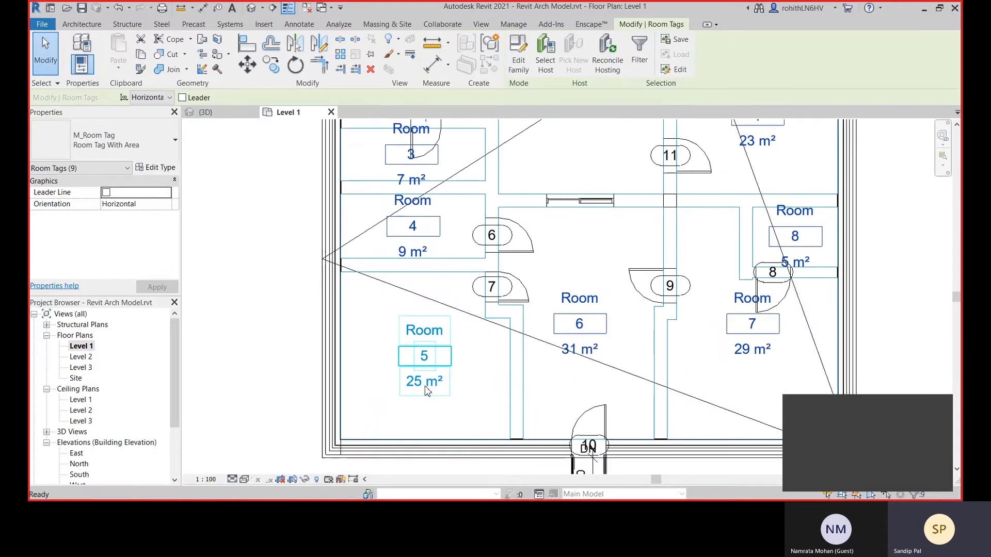
click(351, 411)
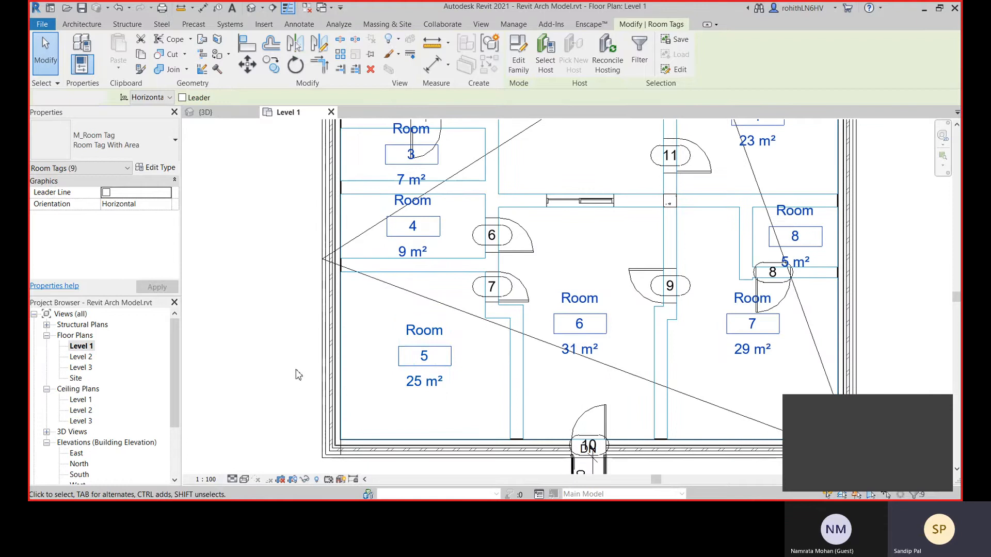
click(438, 272)
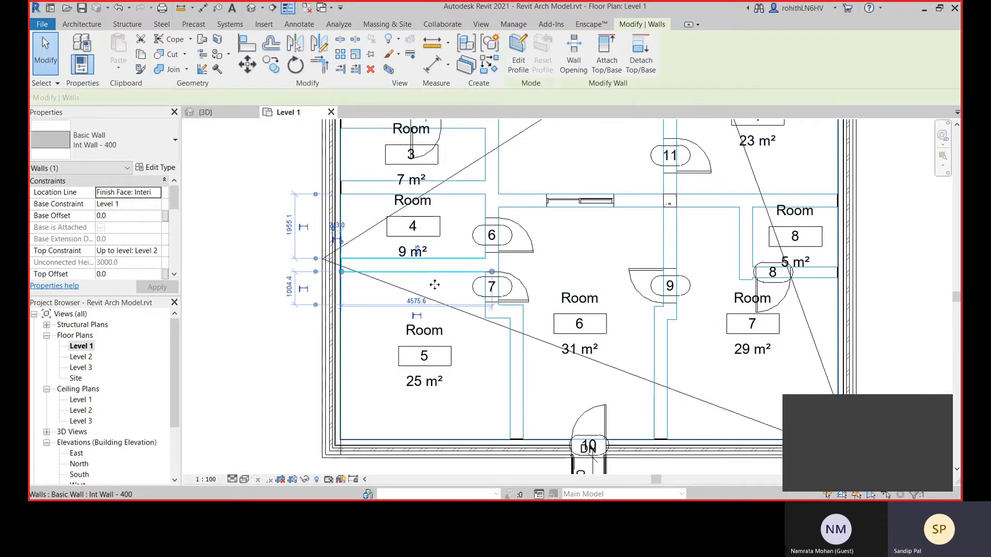
drag(435, 285, 434, 287)
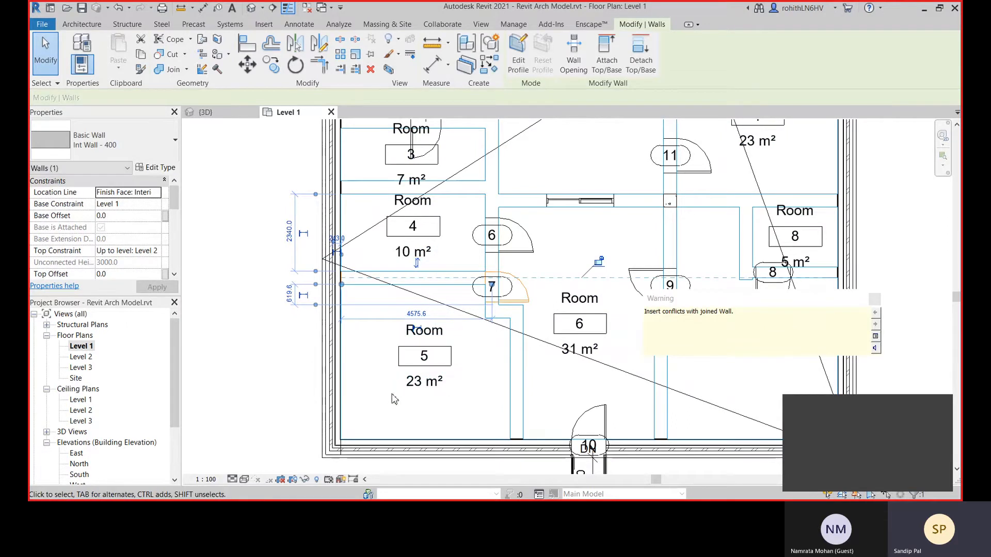
click(874, 299)
scroll(423, 356, down, 1)
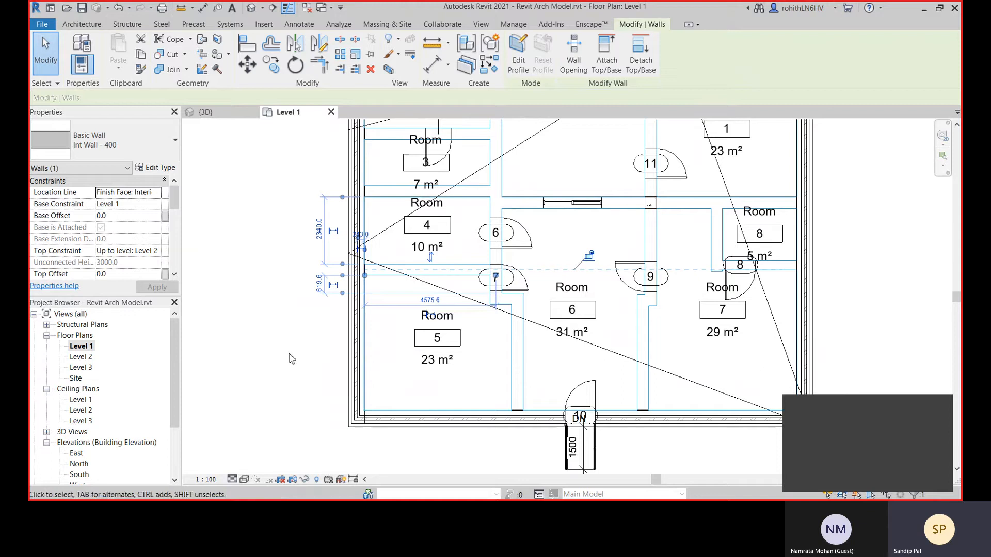
click(291, 358)
Step: Examine the areas on the room tags across Level 1 and the walls that bound rooms 4 and 5
middle_drag(447, 365, 406, 456)
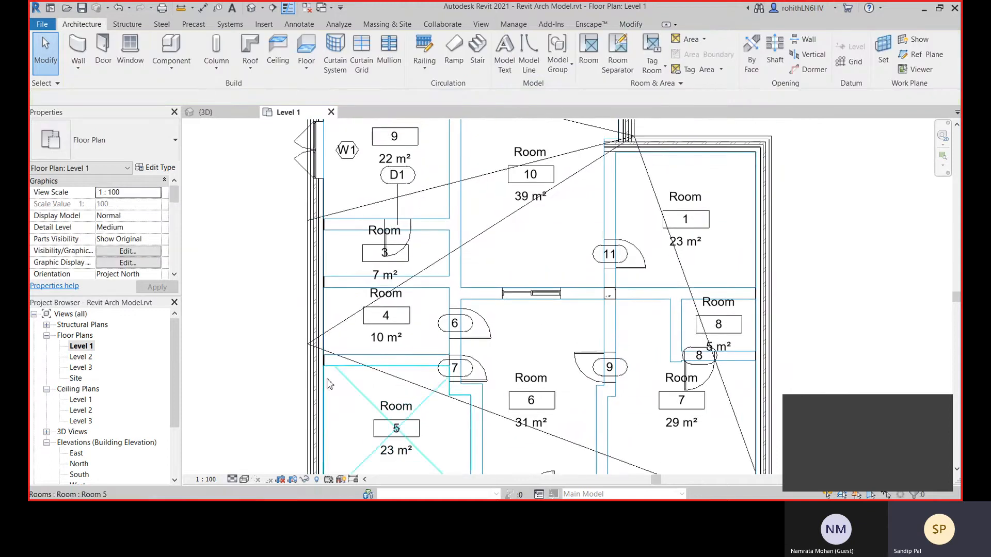
middle_drag(359, 373, 356, 391)
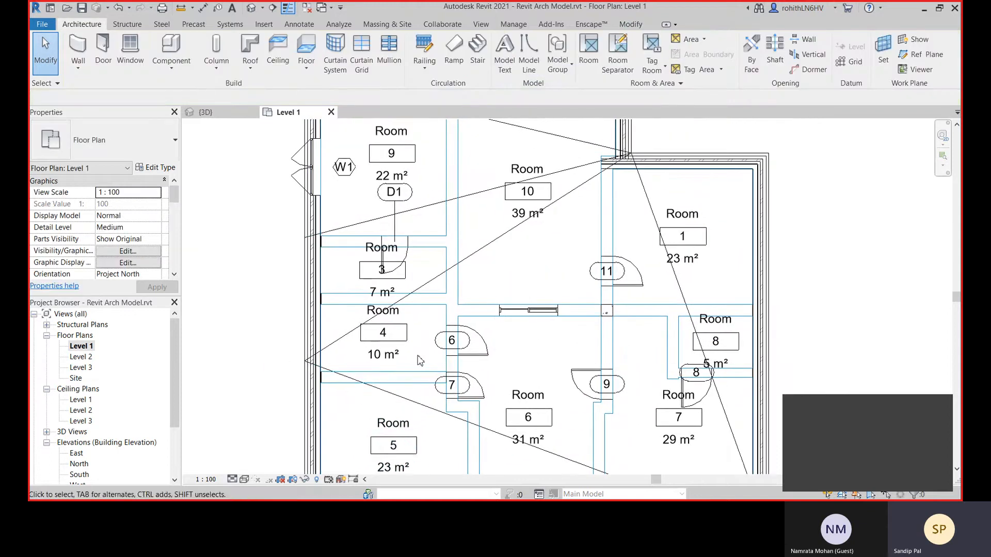
scroll(420, 361, down, 2)
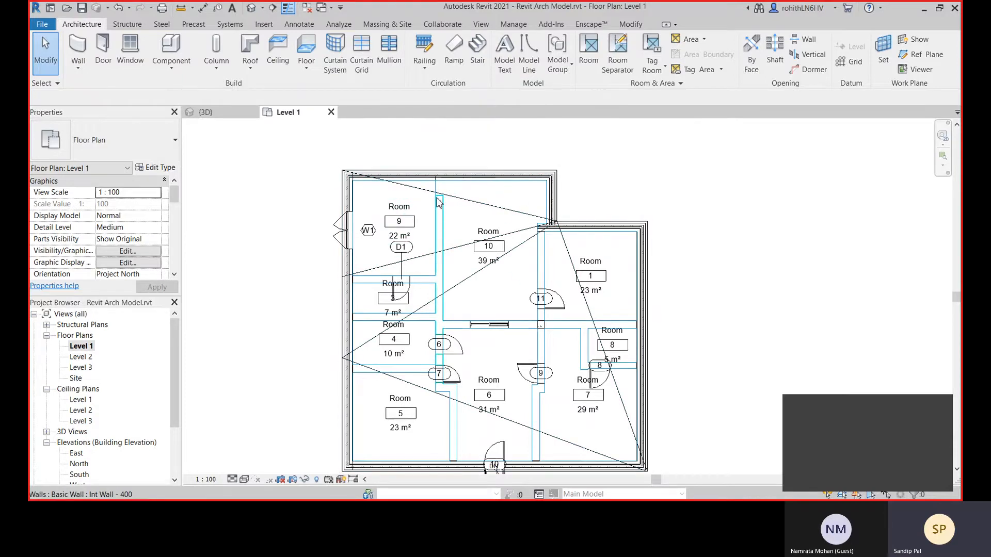
scroll(454, 384, up, 2)
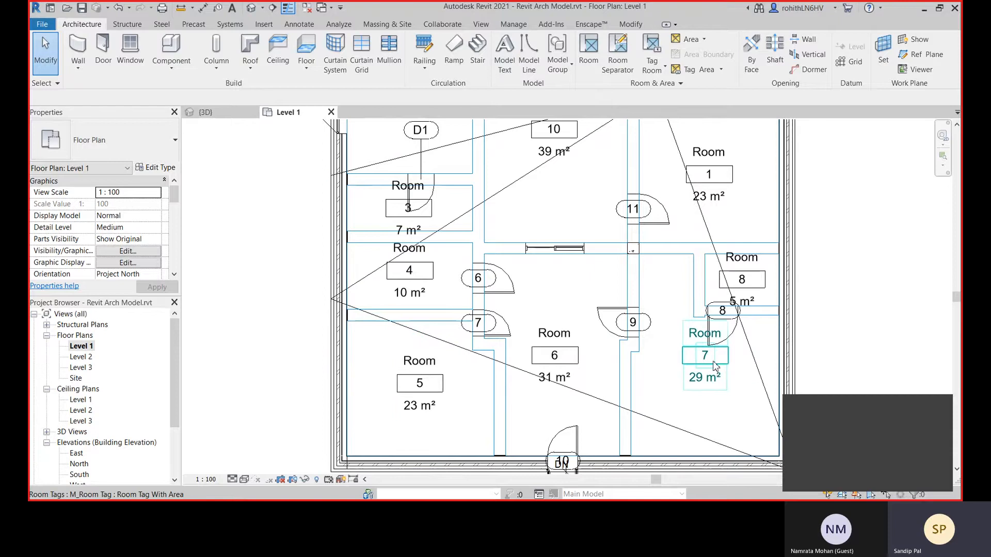
middle_drag(715, 365, 603, 361)
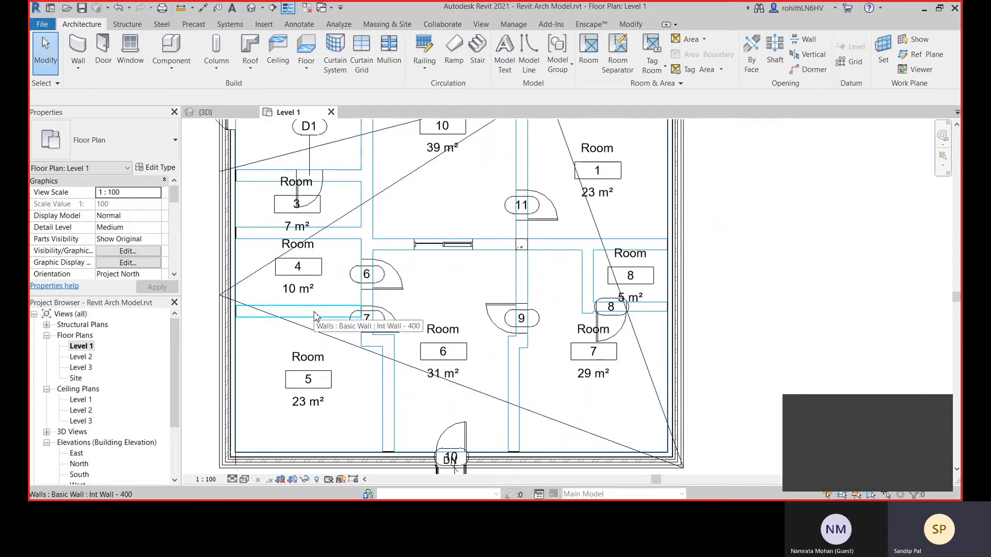
middle_drag(309, 324, 409, 300)
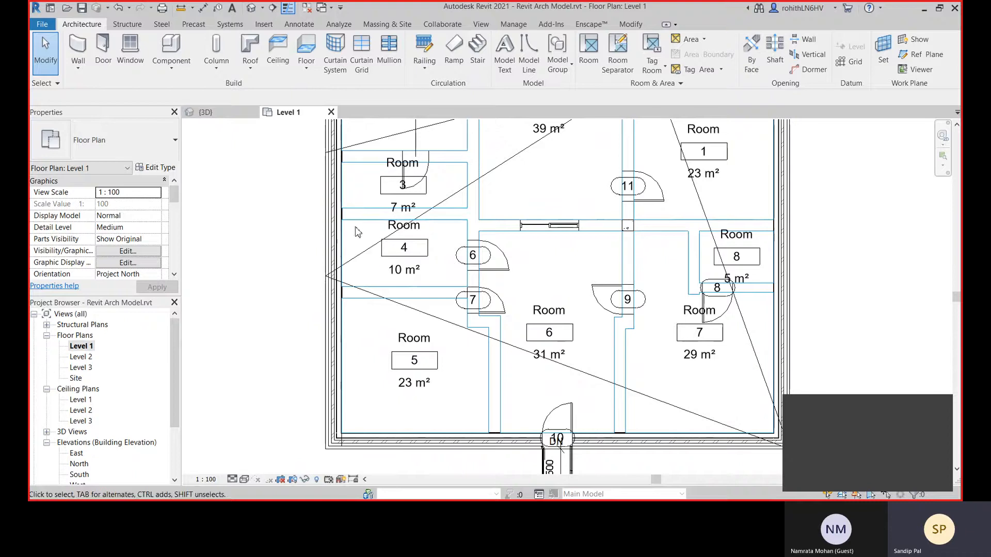
middle_drag(403, 291, 422, 280)
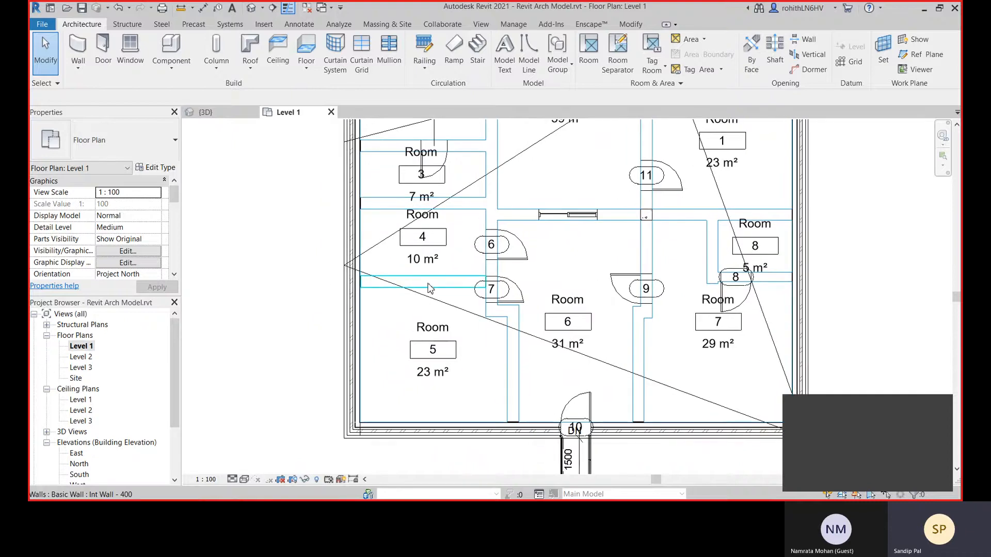
Step: Turn off Room Bounding for the wall between rooms 4 and 5 and delete the redundant room
click(428, 288)
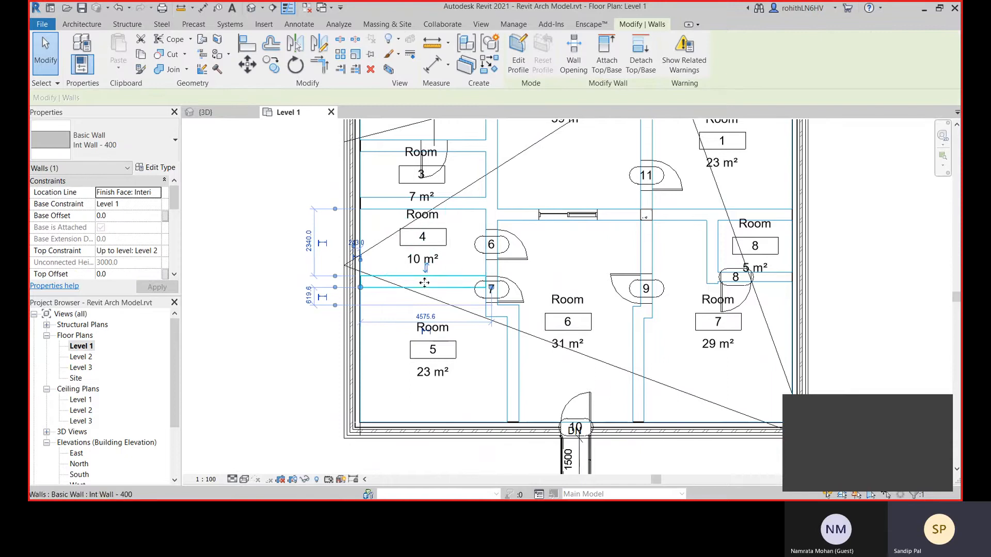
scroll(100, 263, down, 5)
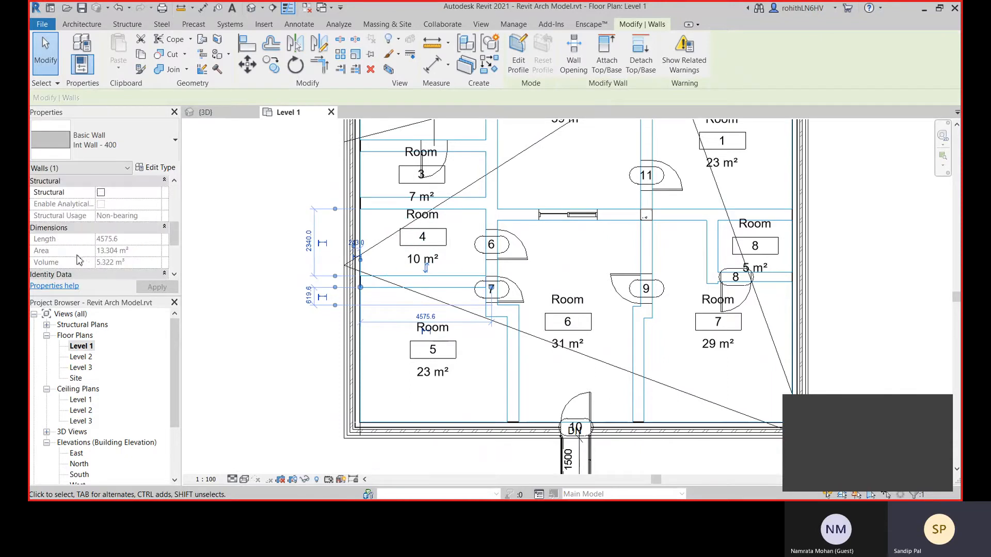
scroll(77, 251, up, 3)
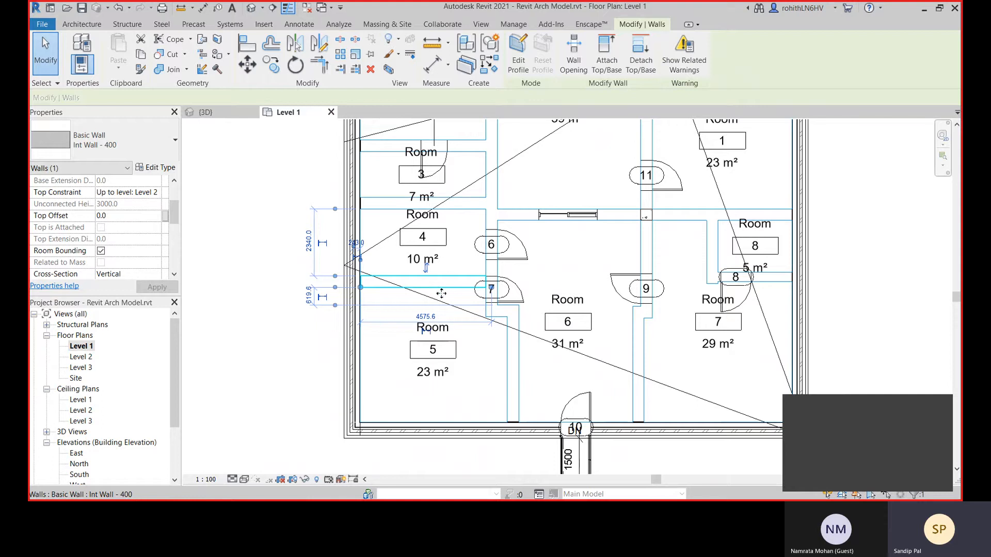
middle_drag(422, 404, 449, 389)
scroll(453, 346, up, 1)
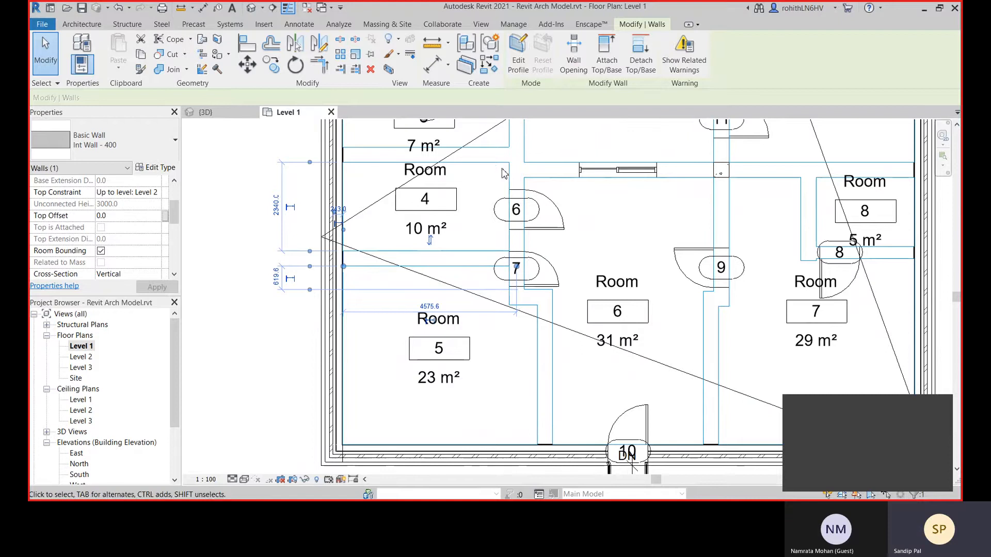
click(101, 251)
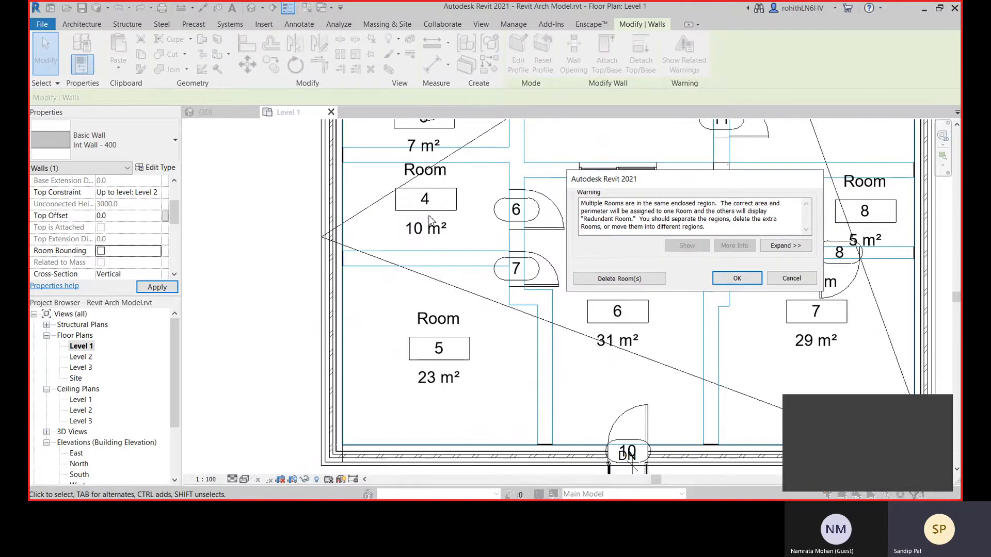
click(608, 278)
click(594, 294)
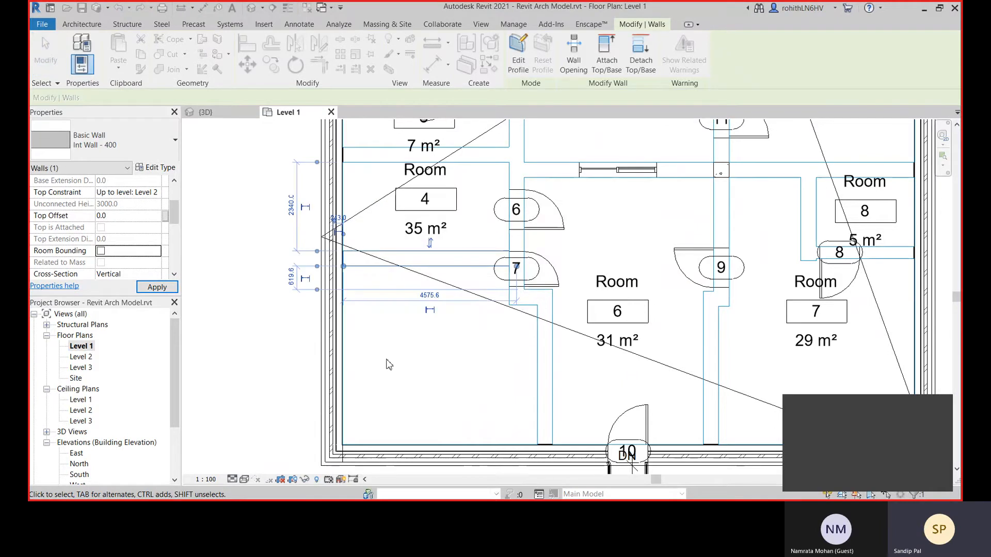
click(258, 336)
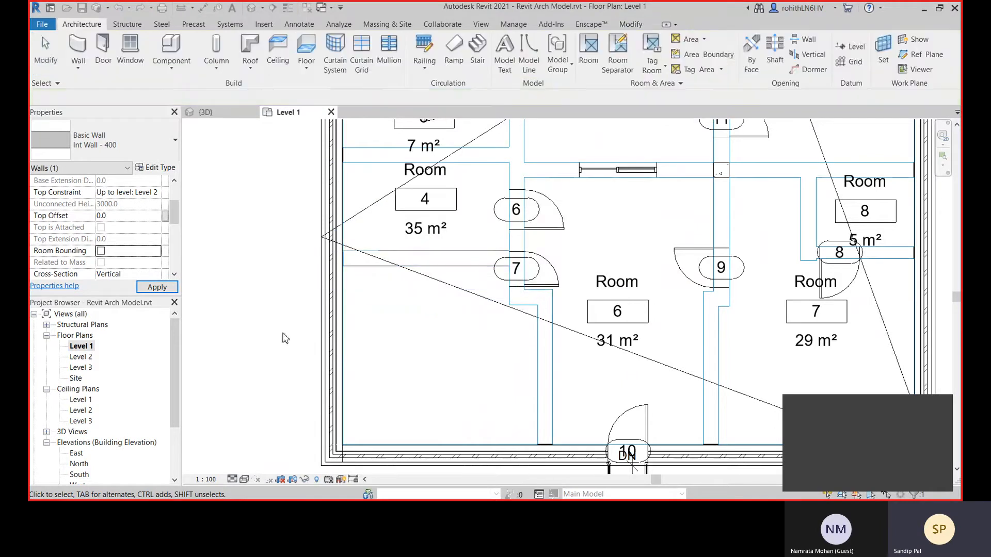
Step: Move room 4's reference point below the non-bounding interior wall and check that wall's Room Bounding setting
click(447, 177)
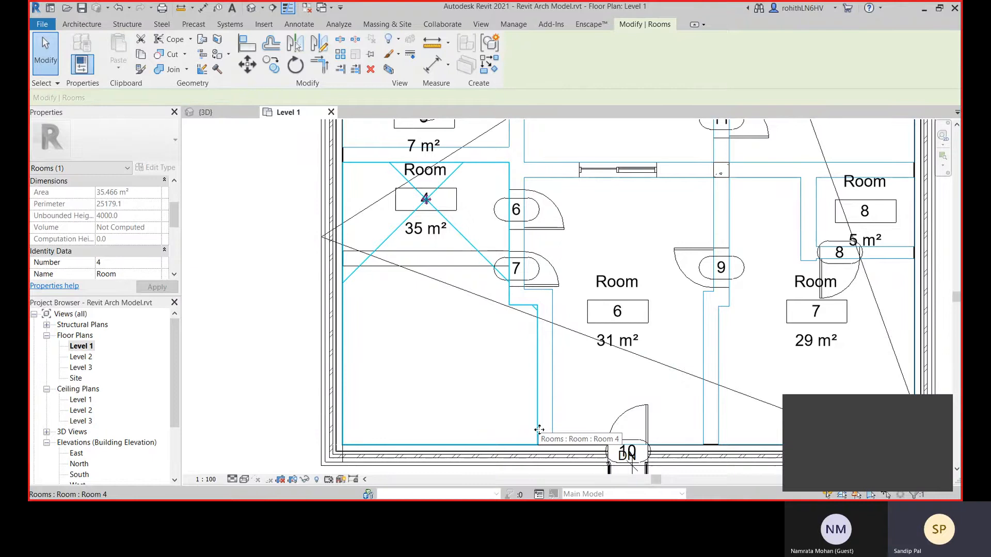
drag(426, 200, 435, 304)
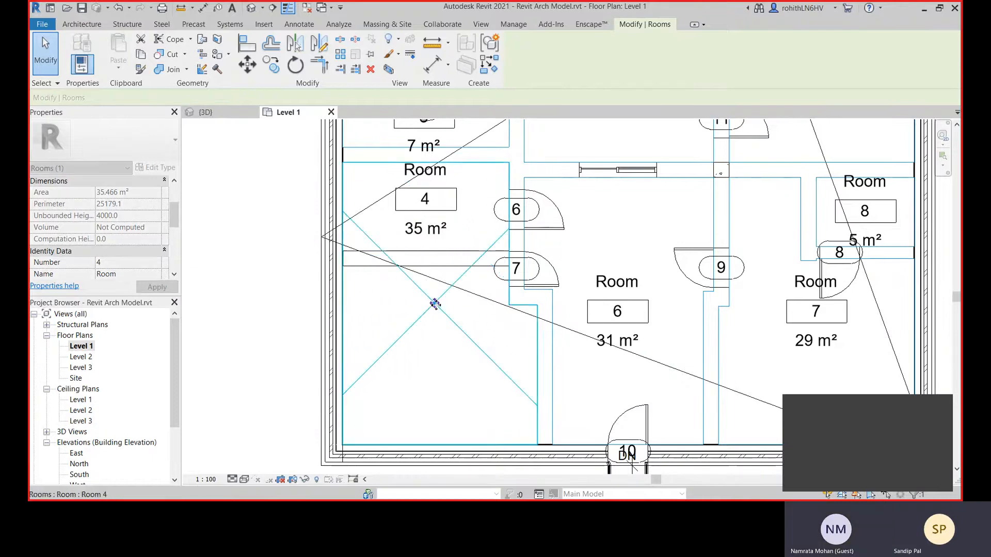
click(452, 208)
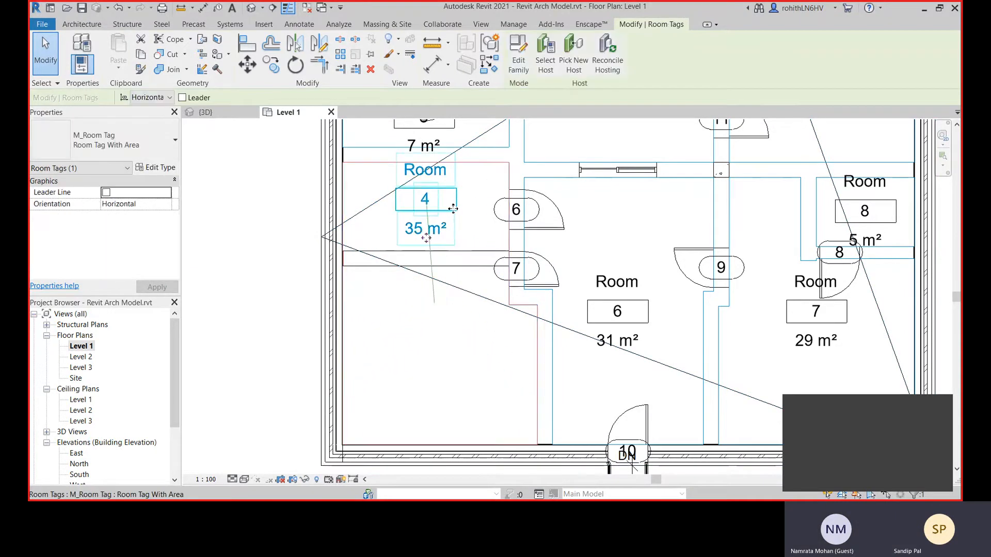
click(257, 290)
click(364, 264)
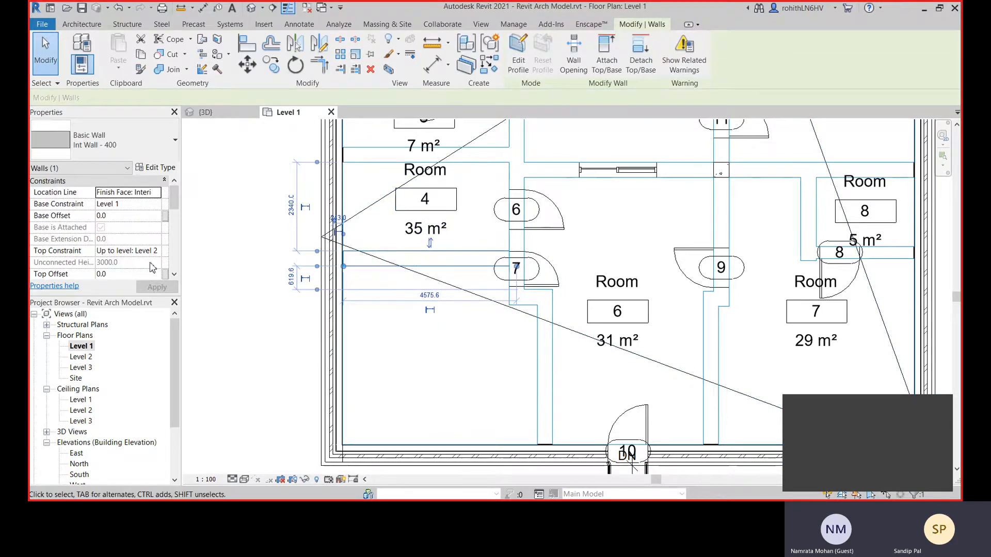
scroll(92, 257, down, 3)
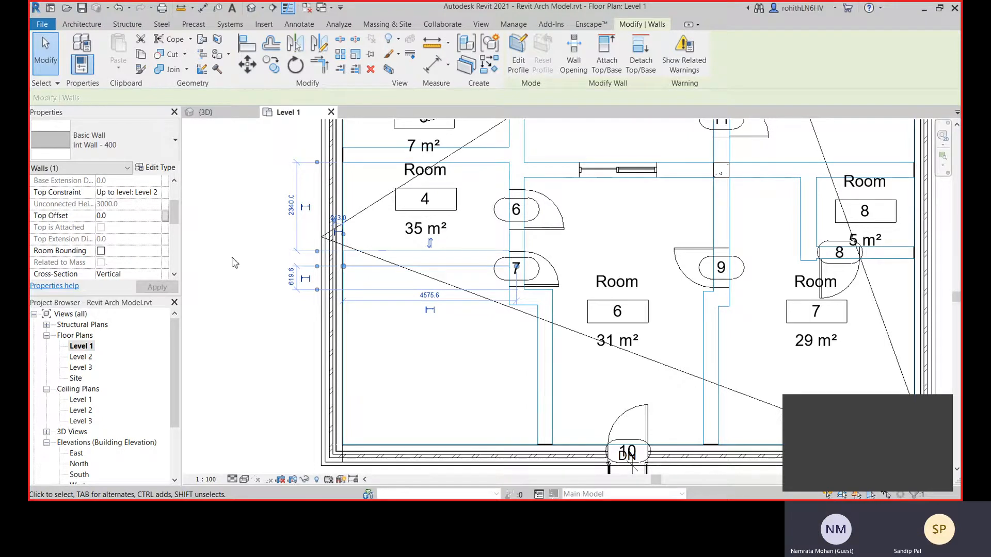
Step: Move the room 4 tag below the non-bounding wall, into the larger part of the room
click(451, 189)
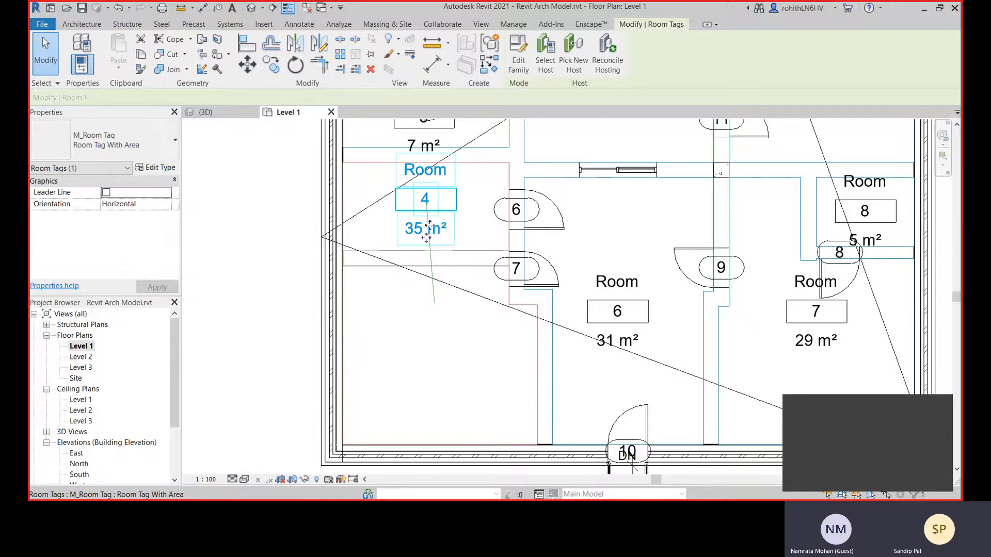
drag(426, 240, 439, 362)
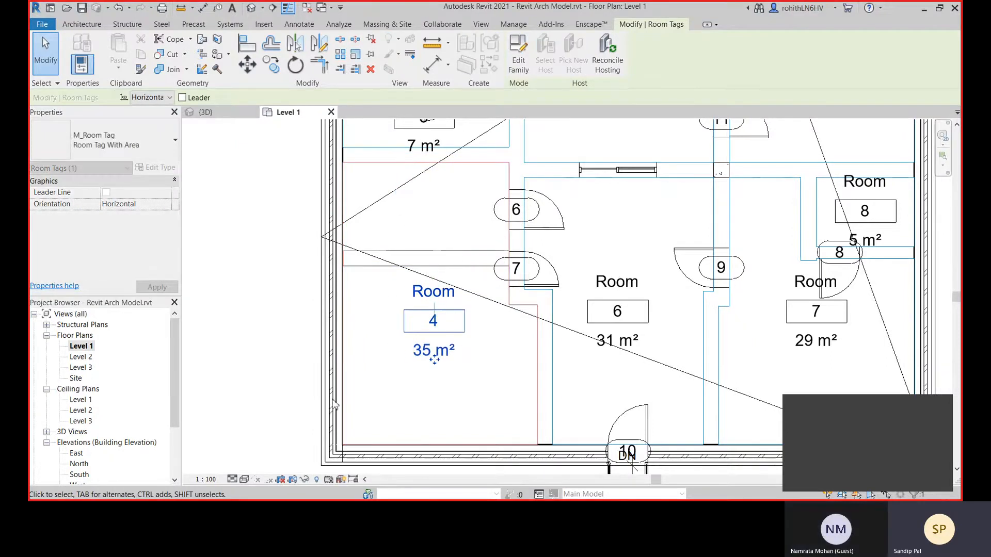
key(Escape)
click(450, 302)
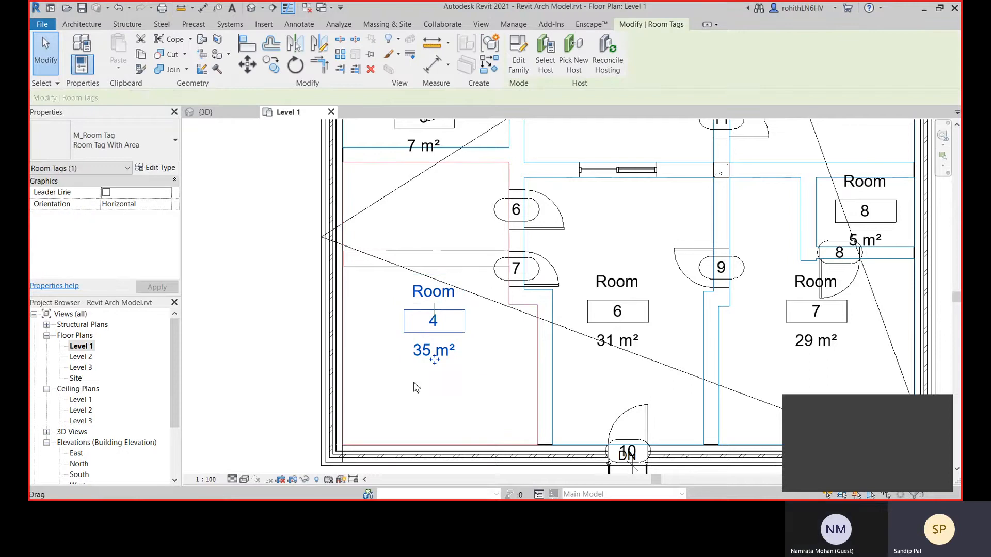
click(433, 292)
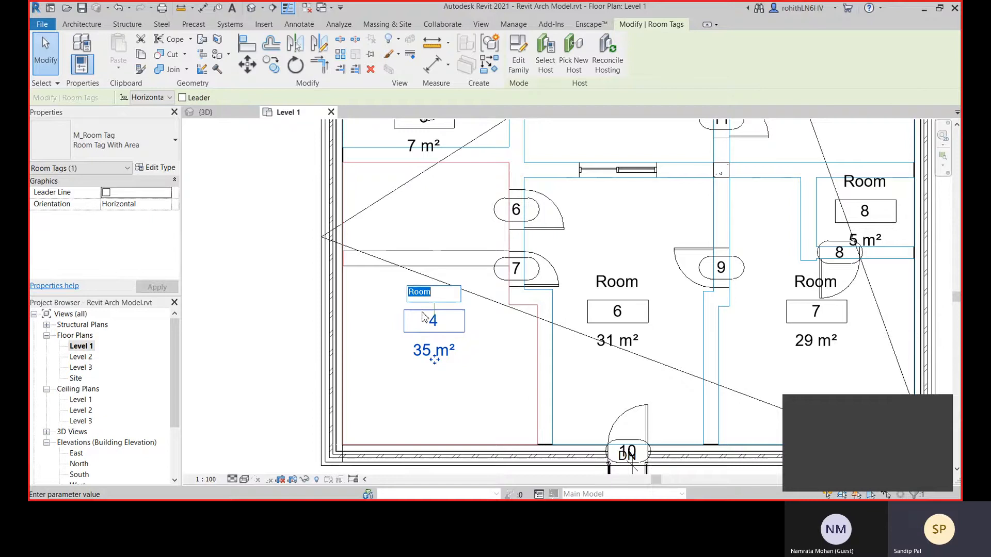
click(280, 358)
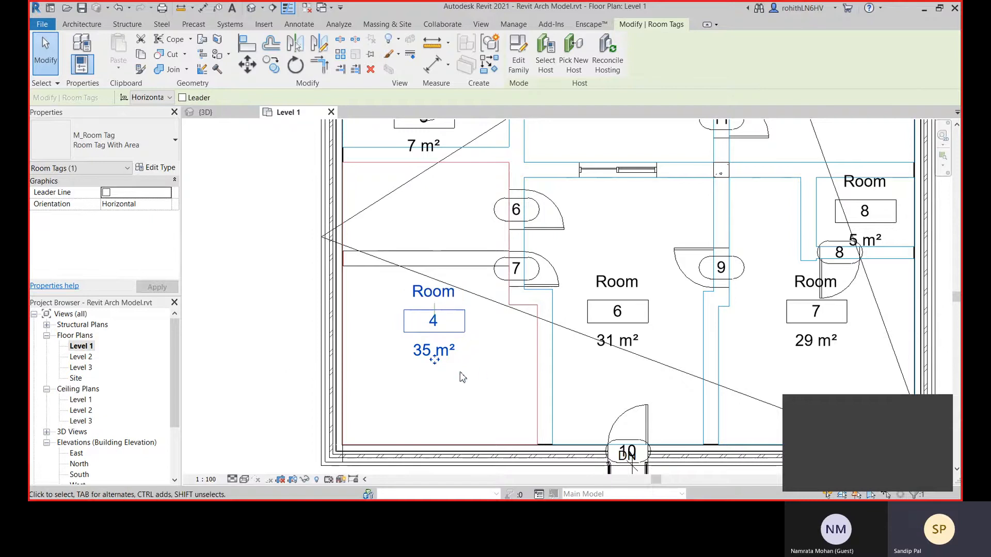
Step: Rename room 4 as Bed-Room in the room's properties
click(490, 360)
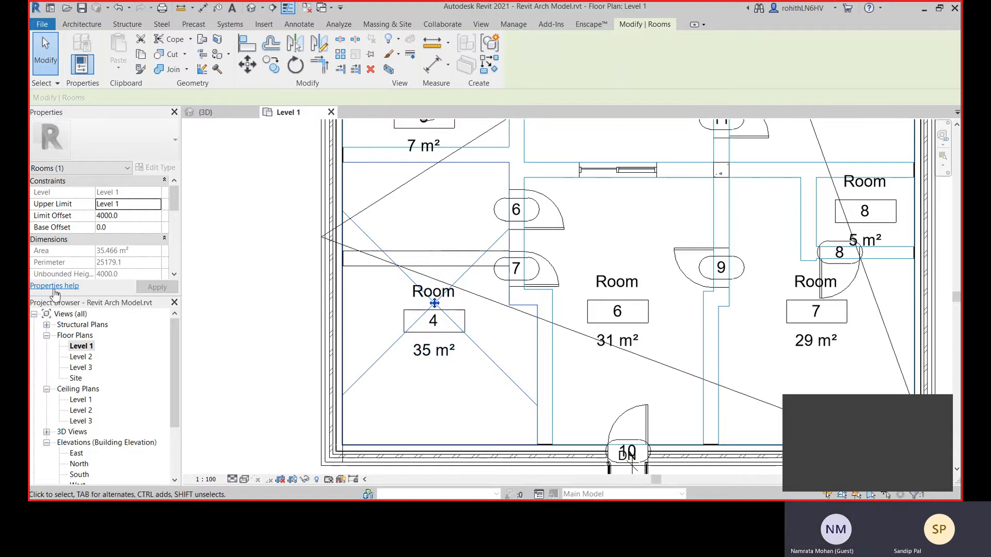
scroll(65, 232, down, 2)
scroll(95, 242, down, 3)
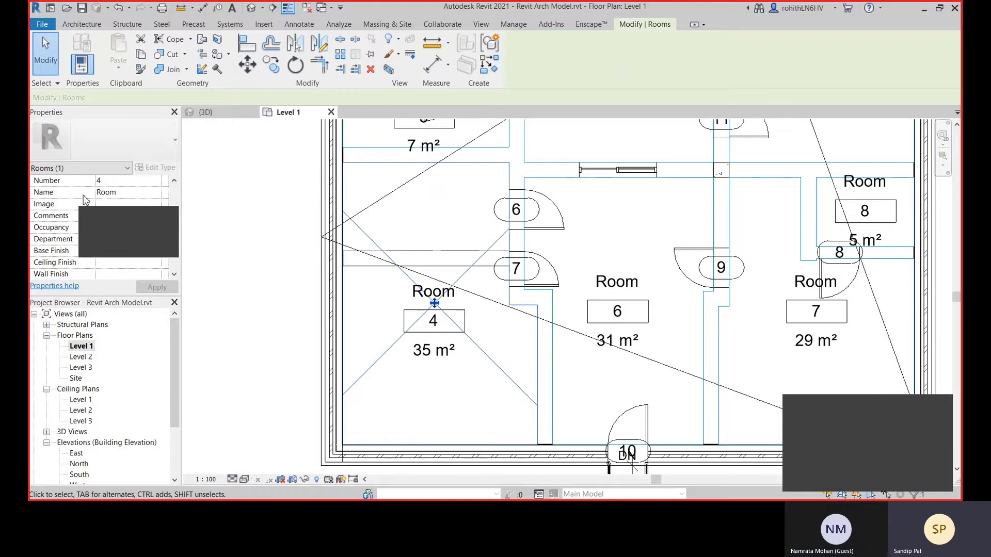
scroll(74, 208, up, 2)
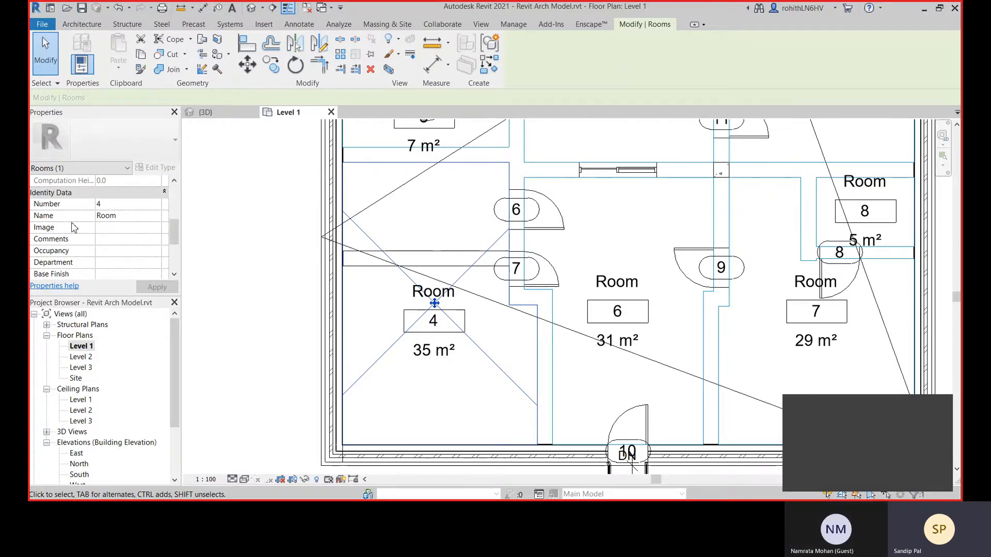
click(101, 216)
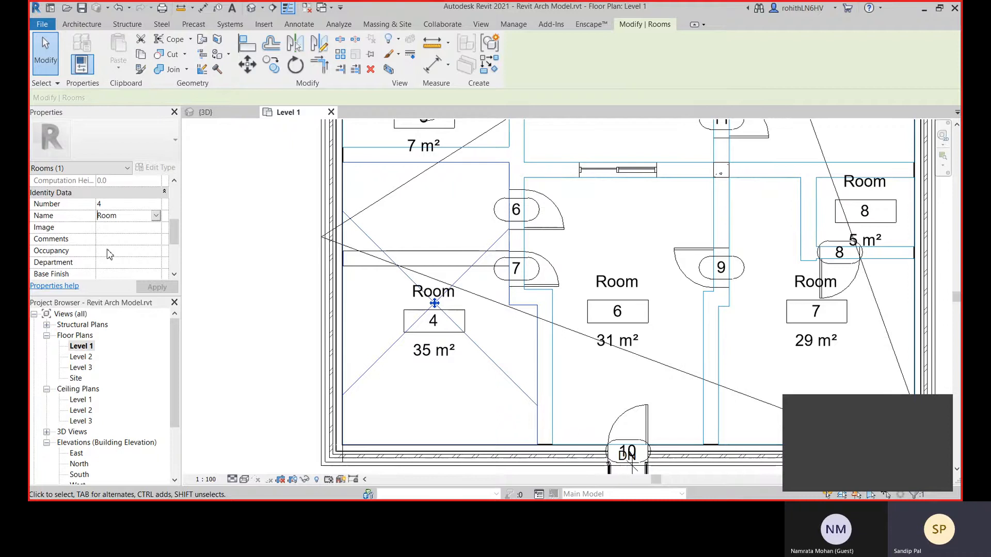
text(Bed)
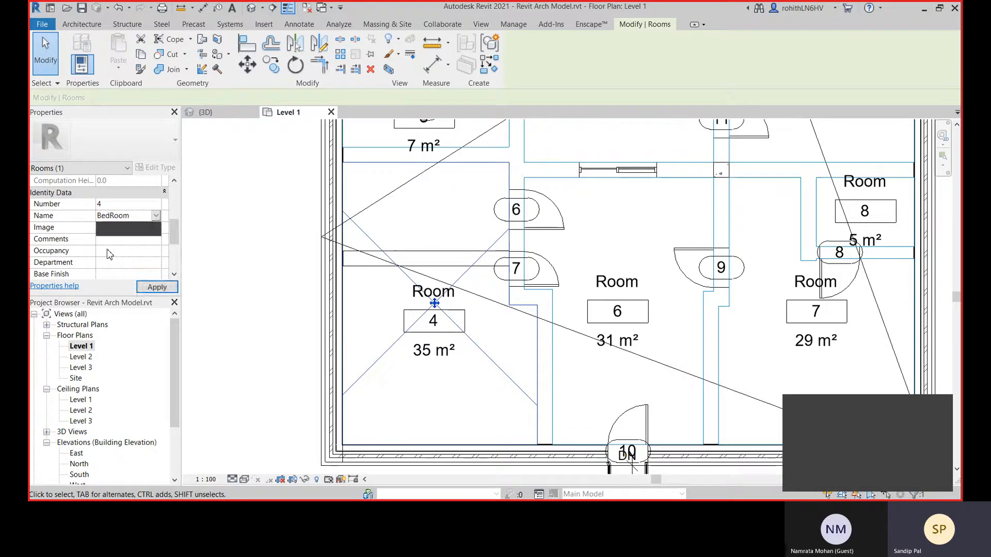
text(-)
scroll(93, 251, down, 1)
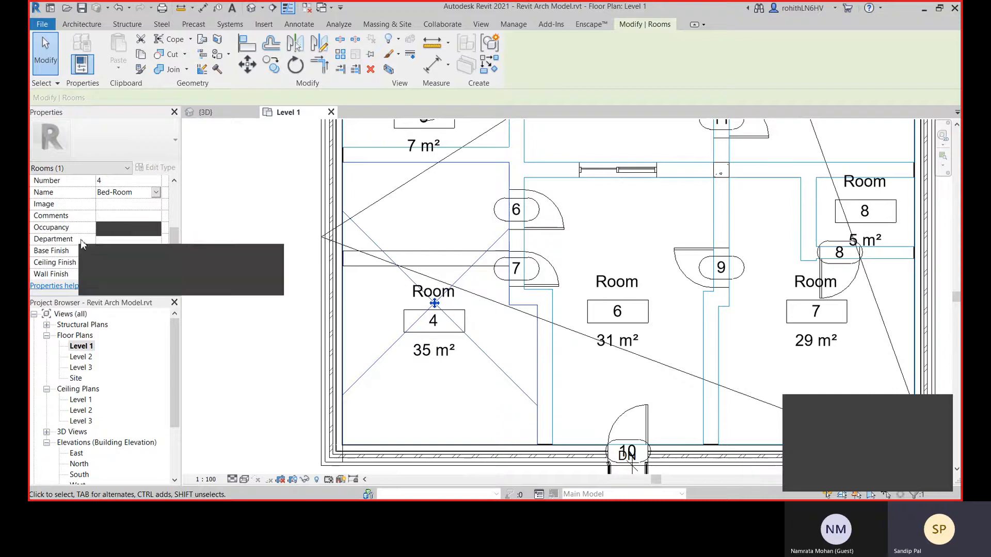
scroll(69, 248, down, 2)
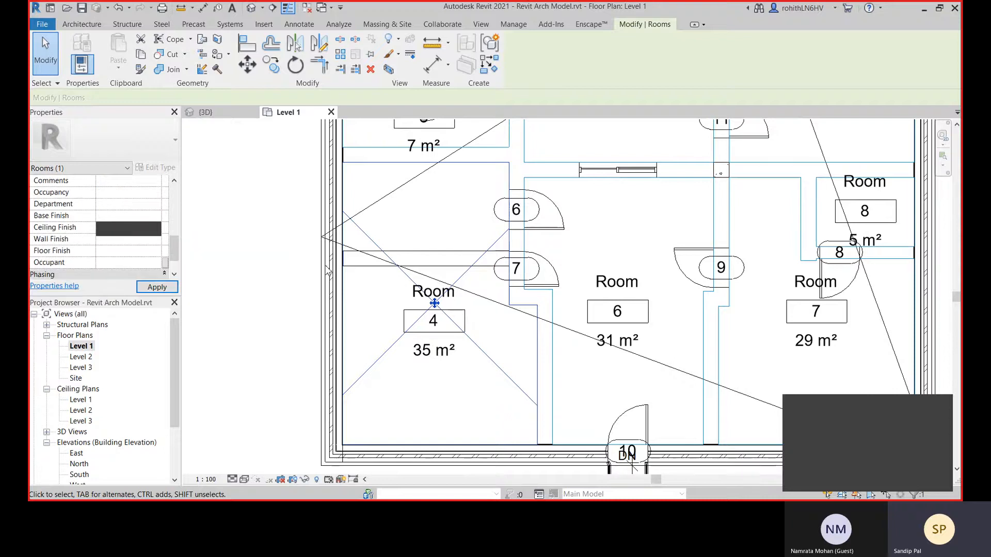
middle_drag(511, 316, 507, 328)
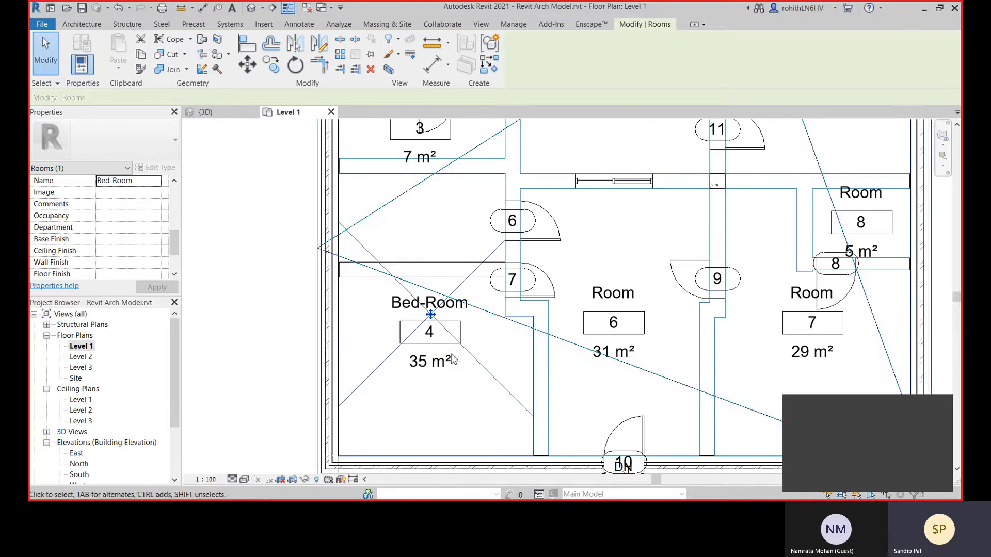
Step: Examine the names, numbers and areas on the room tags across the whole Level 1 plan
scroll(435, 245, down, 4)
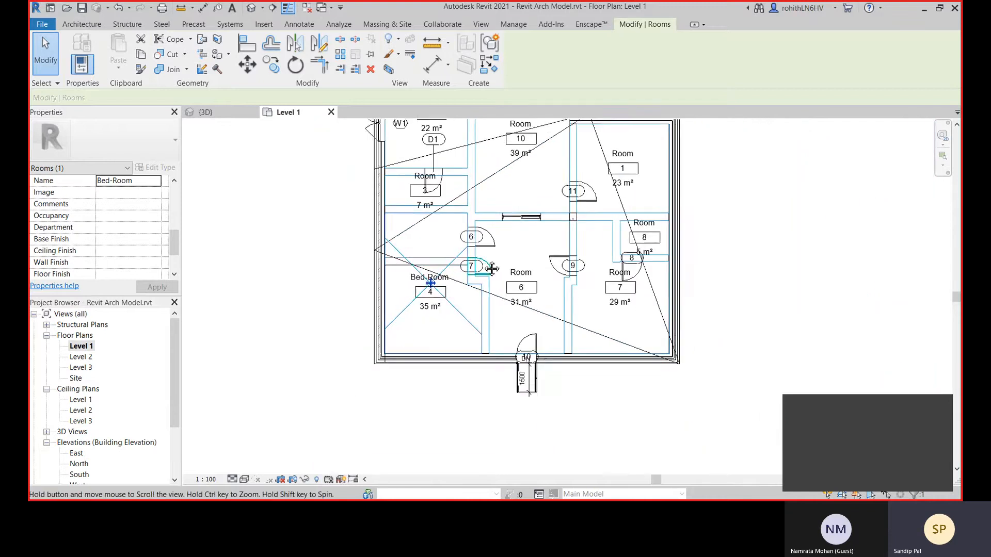
middle_drag(496, 232, 518, 298)
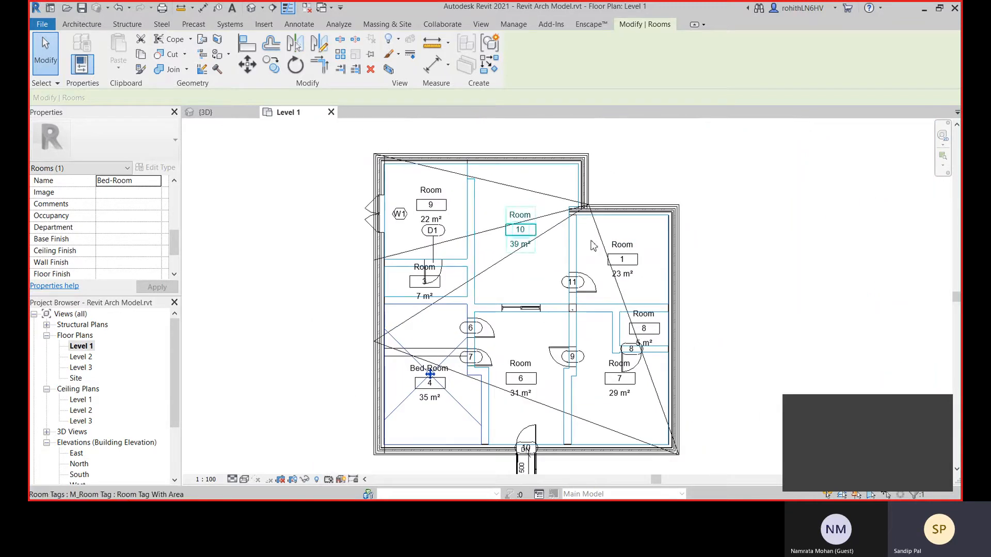
middle_drag(605, 312, 594, 272)
scroll(587, 320, down, 3)
middle_drag(708, 242, 686, 263)
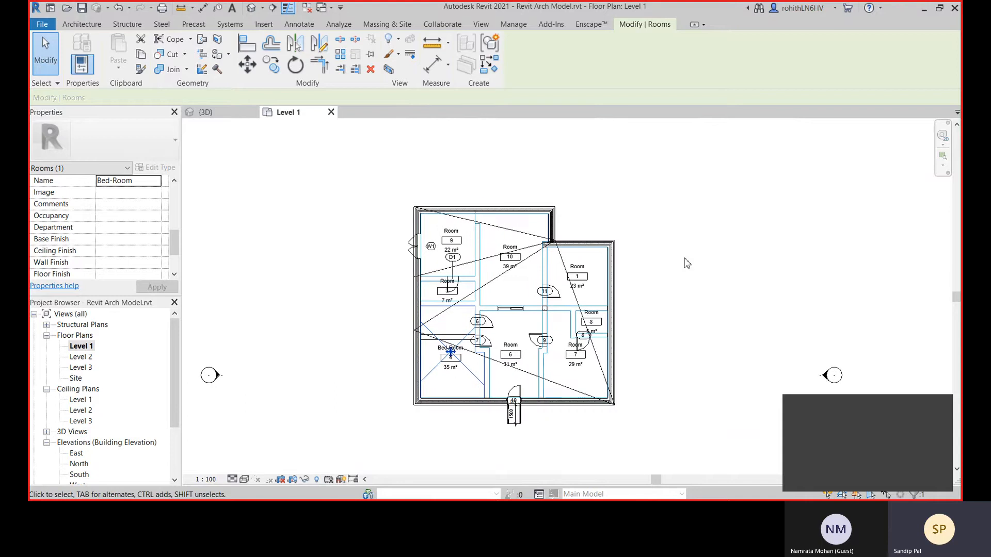
click(695, 297)
middle_drag(444, 323, 387, 330)
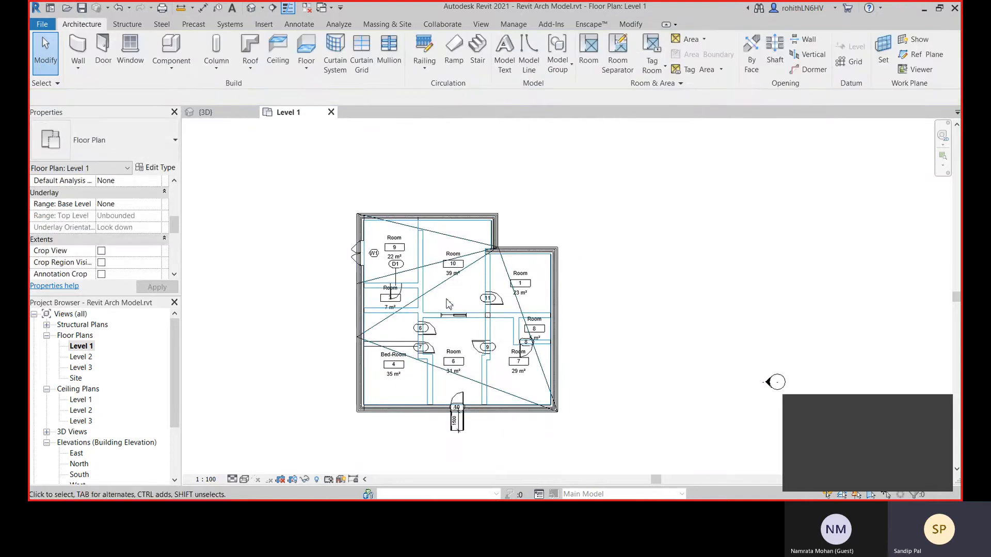
scroll(392, 261, up, 4)
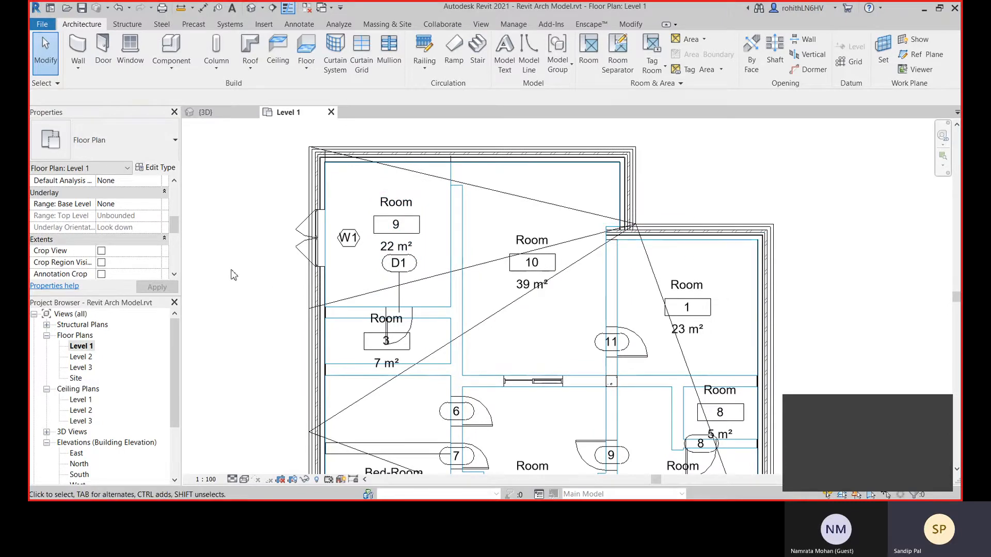
Step: Change room 9's tag to the Room Tag With Volume type
click(411, 250)
click(103, 139)
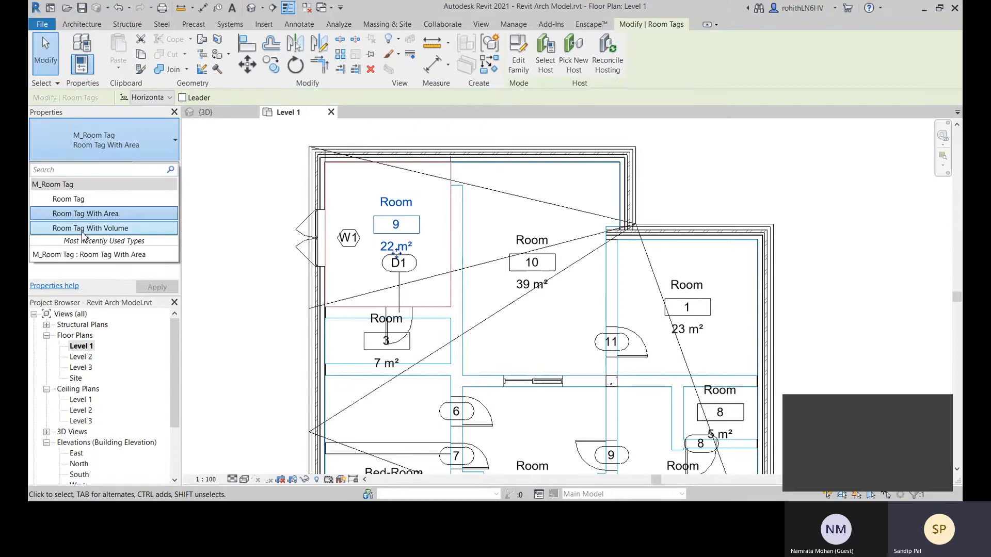
click(90, 228)
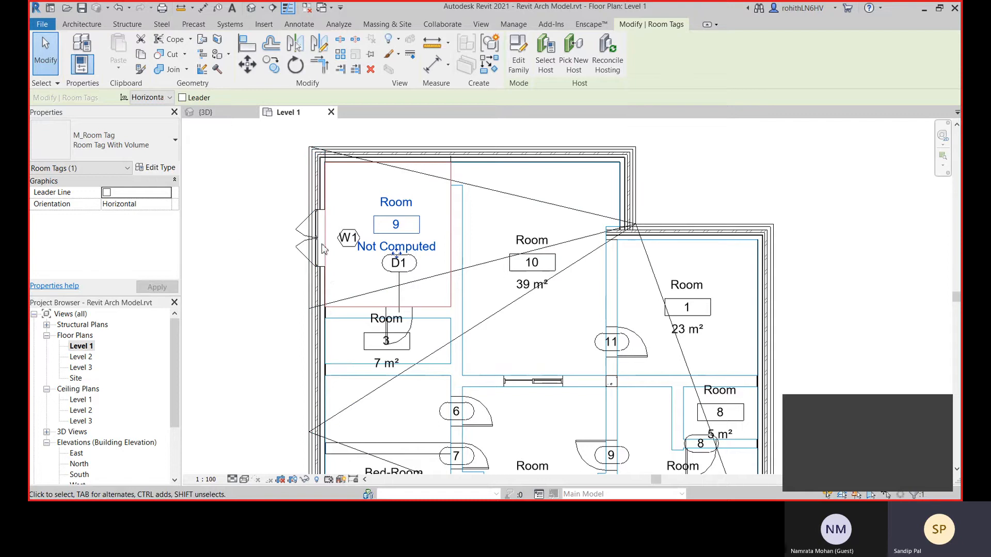
click(224, 247)
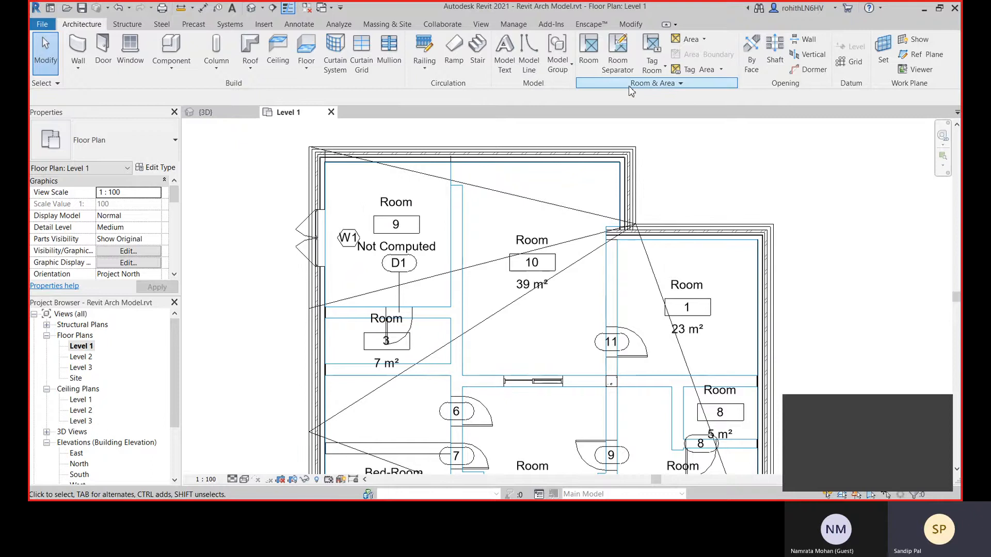
Step: Review the Area and Volume Computations options for volume and room area, and close them without changes
click(681, 85)
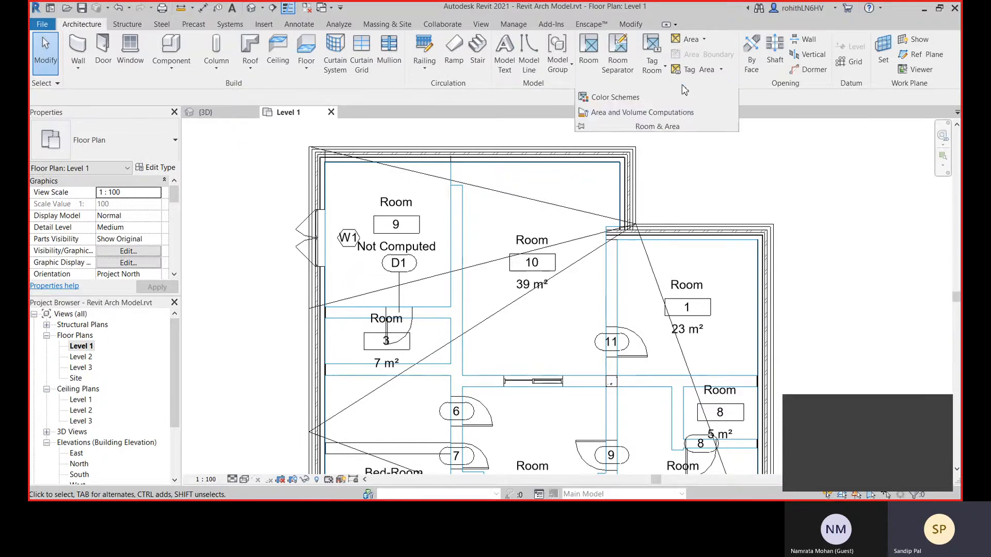
click(655, 114)
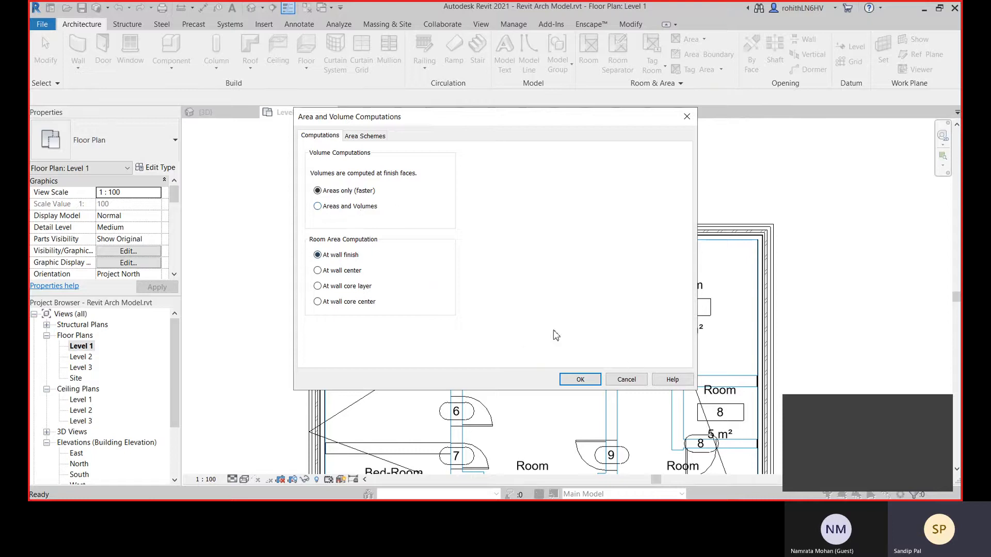
drag(527, 121, 506, 98)
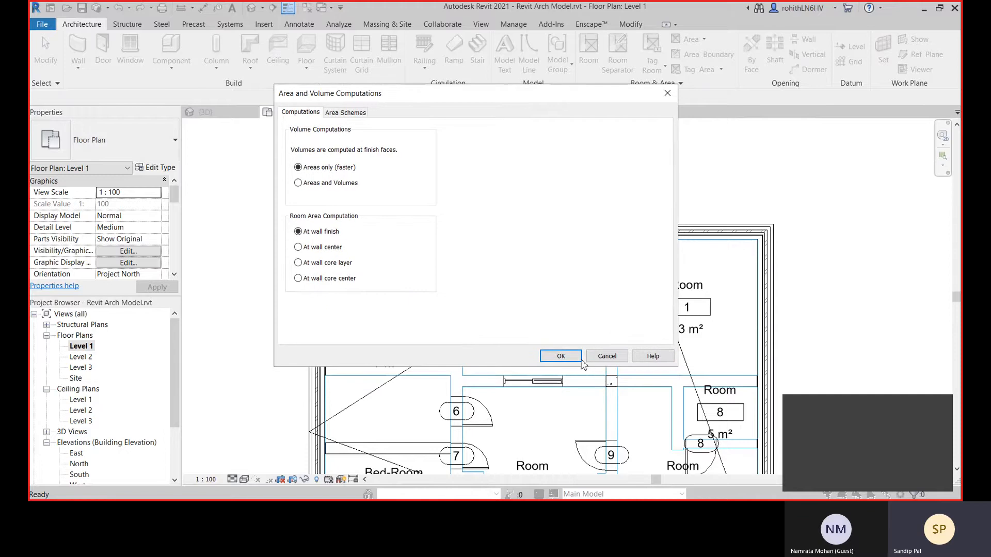
click(604, 357)
middle_drag(659, 364, 691, 352)
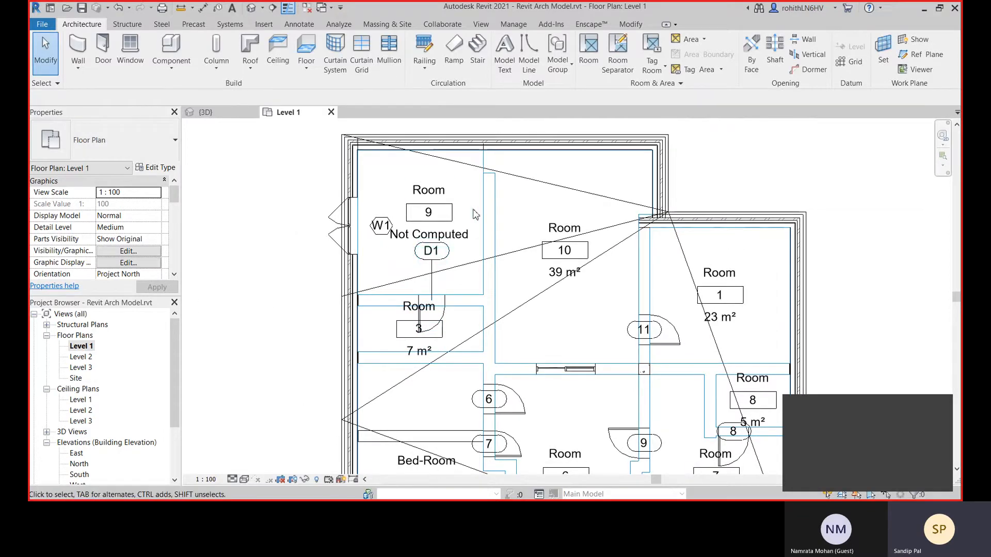
Step: Switch room 9's tag back to the Room Tag With Area type
click(448, 207)
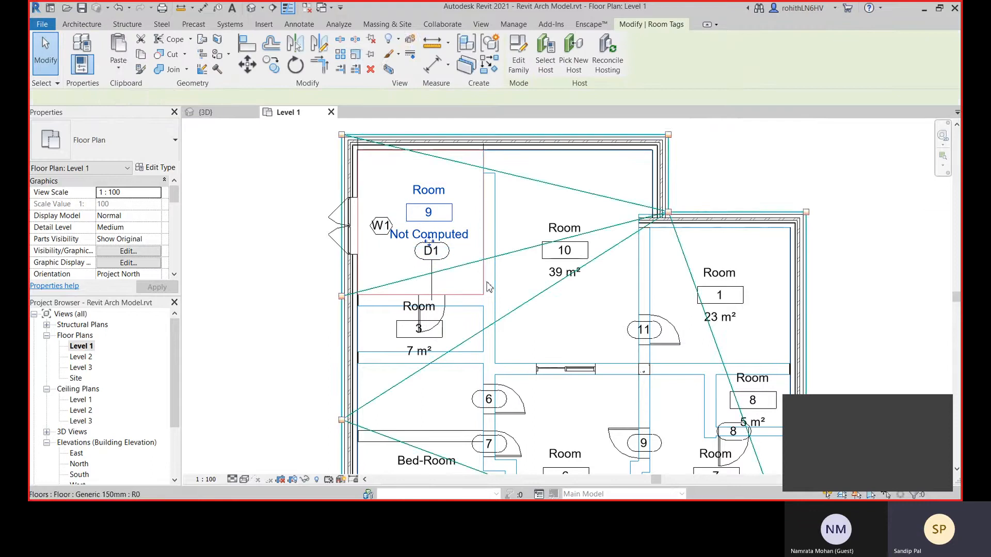
click(111, 141)
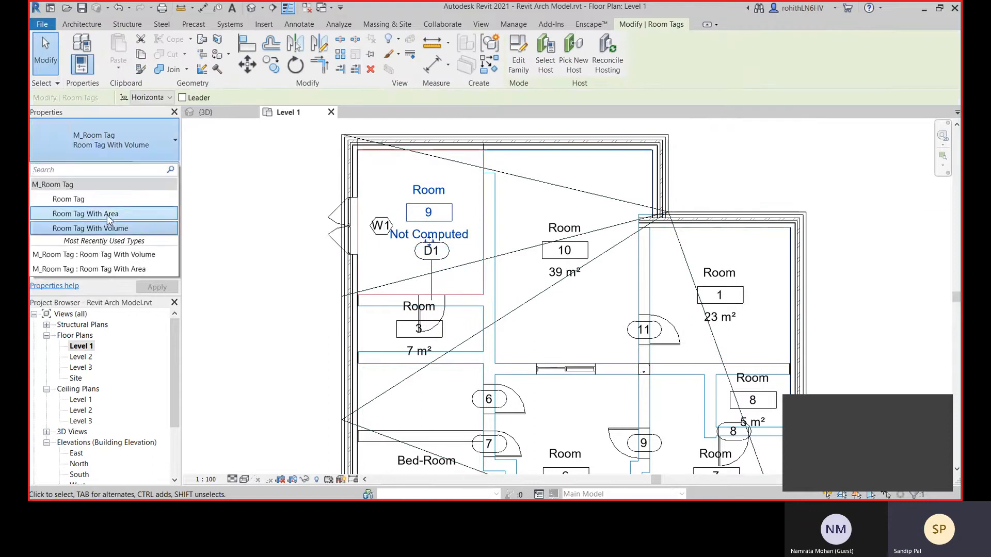
click(107, 214)
click(288, 288)
middle_drag(602, 231, 597, 223)
Step: Delete the tag of room 9 while keeping the room, and dismiss the warning
click(437, 227)
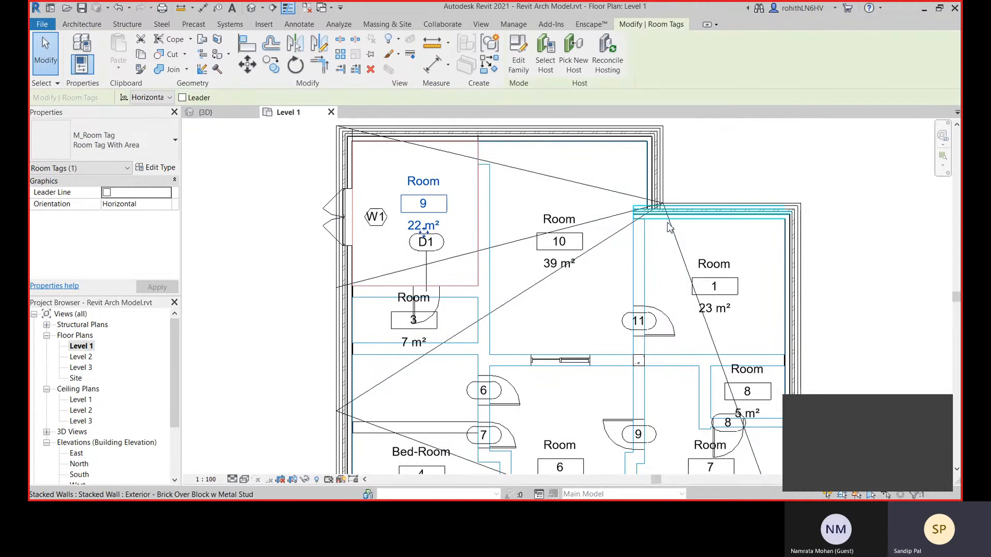
key(Delete)
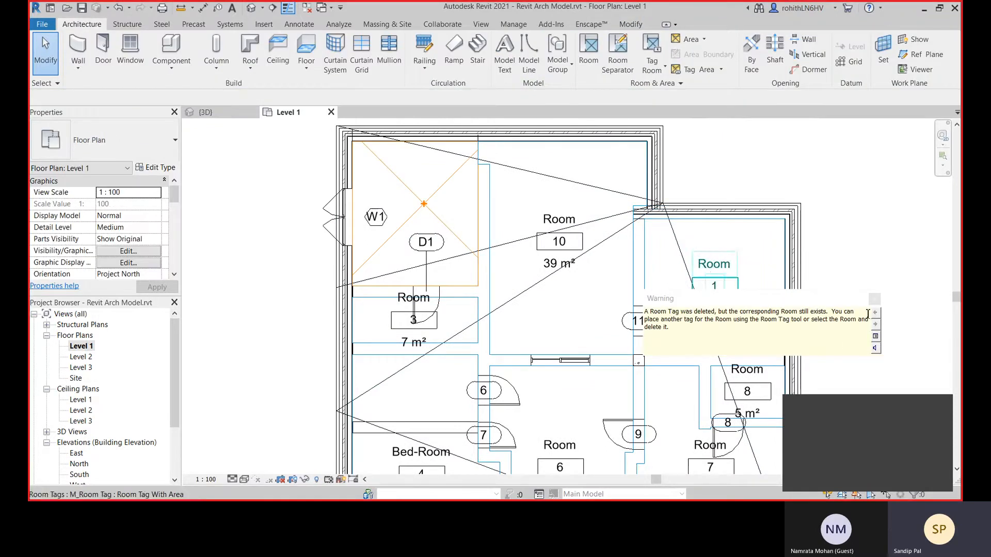
click(874, 299)
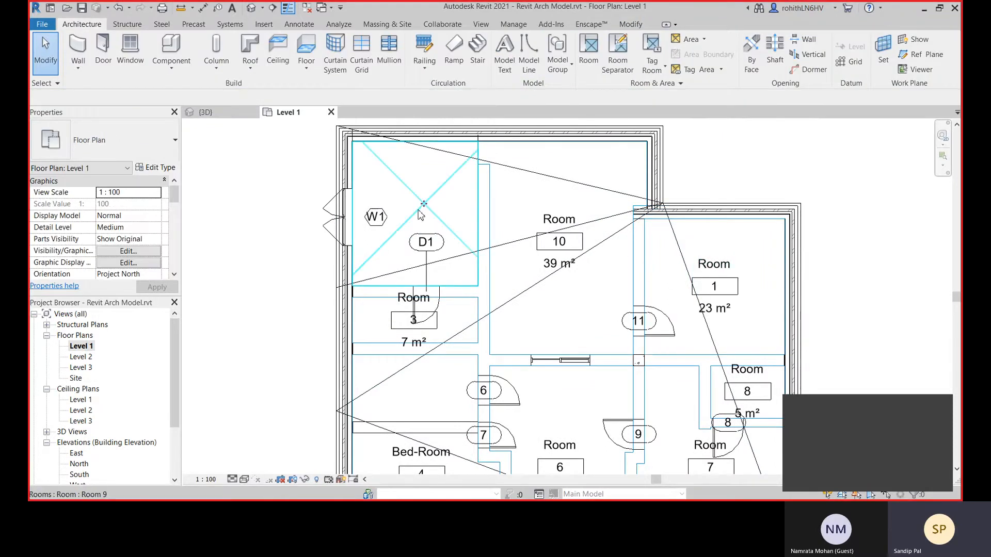
click(420, 209)
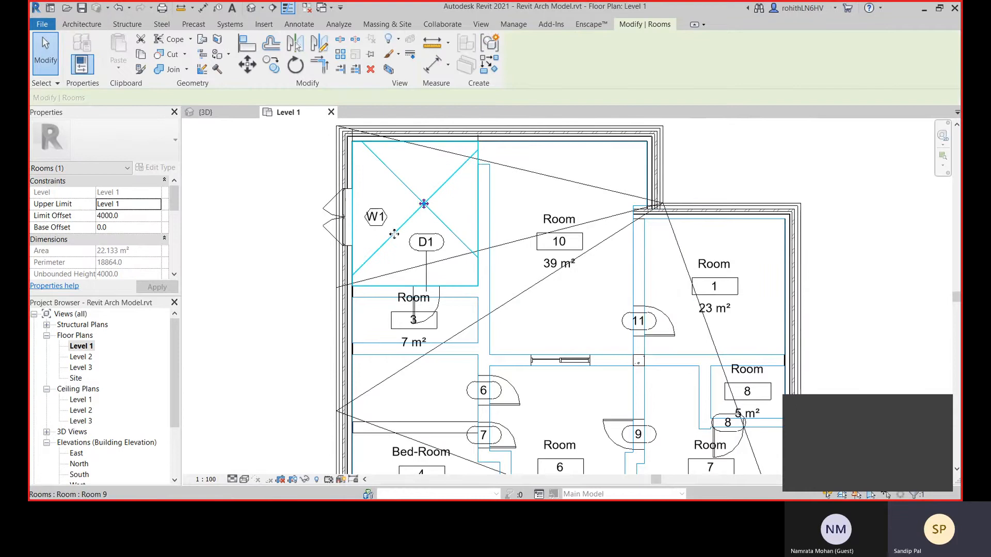
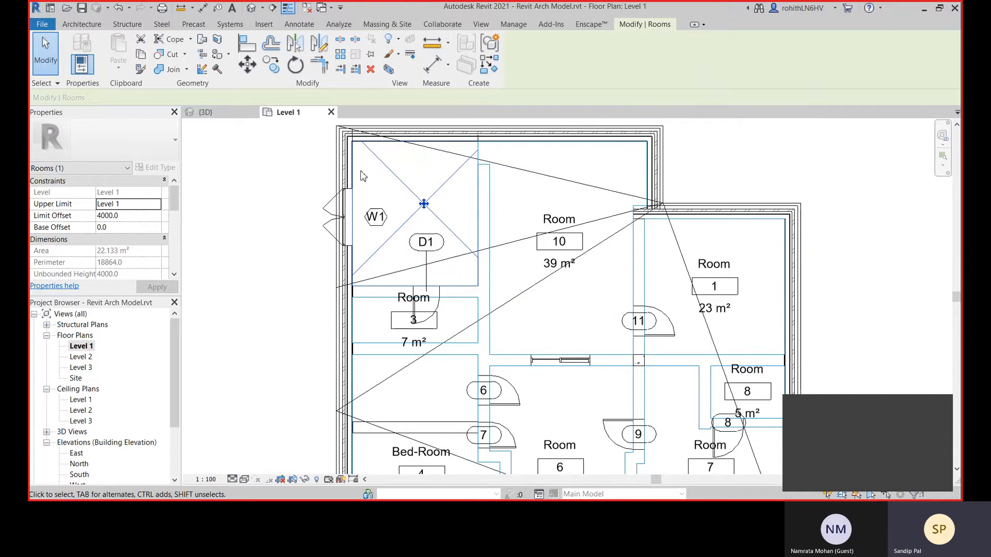
click(248, 229)
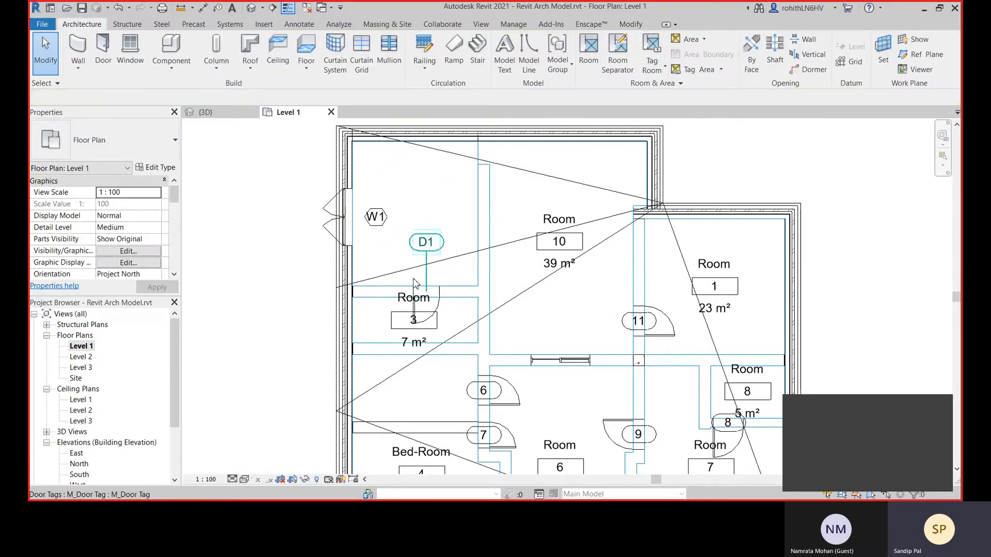
click(651, 65)
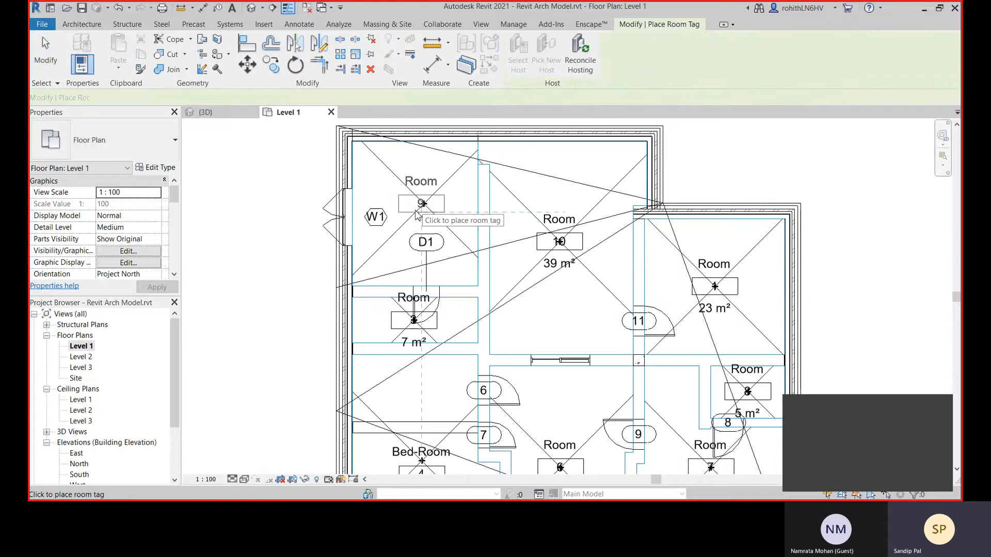
key(Escape)
key(Escape)
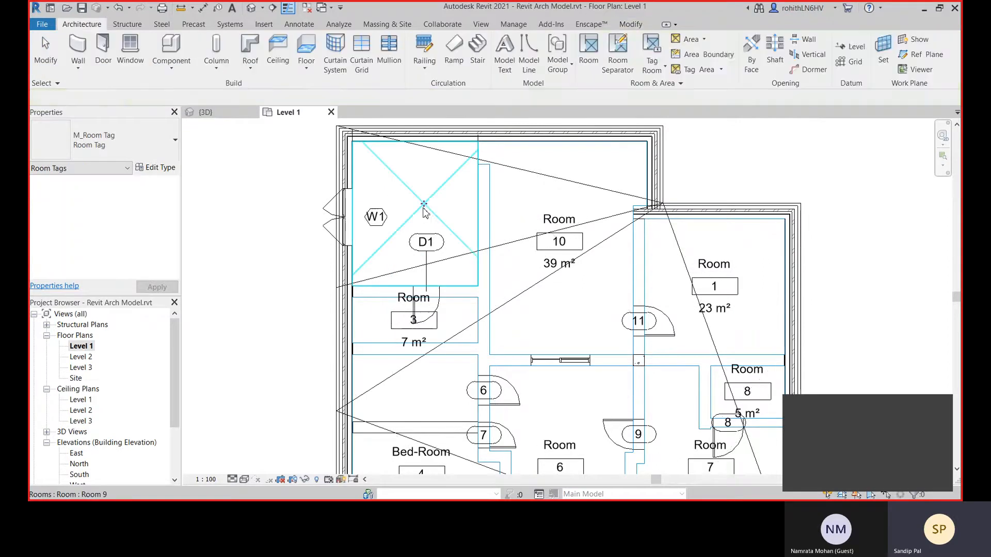
Step: Delete the untagged room 9 from the upper-left space beside window W1
click(432, 216)
key(Delete)
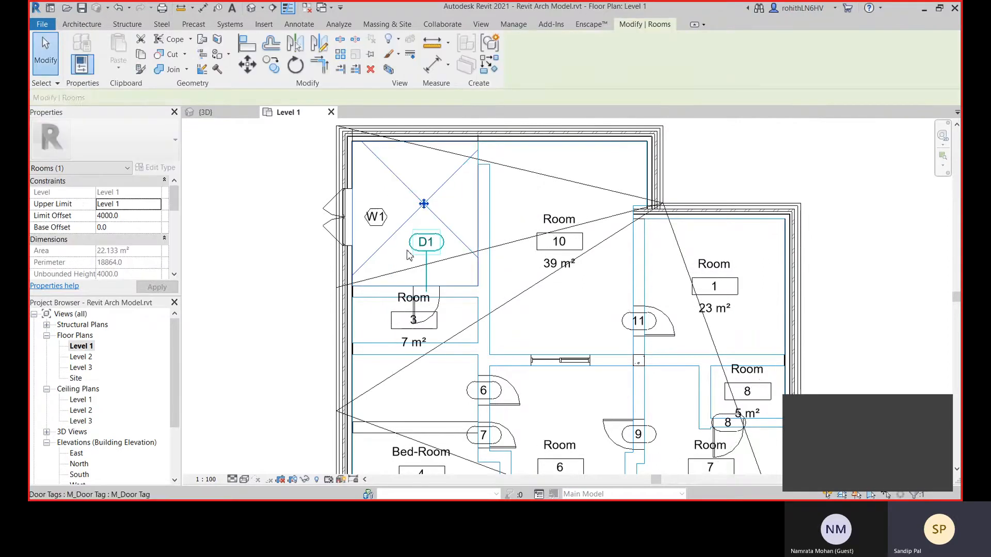
key(Escape)
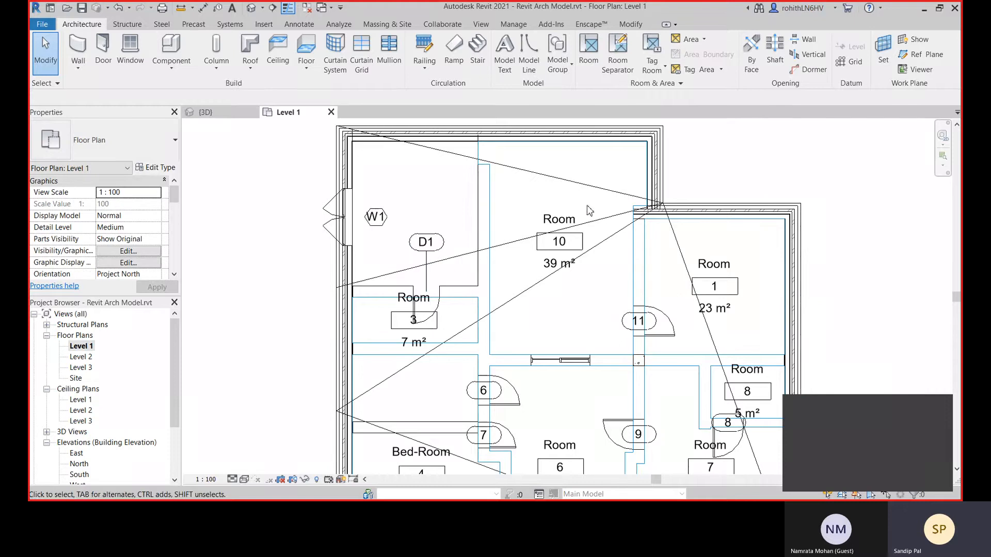
Step: Place a new room without a tag in the upper-left space beside window W1, with Tag on Placement turned off and a 4000 offset
click(589, 57)
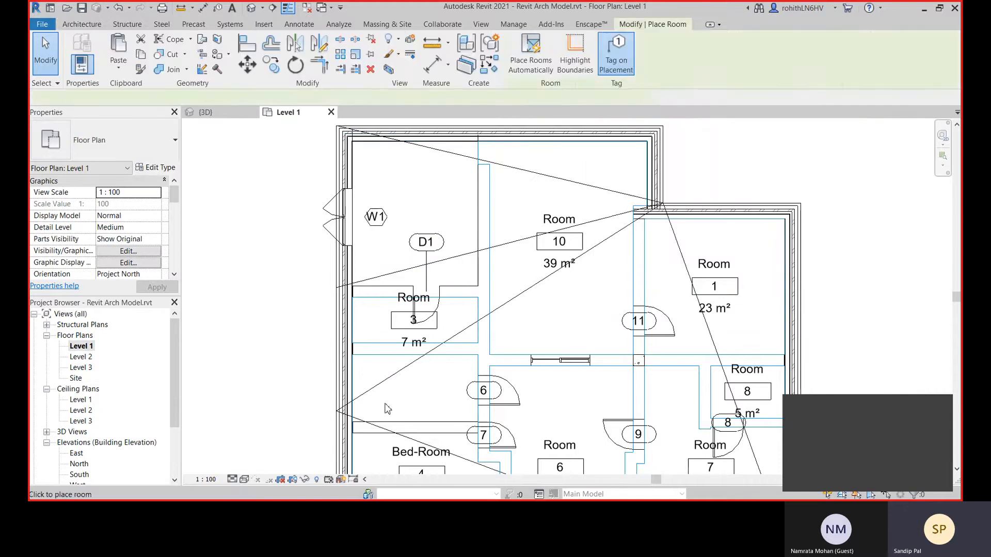
click(625, 60)
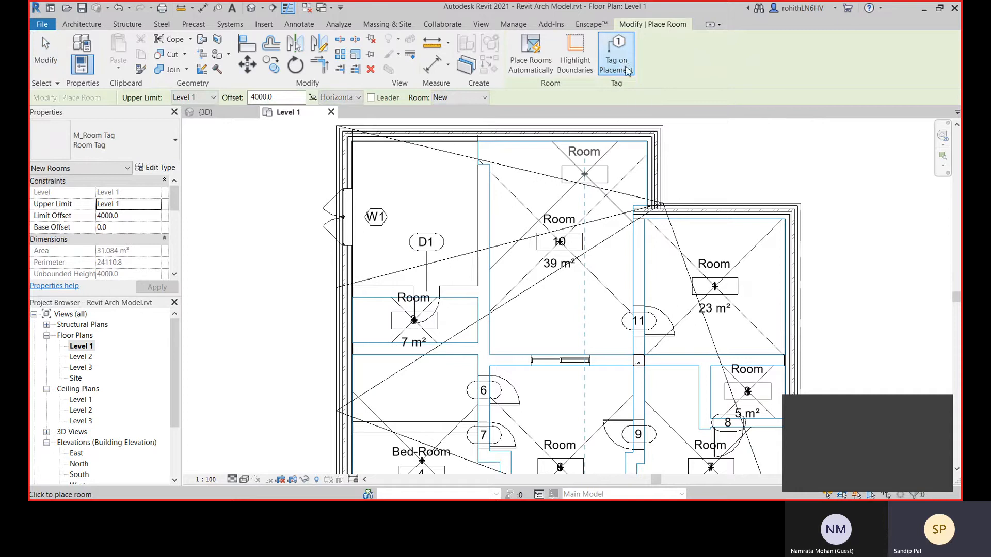
click(618, 67)
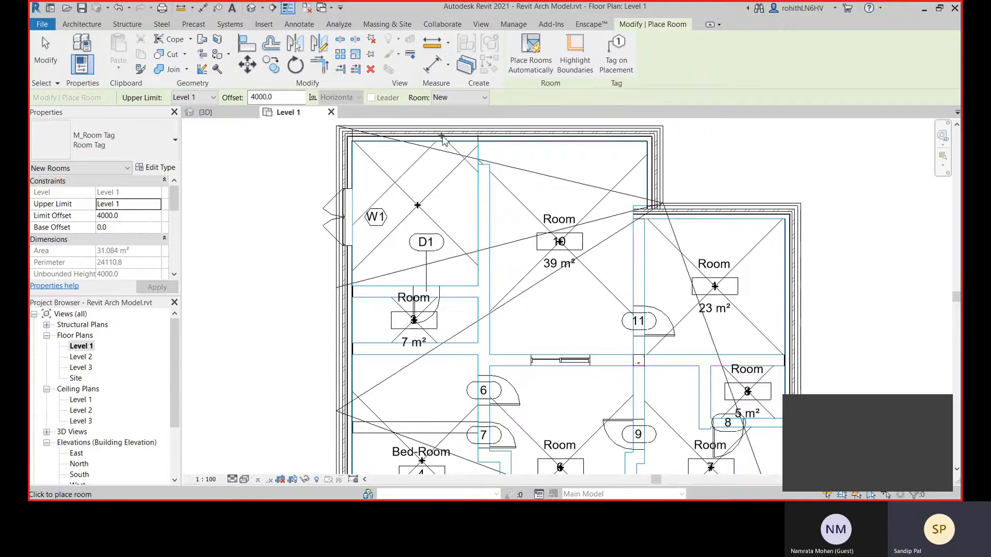
right_click(266, 199)
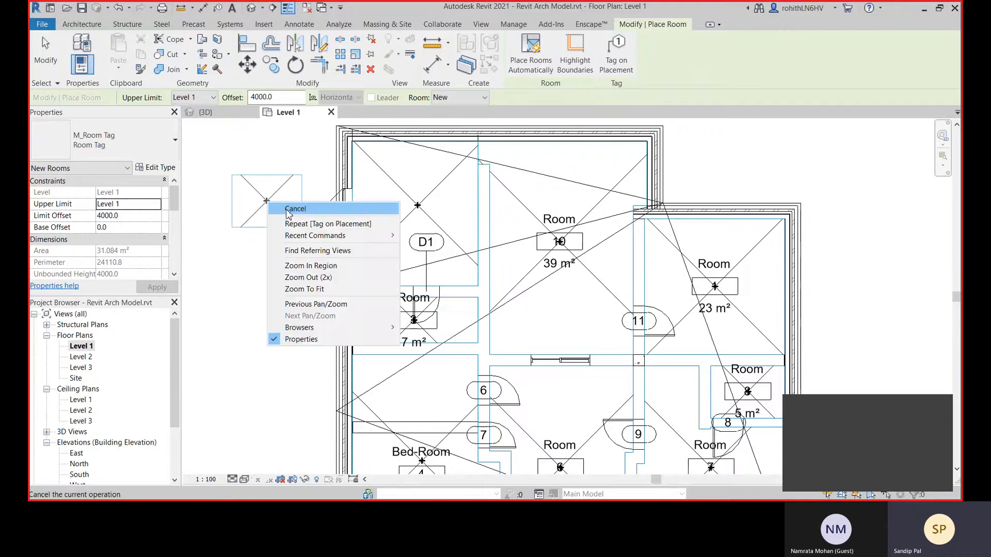
click(287, 206)
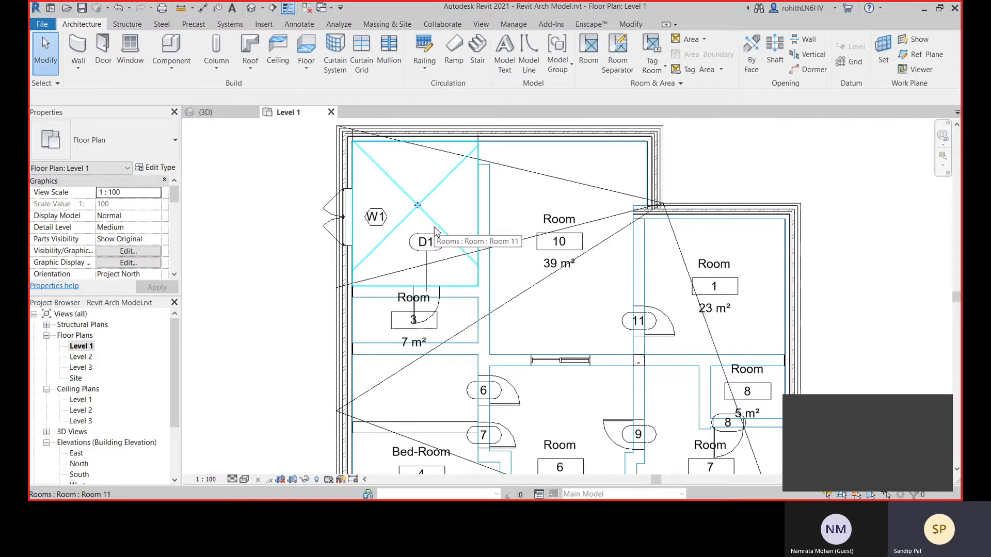
click(588, 61)
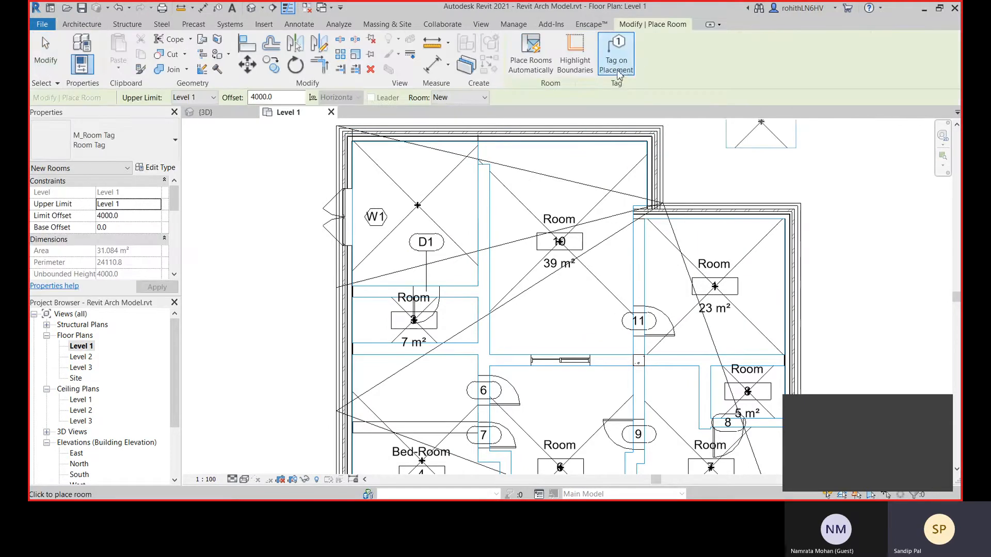
click(632, 68)
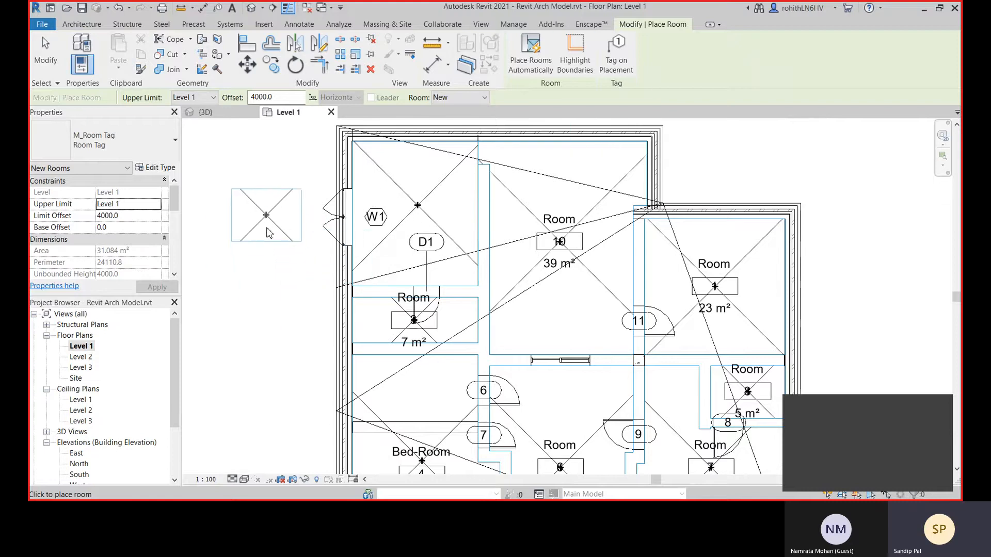
right_click(268, 171)
click(294, 177)
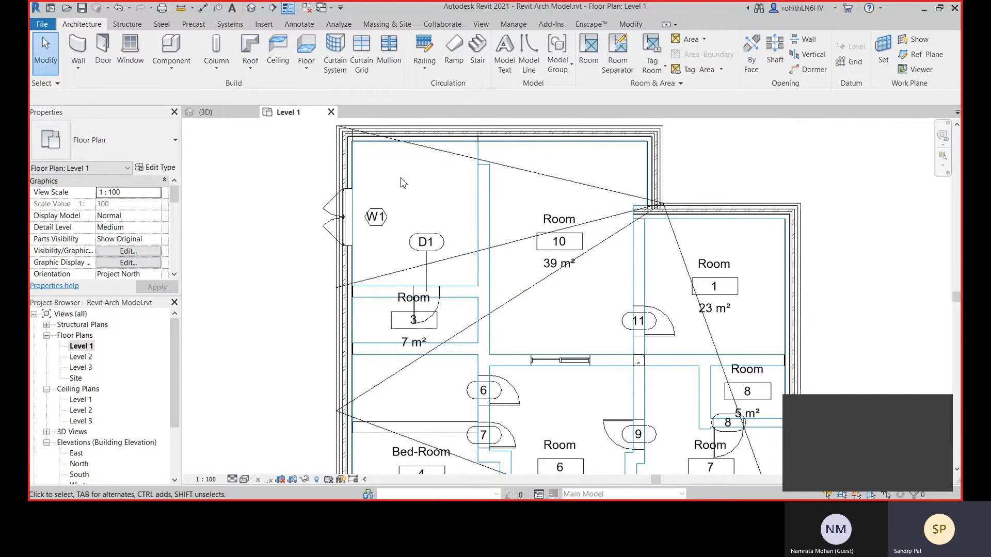
Step: Tag all untagged rooms in the current view with Tag All Not Tagged, using the M_Room Tag : Room Tag type
click(653, 71)
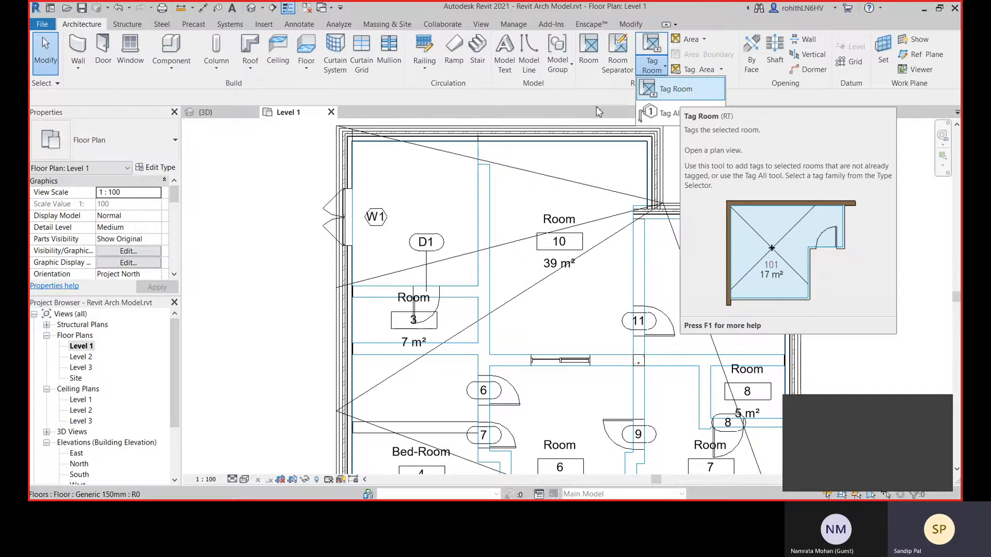
click(677, 116)
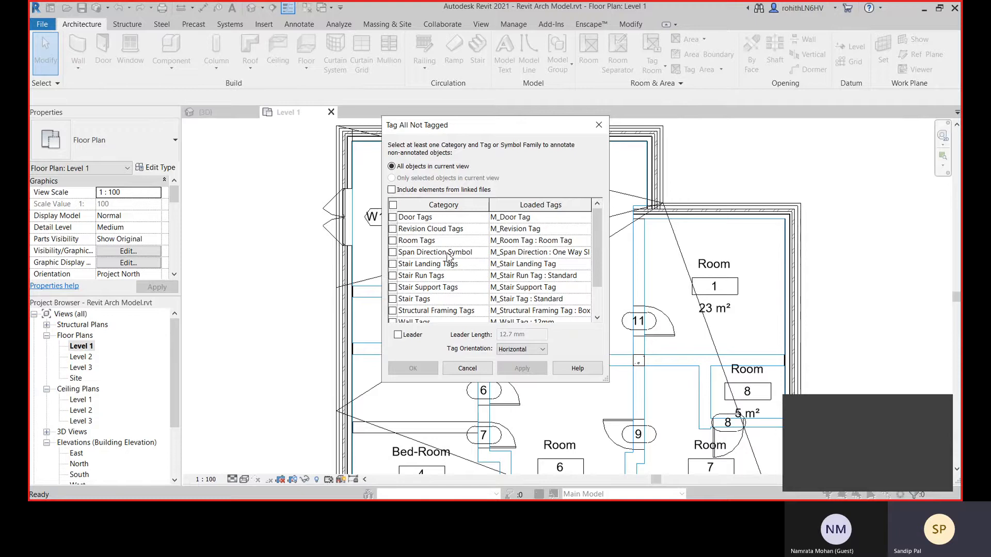
scroll(401, 246, down, 1)
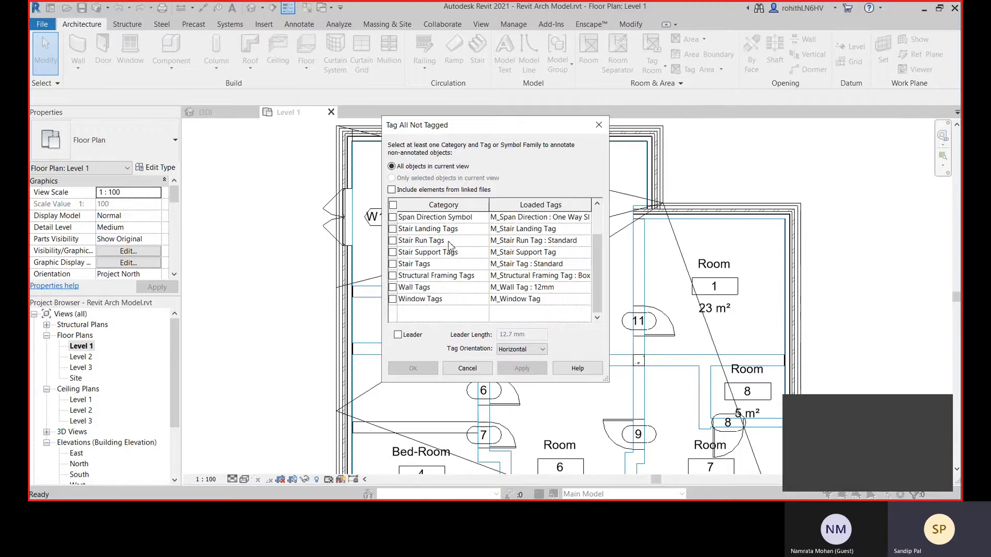
drag(478, 132, 590, 109)
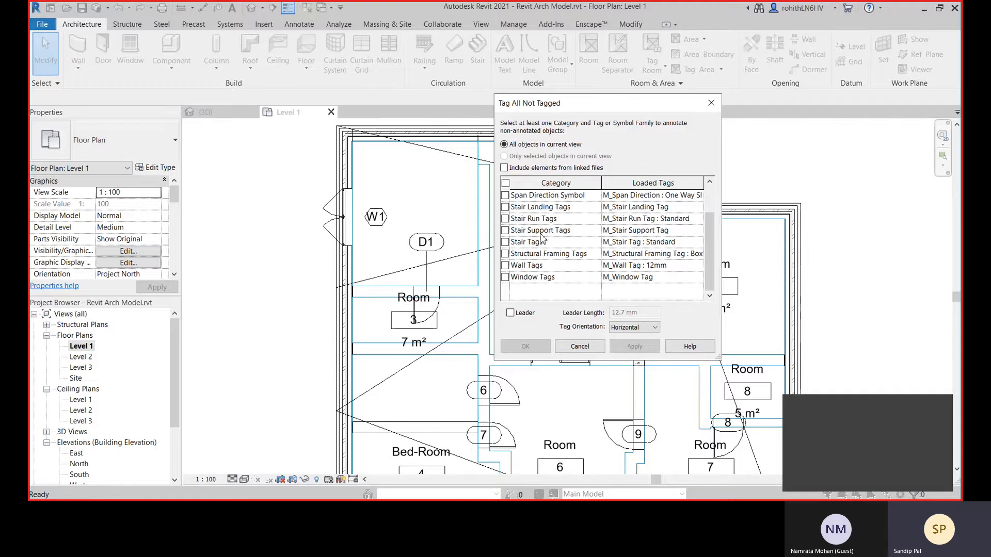
scroll(557, 243, up, 1)
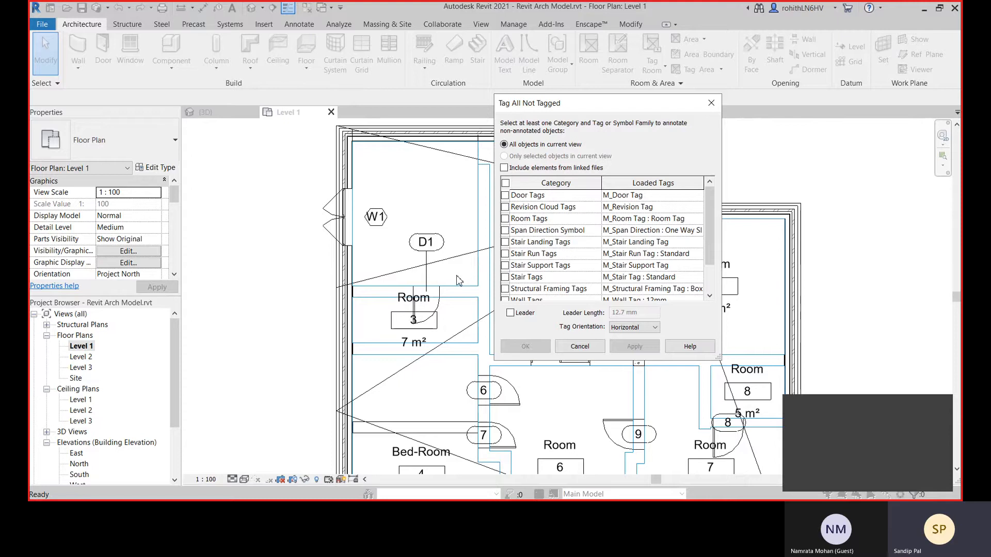
click(506, 220)
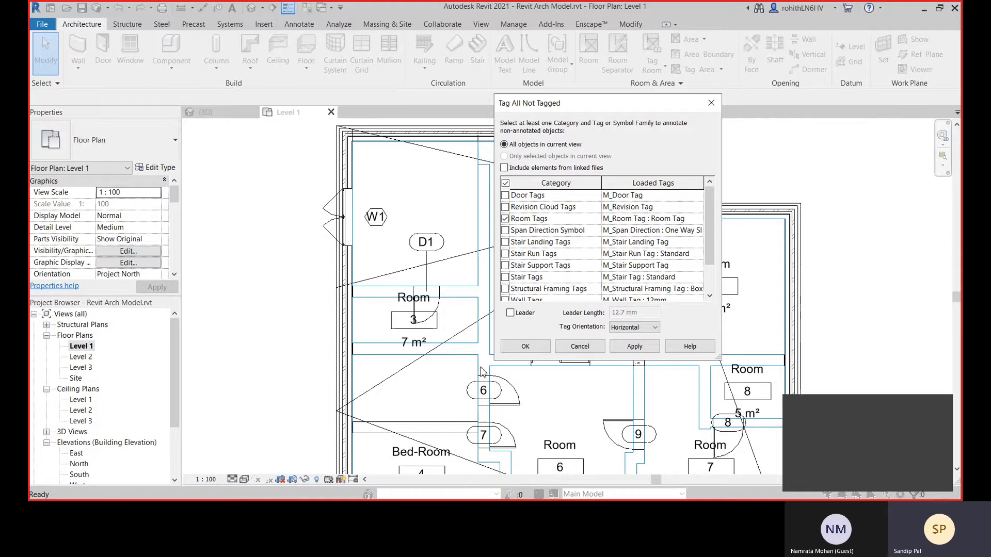
click(525, 347)
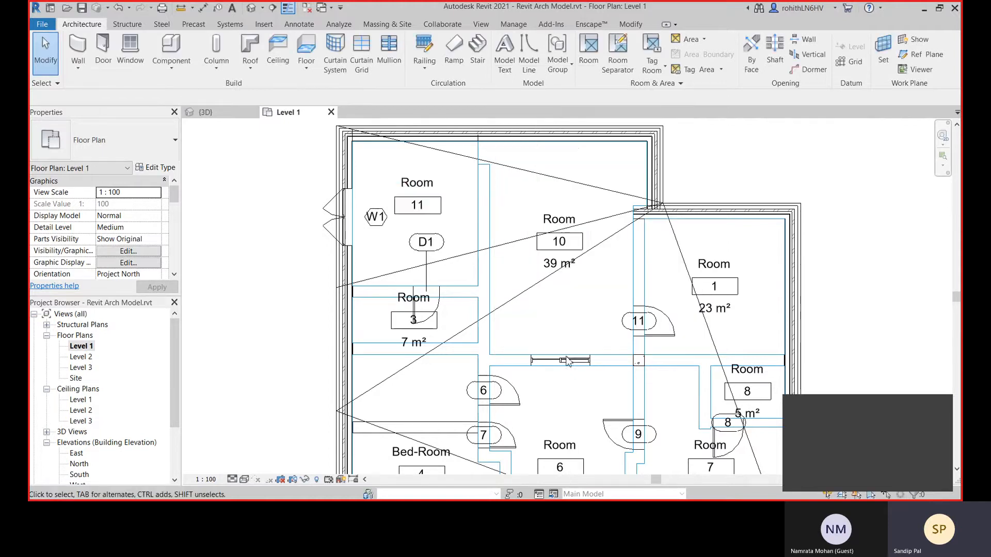
Step: Change room 11's tag to the Room Tag With Area type
scroll(477, 267, down, 4)
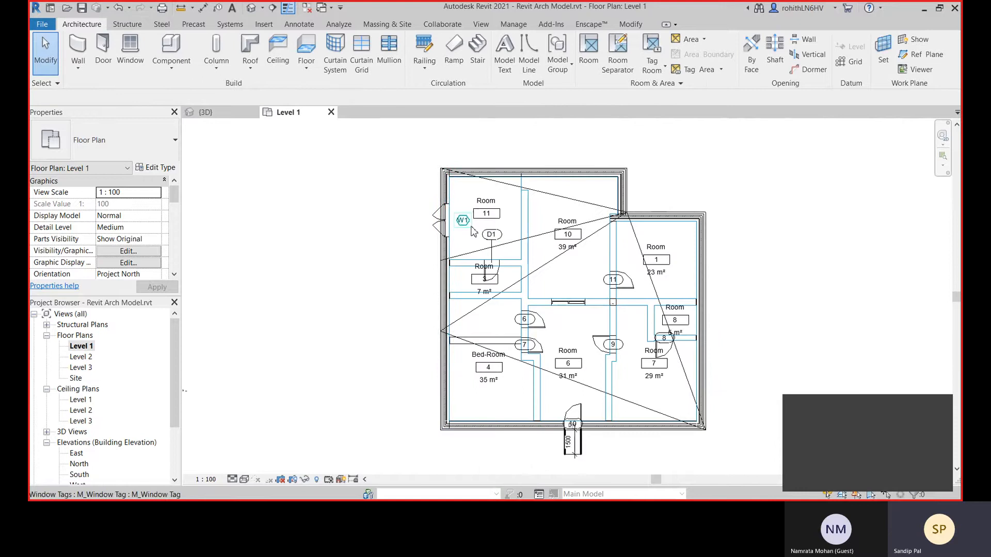
click(509, 208)
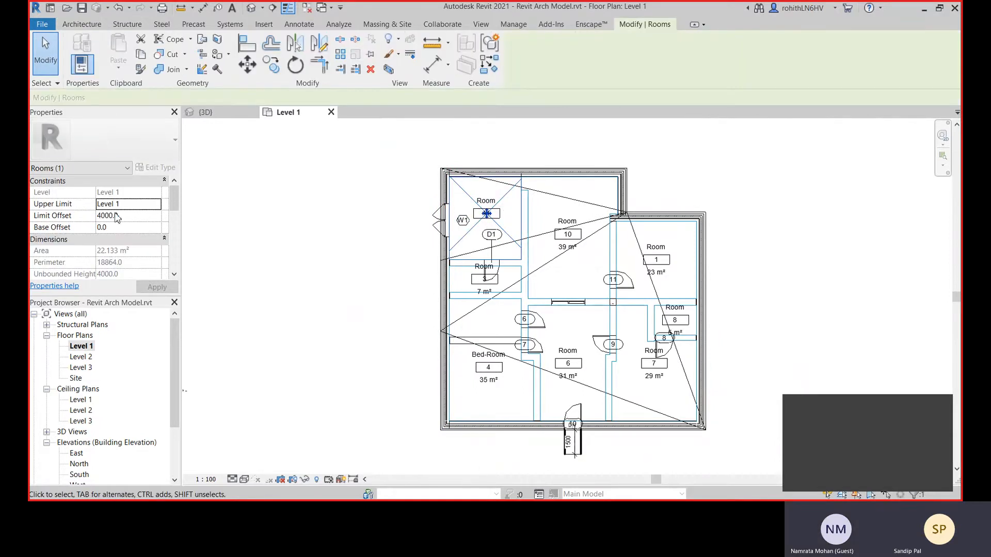
click(377, 220)
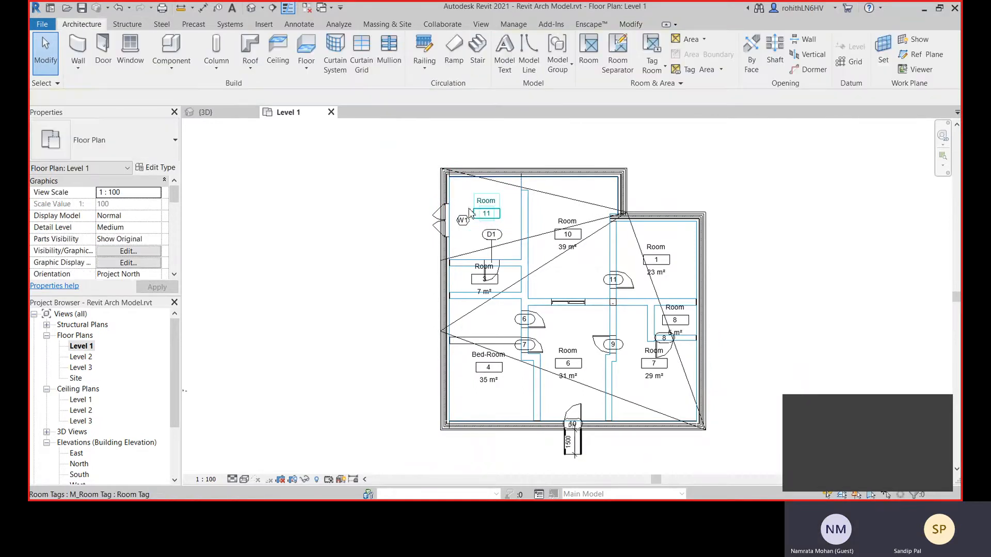
click(480, 206)
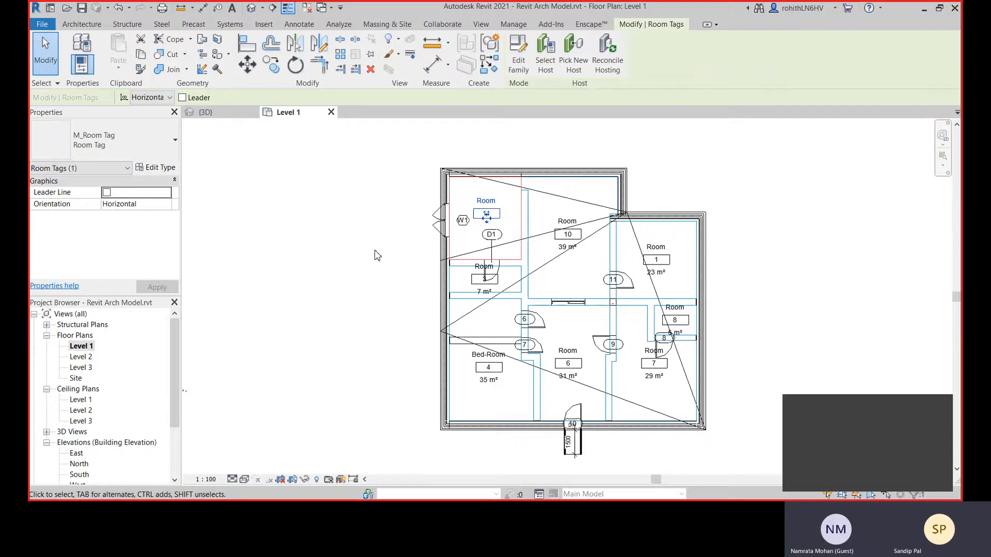
click(140, 150)
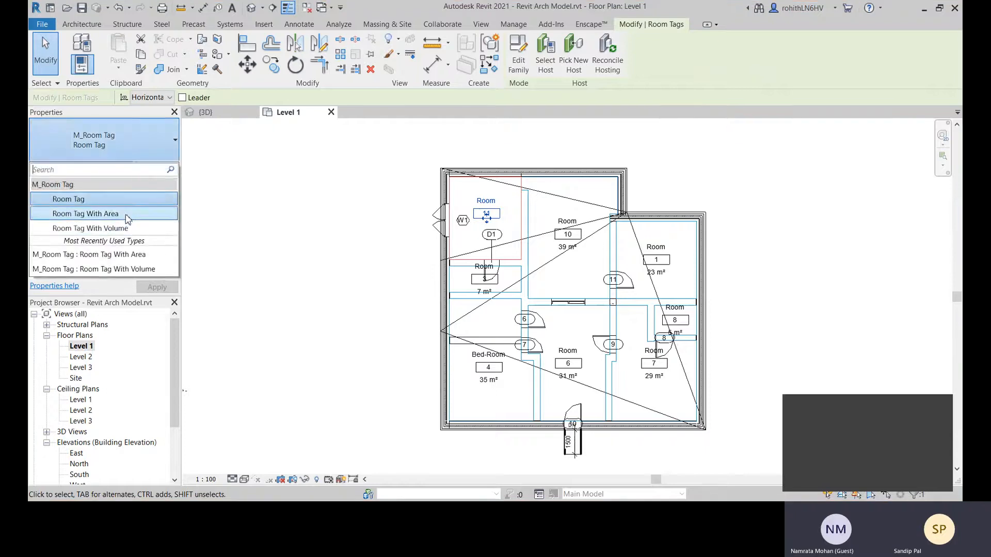
click(127, 216)
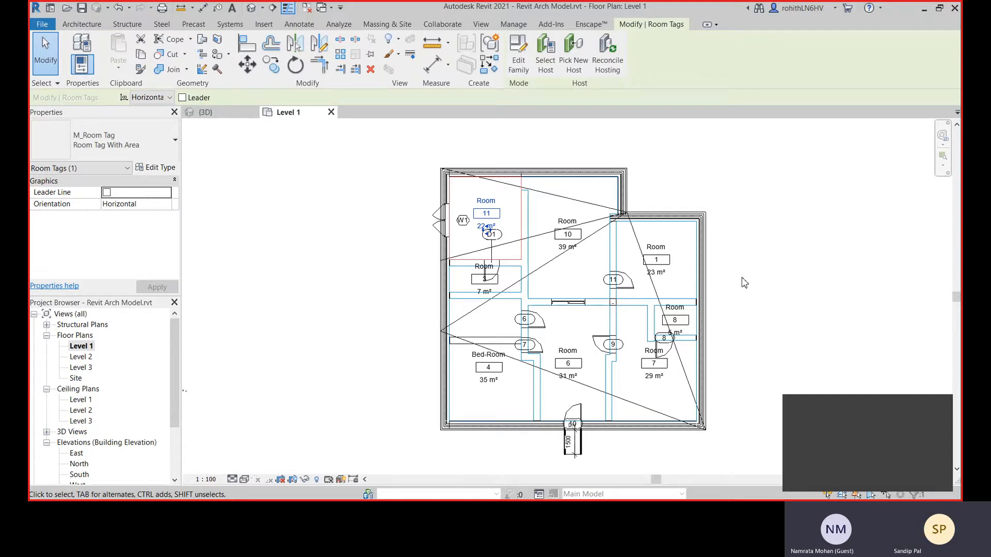
click(767, 203)
middle_drag(544, 232, 544, 220)
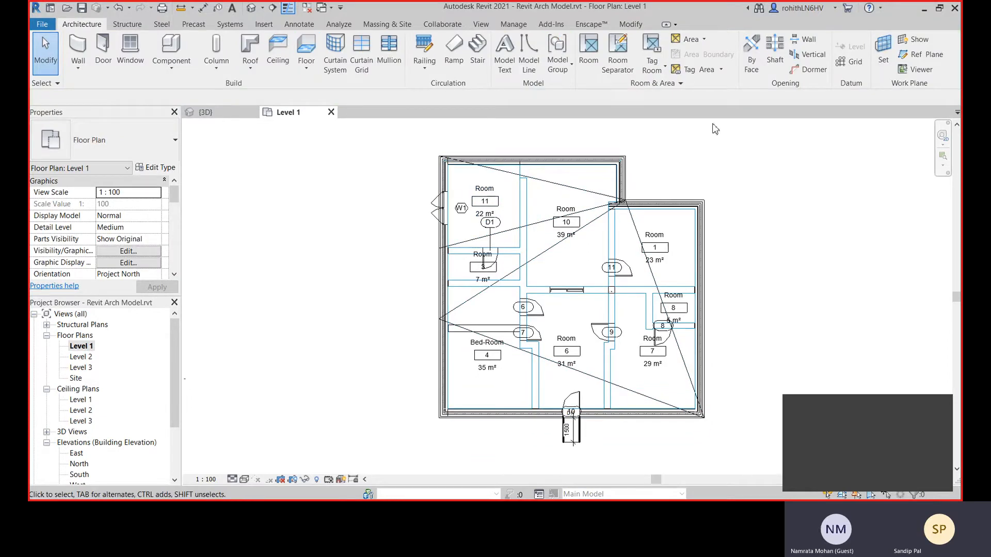
click(664, 67)
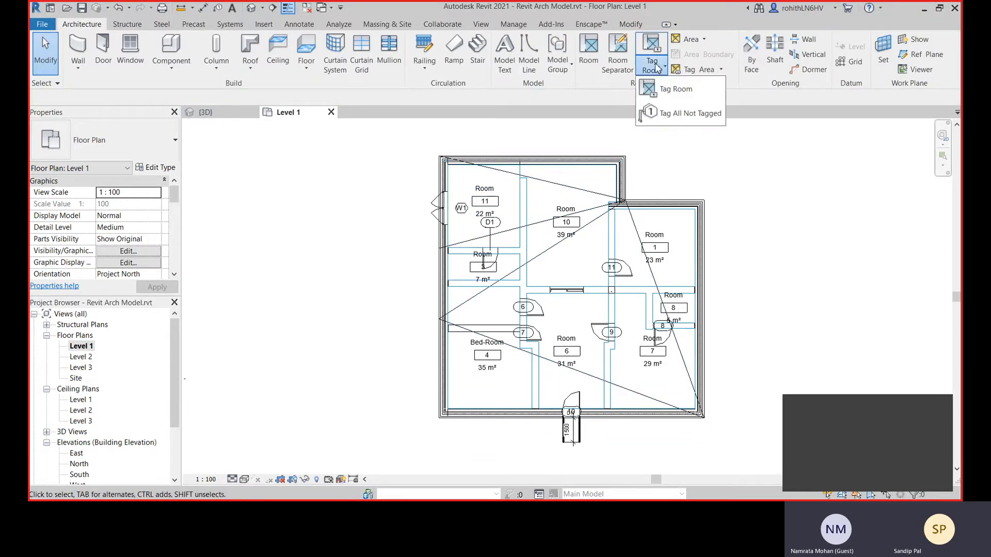
click(669, 114)
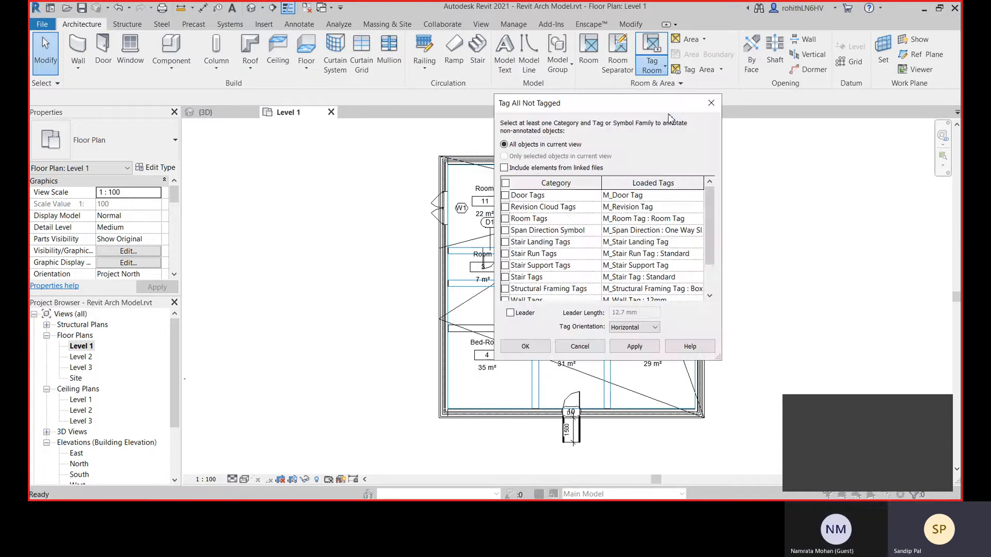
key(Escape)
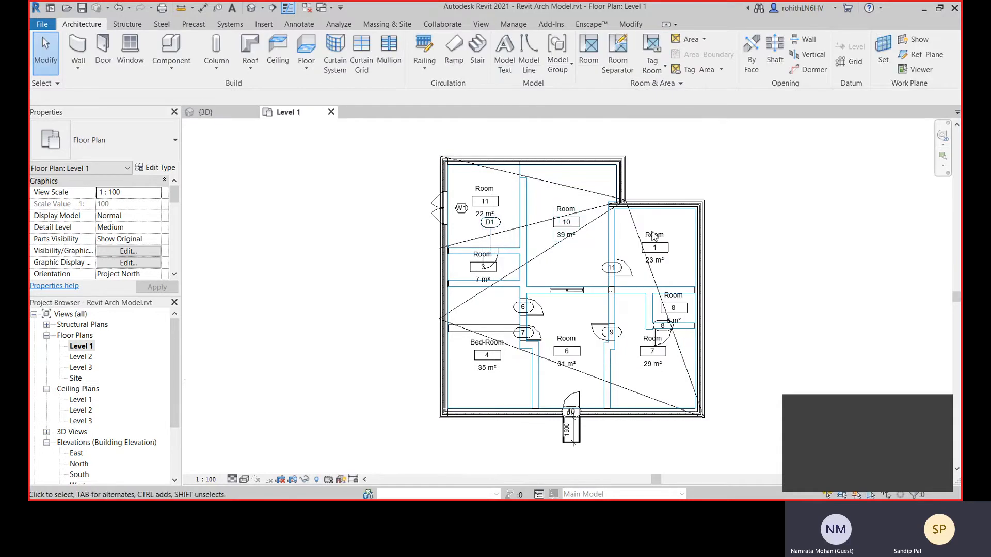
middle_drag(658, 231, 655, 226)
middle_drag(556, 214, 548, 218)
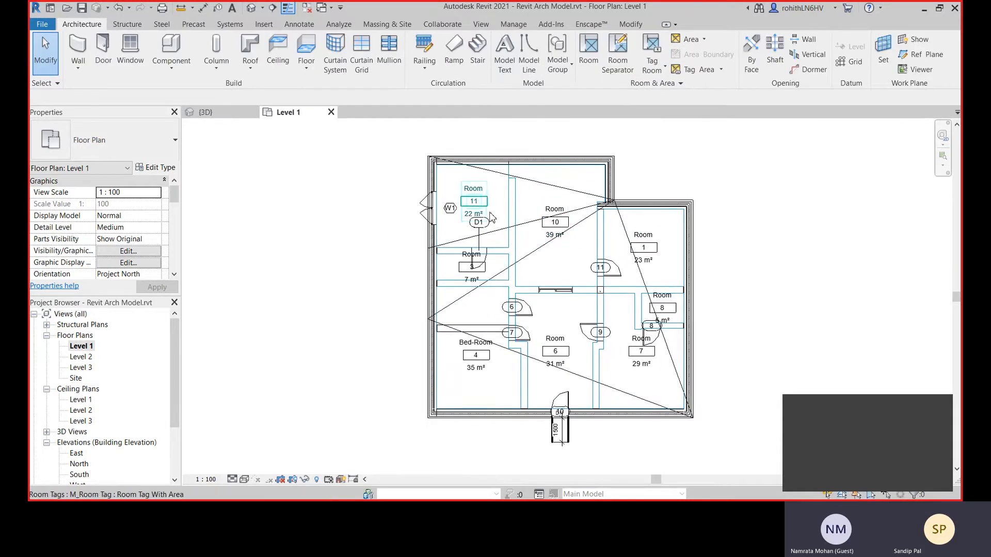
click(588, 54)
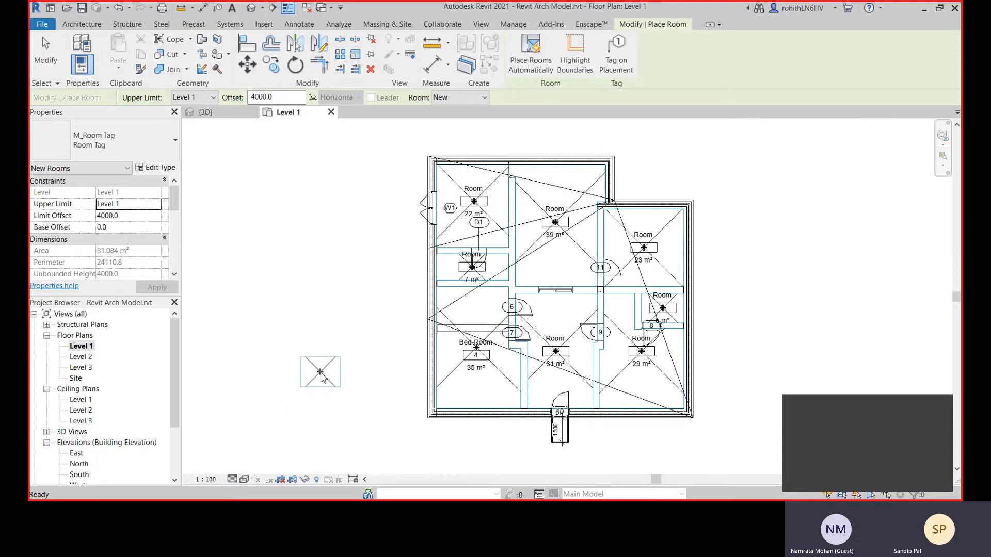
key(Escape)
key(Escape)
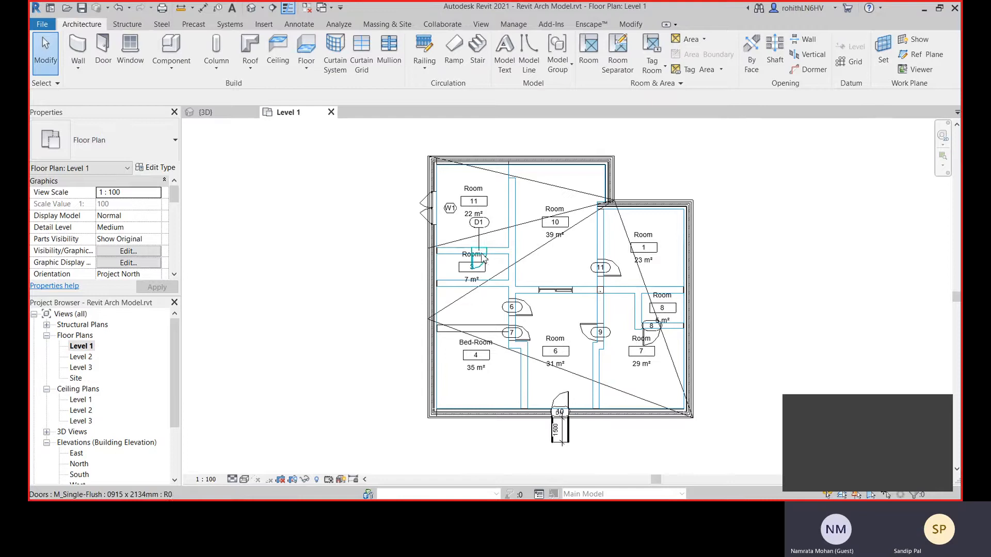
Step: Select the entire Level 1 floor plan and filter the selection to Room Tags only to inspect their shared tag type
scroll(481, 252, up, 1)
click(482, 218)
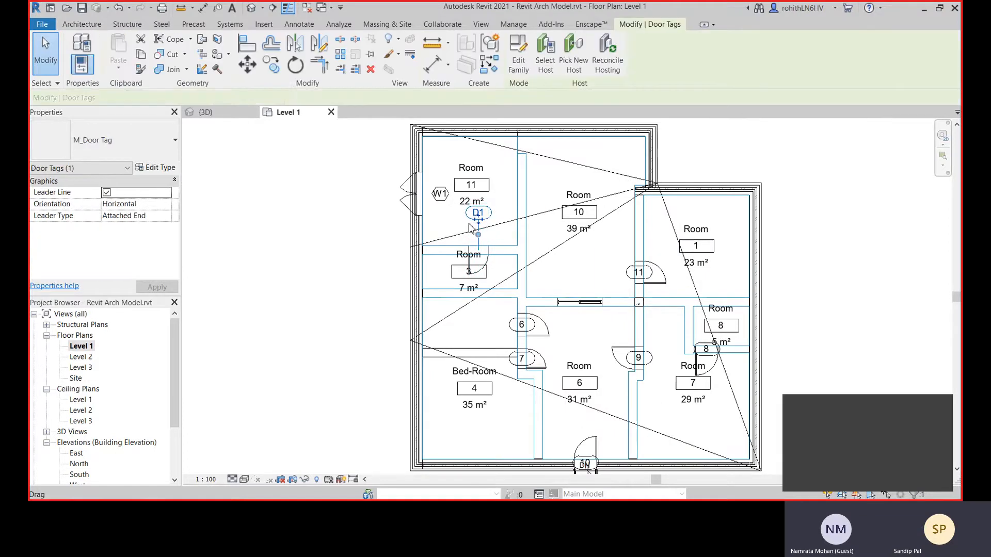
scroll(356, 255, down, 2)
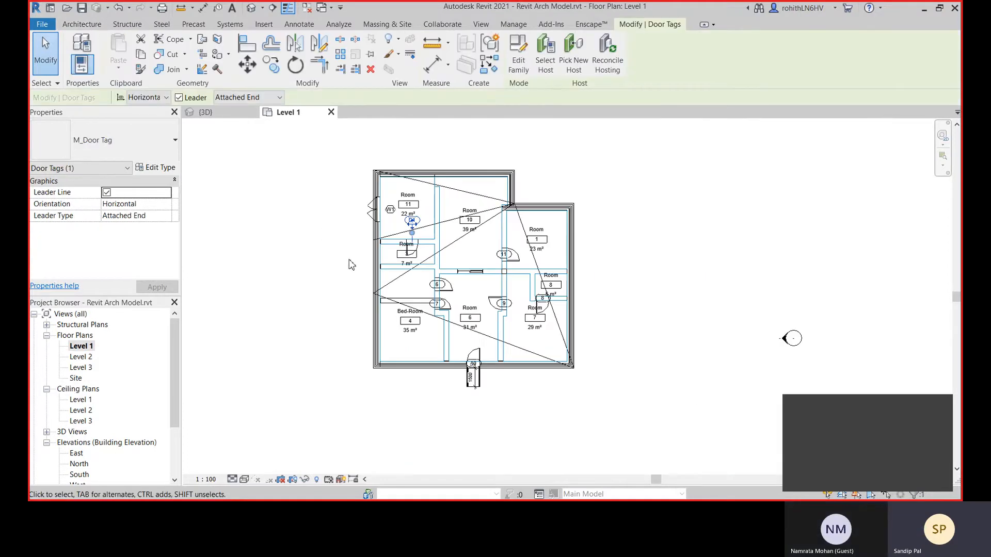
drag(282, 132, 676, 402)
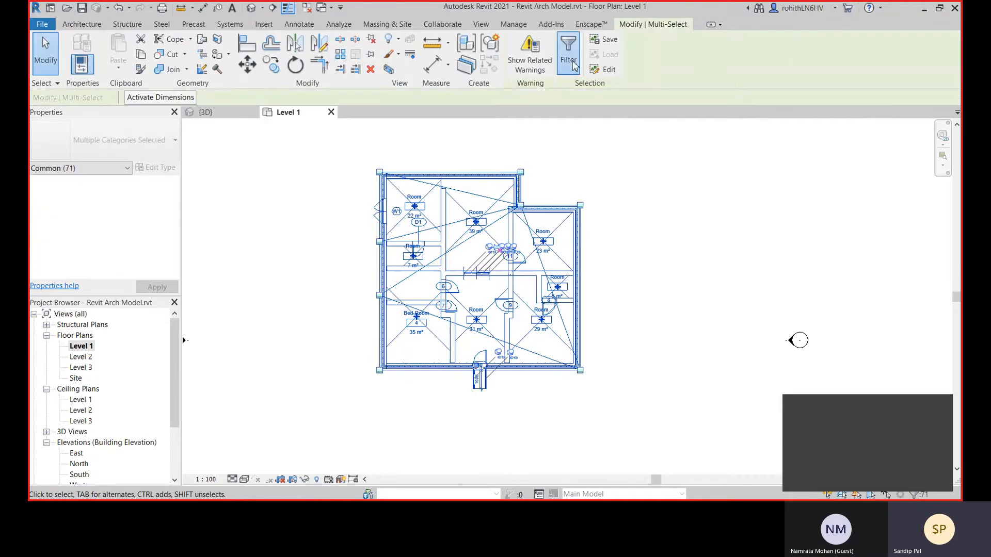
click(568, 52)
click(553, 203)
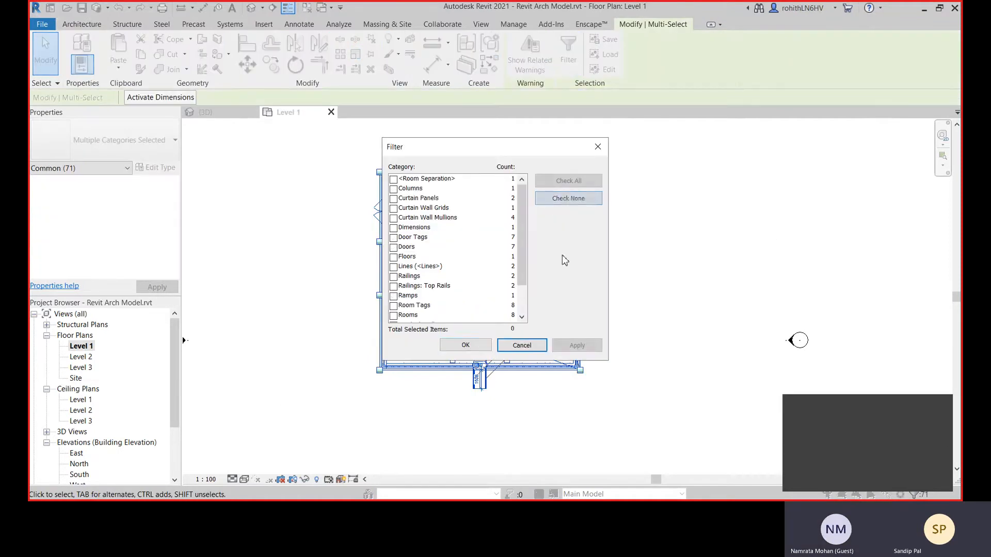
click(394, 306)
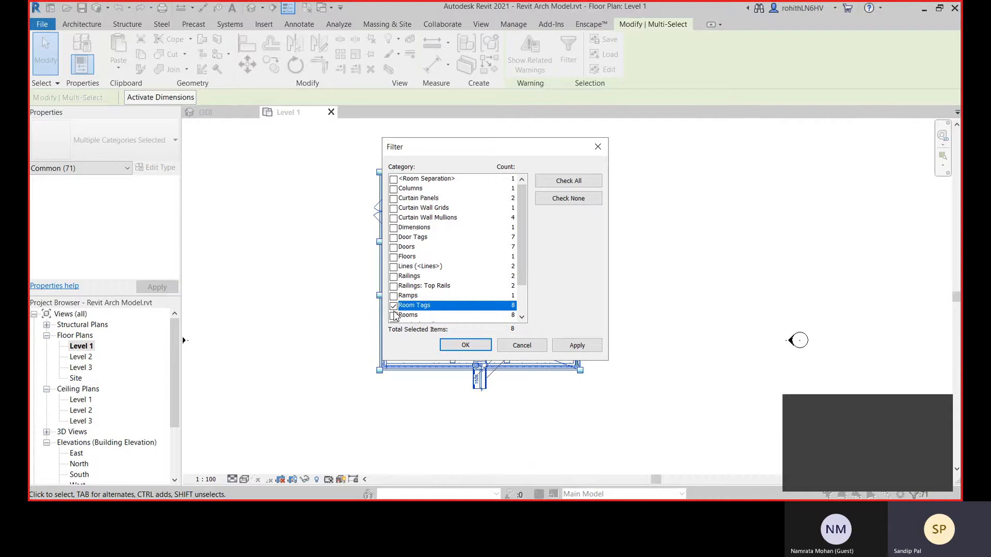
drag(462, 152, 562, 142)
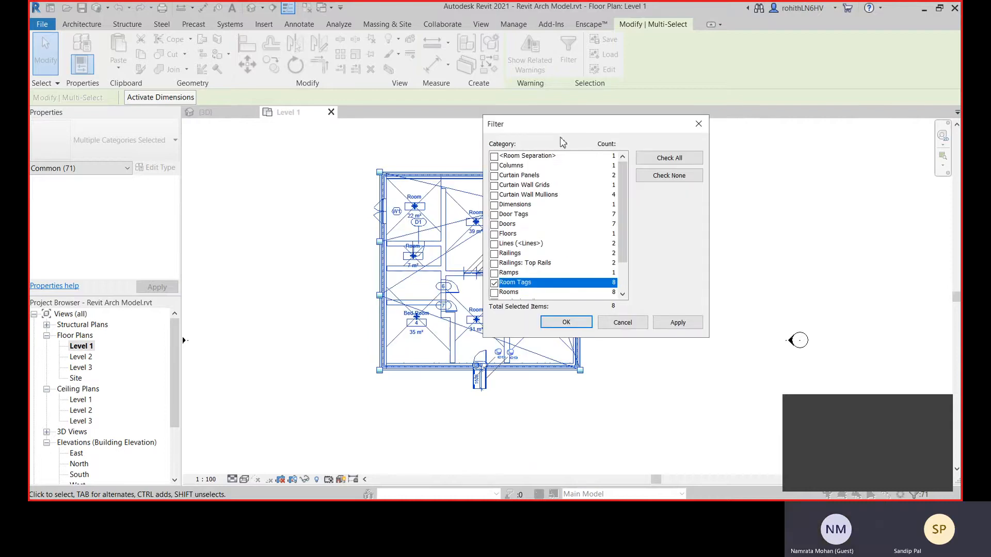
click(566, 322)
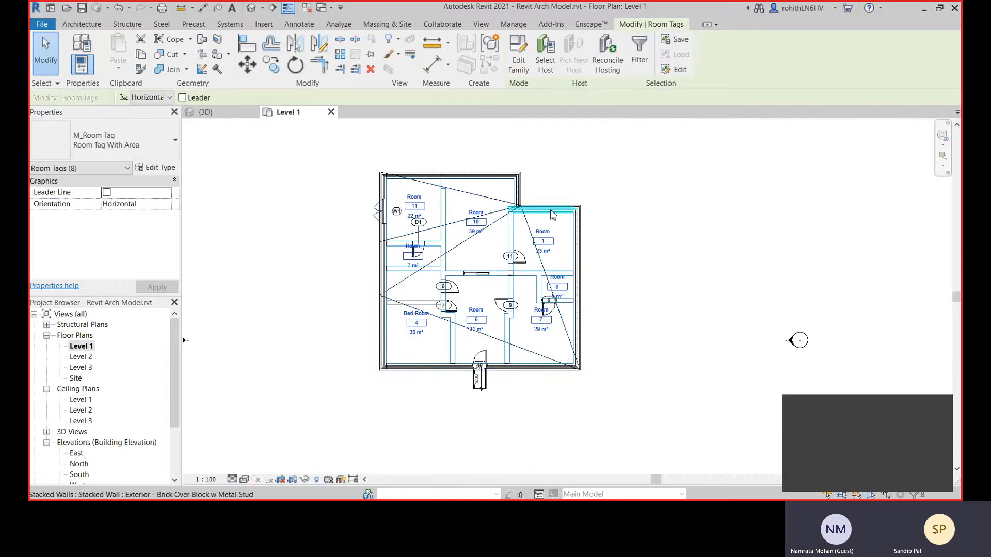
click(647, 260)
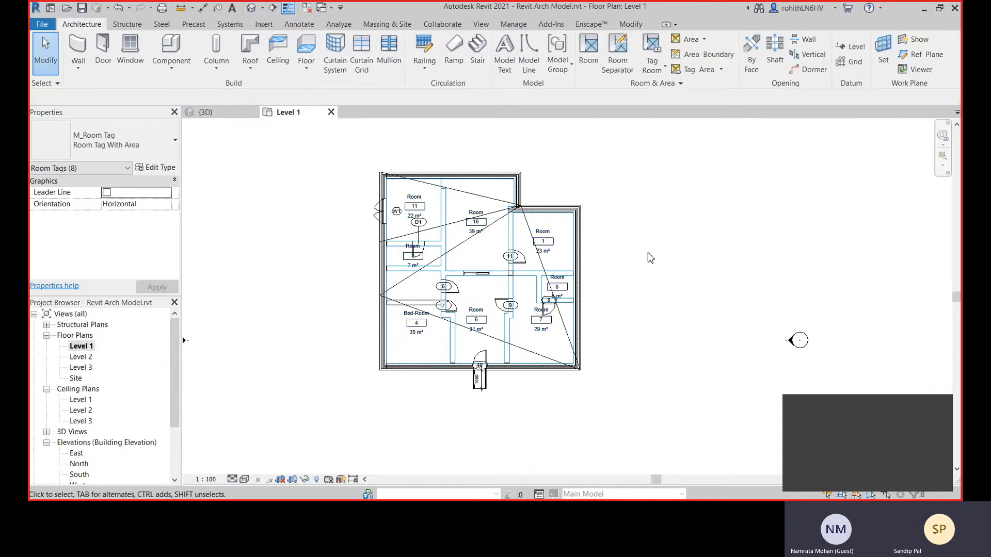
Step: Review the tag types available for room 11's tag without changing its type
middle_drag(649, 333, 685, 352)
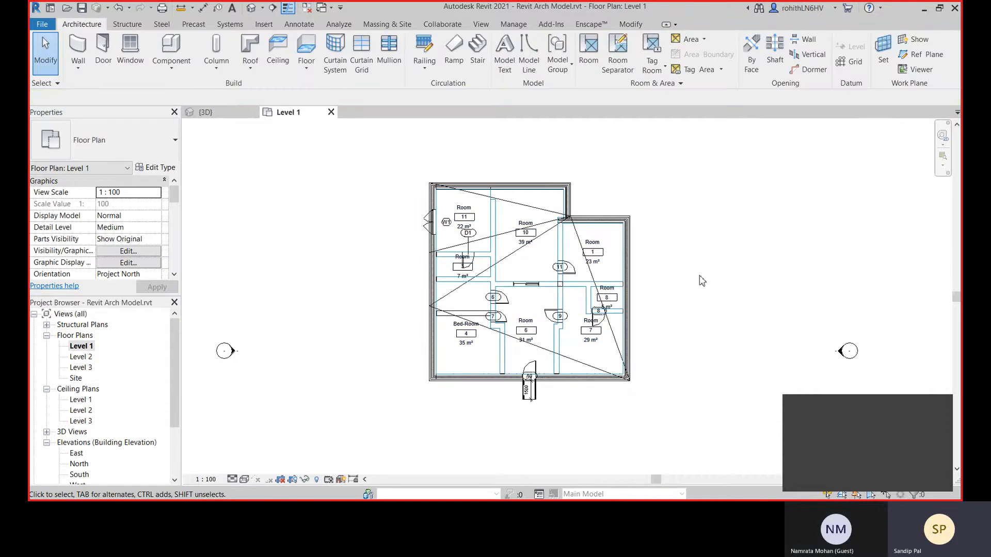
scroll(466, 231, up, 5)
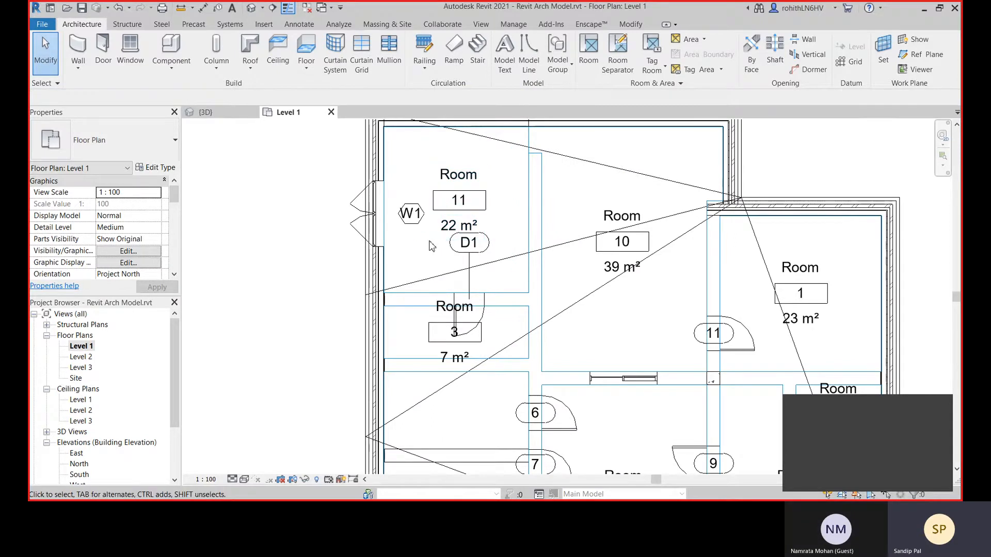
middle_drag(236, 324, 233, 289)
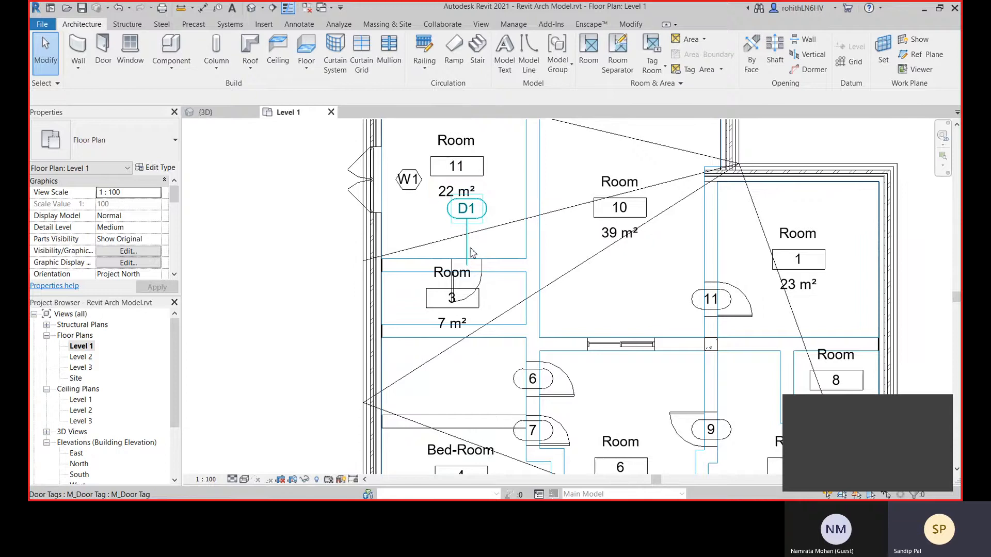
scroll(360, 275, down, 2)
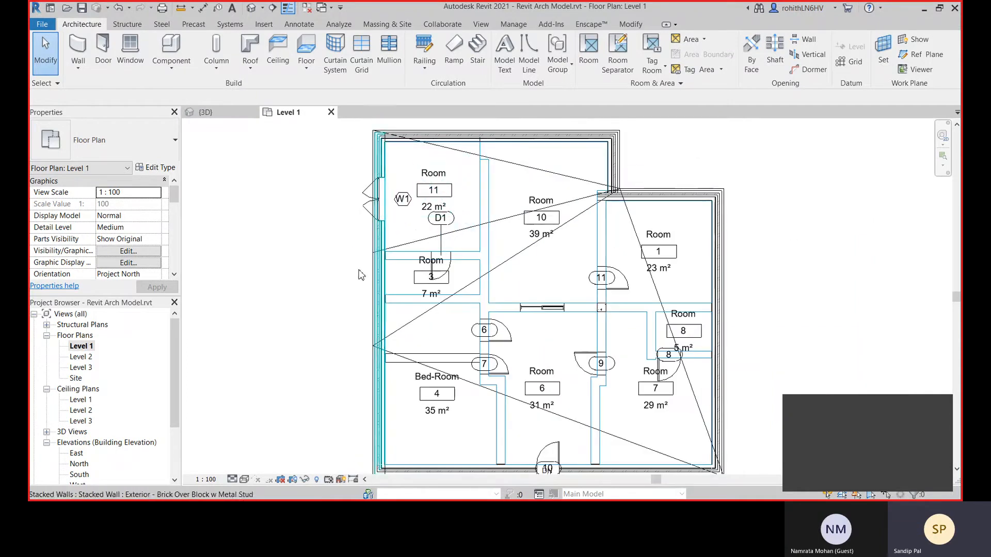
middle_drag(313, 266, 332, 266)
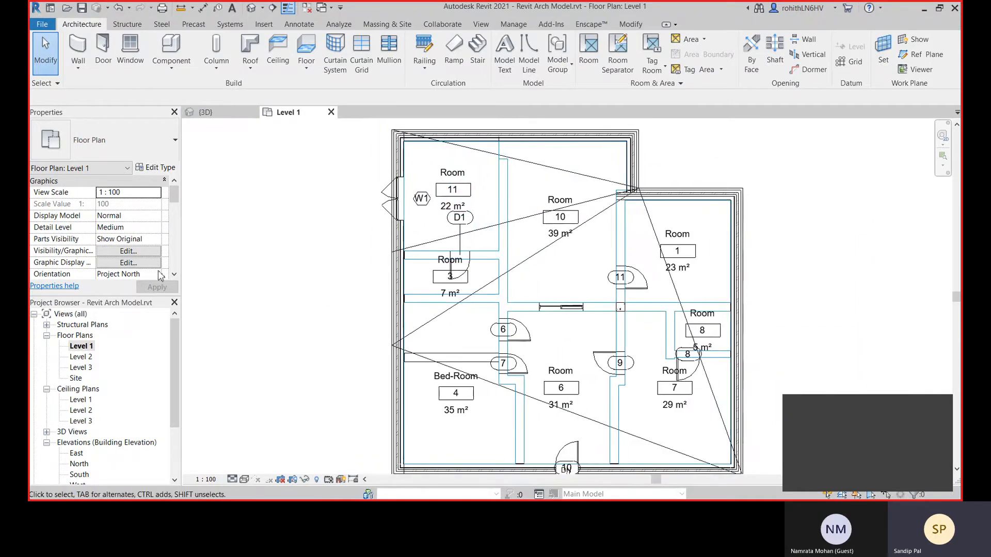
click(446, 216)
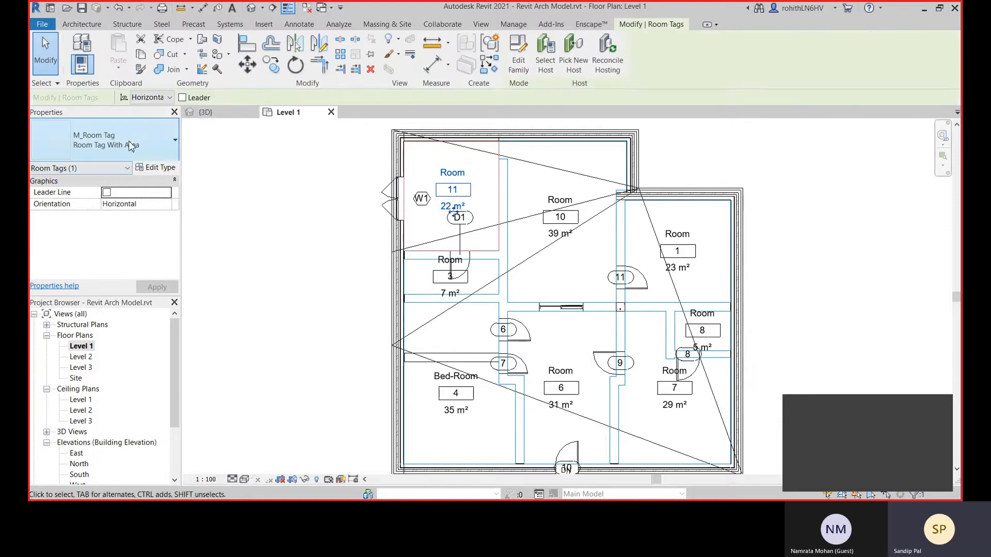
click(129, 144)
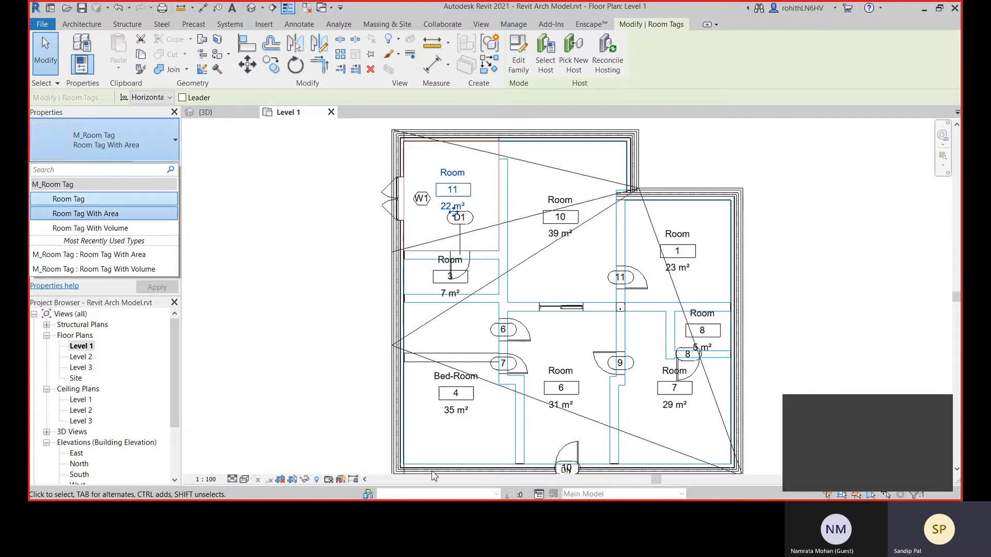
click(185, 150)
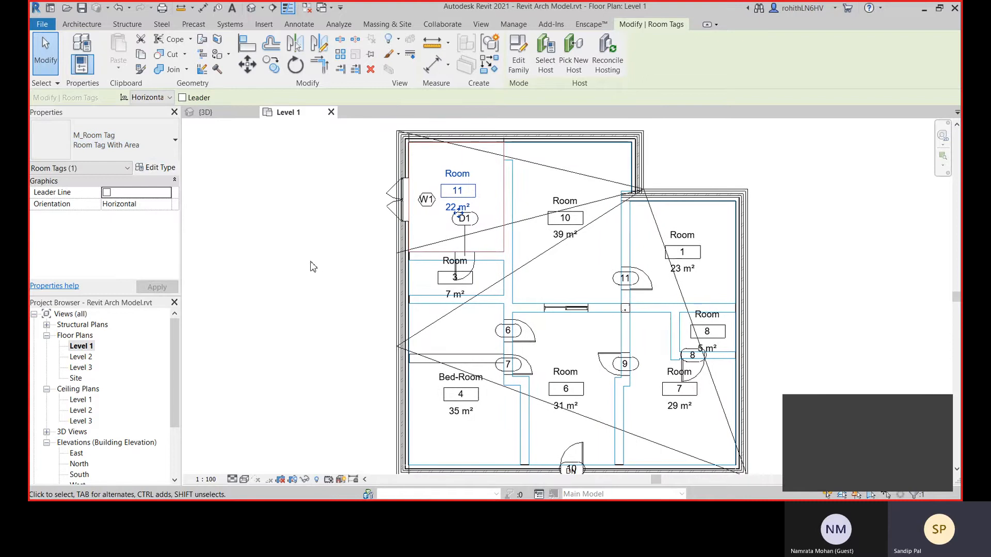
click(295, 256)
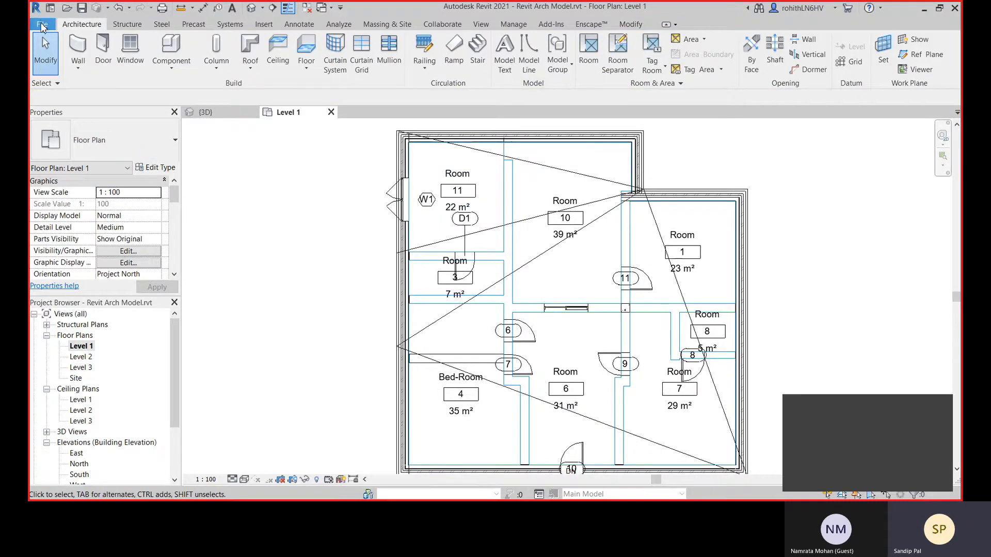
Step: Create a new family from the Metric Room Tag.rft template in the Annotations folder, and close it without adding anything
click(42, 25)
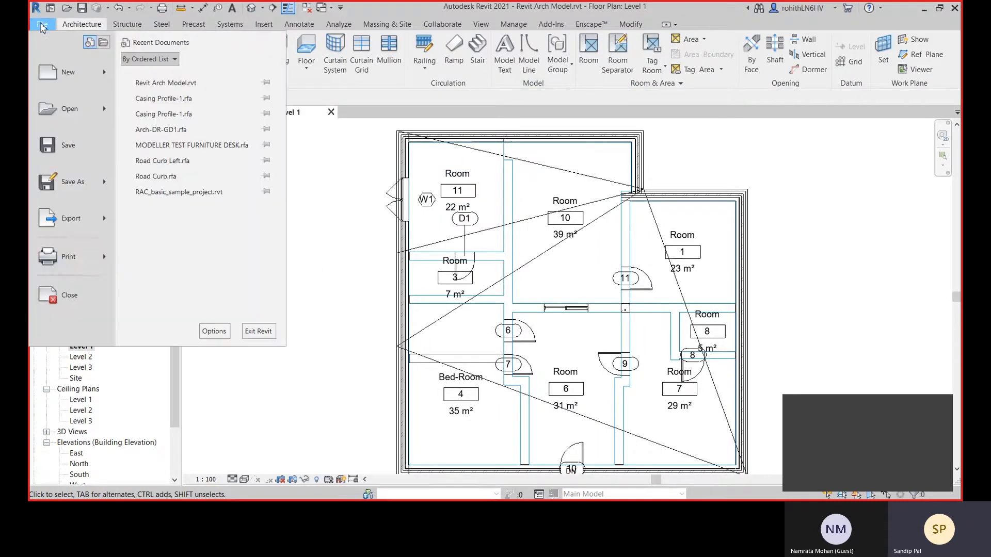
click(106, 78)
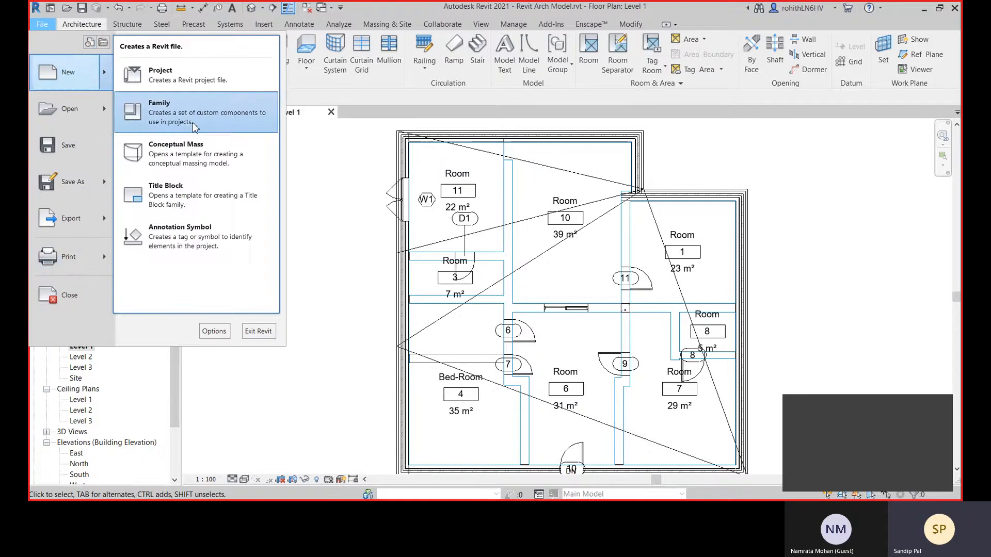
click(187, 121)
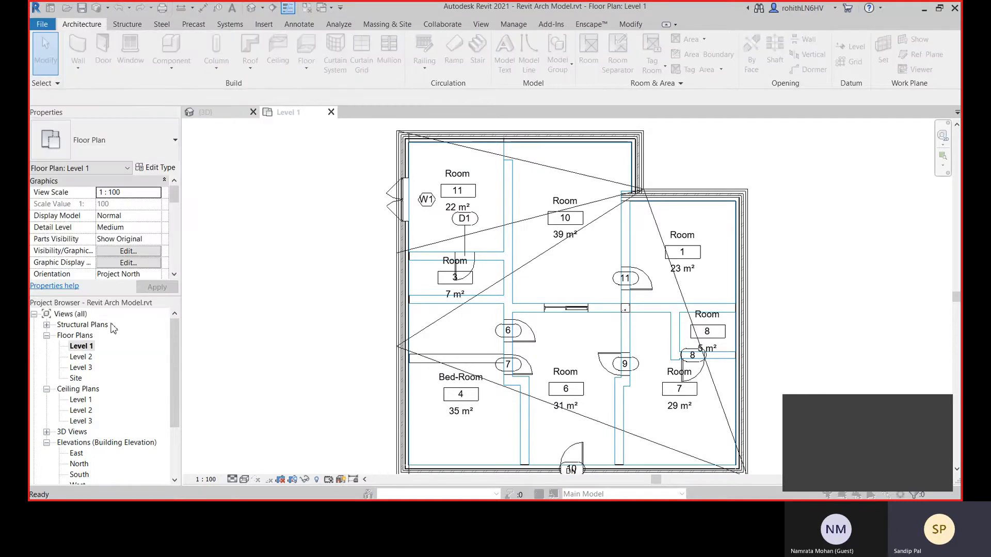
double_click(374, 184)
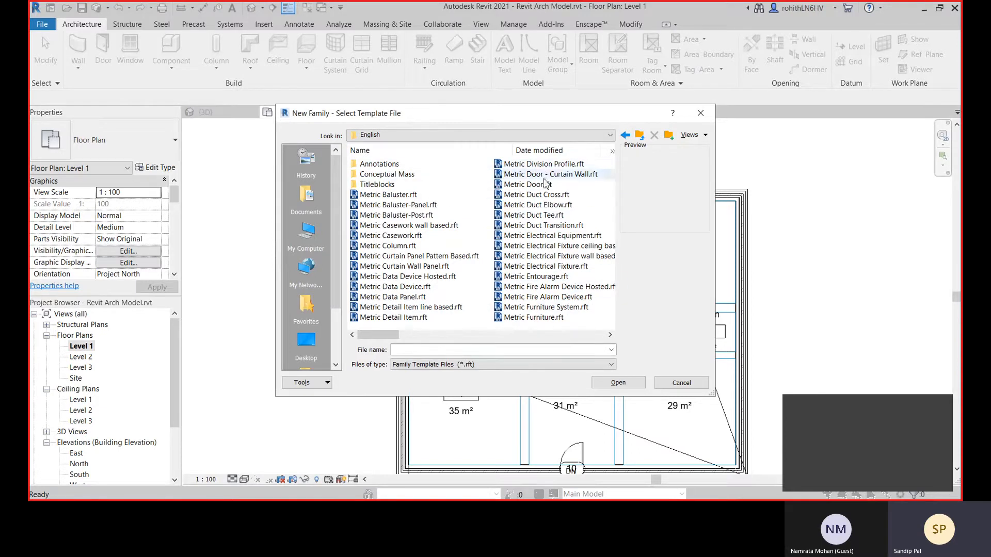
double_click(377, 164)
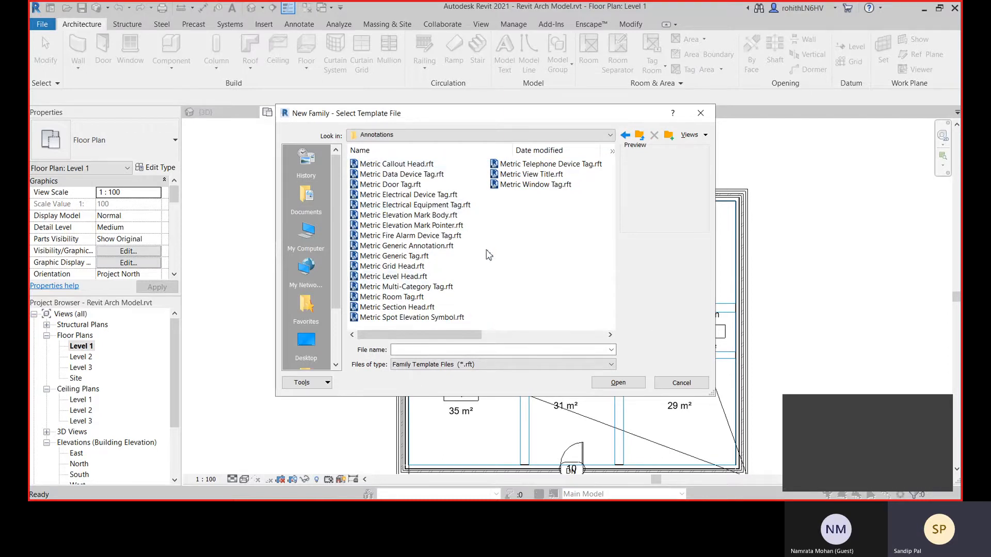
click(367, 298)
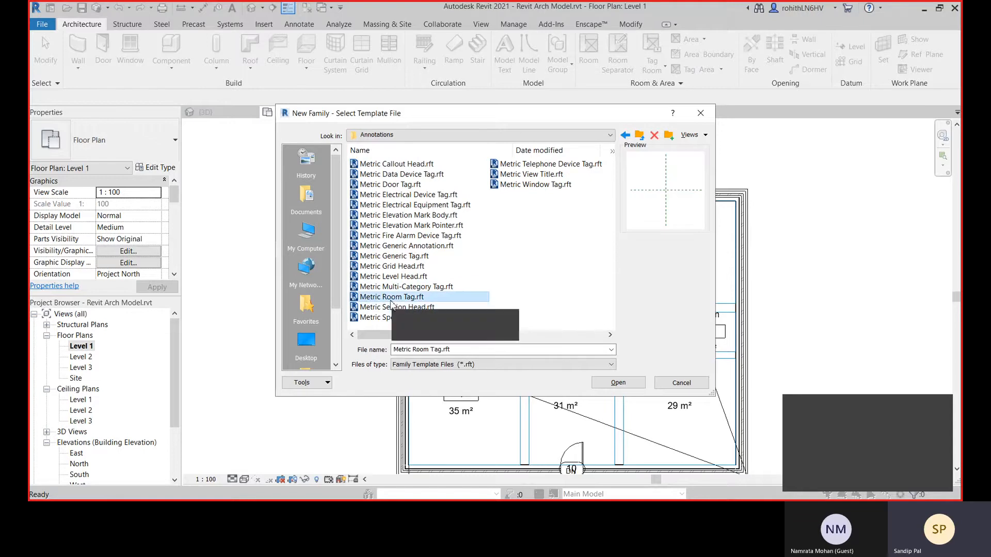
click(618, 383)
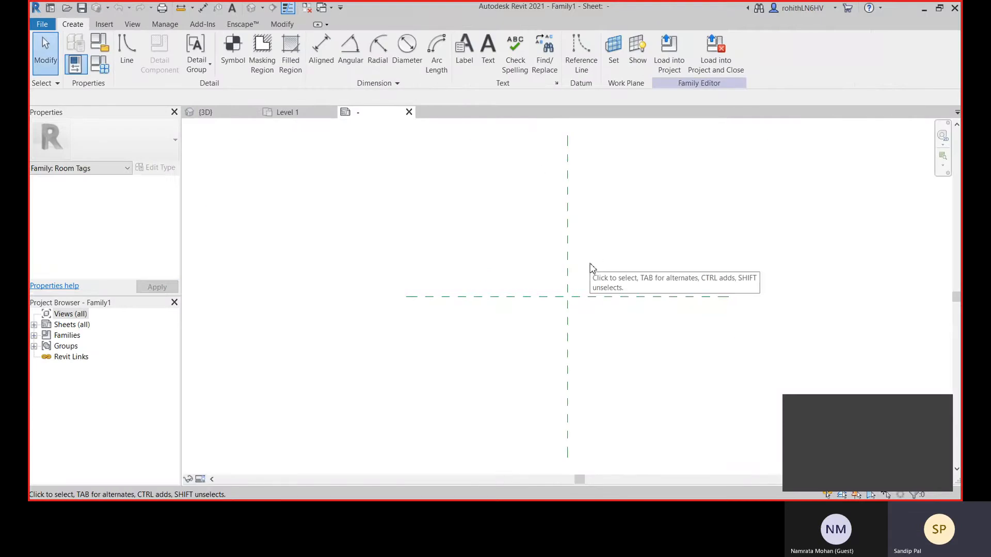
click(408, 112)
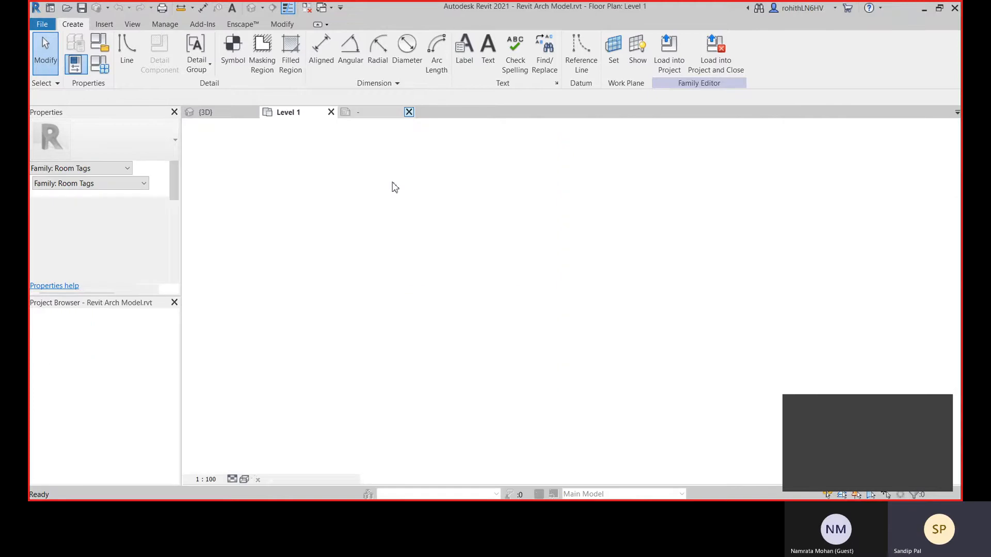
Step: Open room 11's tag family for editing and inspect its room name, number, volume and area labels
click(463, 179)
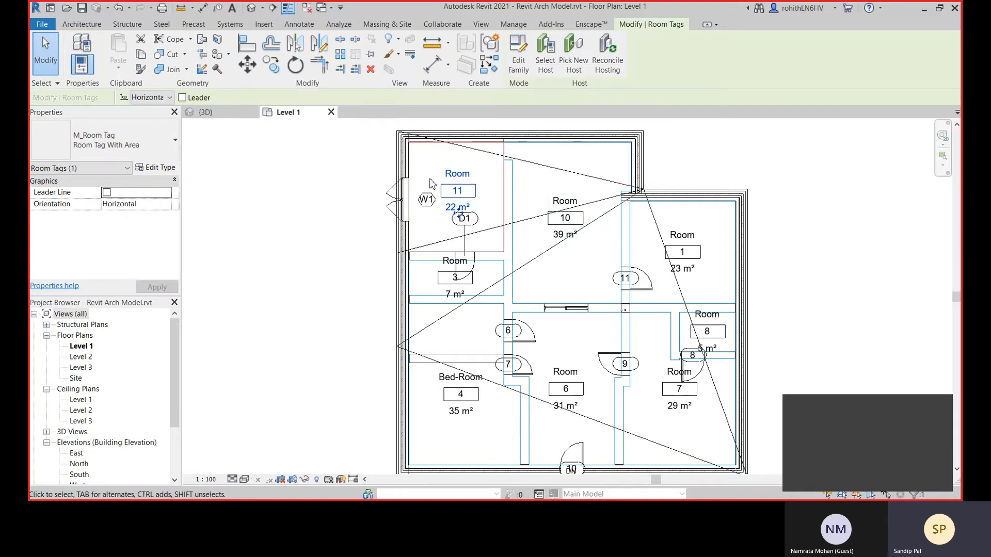
click(519, 57)
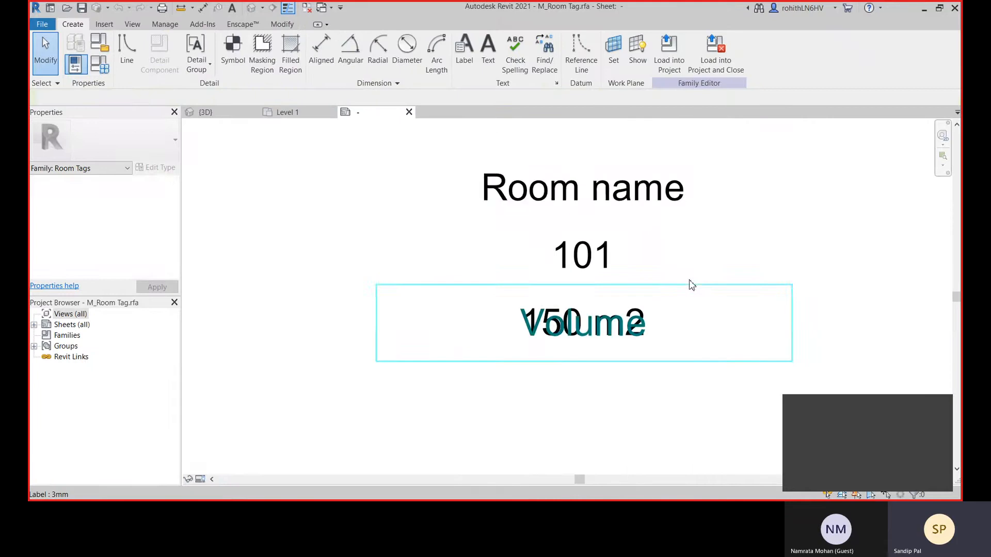
click(501, 223)
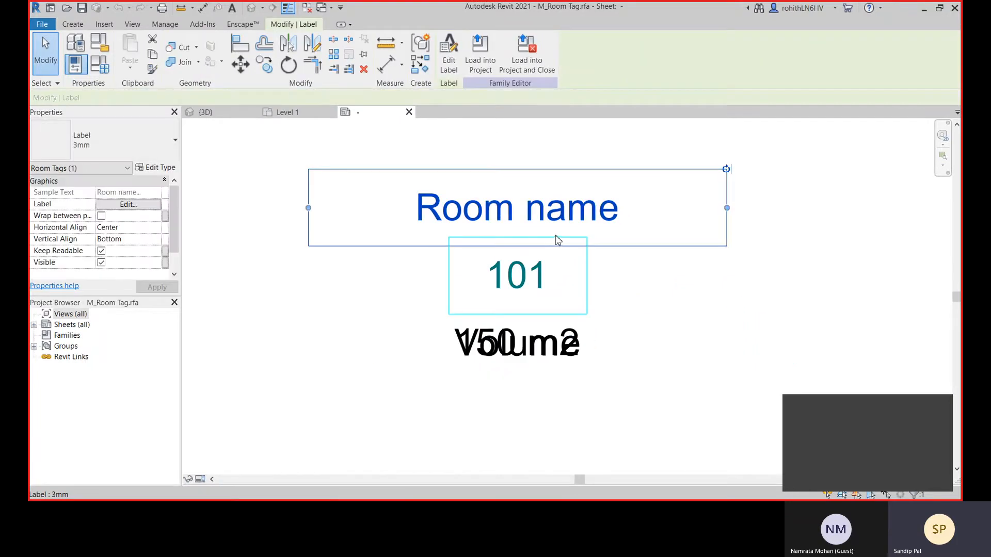
click(73, 24)
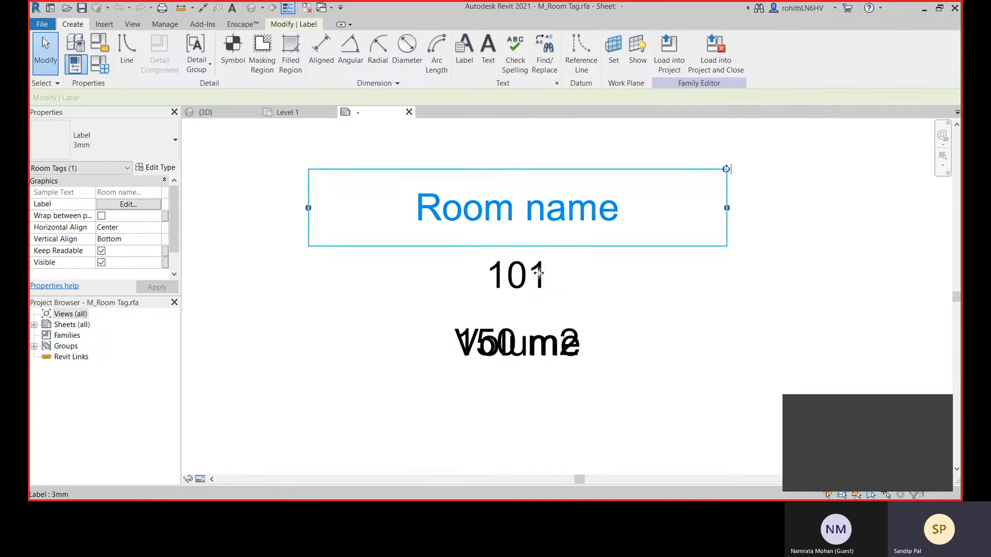
click(524, 294)
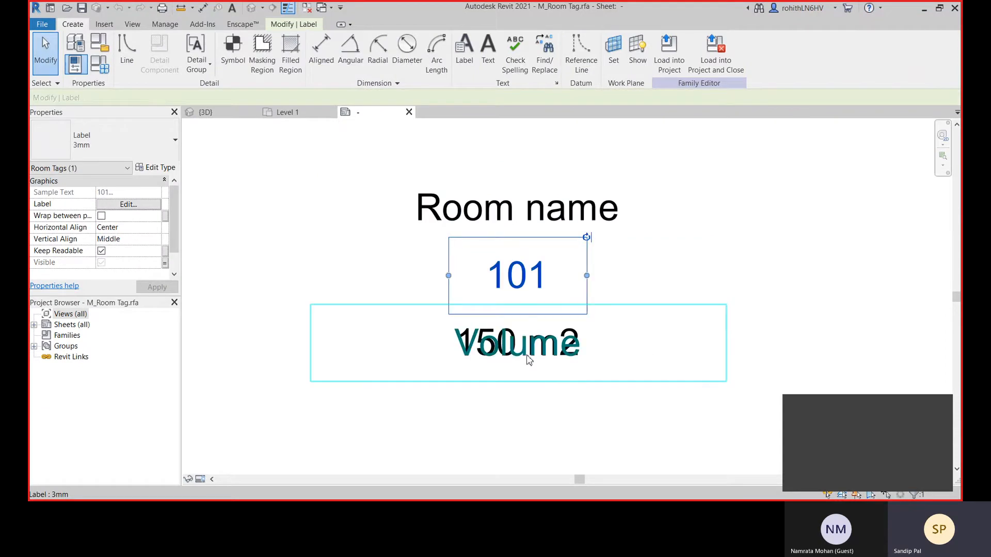
click(542, 373)
middle_drag(571, 406, 574, 348)
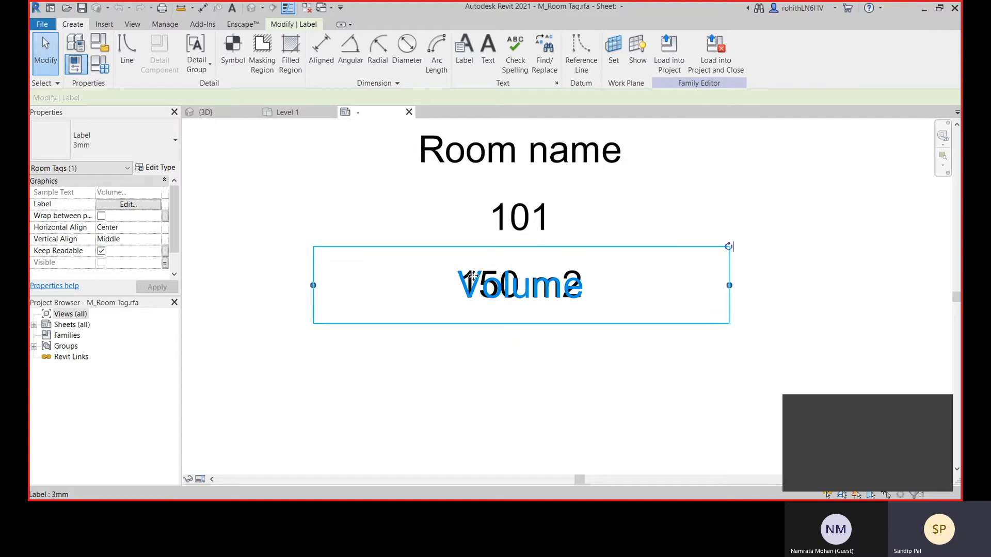
click(474, 277)
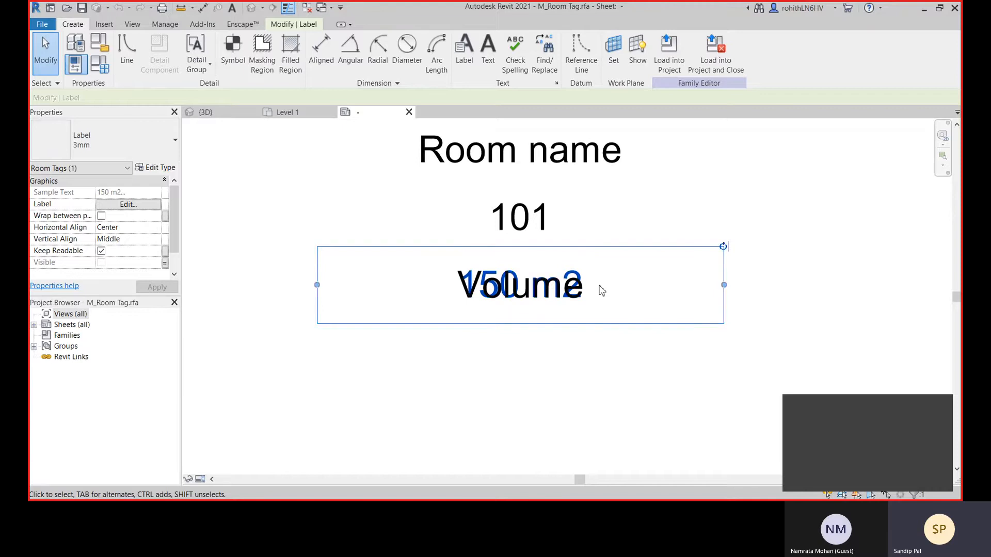
click(471, 382)
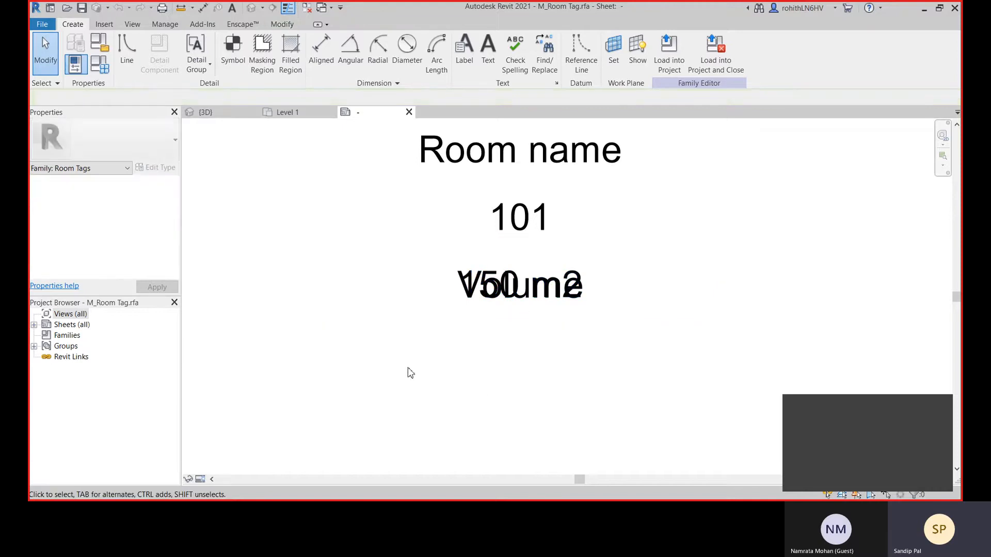
Step: Make Room Tag With Area the current family type and check how the overlapping area and volume labels display
click(664, 317)
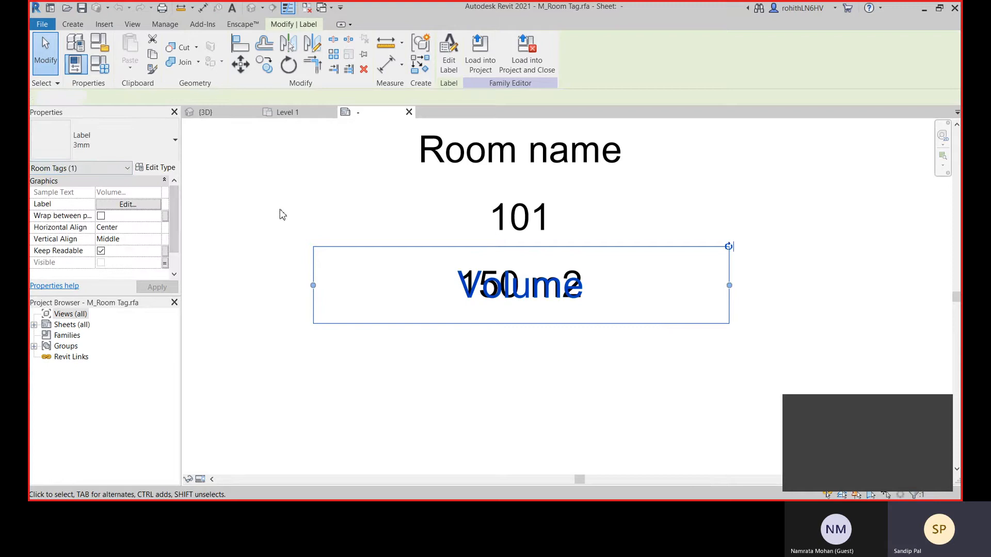
click(281, 214)
click(100, 64)
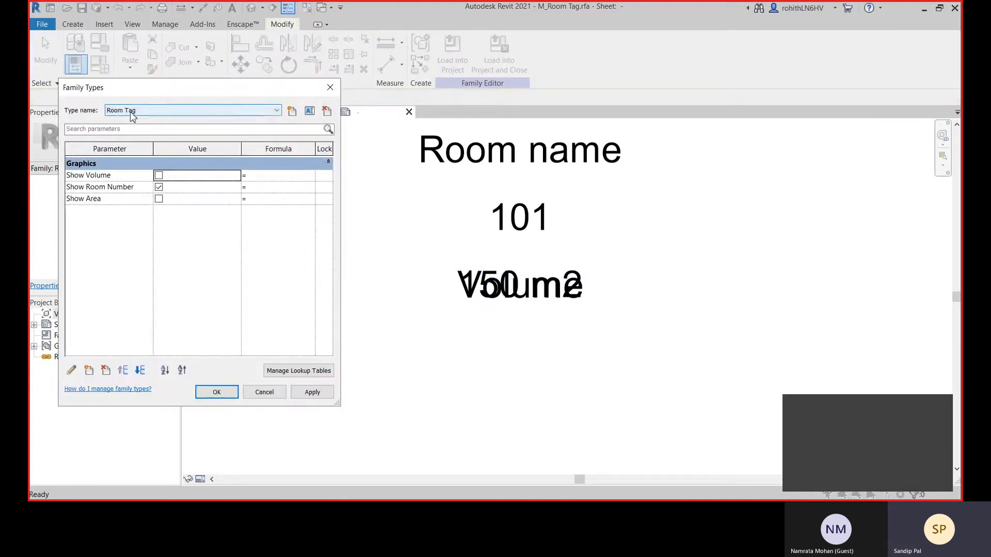
click(132, 111)
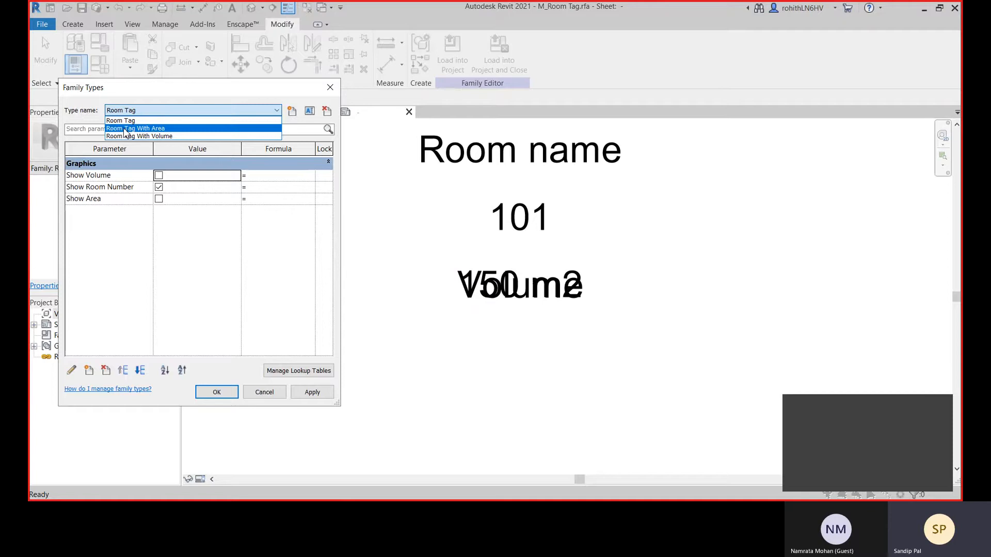
click(124, 129)
click(312, 393)
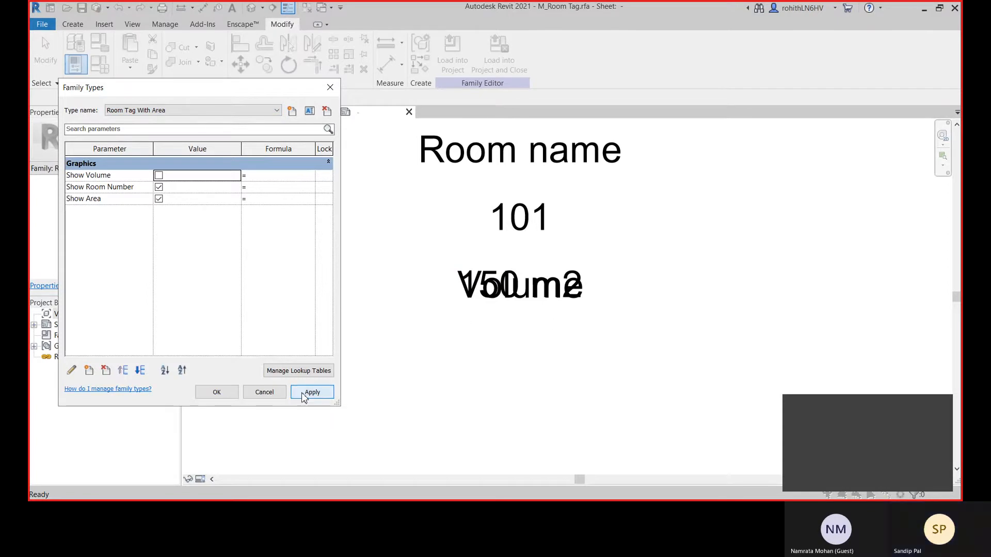
click(224, 393)
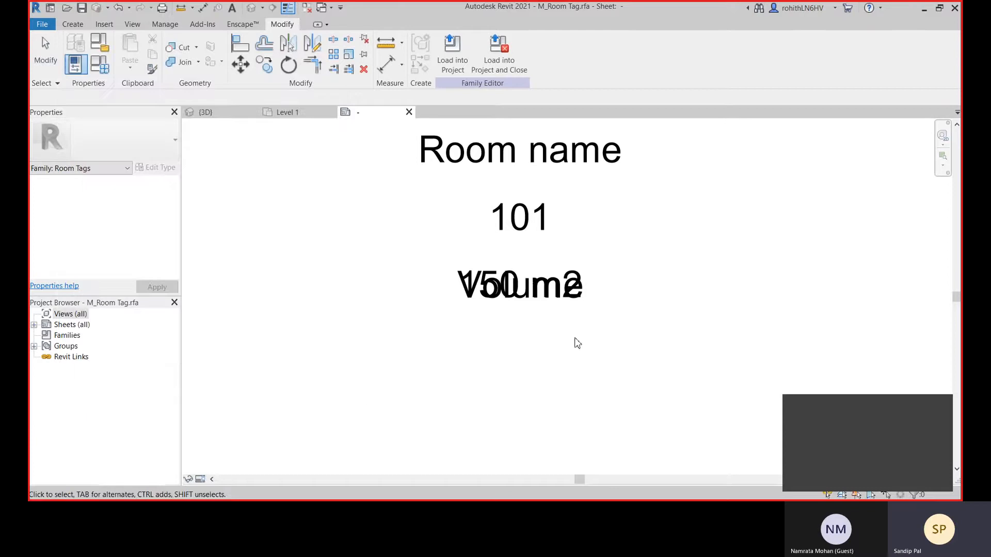
click(485, 297)
scroll(485, 298, up, 2)
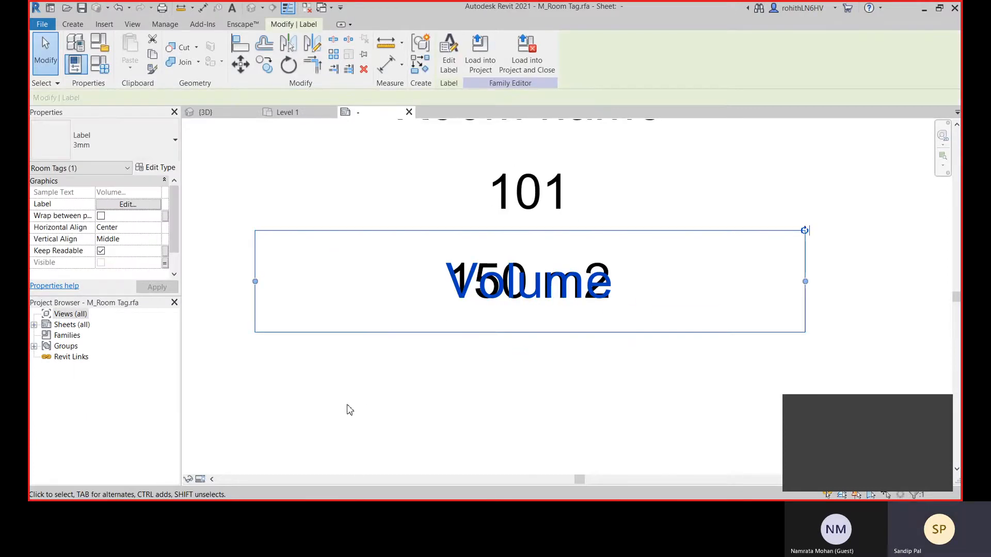
click(504, 381)
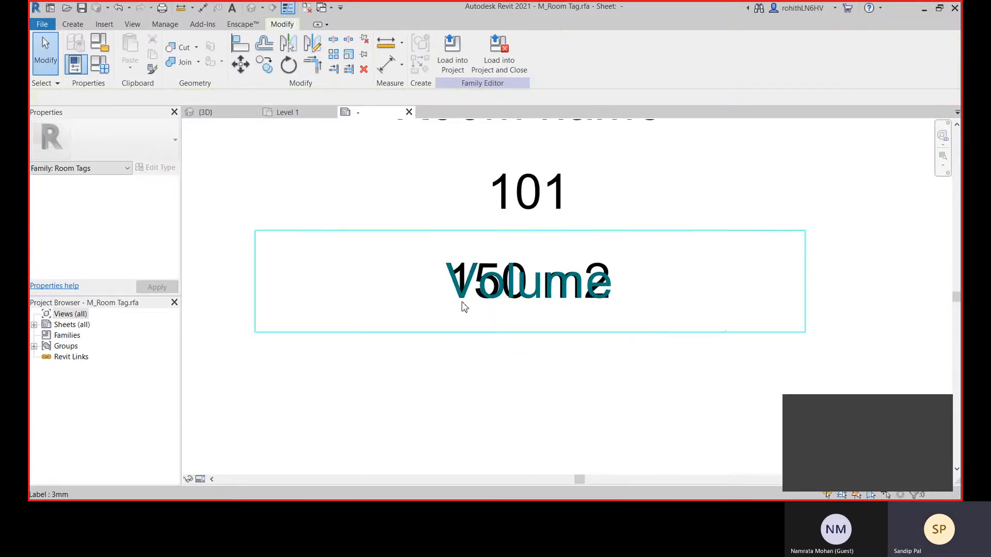
scroll(457, 306, down, 2)
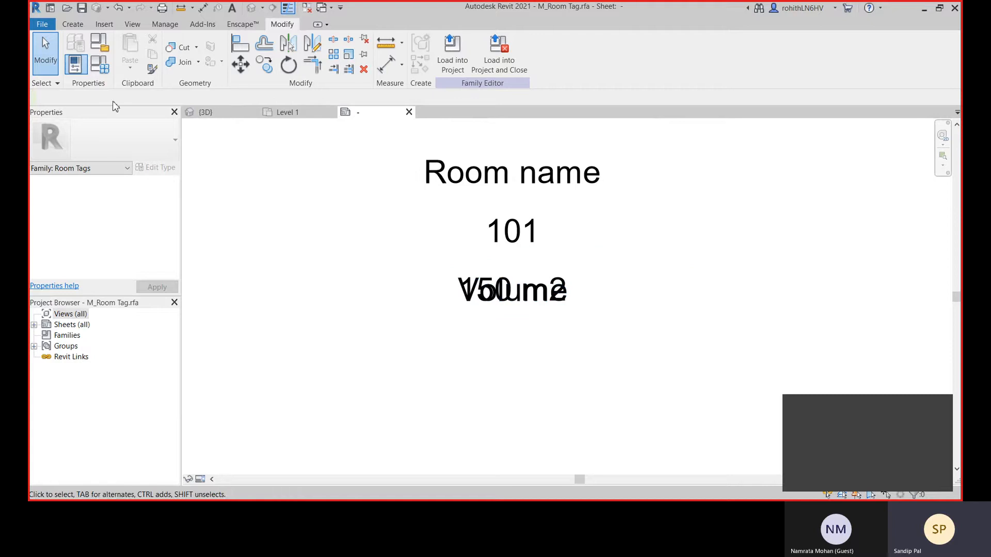
Step: Make Room Tag With Volume the current family type and check the volume label in the tag
click(101, 64)
click(198, 111)
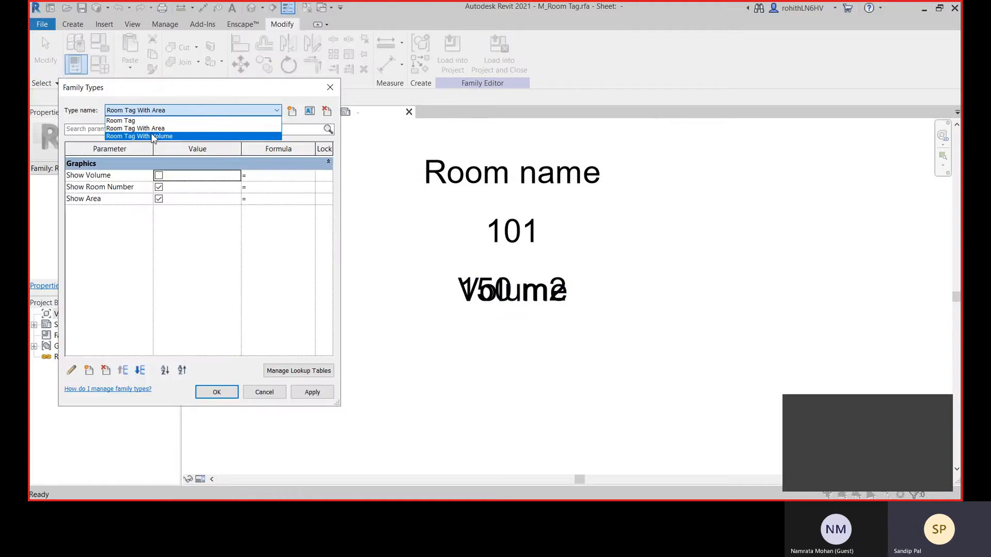
click(119, 136)
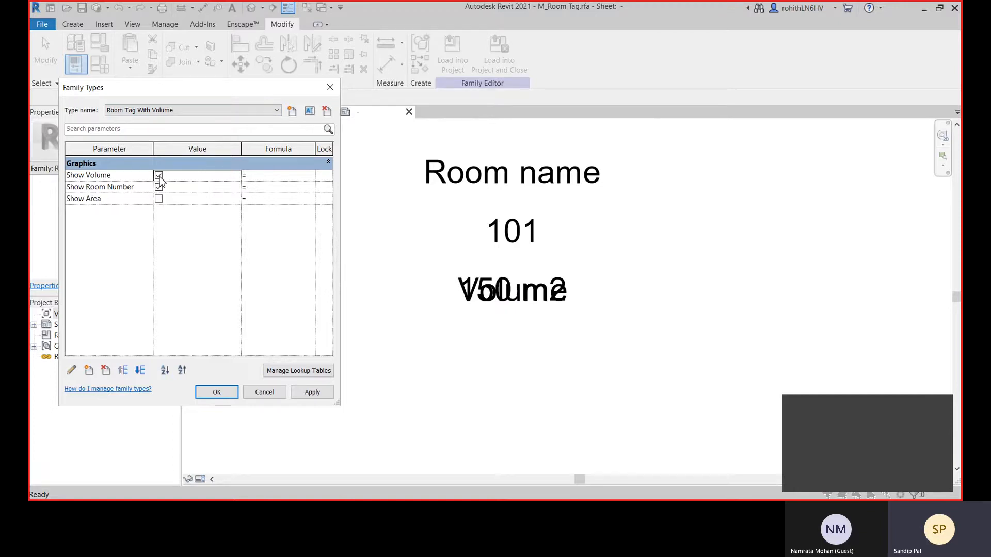
click(320, 396)
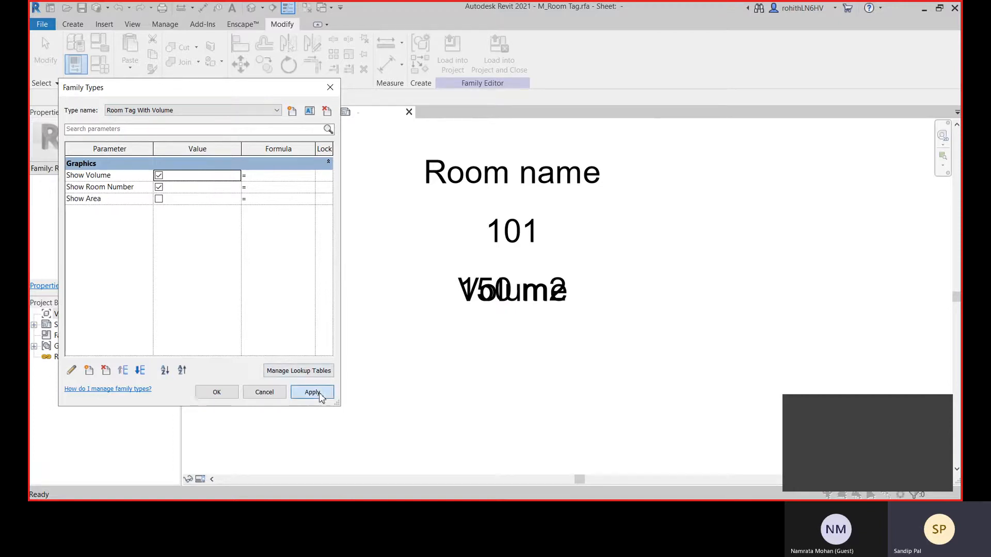
click(216, 393)
click(558, 314)
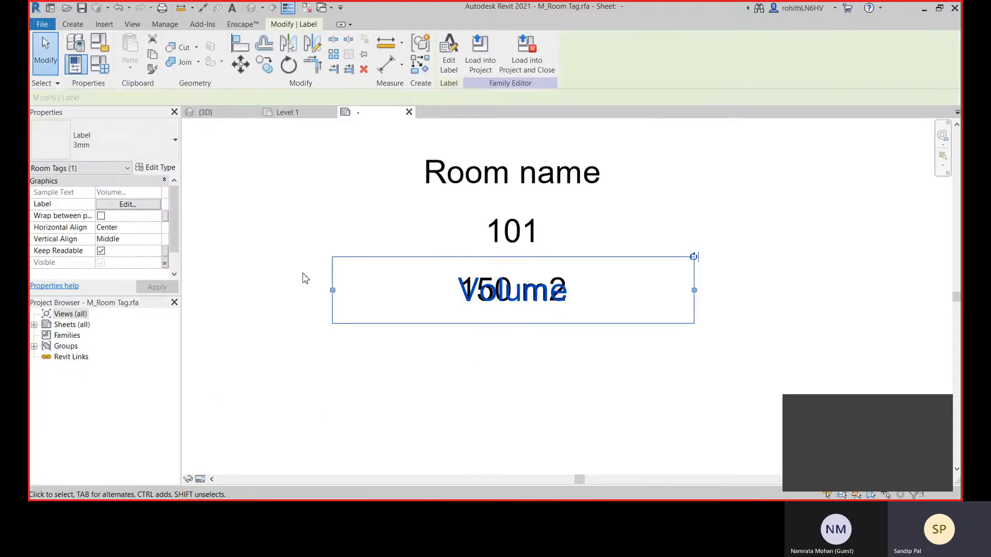
Step: Try enabling Show Area in the Room Tag With Volume type, apply it, and disable it again
click(107, 69)
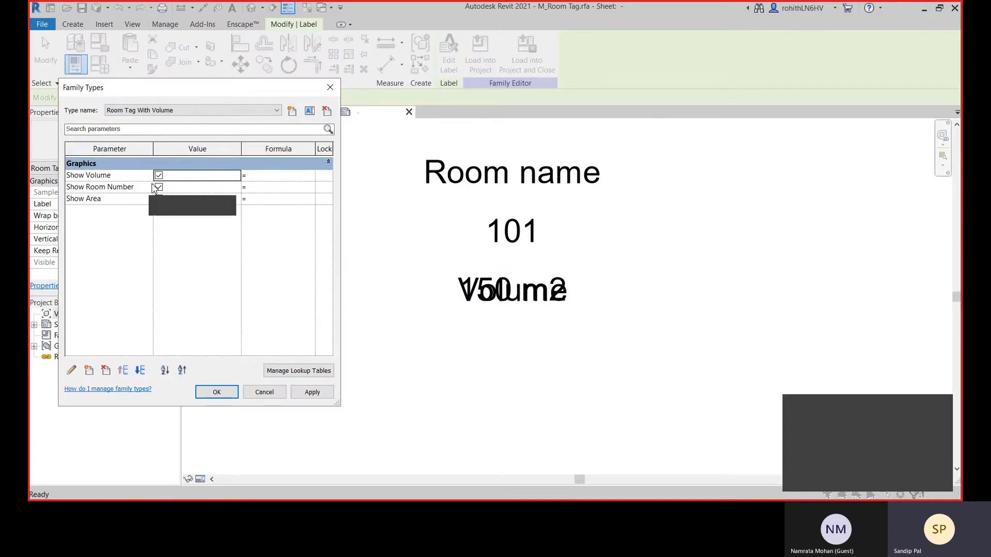
drag(195, 96, 206, 95)
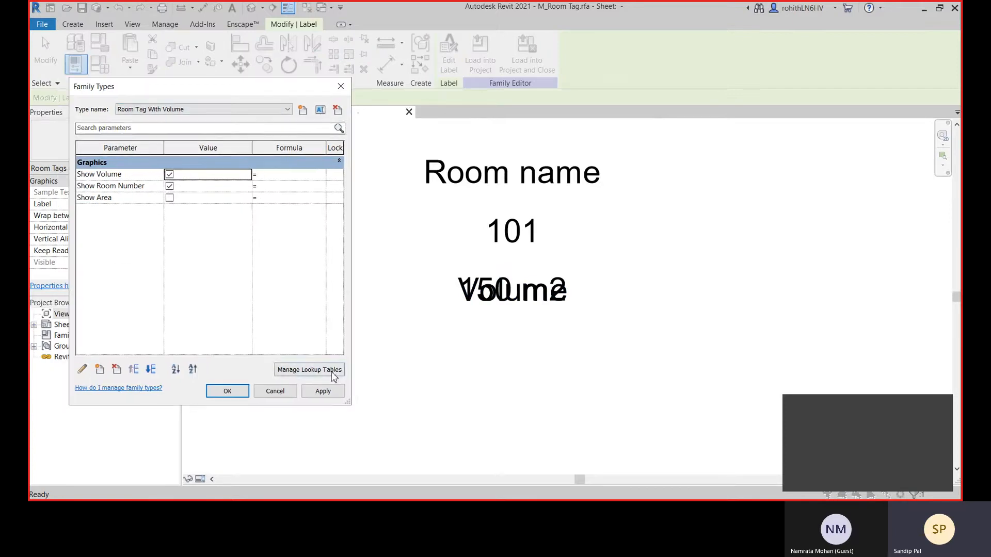
click(323, 391)
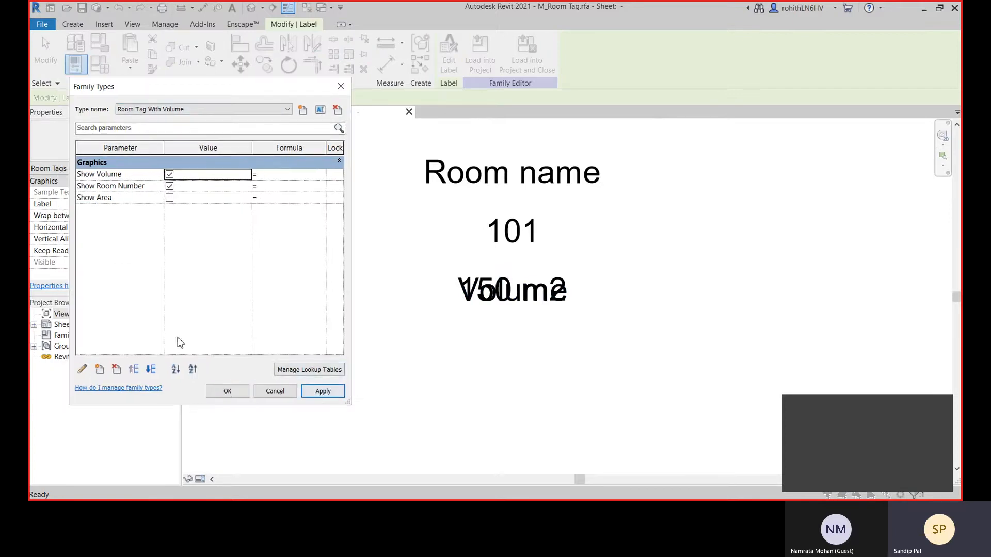
click(169, 199)
click(323, 391)
click(170, 199)
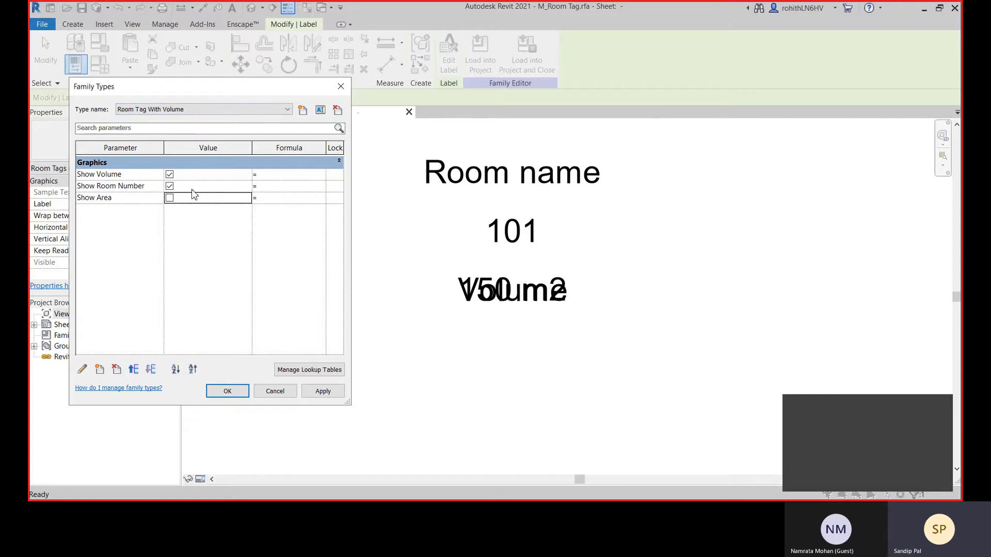
Step: Compare the Show Volume, Show Room Number and Show Area settings of the Room Tag With Area and Room Tag With Volume types
click(200, 109)
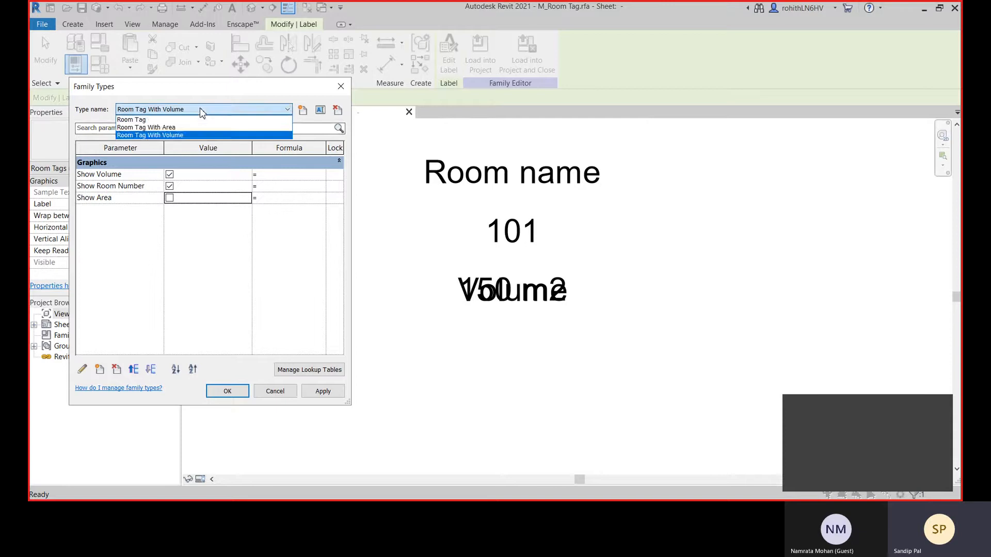
click(199, 127)
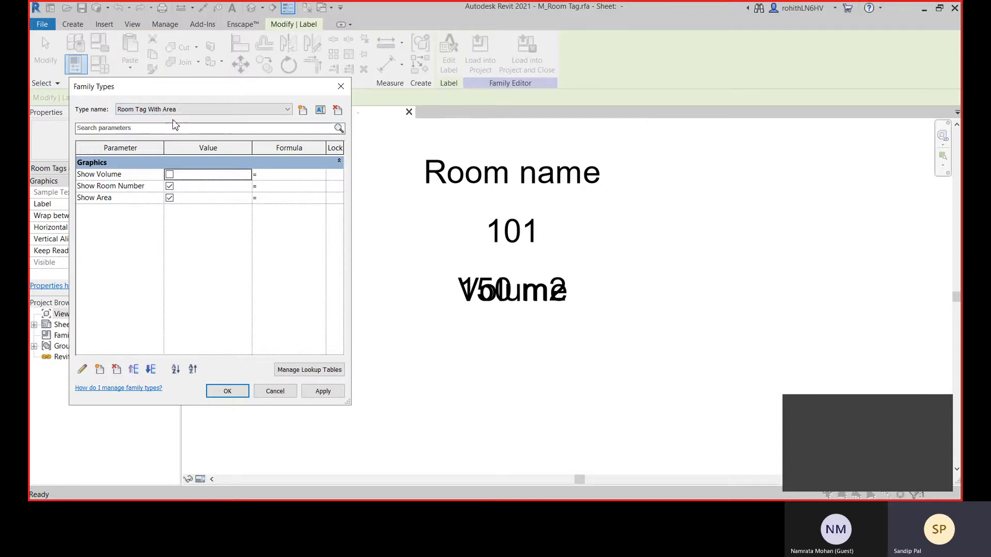
drag(219, 83, 488, 65)
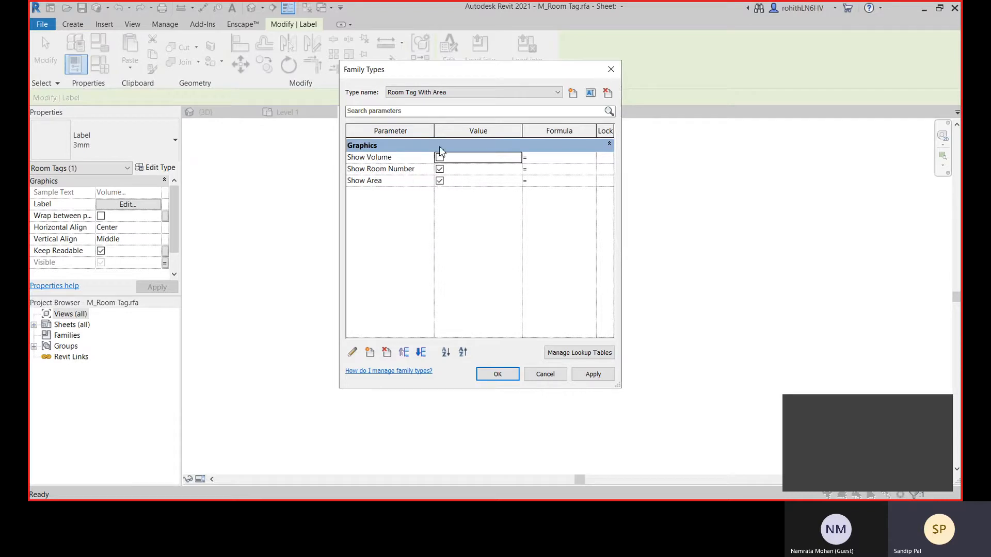
click(436, 93)
click(438, 121)
drag(421, 70, 405, 85)
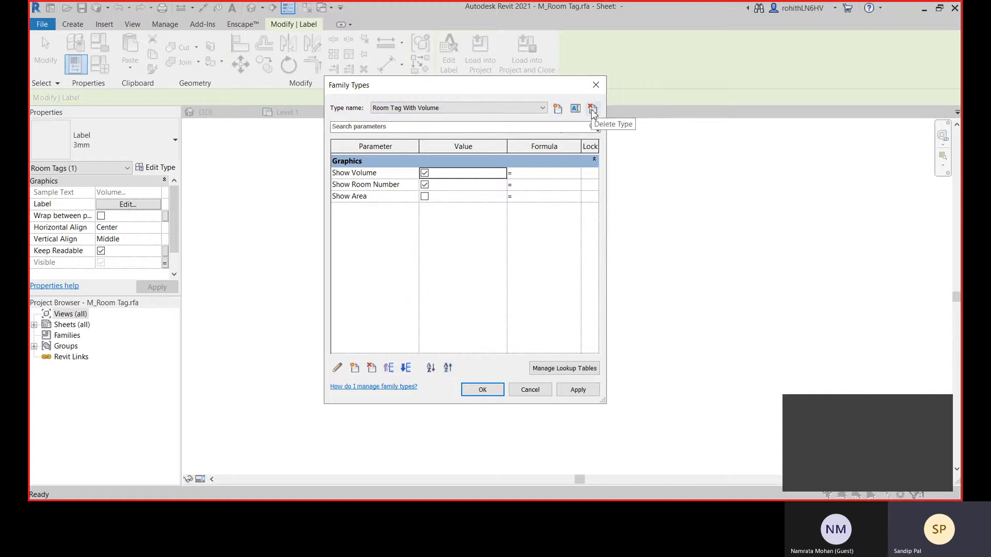
Step: Create a new family type named Room Tag Length X Width from the Room Tag With Volume type
click(557, 108)
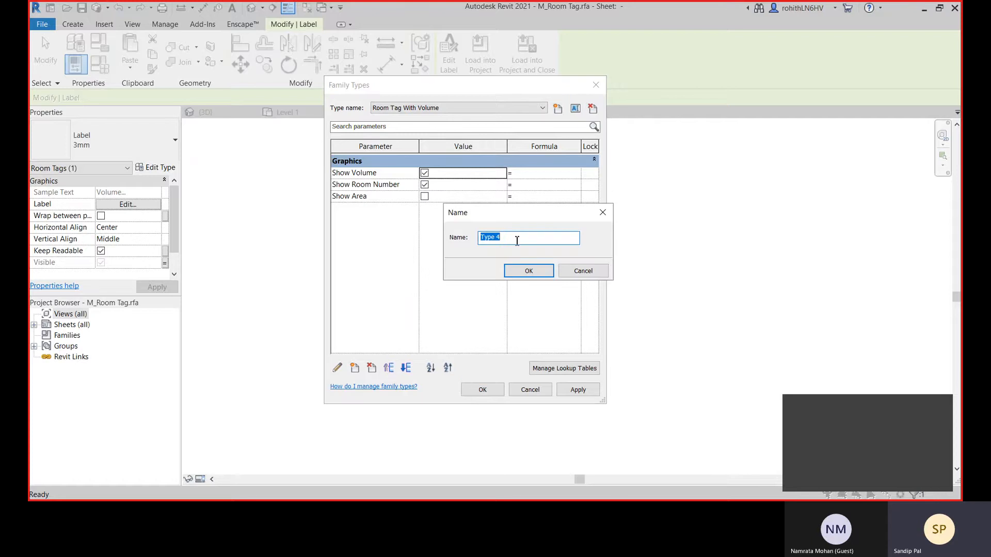
text(R)
text(oom Tag Wi)
text(X Width)
click(529, 270)
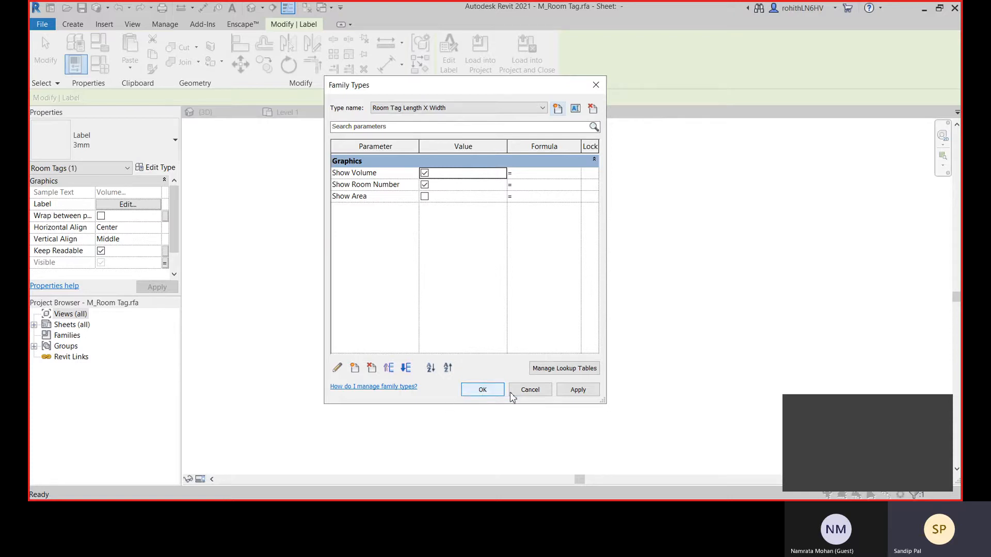
click(482, 390)
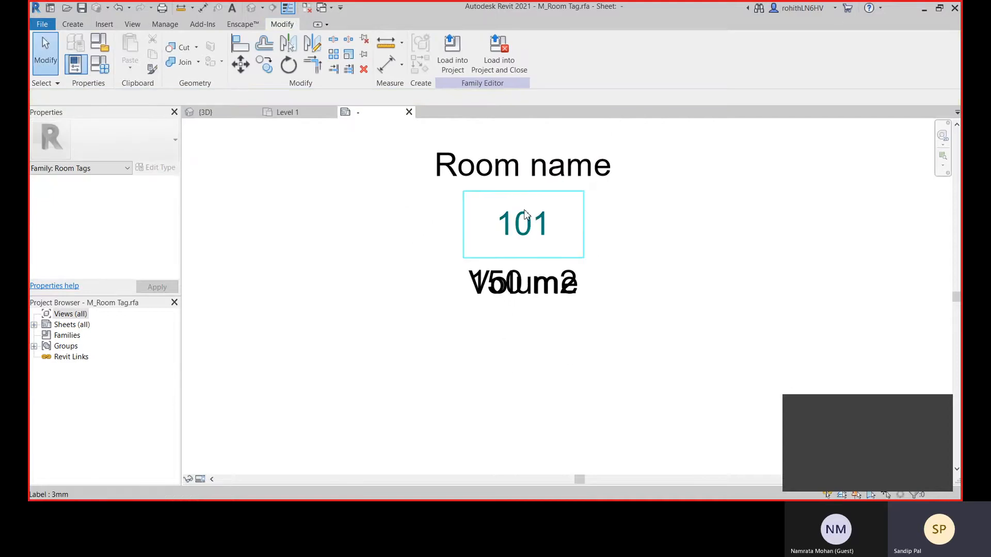
Step: Copy the Room name label straight down to just below the overlapping area and volume labels
click(520, 175)
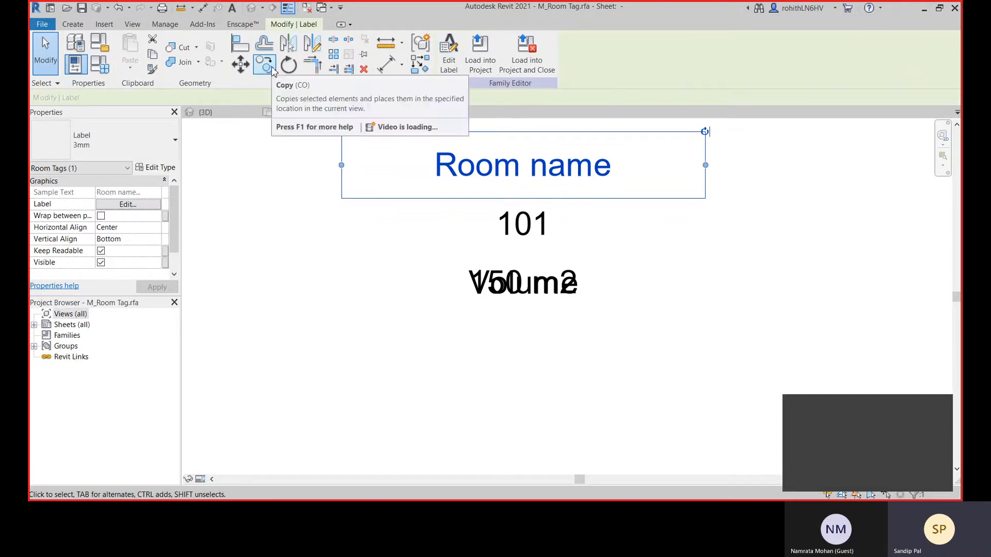
click(272, 68)
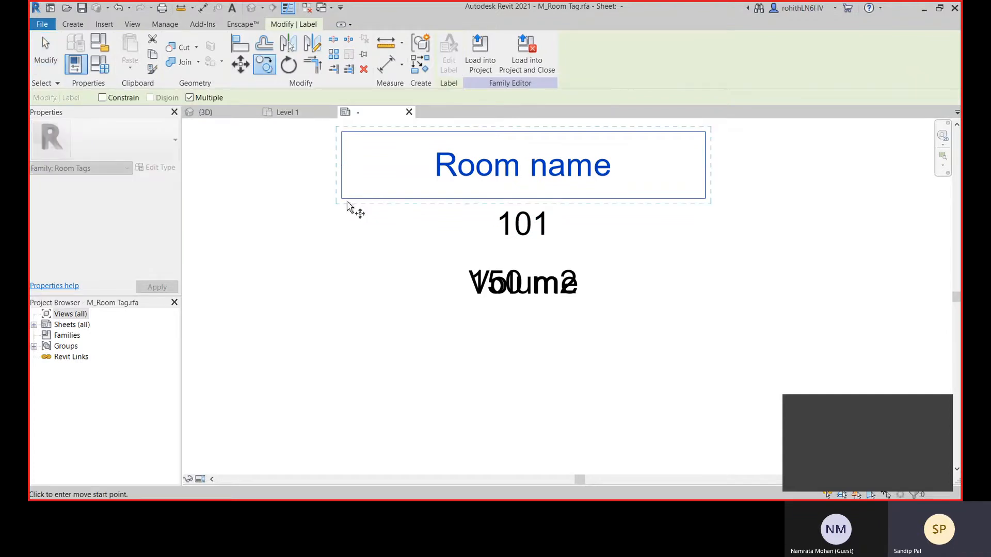
click(352, 191)
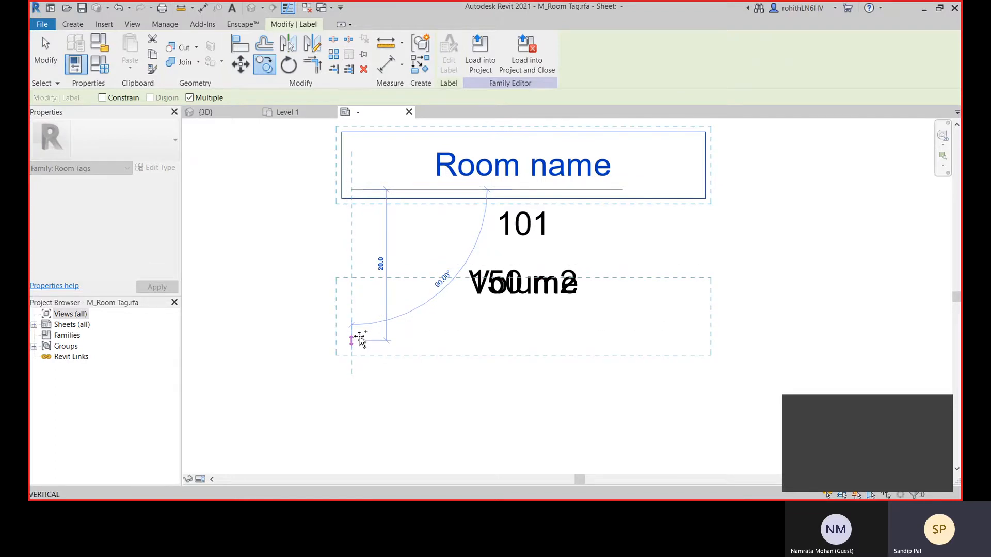
click(358, 334)
right_click(743, 228)
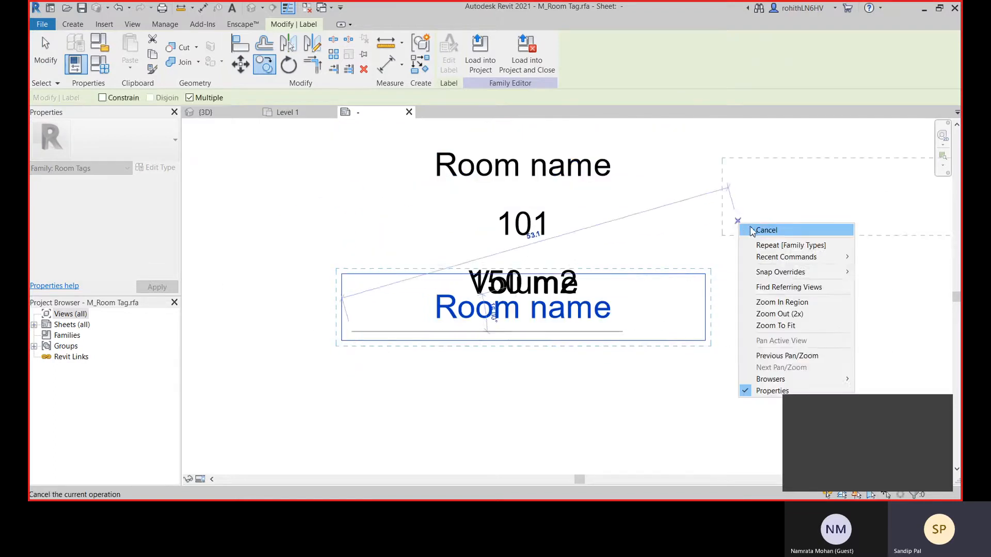
click(746, 230)
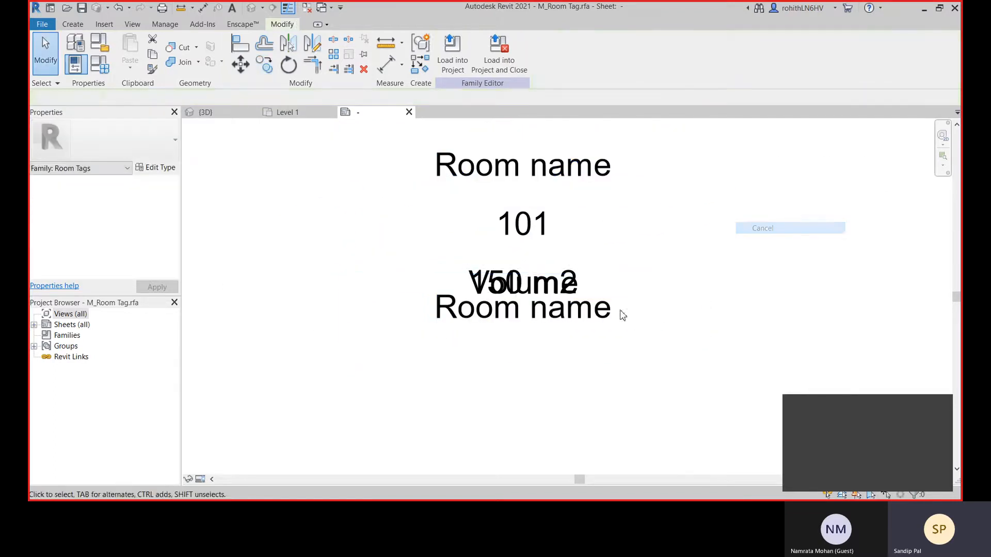
Step: Edit the copied Room name label and begin a calculated value named Length with type Length
click(491, 330)
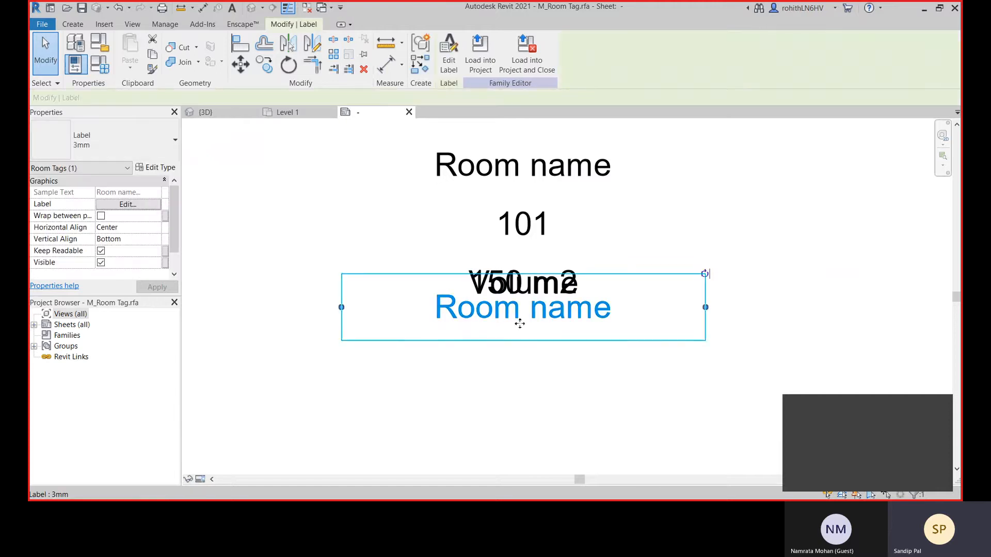
click(450, 66)
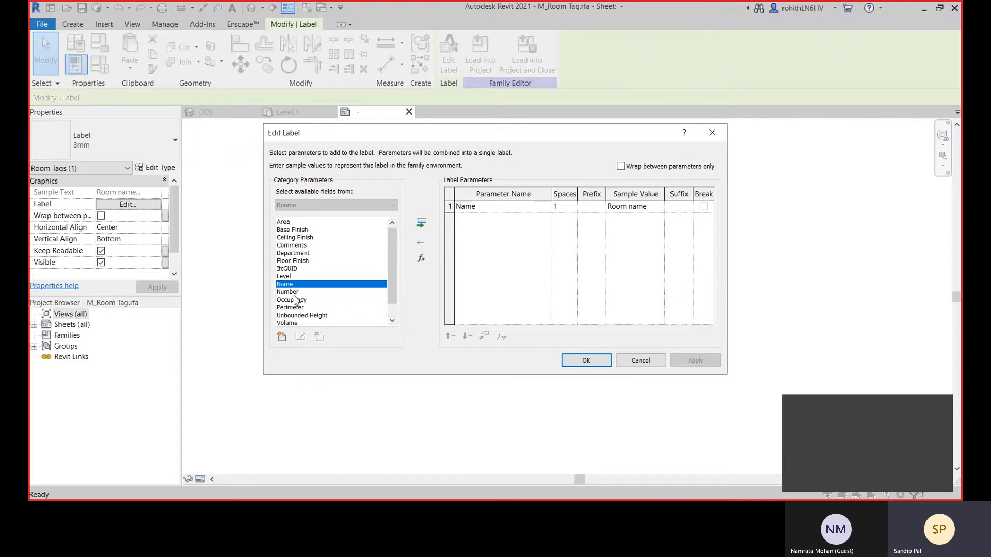
scroll(295, 301, down, 1)
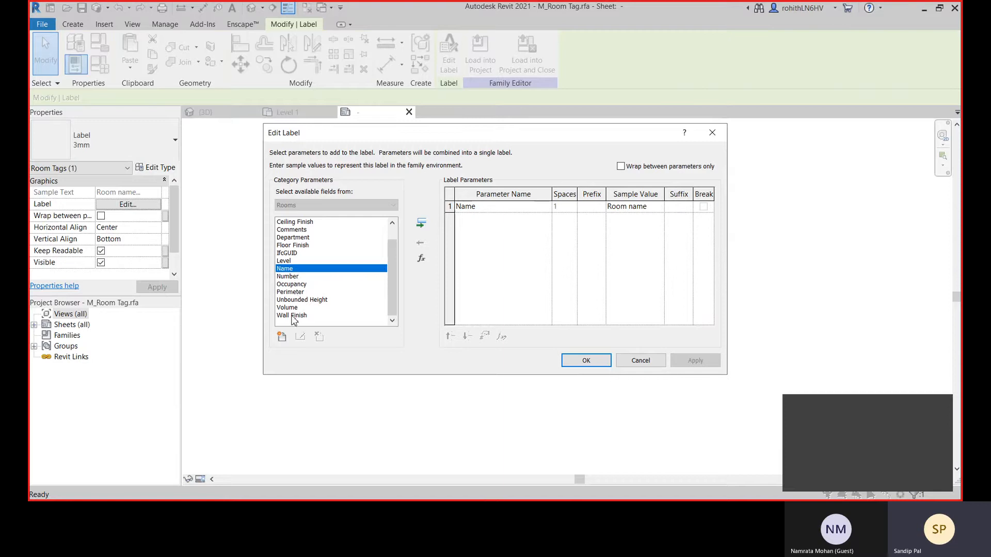
scroll(307, 284, up, 2)
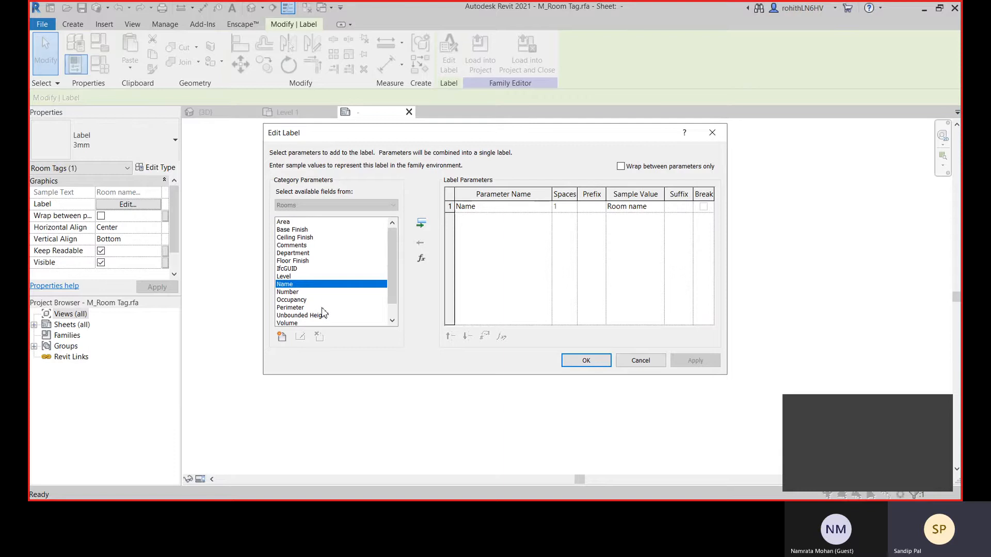
click(424, 260)
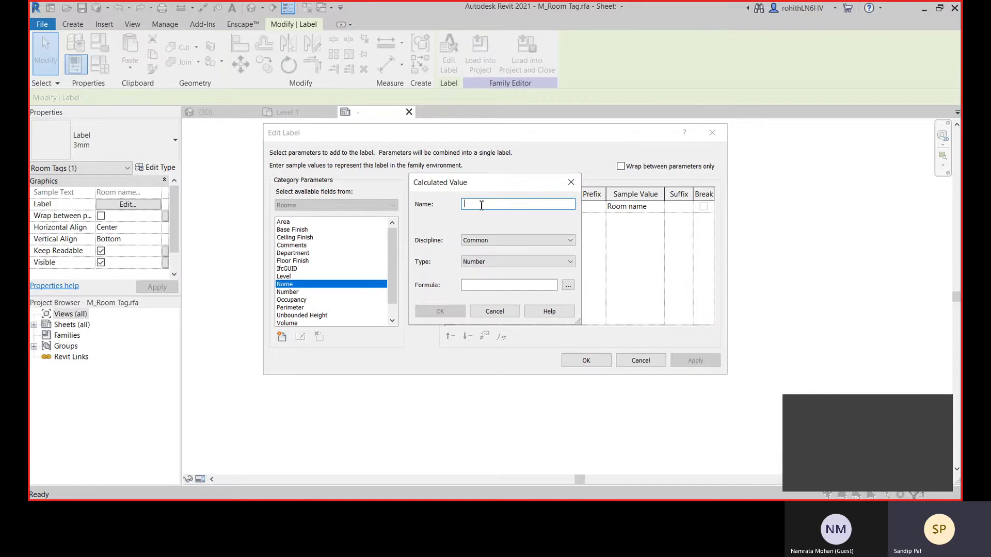
text(Length)
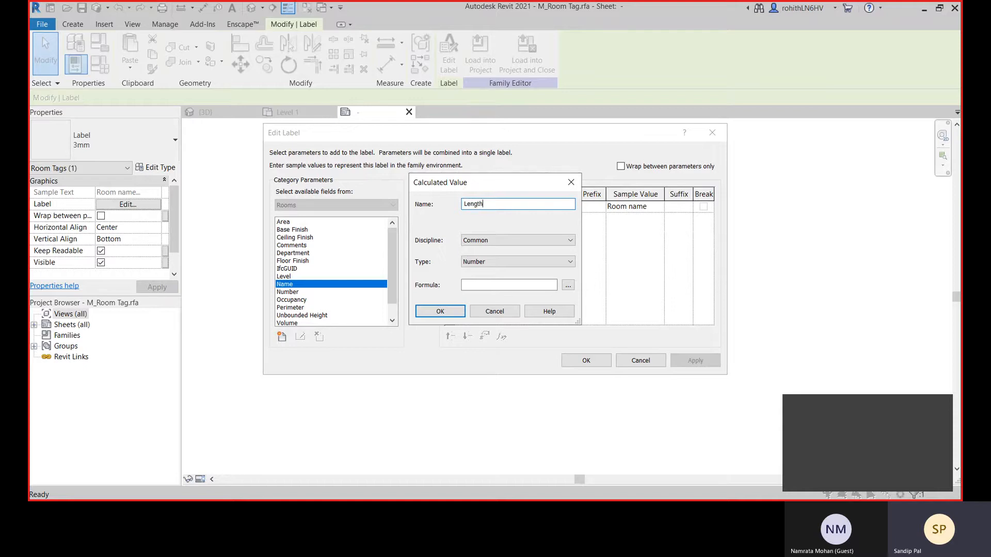
click(482, 262)
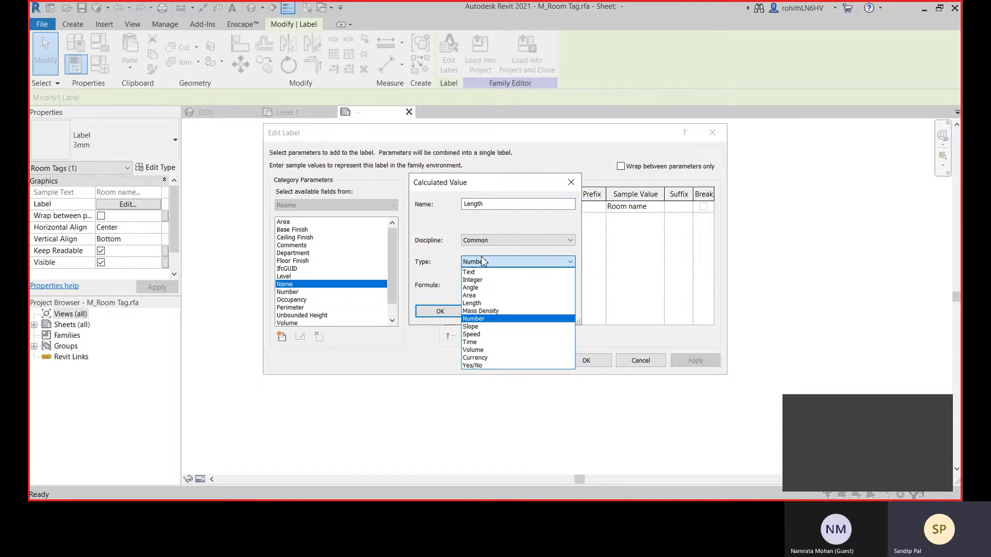
click(478, 303)
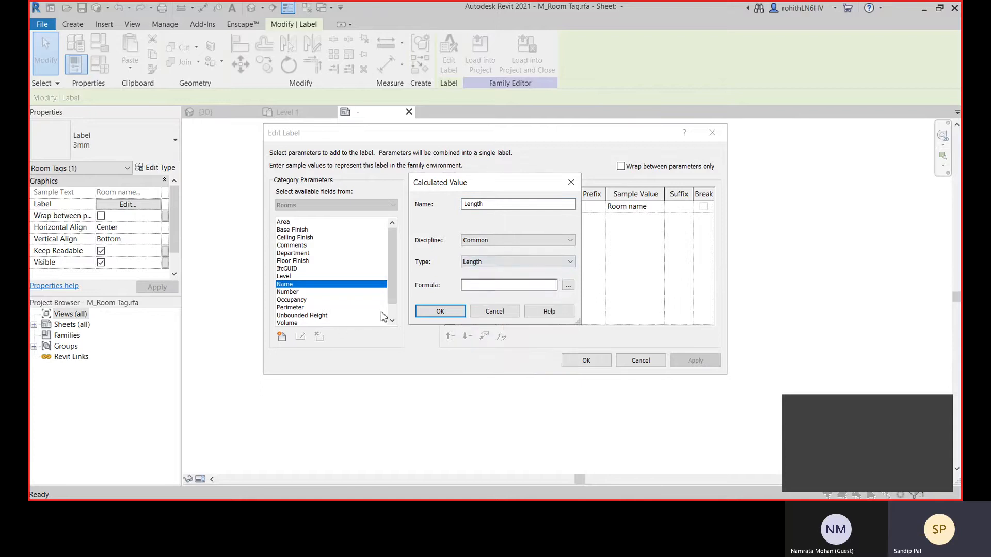
click(471, 286)
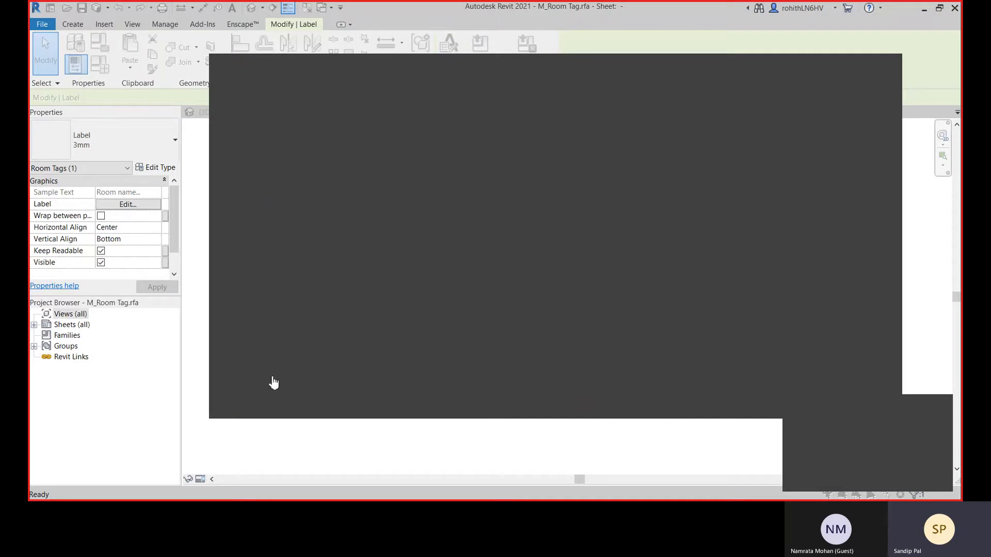
Step: Switch to Notepad with Room tag LengthXwidth formula.txt and select the complete Length formula, excluding its "Length :" prefix
click(380, 192)
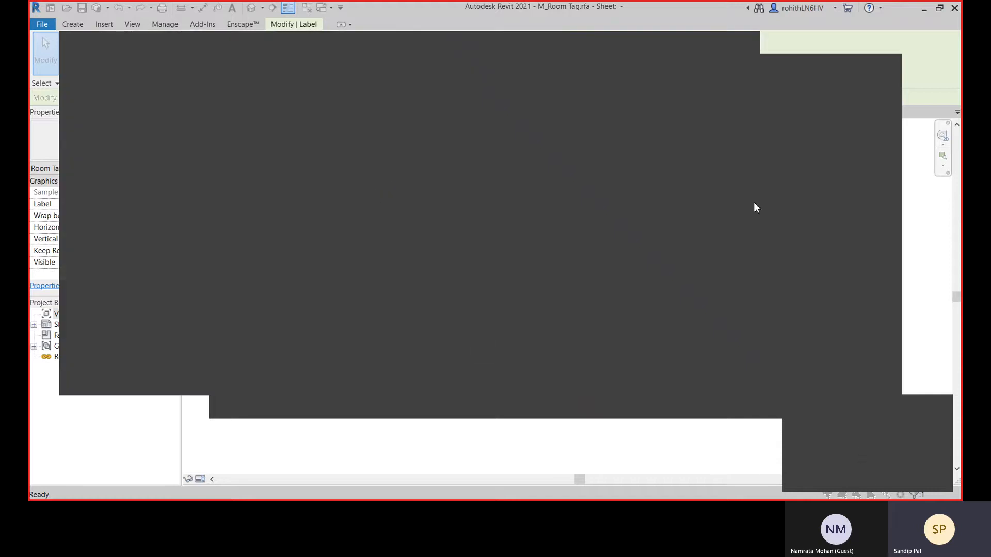
drag(601, 47, 498, 92)
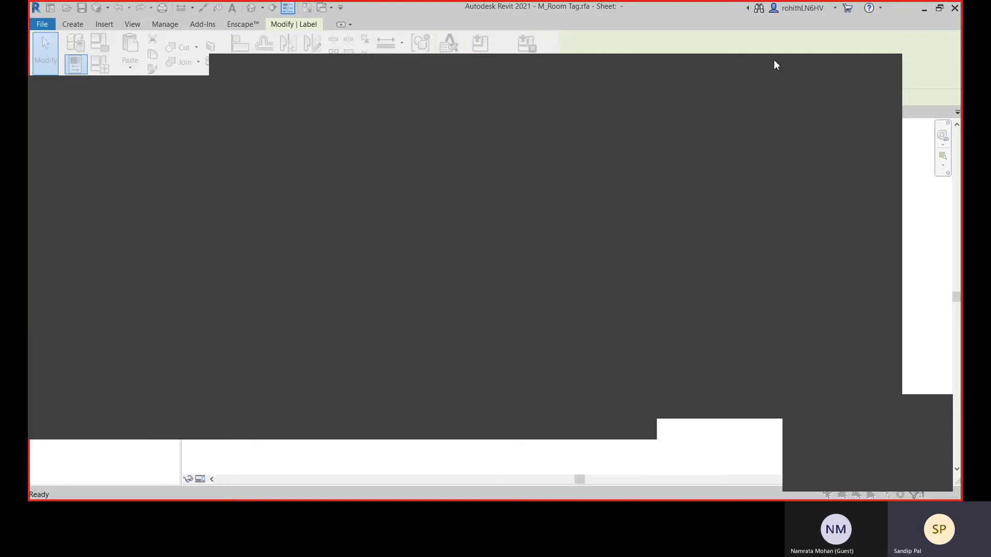
click(822, 61)
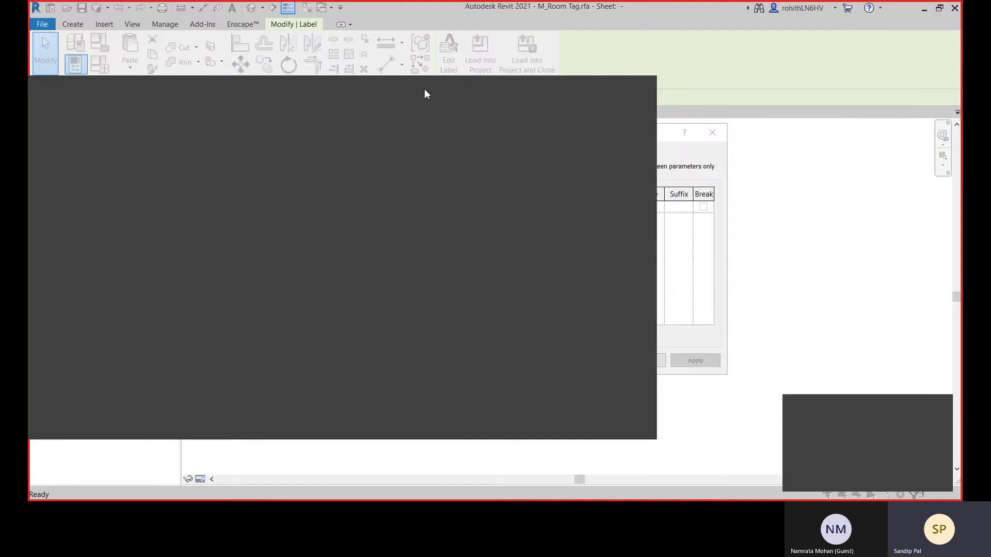
drag(425, 94, 664, 58)
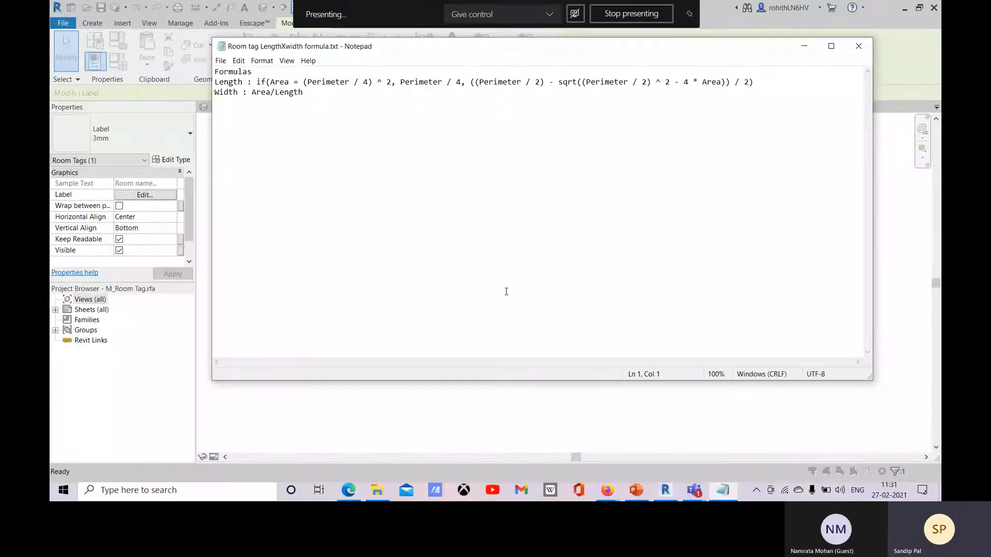
drag(470, 52, 495, 100)
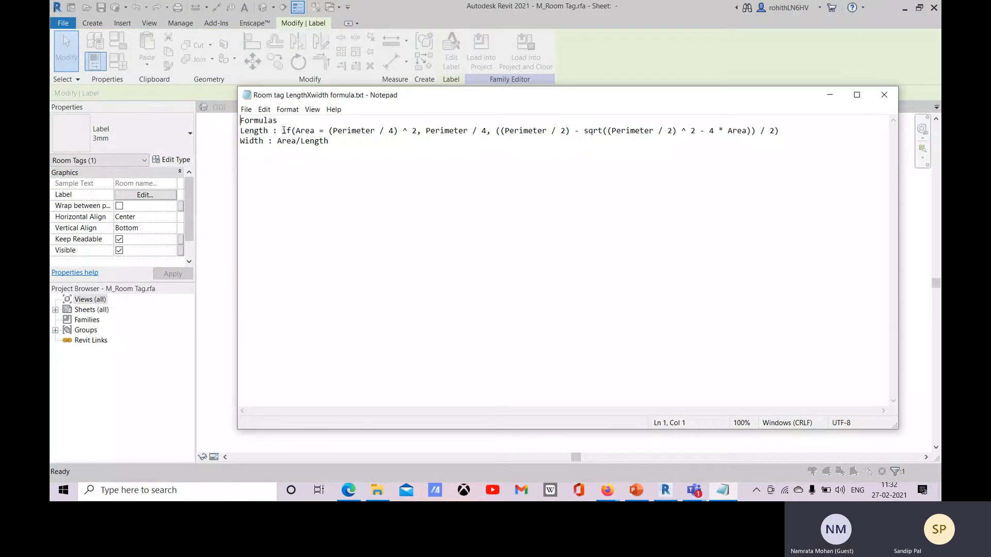
drag(289, 131, 780, 130)
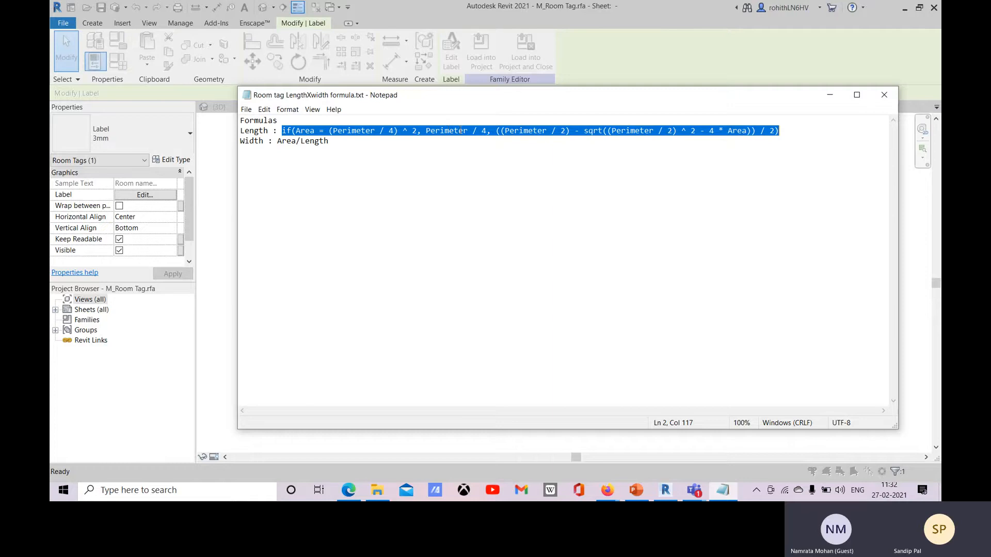
Step: Copy the Length formula from the Notepad file into the Length calculated value, add it to the label, and remove the Name parameter
drag(463, 103, 465, 103)
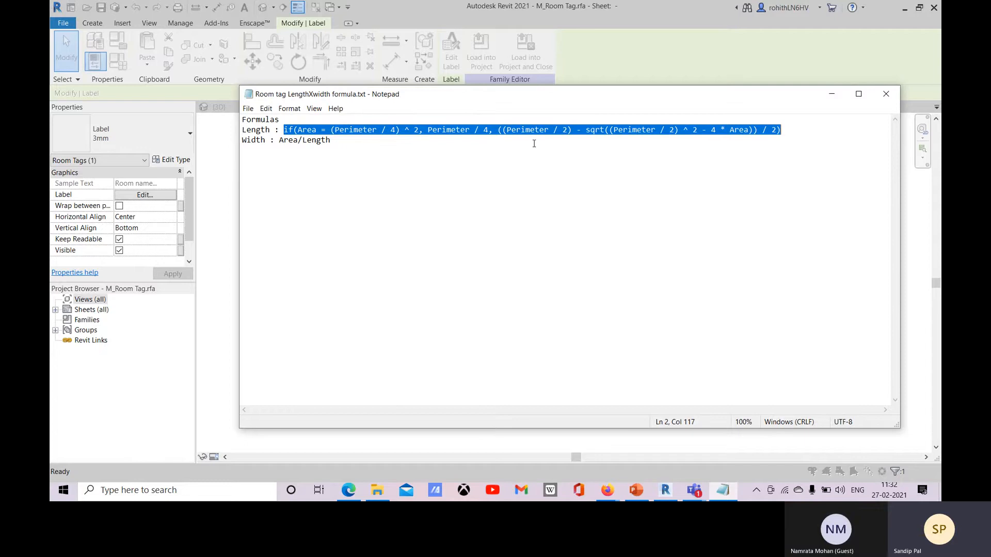
drag(463, 101, 461, 113)
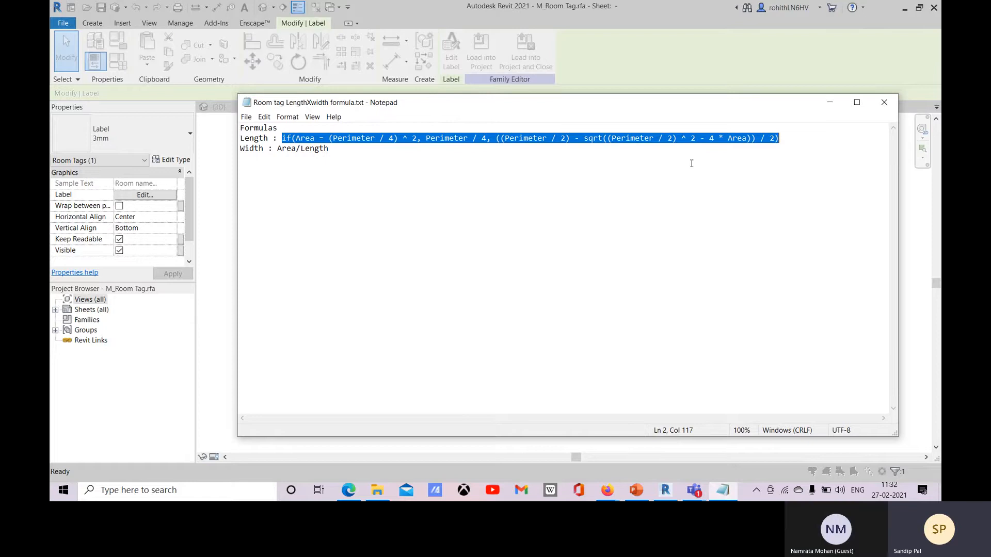
right_click(655, 139)
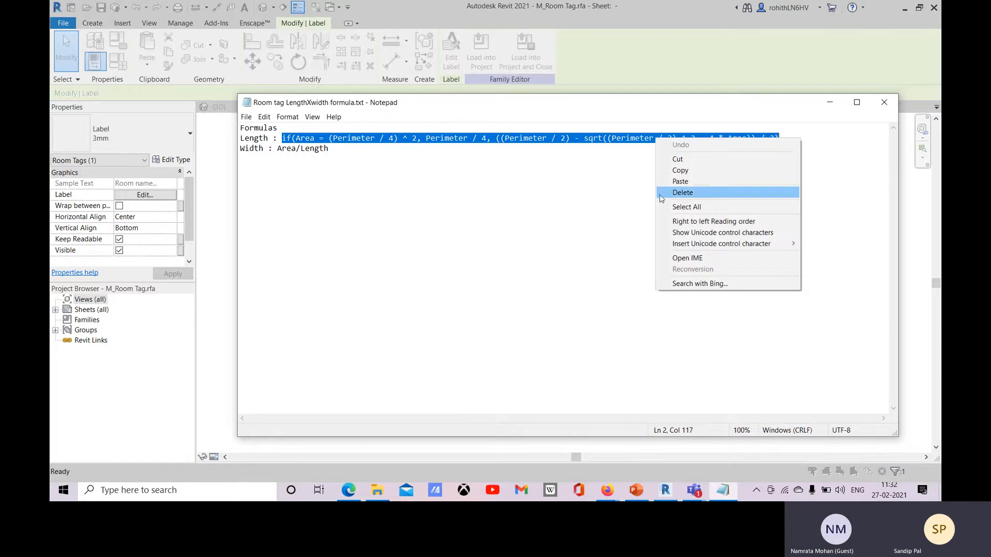
click(687, 176)
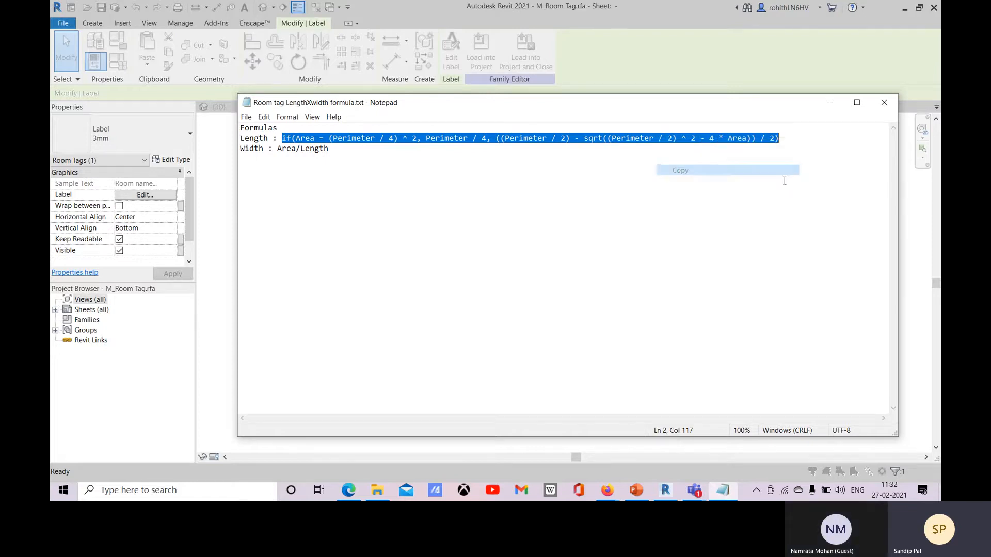
click(830, 103)
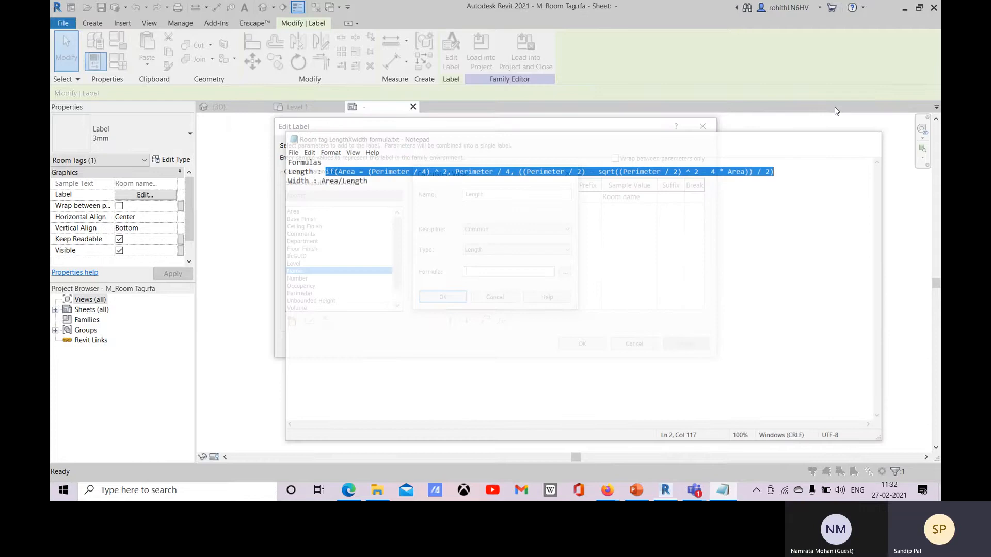
key(ctrl+v)
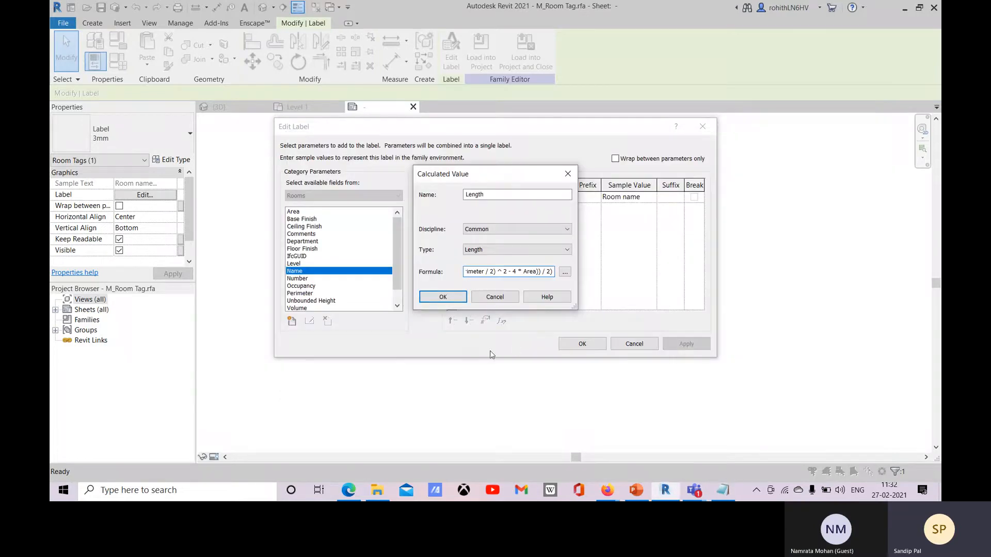
click(442, 296)
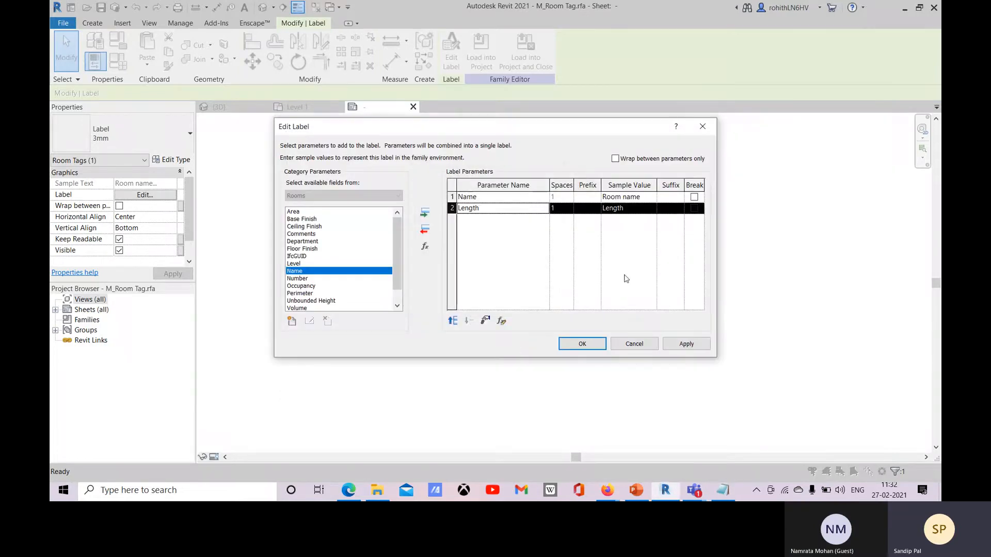
click(452, 197)
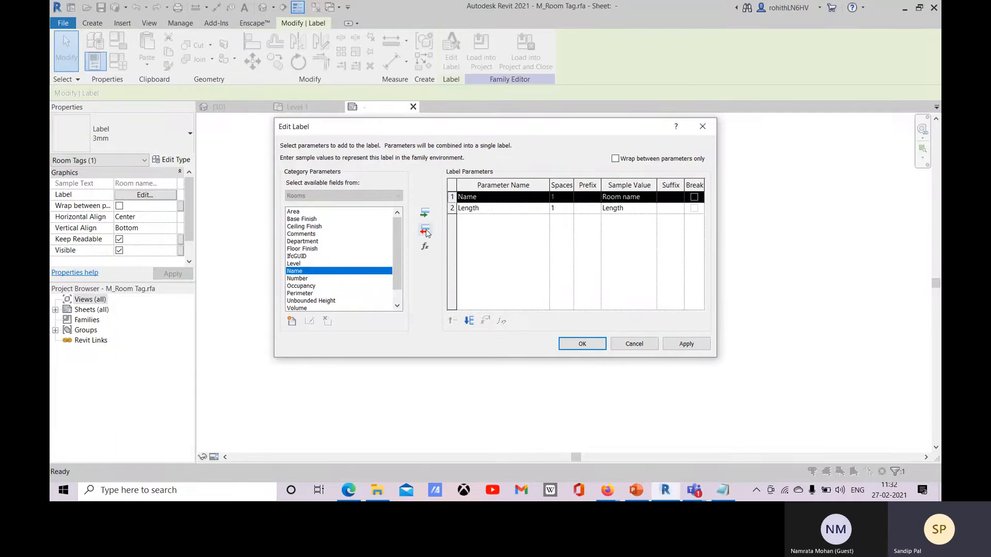
click(424, 230)
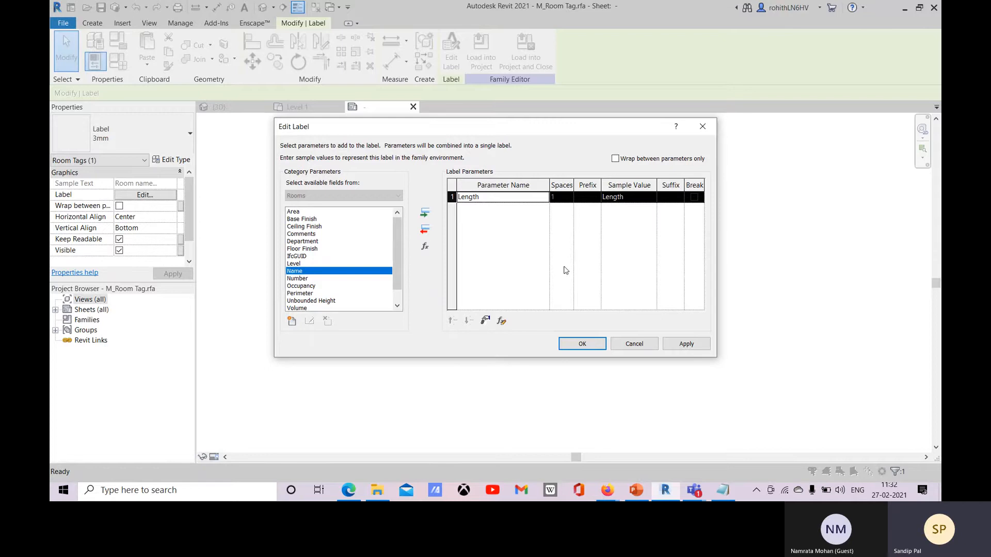
Step: Add a calculated value named Width to the label, with type Length and the formula Area/Length copied from the Notepad file
click(425, 246)
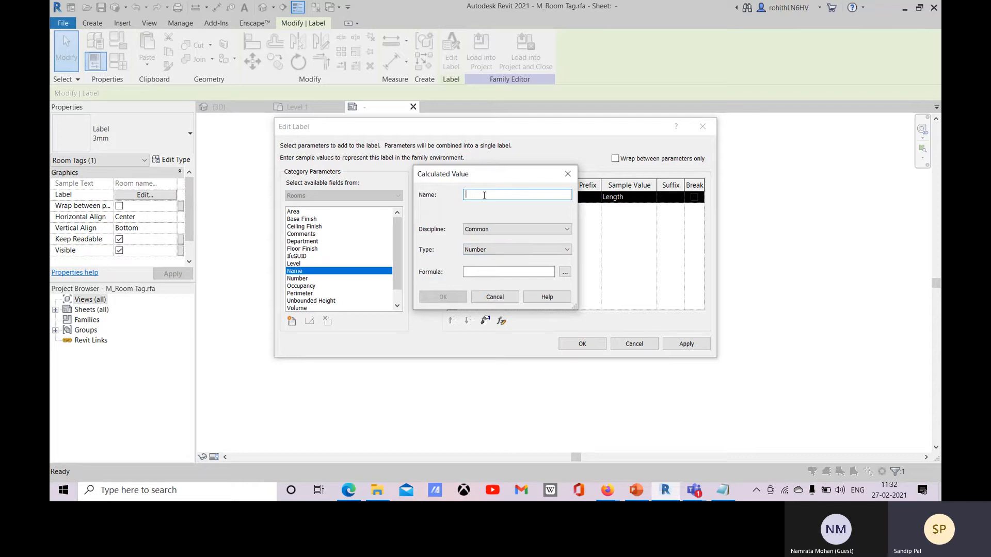
text(Width)
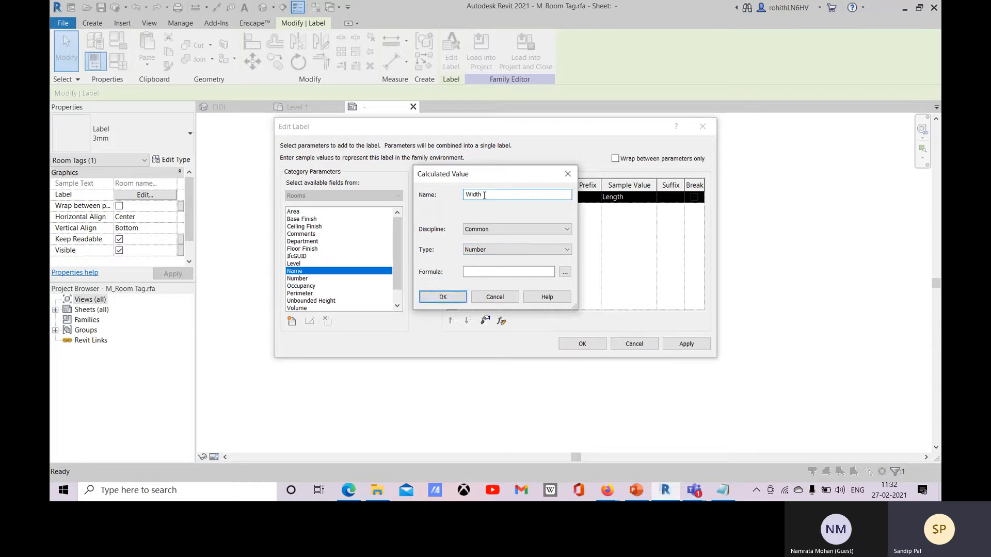
click(511, 250)
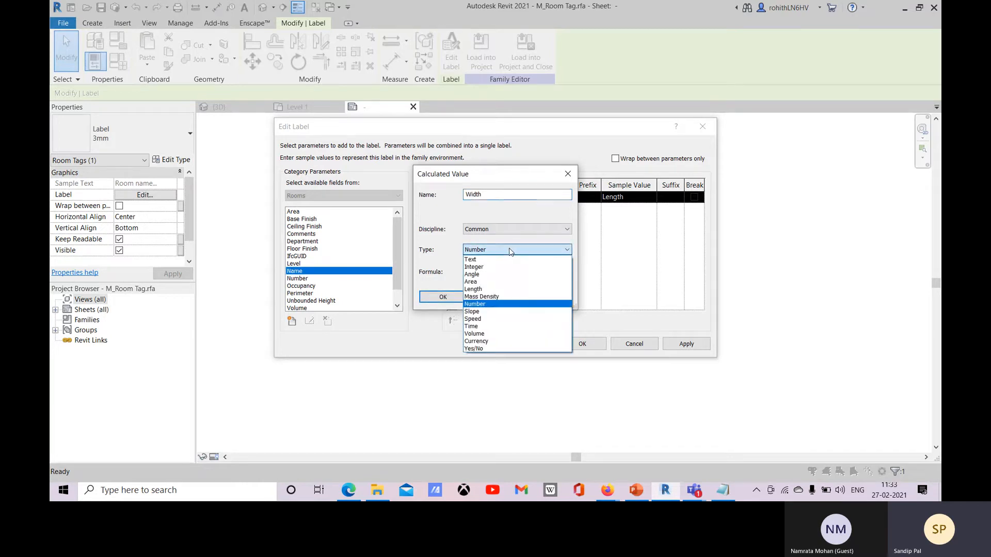
click(476, 291)
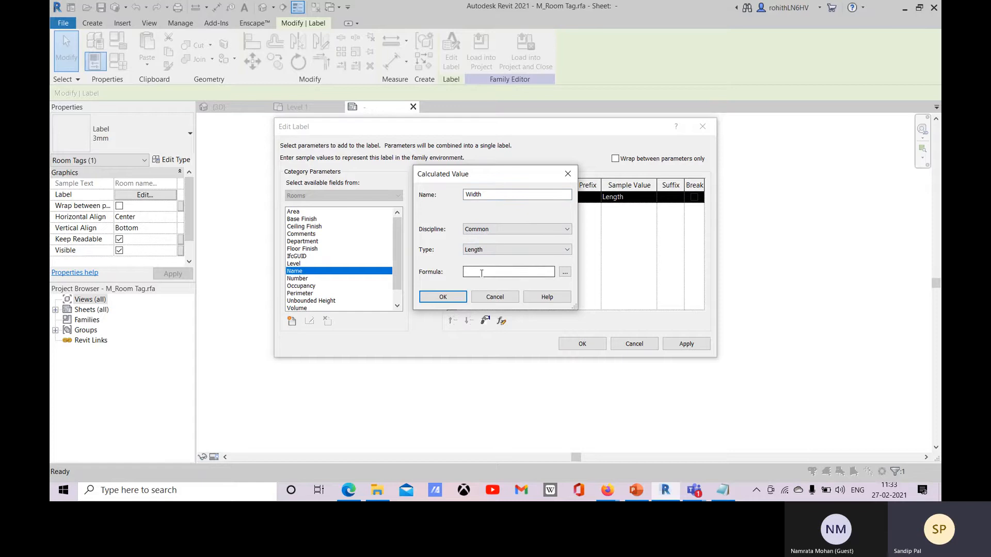
click(722, 490)
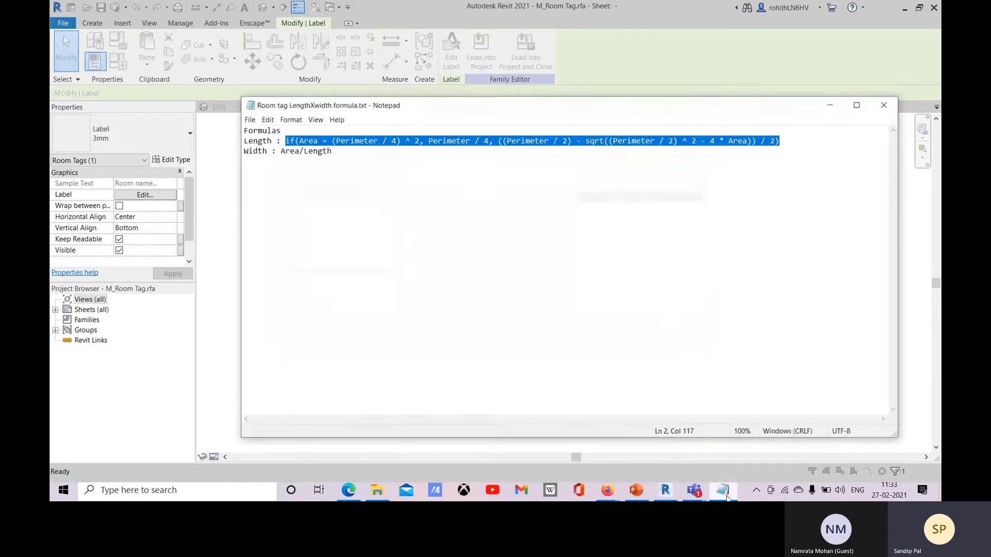
drag(334, 150, 278, 151)
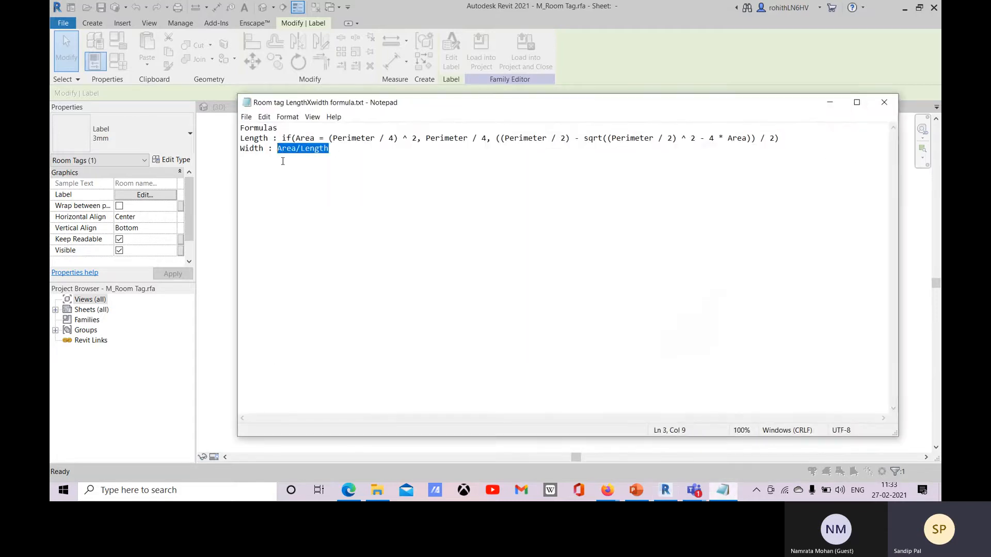
click(830, 102)
key(ctrl+v)
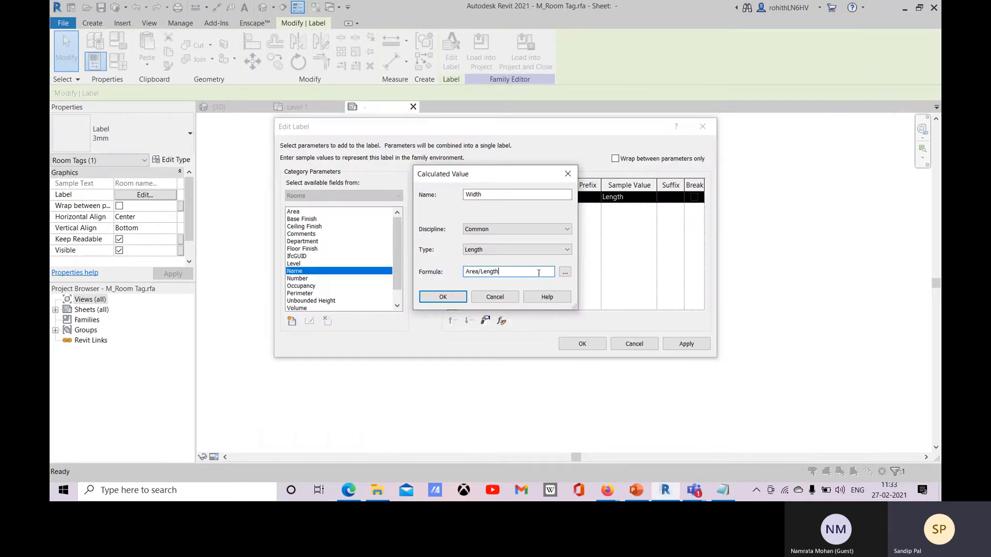
click(443, 297)
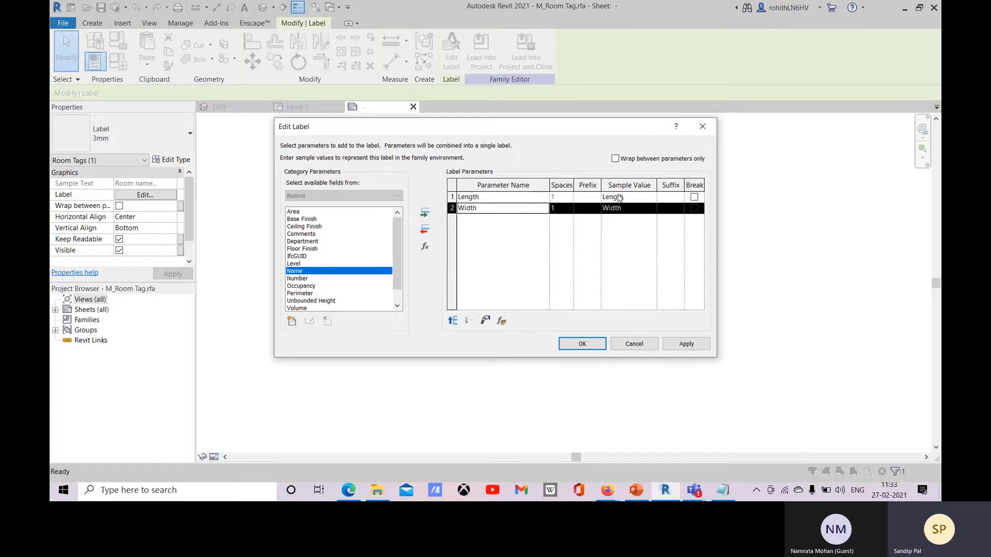
Step: Give the Width label parameter the prefix X and apply the label changes
click(588, 211)
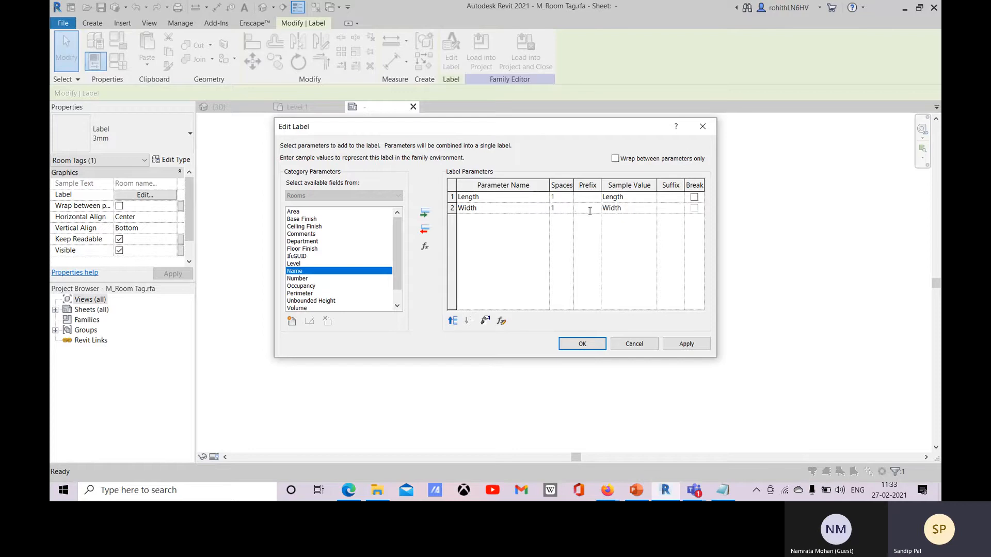
text(X)
click(682, 345)
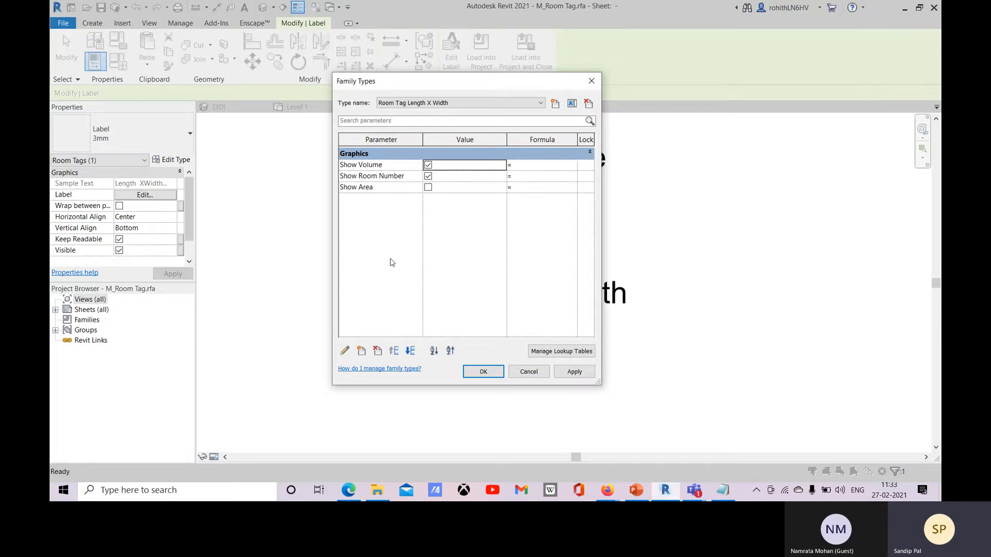
Step: Start a new family parameter for the room tag and group it under Visibility
click(362, 353)
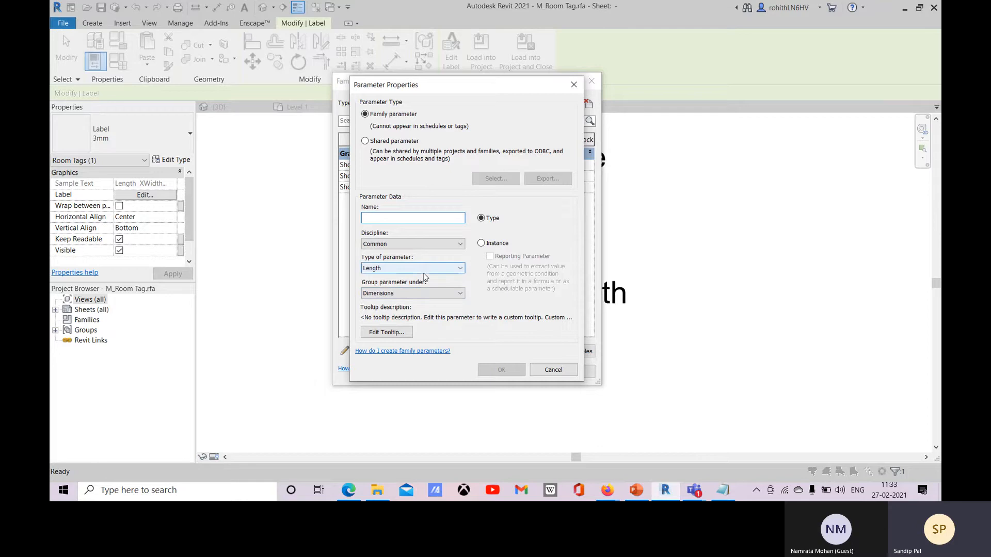
click(418, 269)
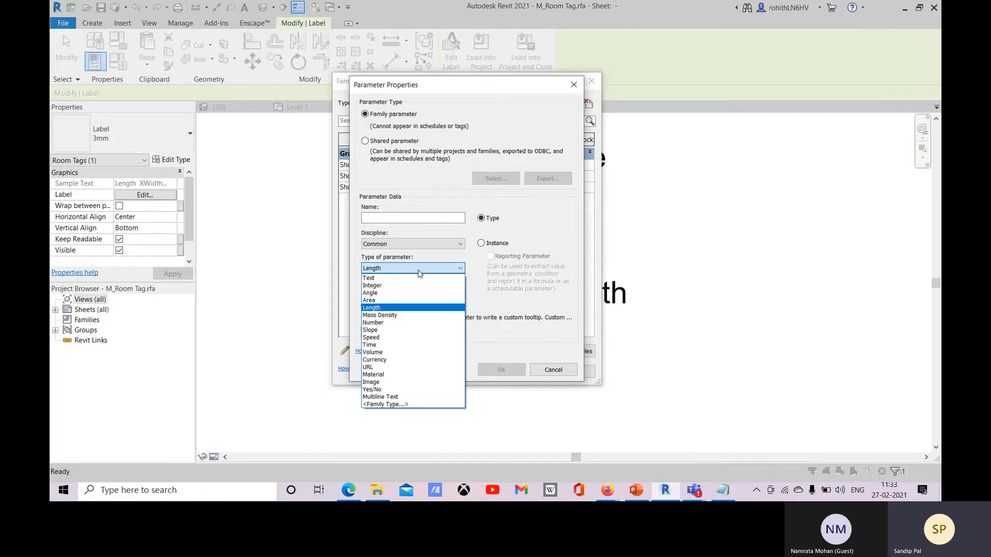
click(419, 273)
click(375, 218)
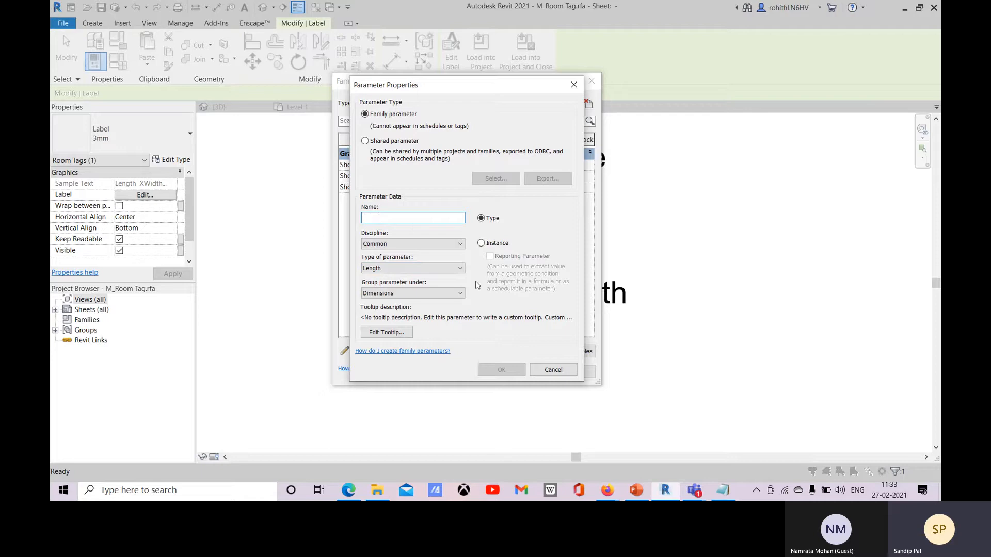
click(420, 294)
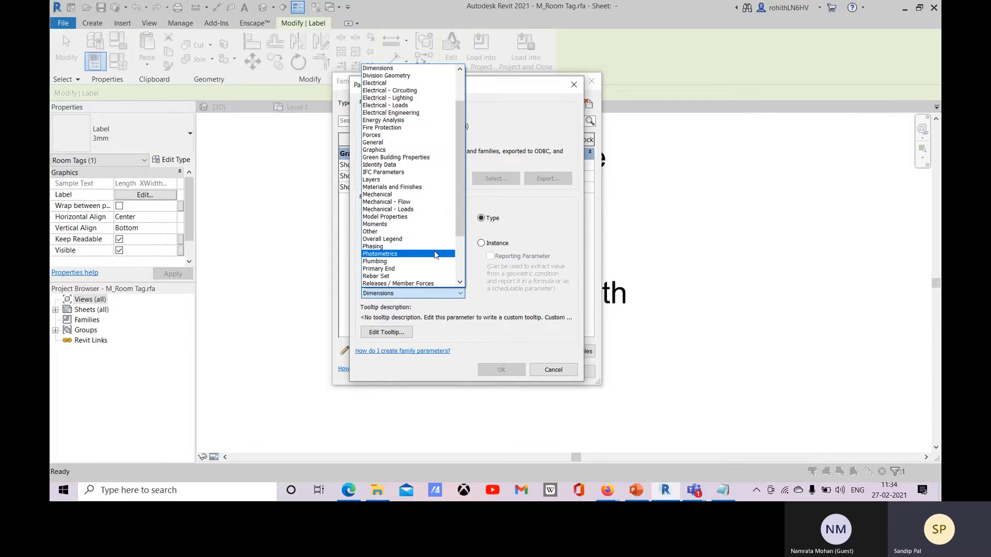
scroll(444, 242, down, 3)
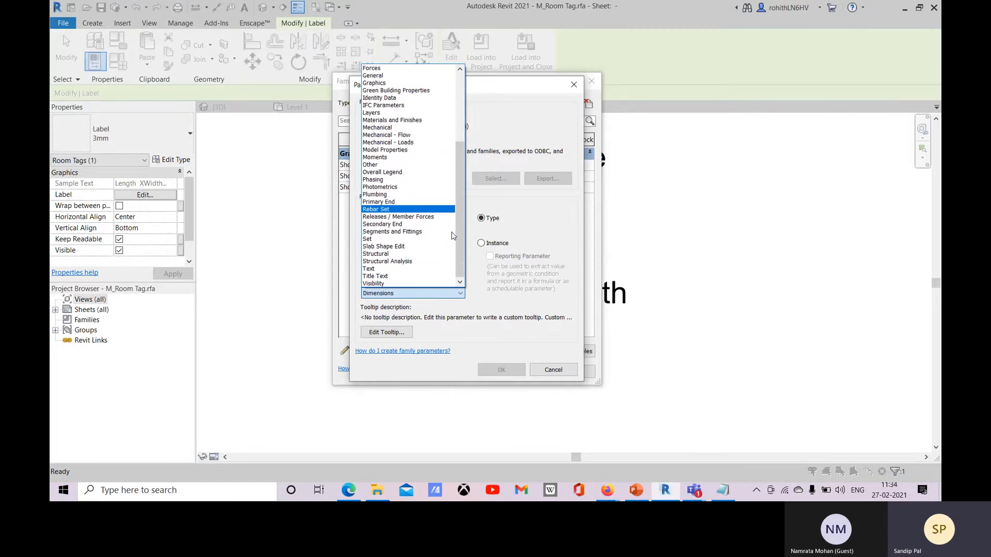
click(376, 287)
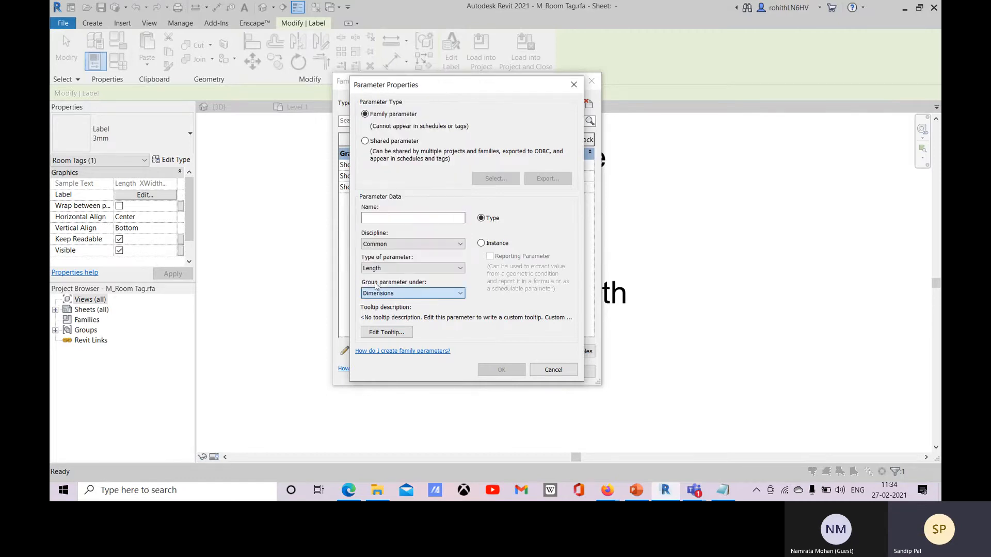
key(v)
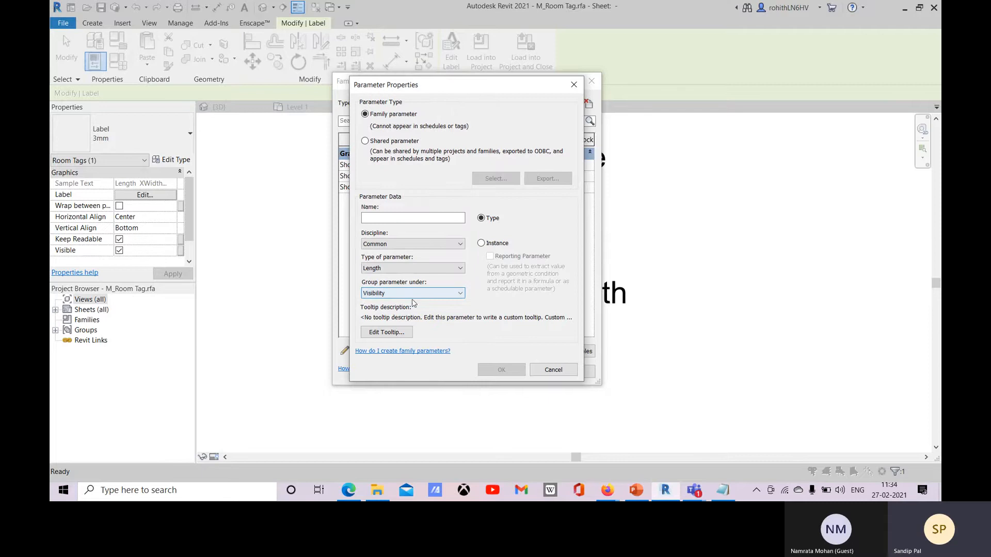
click(396, 270)
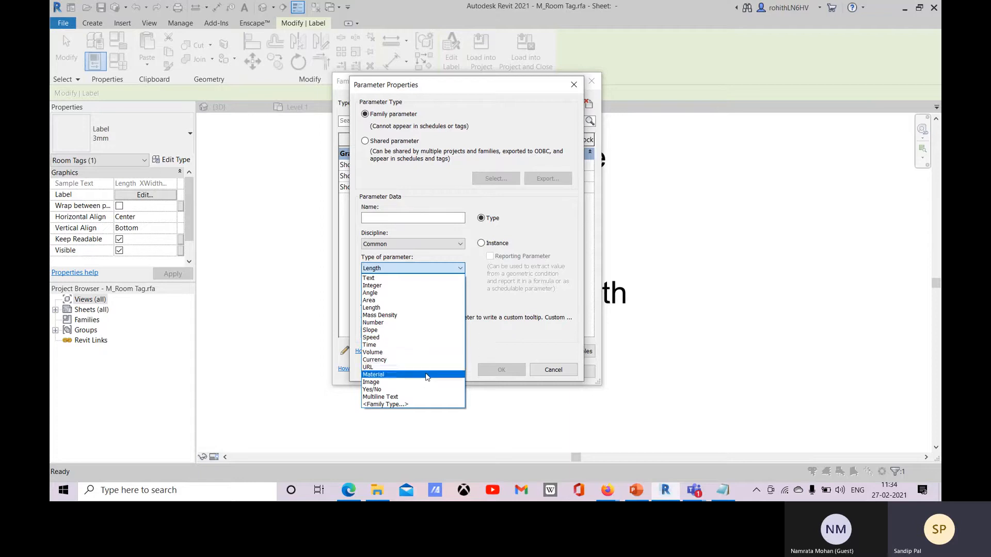
click(385, 404)
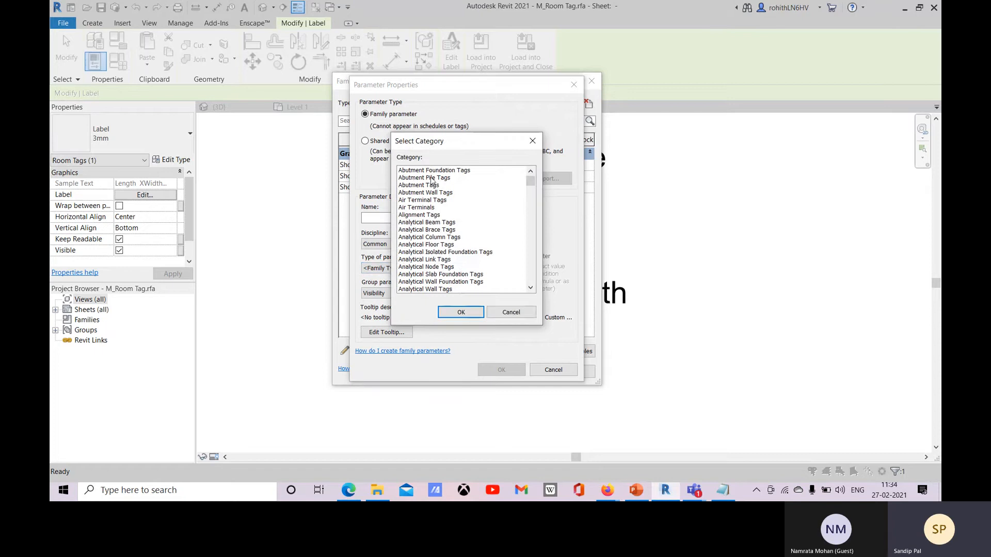
scroll(435, 196, down, 6)
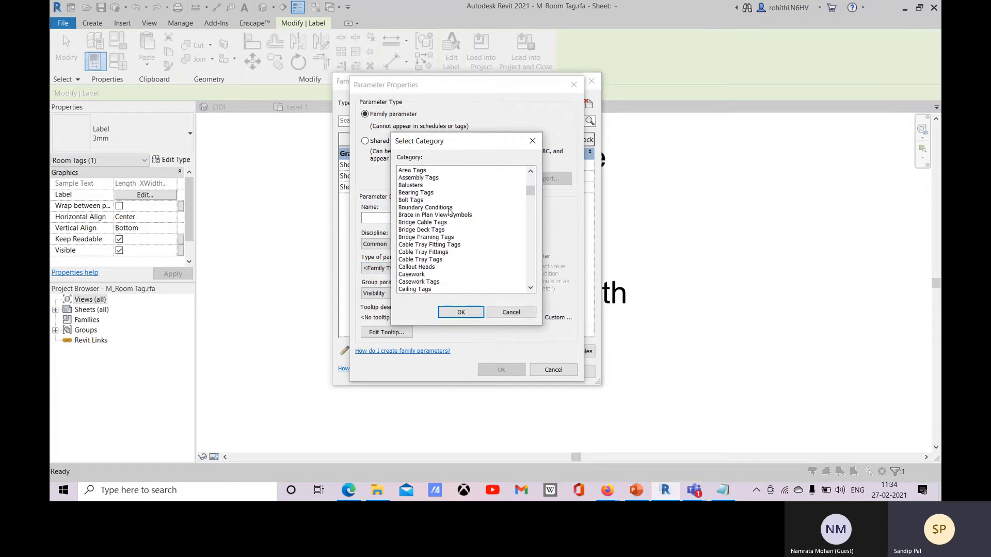
scroll(436, 227, down, 4)
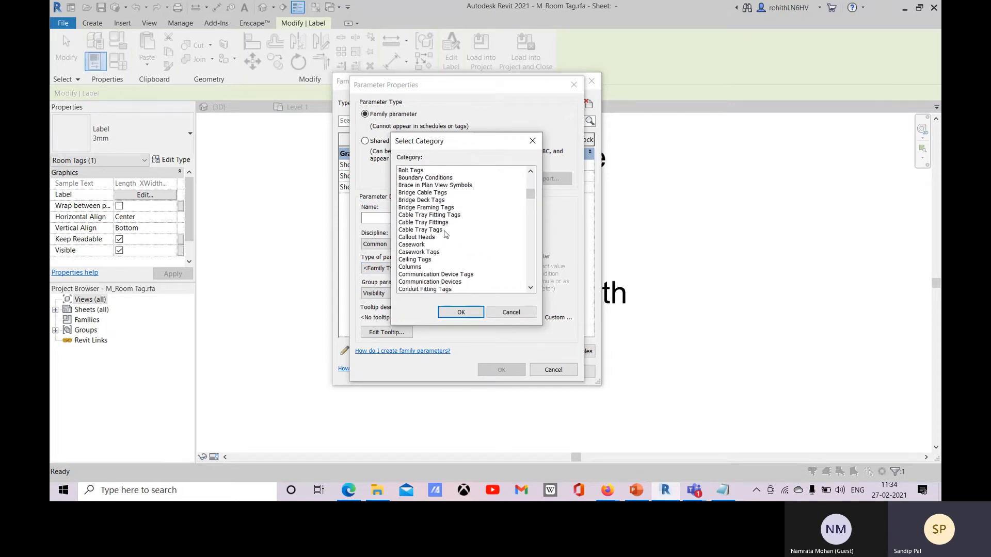
scroll(462, 243, down, 9)
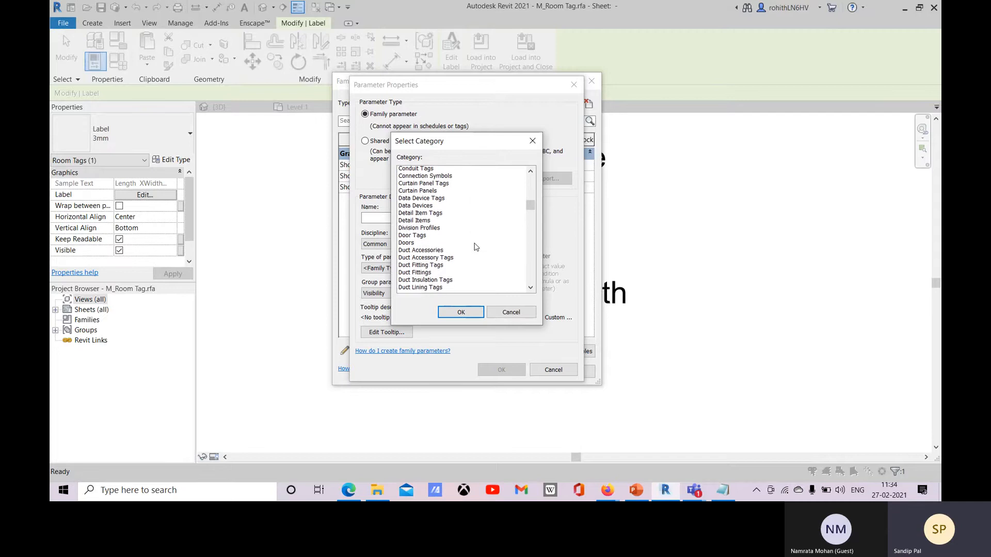
scroll(479, 246, down, 3)
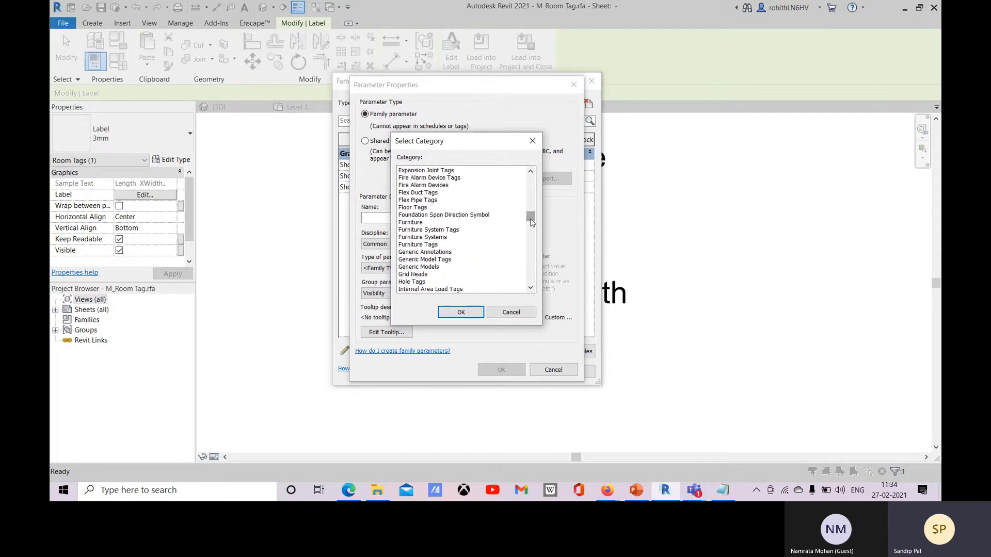
drag(531, 222, 518, 180)
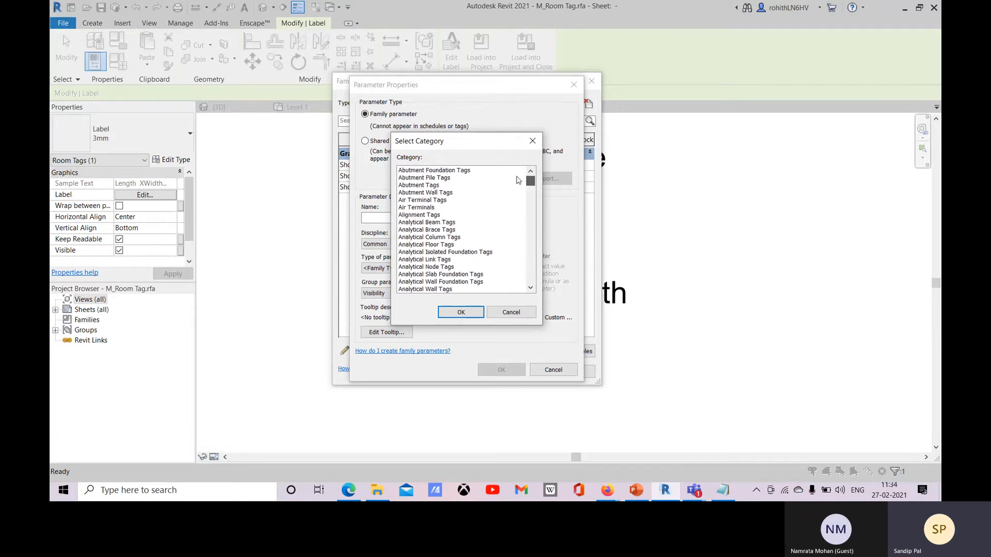
click(532, 140)
click(458, 270)
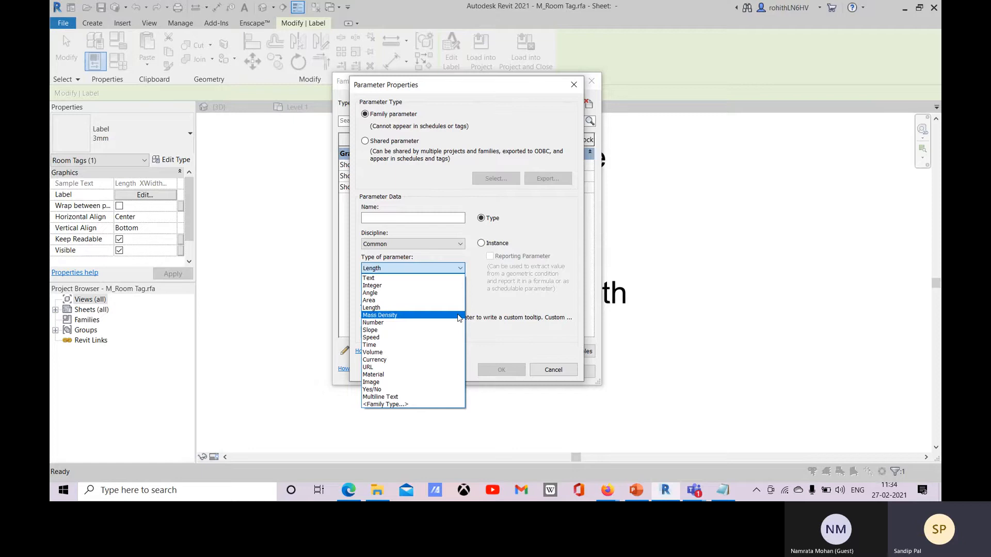
click(514, 292)
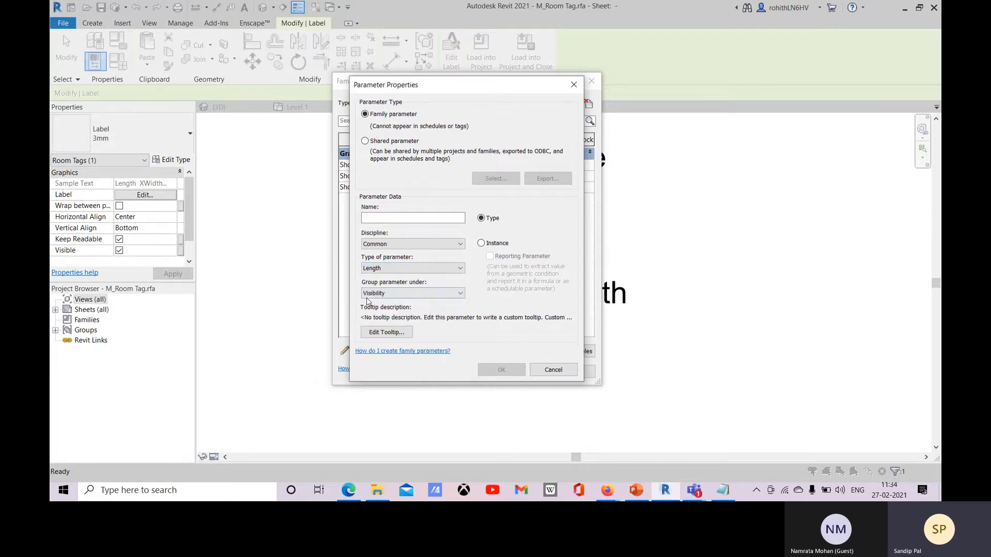
Step: Create the new family parameter as Length X Width, a Length-type parameter grouped under Graphics
click(399, 293)
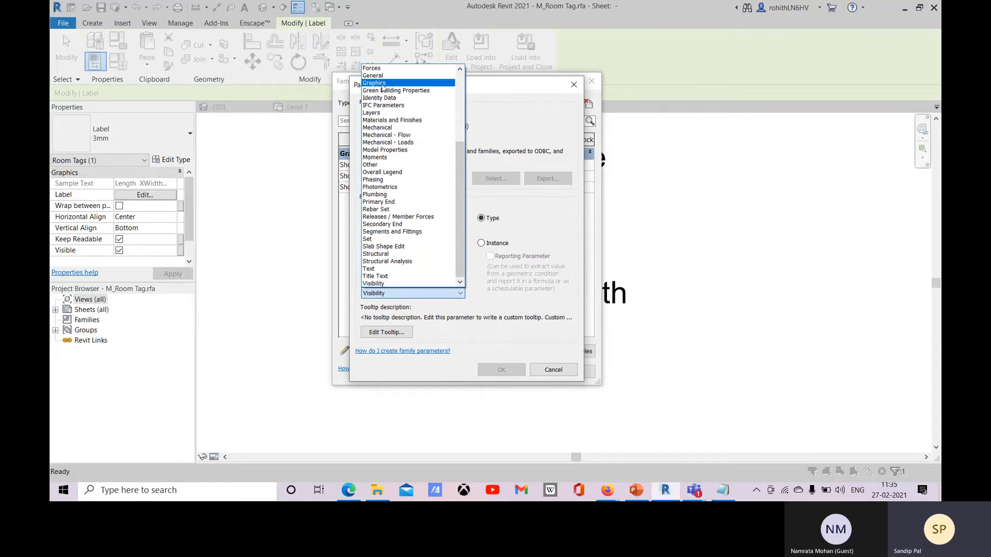
click(392, 83)
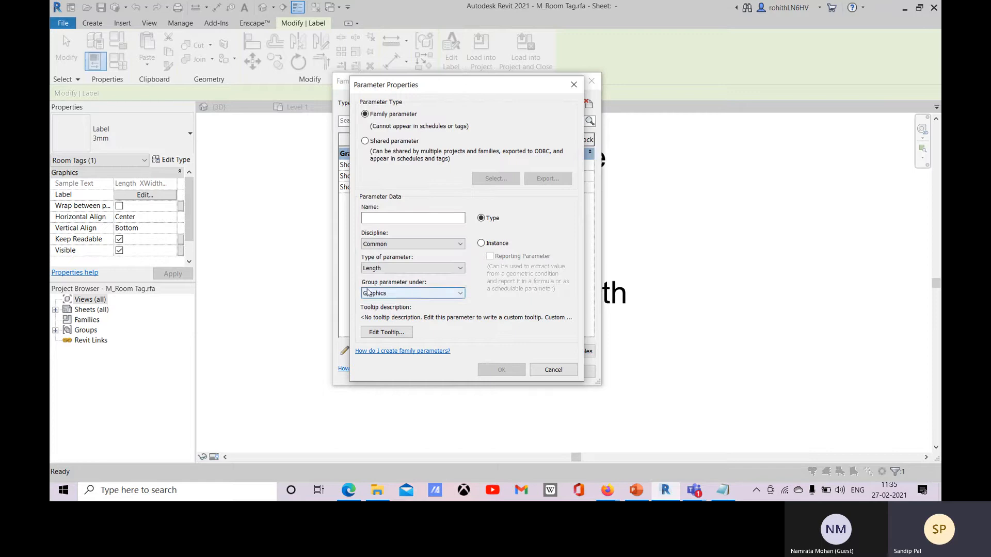
click(400, 217)
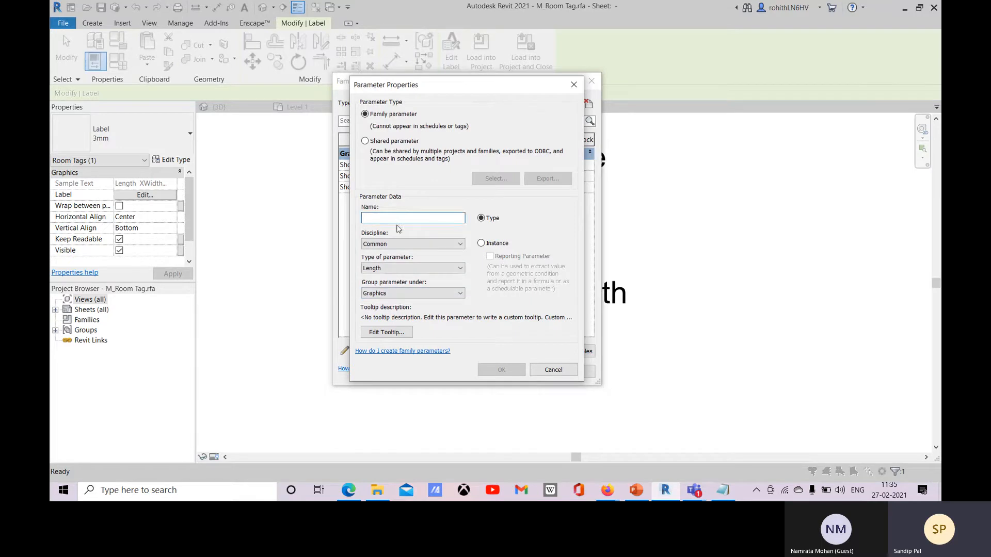
text(Le)
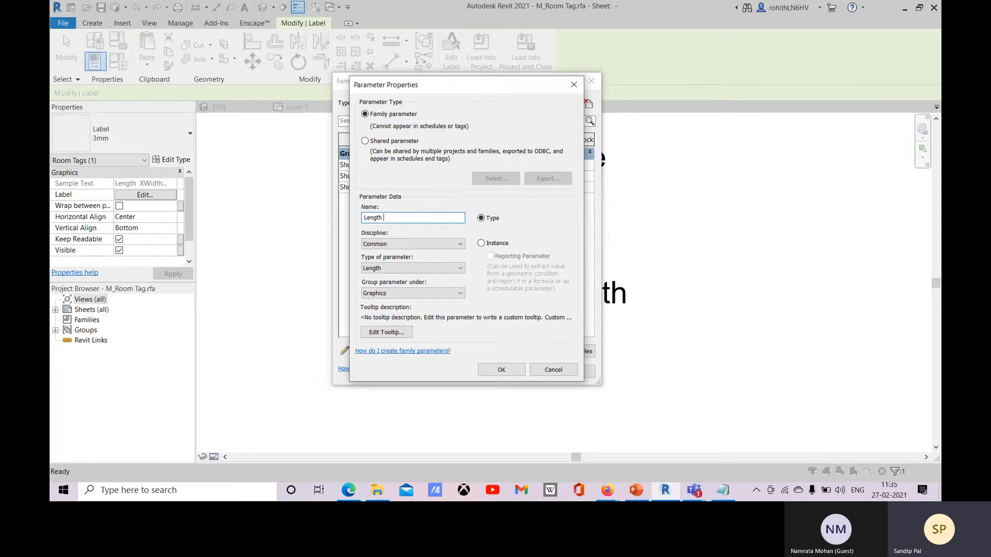
text(ngth X Width)
click(501, 370)
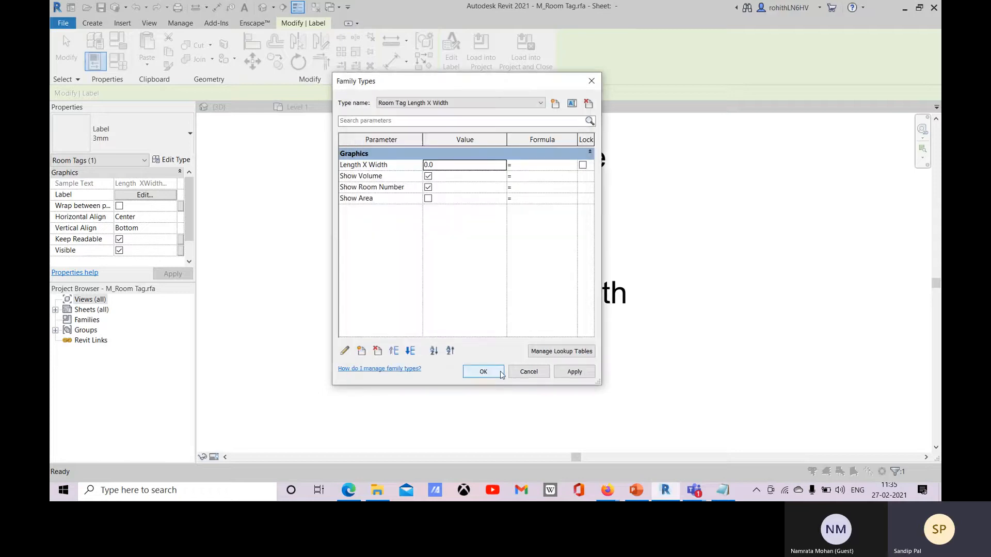
Step: Compare the parameter properties of Show Volume and Length X Width
click(459, 170)
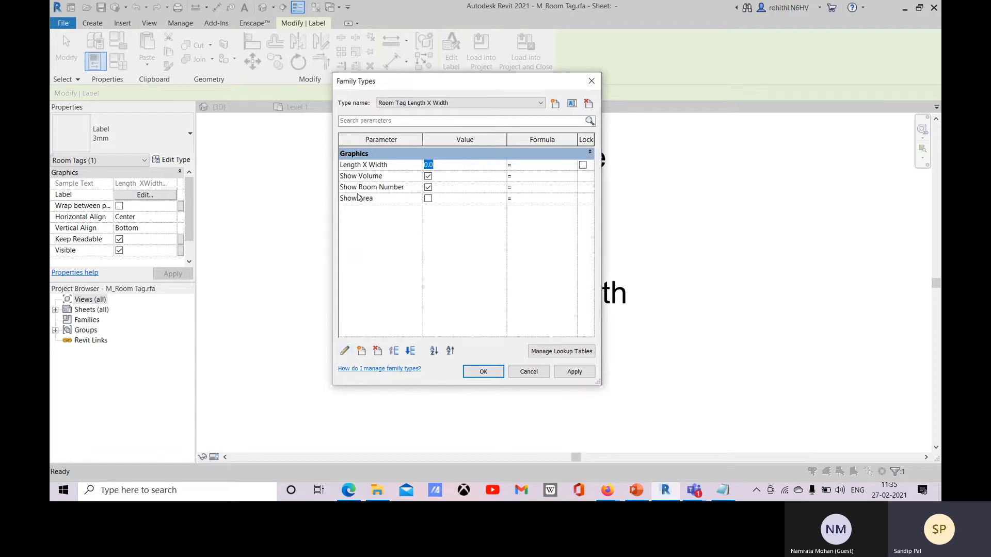
click(364, 176)
click(345, 352)
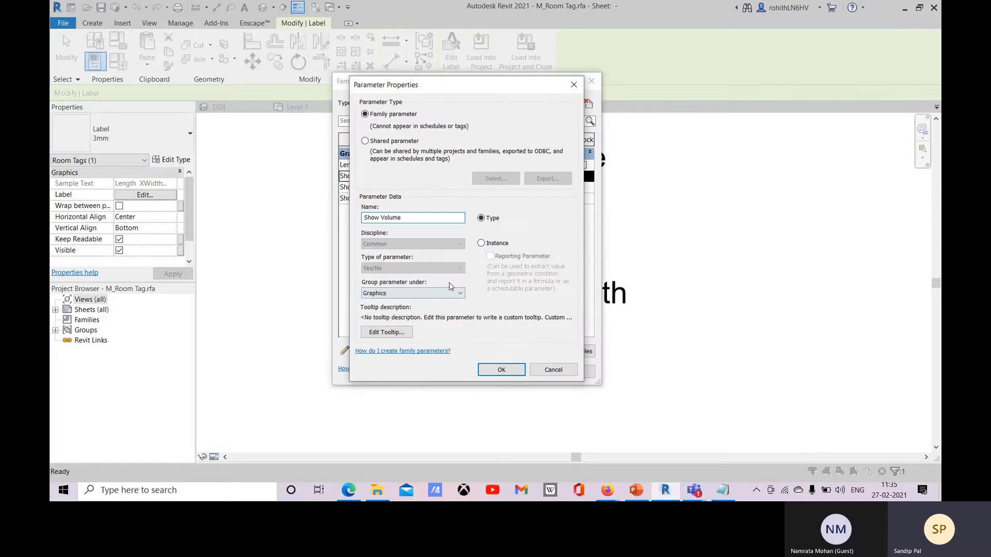
click(538, 374)
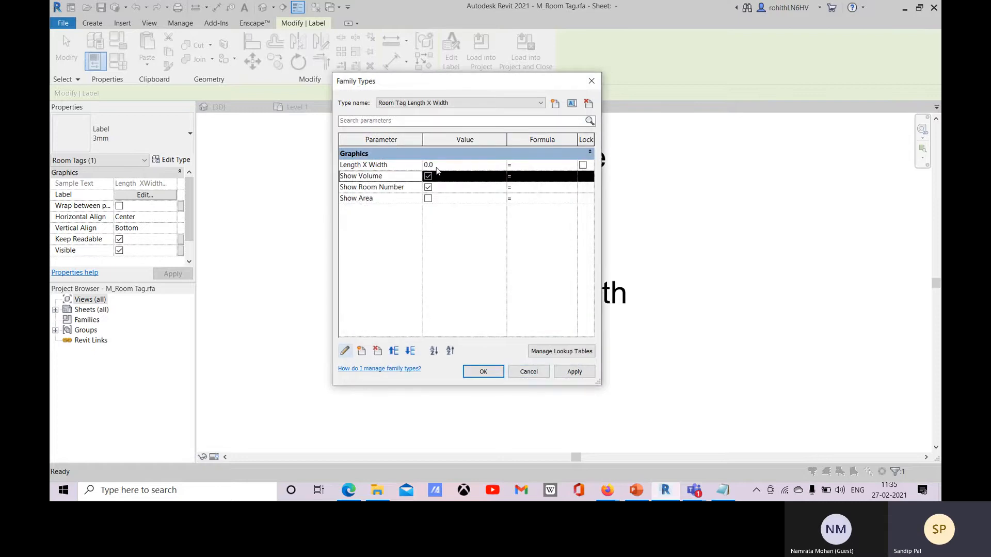
click(375, 166)
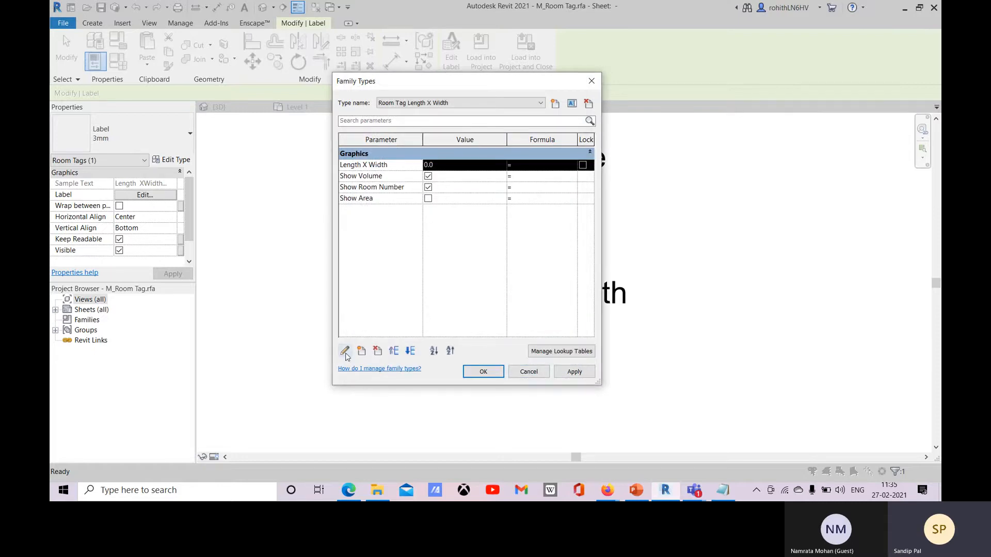
click(344, 351)
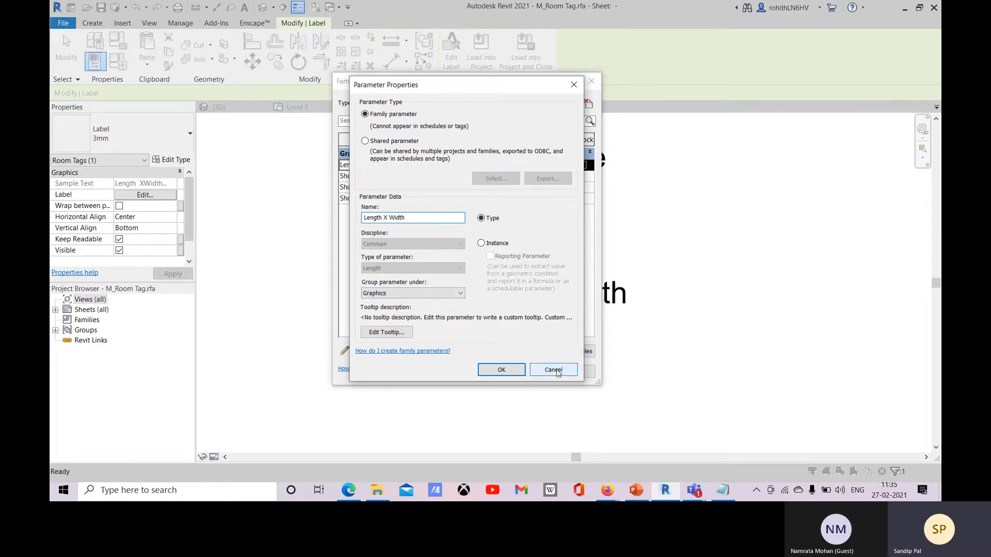
click(557, 371)
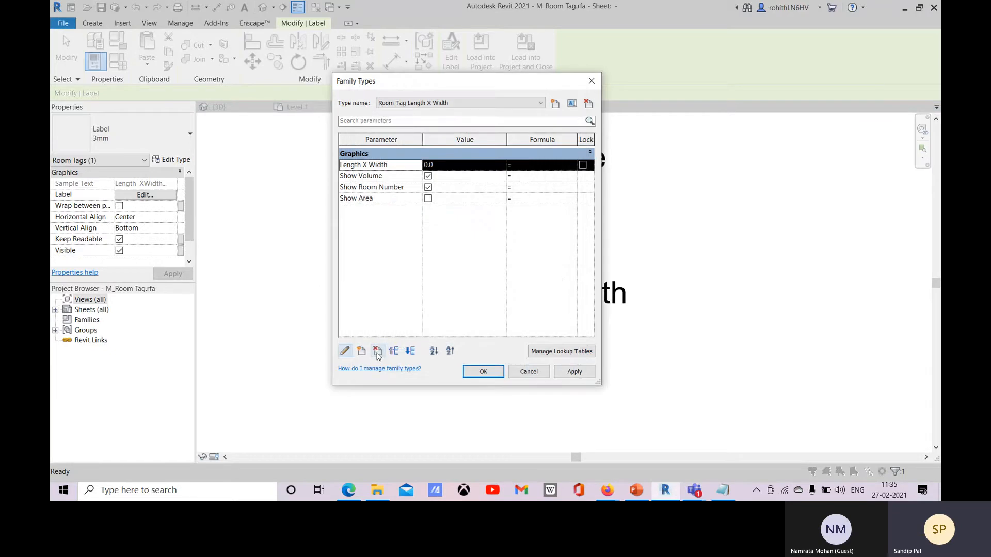
Step: Delete the Length X Width parameter and check the type of parameter used by Show Volume
click(378, 351)
click(520, 246)
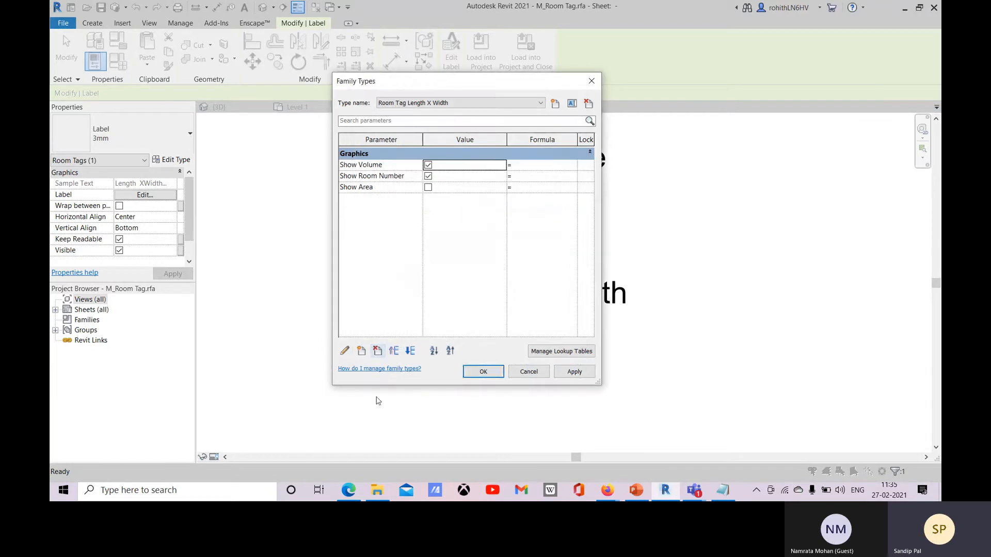
click(345, 351)
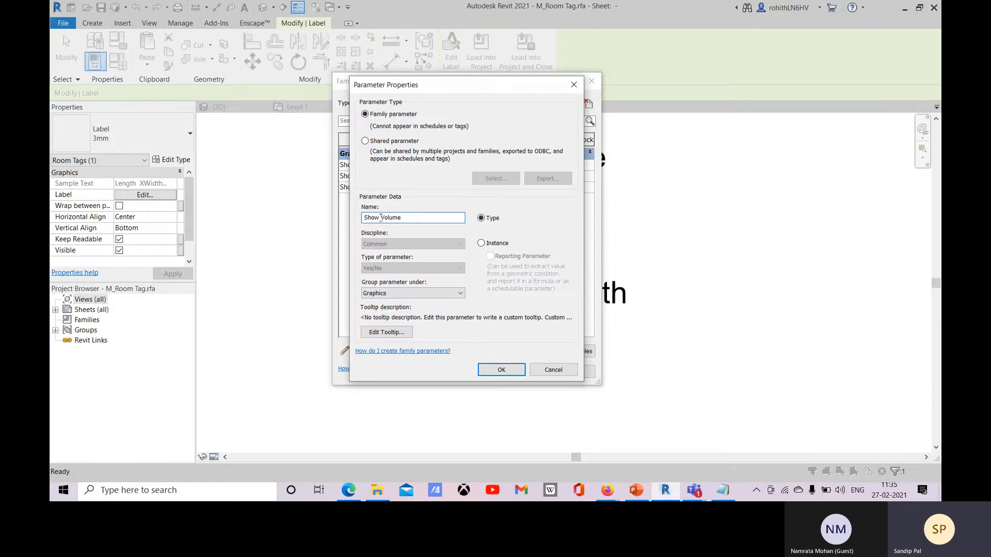
click(573, 85)
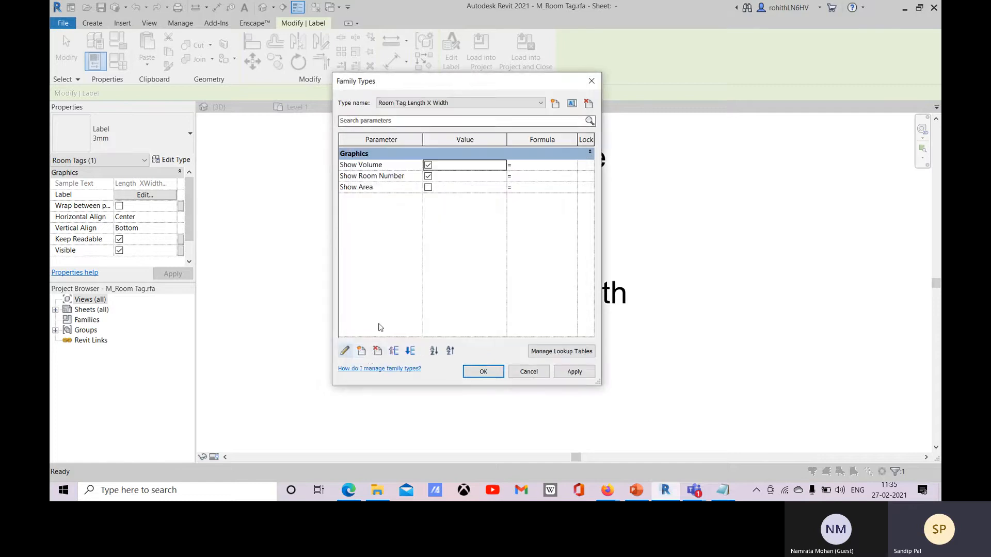
Step: Create a Yes/No family parameter named Length X Width, grouped under Graphics
click(362, 350)
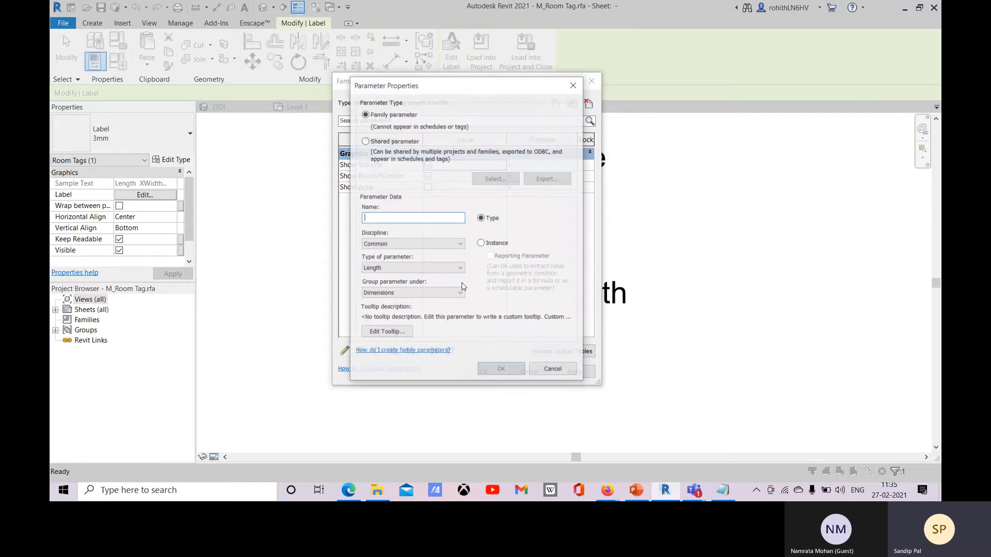
click(408, 293)
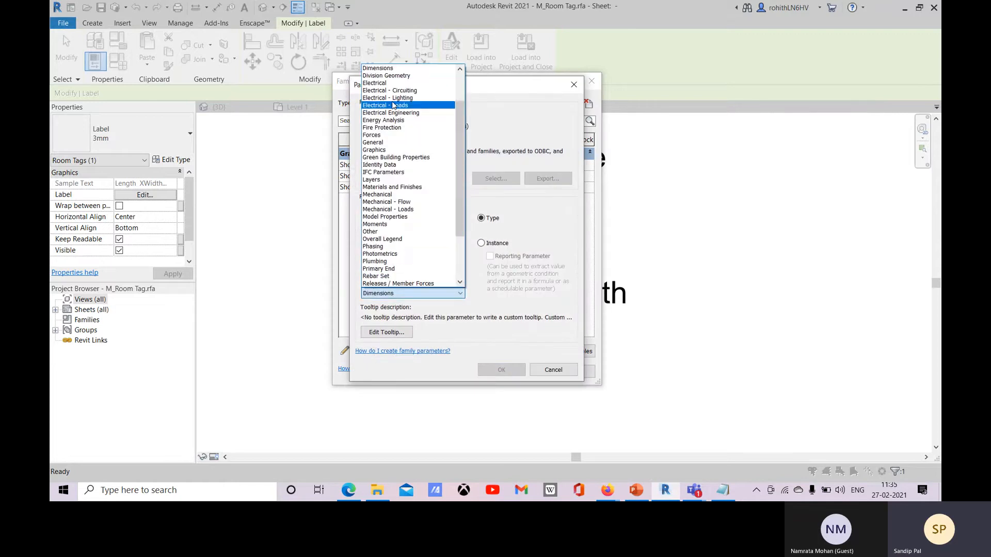
scroll(408, 206, up, 2)
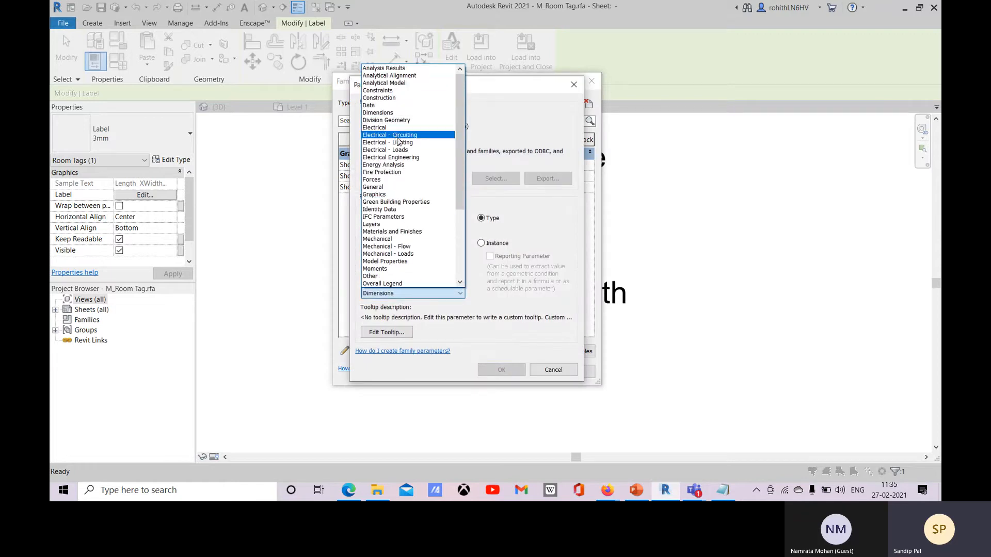
scroll(398, 142, down, 2)
click(385, 150)
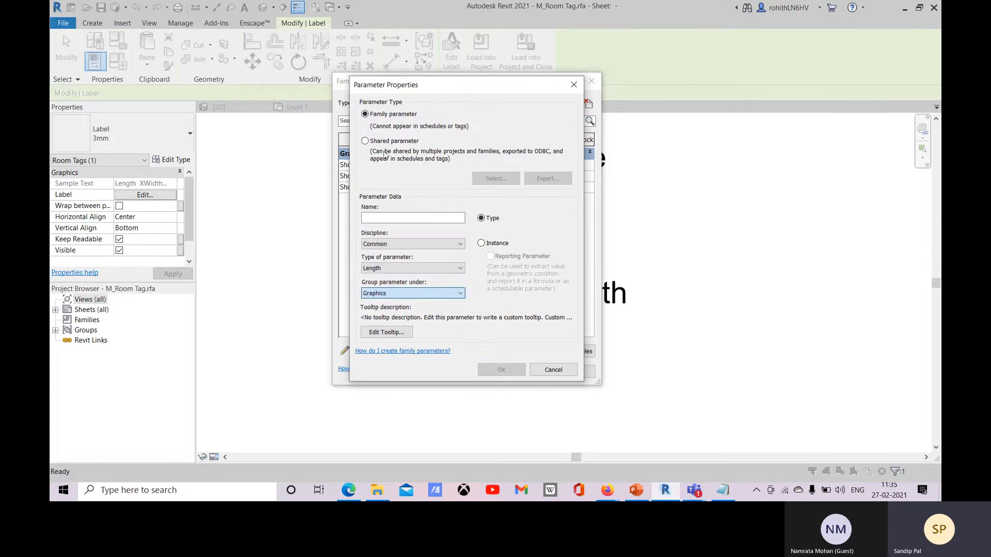
click(398, 269)
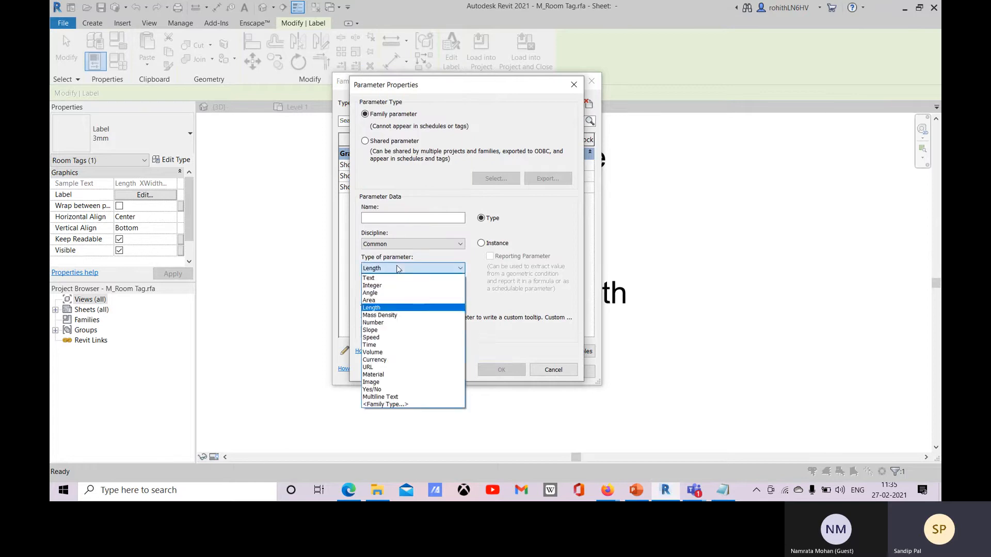
click(376, 389)
click(373, 218)
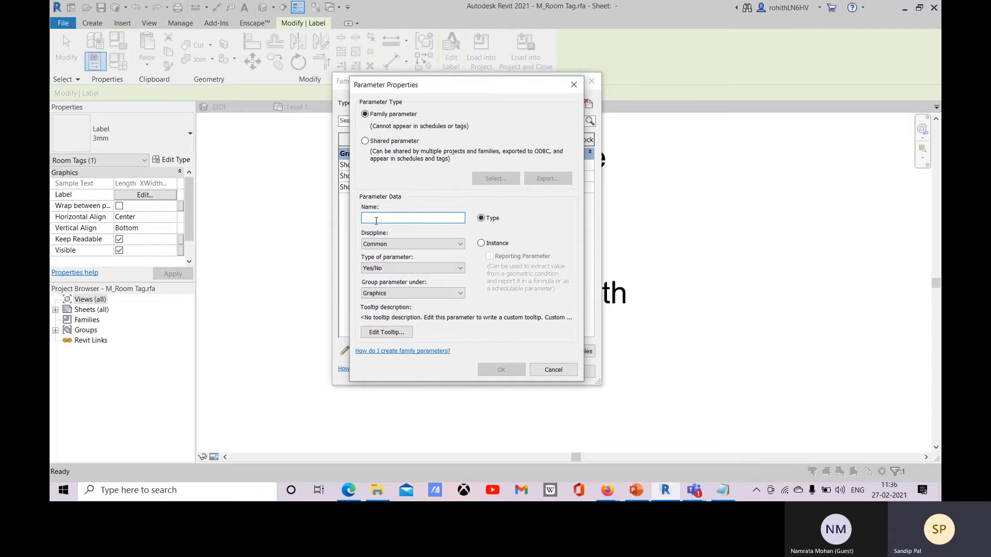
text(Length X Width)
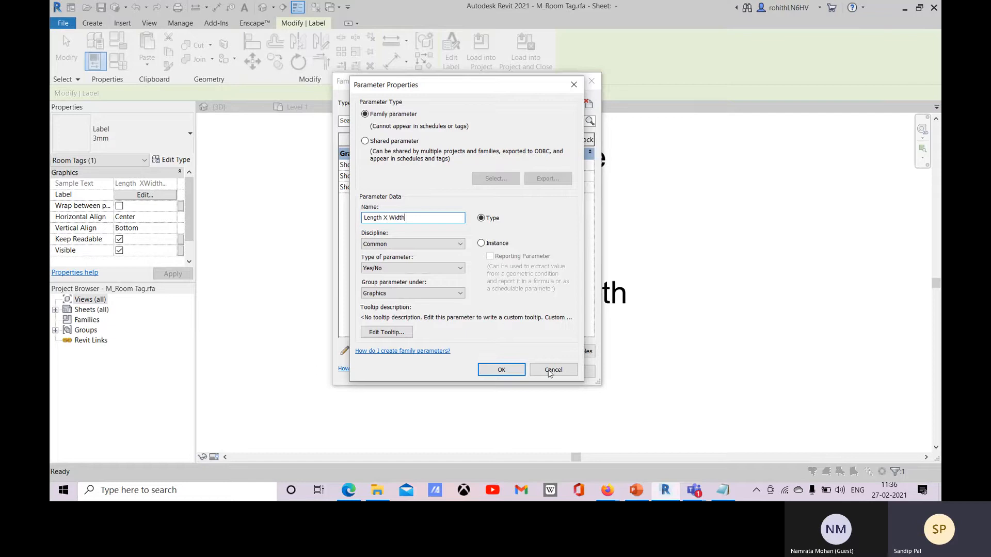
click(494, 372)
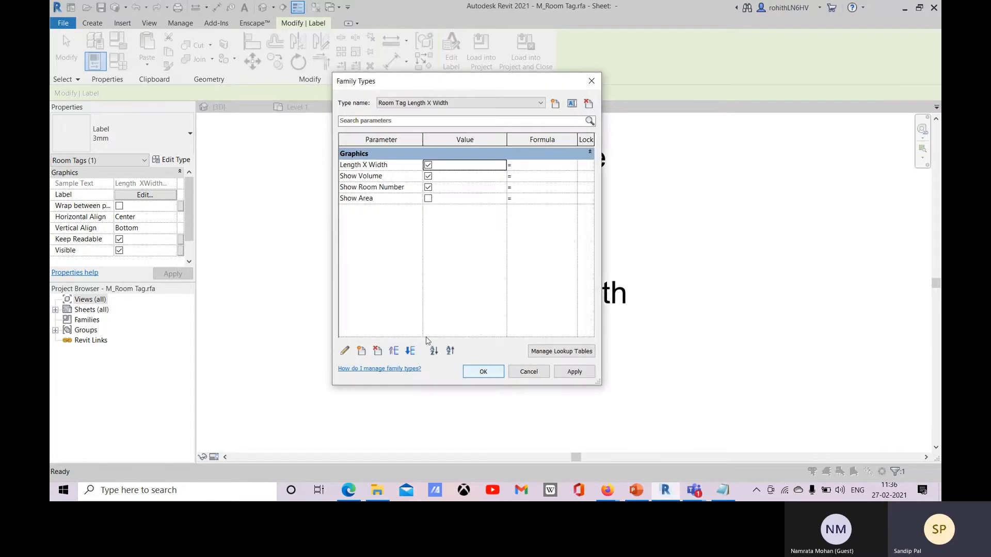
Step: Turn off Show Volume for the Room Tag Length X Width type and Length X Width for the Room Tag With Volume type
click(427, 177)
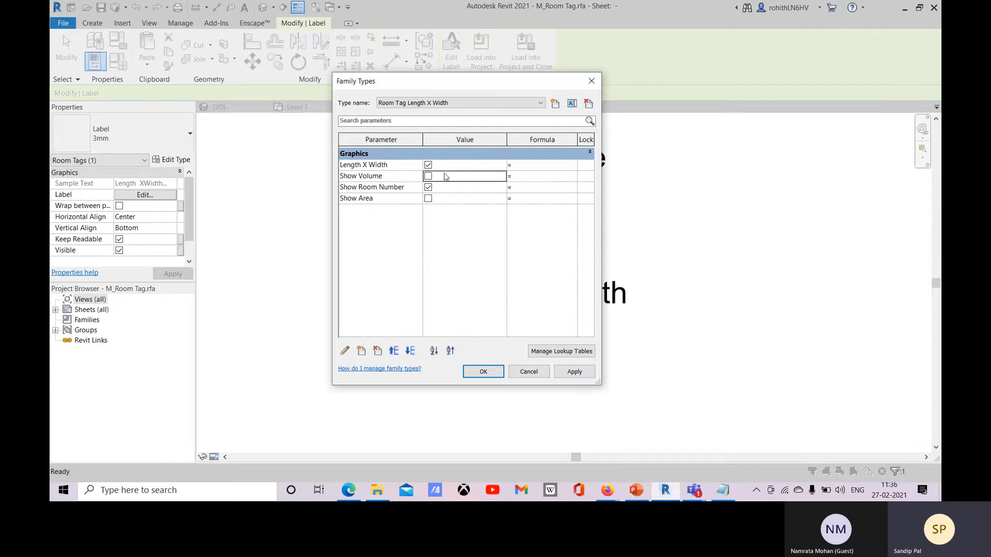
click(434, 103)
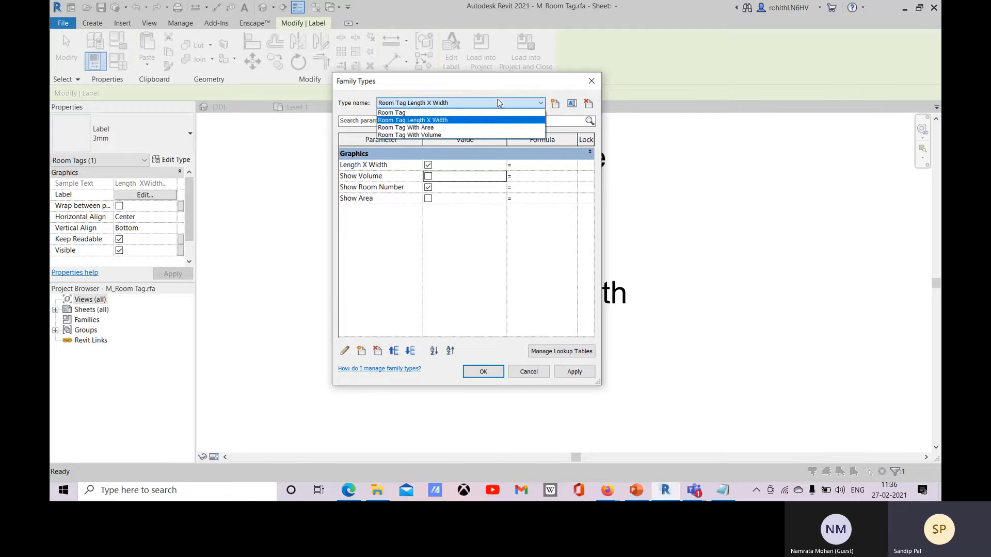
click(433, 128)
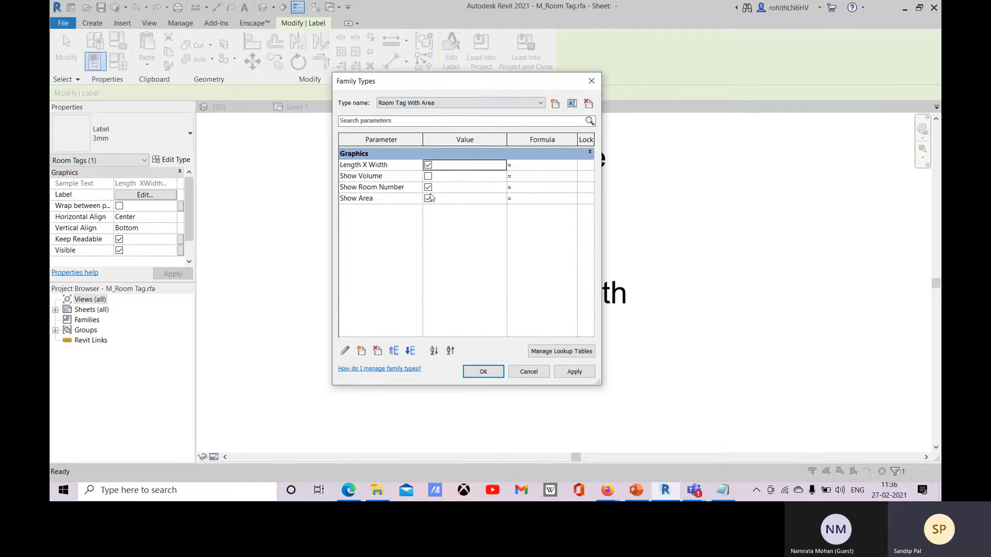
click(445, 101)
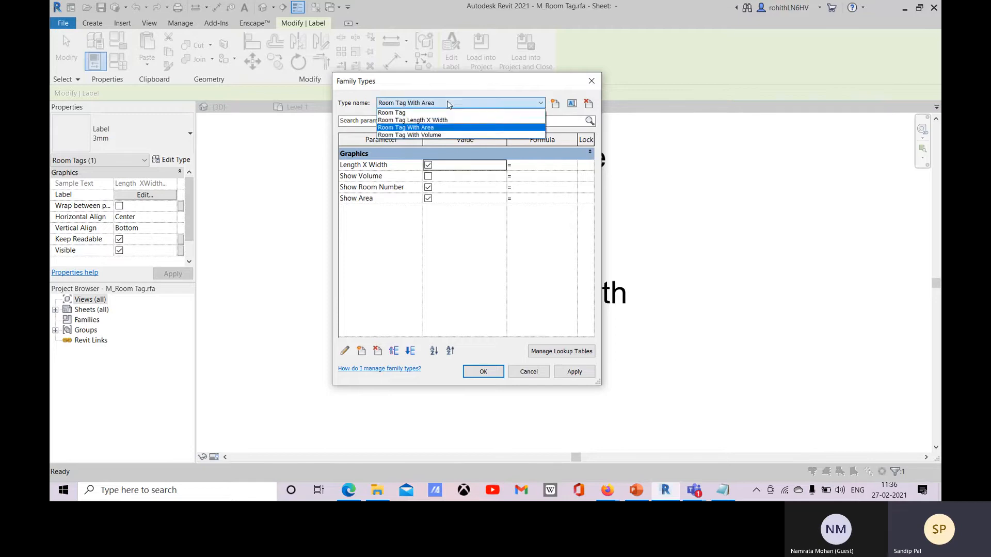
click(411, 136)
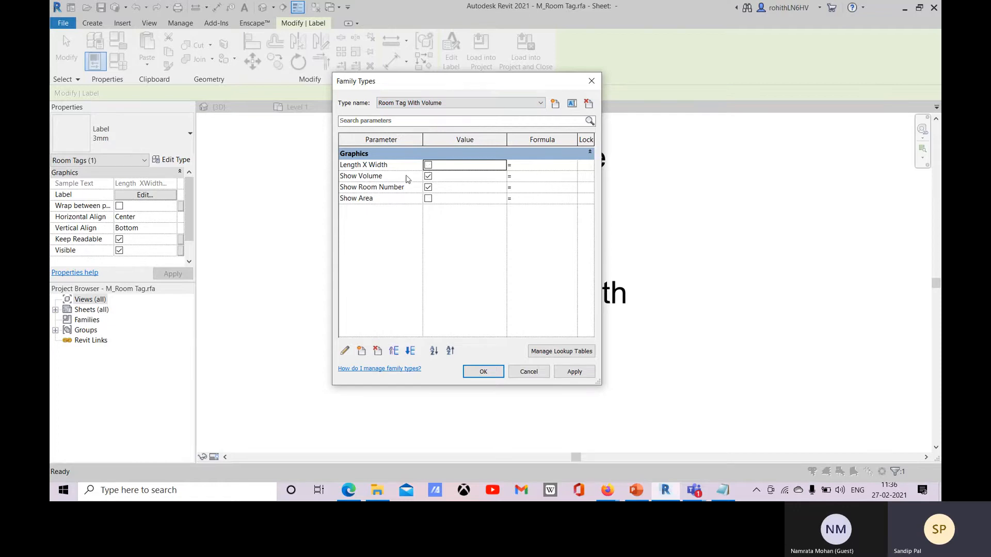
Step: Turn off Length X Width for the Room Tag With Area type, switch back to Room Tag Length X Width, and apply the family types
click(459, 104)
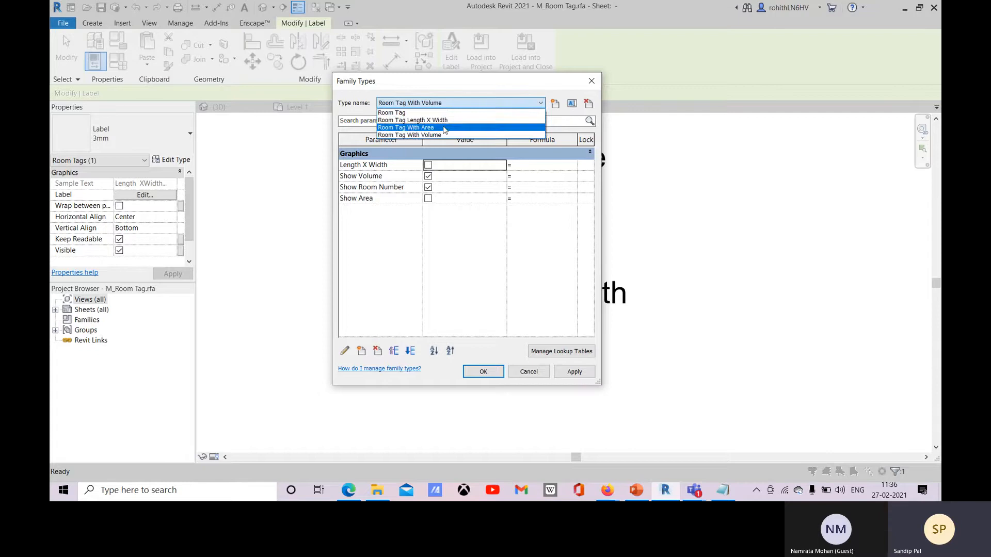
click(406, 127)
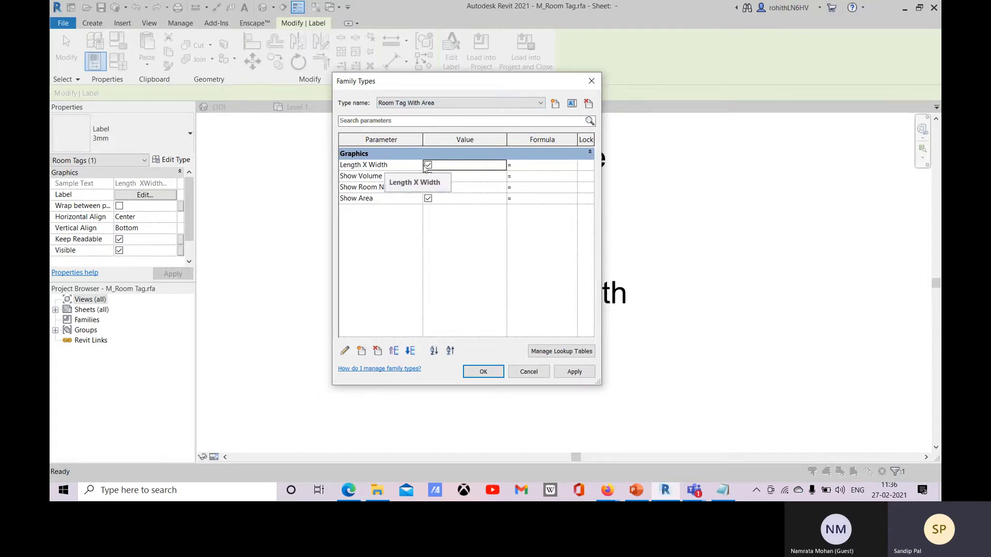
click(454, 103)
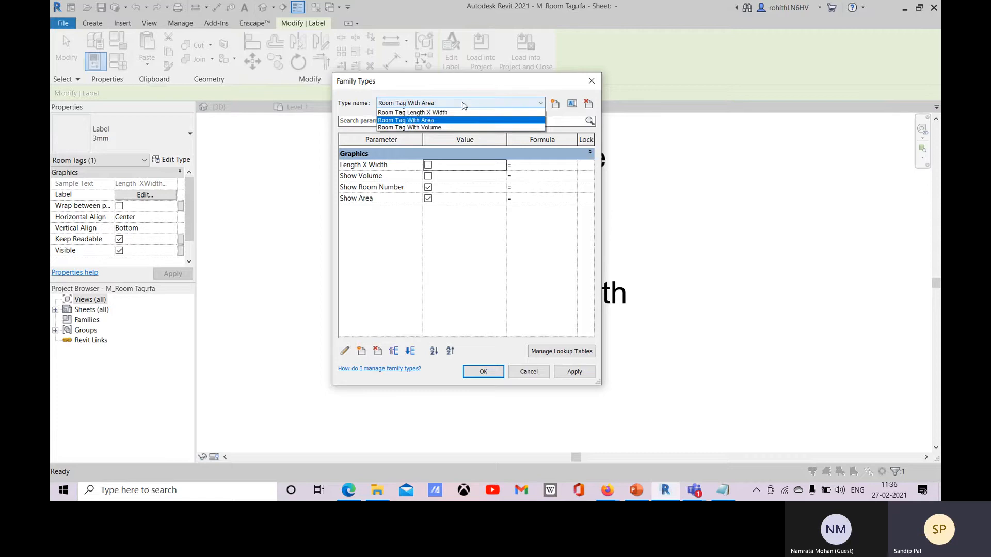
click(449, 117)
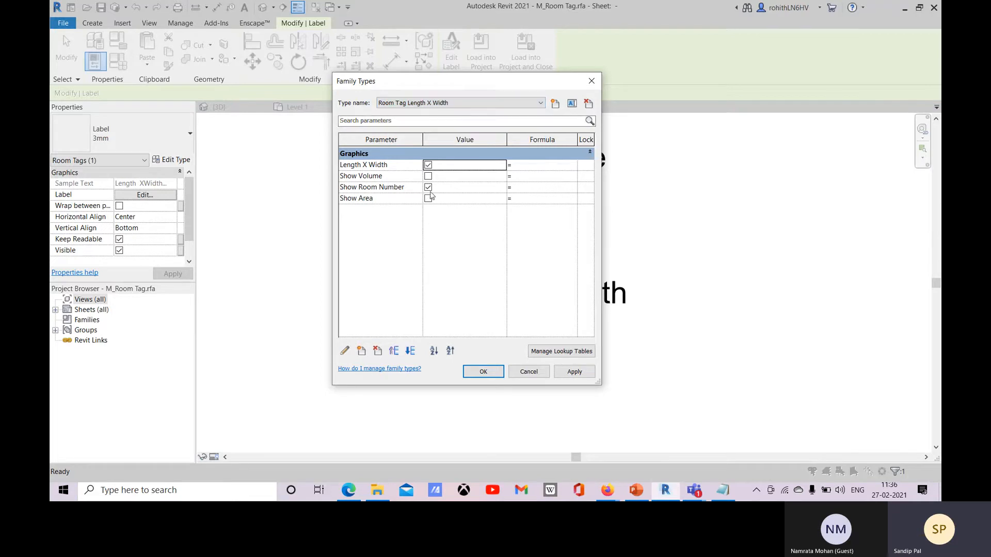
click(572, 372)
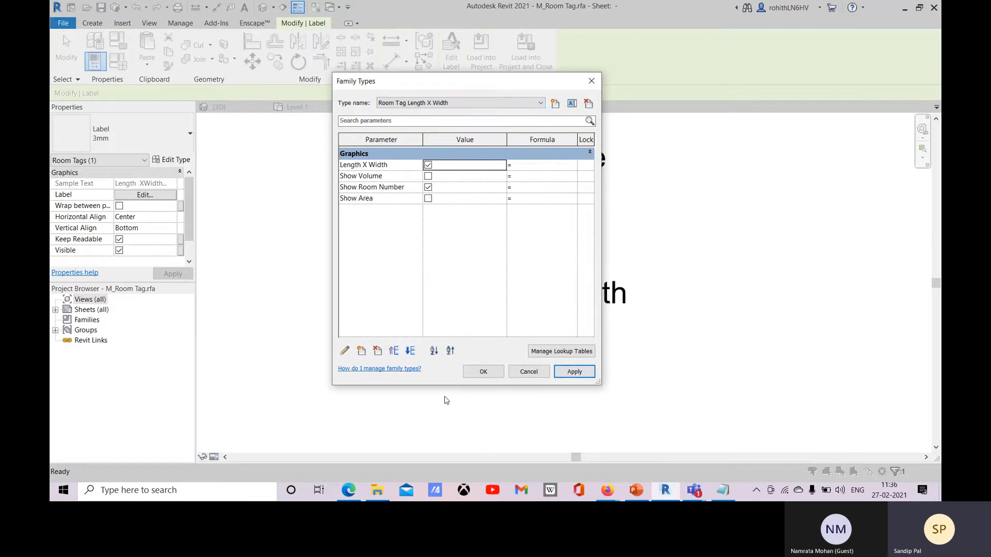
click(483, 372)
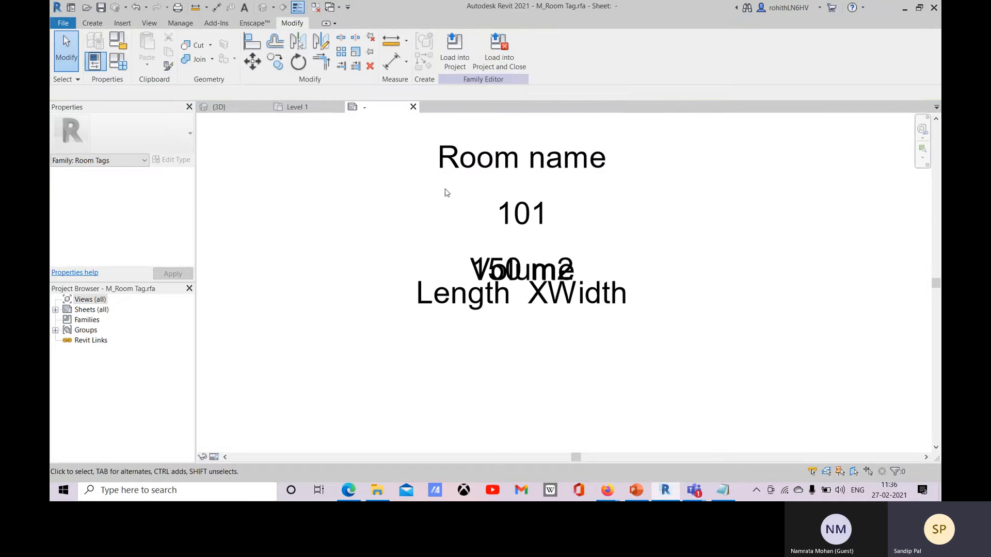
click(503, 65)
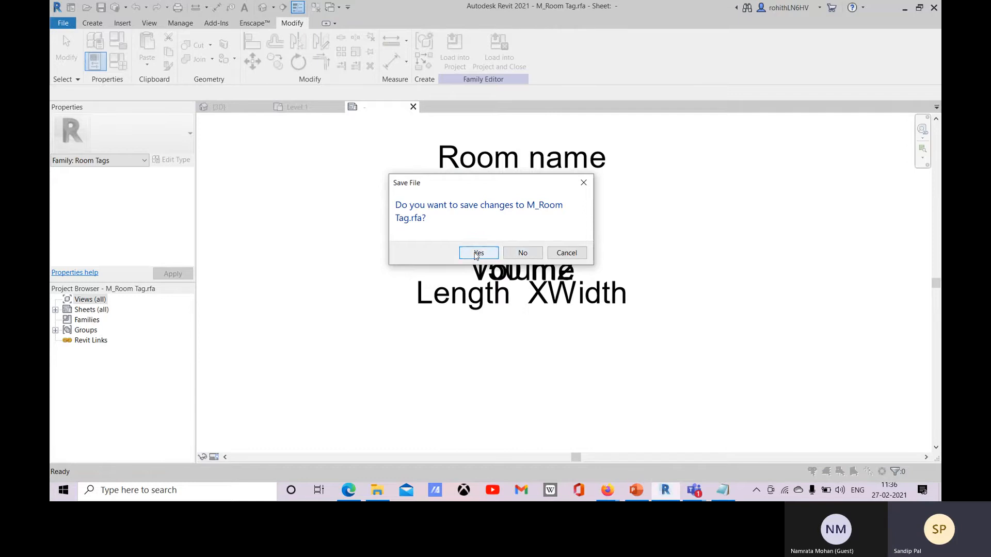
click(477, 252)
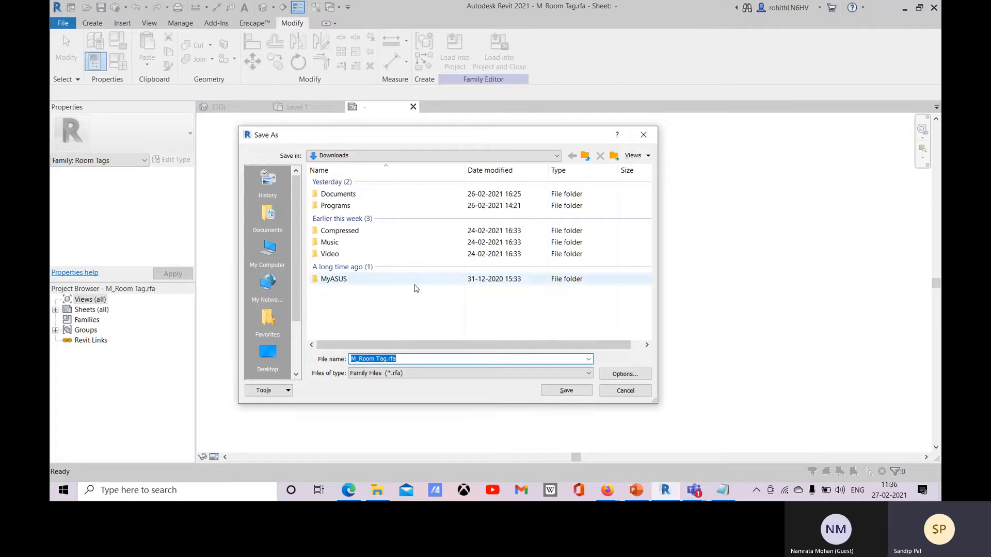
click(622, 373)
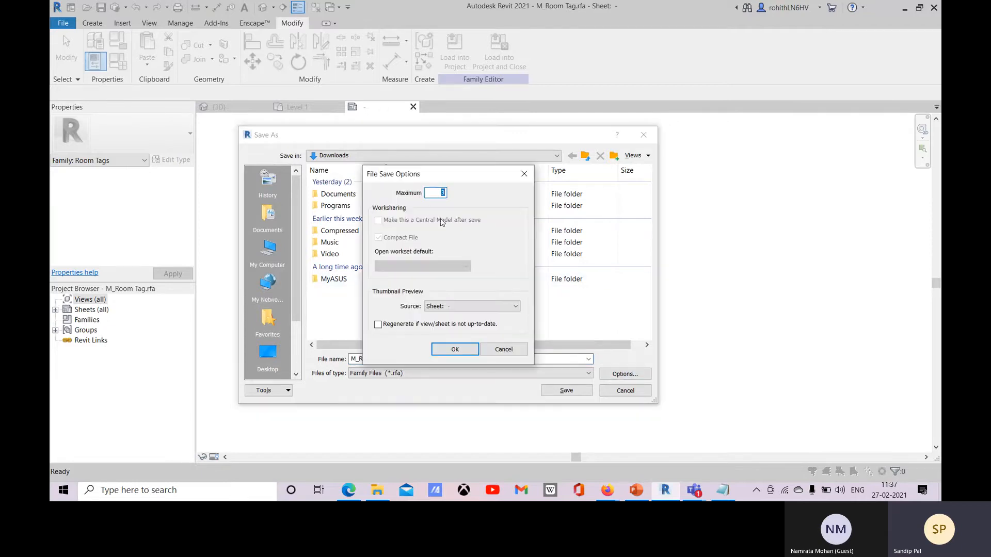
click(454, 348)
click(625, 391)
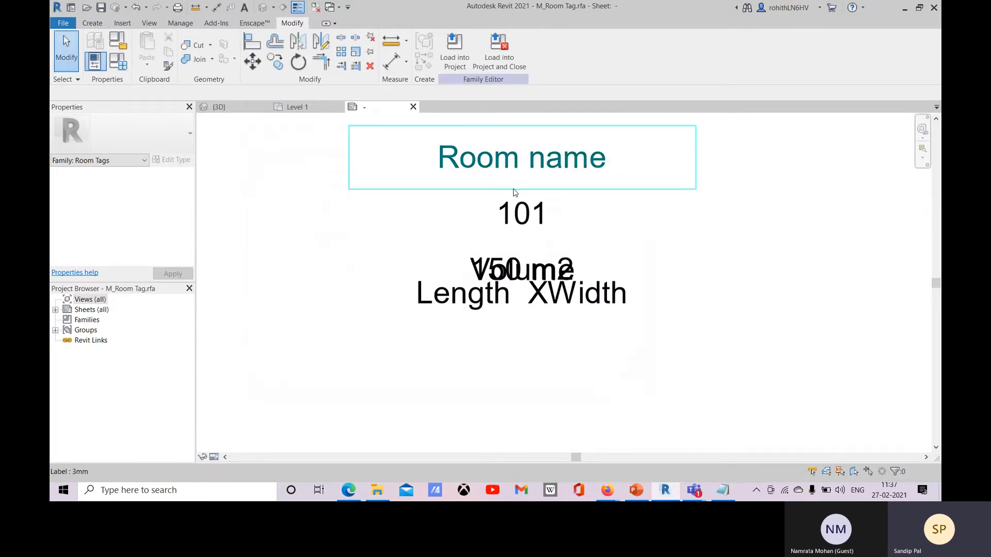
Step: Load the room tag family into the project, overwriting the existing version and its parameter values
click(504, 52)
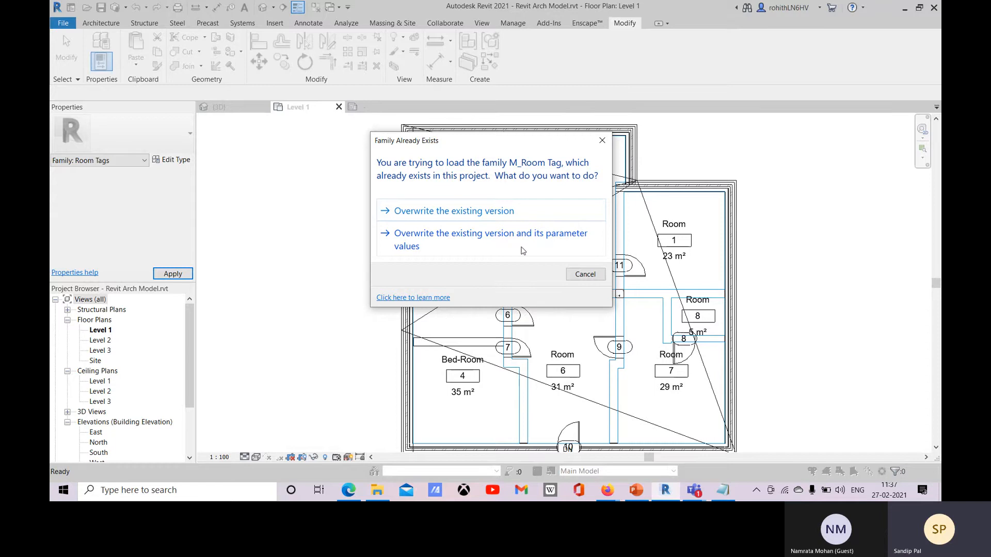
click(433, 243)
Step: Try the Room Tag With Volume type on room 11's tag, and set it to Room Tag Length X Width
scroll(484, 197, up, 2)
scroll(484, 197, up, 2)
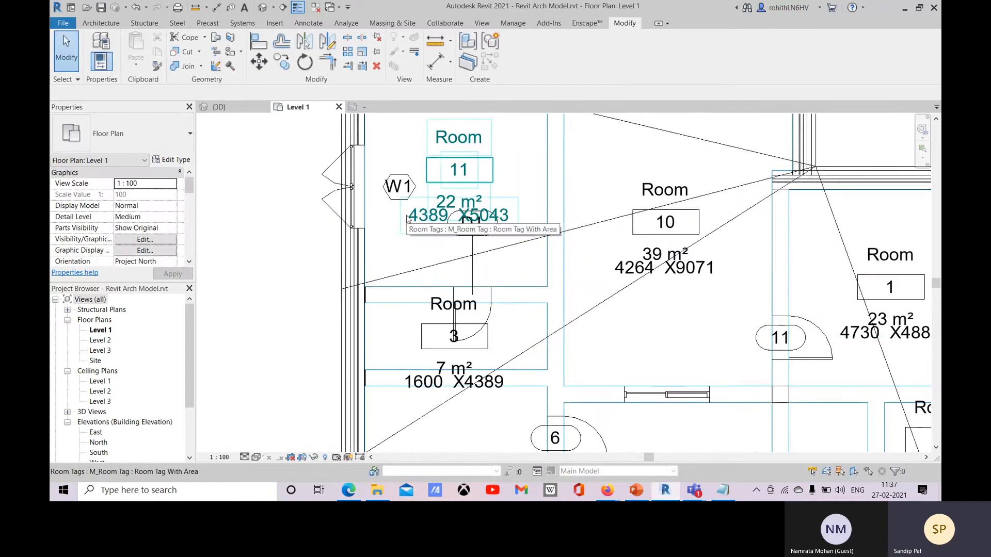
click(481, 199)
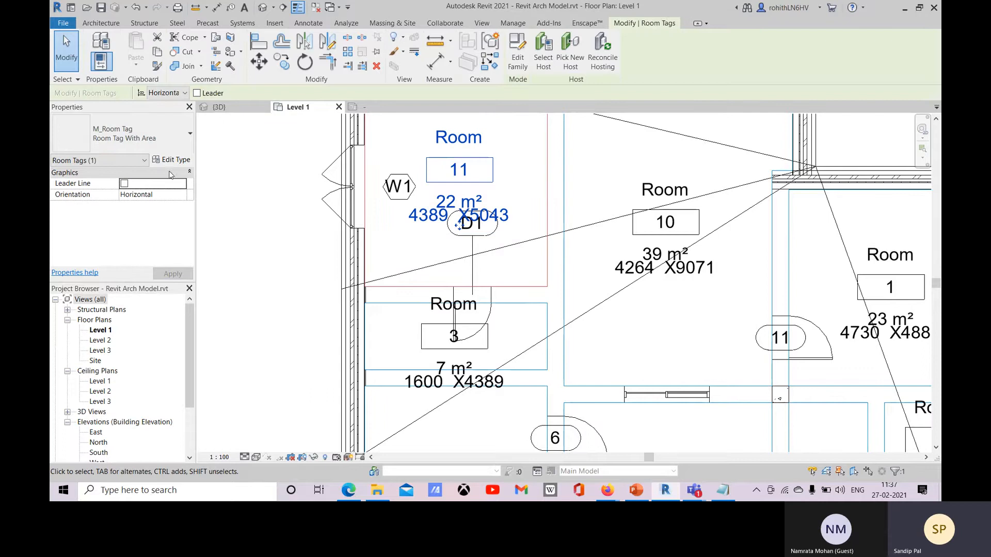
click(175, 144)
click(130, 232)
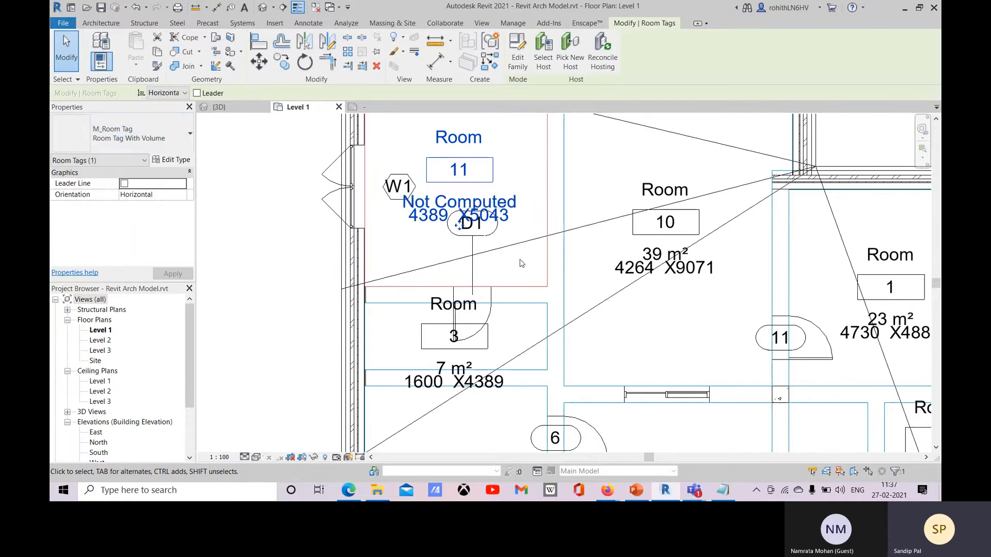
click(170, 138)
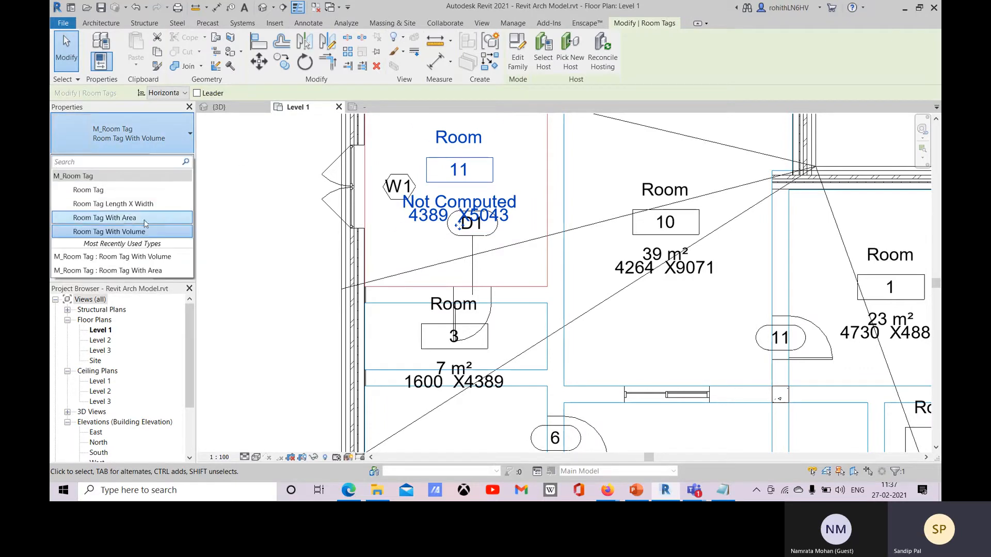
click(136, 205)
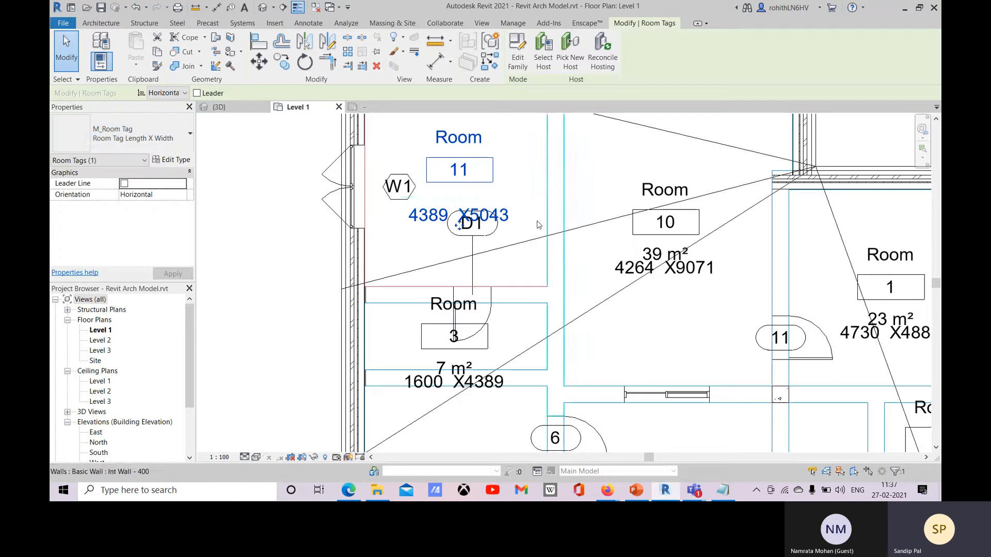
Step: Check the type of the Bed-Room tag and open the M_Room Tag family for editing from room 3's tag
scroll(500, 211, down, 2)
scroll(484, 273, down, 2)
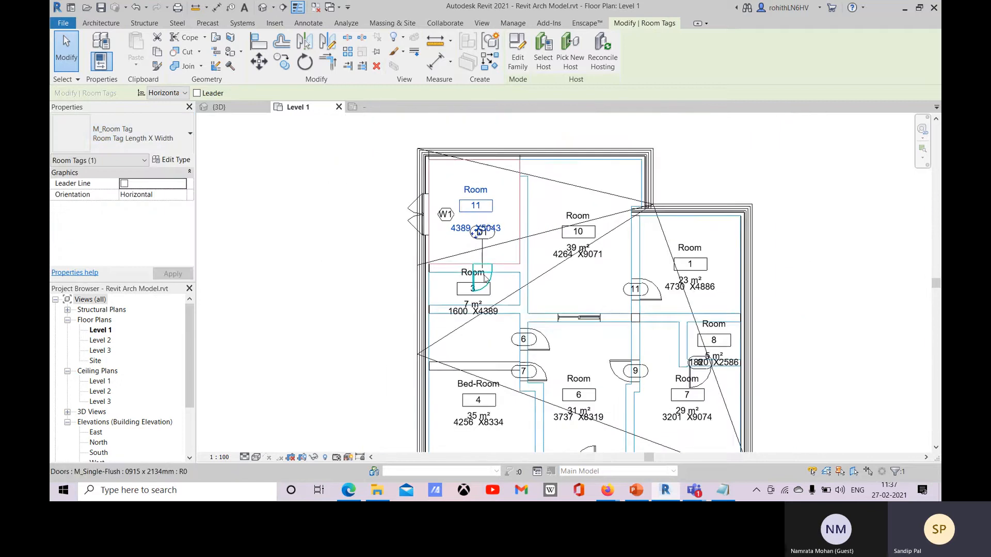
ctrl+scroll(483, 279, down, 3)
shift+scroll(465, 289, right, 2)
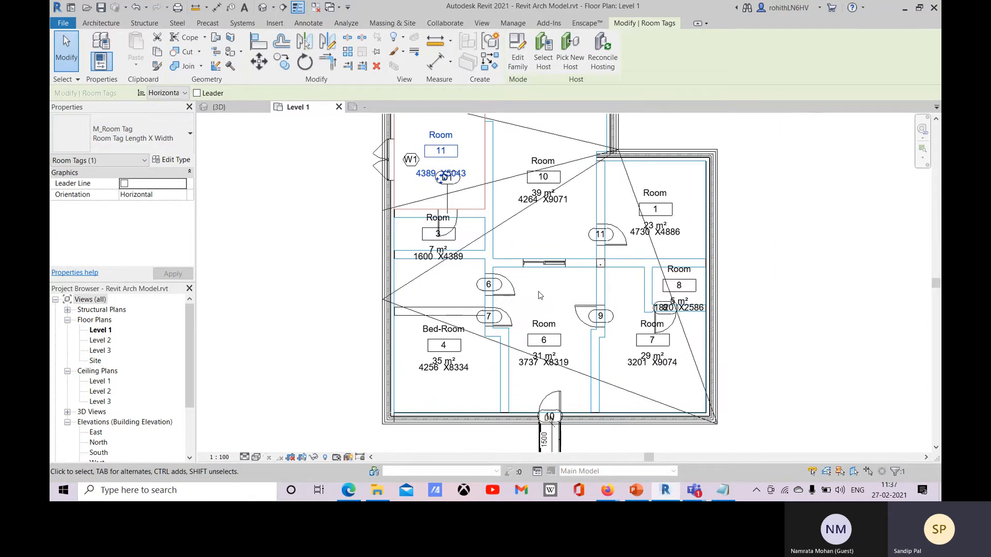
click(441, 364)
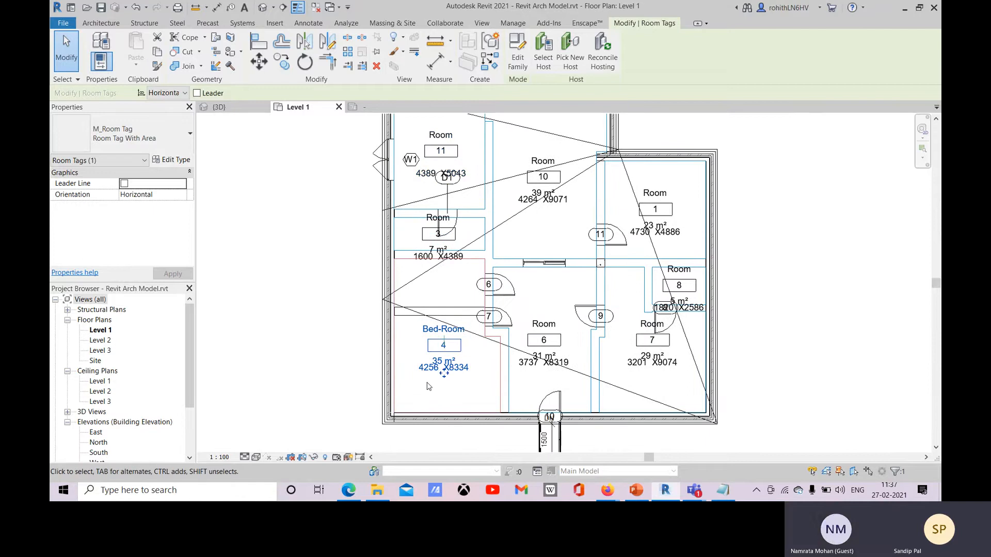
middle_drag(474, 381, 517, 370)
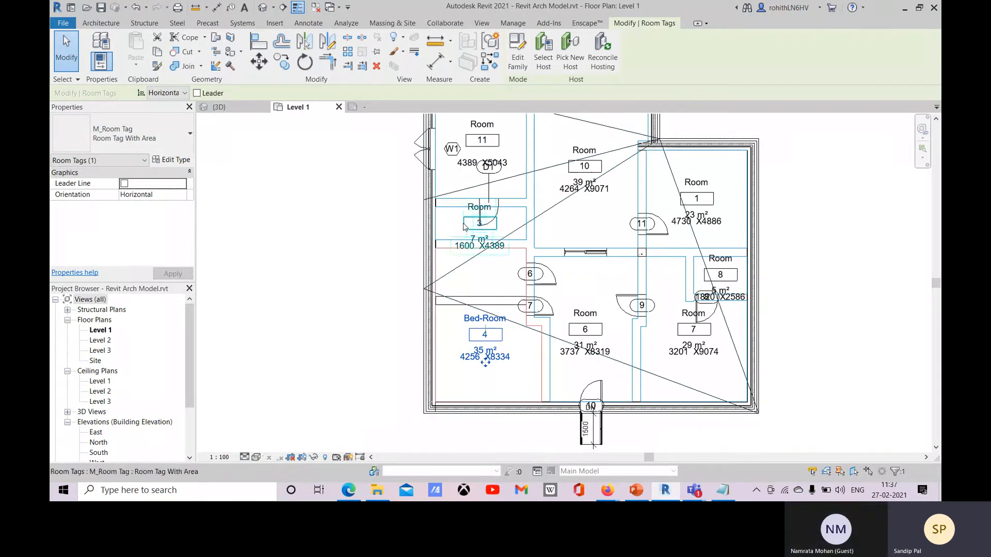
click(480, 221)
click(518, 51)
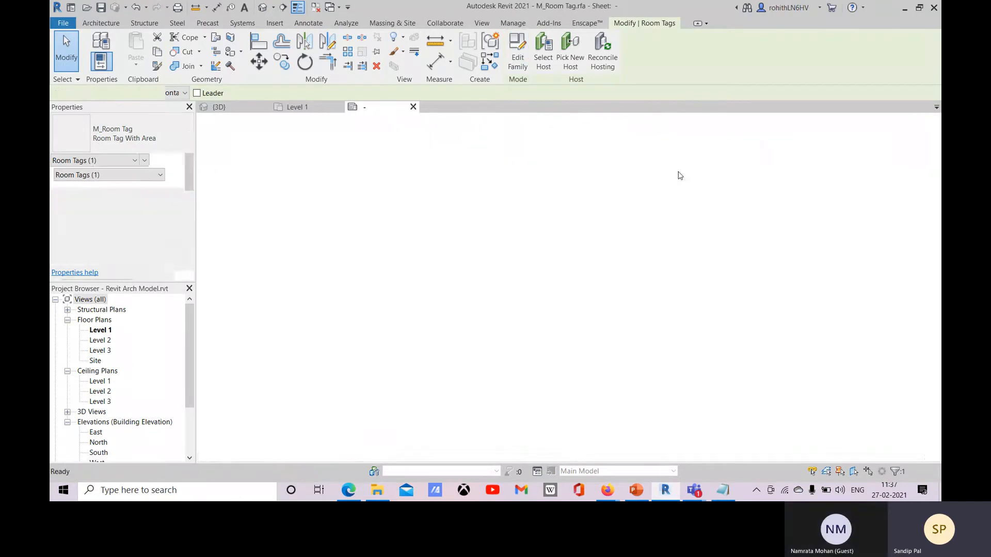
click(358, 185)
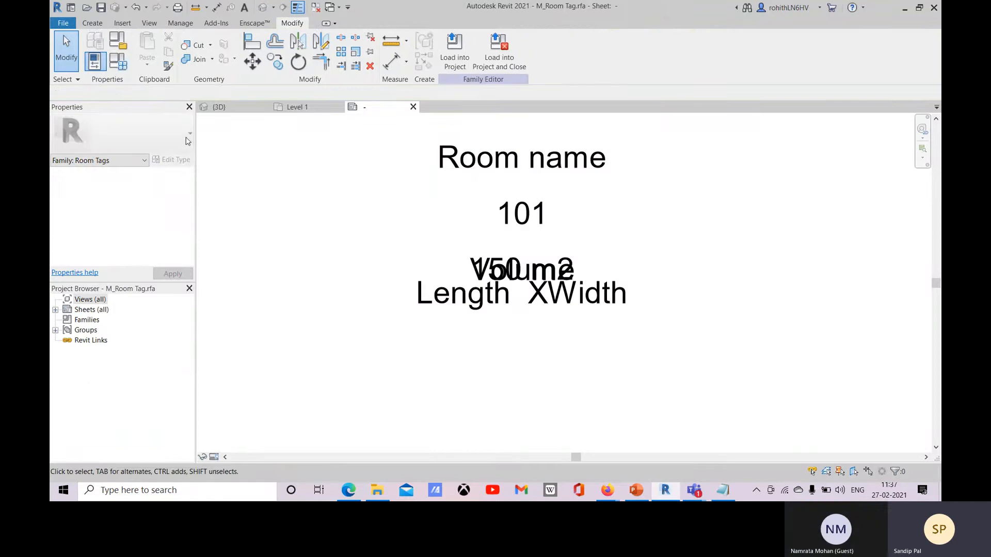
Step: Apply Room Tag With Area as the current family type, and load the family into the project and close it without saving
click(118, 61)
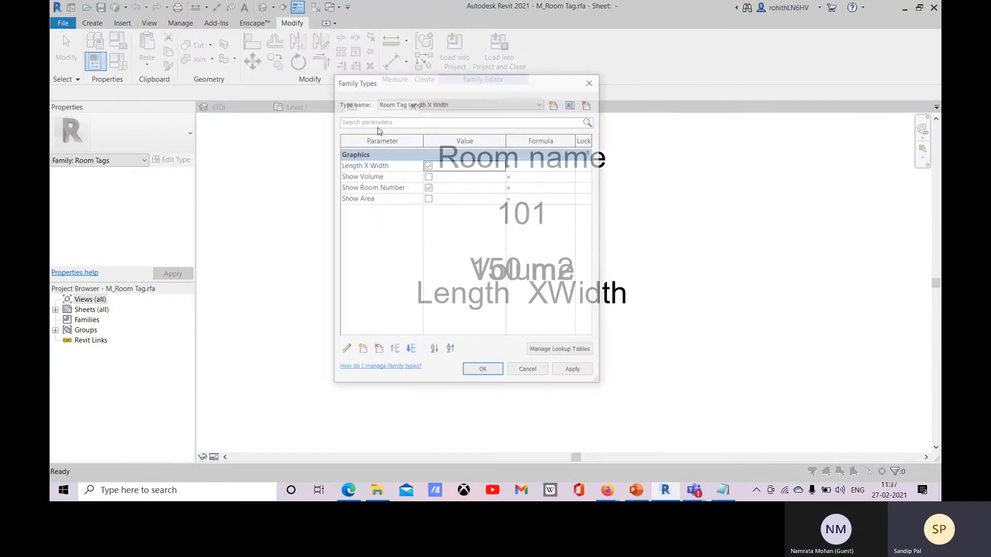
click(434, 104)
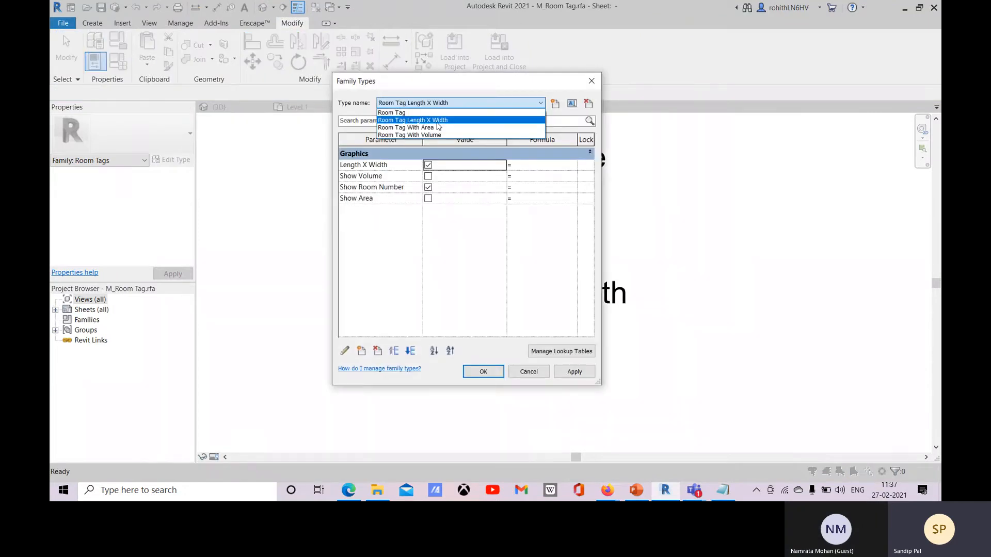
click(413, 128)
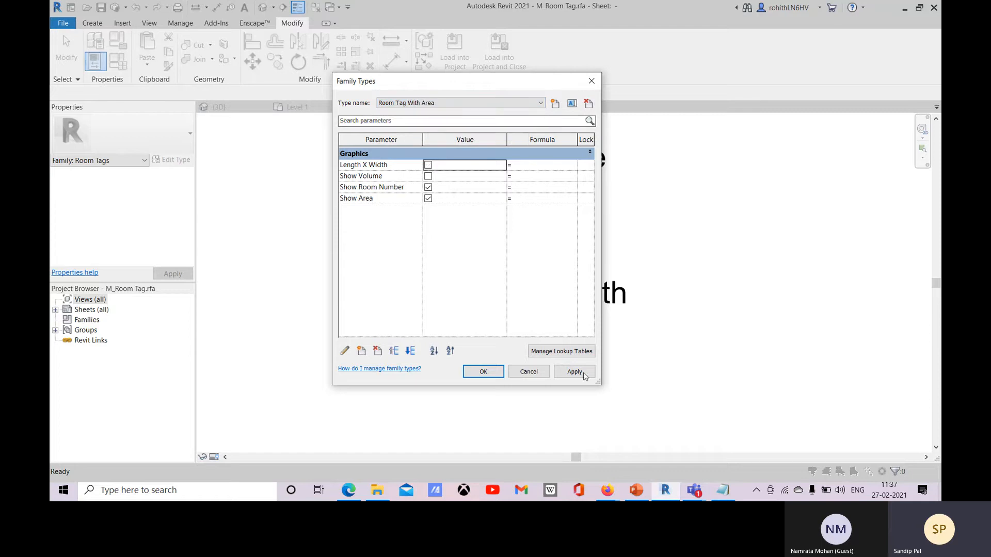
click(574, 371)
click(483, 371)
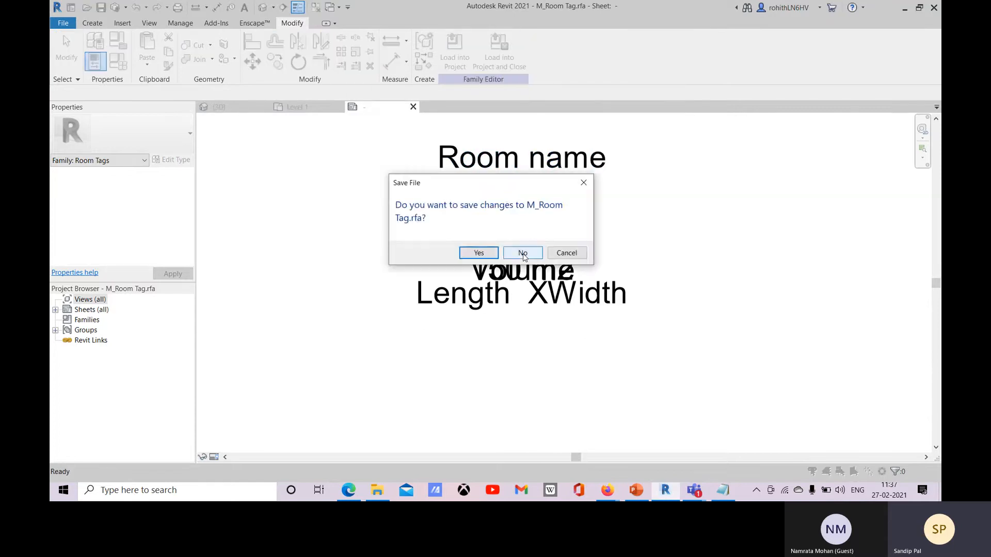
click(522, 253)
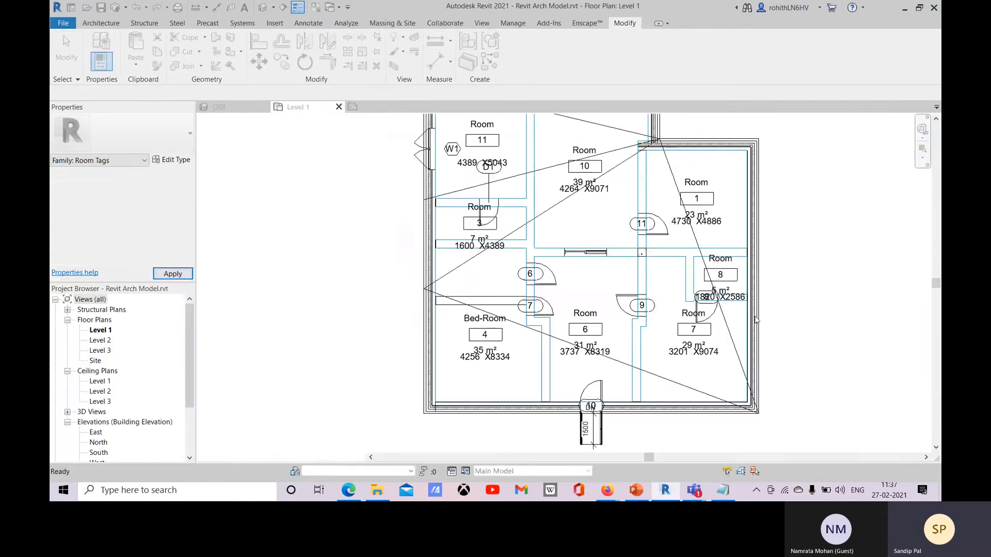
Step: In the type properties of room 3's tag, turn on Length X Width and turn off Show Area for Room Tag With Area
middle_drag(493, 309, 490, 333)
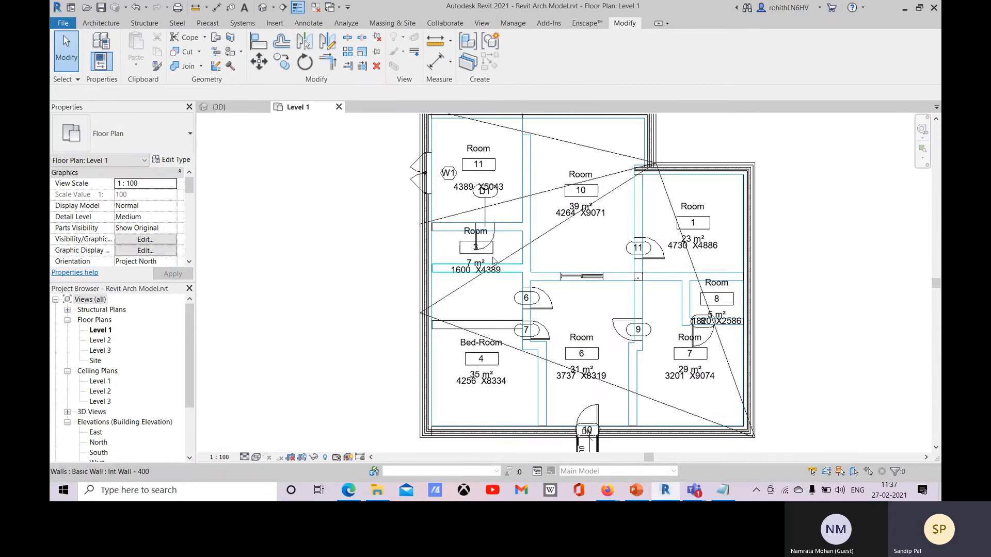
click(487, 257)
middle_drag(487, 257, 497, 238)
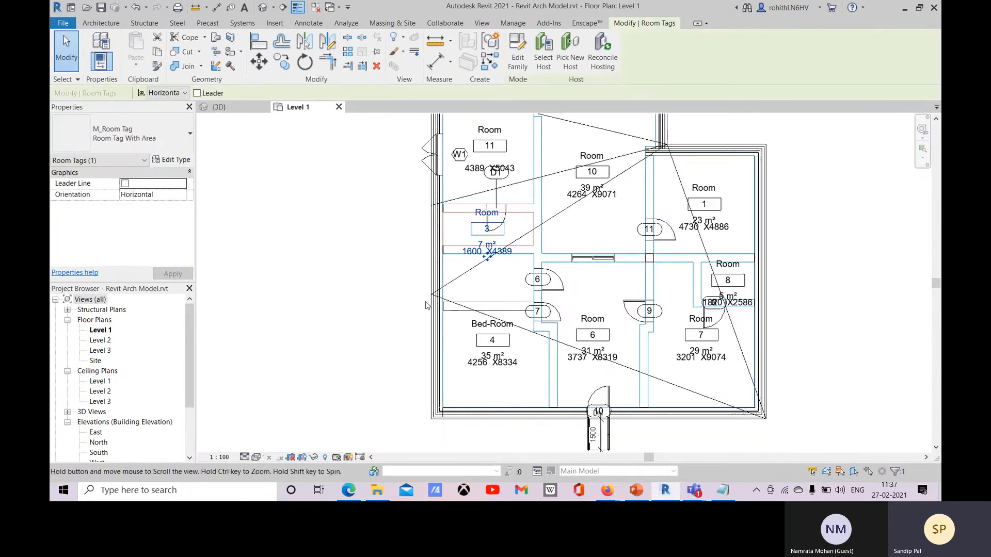
click(145, 150)
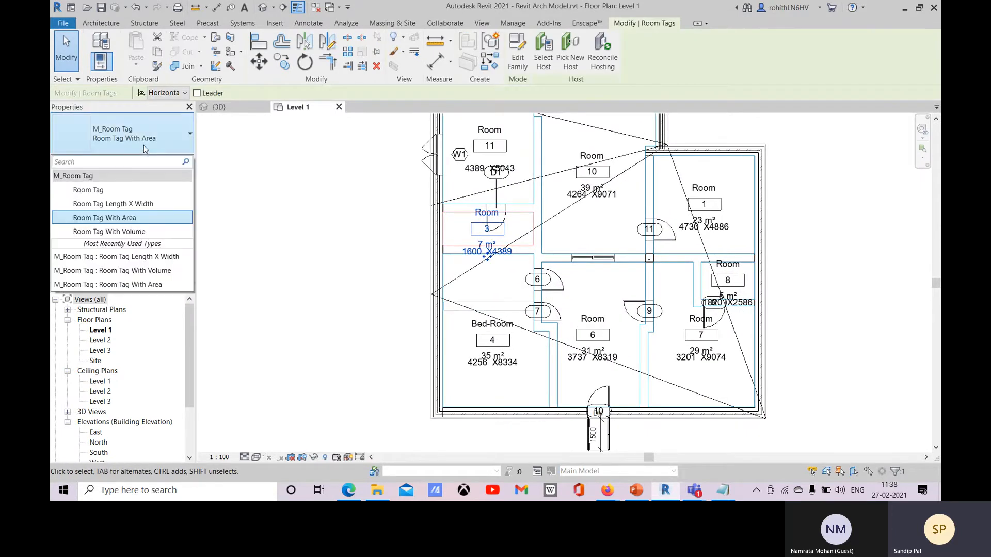
click(145, 149)
click(174, 161)
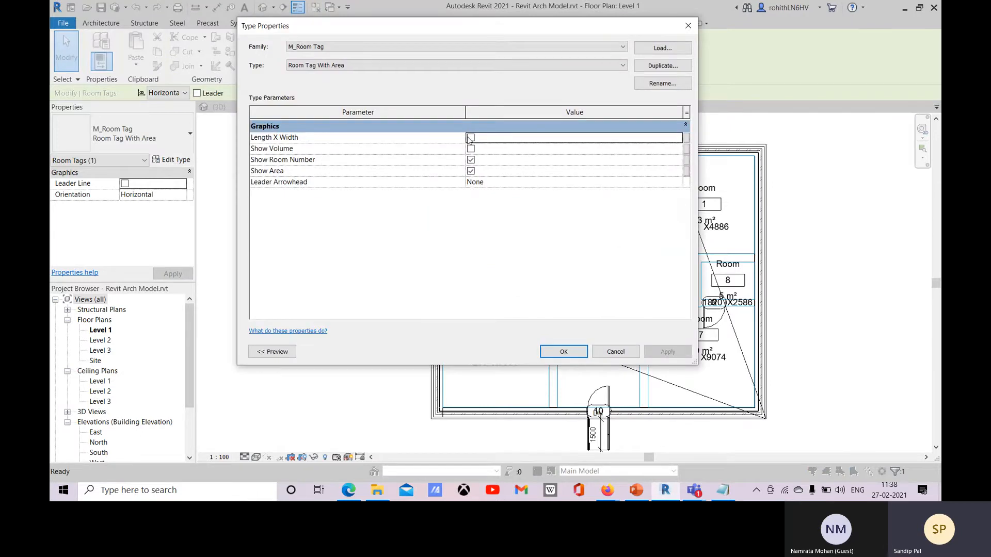
click(471, 138)
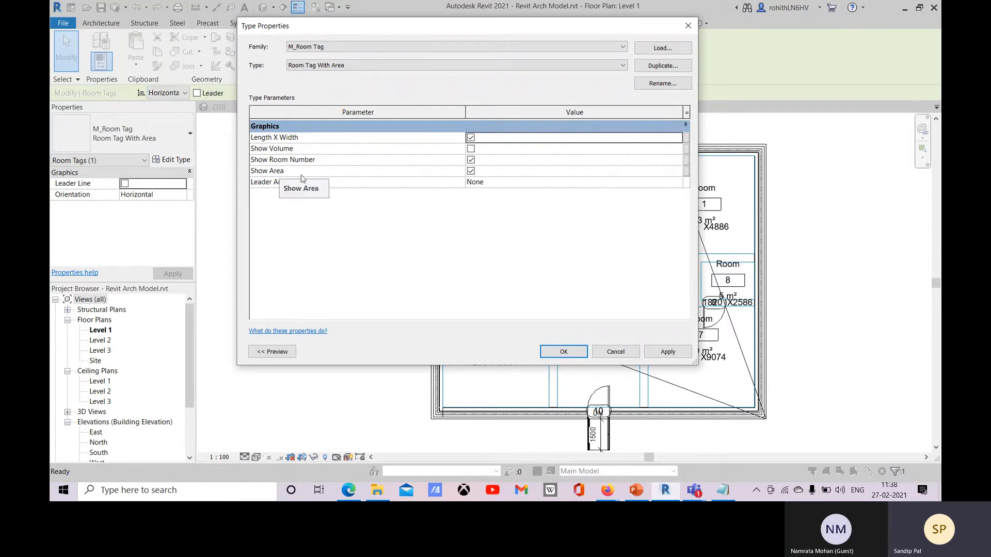
click(470, 171)
click(564, 353)
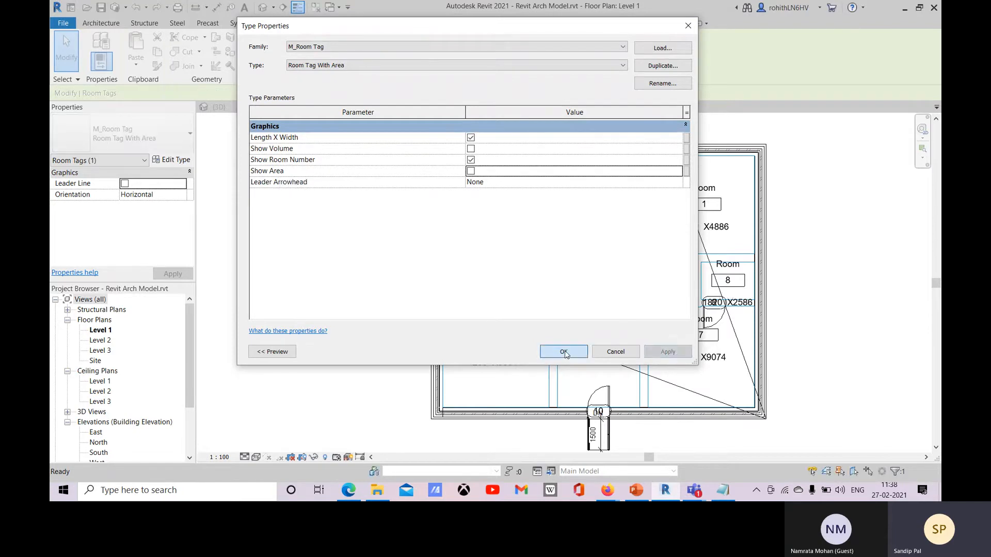
click(791, 309)
Step: Examine the room tags across the Level 1 floor plan for their length and width labels
scroll(791, 309, down, 1)
middle_drag(791, 309, 703, 313)
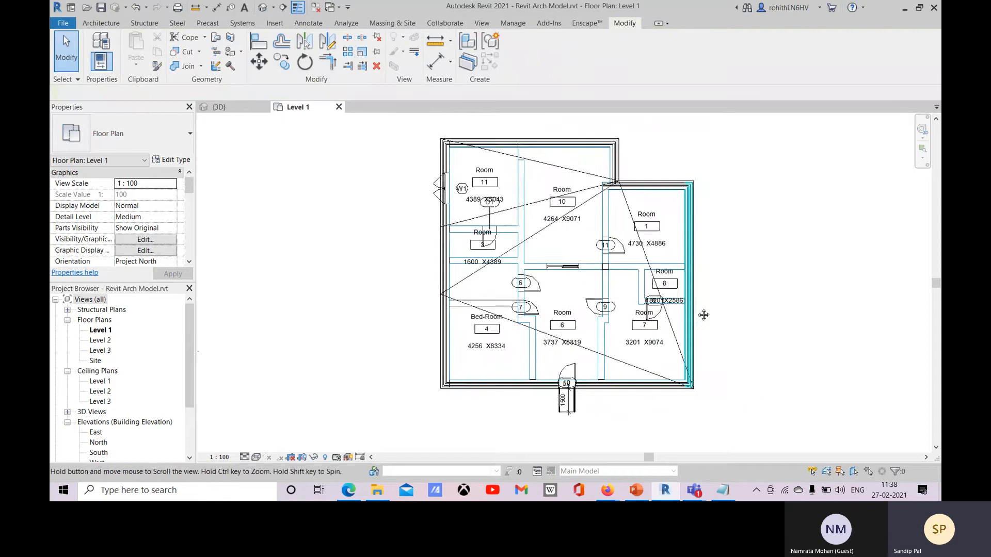
scroll(643, 316, up, 1)
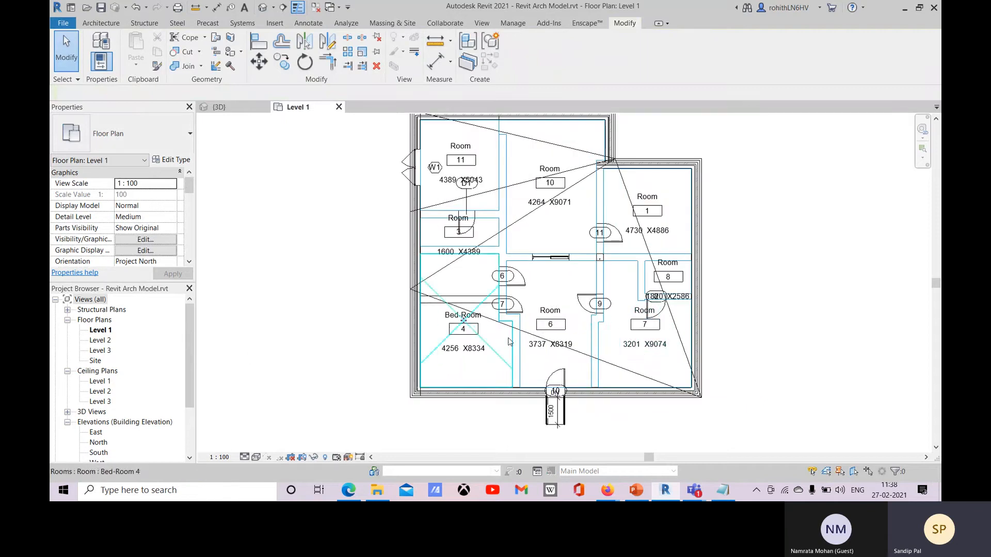
middle_drag(783, 325, 757, 311)
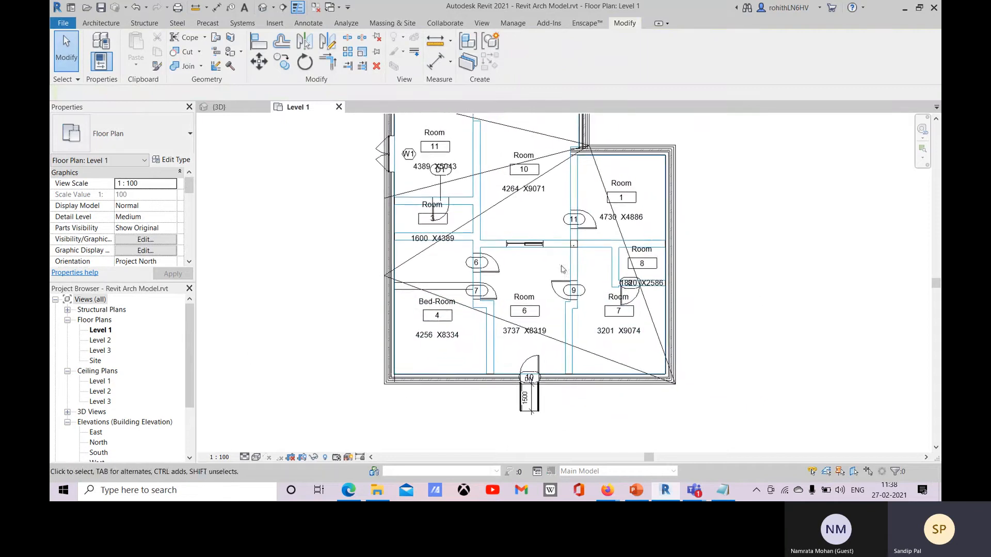
scroll(758, 276, down, 4)
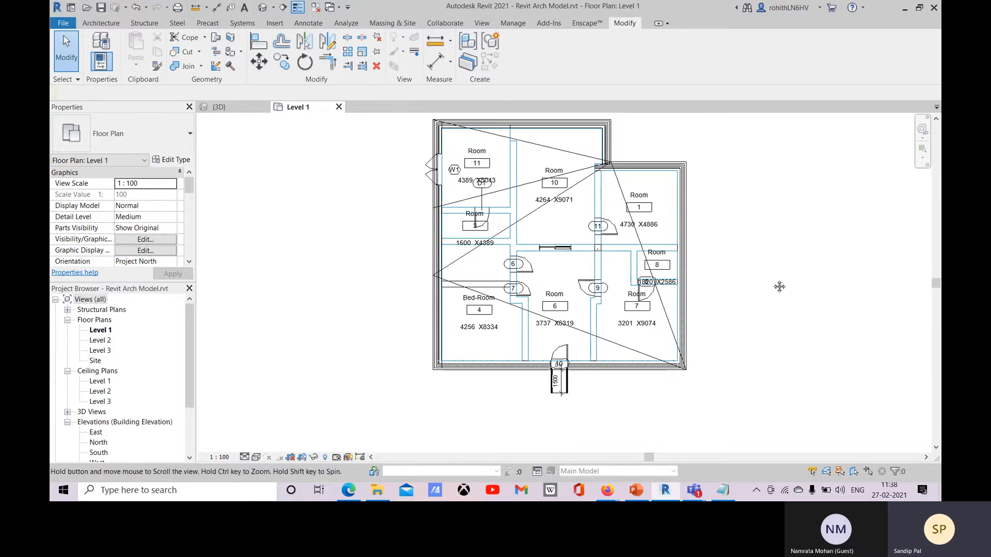
middle_drag(718, 309, 714, 311)
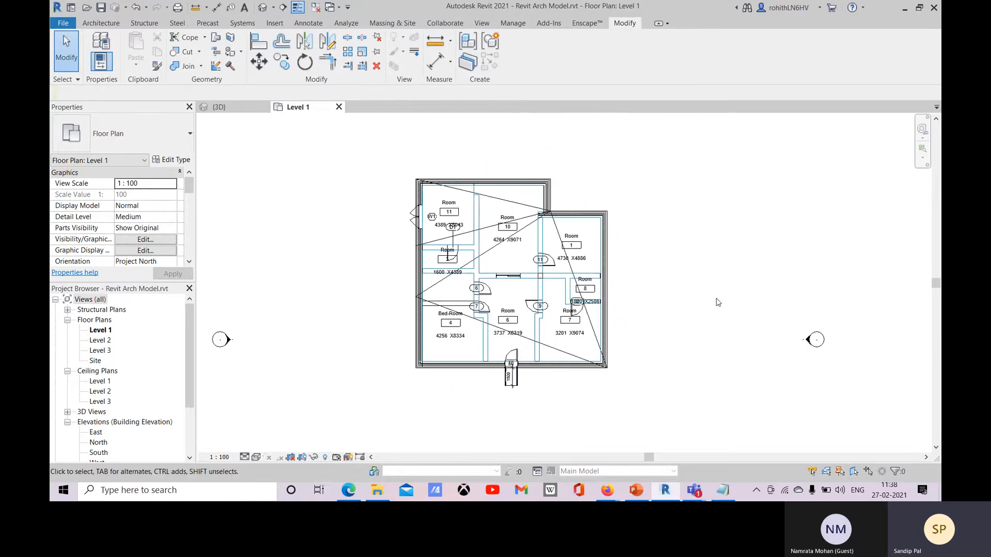
scroll(651, 226, down, 1)
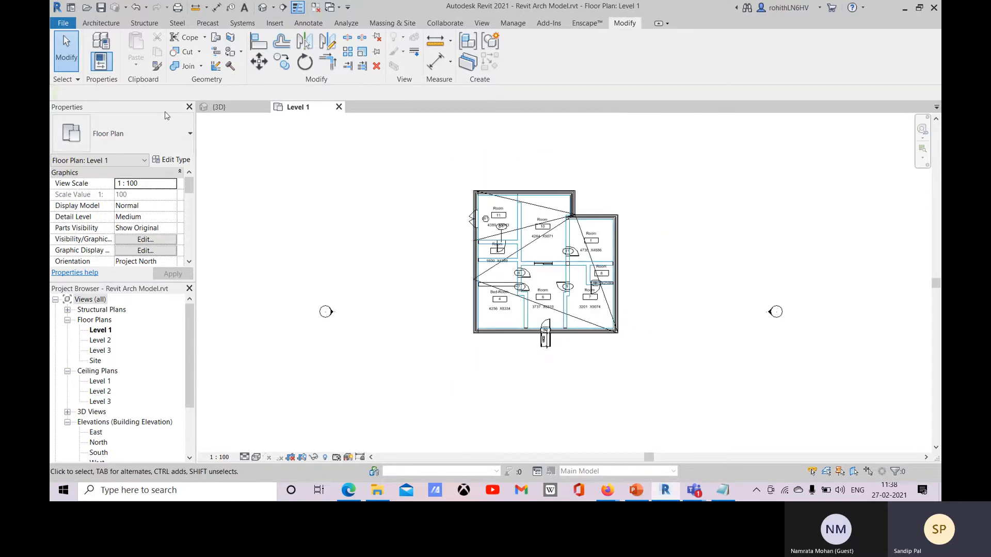
Step: Place a color fill legend in the empty area beside the Level 1 floor plan, near its upper right corner
click(99, 24)
middle_drag(702, 245, 683, 238)
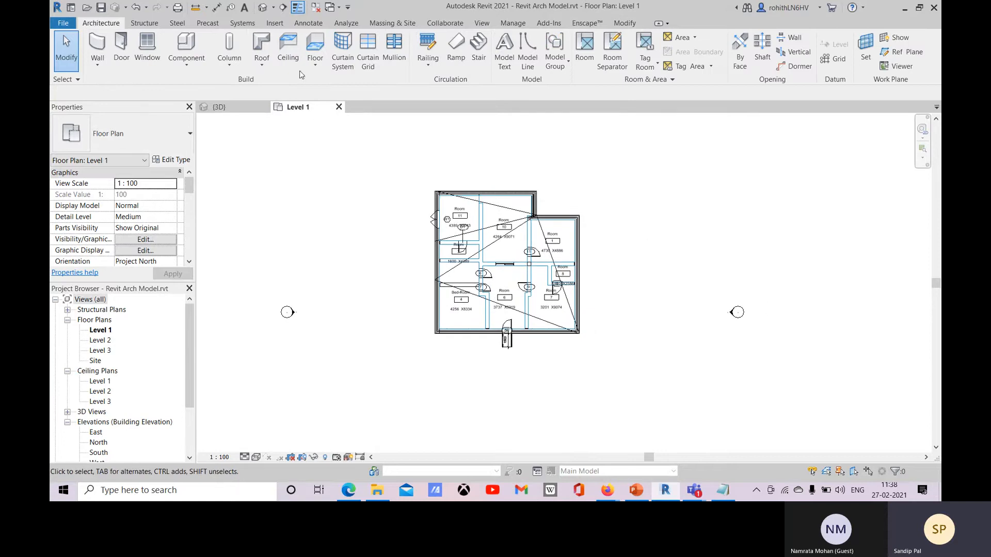
click(308, 24)
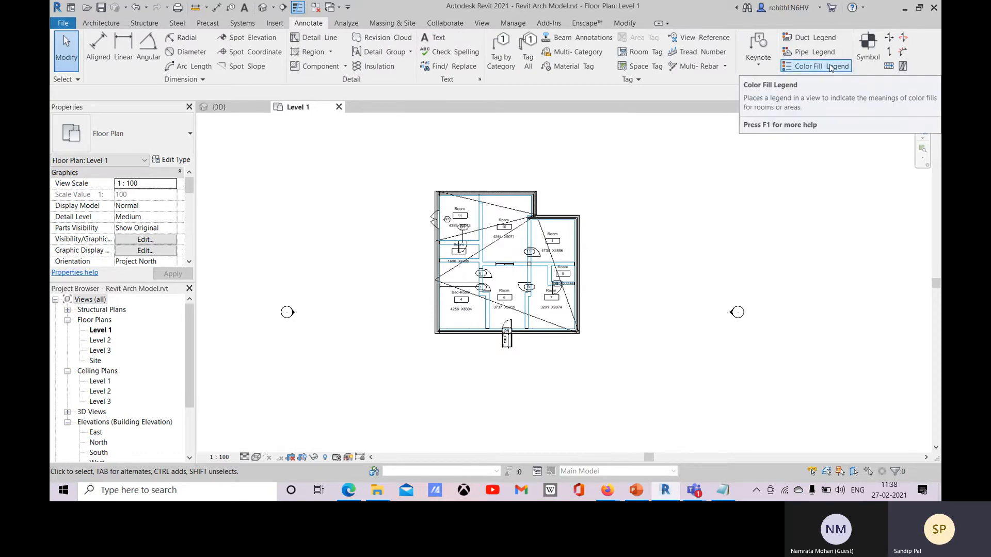
scroll(458, 237, up, 2)
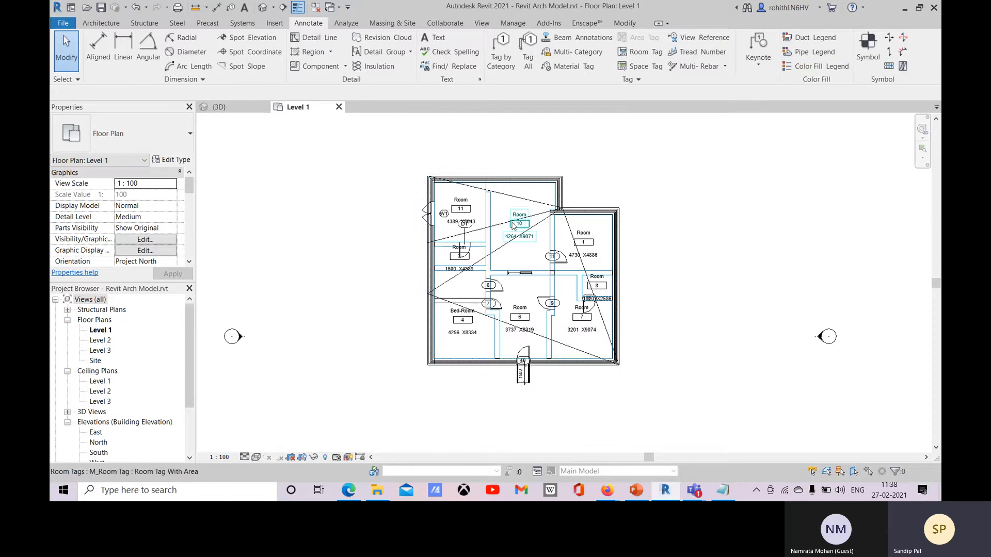
middle_drag(528, 259, 410, 247)
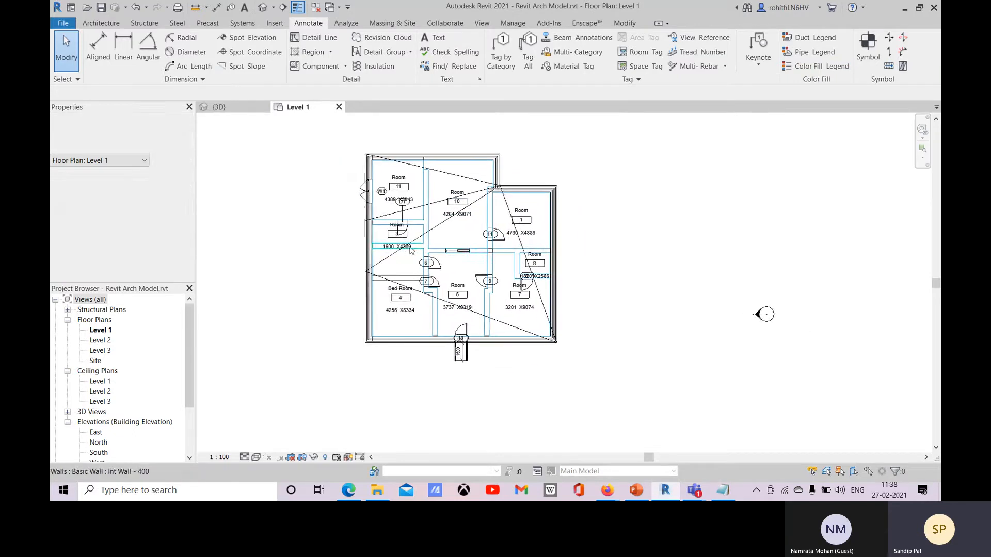
scroll(399, 178, up, 1)
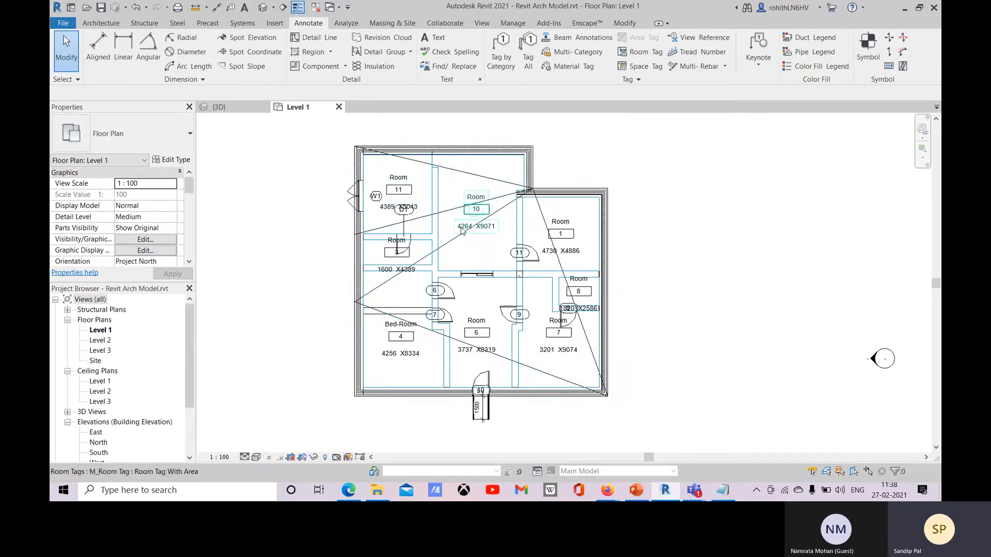
click(816, 68)
middle_drag(726, 191, 537, 222)
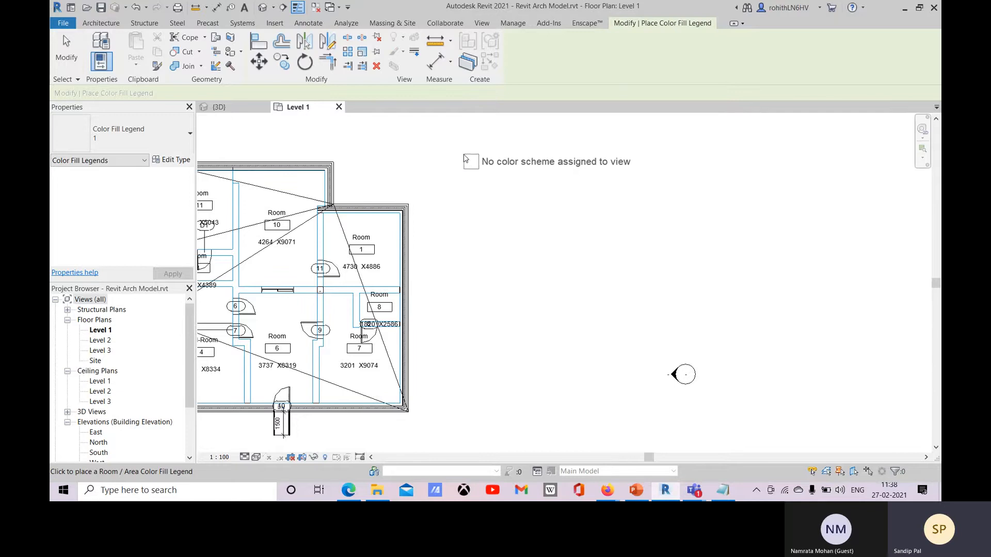
click(463, 154)
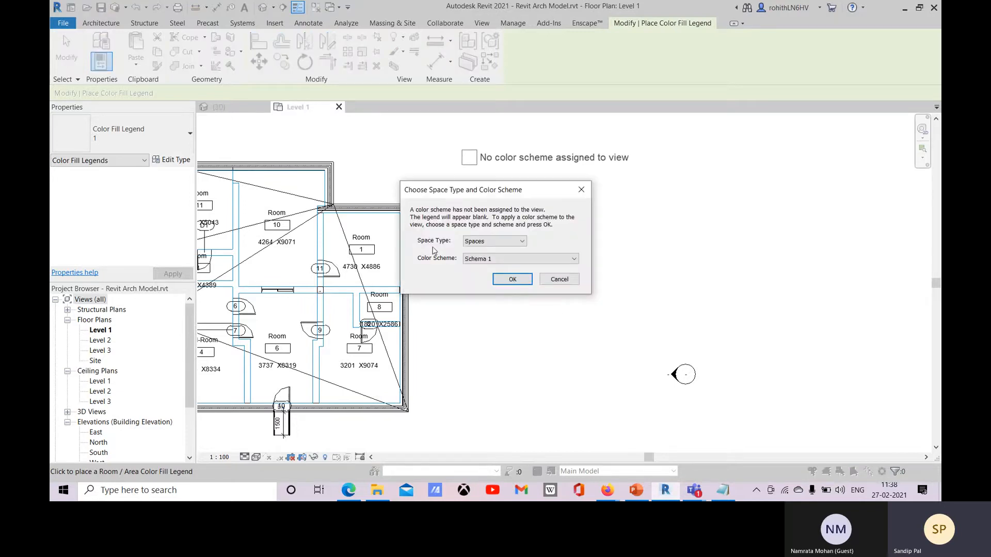
Step: Assign the Rooms space type and the Name color scheme to the view for the new legend
click(509, 243)
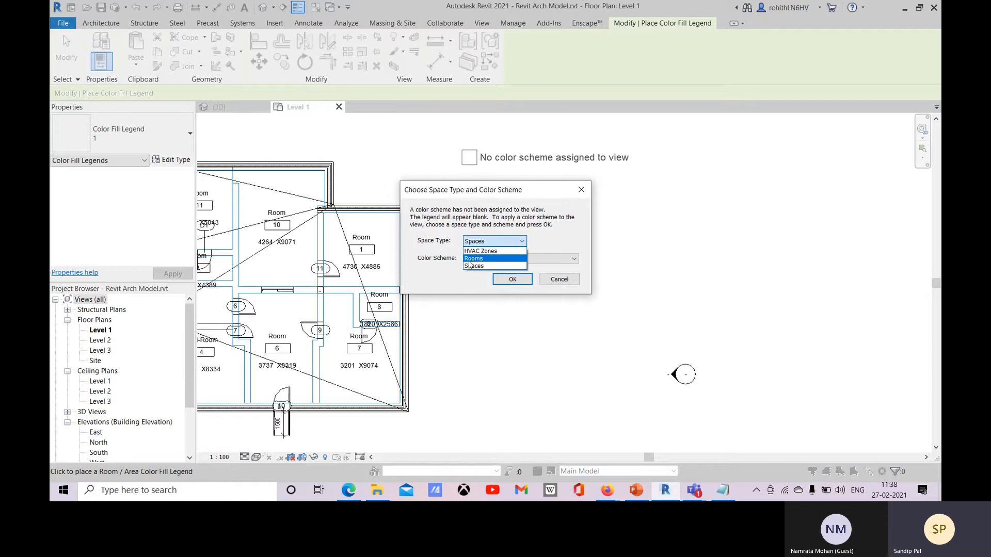
click(473, 258)
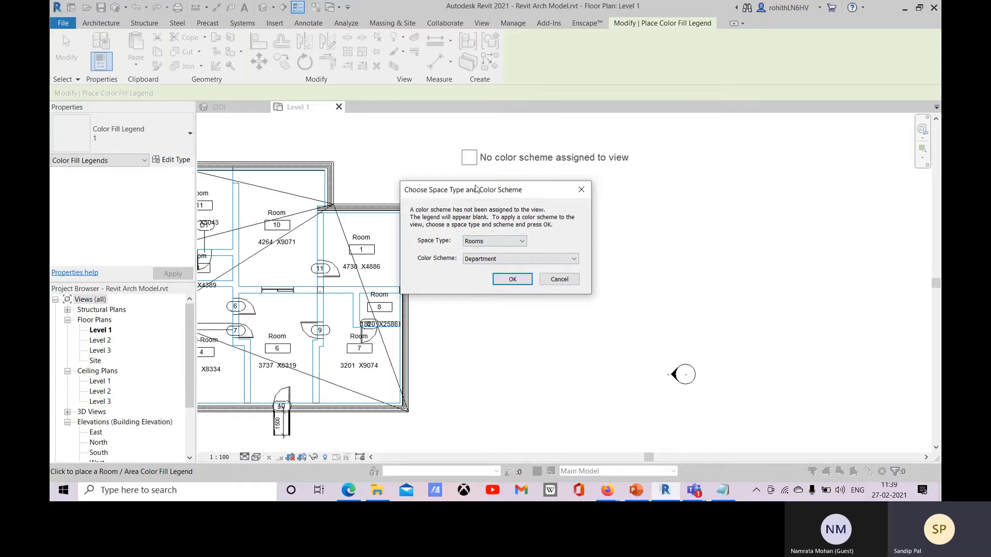
drag(475, 189, 495, 185)
click(494, 256)
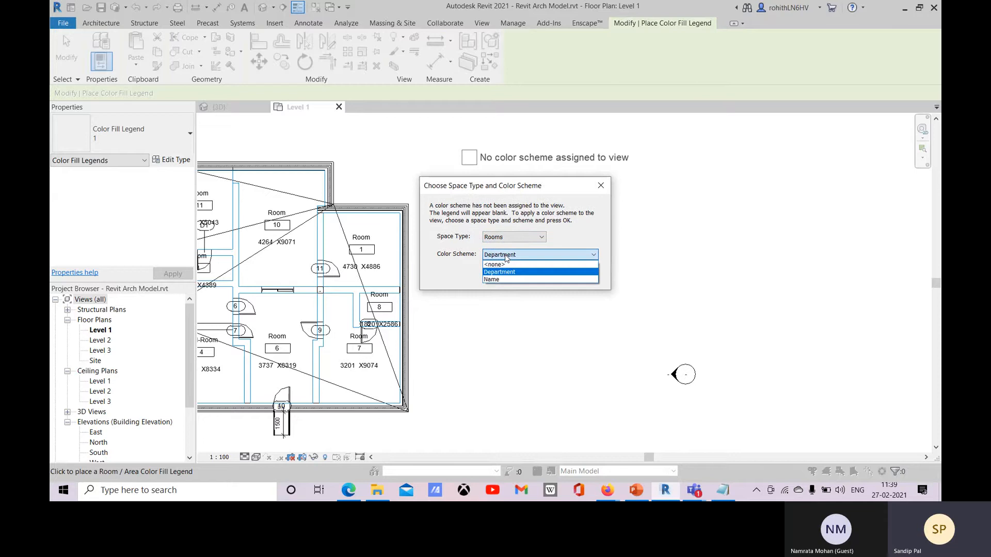
click(493, 280)
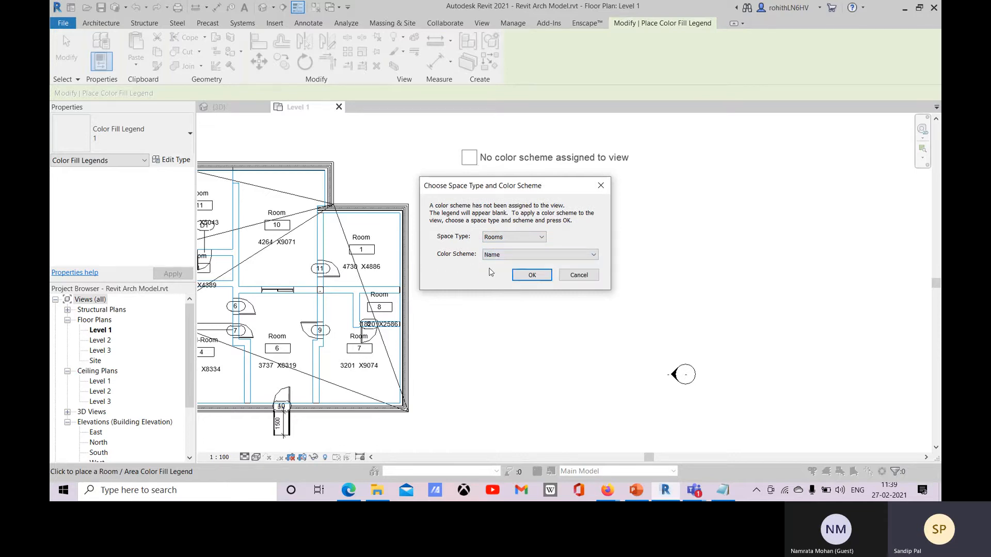
click(531, 275)
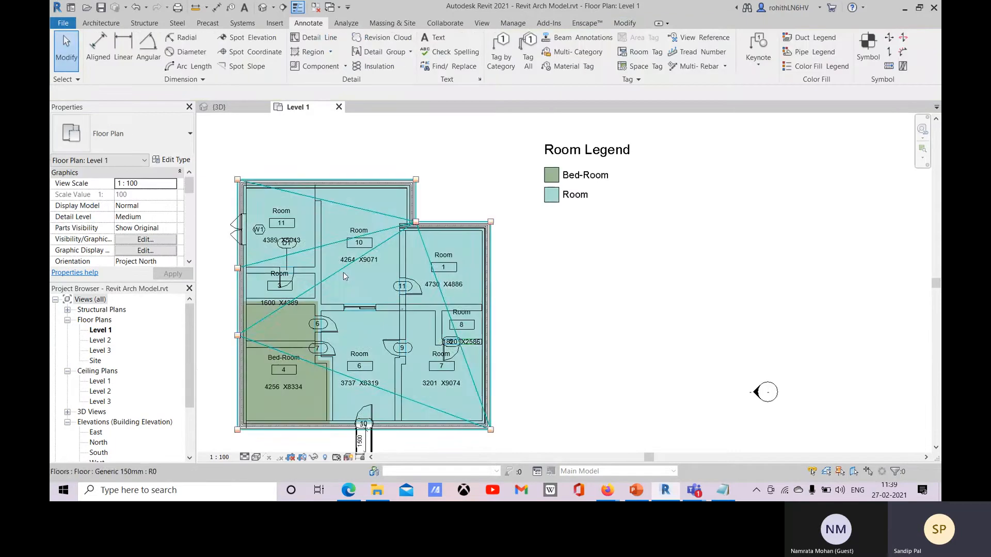
middle_drag(504, 261, 619, 261)
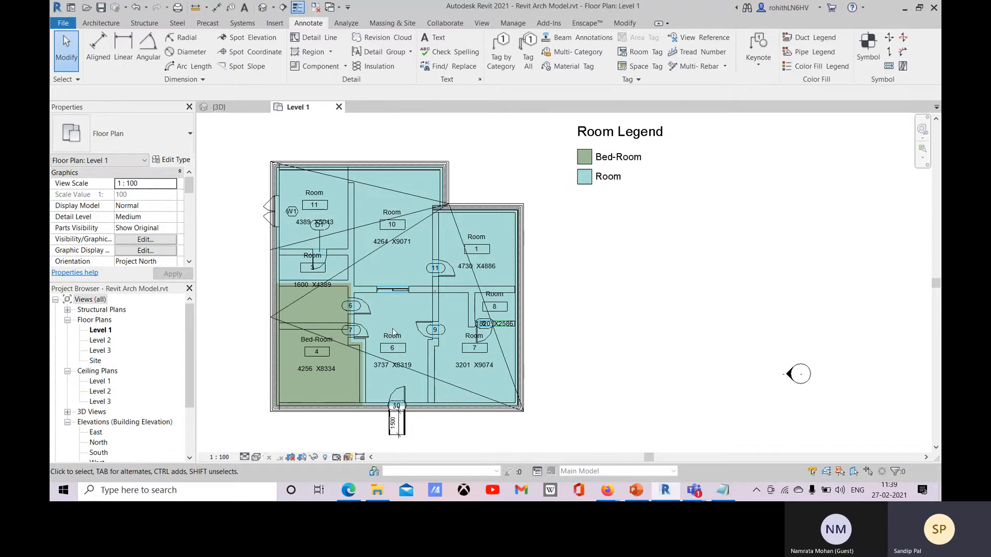
middle_drag(291, 360, 322, 329)
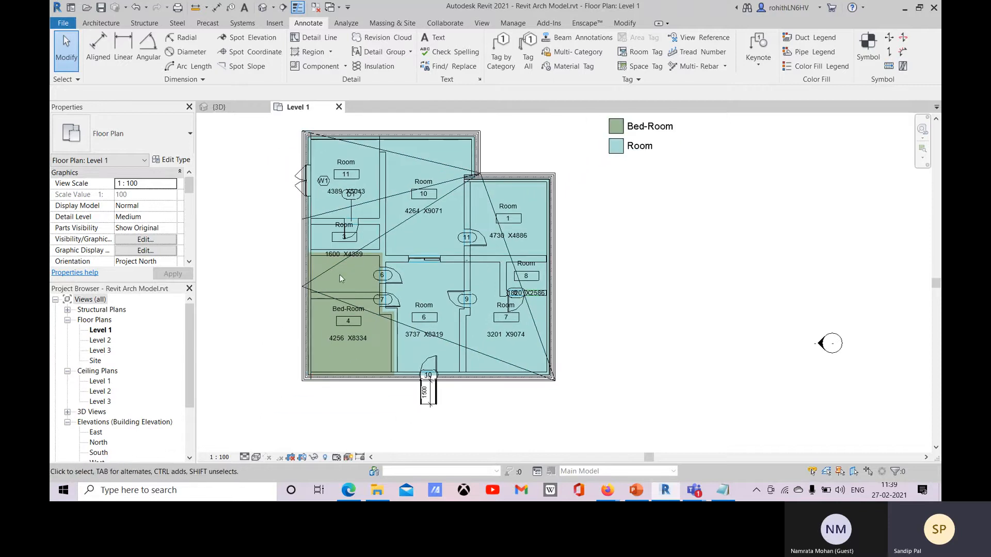
middle_drag(339, 295, 338, 310)
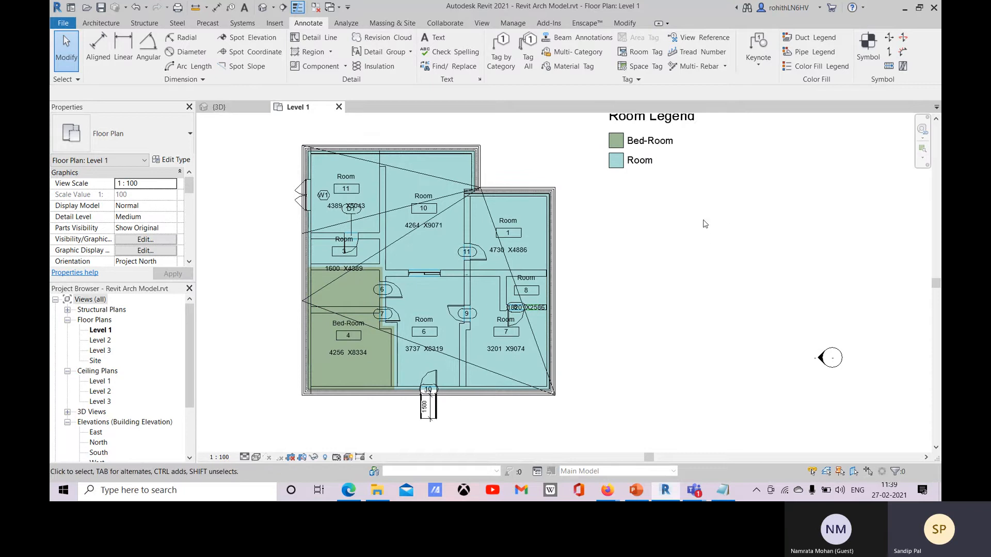
middle_drag(704, 221, 683, 233)
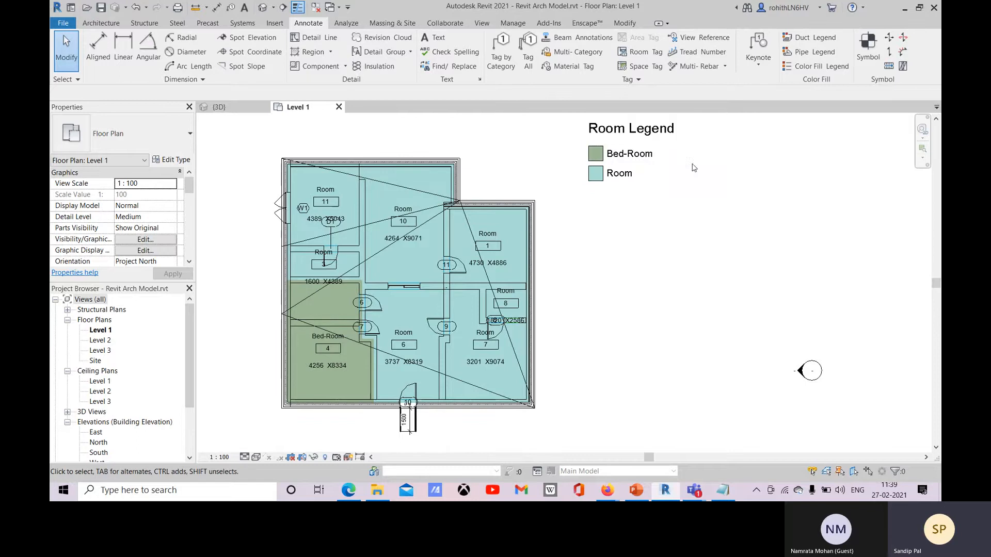
middle_drag(600, 181, 625, 168)
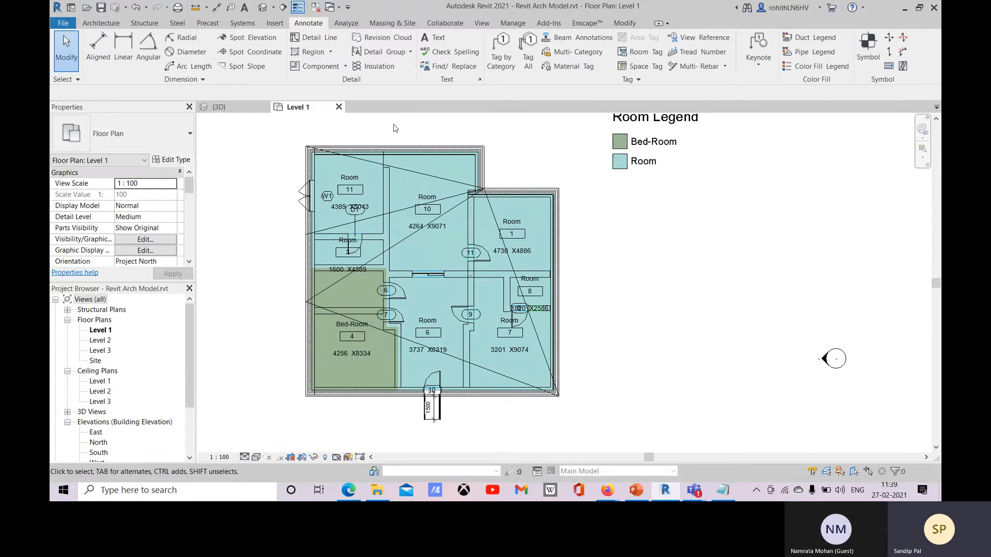
Step: Open the color scheme settings for editing and switch the category to Rooms
click(109, 24)
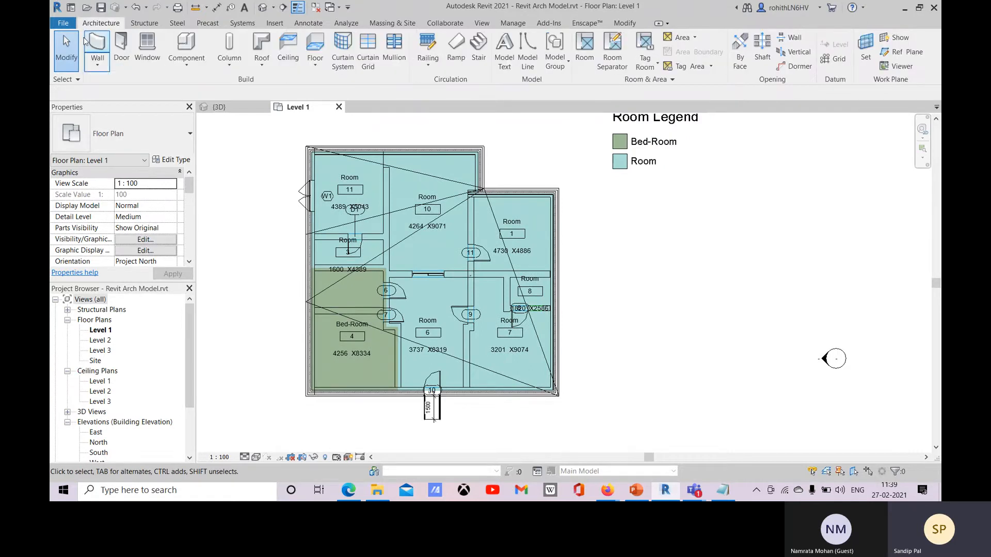
click(667, 82)
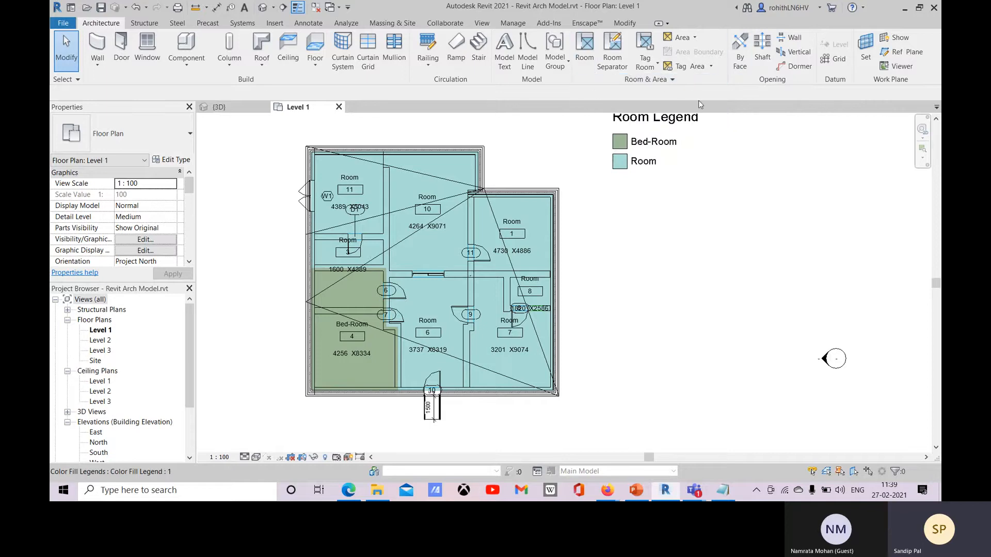
click(655, 80)
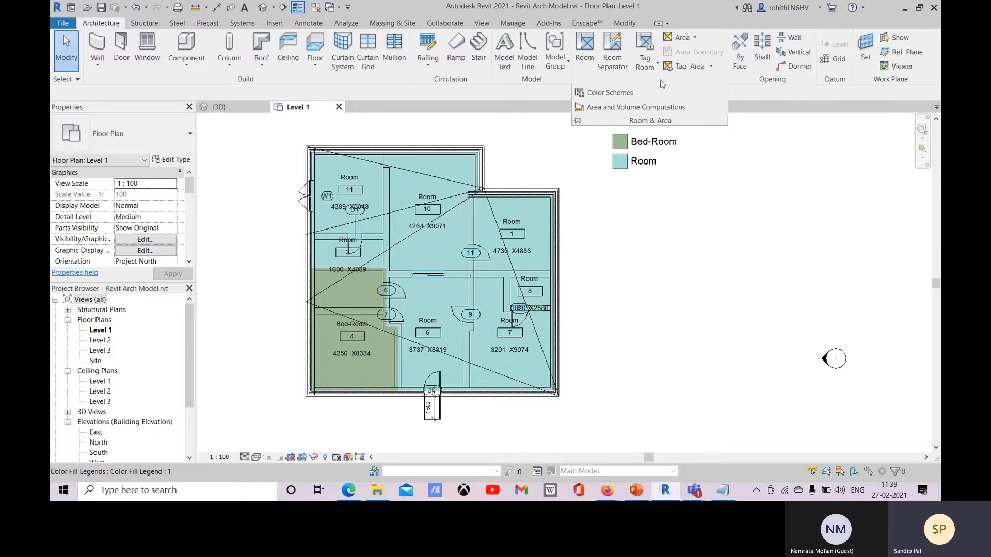
click(600, 94)
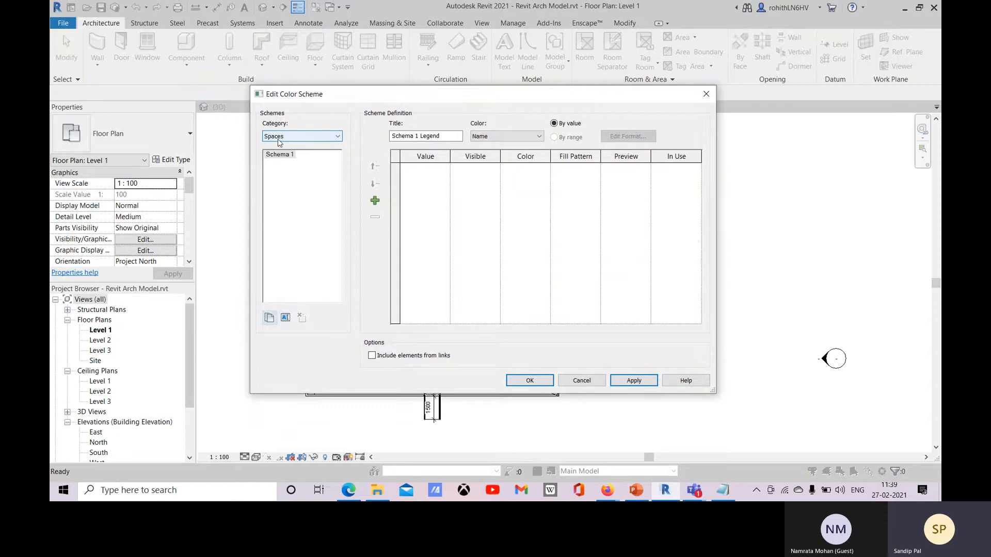
click(277, 137)
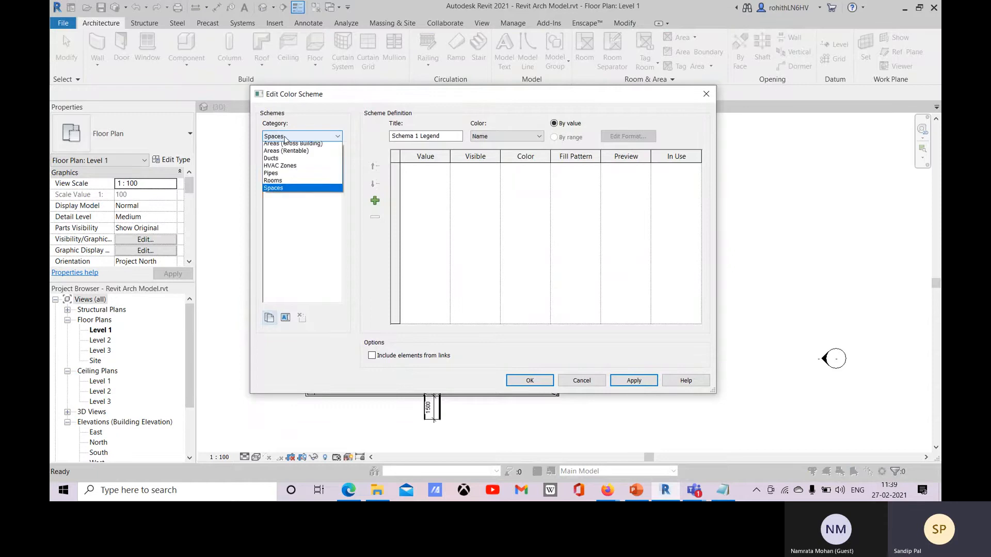
click(273, 184)
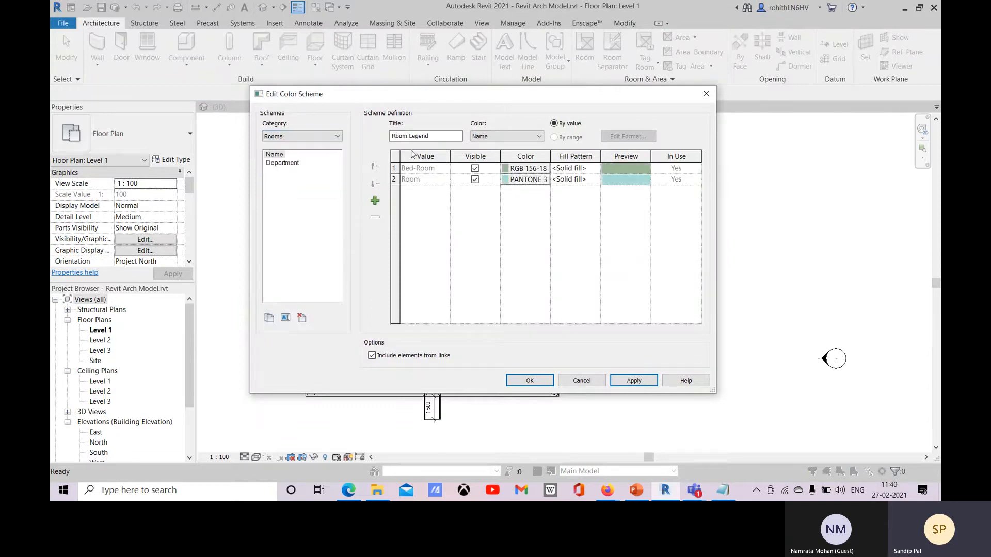
Step: Change the room scheme's title to First Floor Room Legend and keep the rooms colored by Name
click(438, 135)
click(391, 136)
text(First Floor)
click(494, 138)
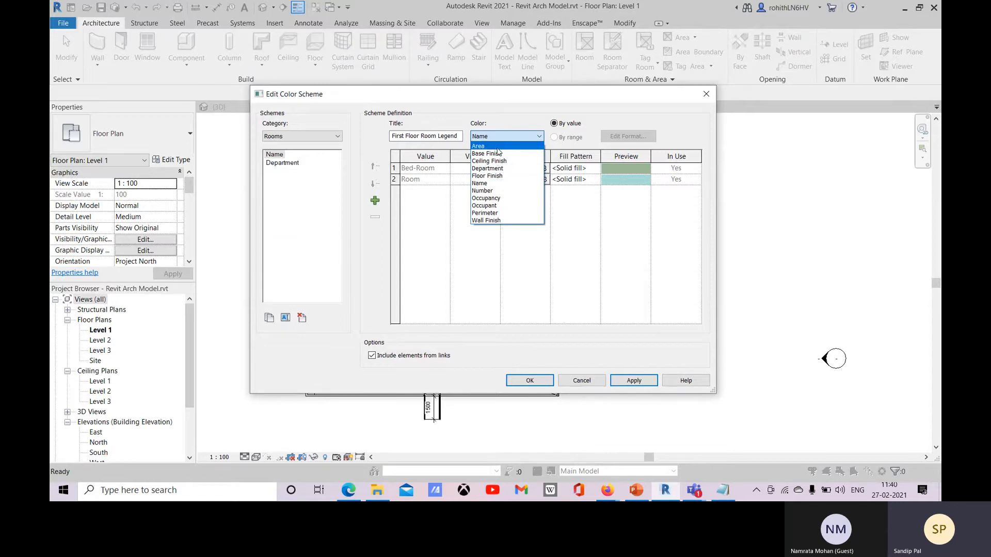
click(488, 186)
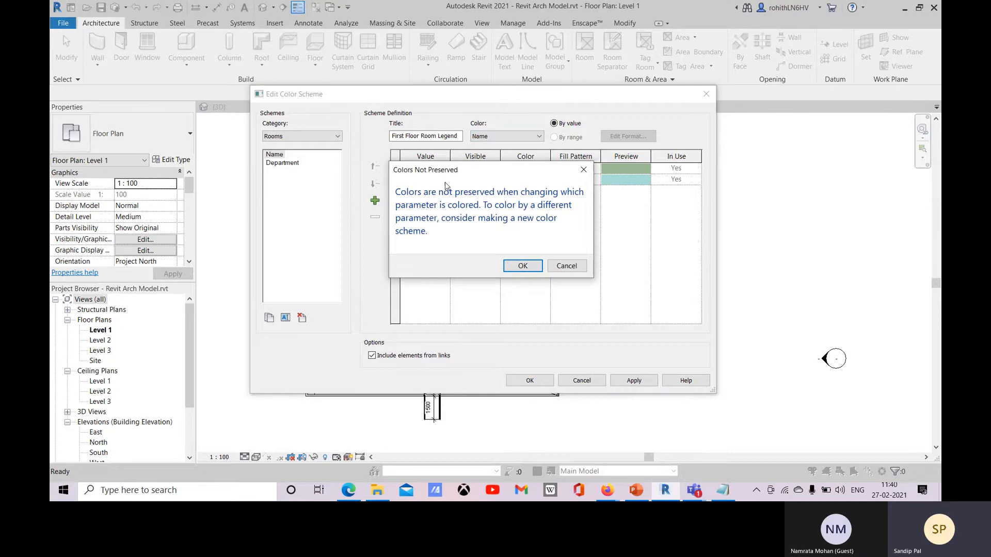
click(531, 269)
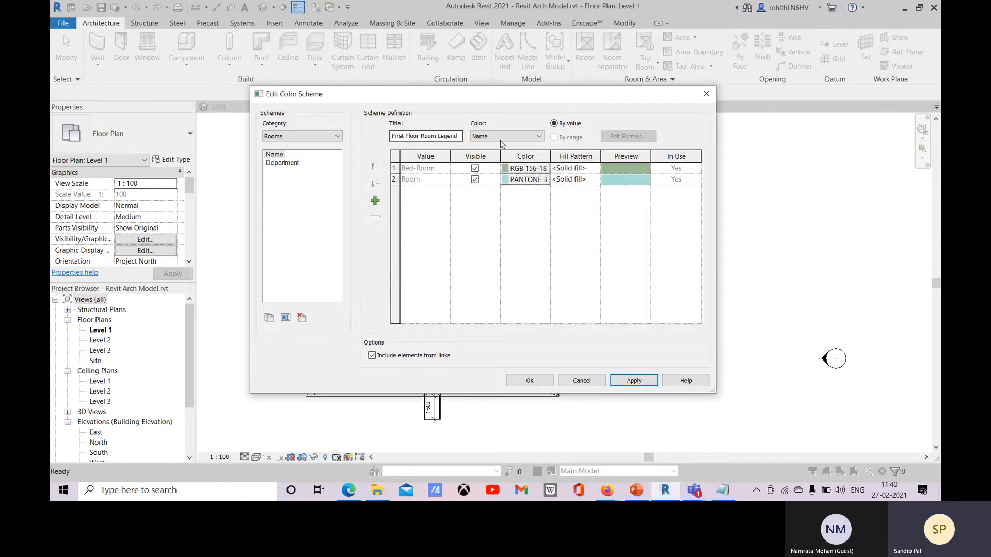
drag(444, 95, 51, 109)
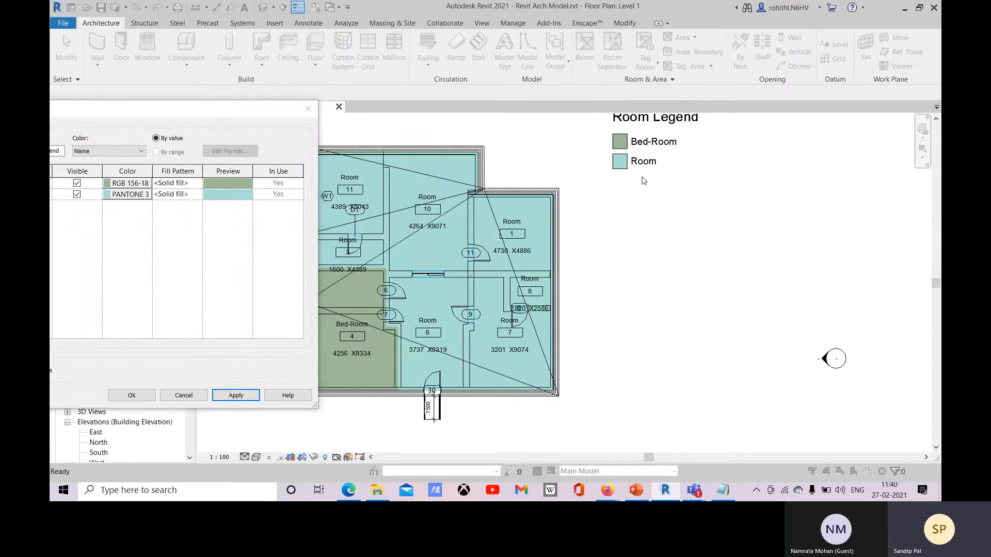
drag(131, 117, 259, 117)
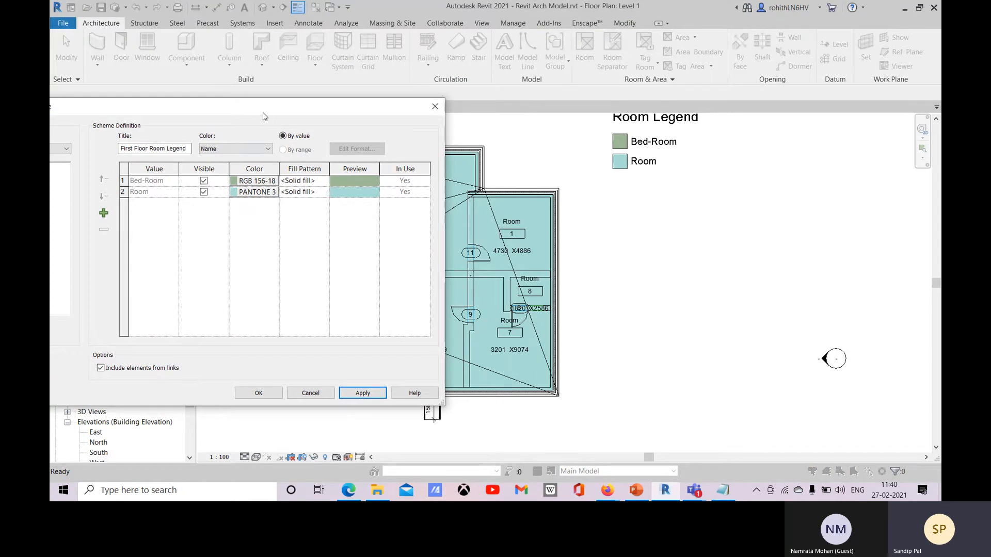
drag(262, 114, 334, 113)
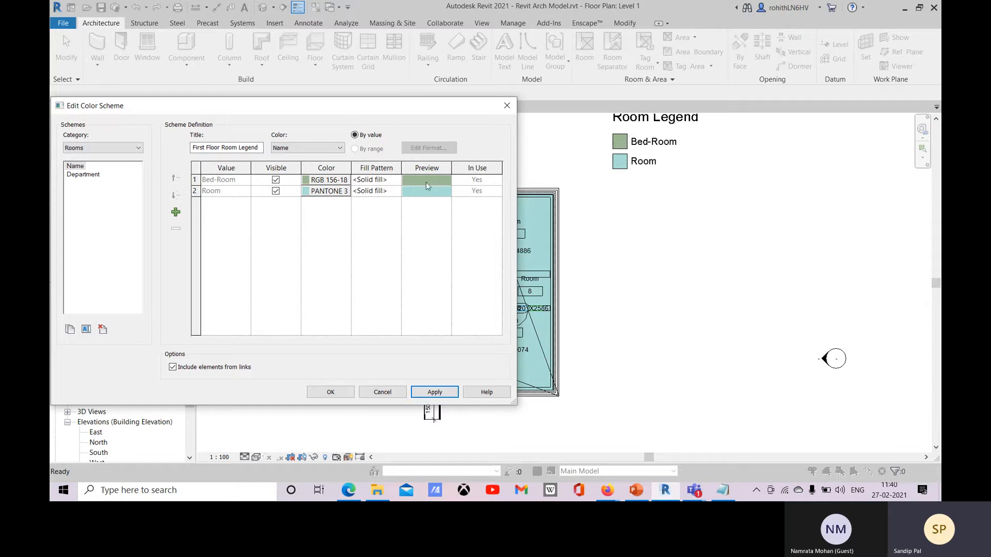
drag(292, 113, 388, 110)
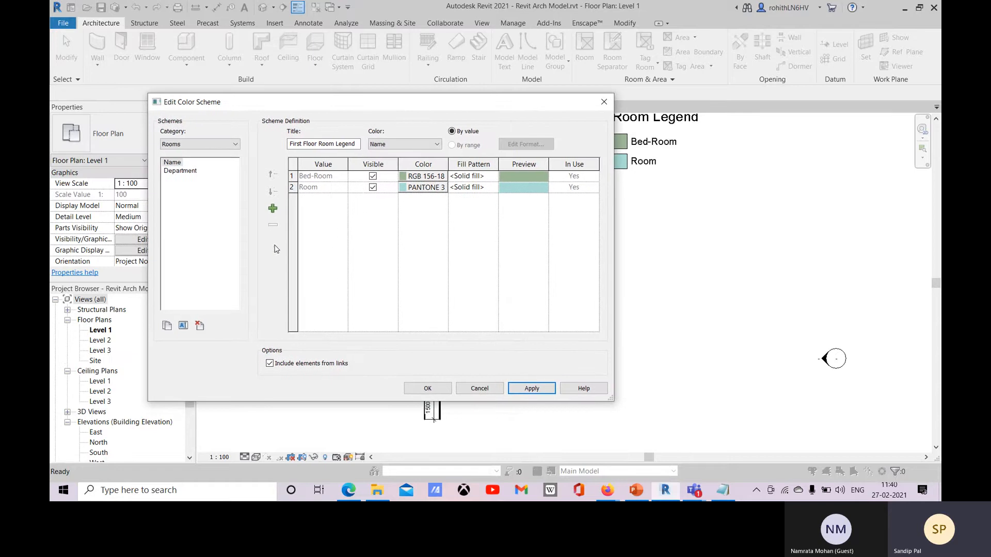
Step: Add a new entry named Bathroom to the Name color scheme for rooms
click(273, 209)
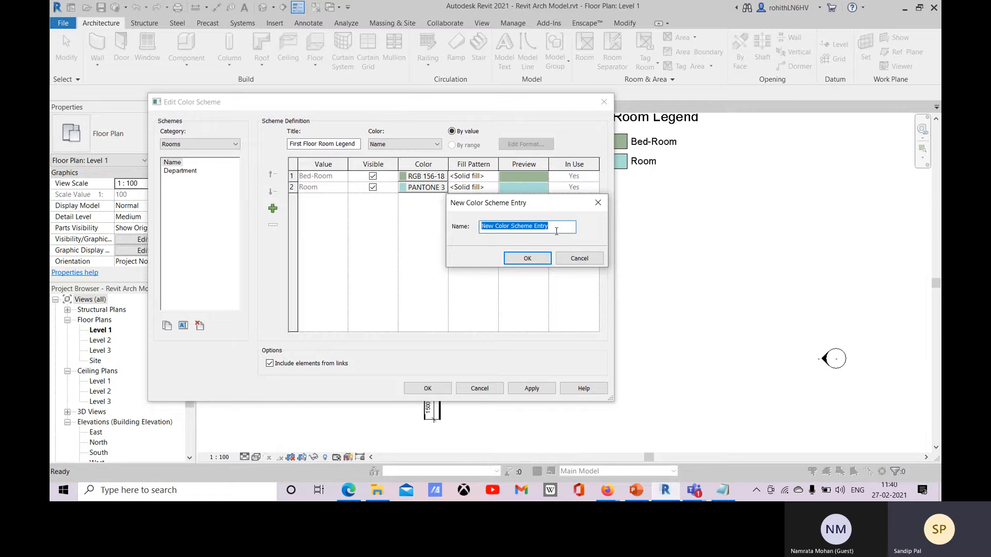
text(B)
key(BackSpace)
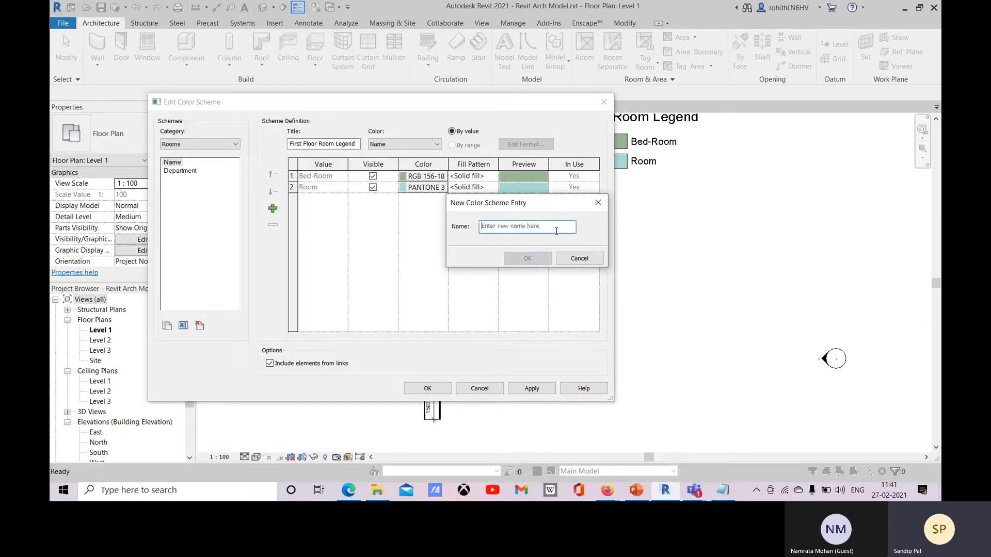
text(Bathr)
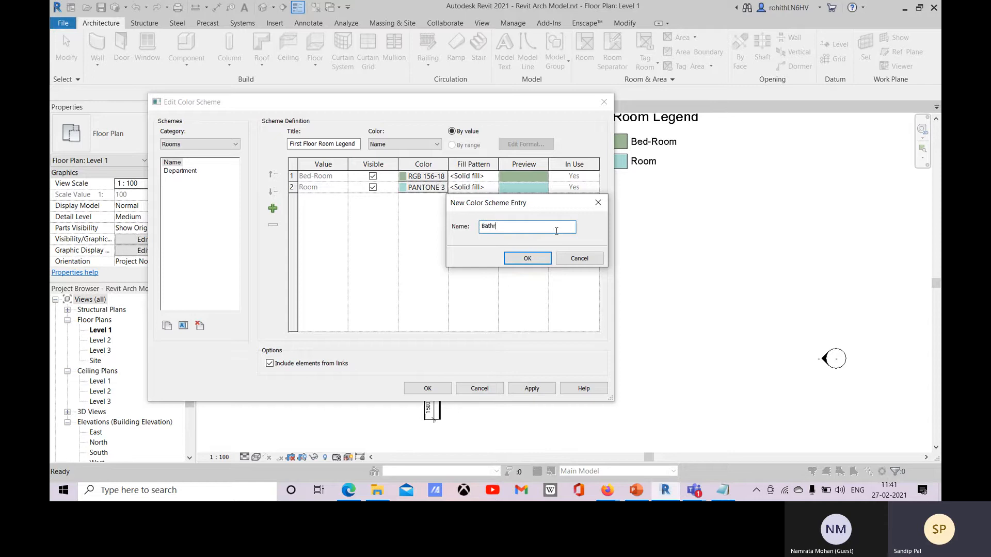
text(oom)
drag(532, 203, 445, 203)
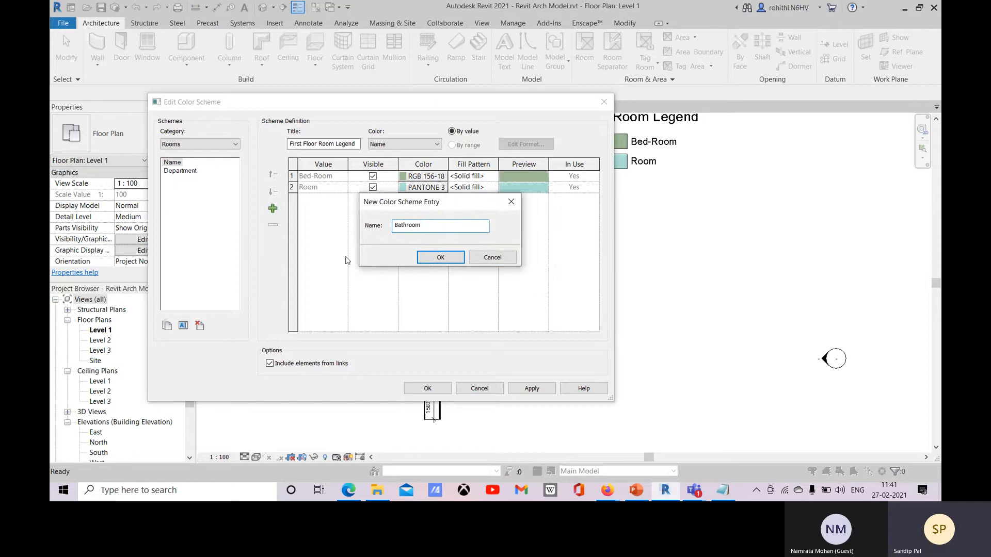
click(440, 258)
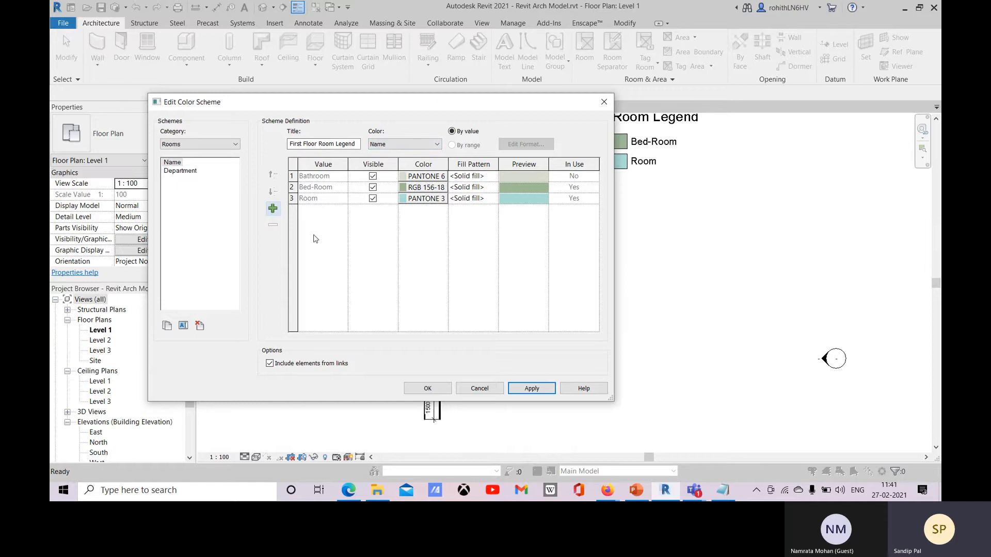
Step: Apply the edited First Floor Room Legend color scheme and close its settings
click(518, 387)
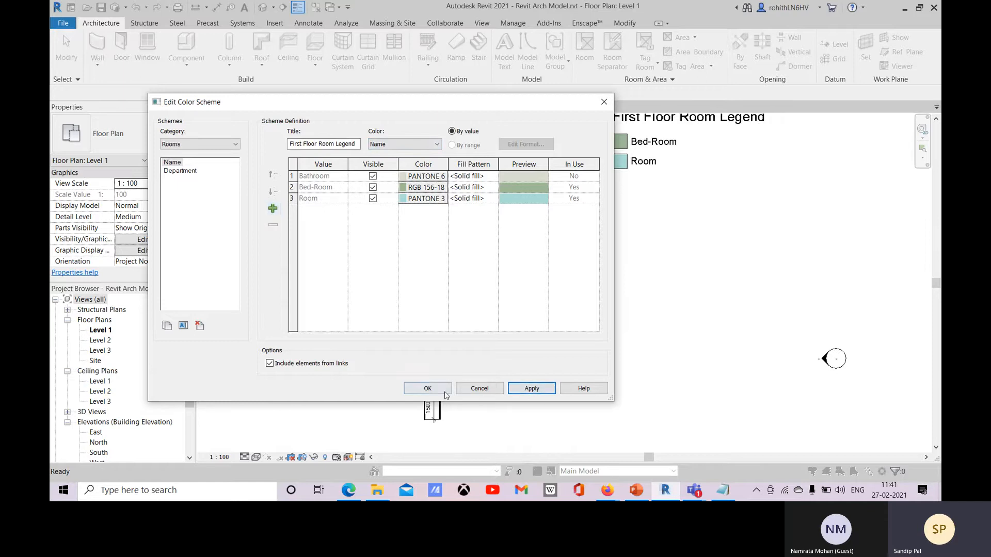
click(432, 390)
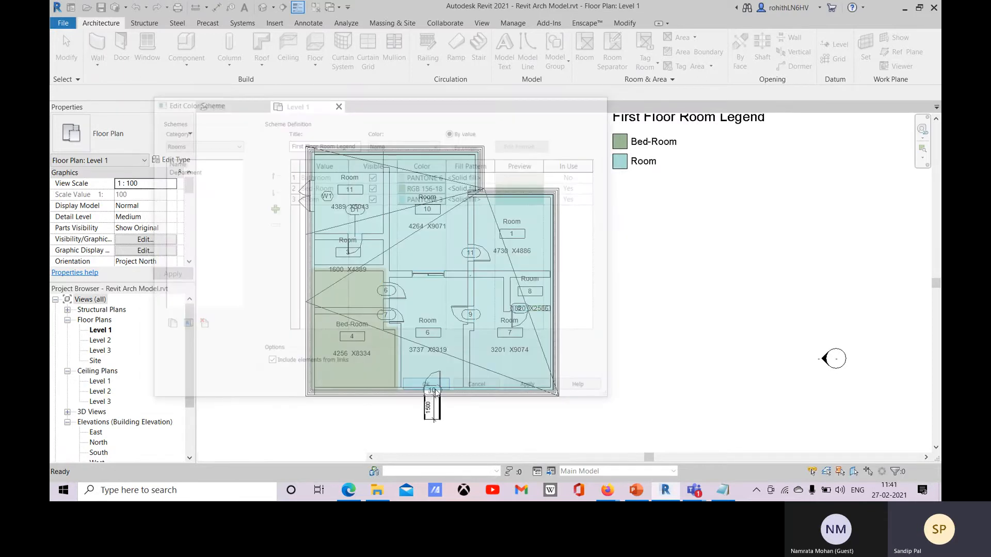
scroll(637, 326, down, 1)
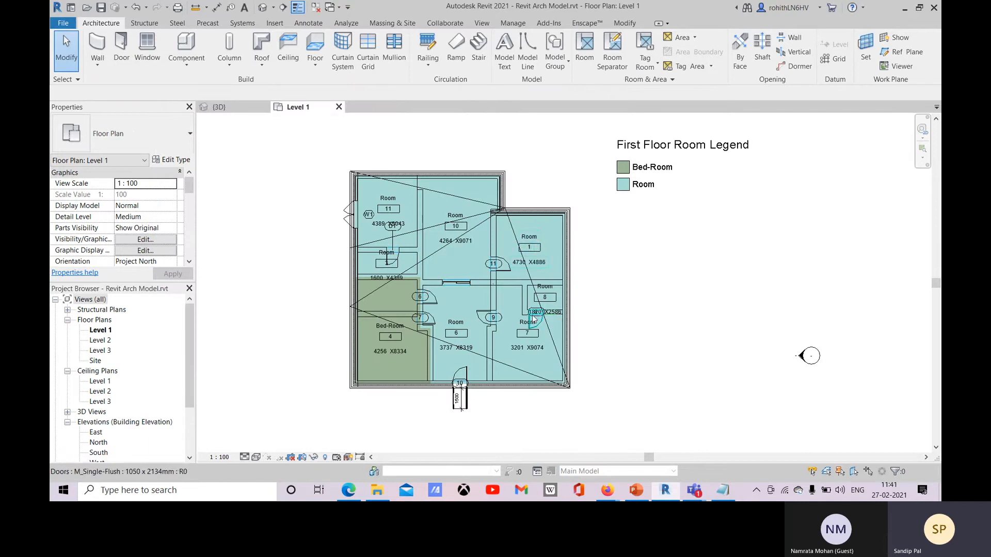
scroll(539, 309, up, 1)
Step: Select room 3 and change its name to Bathroom, using the name defined in the color scheme
click(362, 256)
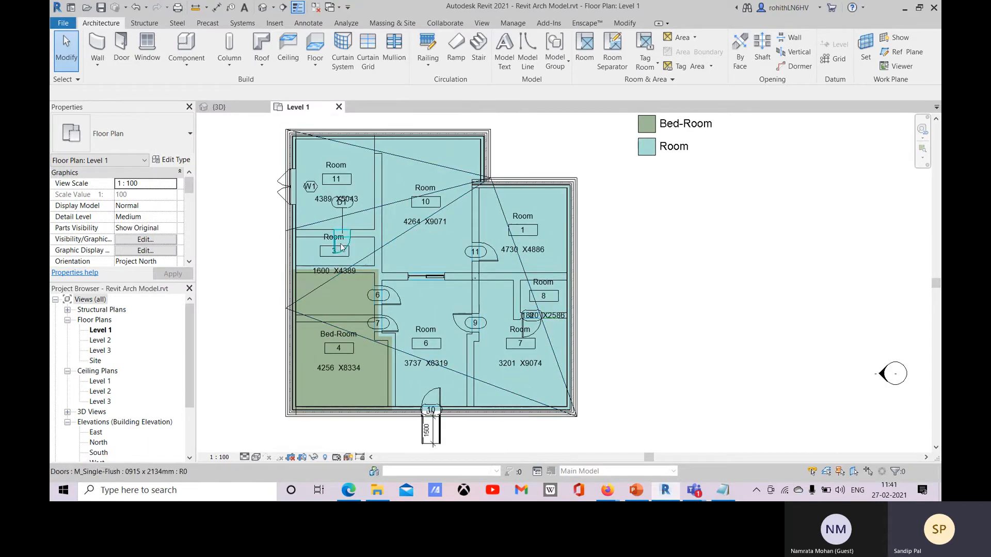
scroll(335, 247, up, 2)
click(320, 245)
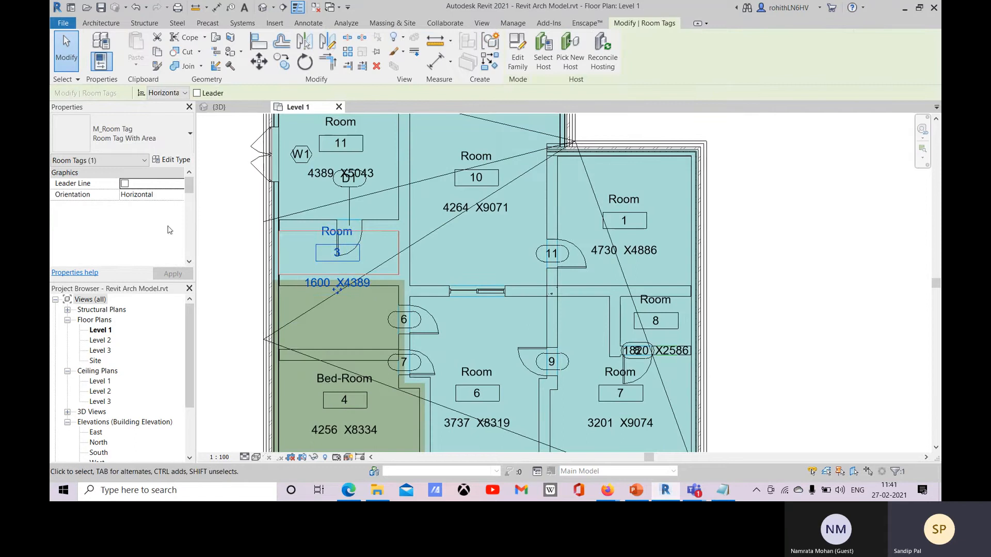
click(238, 223)
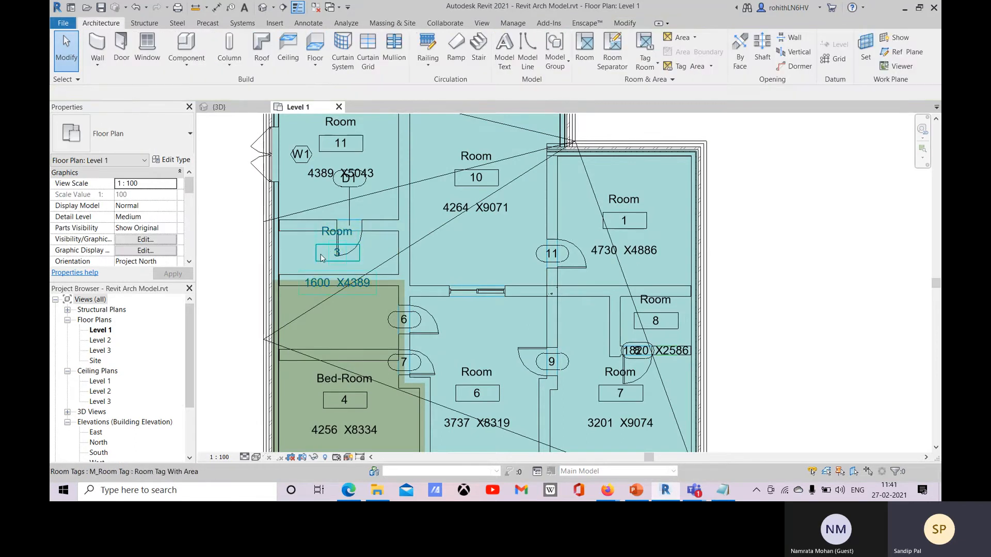
click(335, 258)
scroll(124, 235, down, 3)
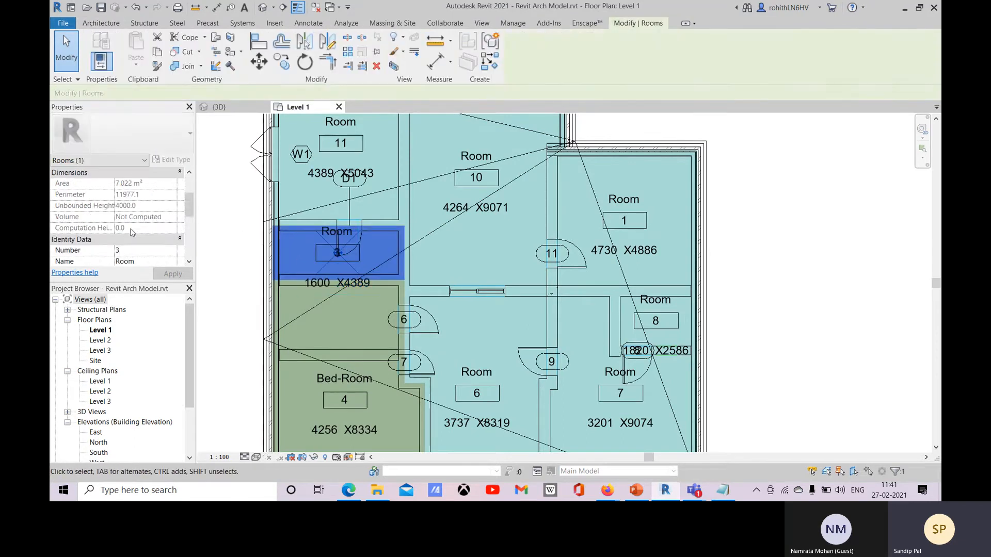
click(138, 207)
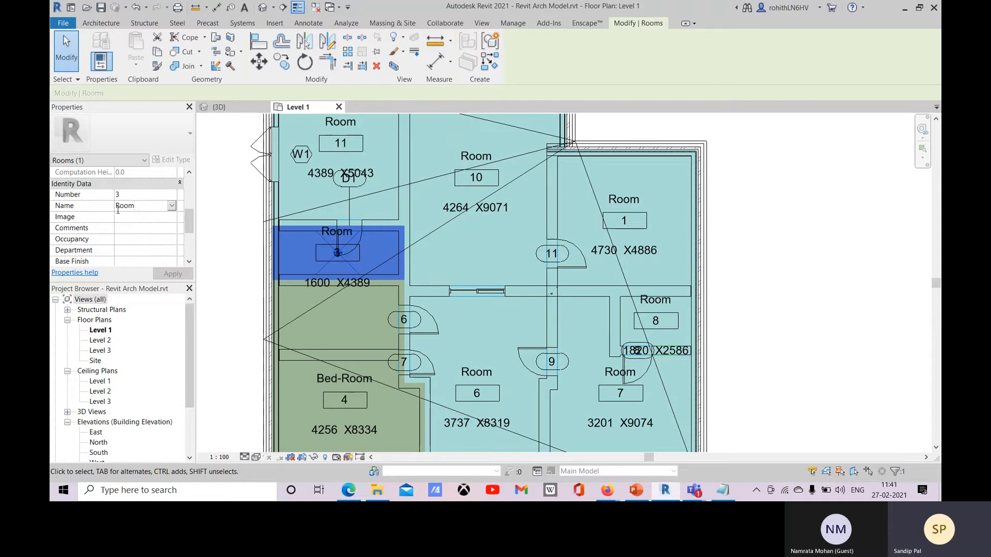
click(116, 206)
text(Ba)
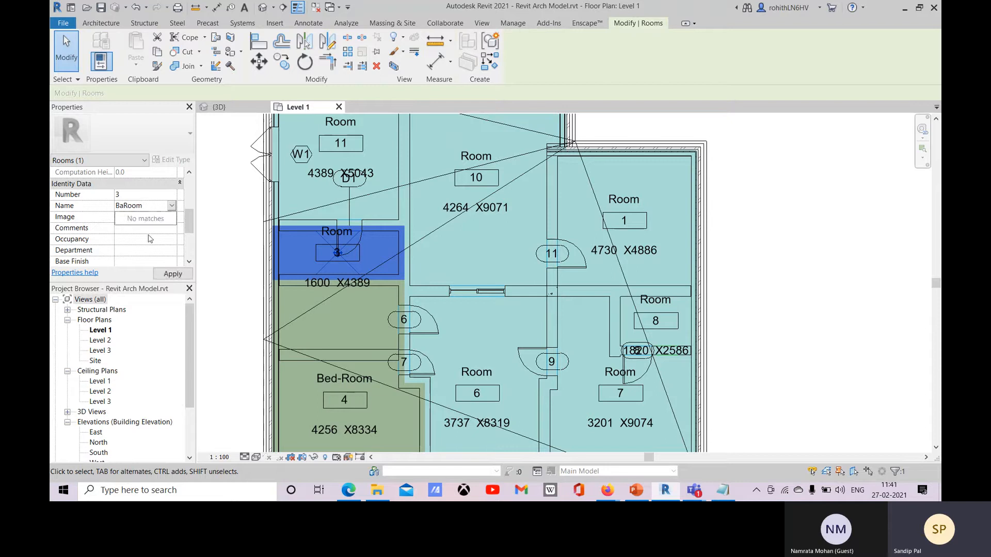
text(TH)
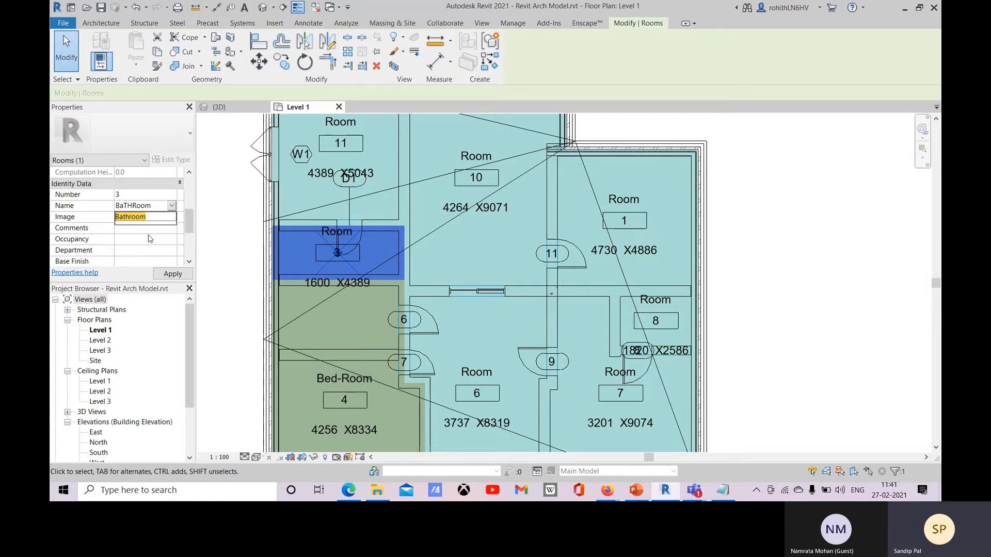
click(127, 218)
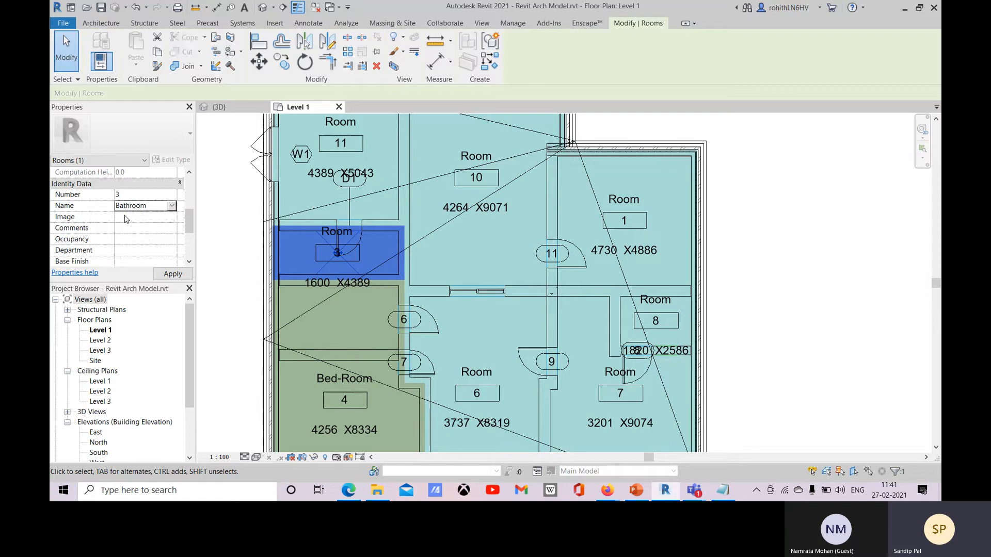
click(171, 206)
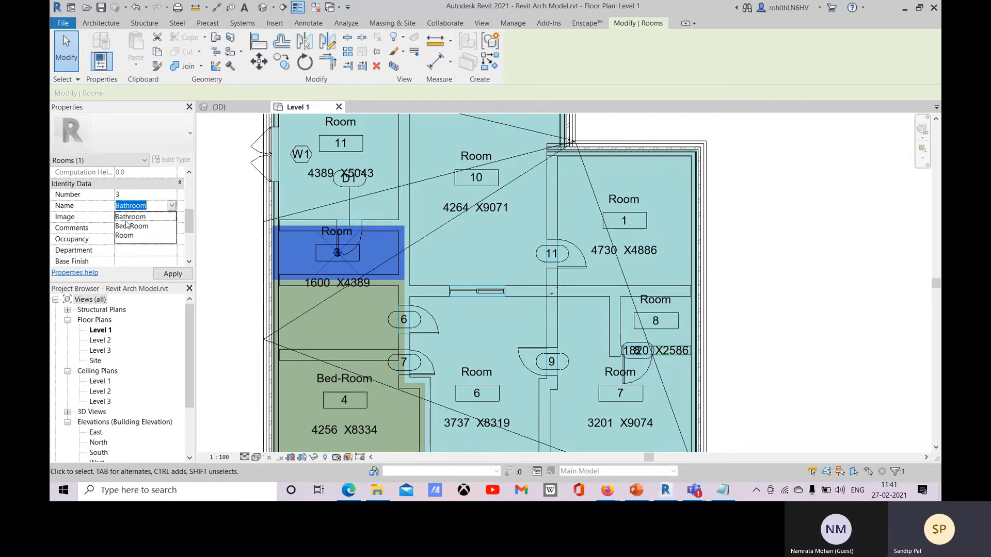
click(142, 217)
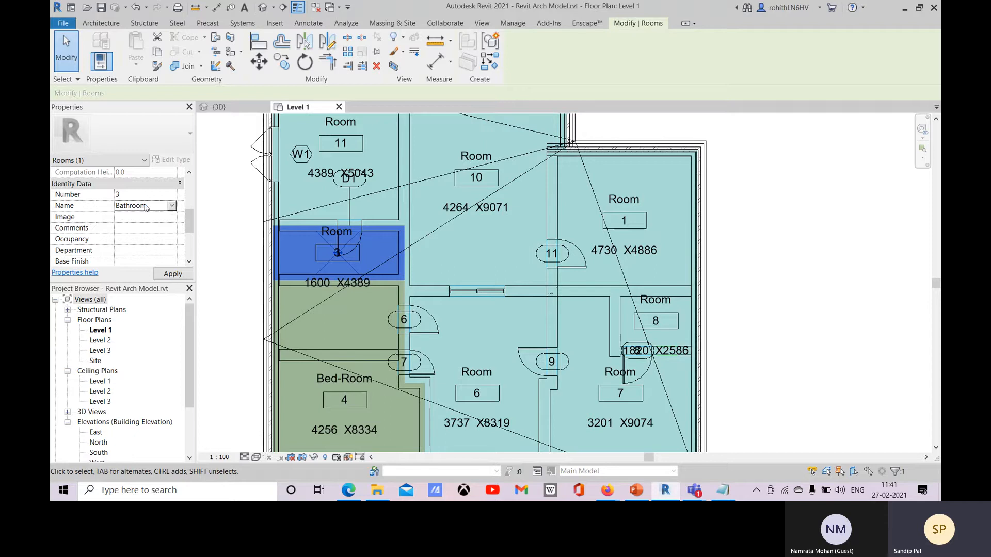
Step: Try replacing the name of room 3 with LIVING
drag(150, 208, 120, 206)
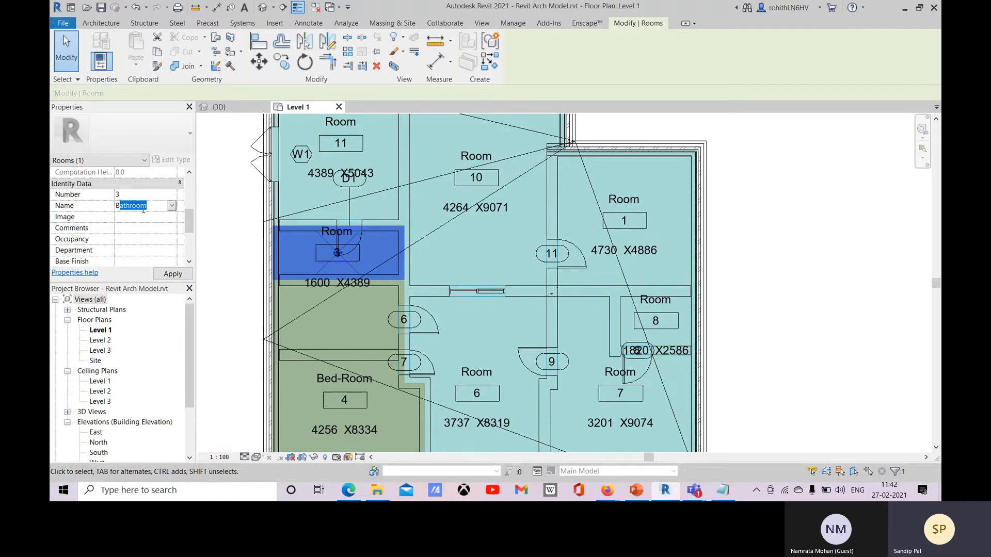
key(BackSpace)
key(BackSpace)
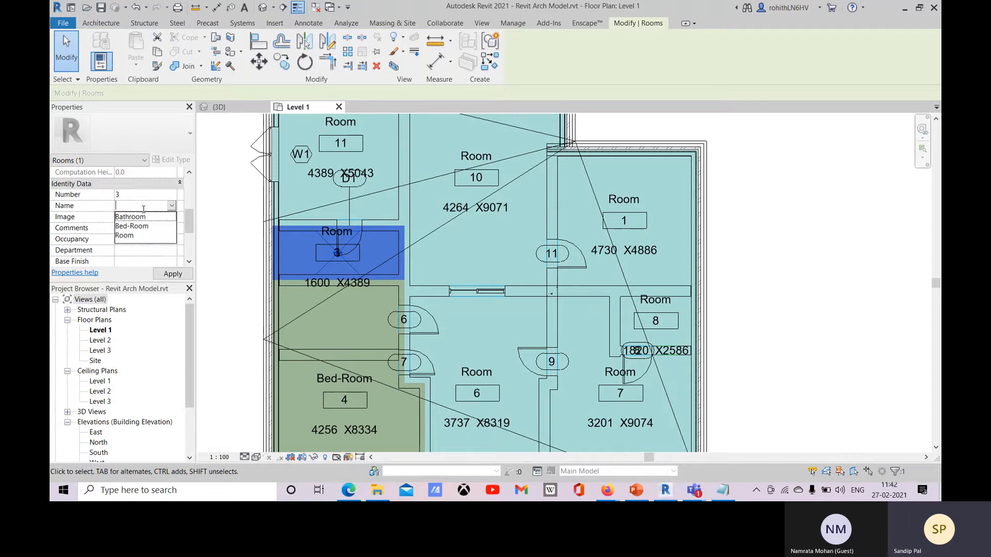
text(LIVING)
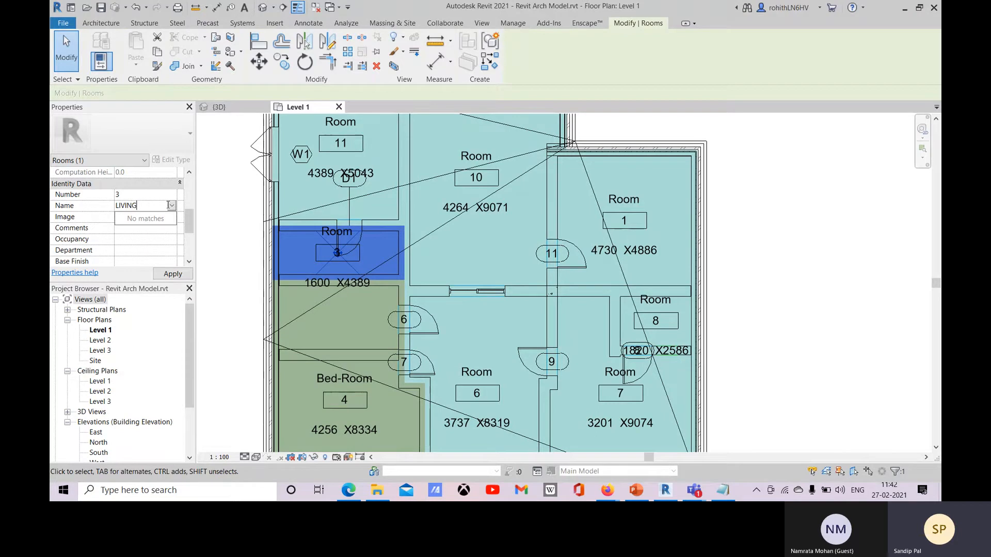
click(173, 207)
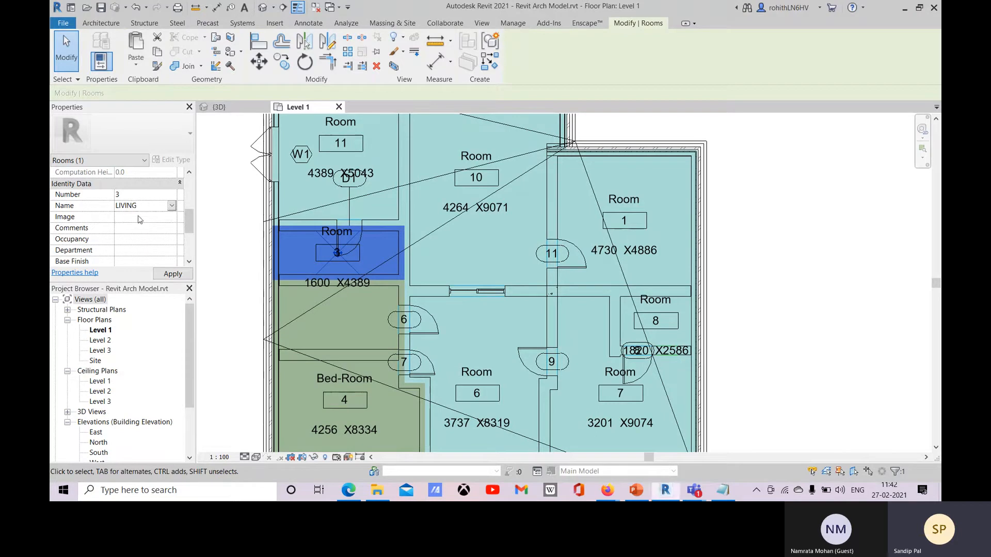
Step: Set the name of room 3 to the existing Bathroom entry and apply it
drag(148, 206, 116, 206)
text(bat)
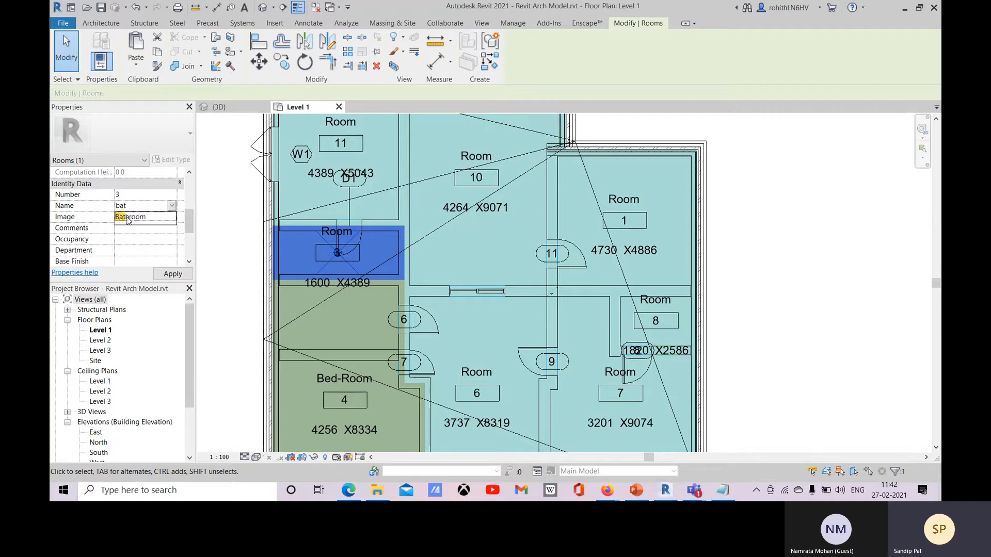
click(129, 217)
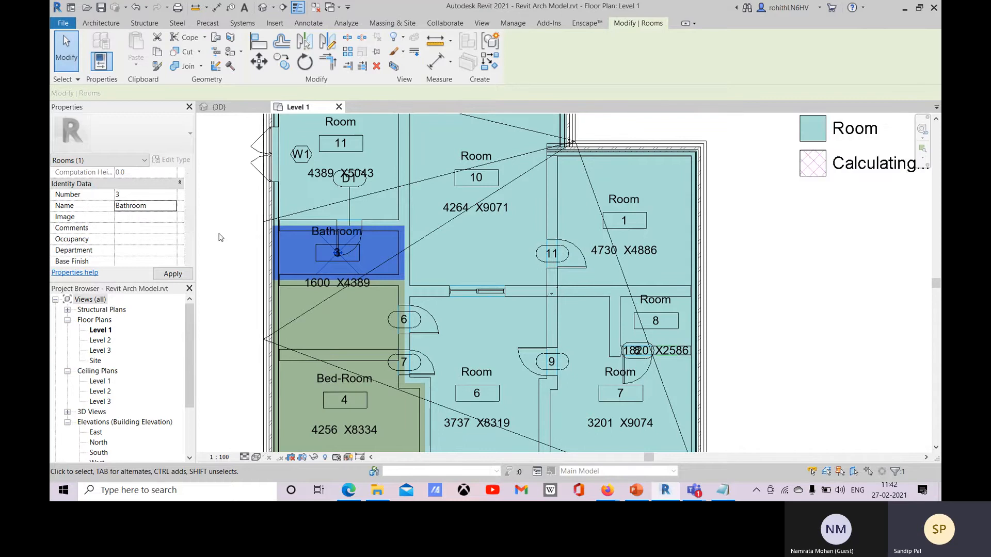
Step: Examine the room legend and check which entries of the Name color scheme are in use
scroll(837, 207, down, 2)
middle_drag(831, 235, 599, 303)
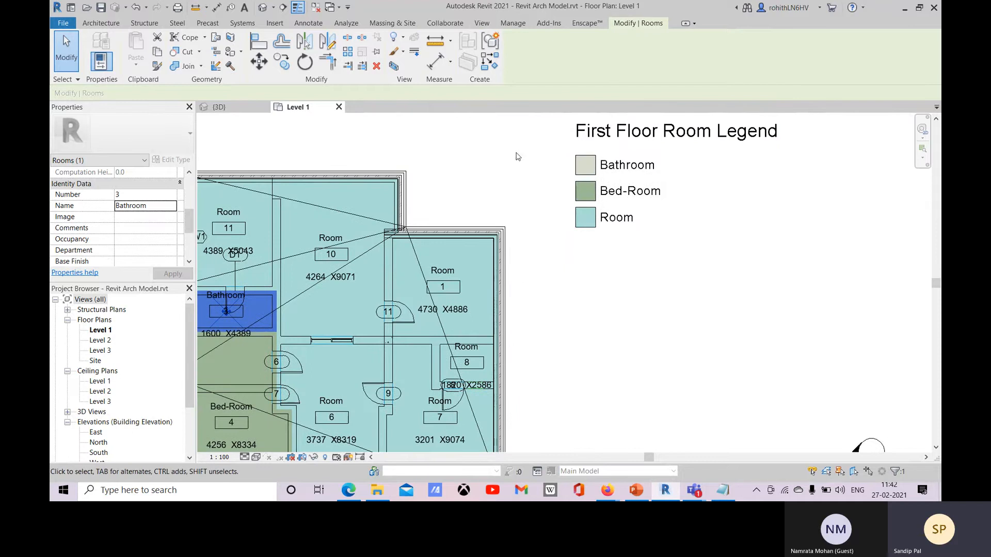
click(101, 22)
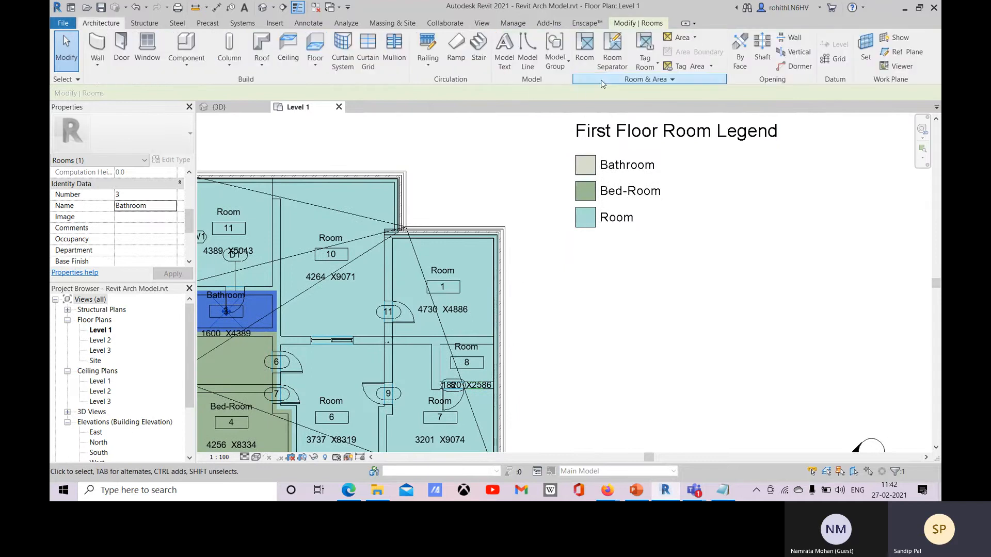
click(671, 79)
click(666, 93)
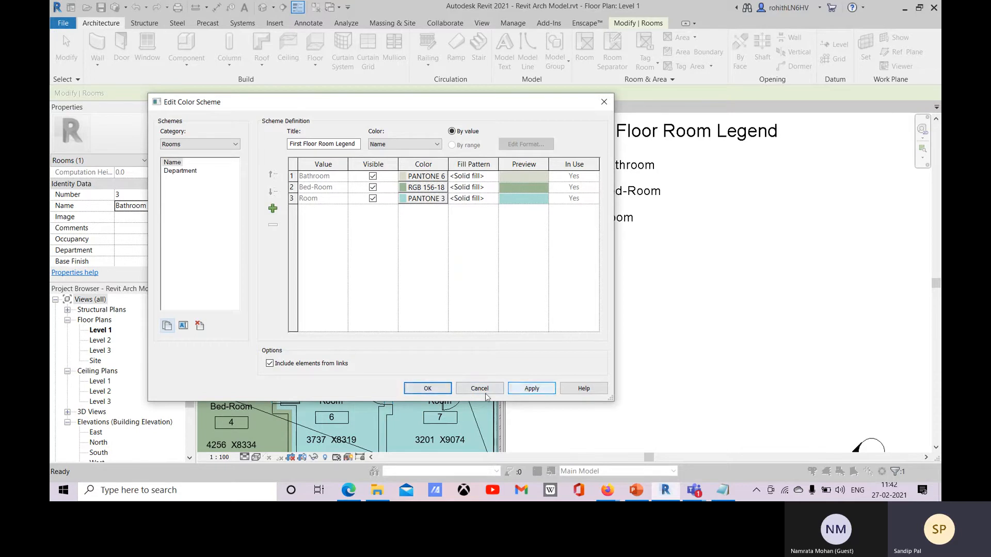
click(427, 388)
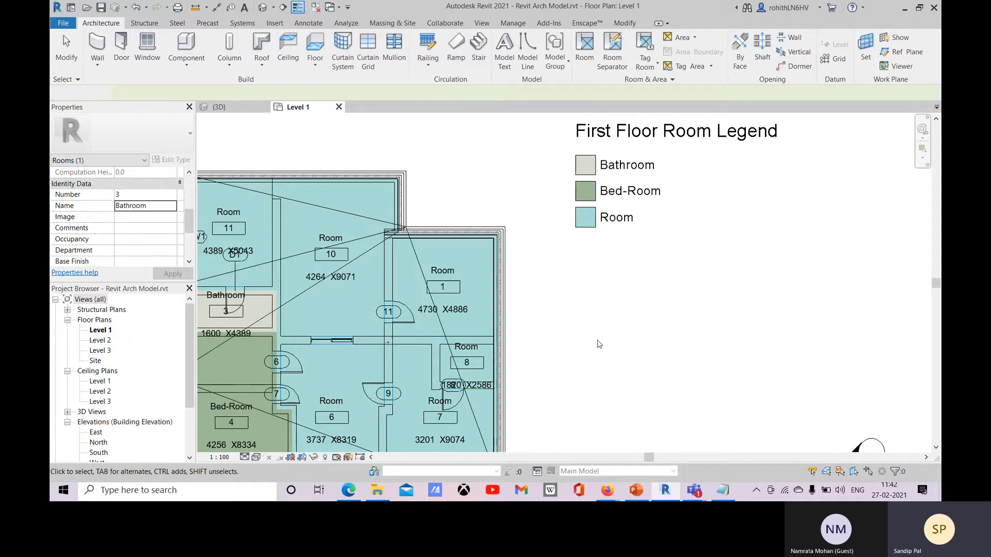
Step: Rename room 1 as Guest Room directly in its room tag
click(442, 287)
scroll(532, 313, down, 1)
middle_drag(532, 313, 622, 261)
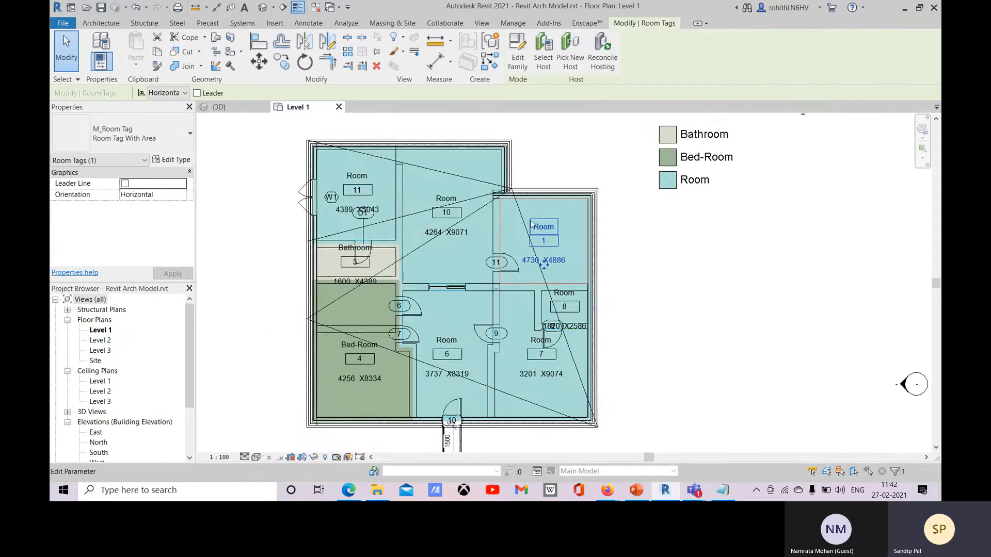
scroll(537, 226, up, 2)
click(547, 230)
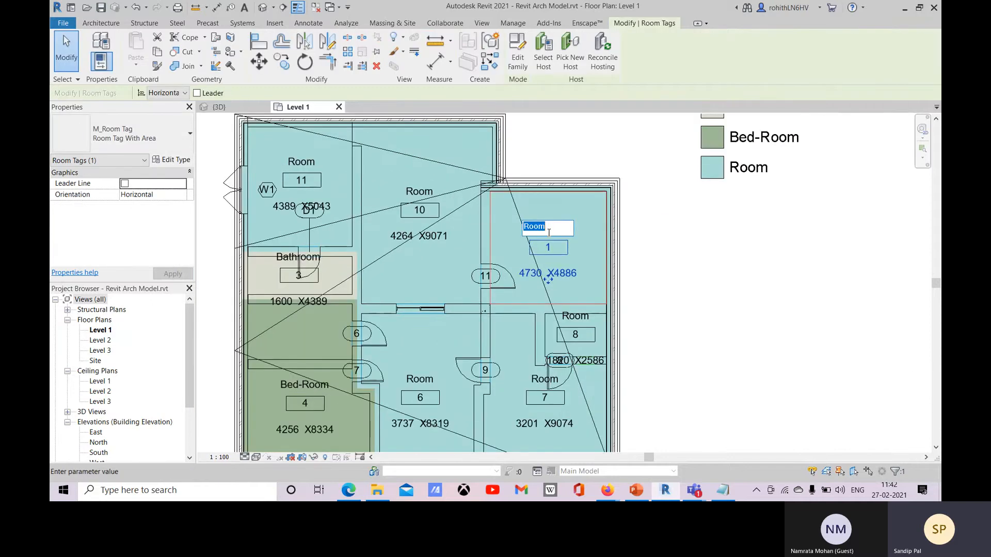
text(Guest Room)
click(680, 252)
scroll(756, 309, down, 1)
middle_drag(758, 310, 695, 318)
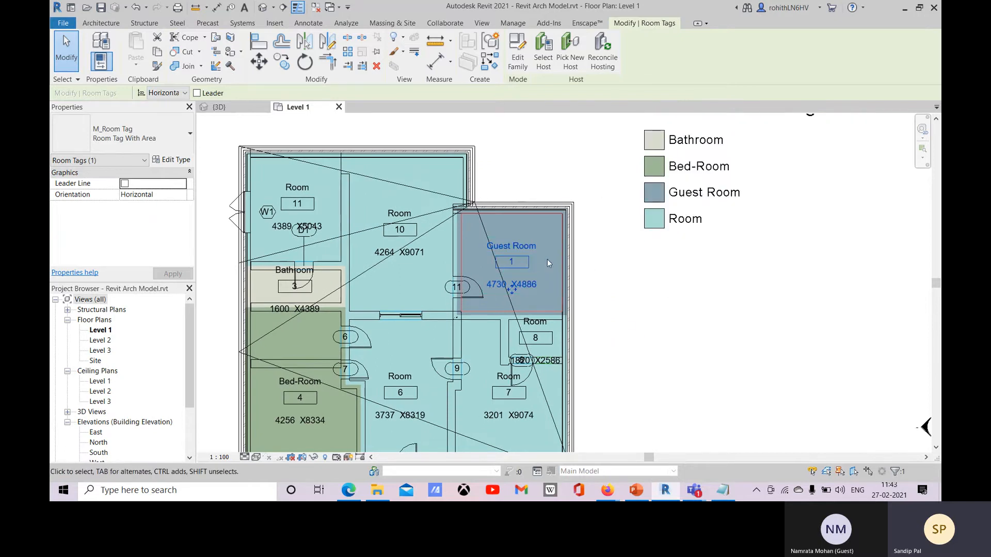
click(658, 290)
scroll(706, 258, down, 2)
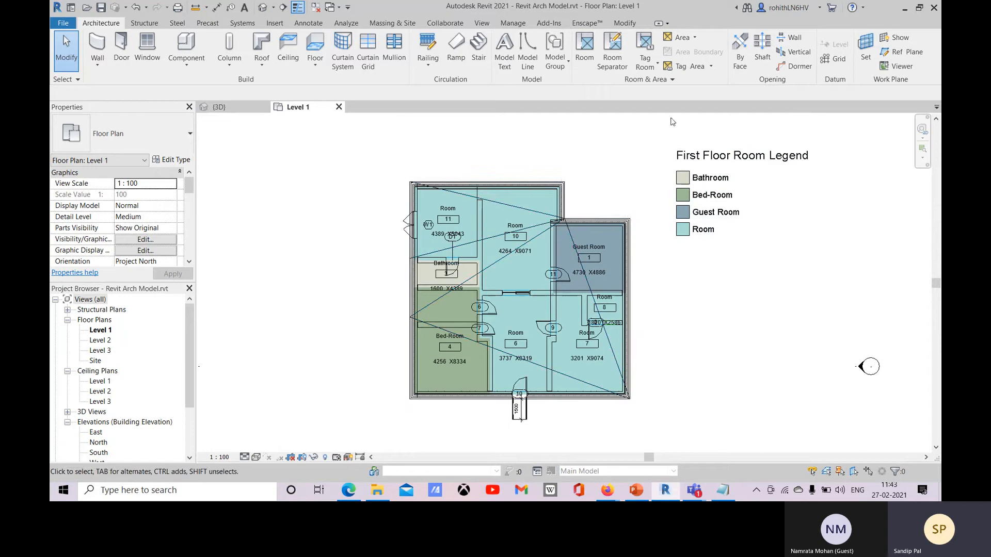
Step: Open the color scheme settings for the rooms again
click(669, 80)
click(604, 93)
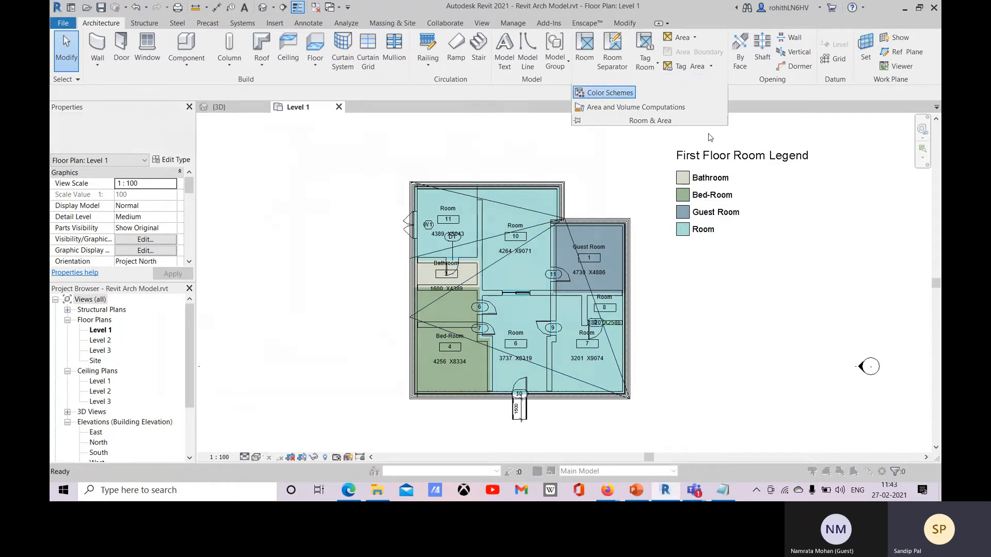
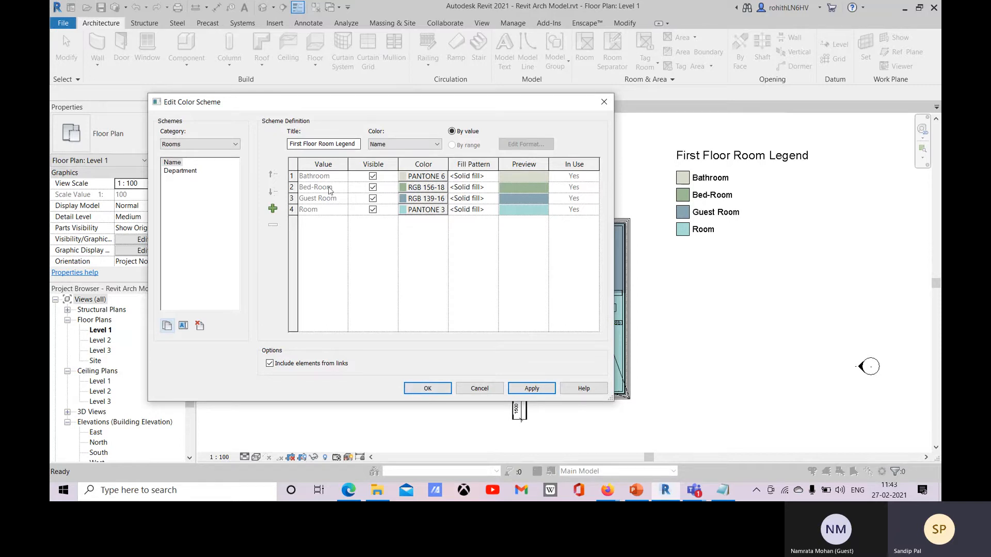
Step: Try moving the Guest Room entry down and up in the color scheme, returning it to third place
click(292, 200)
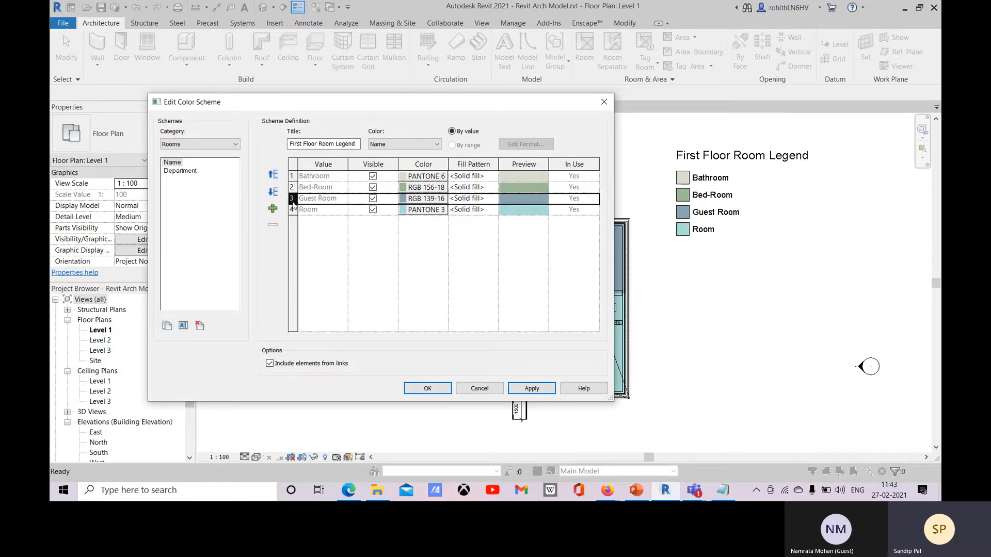
click(272, 192)
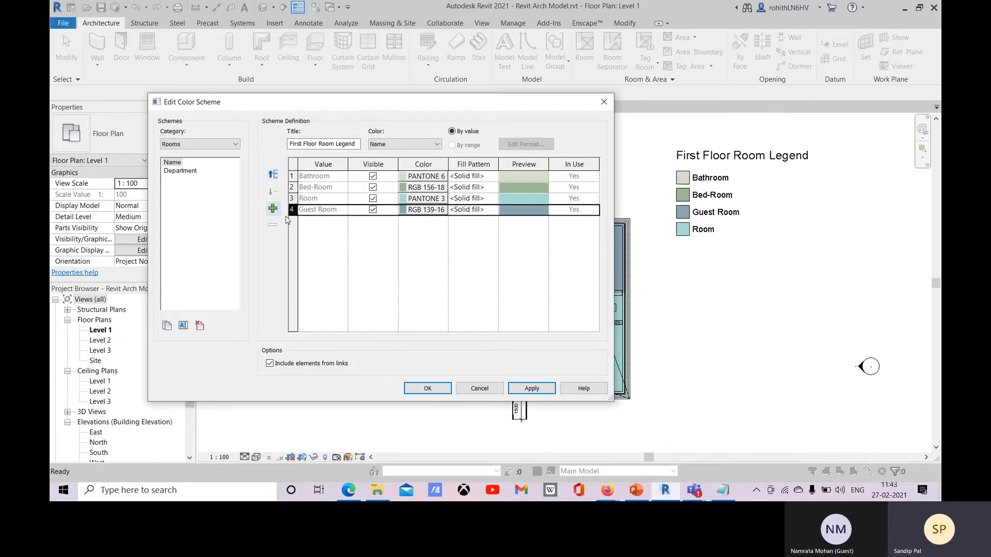
click(273, 175)
click(274, 175)
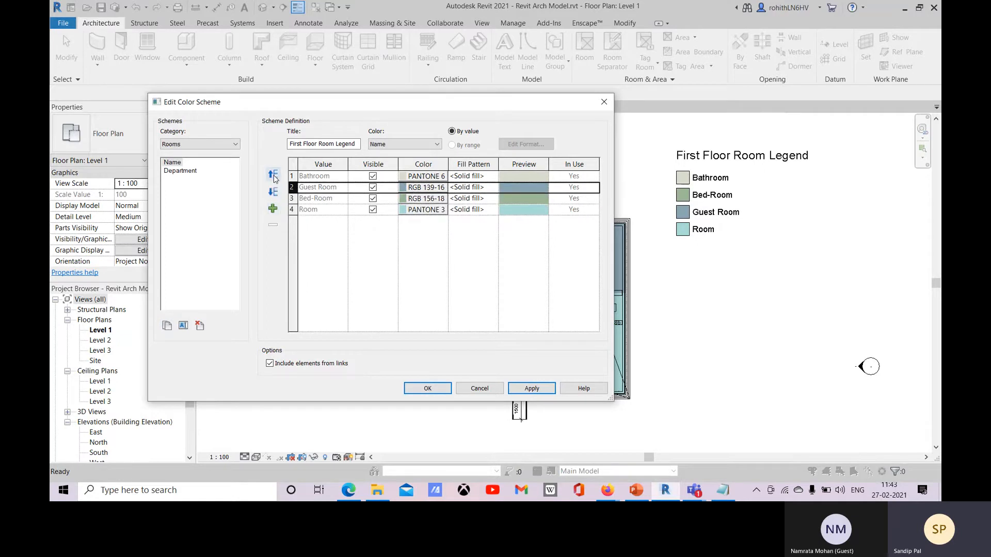
click(272, 191)
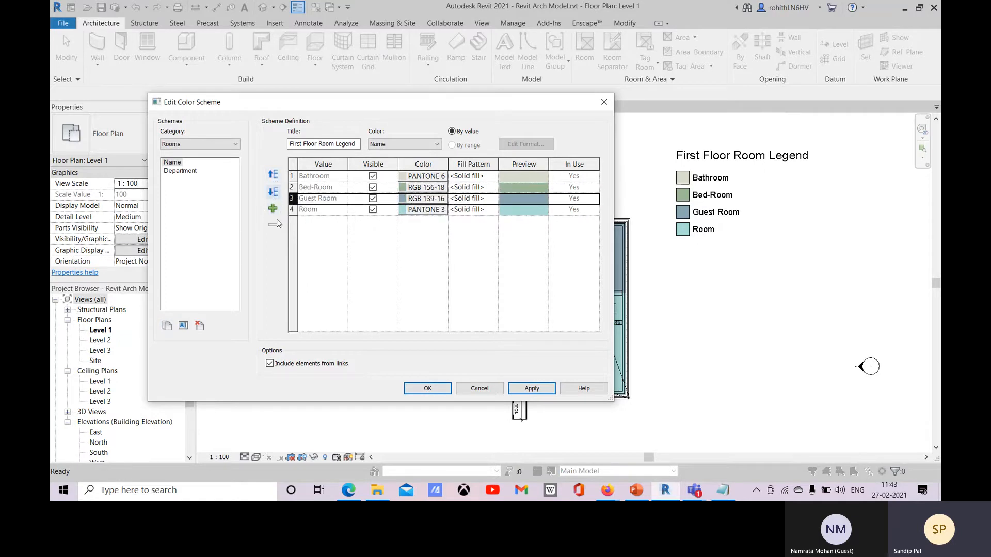
Step: Add a Living Room entry to the rooms' Name color scheme, apply the scheme, and dismiss the save reminder
click(292, 210)
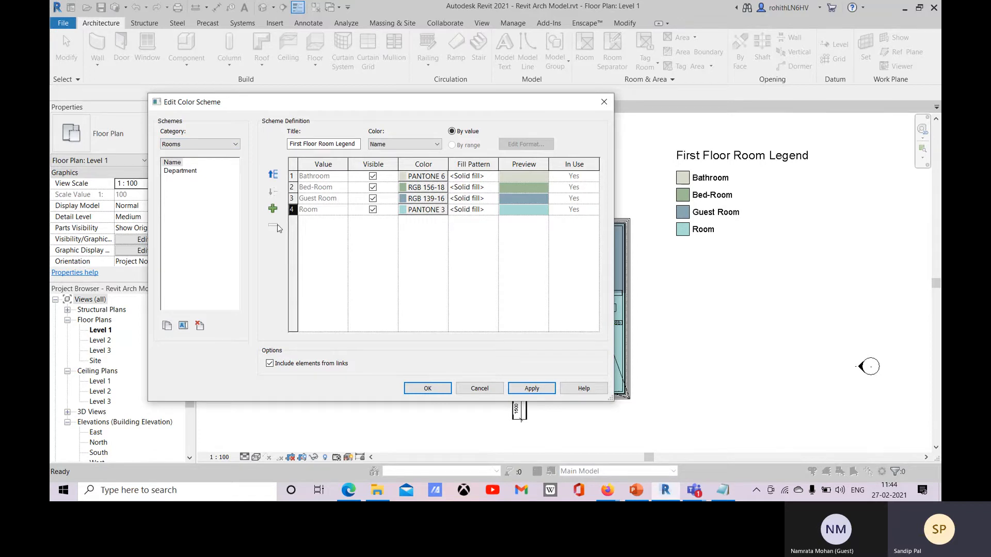
click(272, 208)
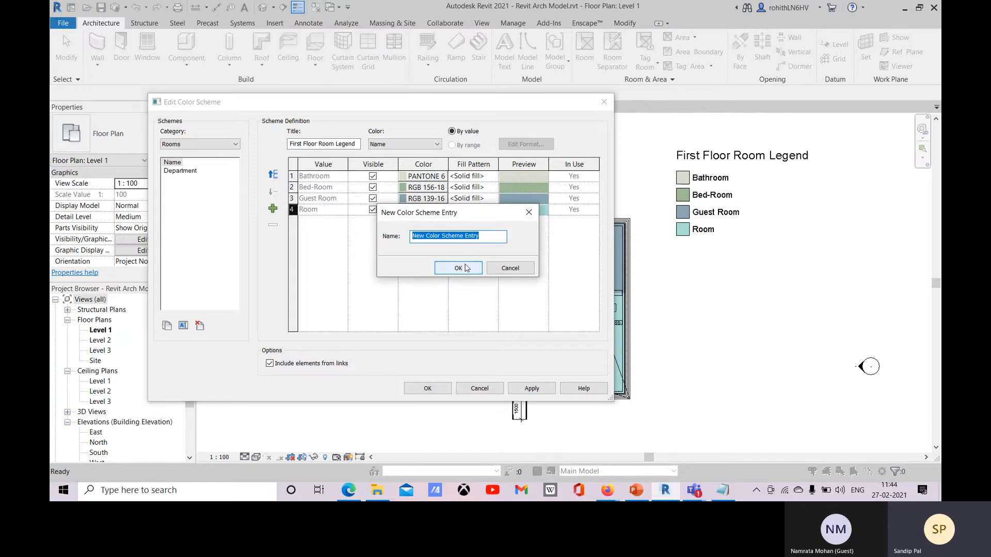
text(Living Room)
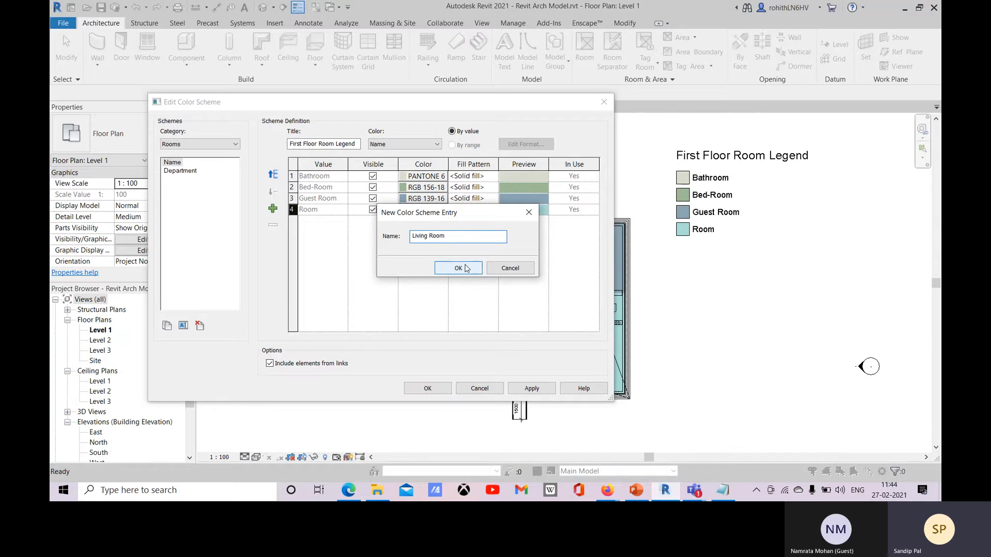
click(465, 268)
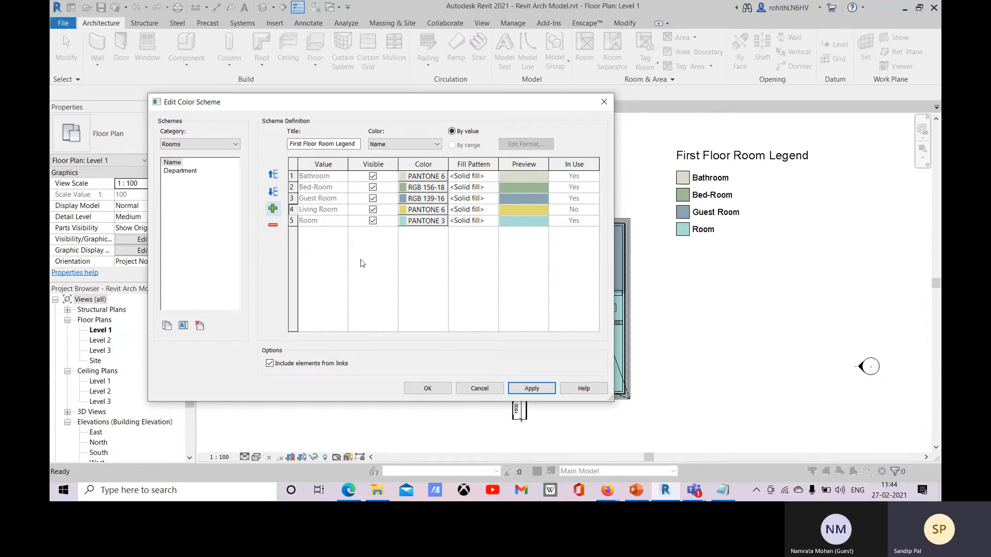
click(529, 389)
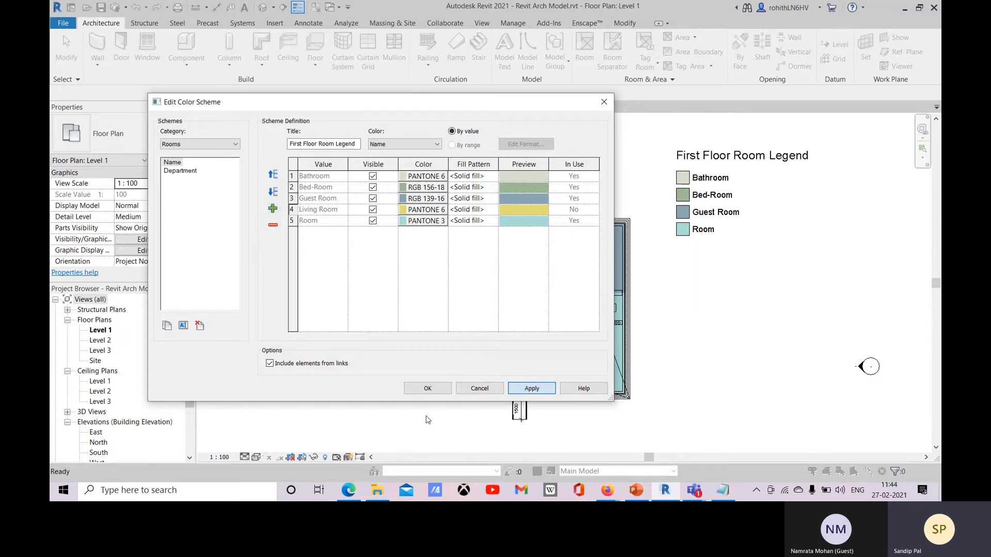
click(427, 388)
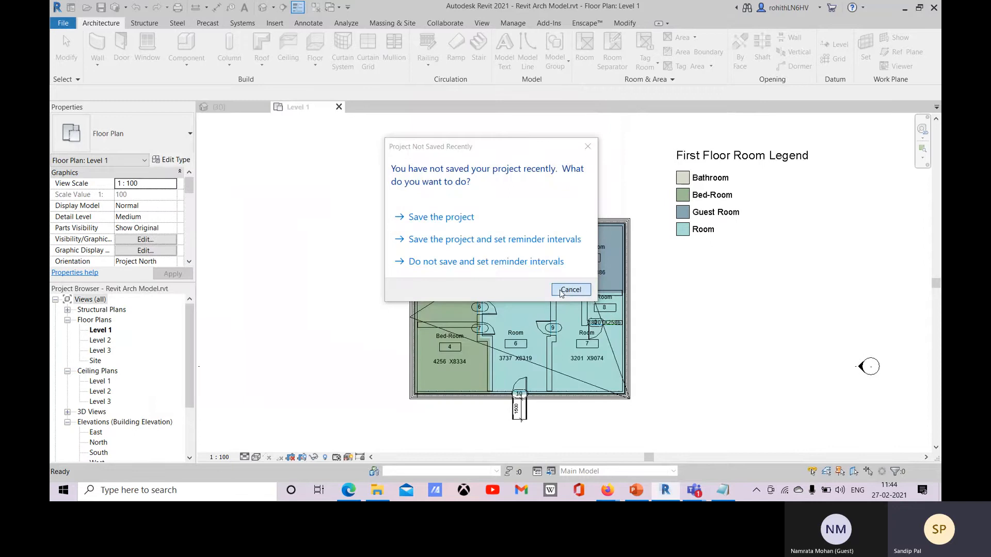
click(569, 291)
Step: Set the name of room 10 to Living Room in the room's properties, choosing it from the existing names
middle_drag(763, 333, 749, 316)
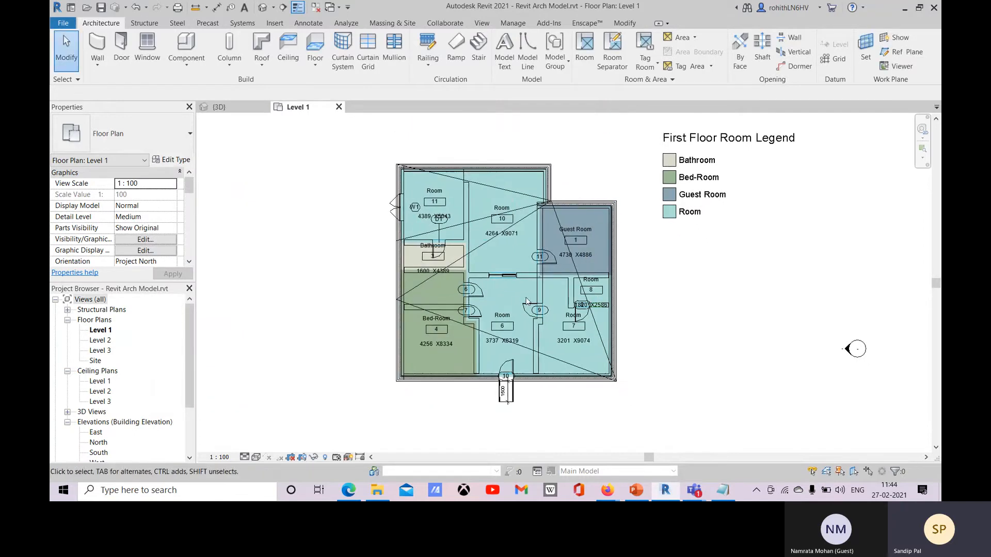
click(499, 208)
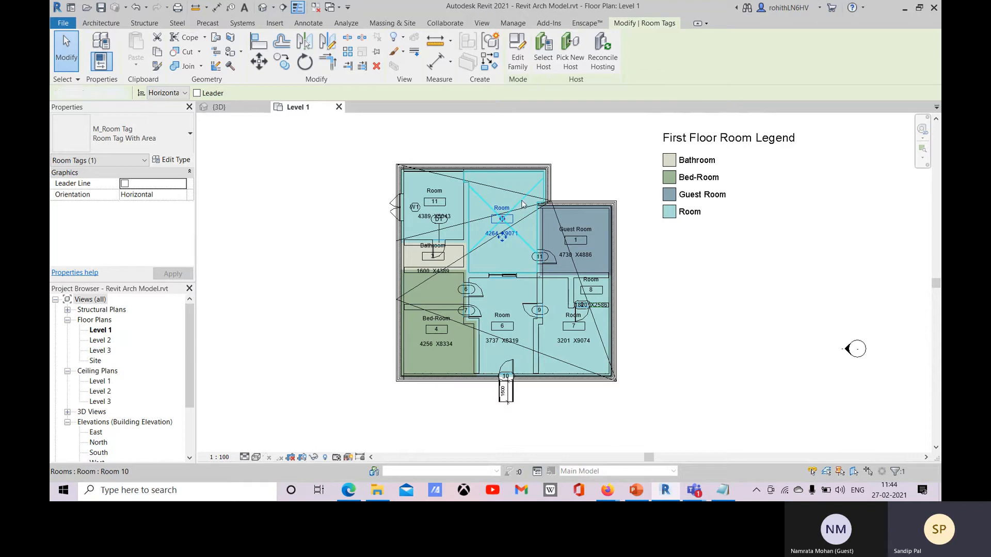
click(505, 227)
scroll(151, 223, down, 1)
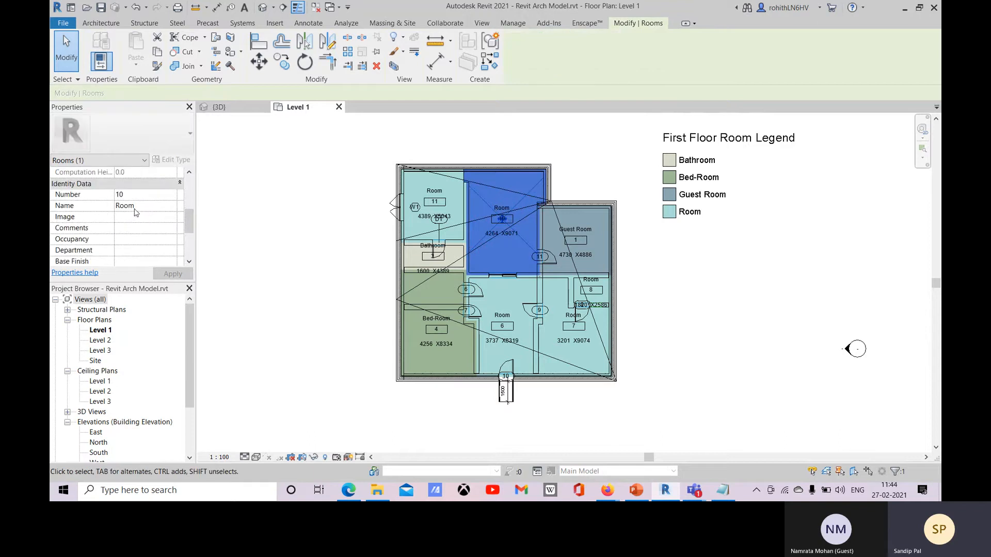
click(157, 206)
click(171, 206)
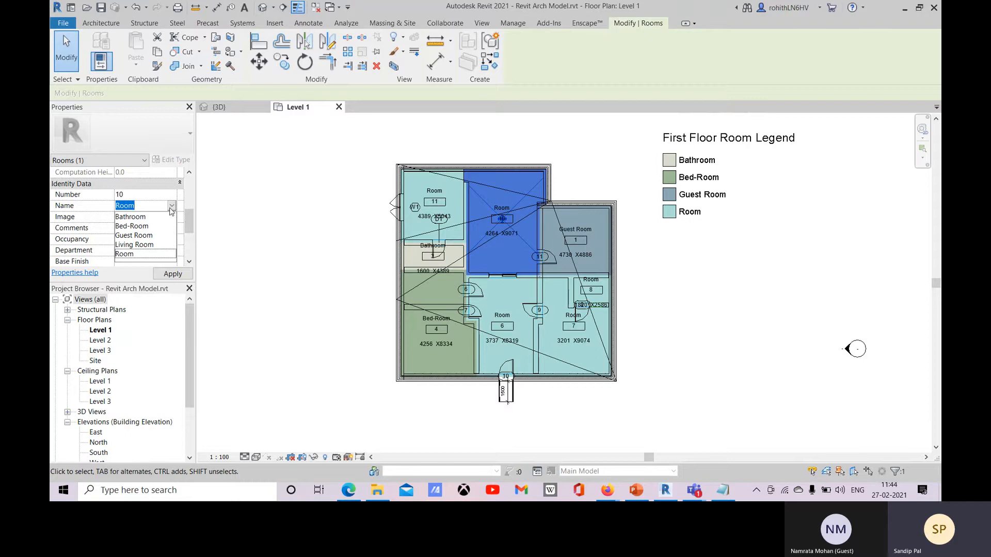
click(146, 245)
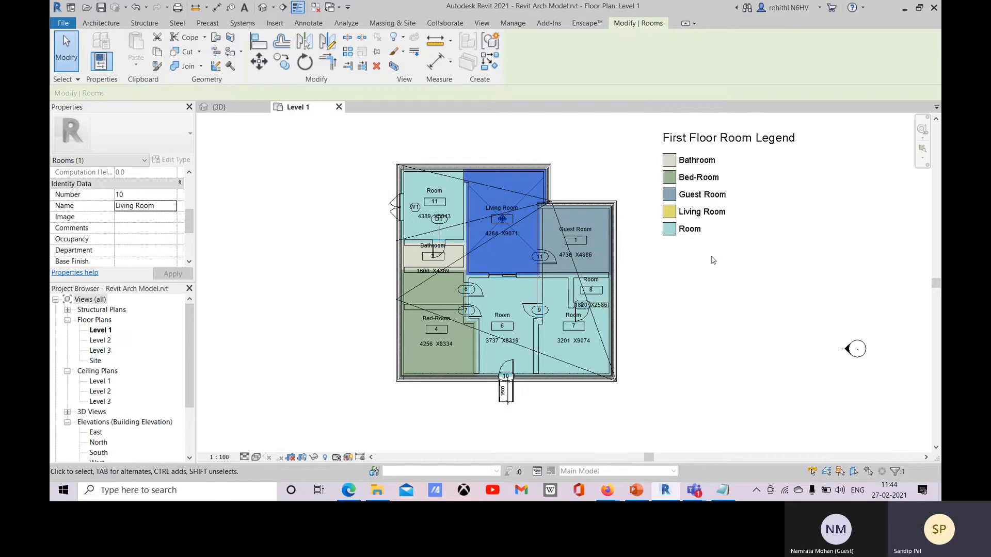
Step: Check the Living Room entry's In Use status in the color scheme of the First Floor Room Legend, leaving the scheme unchanged
scroll(691, 217, up, 1)
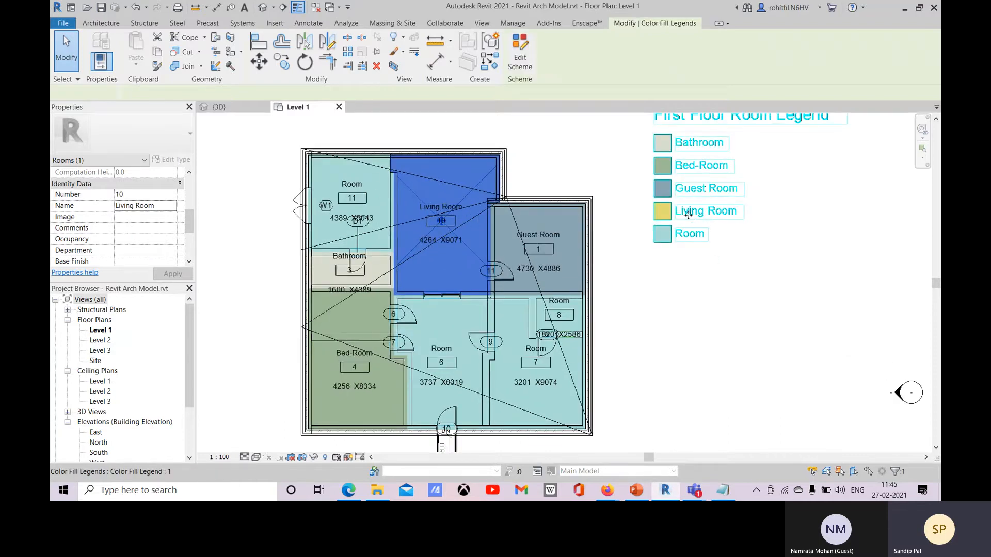
click(691, 219)
click(528, 69)
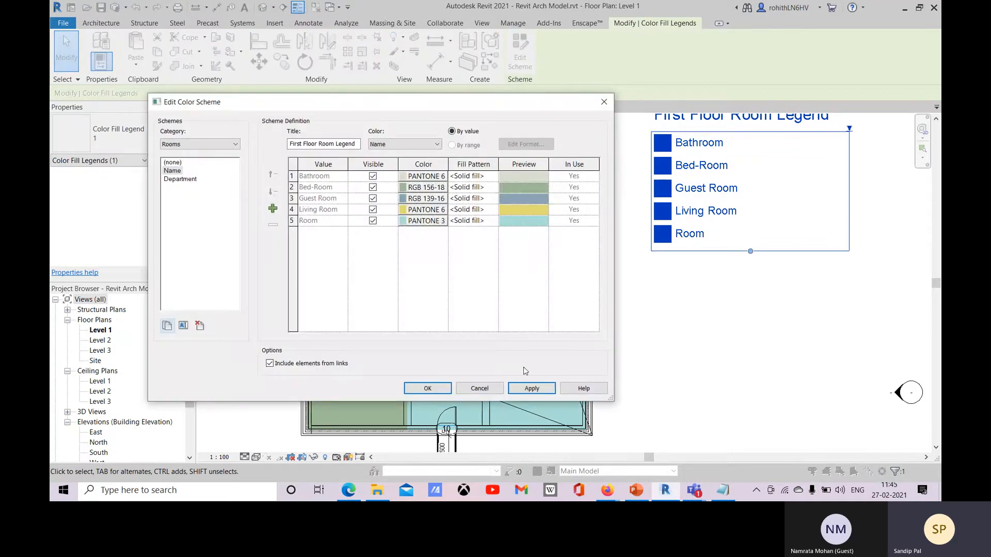
click(479, 388)
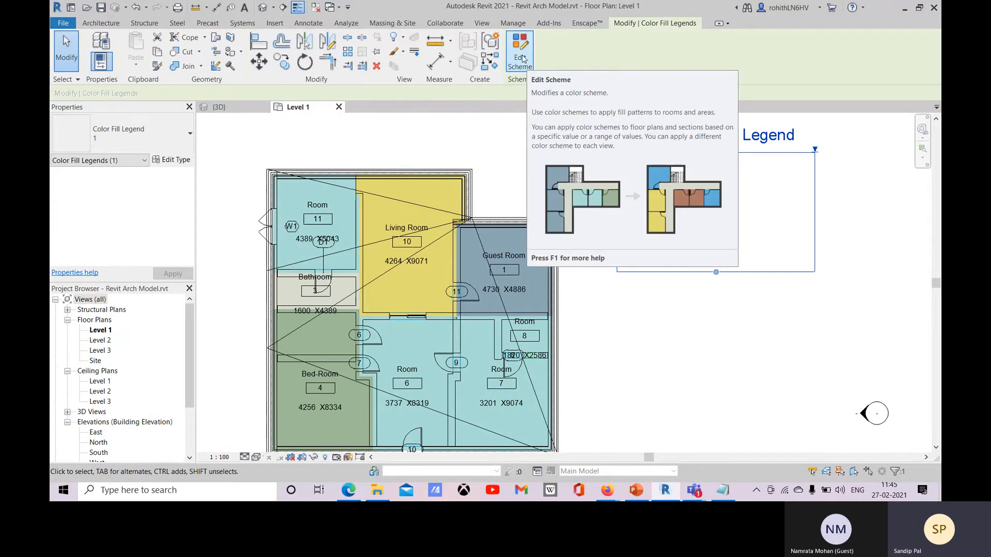
Step: Reopen the legend's color scheme and set the Living Room entry's color to Yellow
click(520, 52)
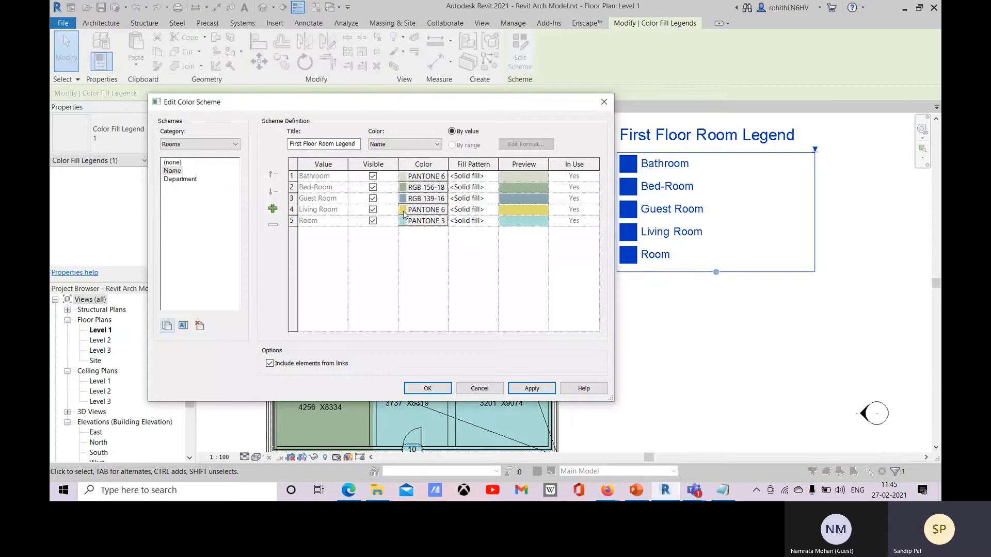
click(403, 212)
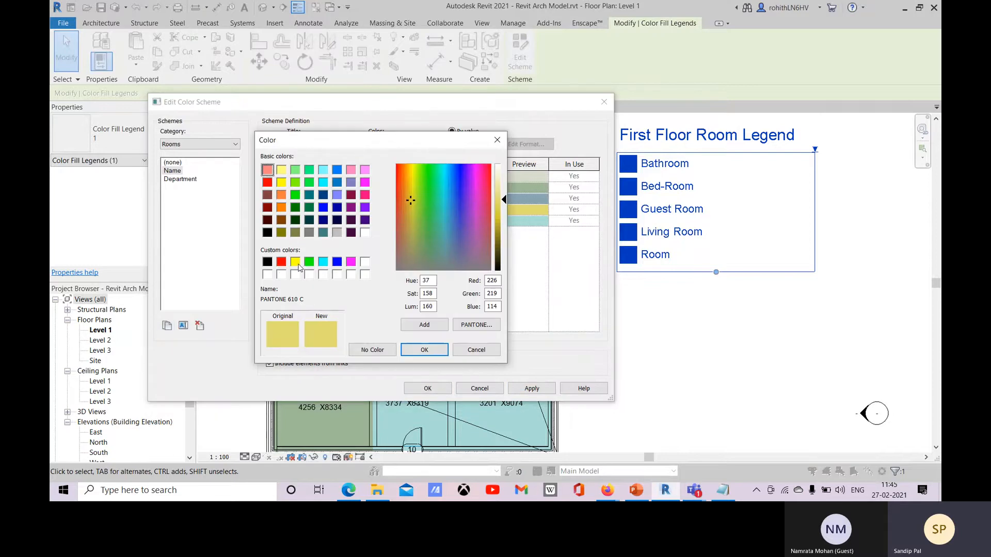
click(296, 264)
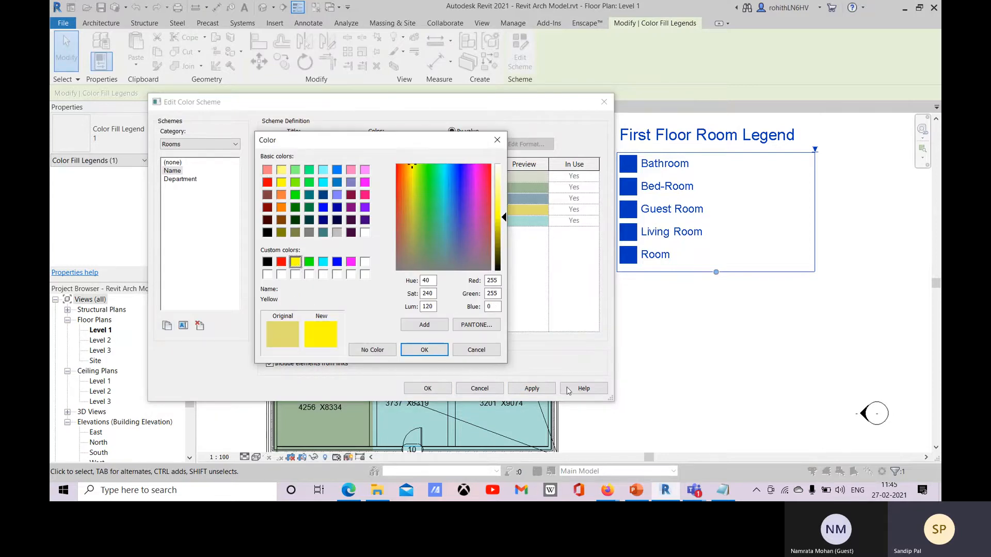
click(421, 350)
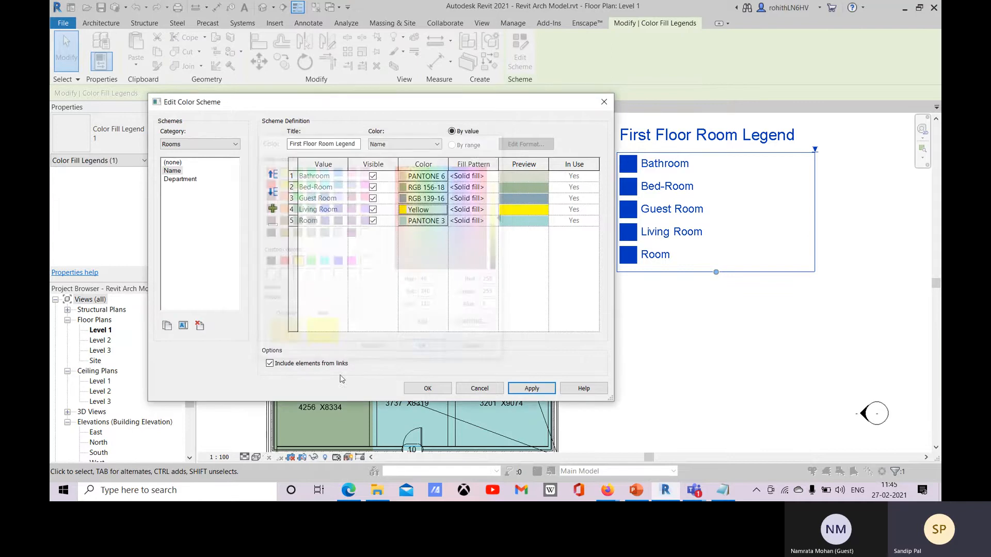
Step: Set the Living Room entry's fill pattern to Wood - Finish and apply the color scheme to the plan
click(459, 211)
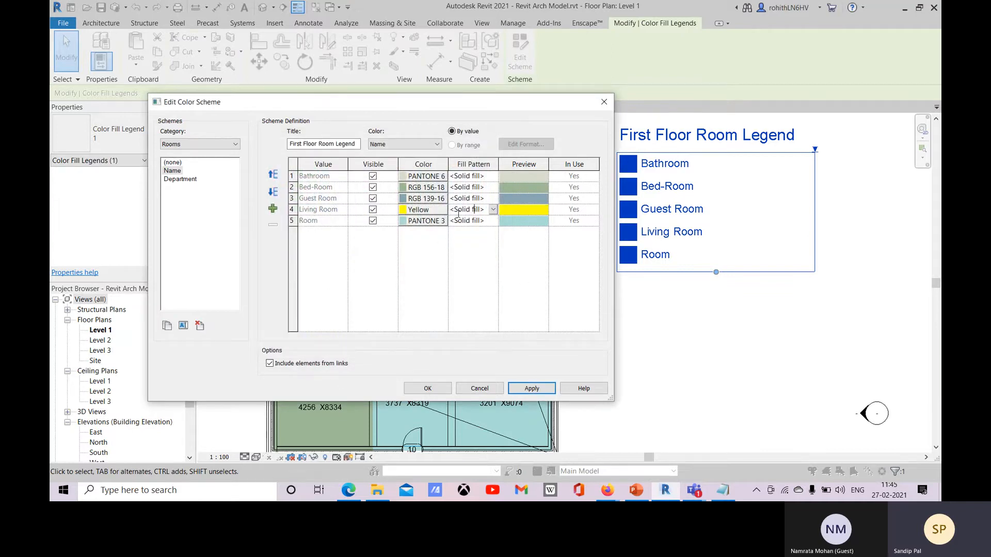
click(493, 210)
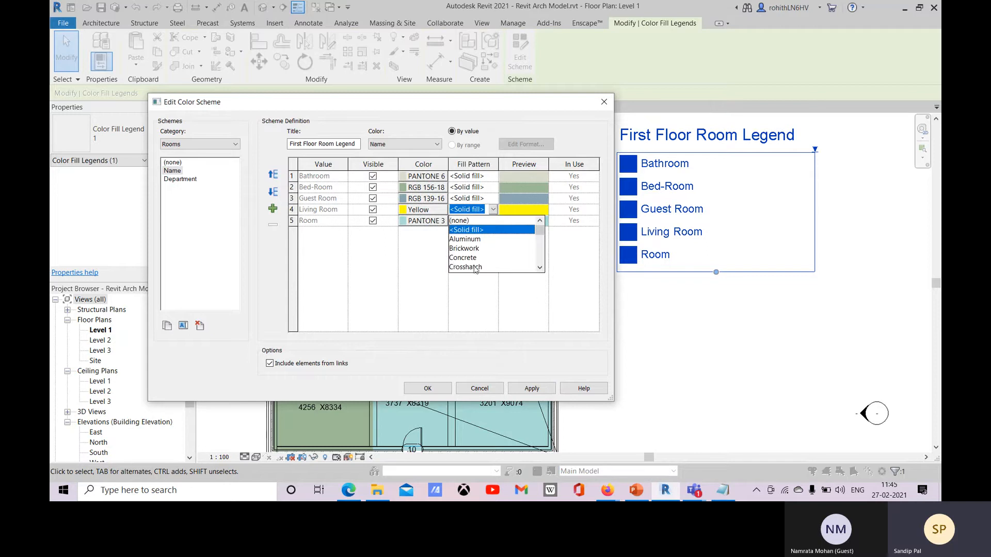
scroll(475, 266, down, 4)
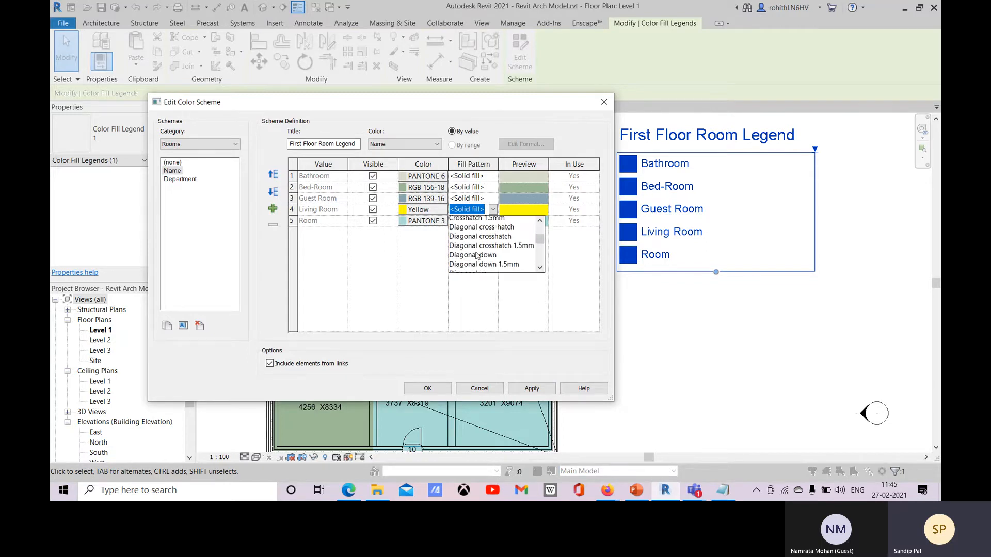
scroll(477, 255, down, 5)
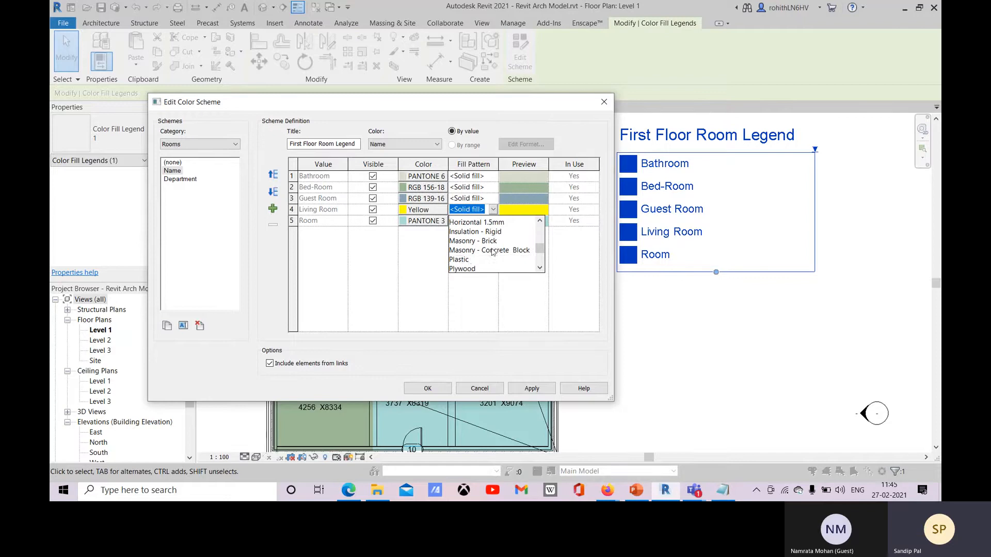
scroll(492, 251, down, 1)
scroll(467, 263, down, 1)
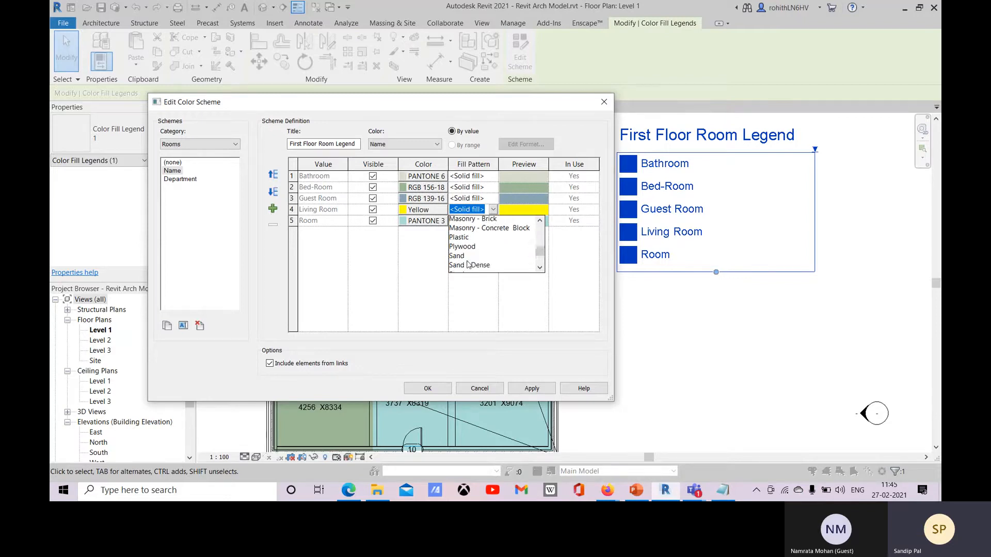
scroll(467, 264, down, 3)
scroll(499, 250, down, 1)
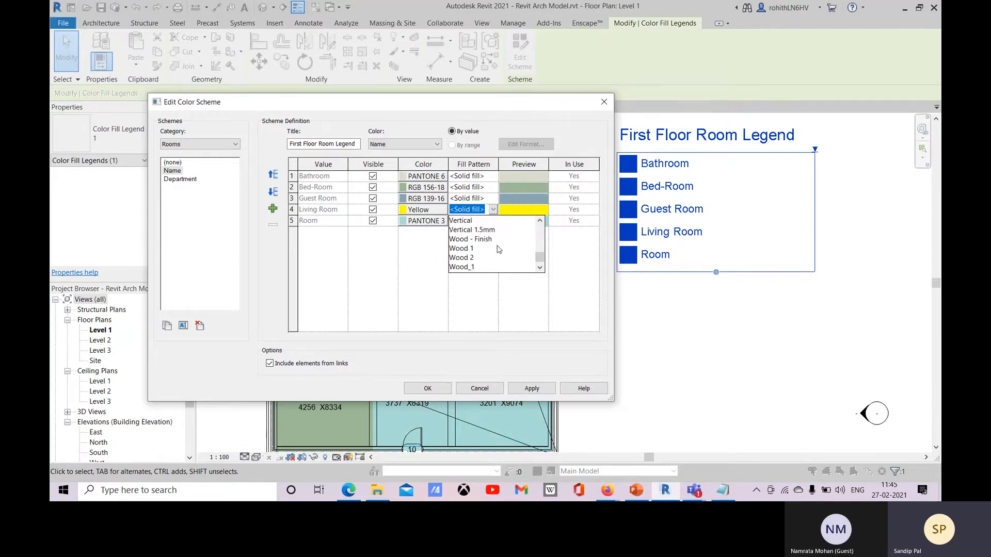
scroll(487, 254, up, 1)
scroll(482, 257, up, 1)
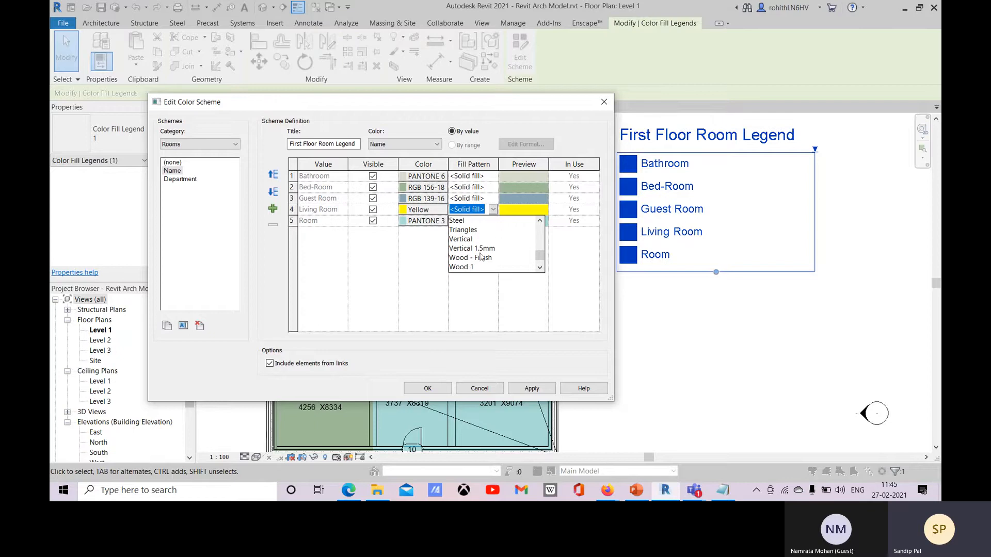
click(465, 258)
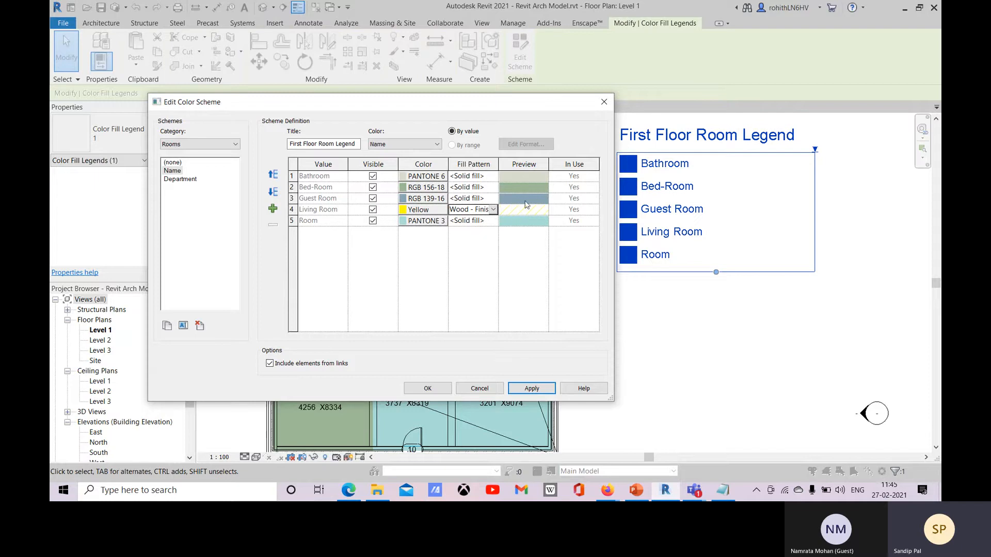
click(516, 390)
click(424, 389)
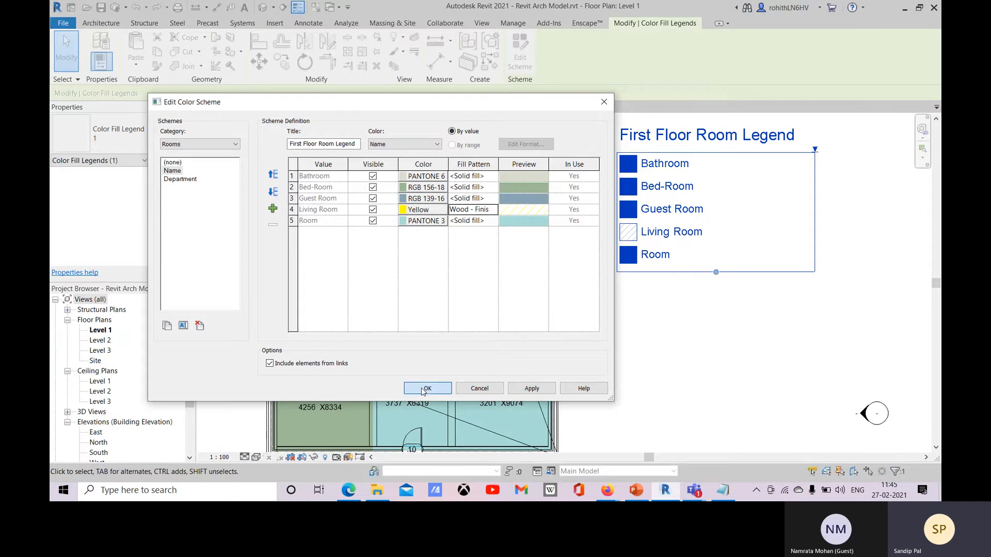
Step: Inspect the hatch in the Living Room on the plan, and change the Living Room entry's color to Red in the legend's color scheme
scroll(295, 398, up, 4)
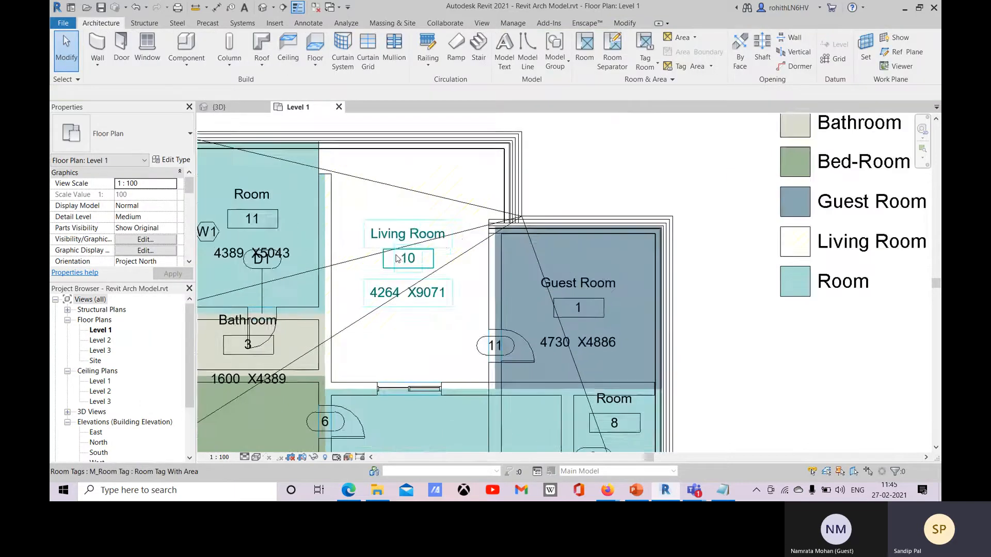
scroll(307, 346, up, 2)
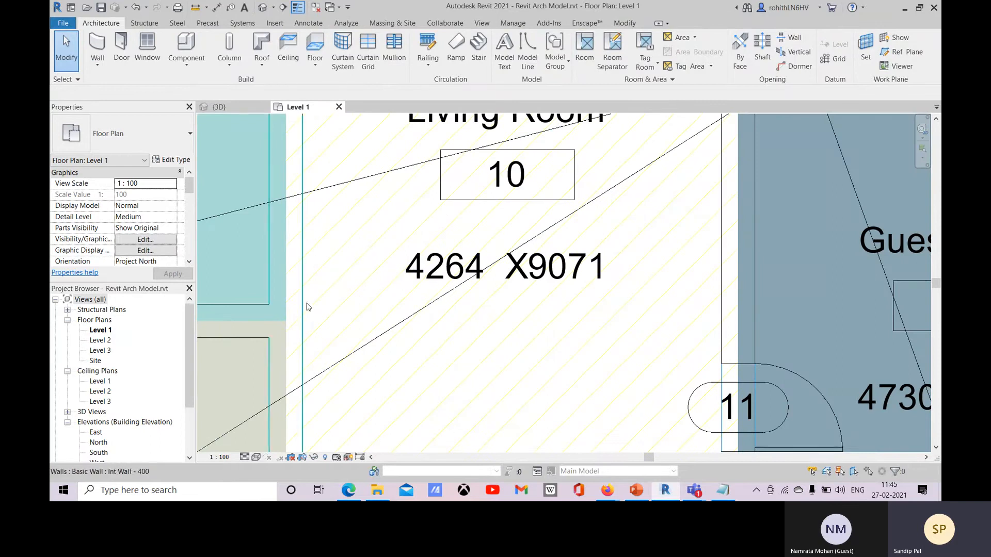
scroll(412, 272, down, 5)
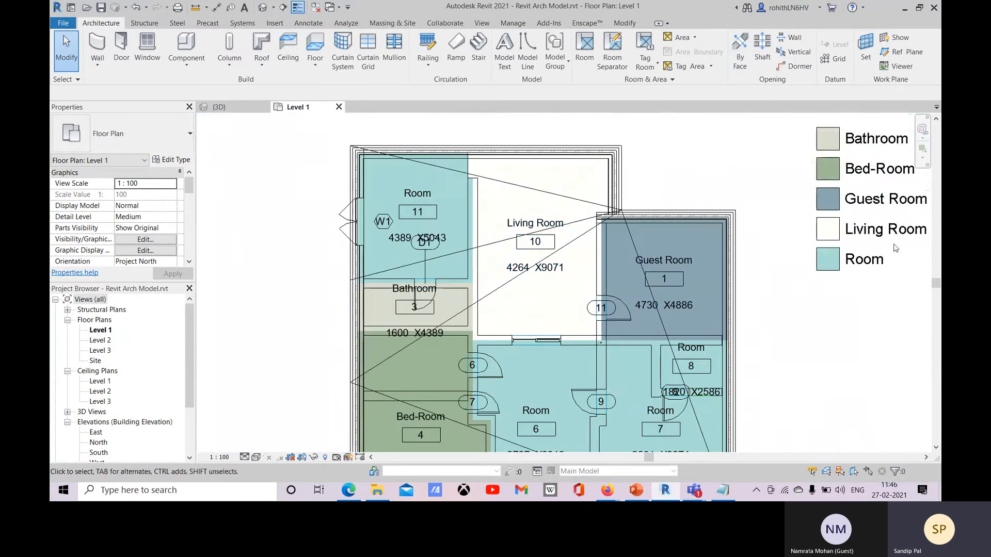
click(759, 251)
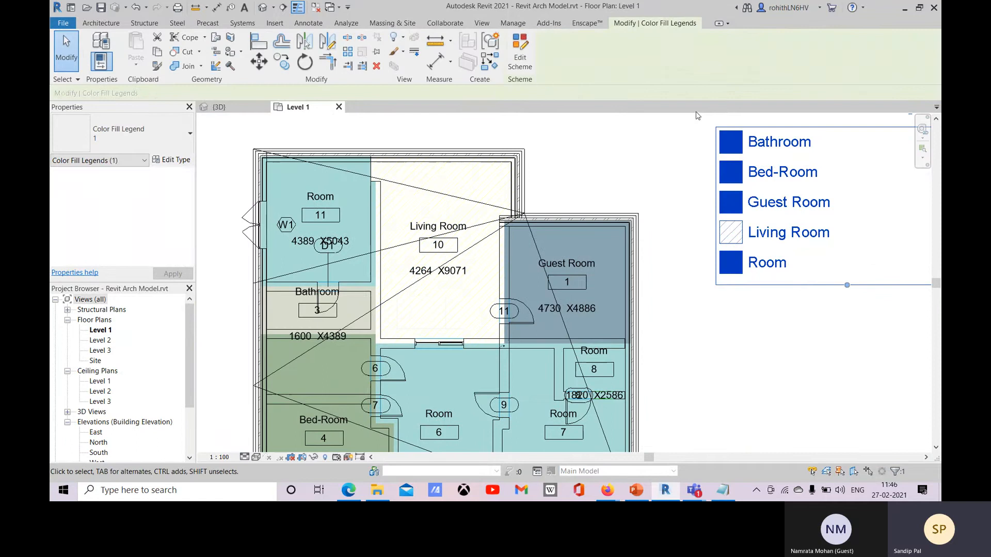
click(520, 56)
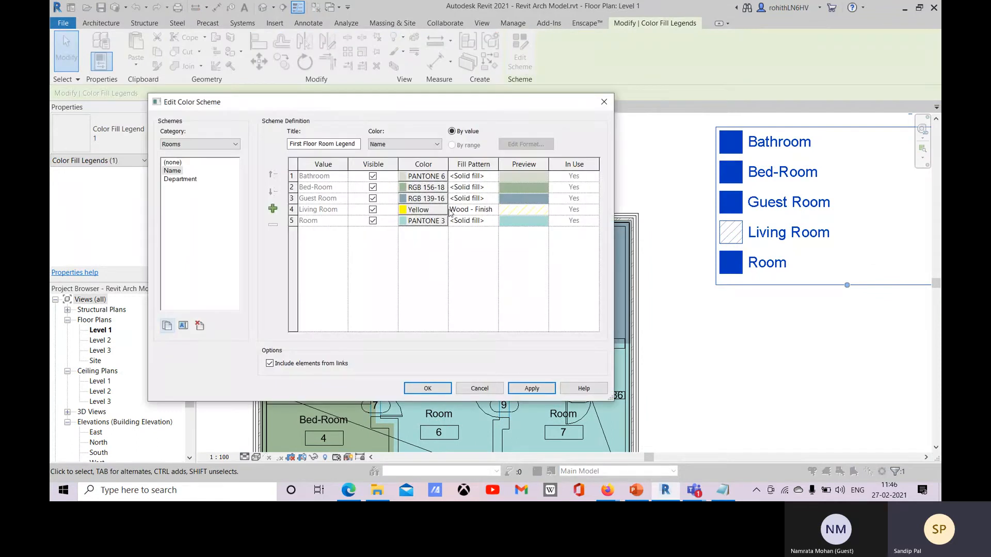
click(438, 214)
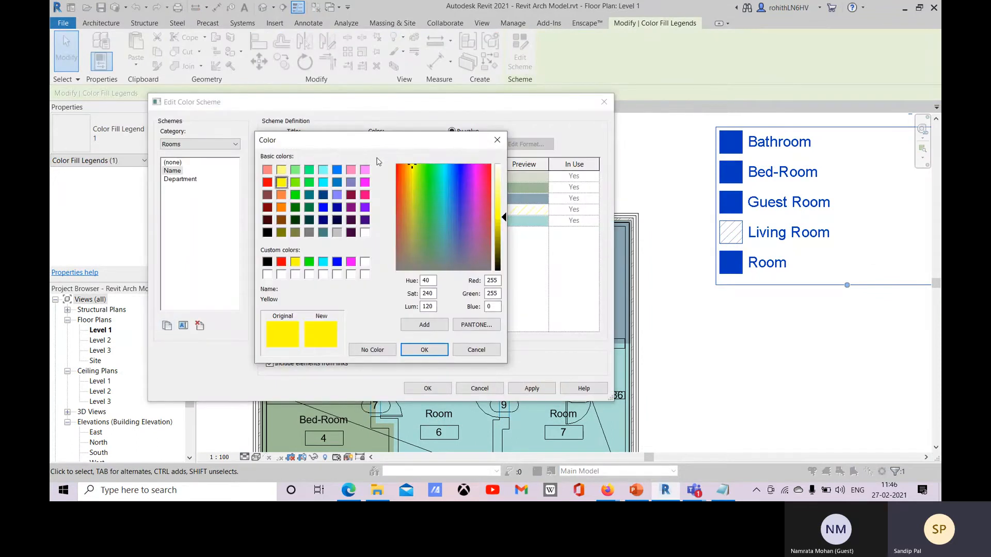
click(267, 182)
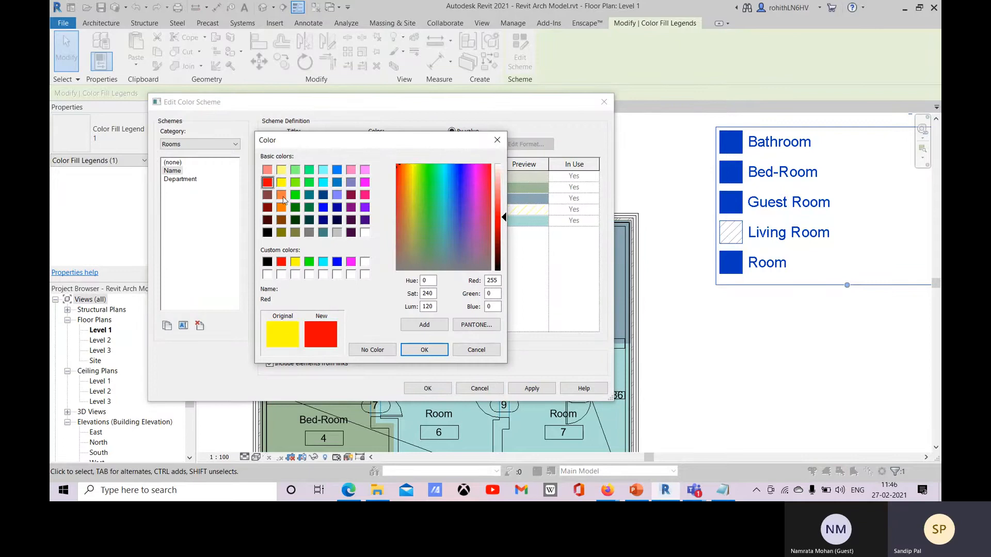
click(419, 350)
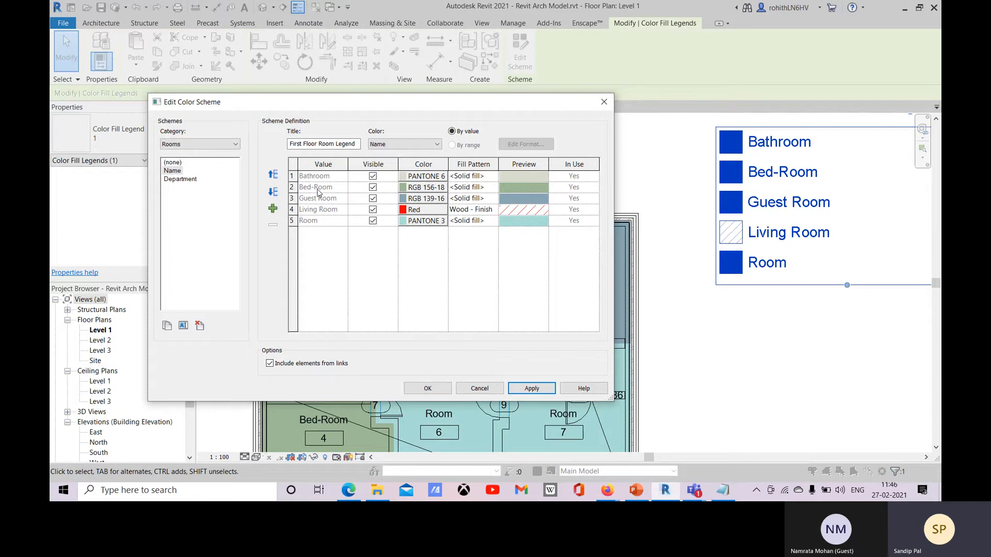
Step: Set the Bathroom entry's fill pattern to Masonry - Concrete Block and apply the color scheme
click(461, 179)
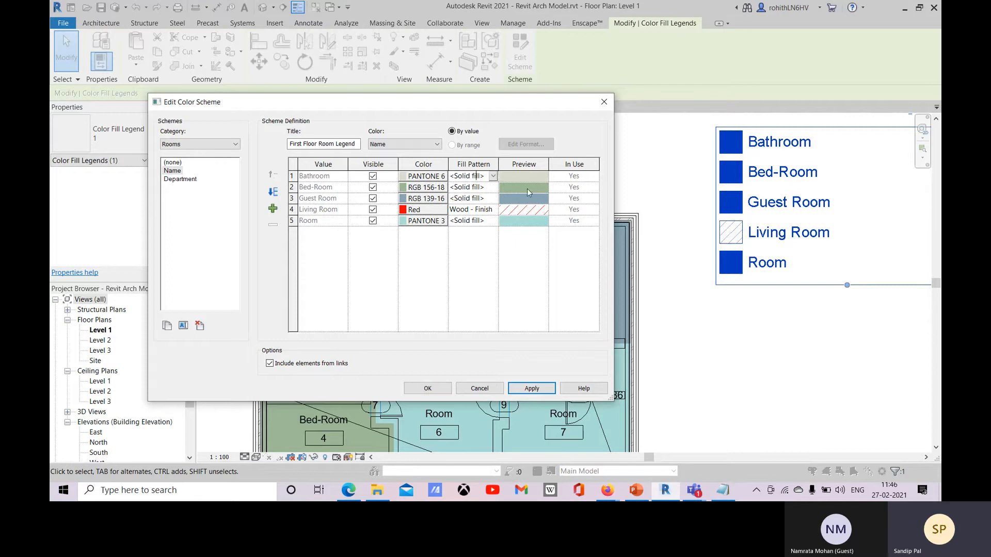
click(493, 176)
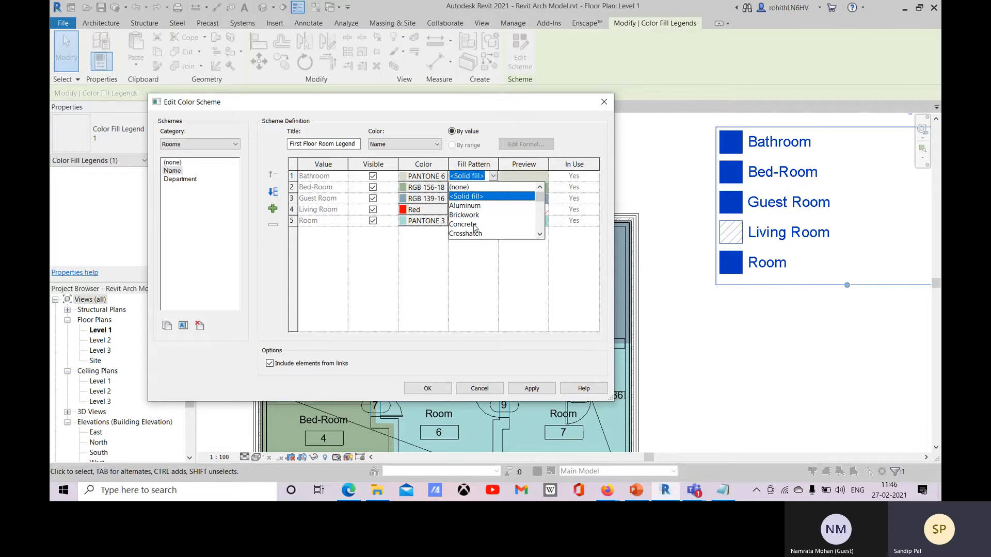
scroll(477, 223, down, 4)
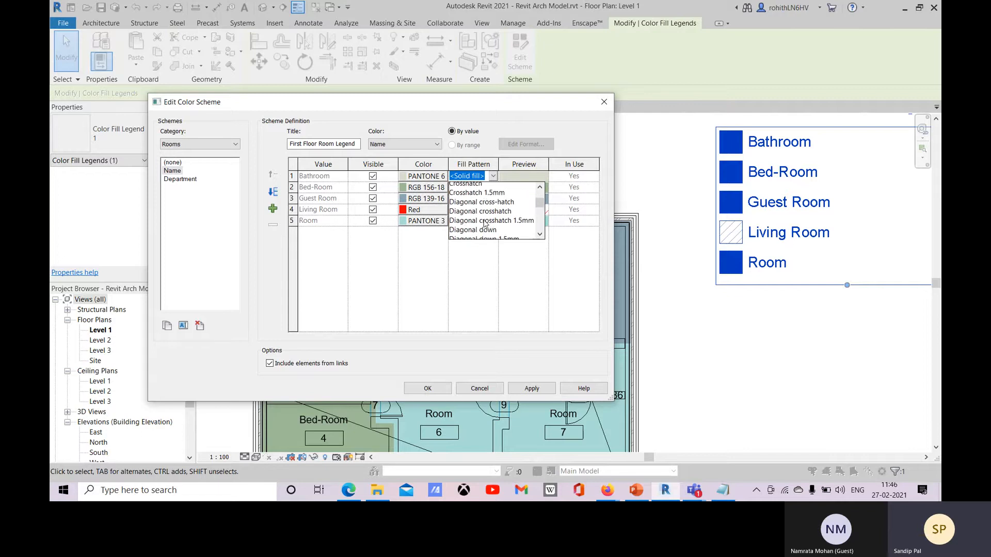
scroll(496, 226, down, 8)
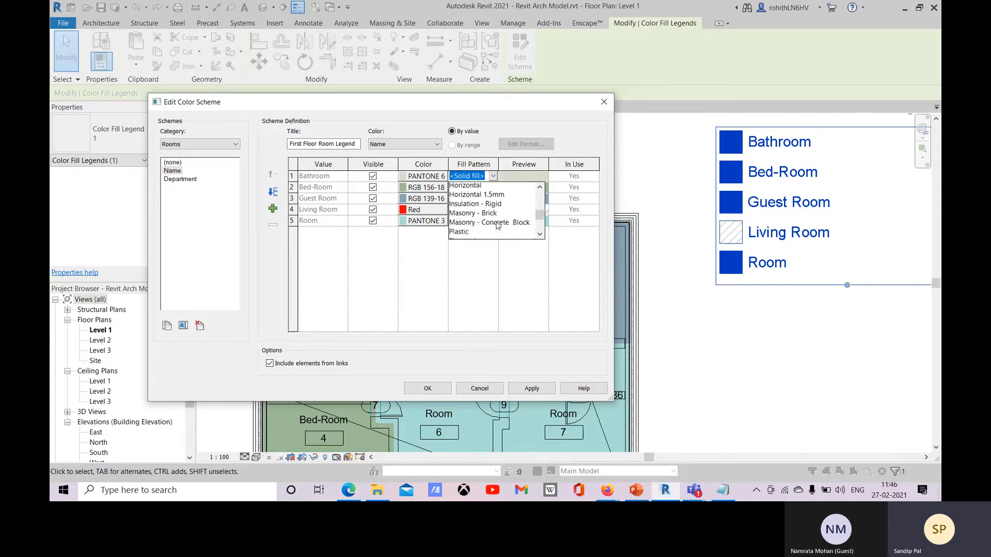
scroll(495, 228, up, 4)
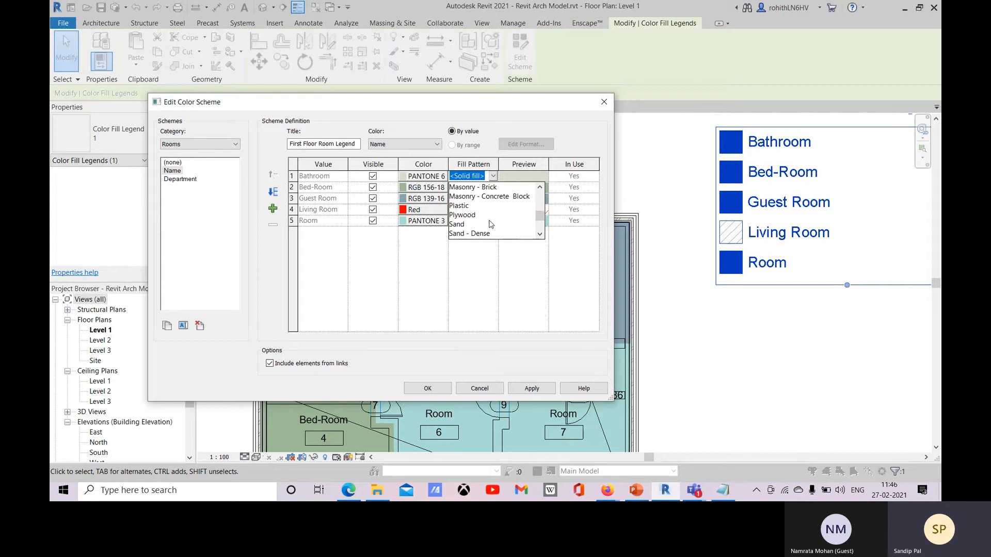
scroll(489, 222, up, 1)
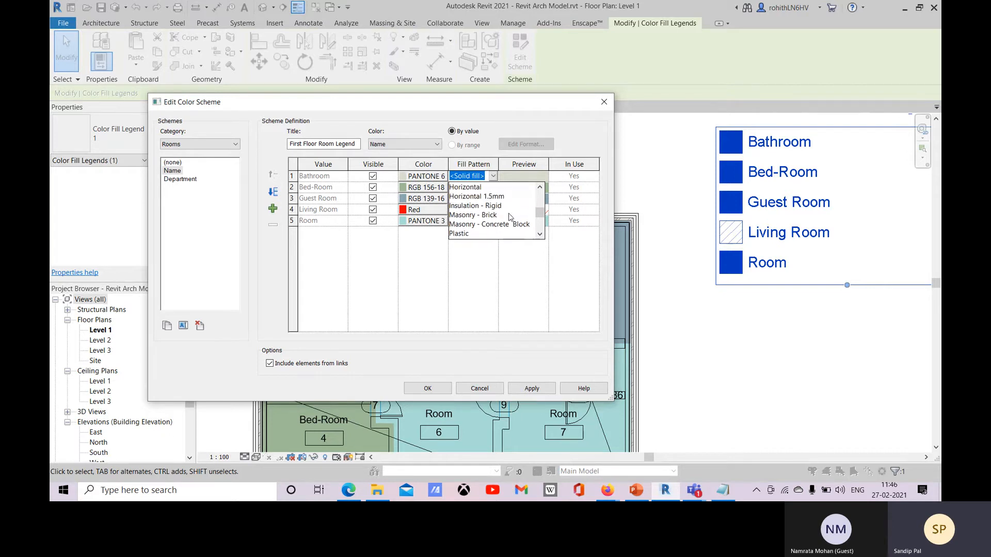
click(505, 225)
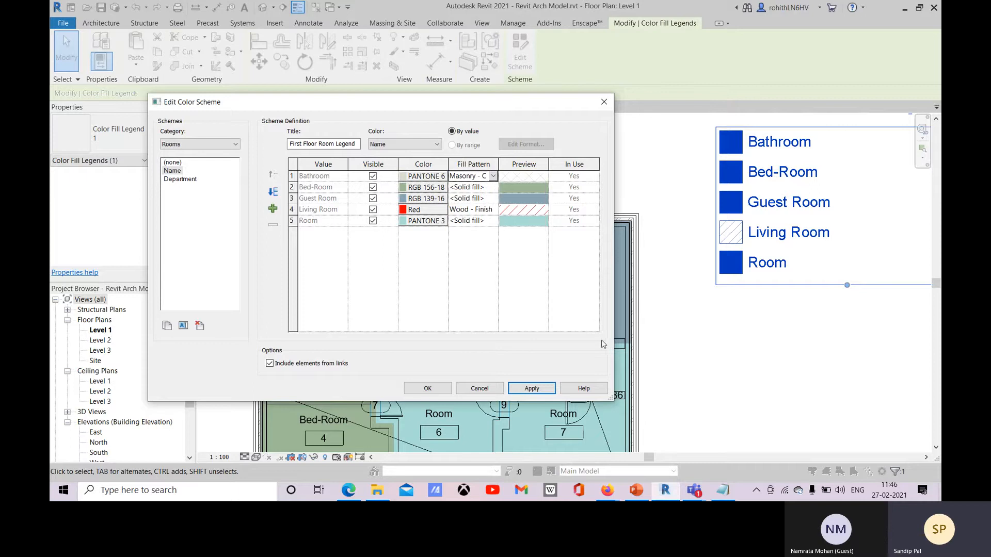
click(532, 388)
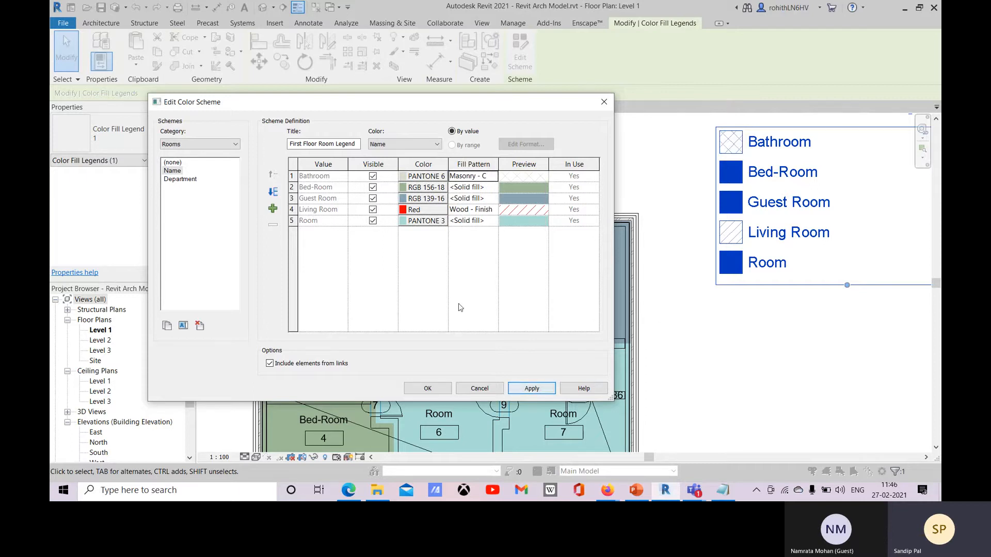
Step: Set the Bathroom entry's color to dark green and the Bed-Room entry's color to gray RGB 192-192-192
click(428, 176)
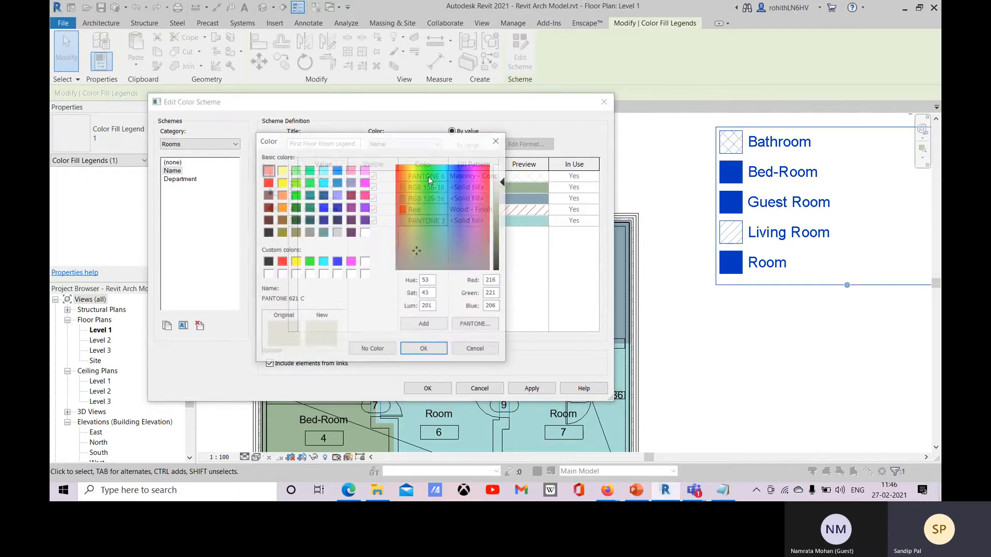
click(309, 207)
click(424, 349)
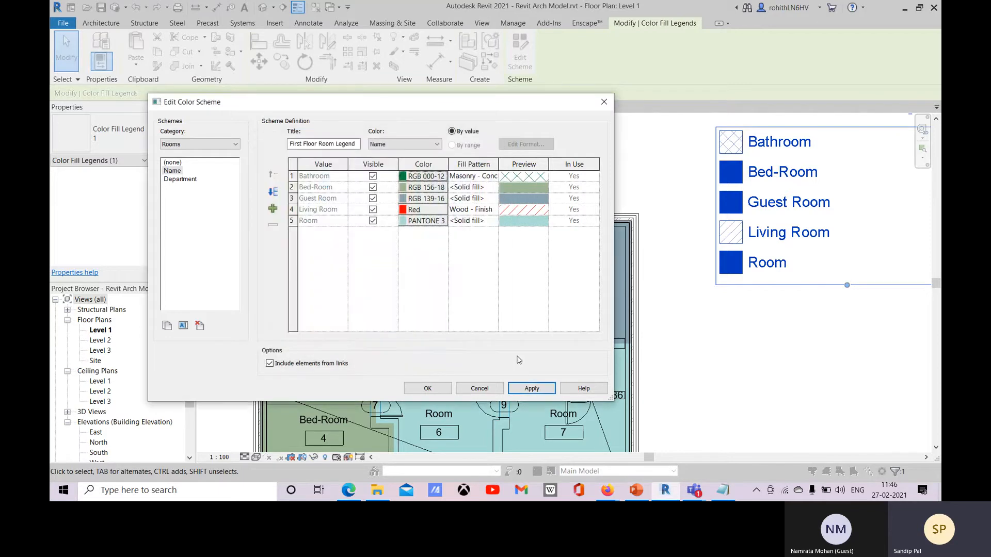
click(419, 187)
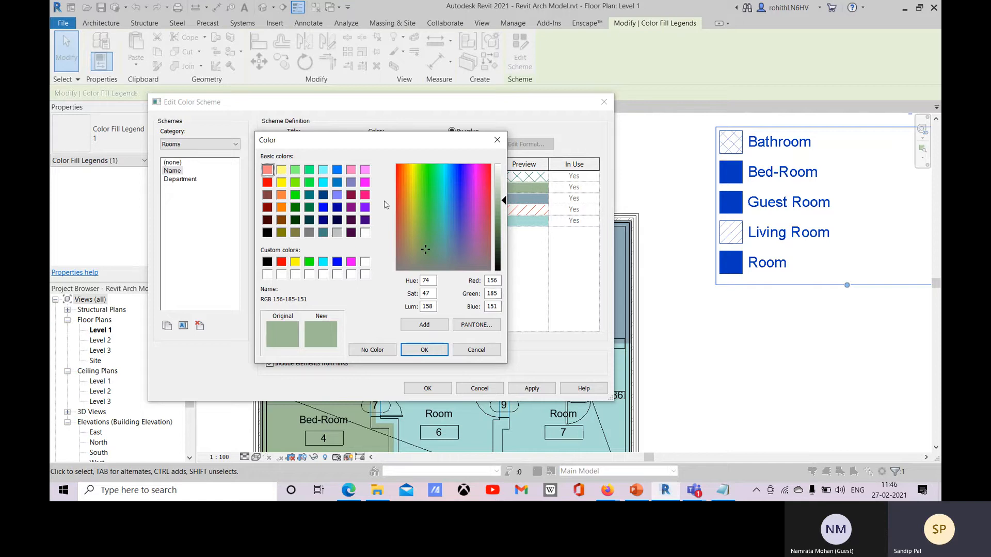
click(337, 233)
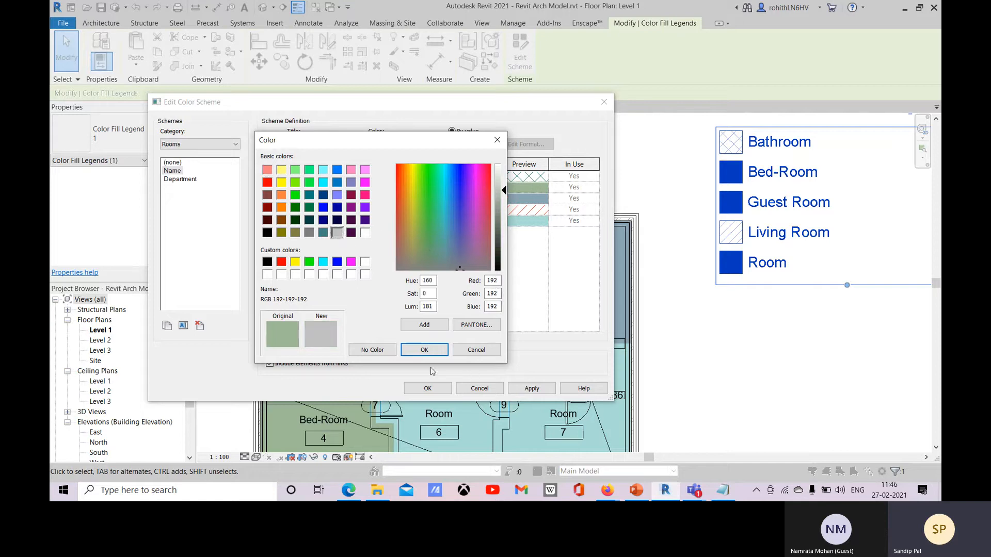
click(431, 351)
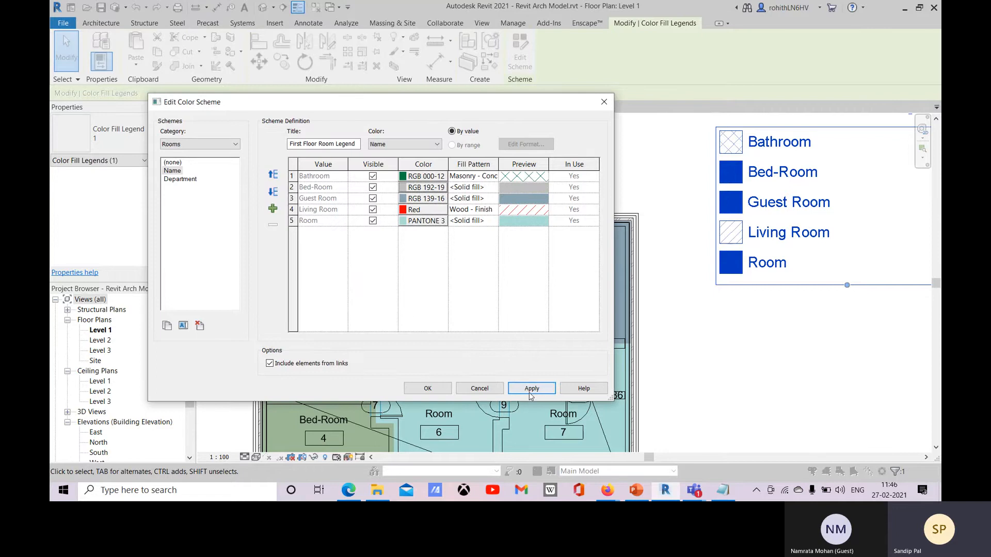
Step: Set the Room entry's color to Yellow, apply the color scheme to the plan and close its editor
click(418, 223)
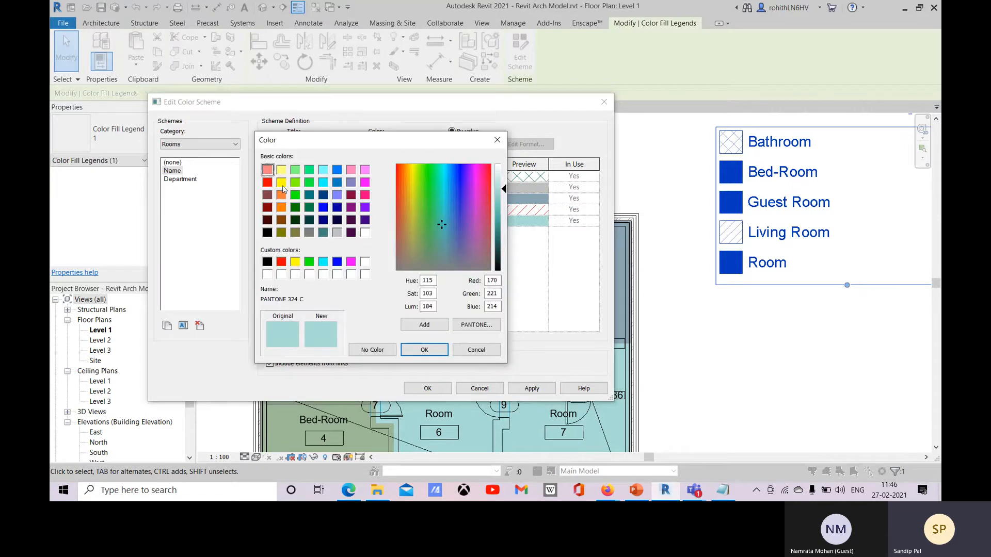
click(281, 183)
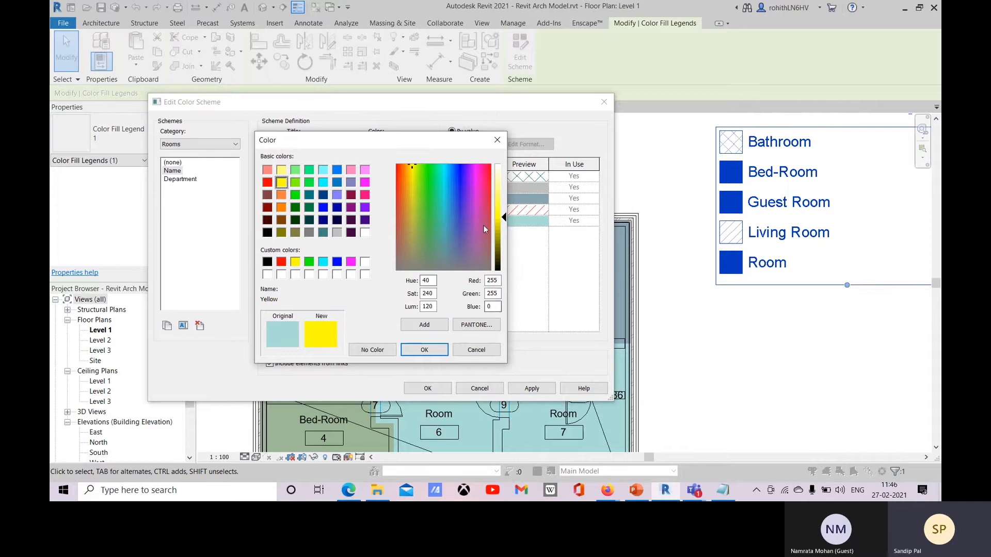
click(423, 351)
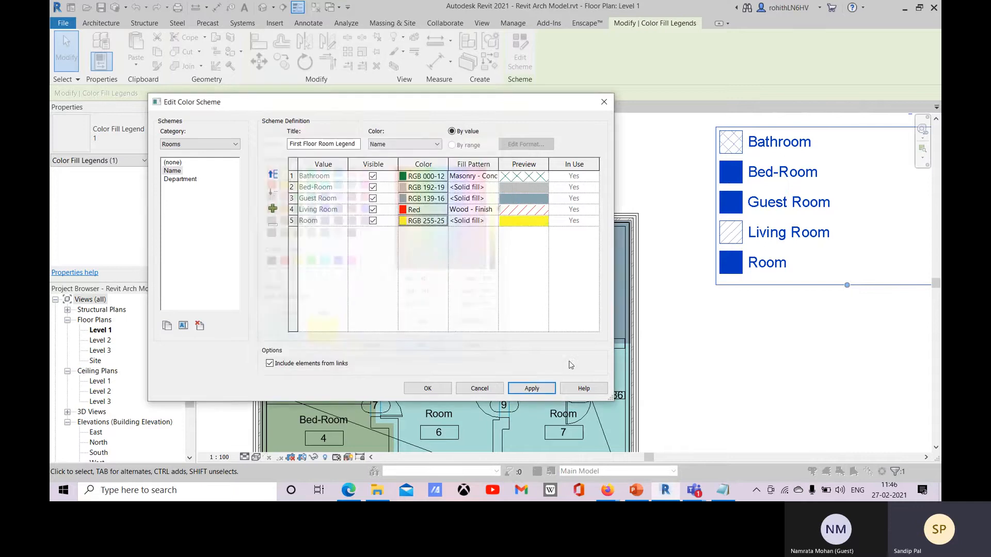
click(531, 389)
click(430, 390)
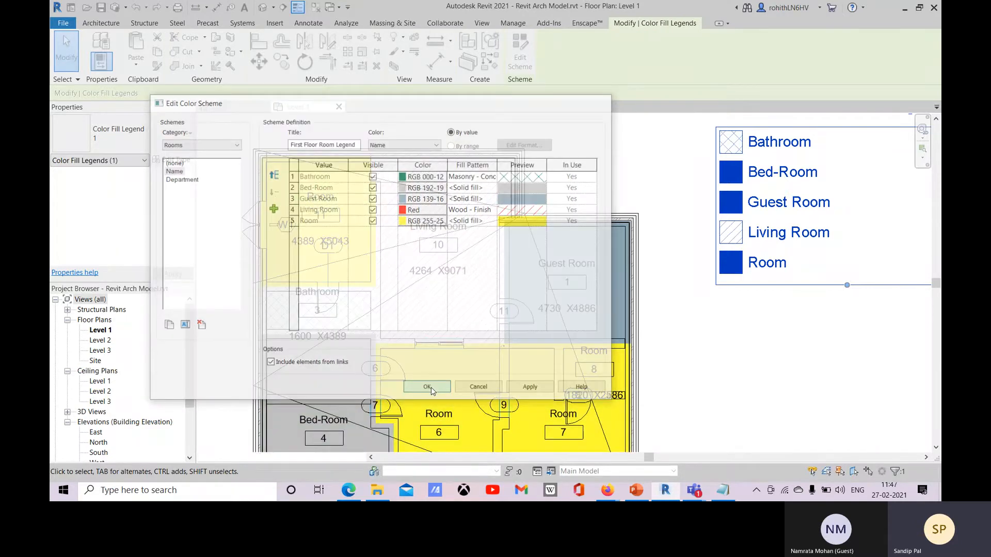
Step: Examine the recolored rooms on the Level 1 plan, and deselect the legend to compare its swatches with them
scroll(432, 391, down, 3)
scroll(589, 267, up, 3)
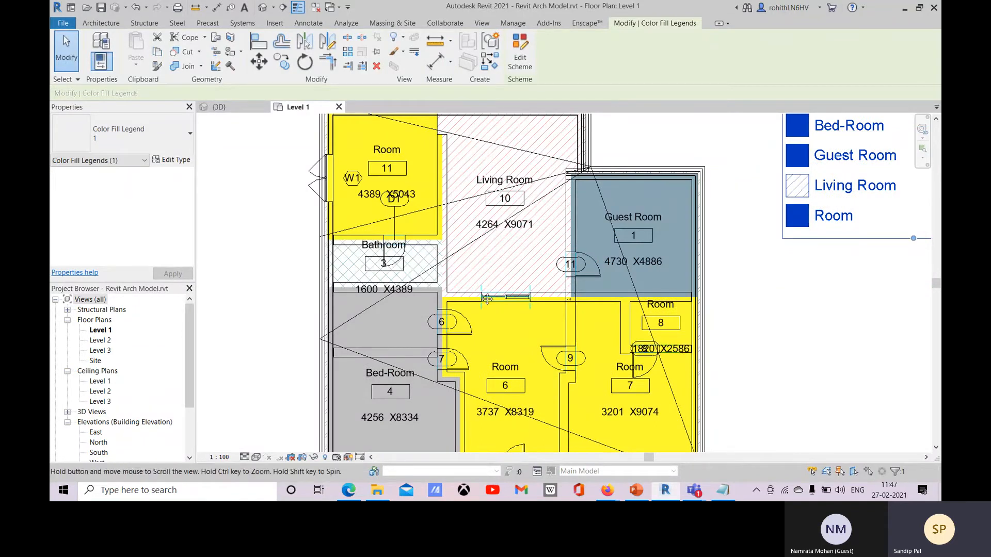
middle_drag(460, 238, 445, 229)
scroll(635, 252, down, 3)
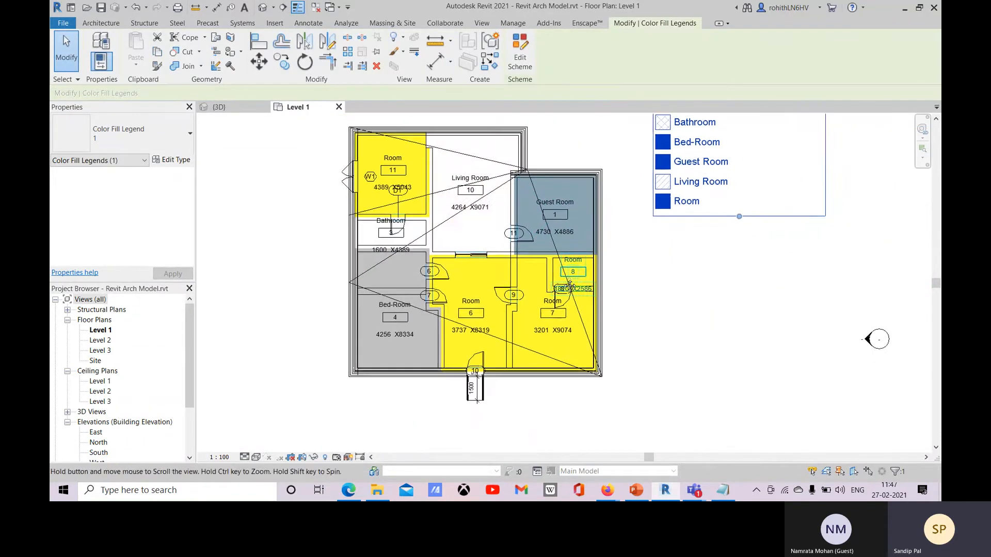
click(658, 308)
scroll(644, 330, down, 3)
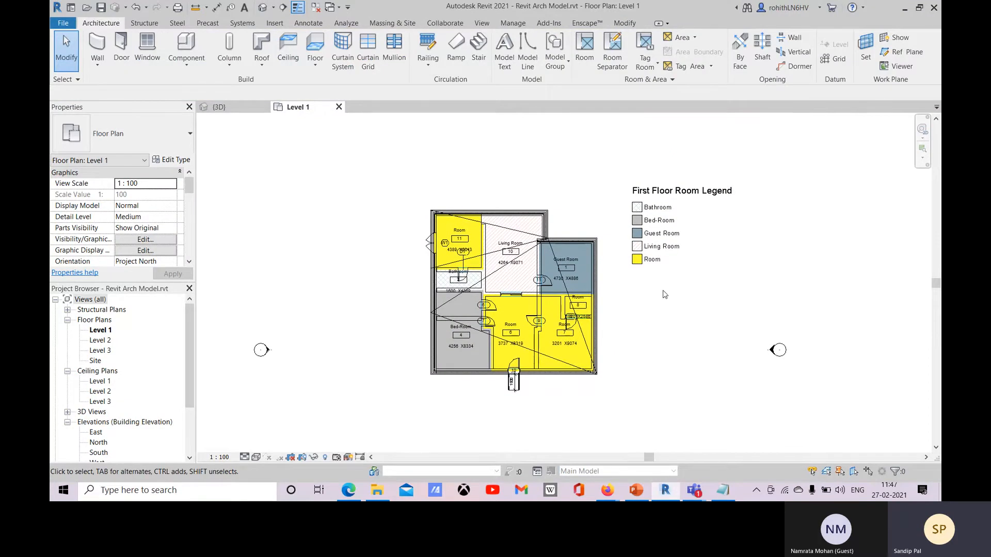
middle_drag(614, 336, 631, 319)
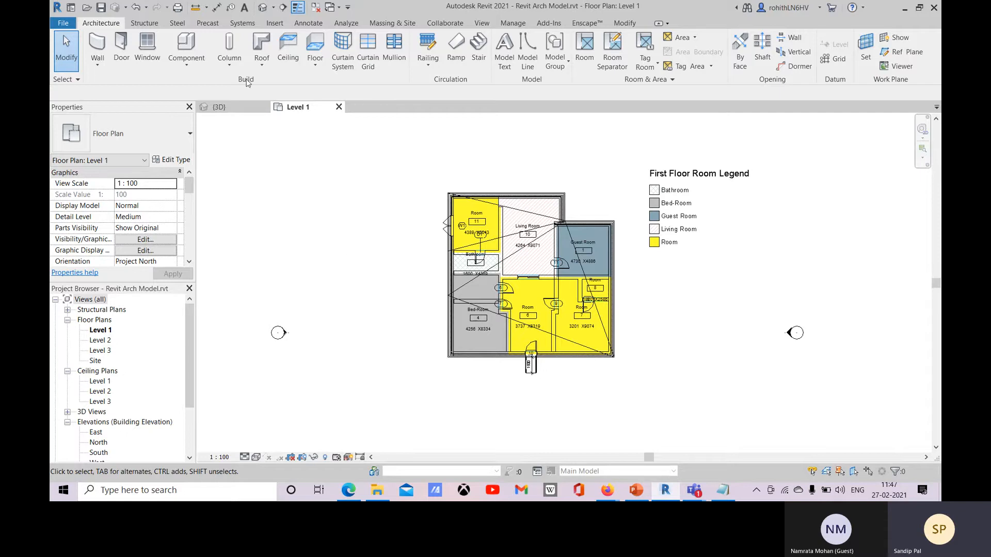
click(311, 25)
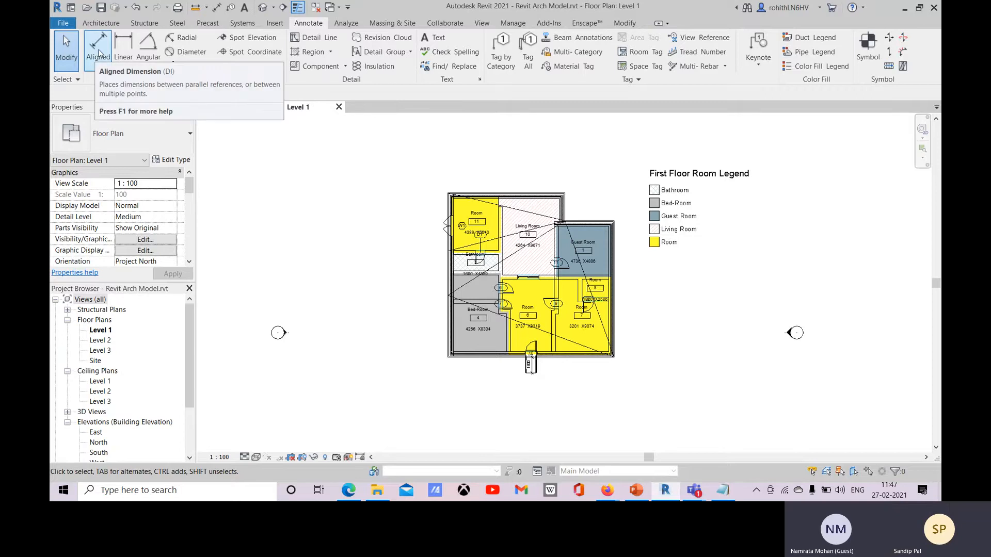
click(98, 51)
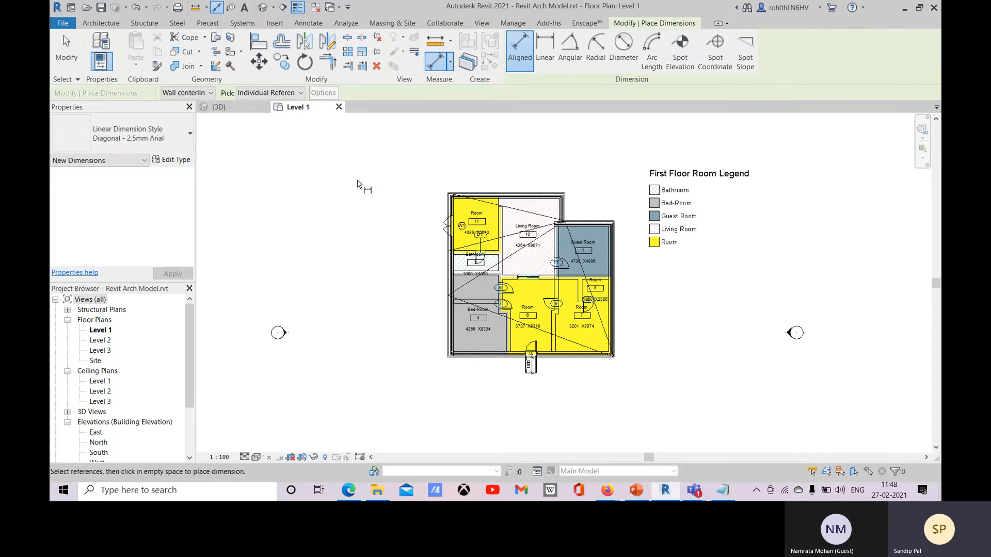
scroll(364, 191, up, 3)
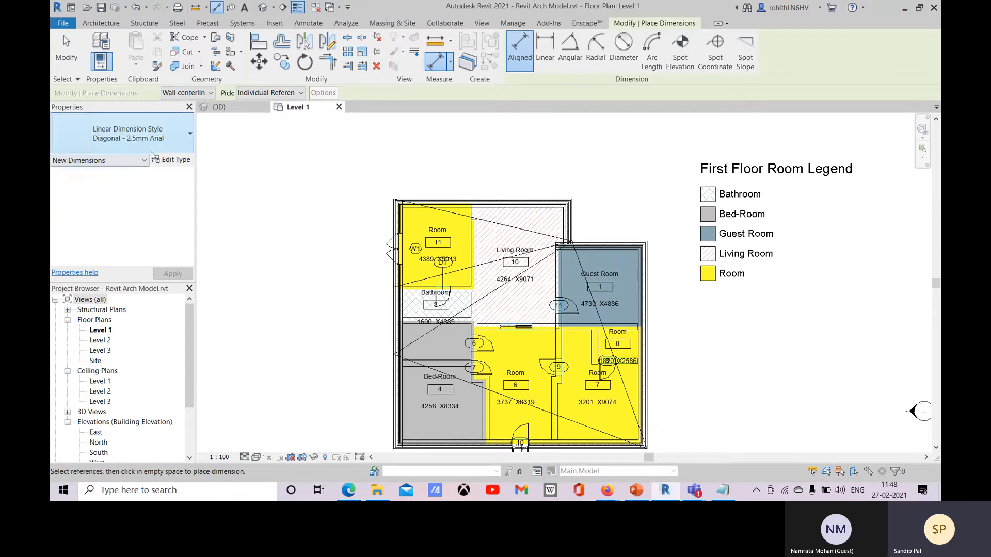
click(159, 140)
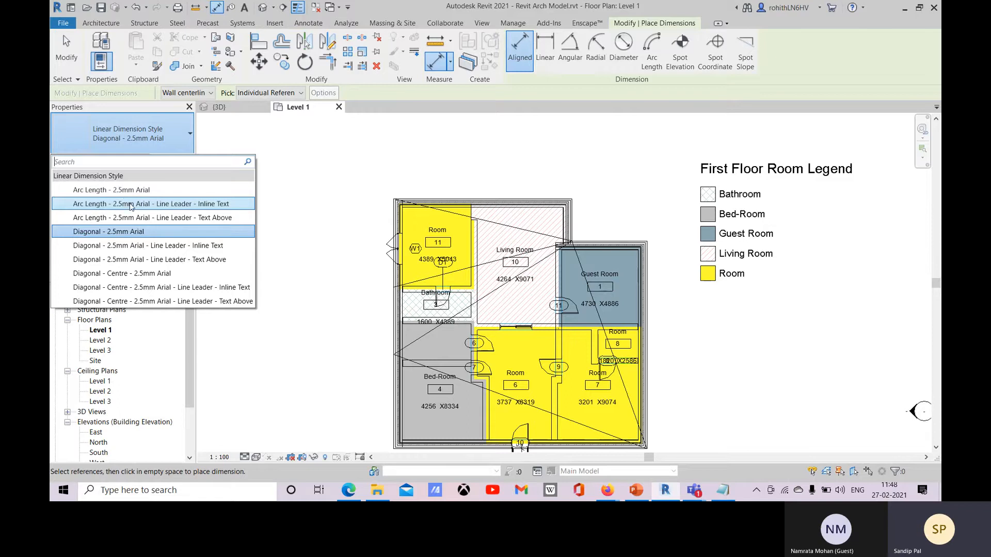
click(190, 342)
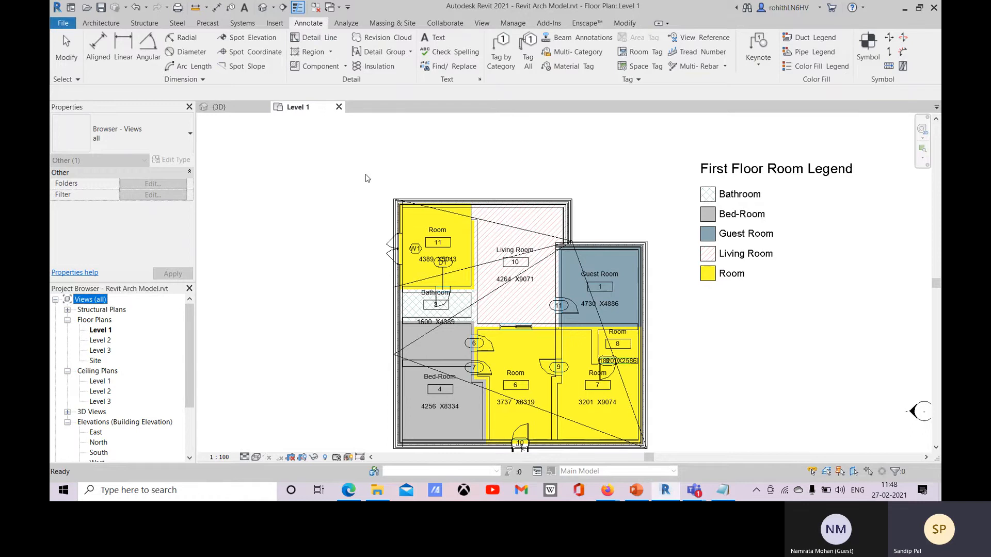
Step: Place an aligned dimension above the plan between the outer floor edges on either side of Room 11 and the Living Room
key(d)
key(i)
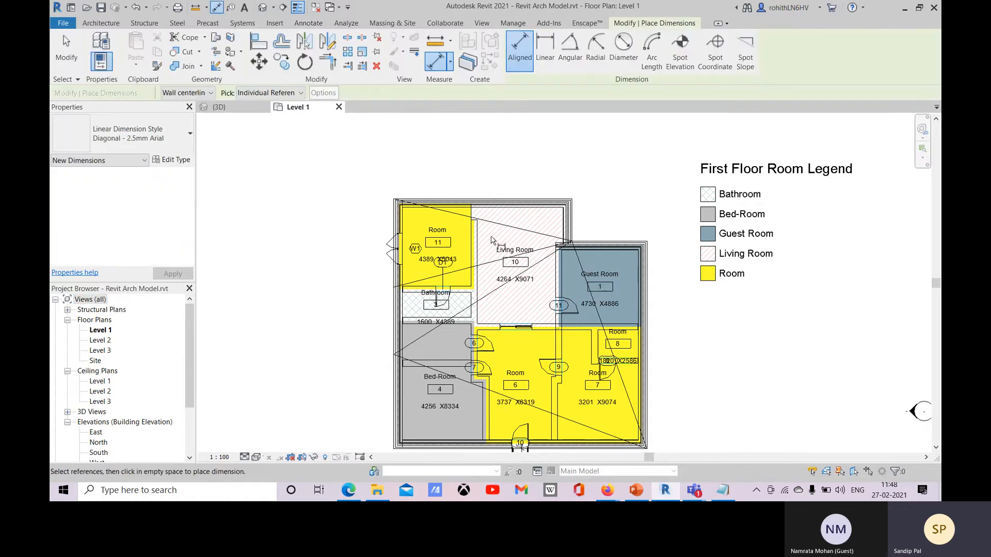
scroll(483, 166, up, 2)
scroll(369, 156, up, 2)
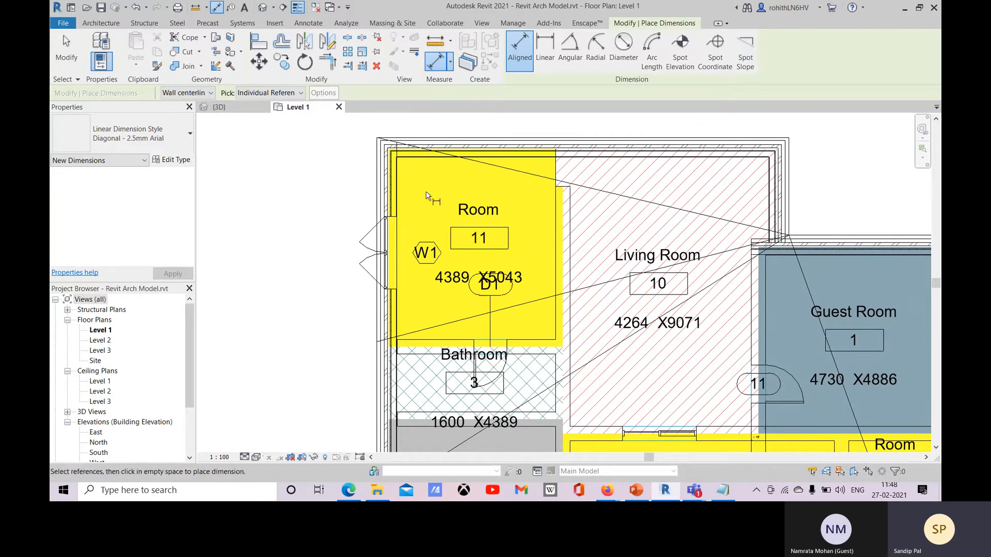
click(376, 159)
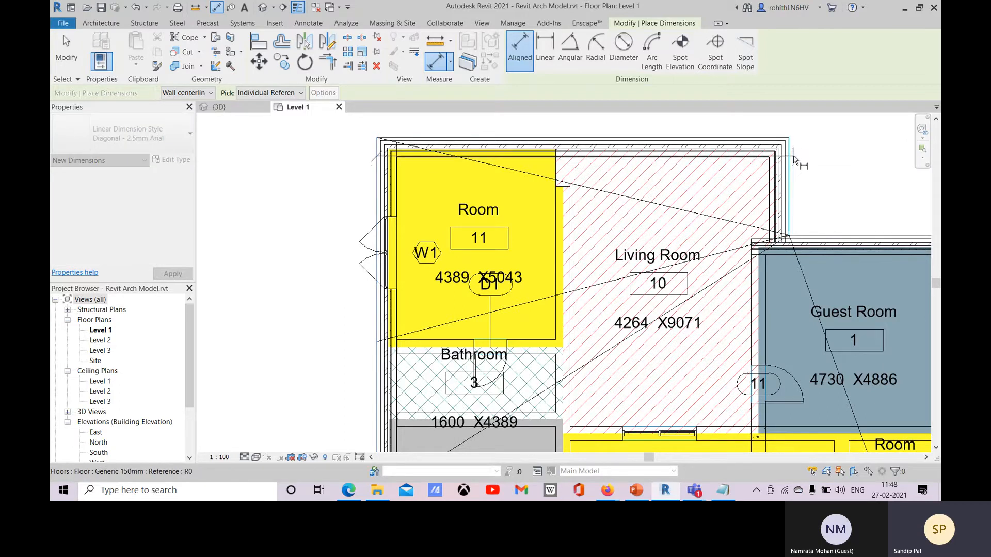
click(789, 156)
middle_drag(823, 126, 816, 220)
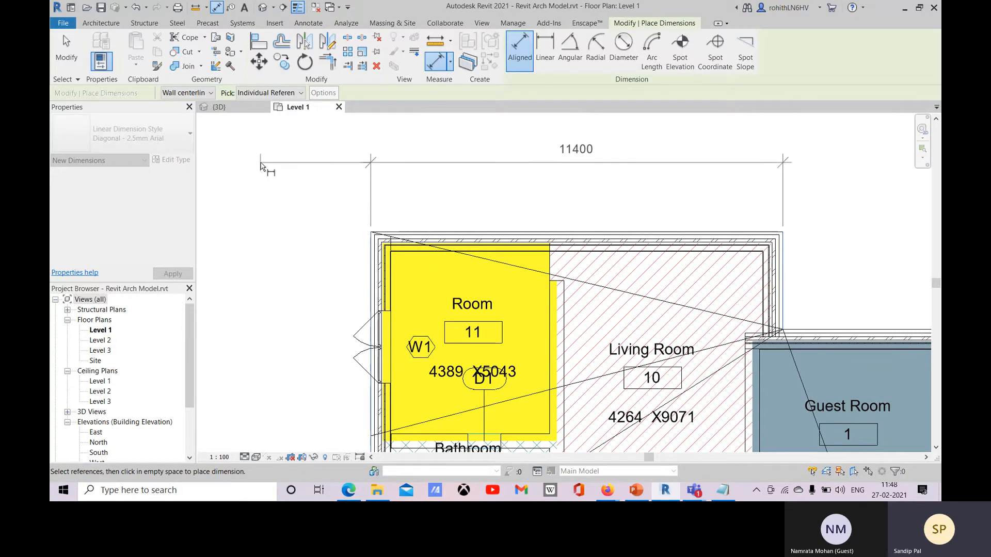
scroll(301, 186, down, 1)
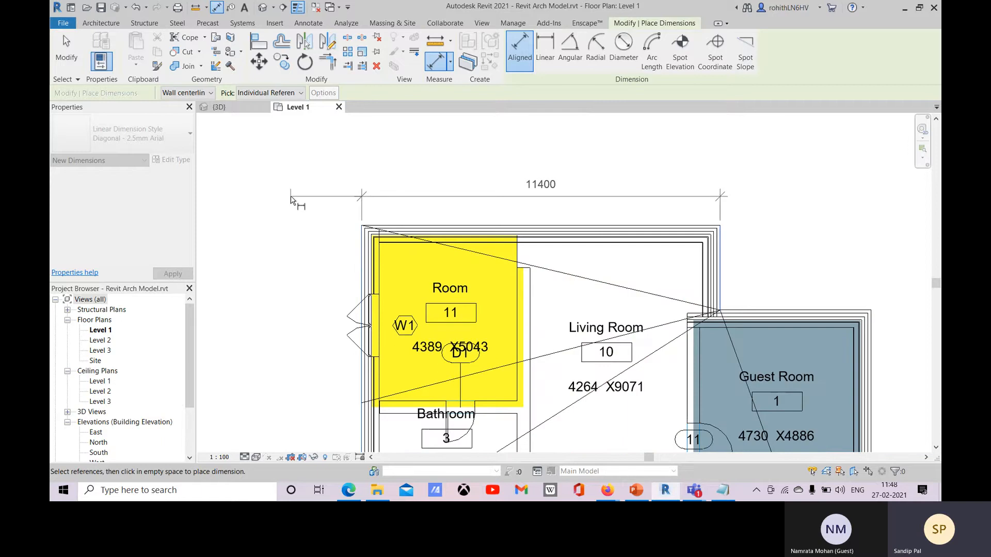
mouse_move(290, 196)
middle_down()
mouse_move(306, 161)
mouse_move(354, 129)
middle_up()
click(298, 175)
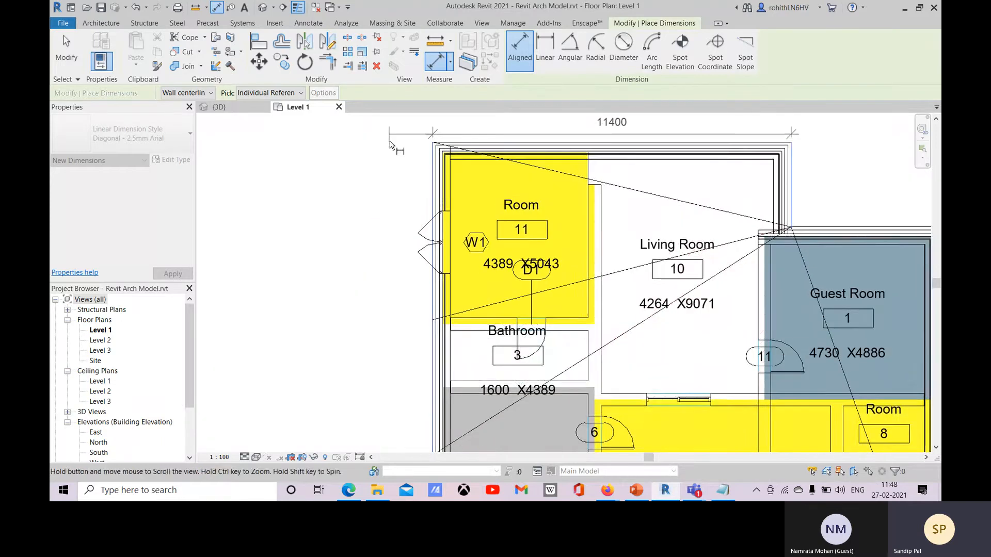
middle_drag(579, 253, 482, 212)
scroll(610, 338, down, 1)
middle_drag(610, 338, 601, 234)
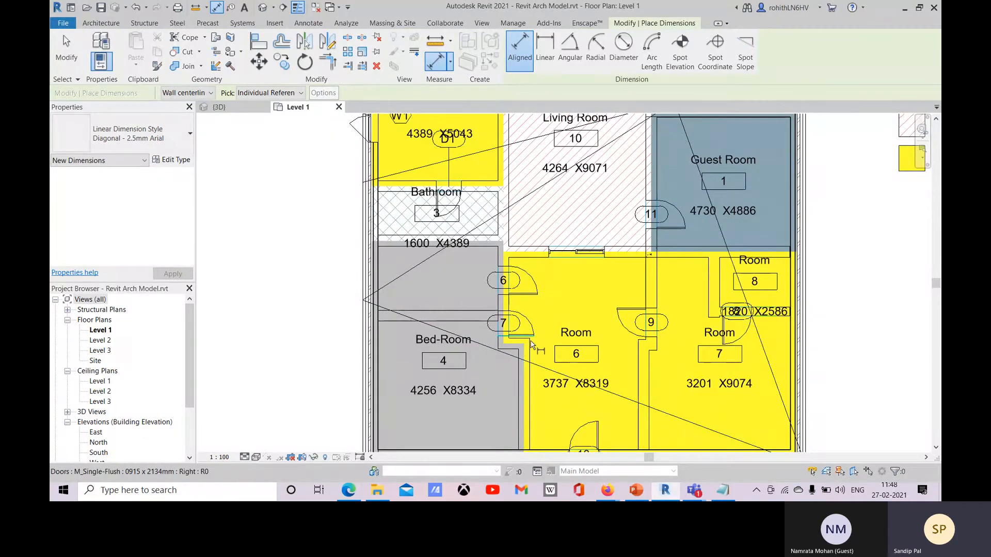
middle_drag(531, 343, 533, 310)
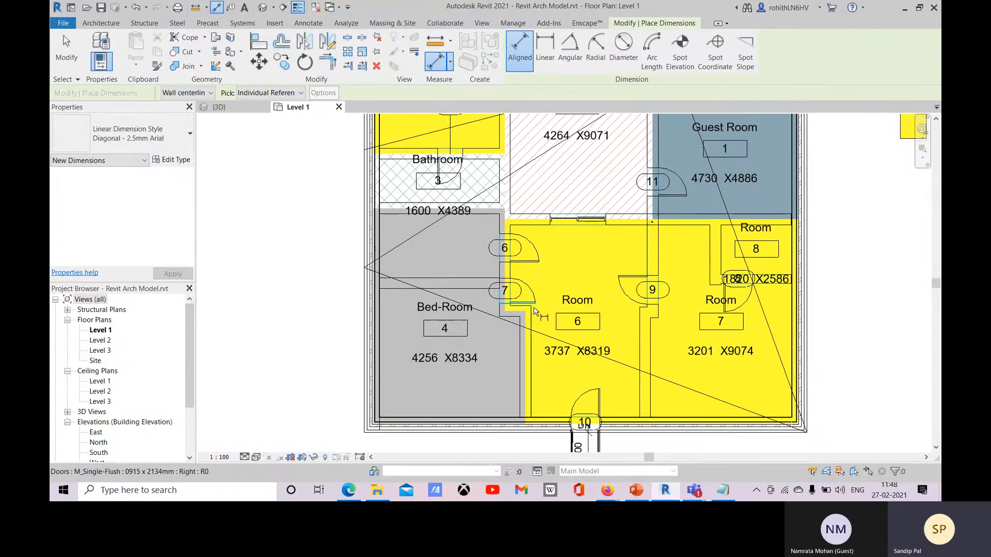
click(591, 421)
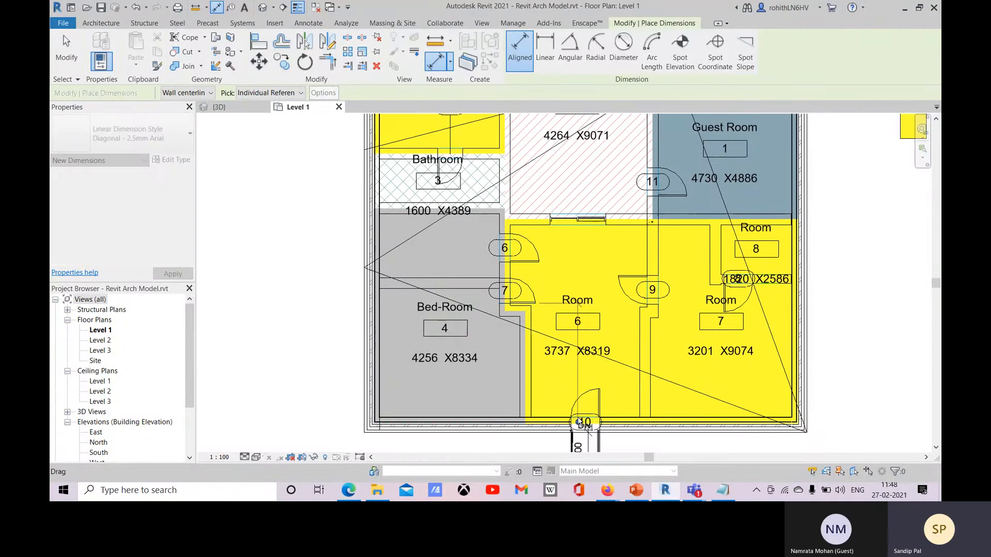
scroll(580, 423, up, 2)
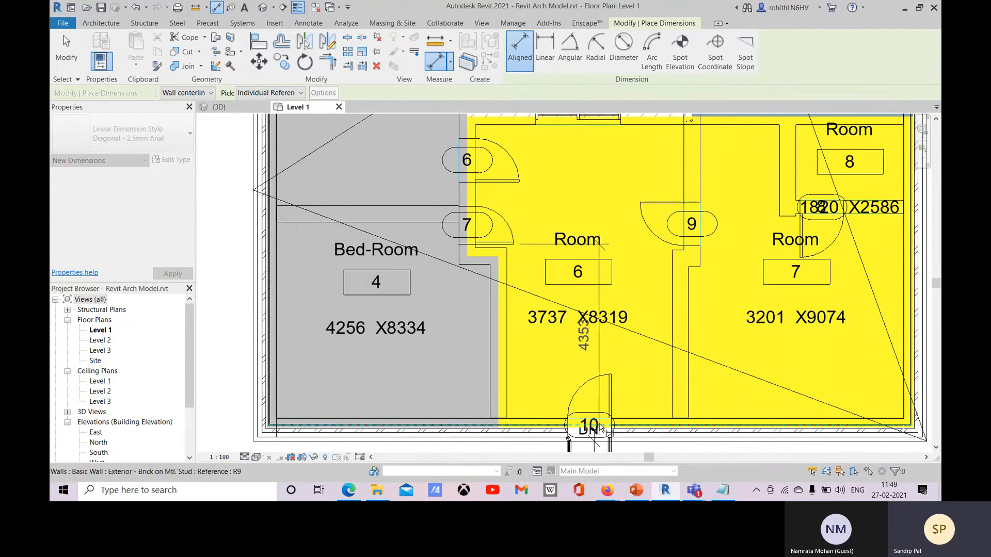
scroll(551, 182, down, 4)
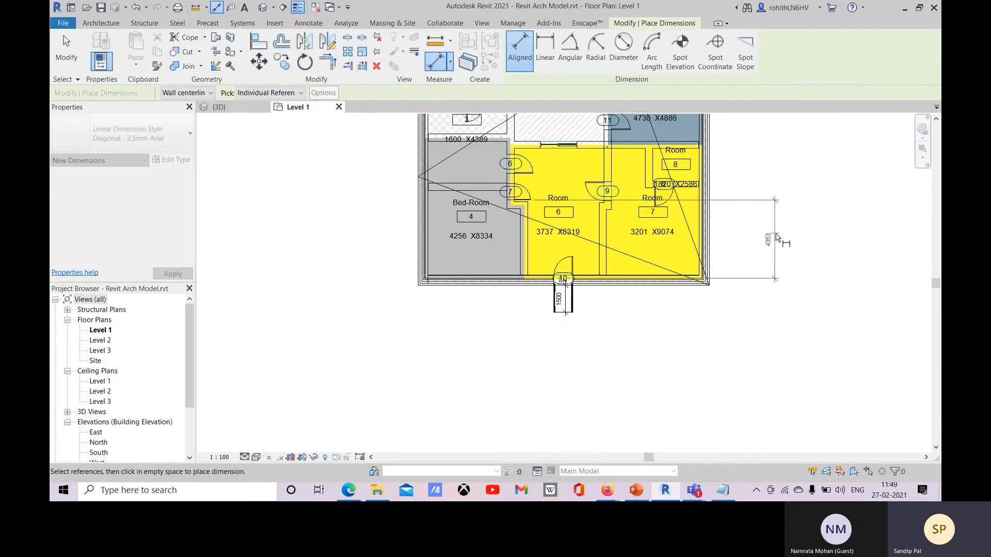
middle_drag(777, 243, 757, 292)
key(Escape)
scroll(466, 144, up, 3)
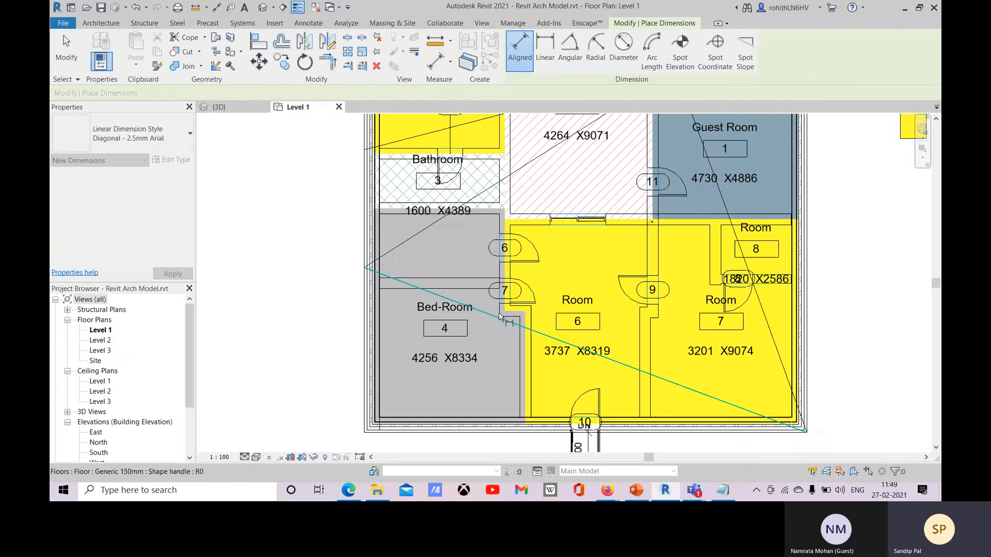
key(Escape)
Step: Place a linear dimension above the plan from the floor corner beside Room 11 to the Bathroom's inner corner on the Living Room side
scroll(498, 316, down, 4)
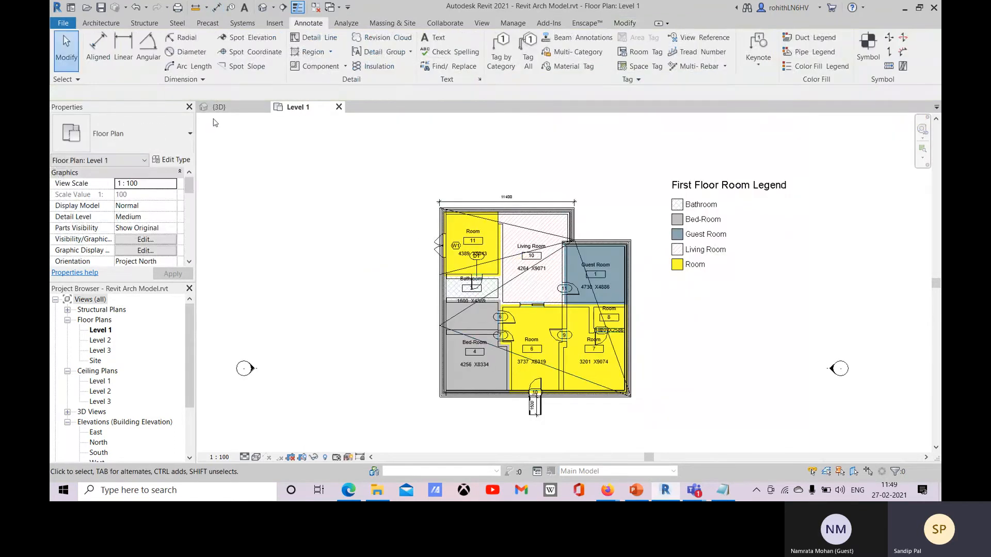
click(123, 49)
scroll(630, 213, up, 2)
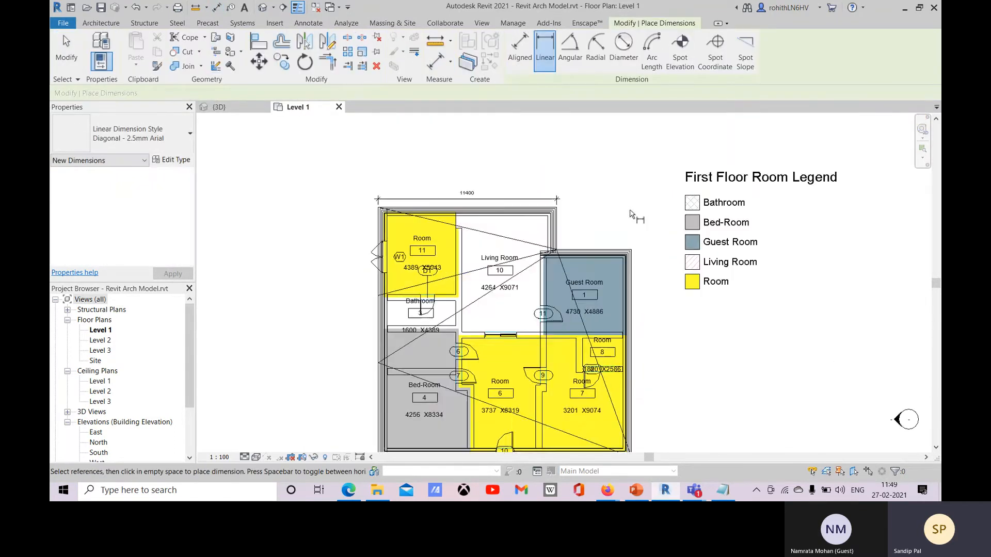
scroll(630, 214, up, 1)
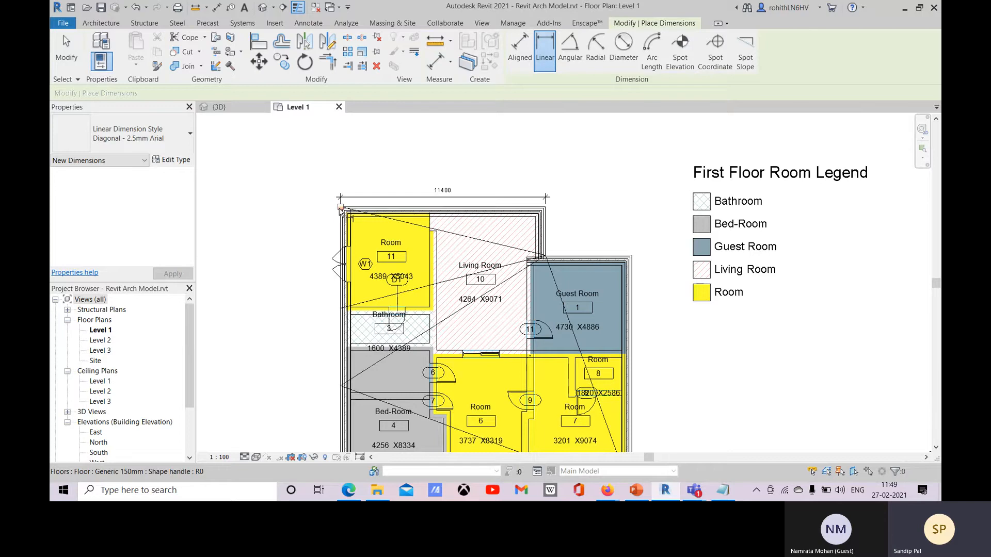
scroll(341, 209, up, 3)
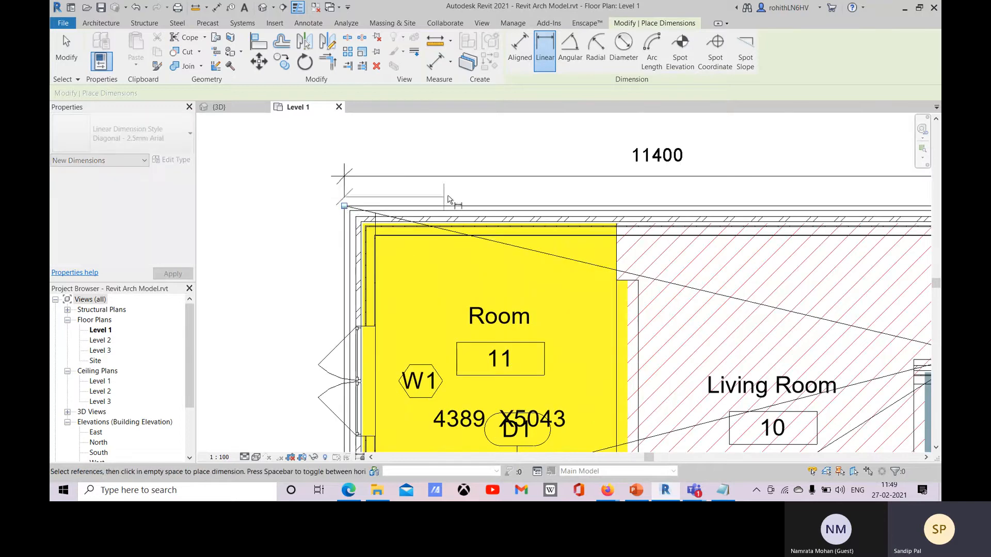
scroll(448, 199, down, 4)
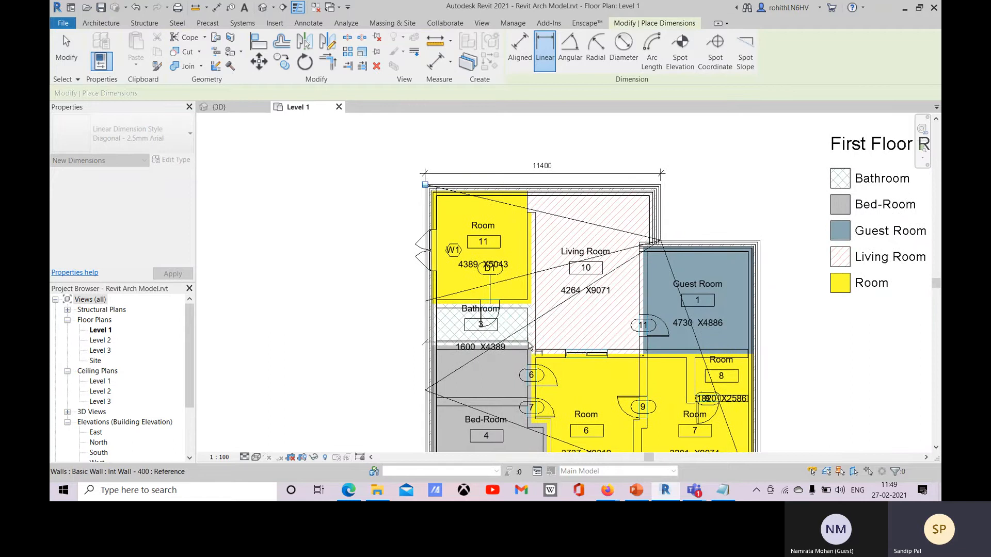
scroll(524, 354, up, 2)
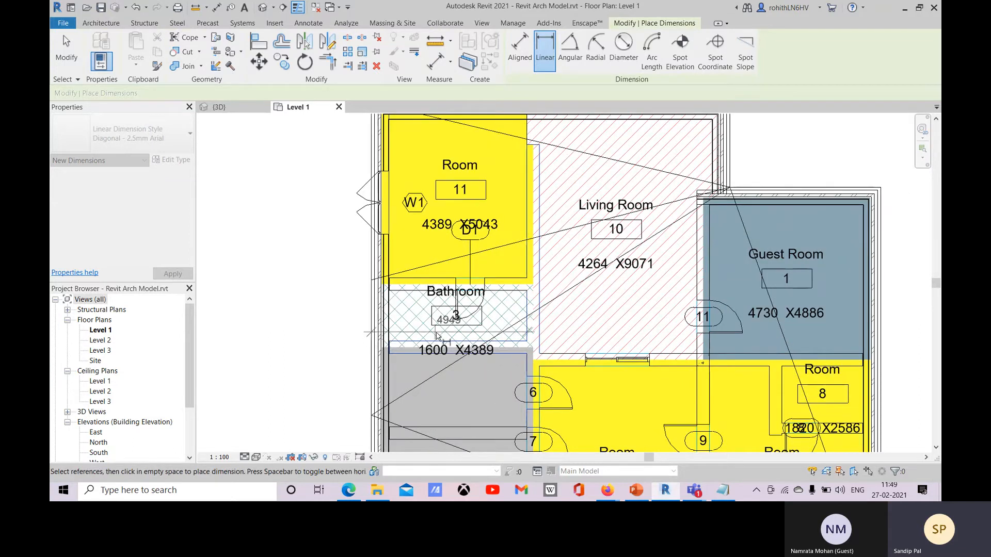
middle_drag(526, 344, 494, 343)
scroll(495, 343, up, 2)
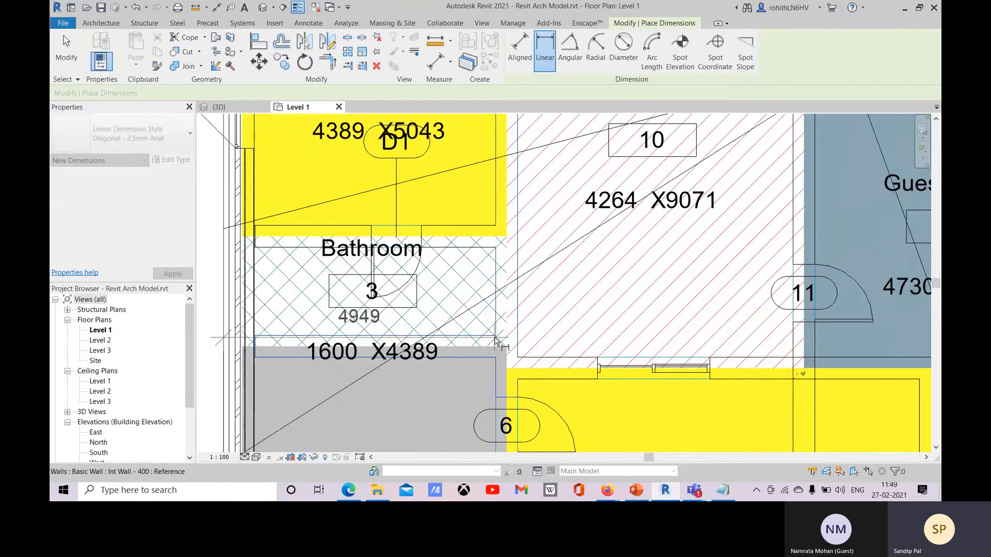
scroll(500, 340, down, 5)
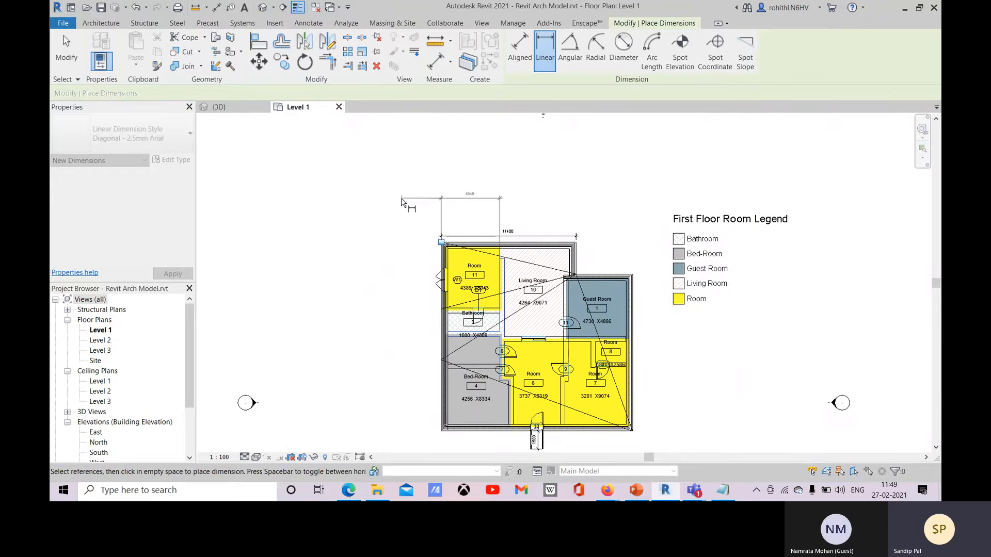
middle_drag(518, 199, 520, 223)
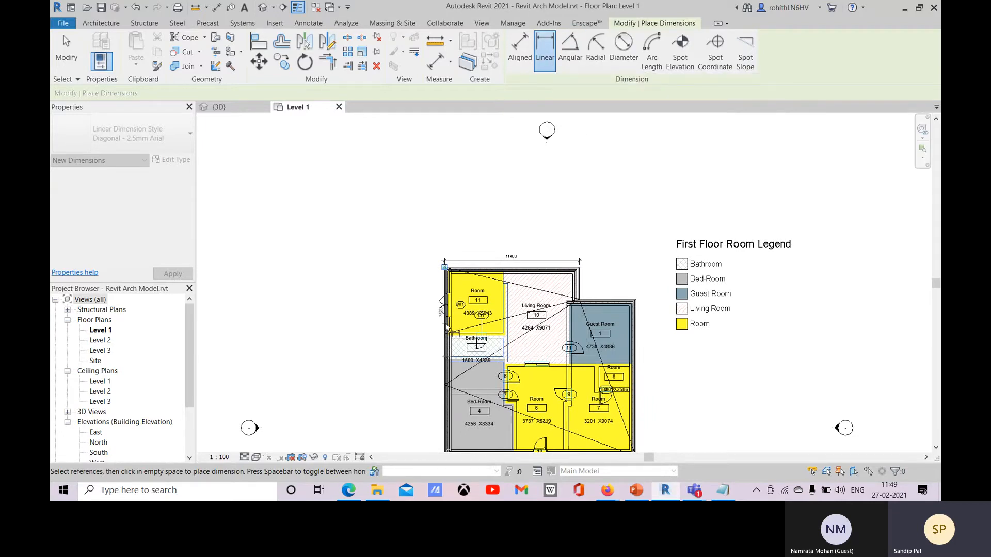
scroll(456, 281, up, 2)
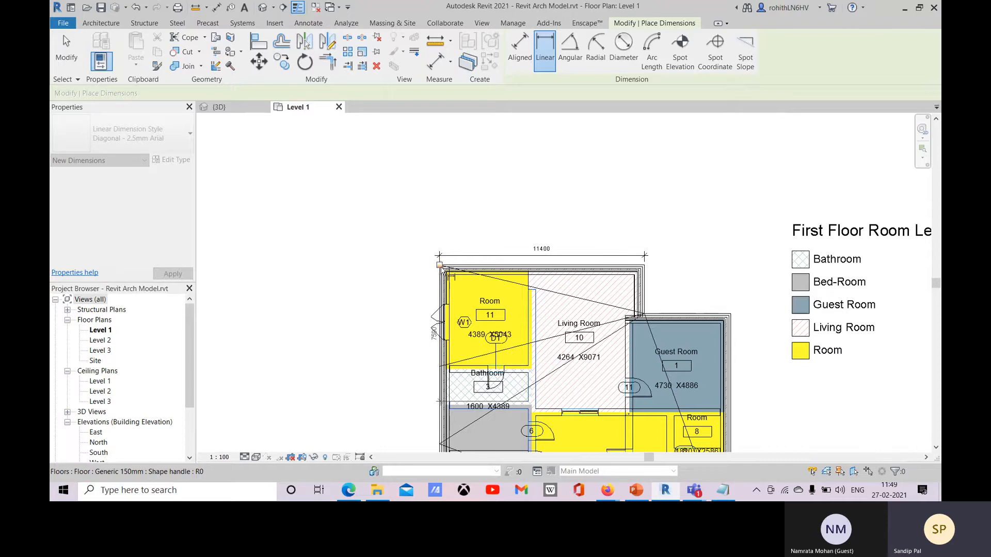
click(440, 266)
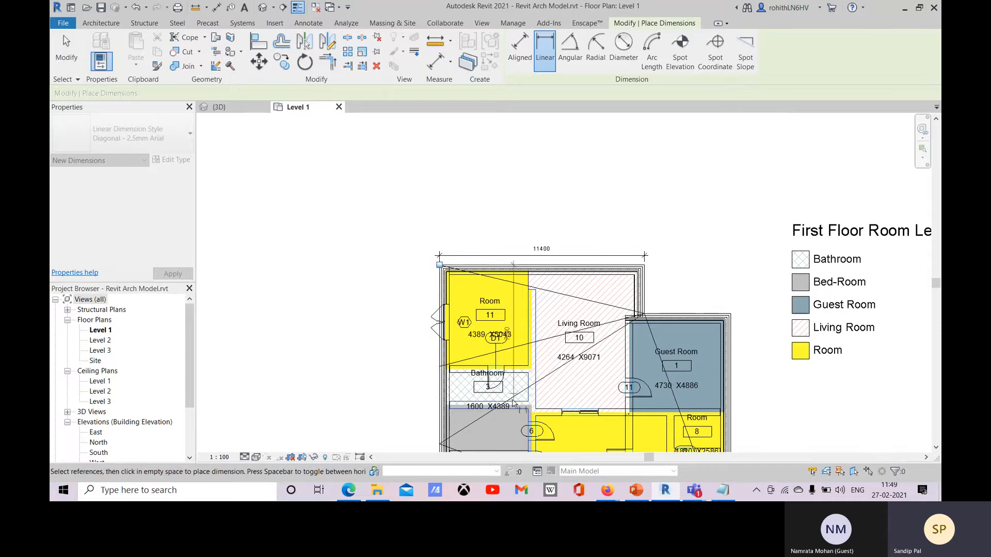
middle_drag(457, 222, 520, 187)
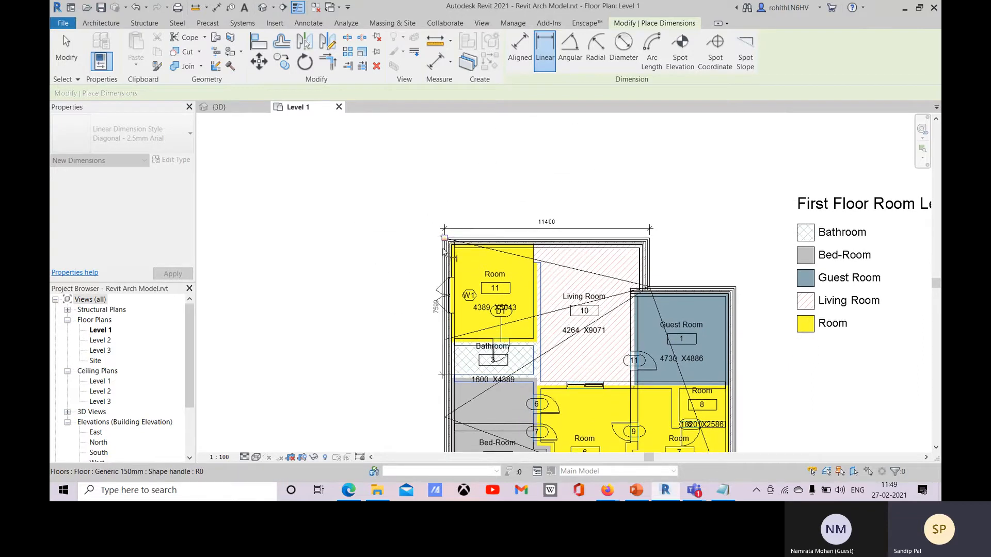
click(533, 368)
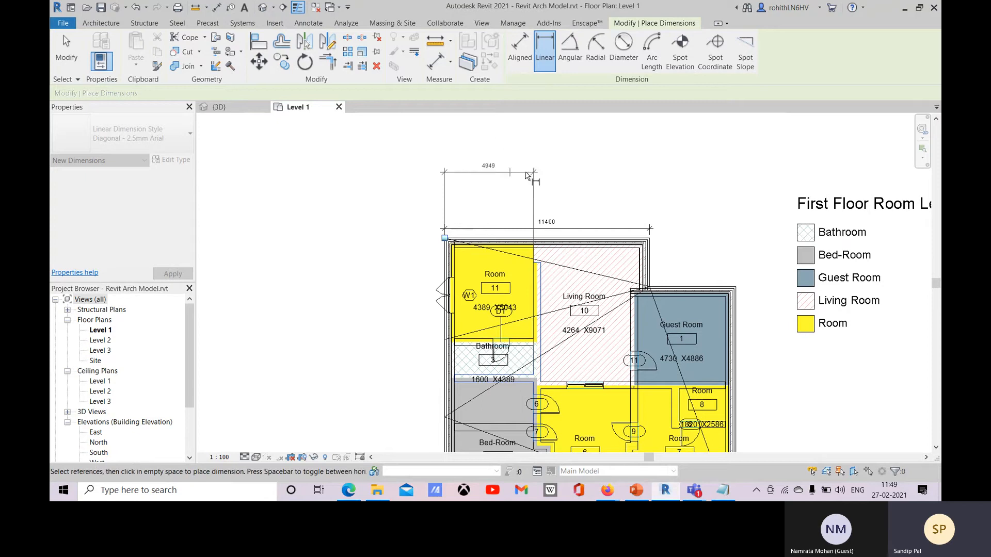
click(537, 146)
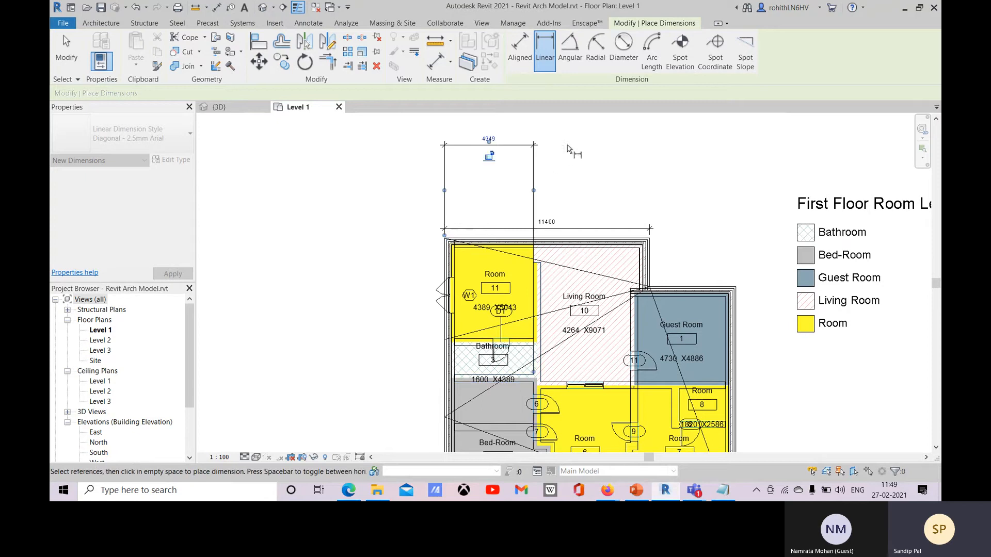
click(519, 47)
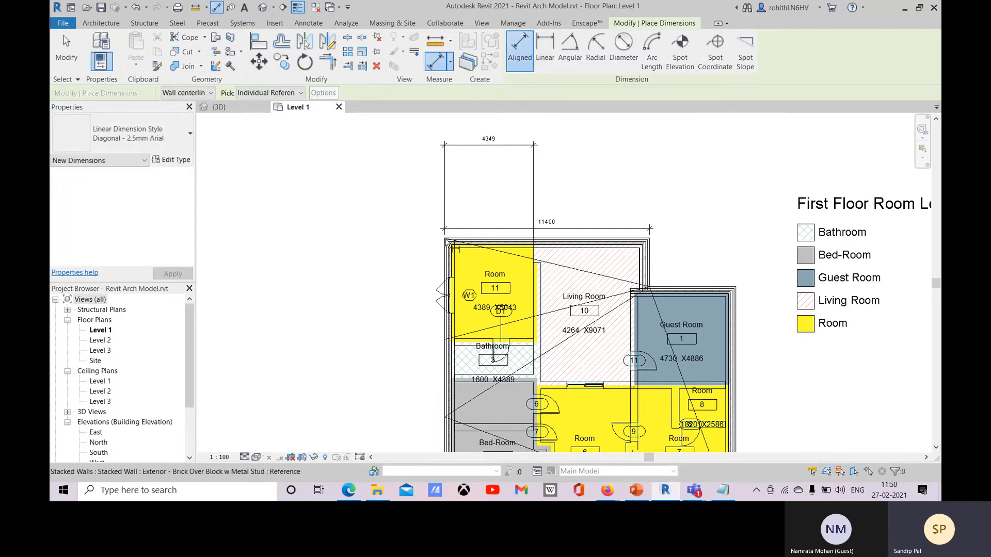
scroll(447, 240, up, 5)
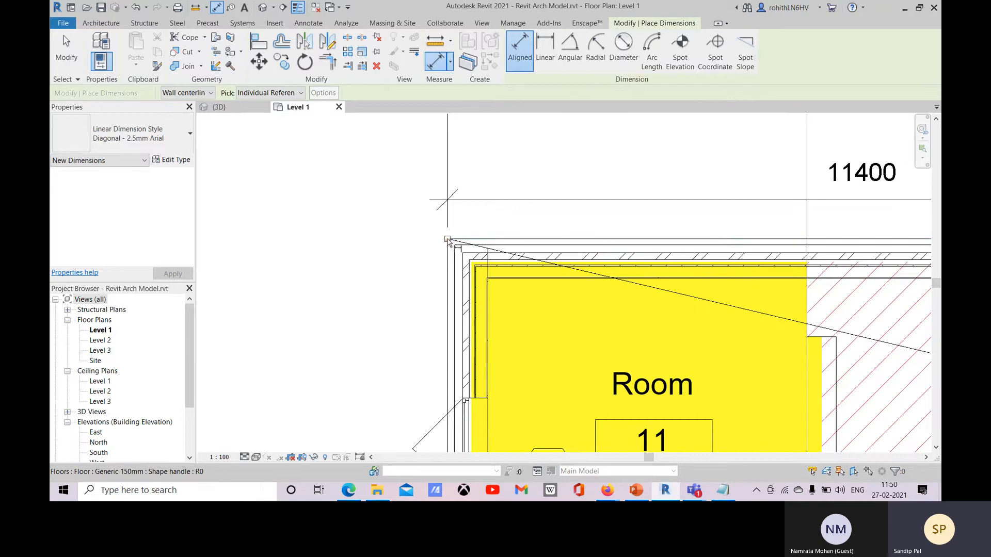
scroll(491, 239, down, 4)
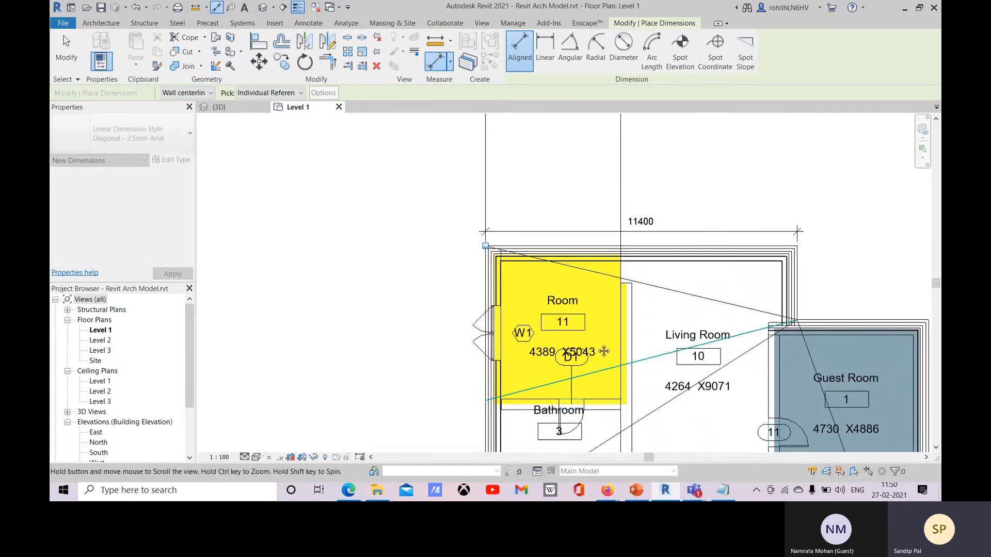
middle_drag(592, 330, 562, 246)
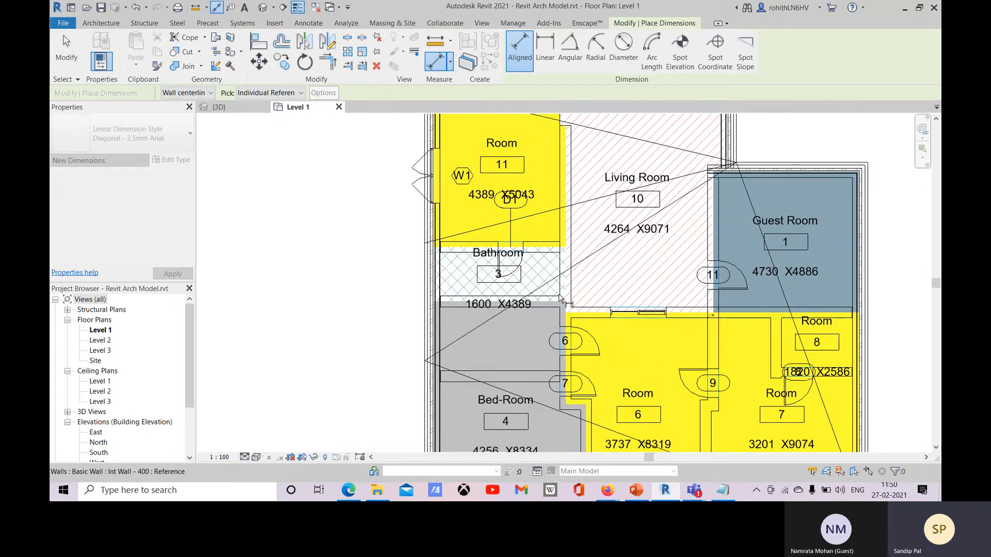
click(559, 293)
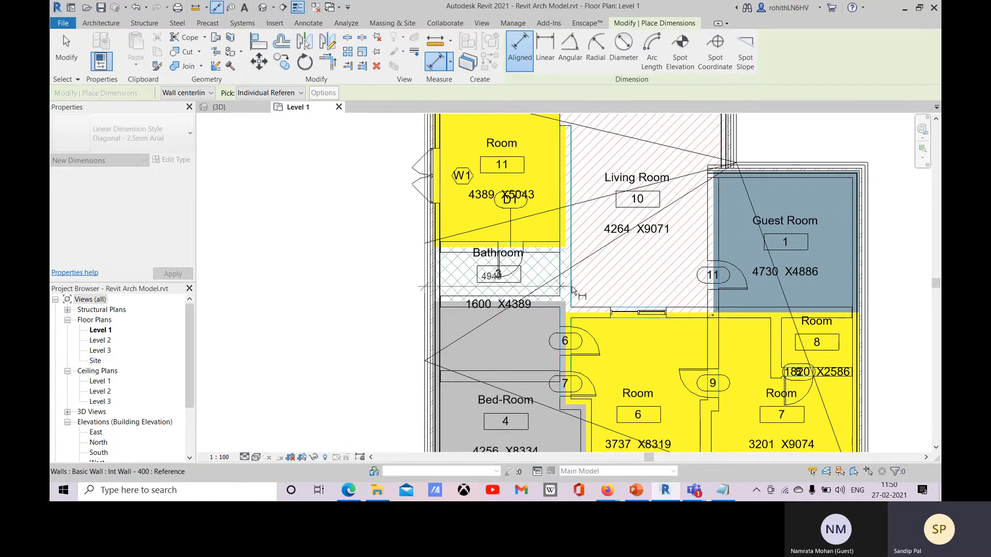
scroll(574, 254, down, 3)
scroll(598, 258, down, 3)
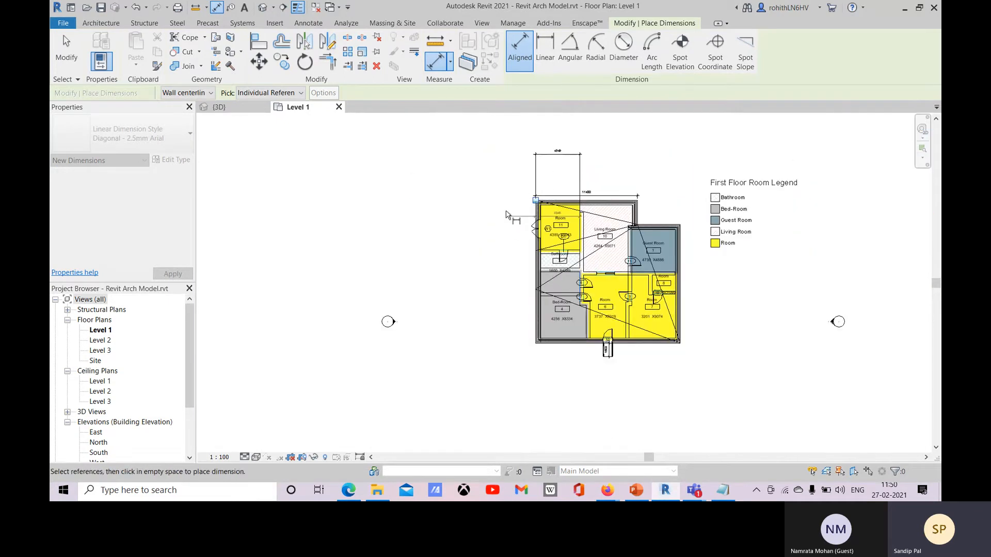
scroll(498, 211, up, 4)
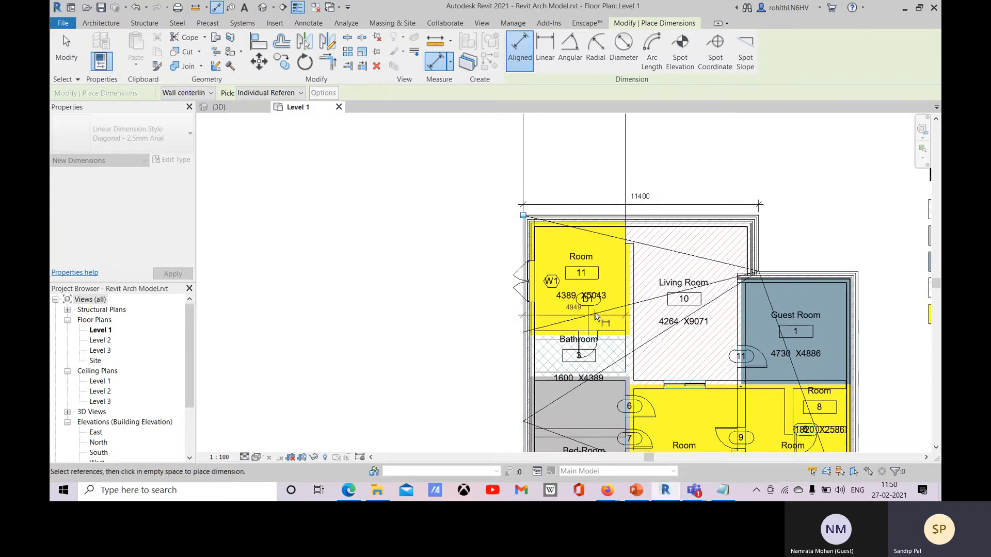
scroll(552, 206, up, 5)
key(Escape)
key(Escape)
Step: Draw two parallel diagonal Interior - Blockwork 190 walls in the empty area west of the plan, the first about 6732 mm long at 45°
scroll(671, 361, down, 6)
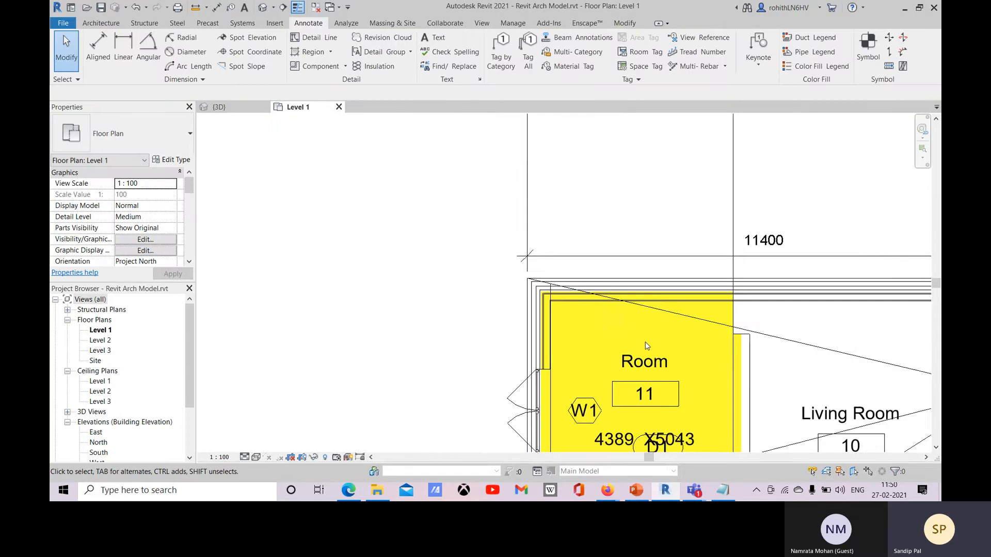
scroll(654, 262, down, 1)
mouse_move(676, 361)
middle_down()
mouse_move(655, 262)
mouse_move(586, 268)
middle_up()
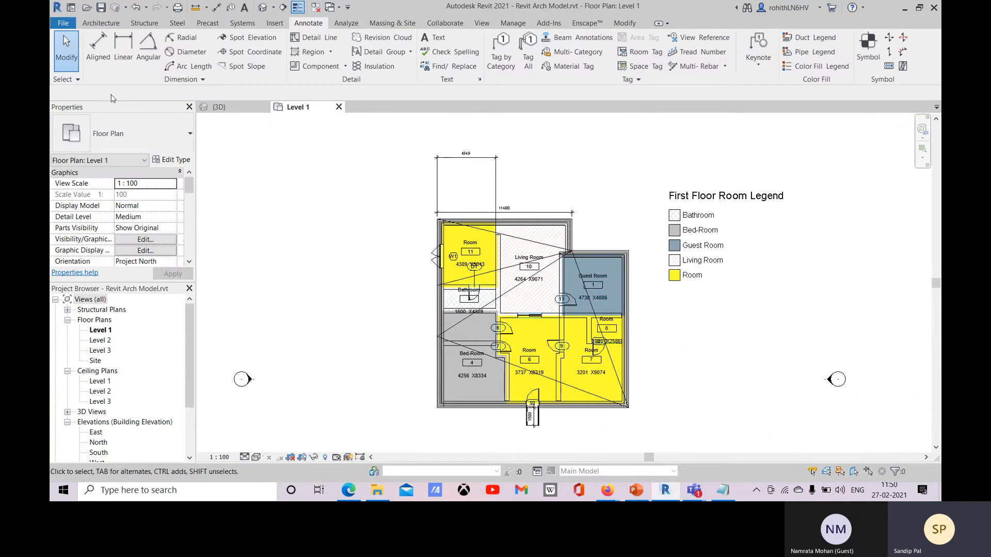
click(101, 24)
click(97, 46)
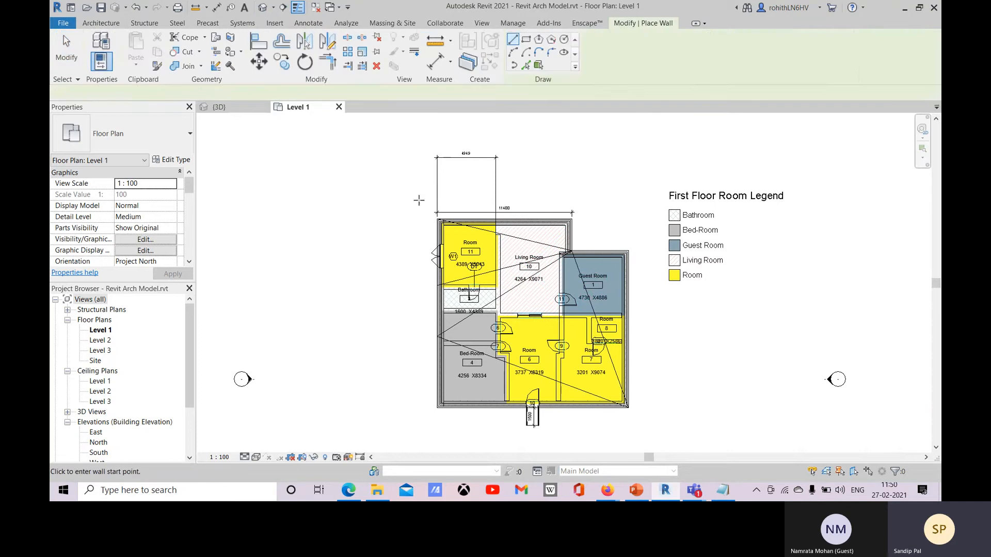
middle_drag(270, 253, 481, 245)
click(481, 245)
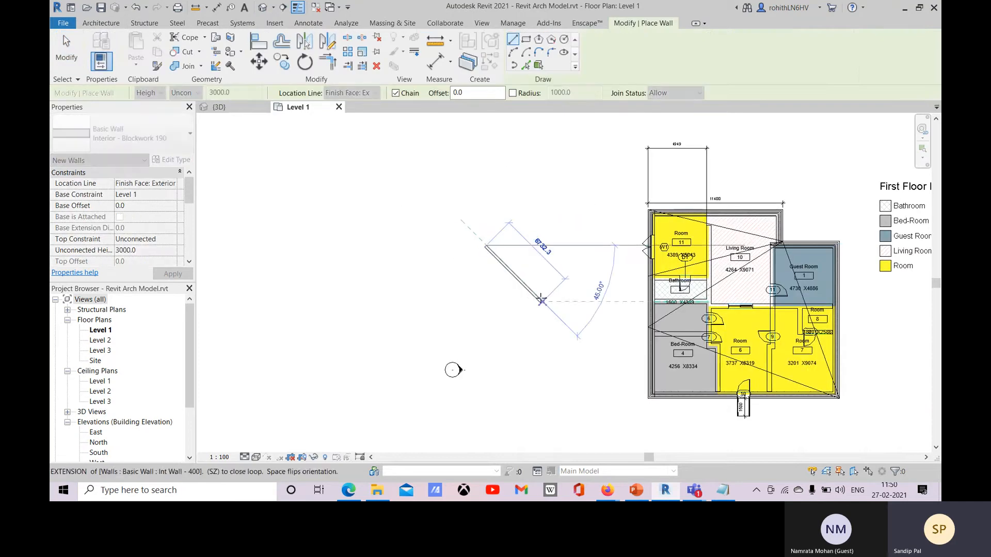
click(542, 303)
click(542, 224)
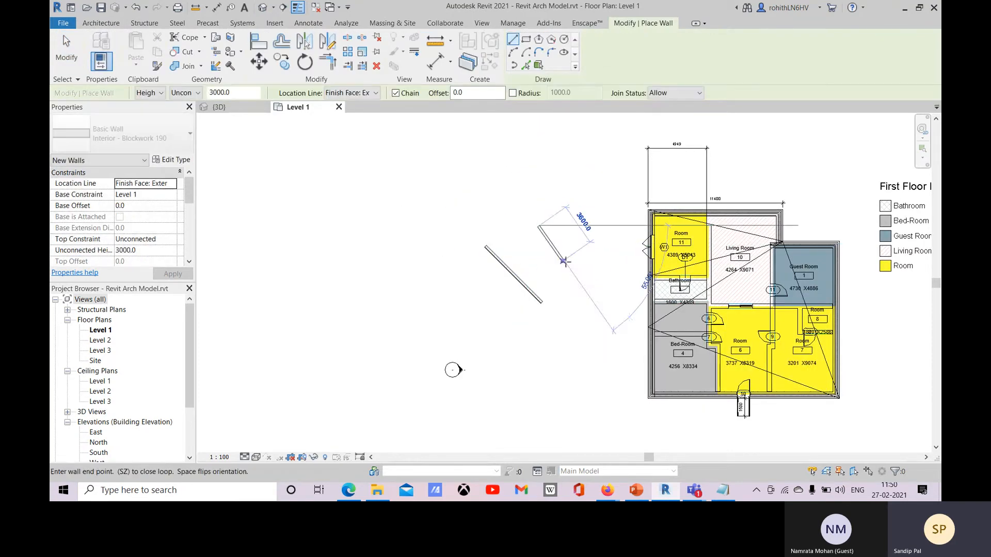
click(578, 263)
key(Escape)
key(Escape)
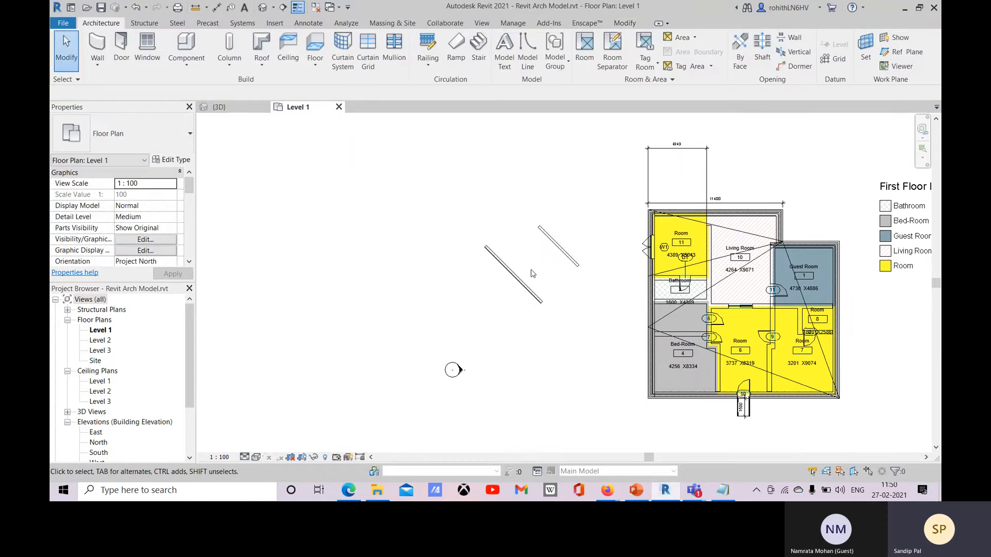
Step: Try an aligned dimension between the two parallel diagonal walls west of the plan, previewing it at several positions
middle_drag(533, 274, 523, 283)
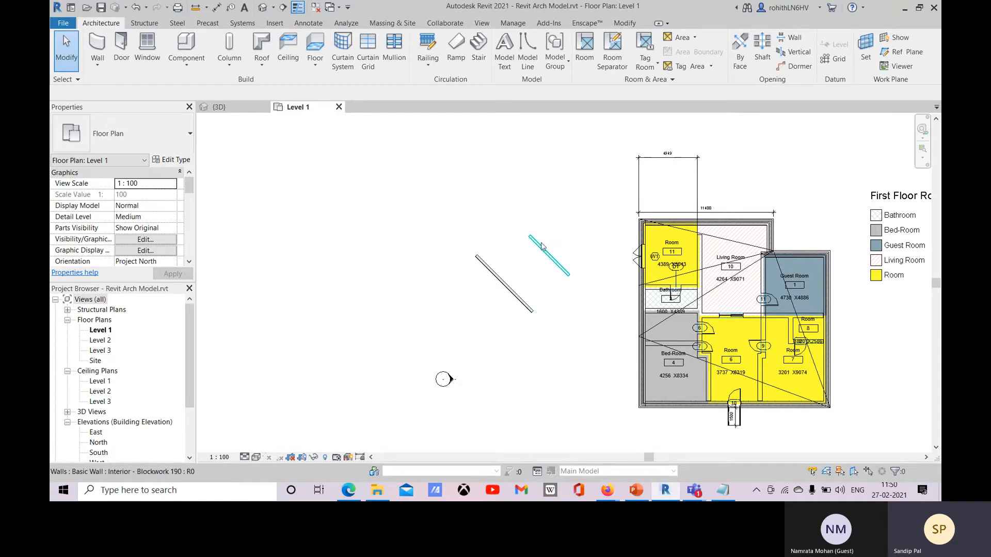
key(d)
key(i)
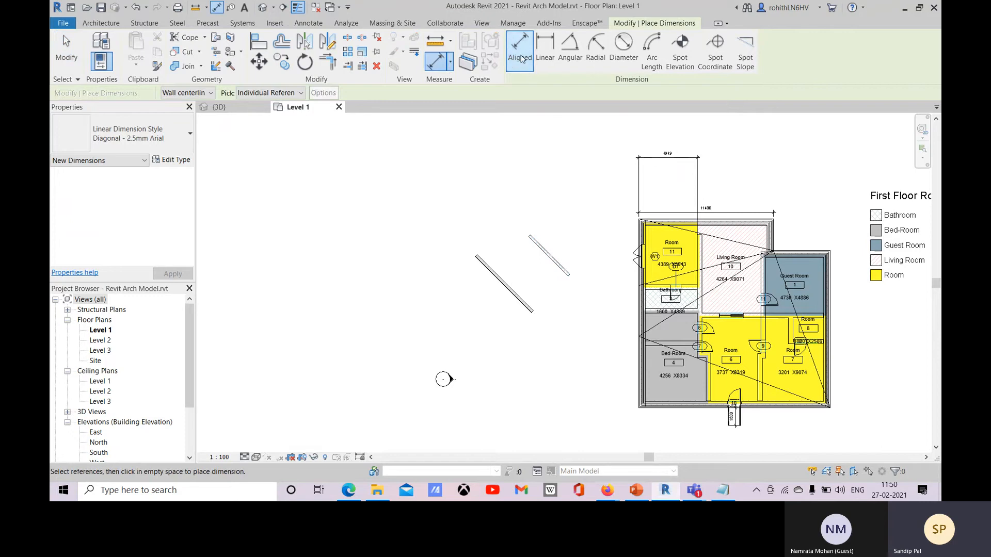
click(521, 301)
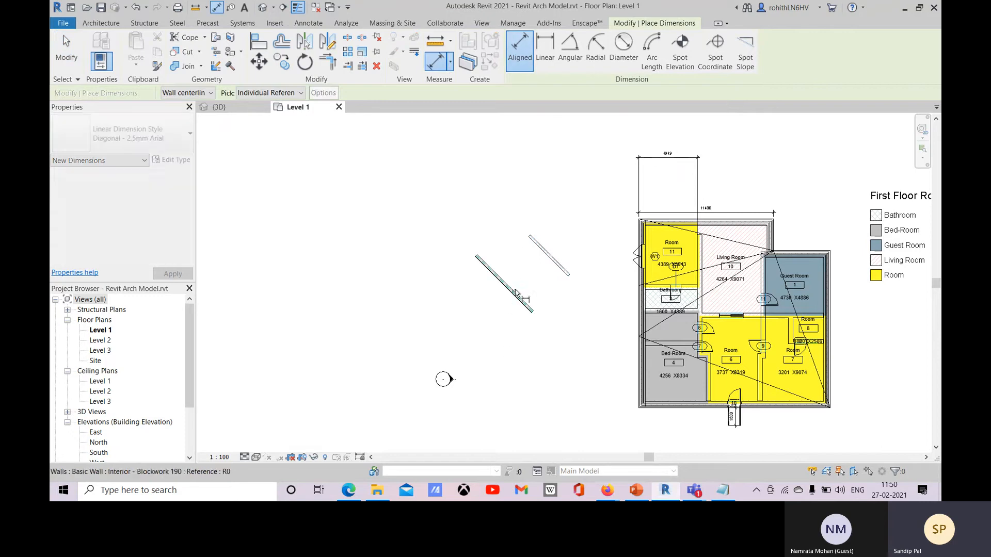
click(560, 270)
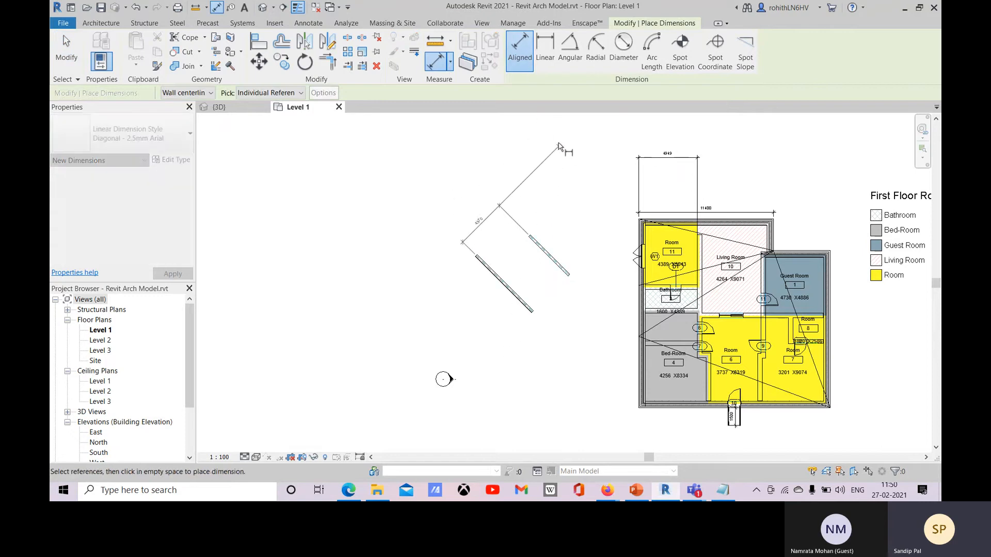
scroll(547, 142, up, 1)
scroll(499, 284, up, 2)
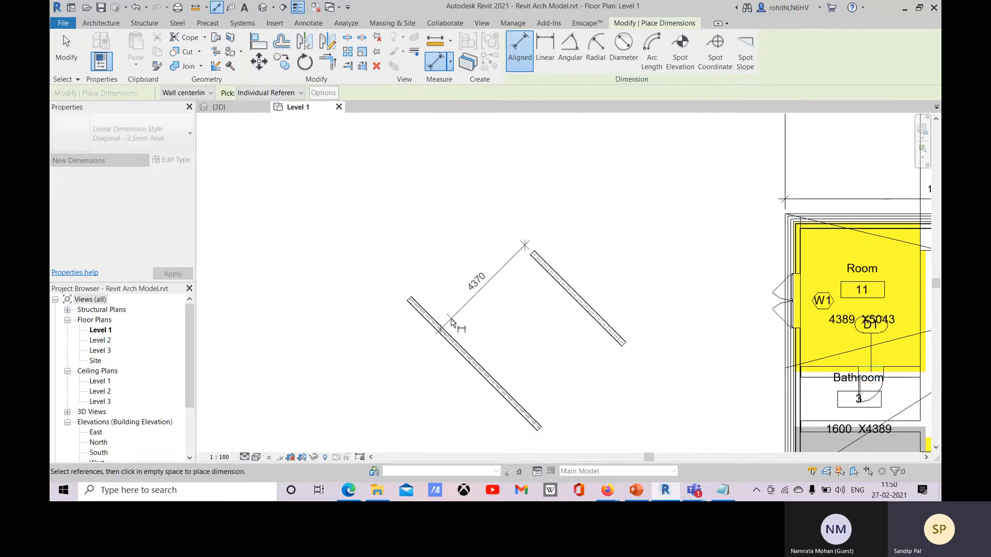
scroll(433, 330, up, 1)
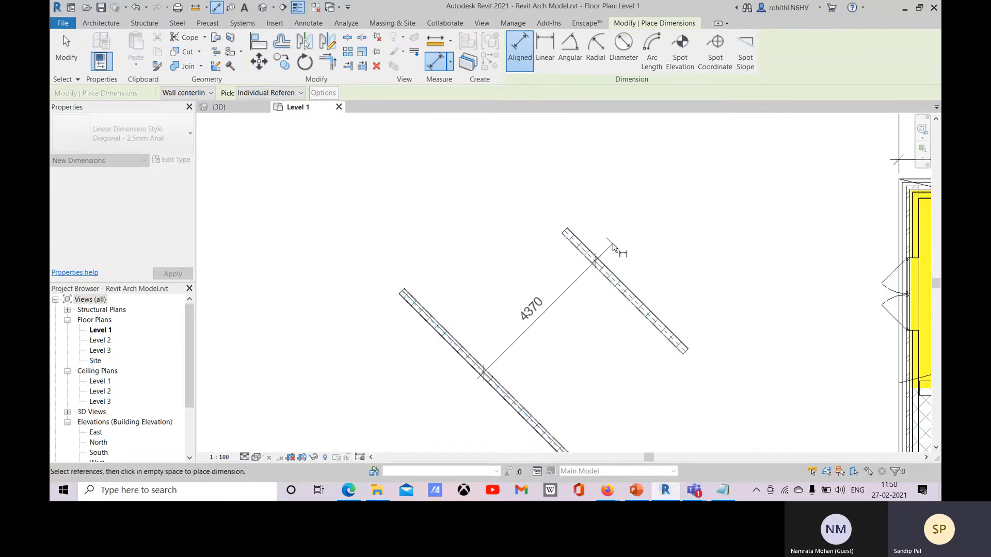
middle_drag(609, 241, 620, 192)
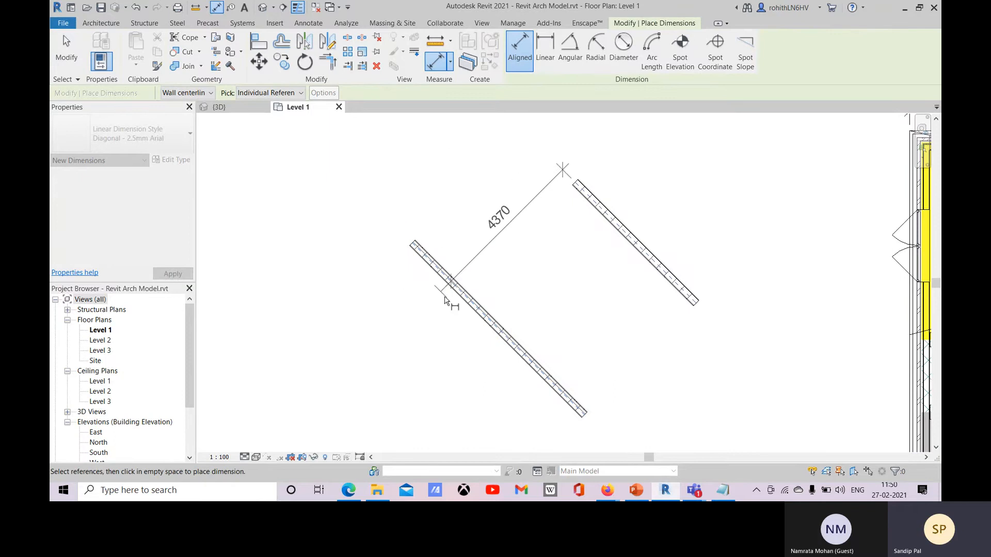
scroll(706, 213, down, 4)
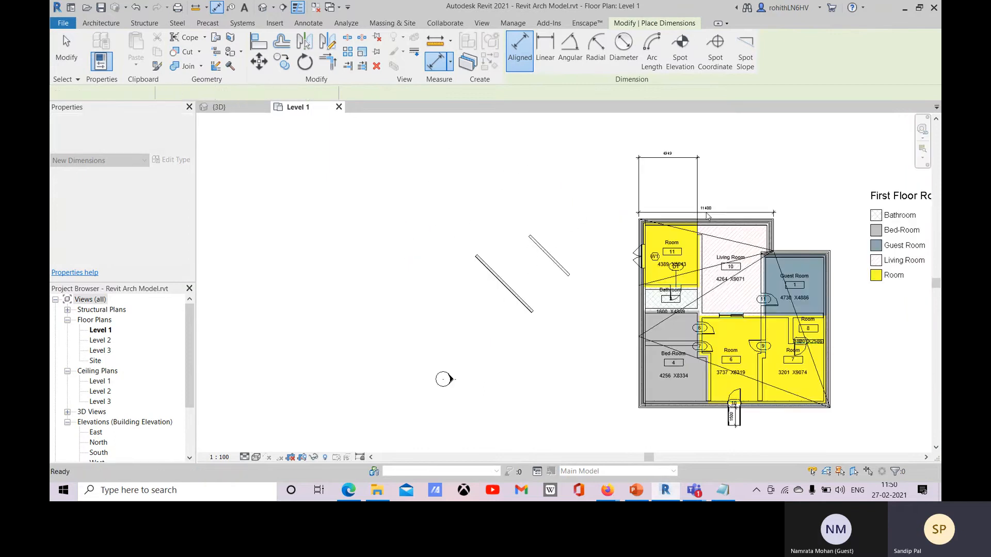
key(Escape)
key(Escape)
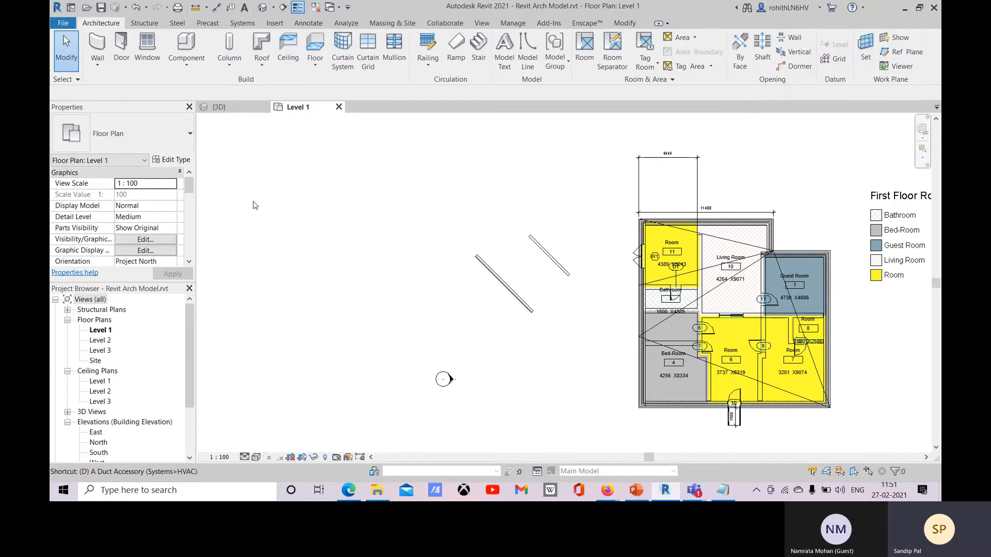
key(d)
key(i)
middle_drag(564, 221, 491, 194)
click(545, 49)
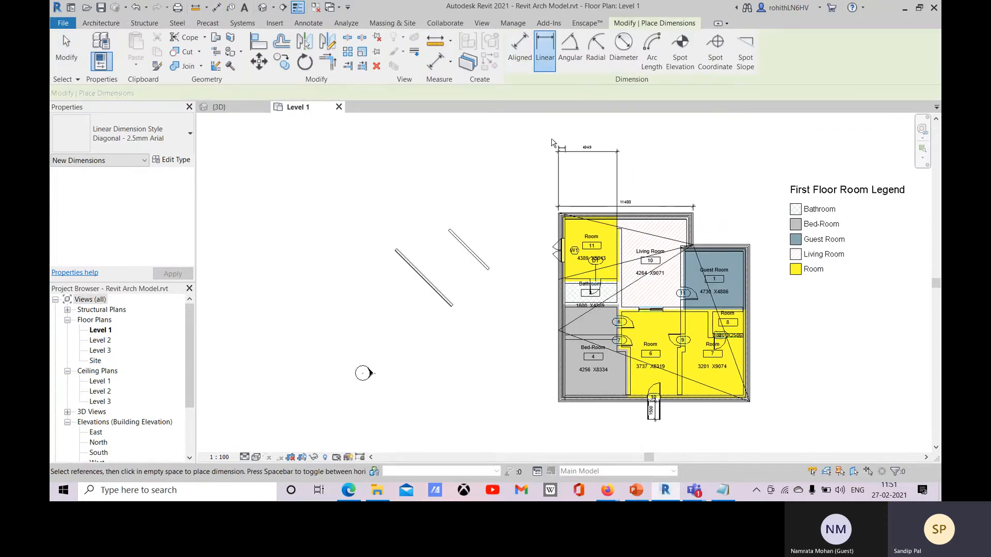
scroll(574, 237, up, 5)
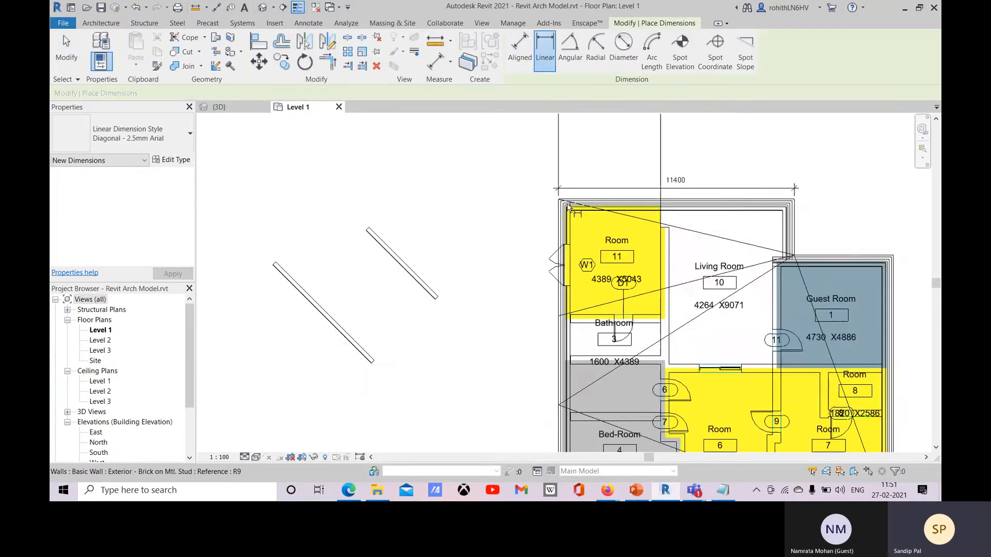
scroll(562, 218, up, 2)
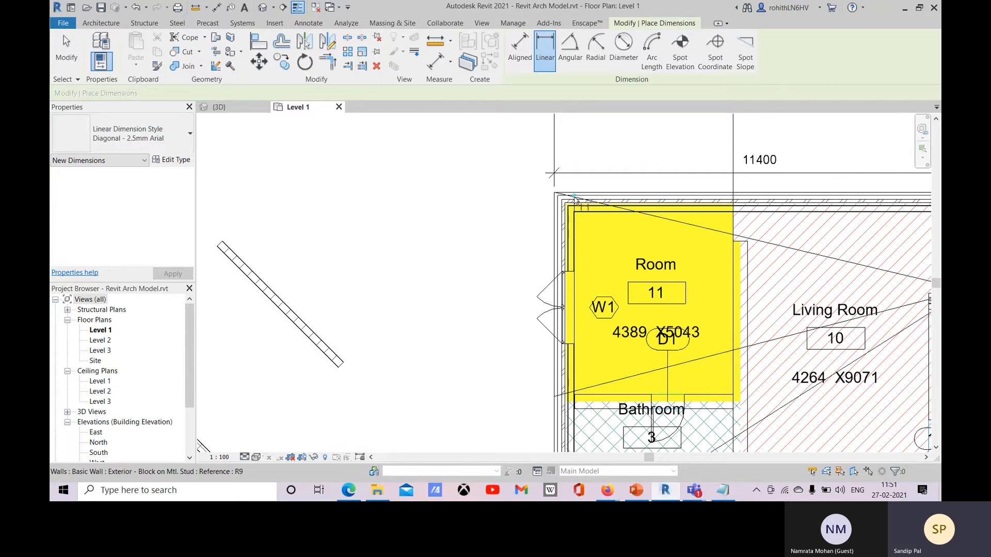
scroll(576, 199, down, 2)
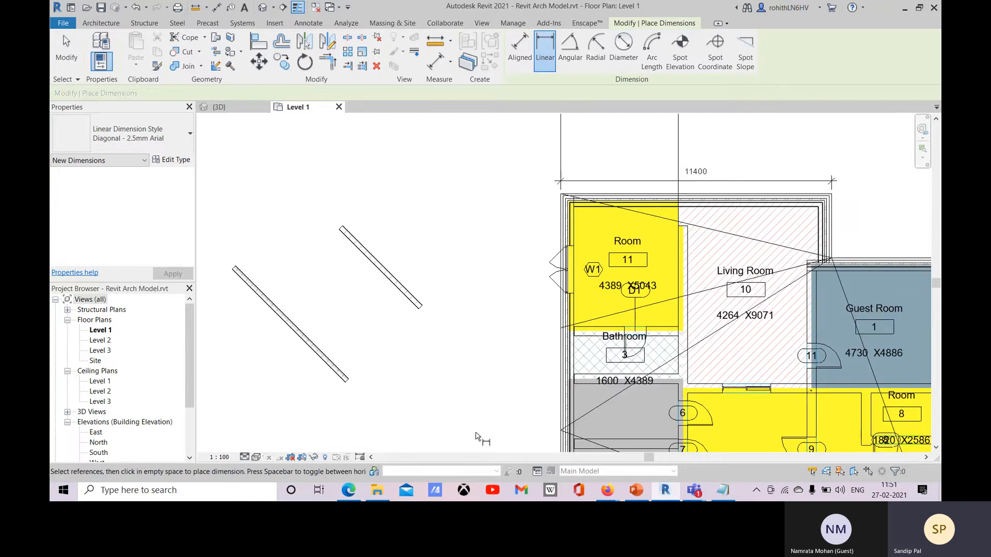
middle_drag(828, 203, 702, 161)
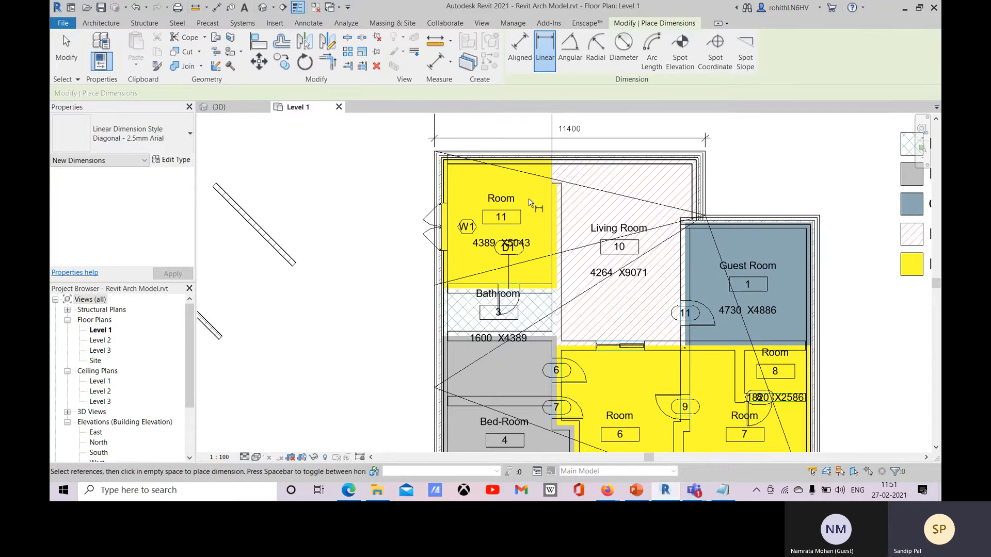
middle_drag(325, 205, 442, 169)
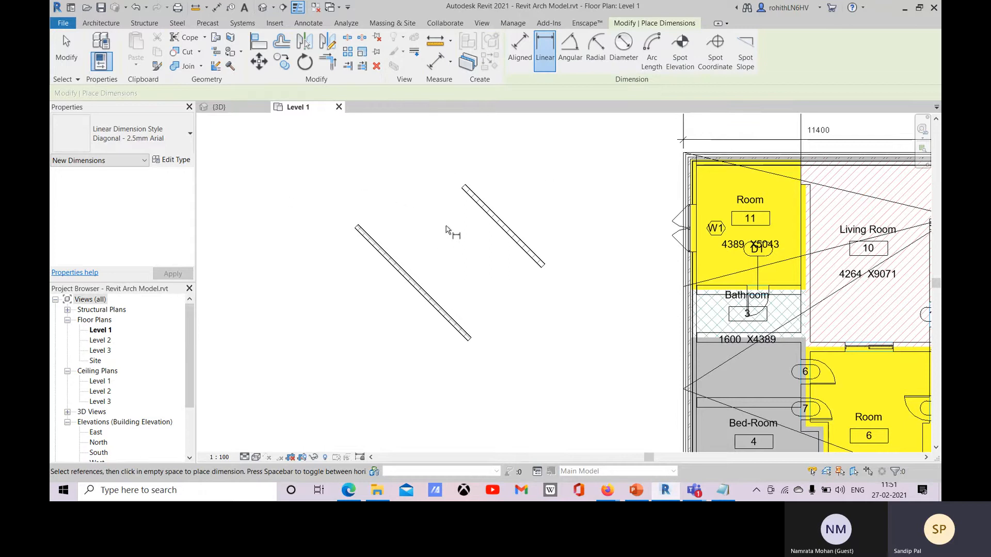
key(Escape)
key(Escape)
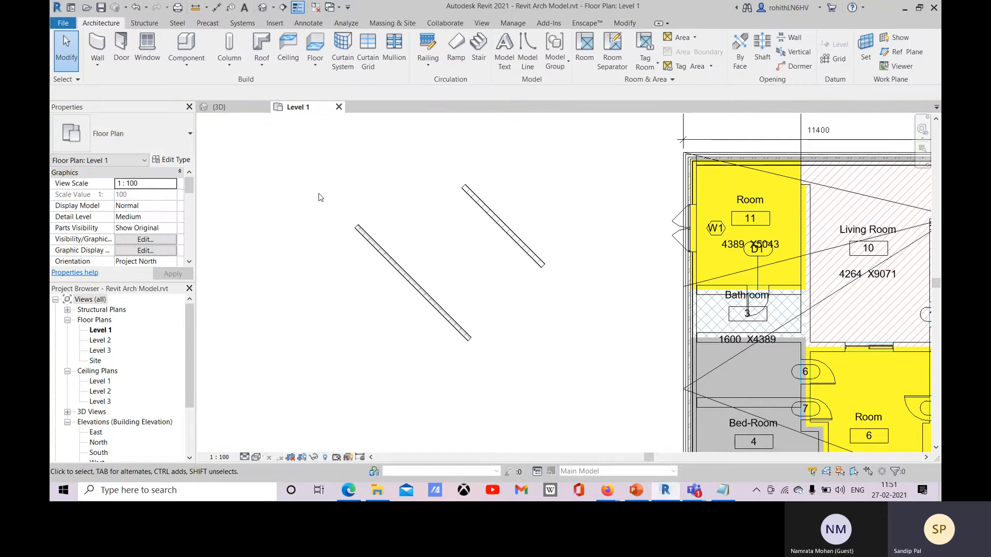
Step: Try to start an angular dimension from the longer diagonal wall west of the plan
key(d)
key(i)
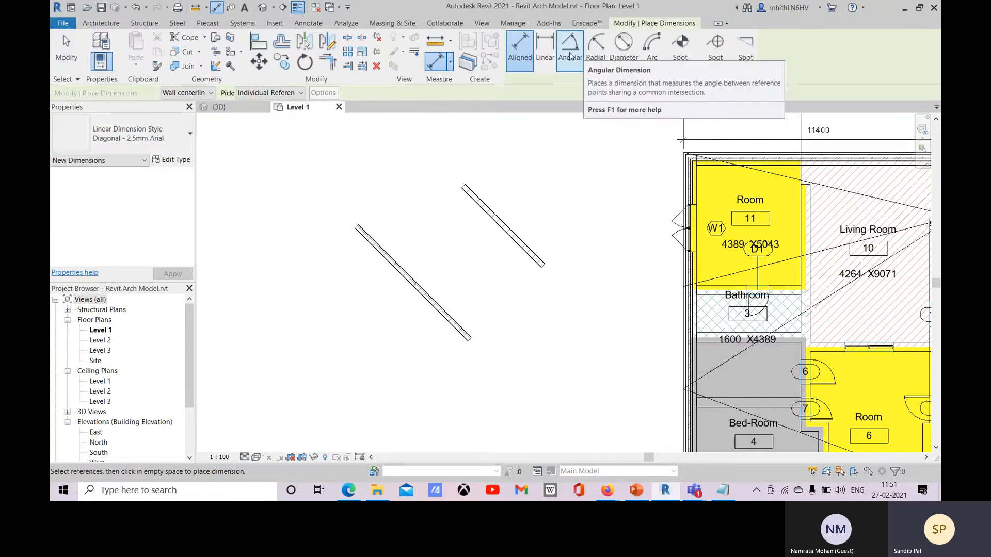
click(570, 56)
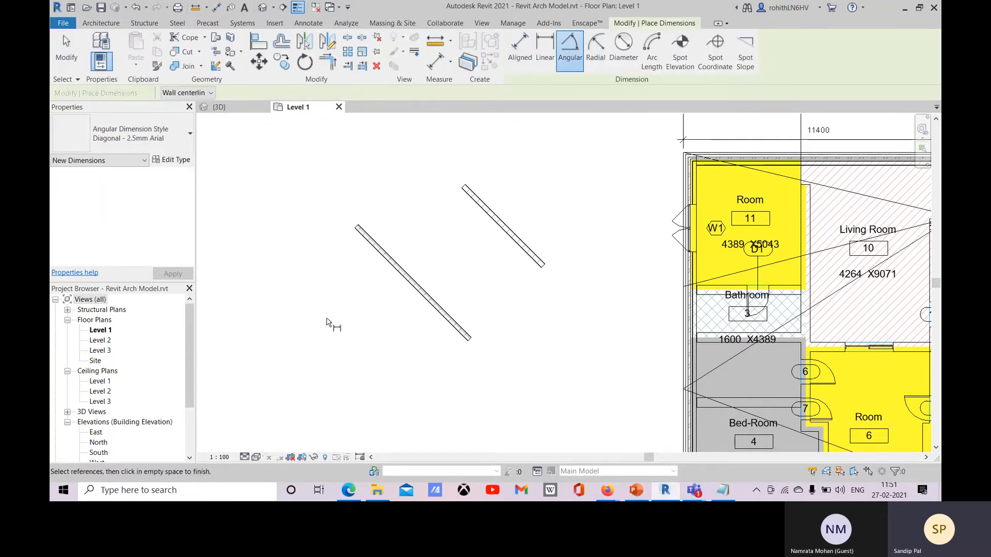
click(419, 289)
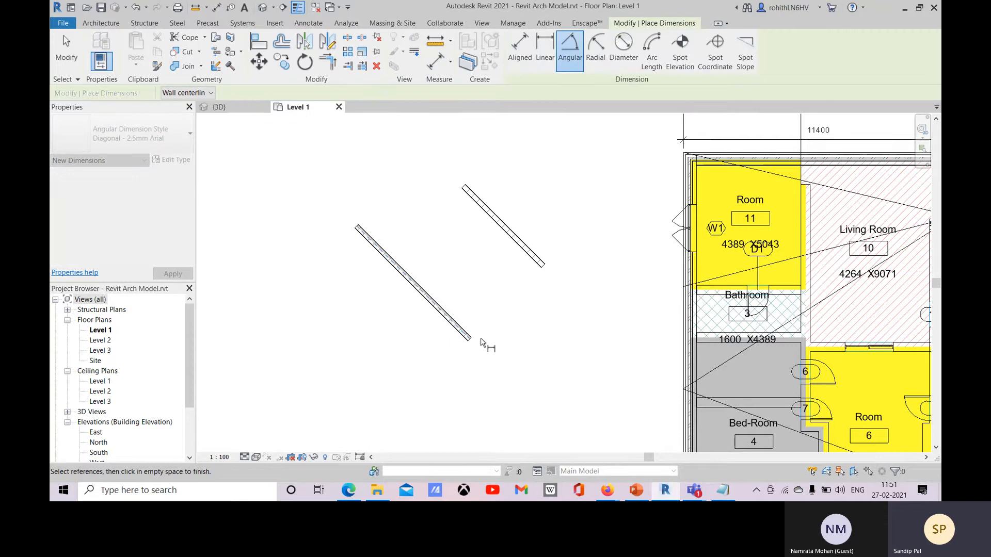
key(Escape)
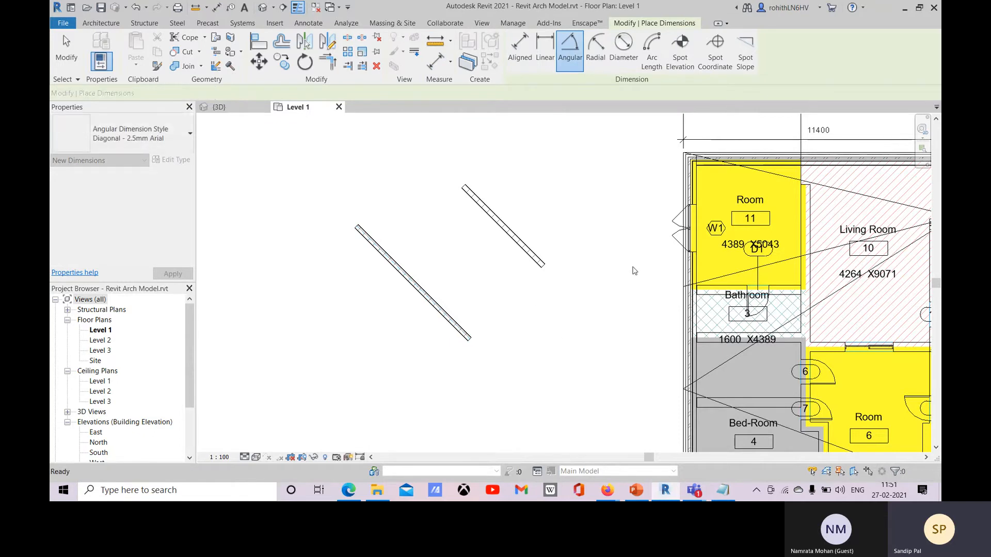
Step: Place an angular dimension outside the corner between the Living Room's east wall and the Guest Room's north wall
key(d)
key(i)
middle_drag(805, 208, 656, 192)
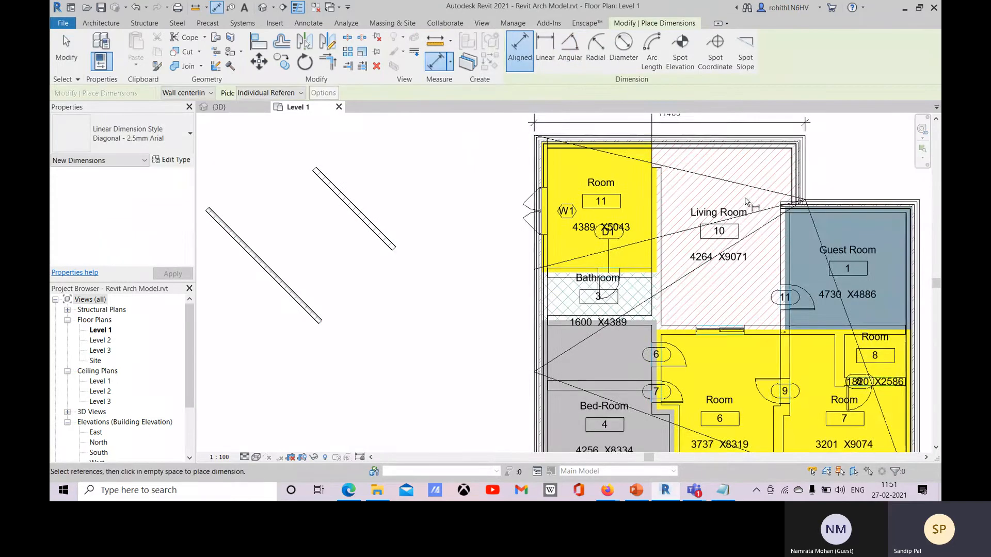
middle_drag(744, 198, 549, 186)
click(610, 156)
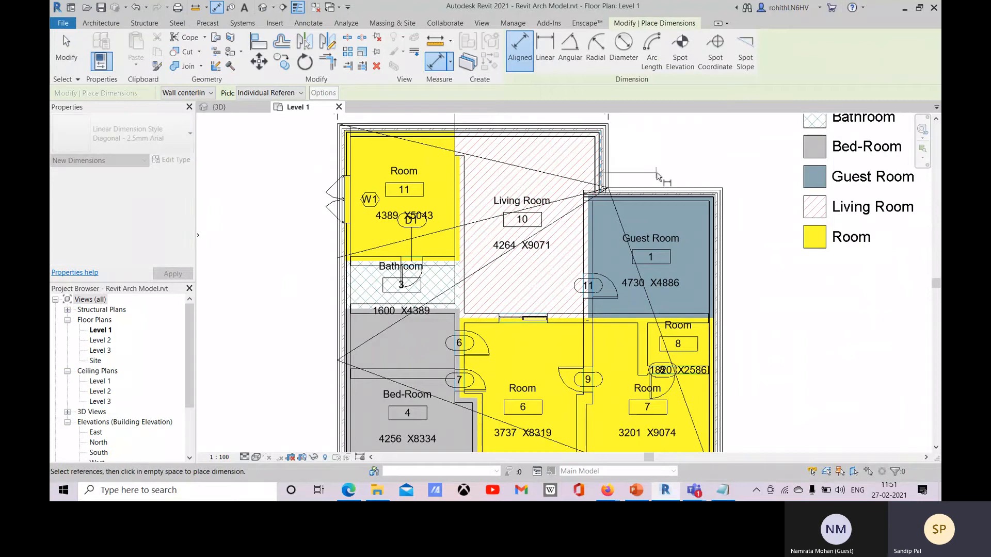
click(570, 48)
click(609, 159)
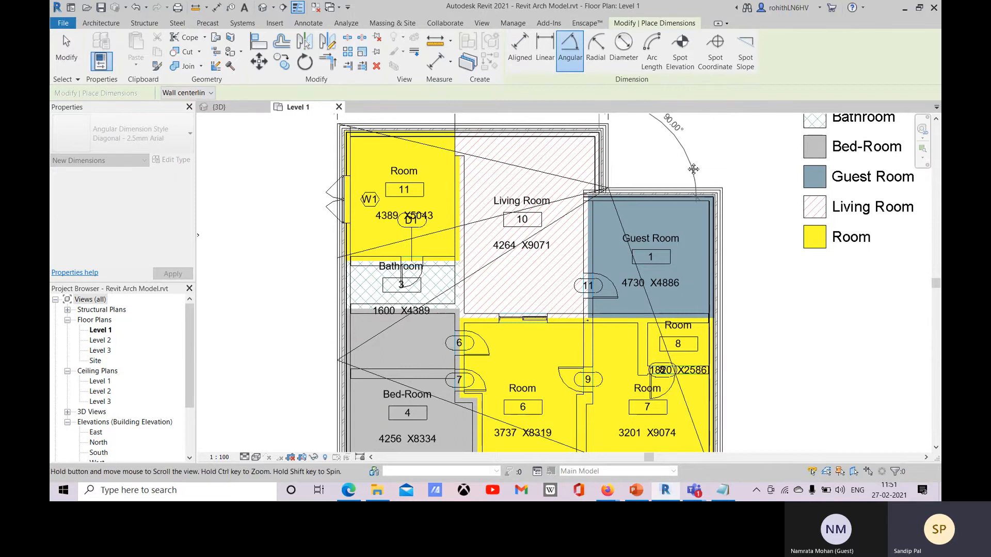
middle_drag(693, 166, 624, 223)
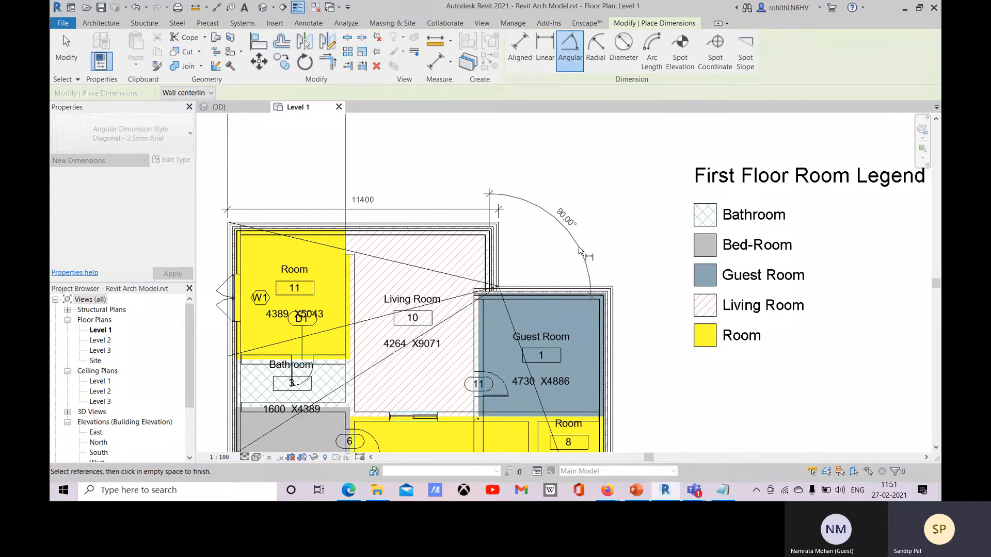
click(614, 233)
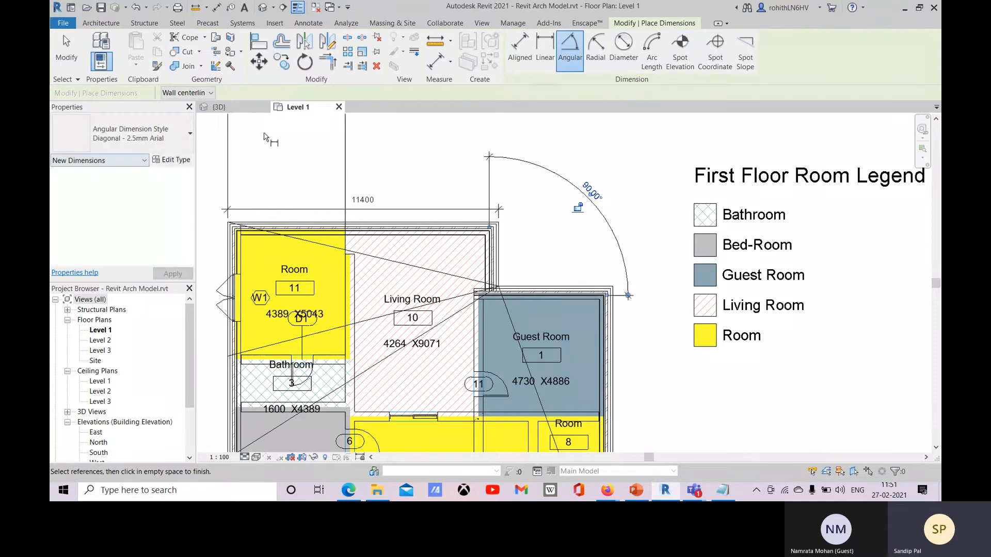
Step: Set the dimension's wall reference preference to Faces of core and inspect which lines it picks on the Guest Room walls
click(186, 93)
click(196, 133)
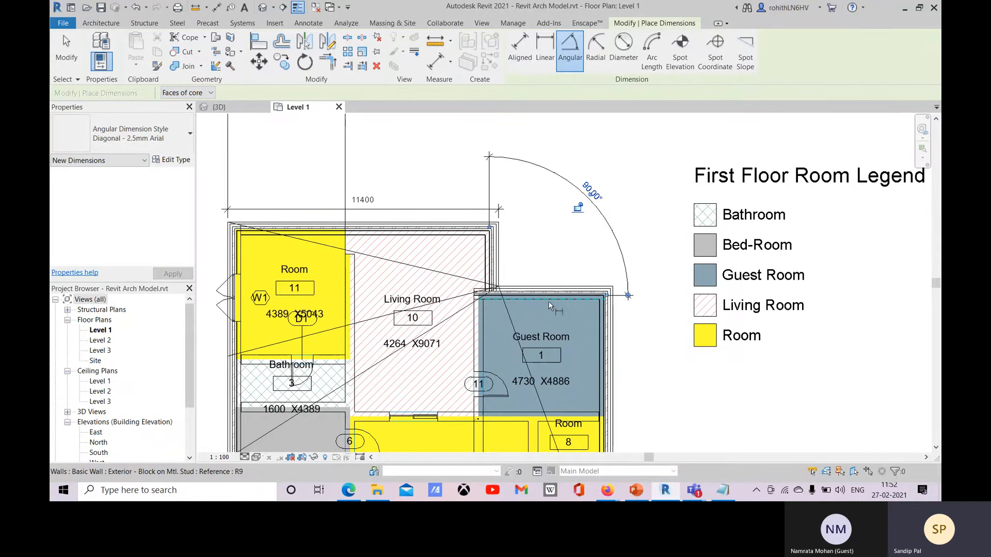
scroll(538, 298, up, 1)
scroll(538, 299, up, 2)
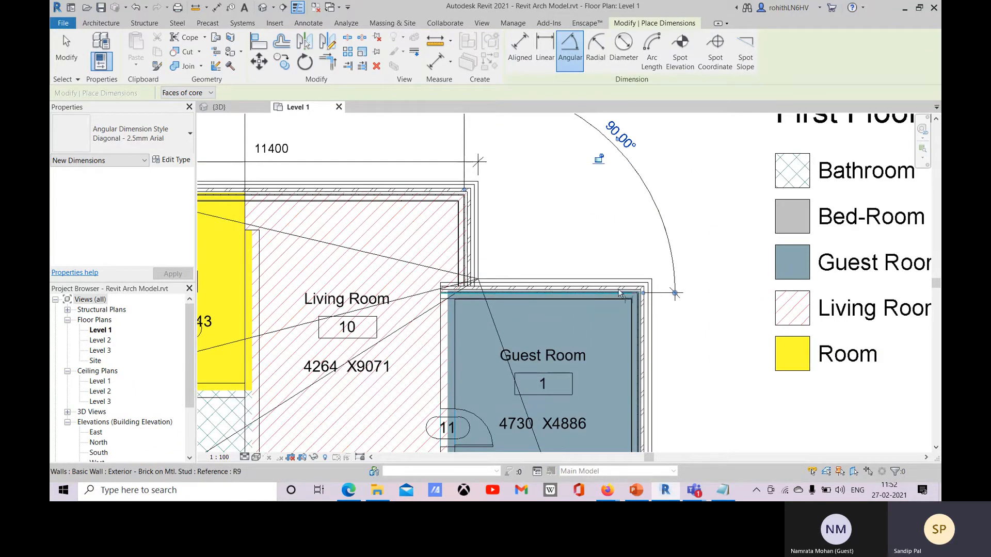
Step: Switch the wall reference preference to Wall faces and inspect the picked lines around the Living Room and Guest Room corner
click(198, 93)
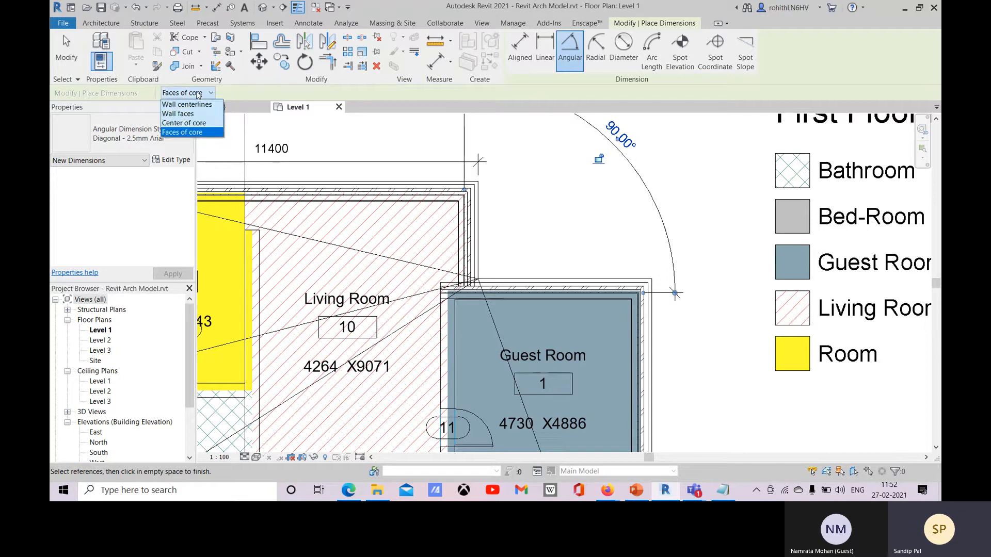
click(184, 114)
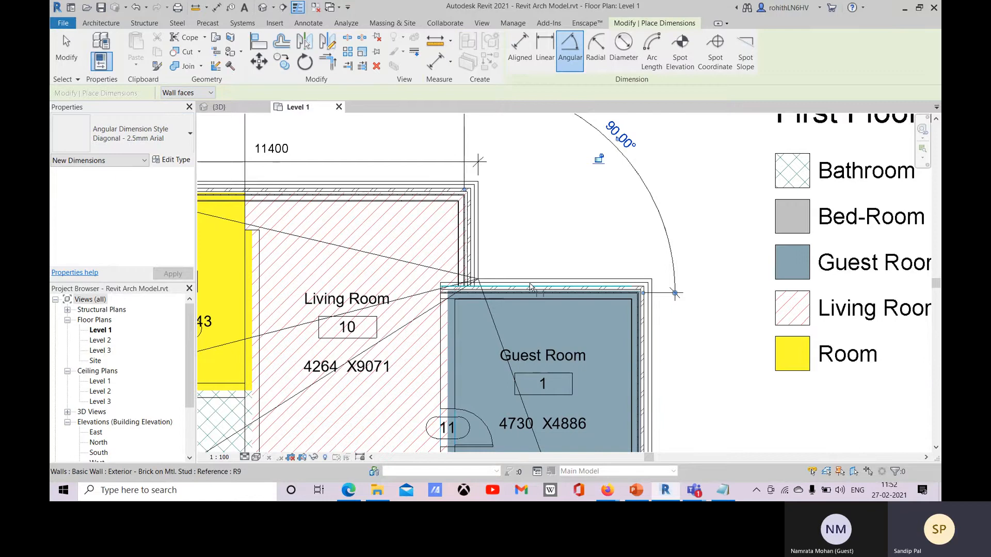
scroll(530, 287, up, 3)
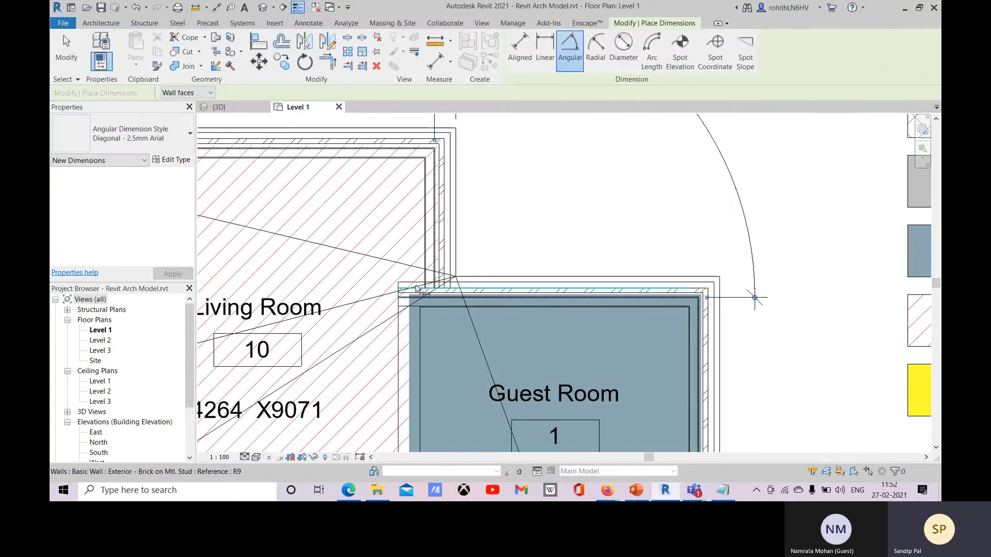
middle_drag(707, 281, 690, 226)
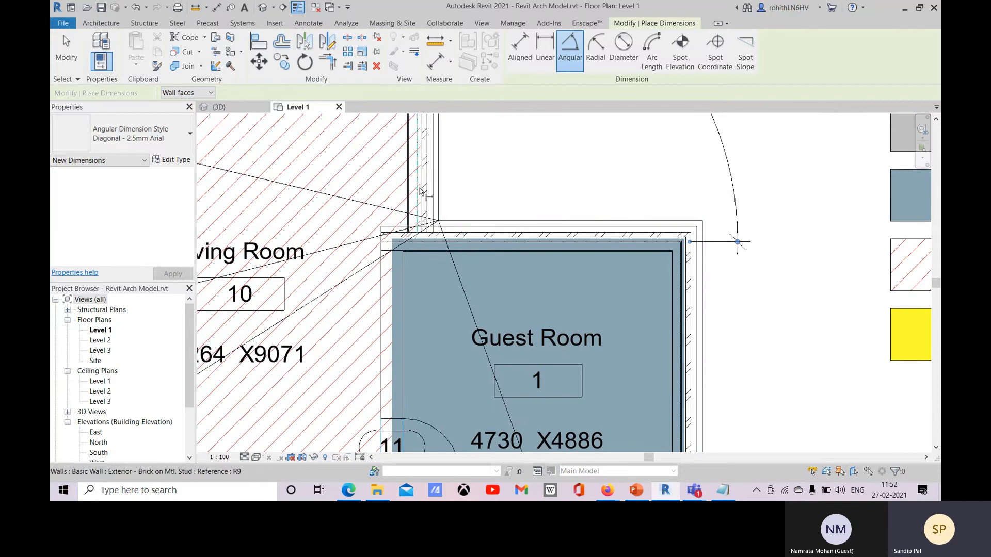
Step: Return the wall reference preference to Wall centerlines and inspect the picked centerlines on the Guest Room's walls
click(183, 93)
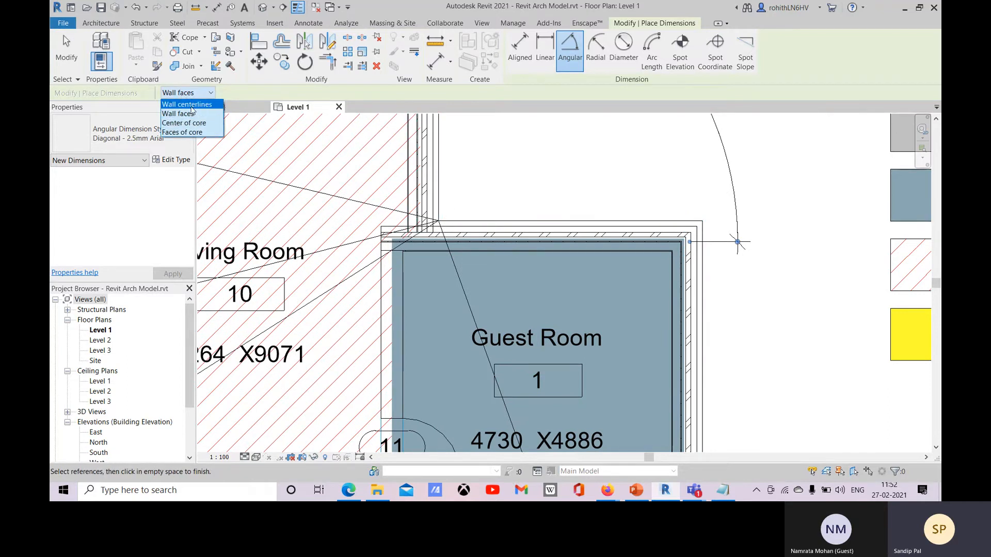
click(191, 105)
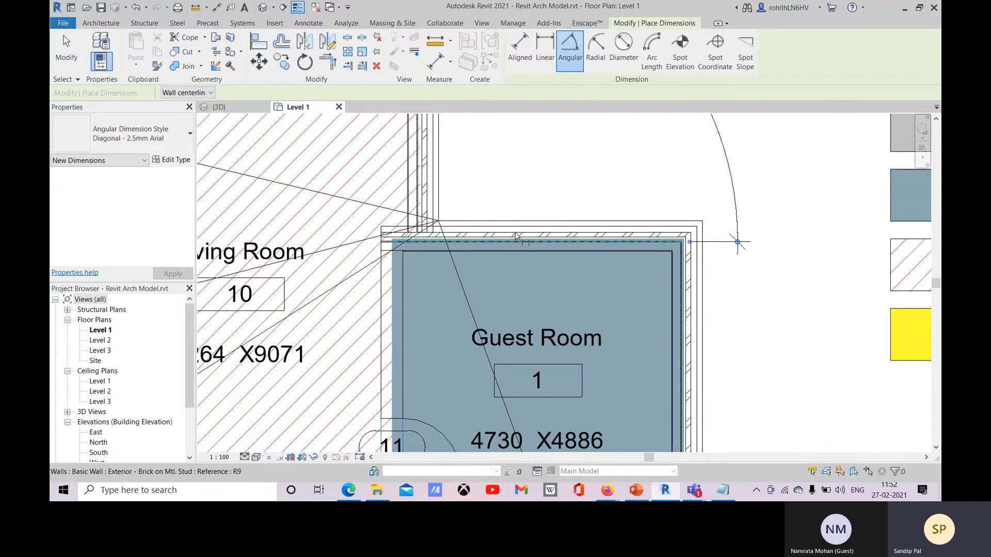
scroll(515, 237, up, 1)
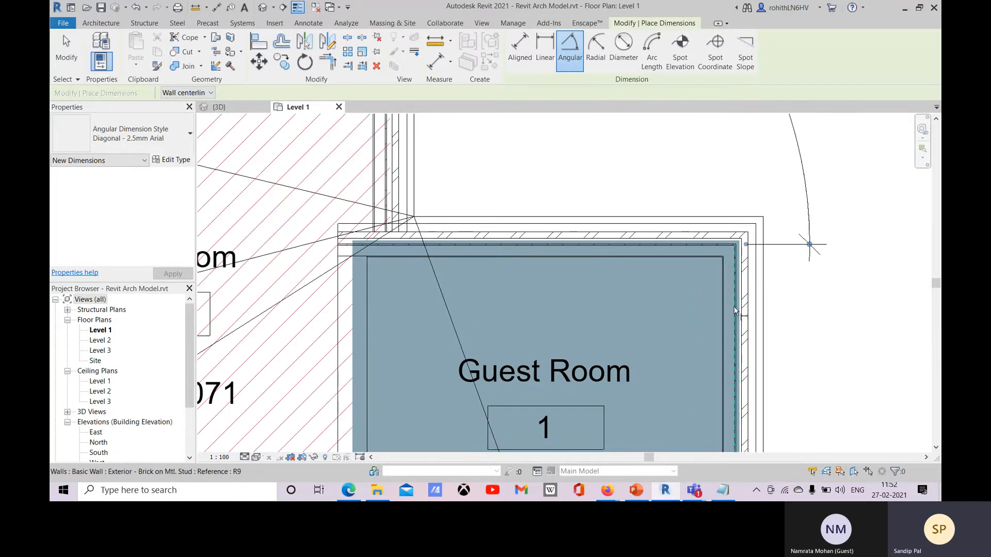
middle_drag(757, 301, 731, 256)
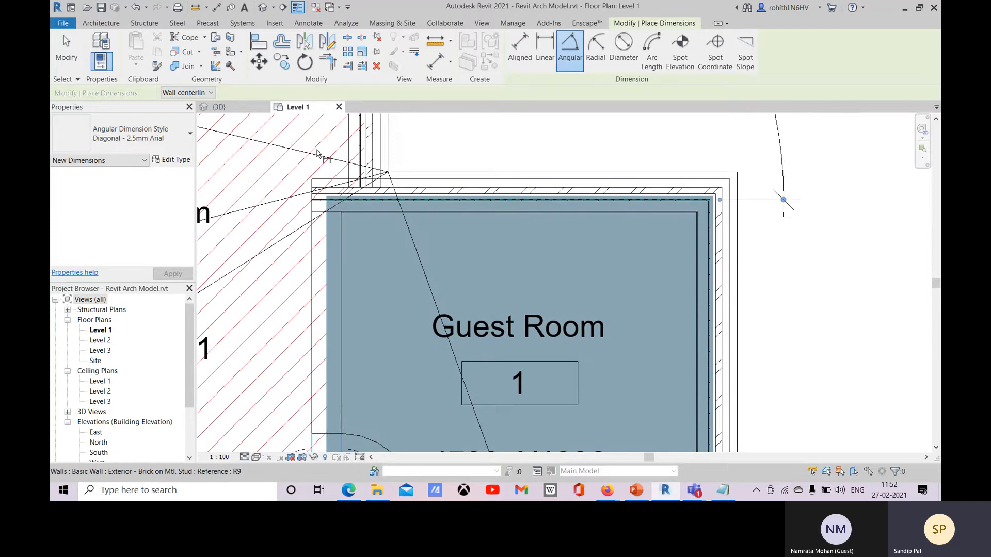
Step: End the angular dimensioning and draw a circular Interior - Blockwork 190 wall of about 2000 mm radius in the empty area east of the plan
middle_drag(414, 131, 428, 161)
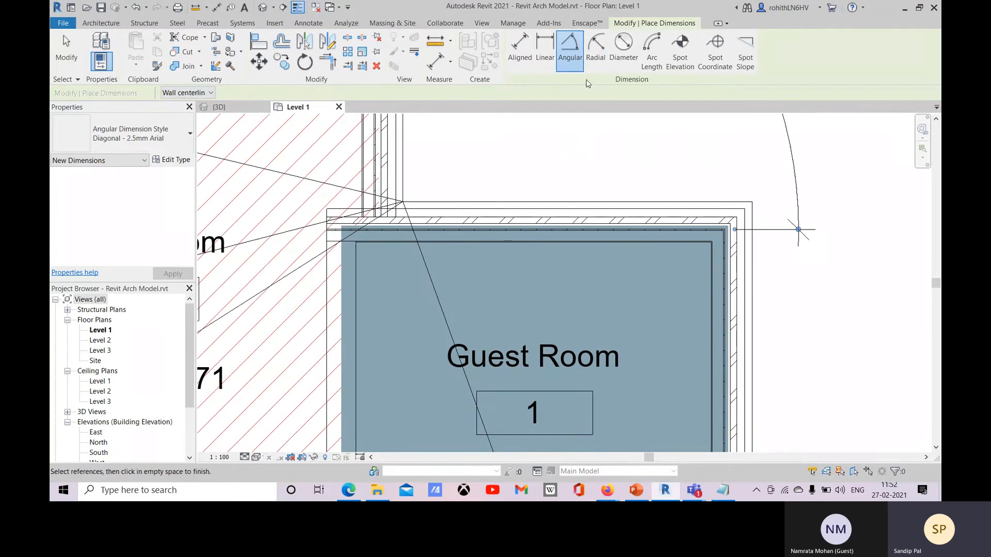
scroll(605, 171, down, 8)
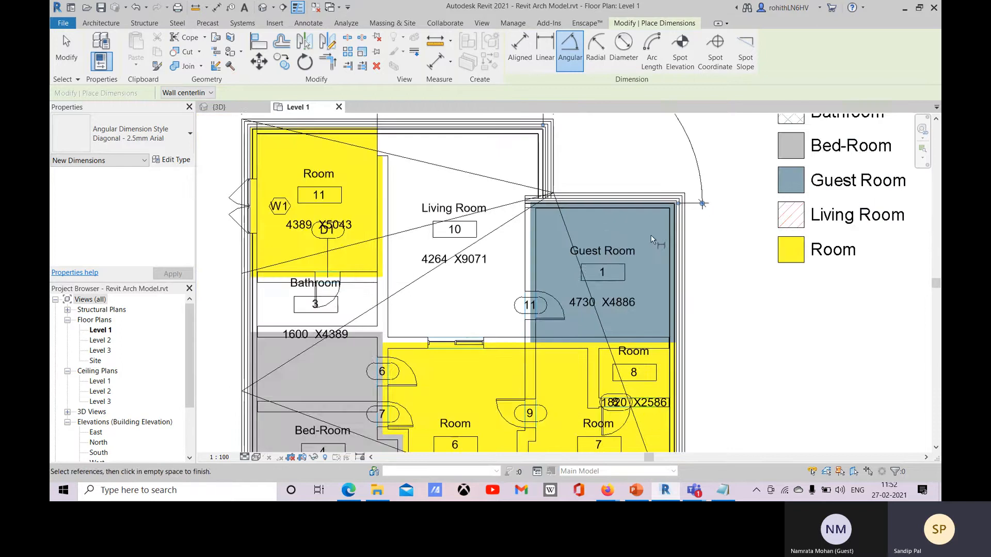
scroll(537, 343, up, 2)
key(Escape)
key(Escape)
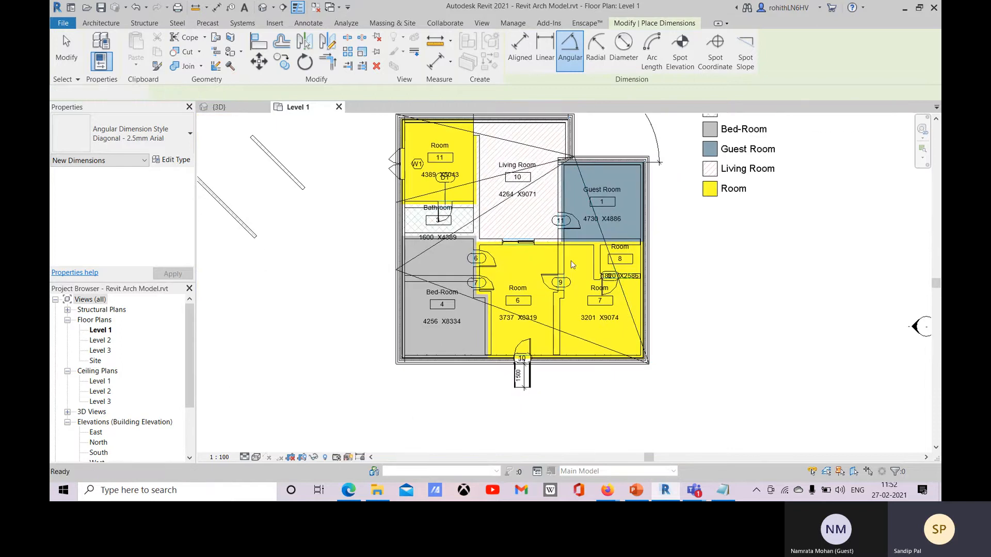
click(104, 69)
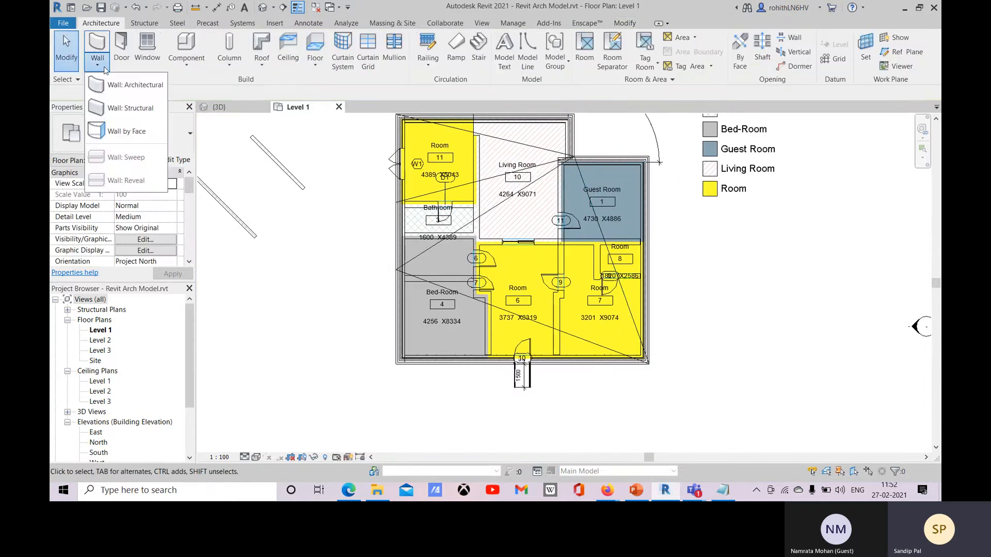
click(136, 85)
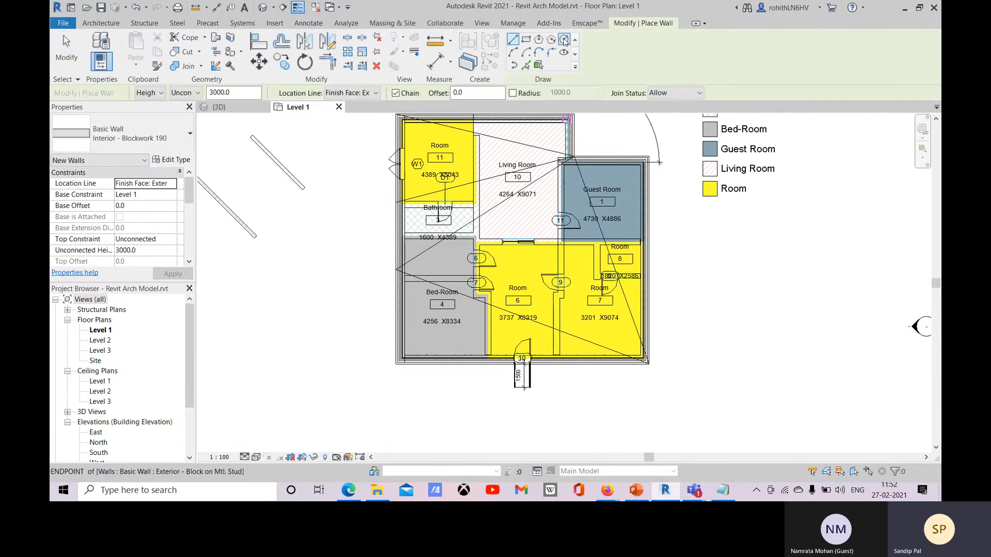
click(564, 40)
scroll(690, 283, down, 3)
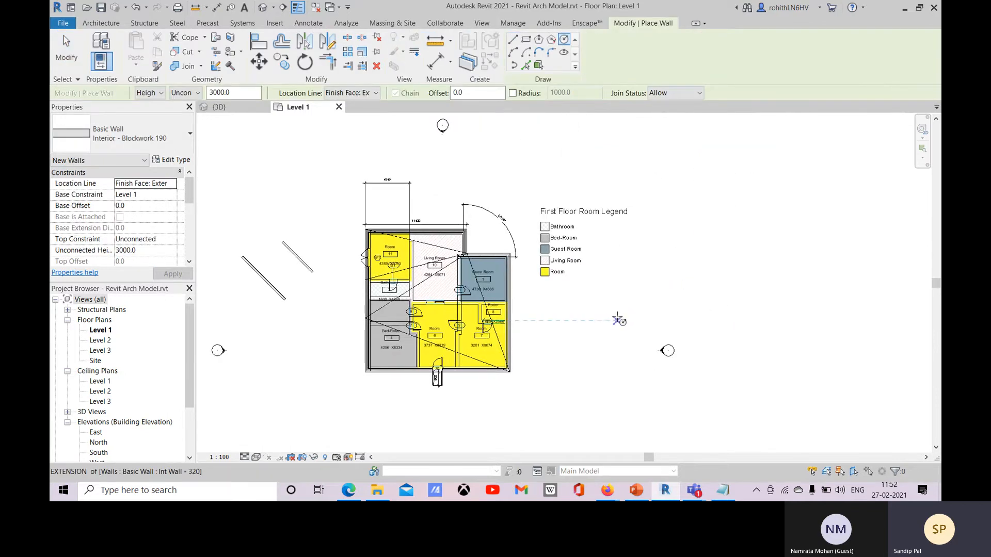
click(581, 330)
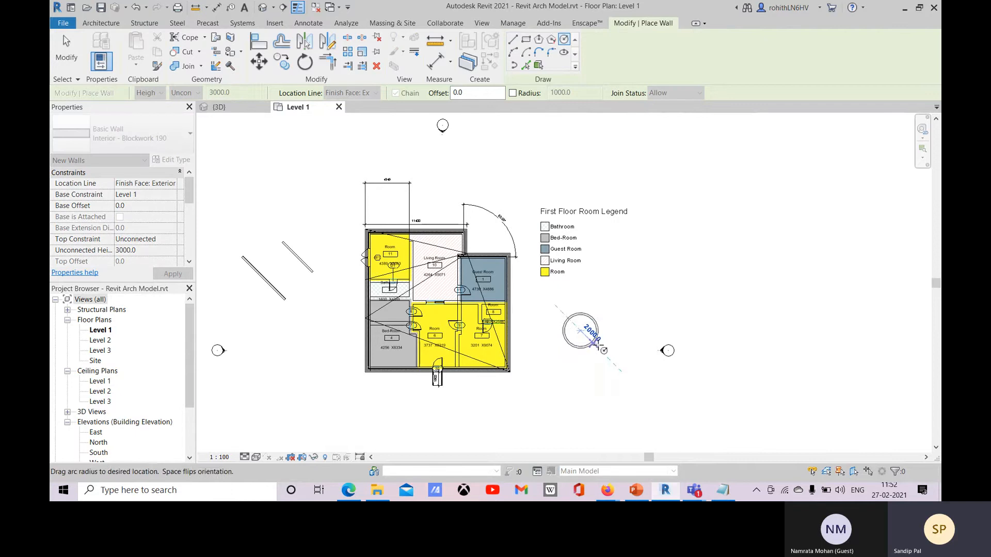
click(595, 343)
scroll(622, 338, up, 2)
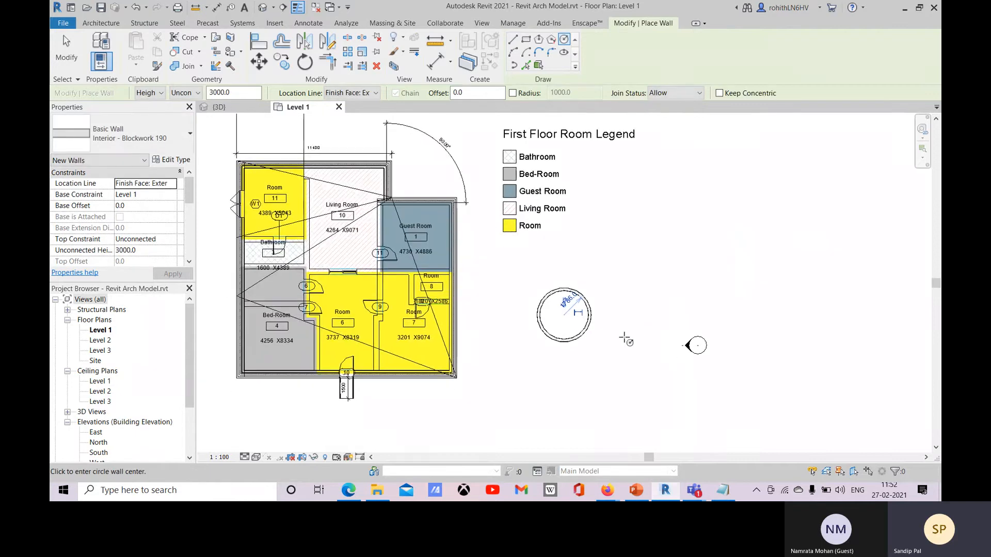
scroll(623, 340, up, 2)
key(Escape)
key(Escape)
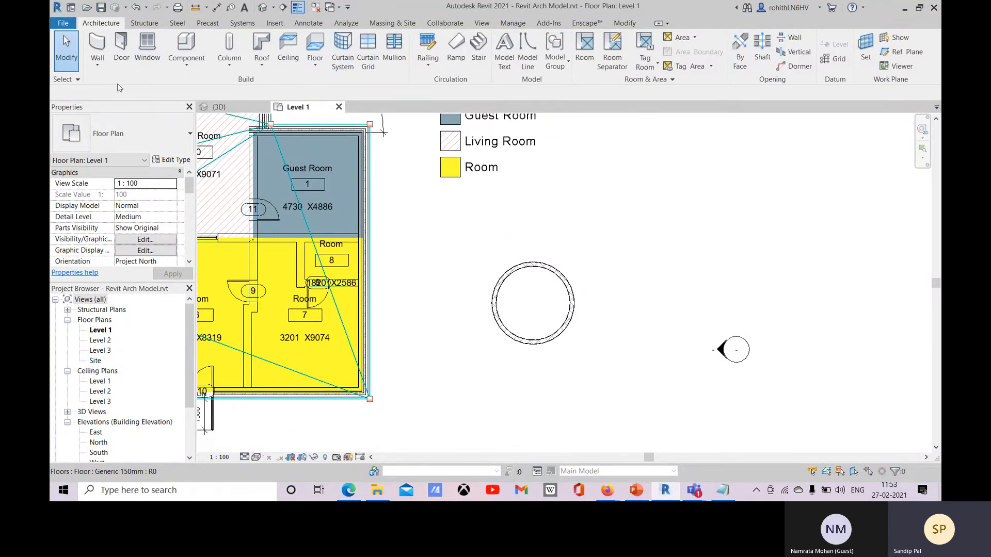
Step: Set up a new architectural wall as Curtain Wall Storefront drawn as a start-end-radius arc, and check the type's Automatically Embed setting
click(98, 65)
click(109, 84)
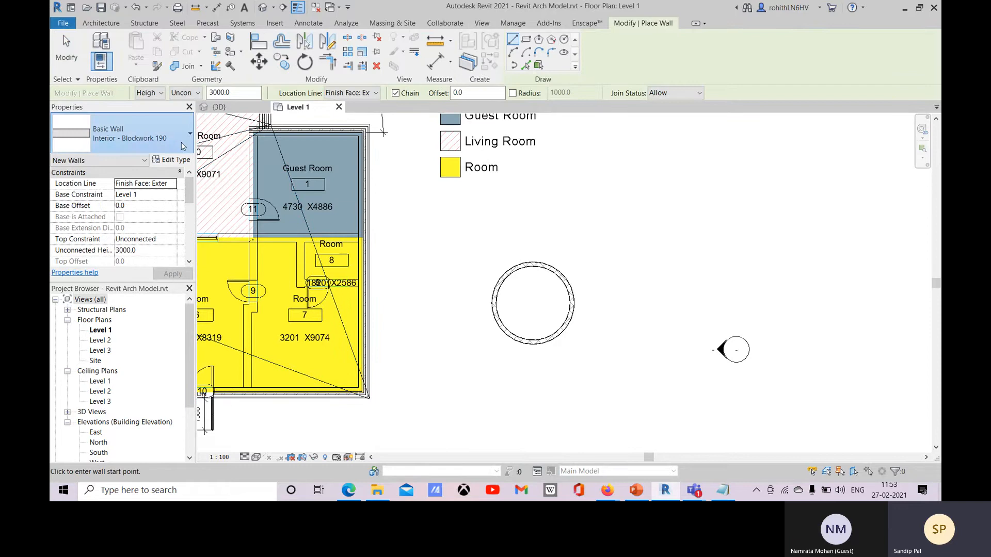
click(155, 135)
click(108, 313)
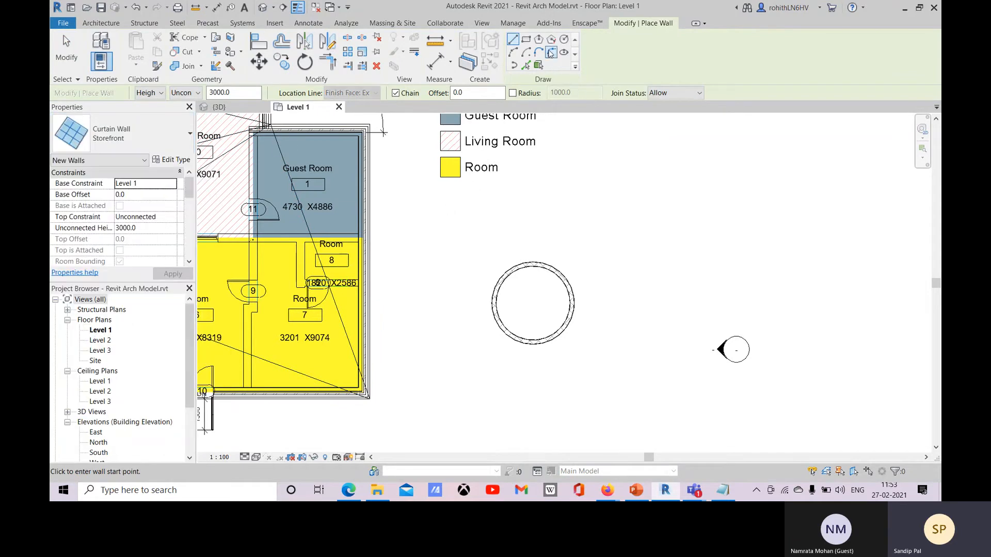
click(514, 53)
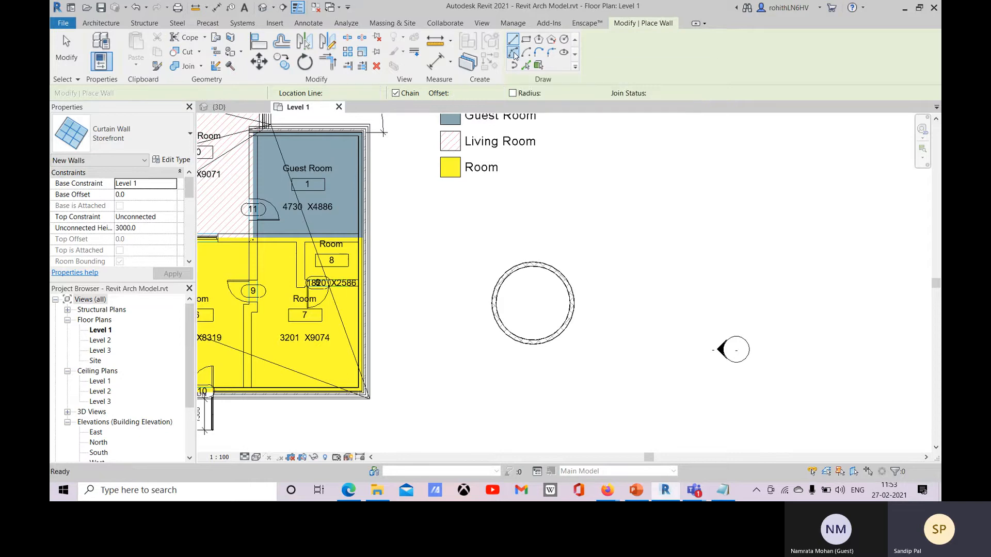
scroll(509, 343, up, 3)
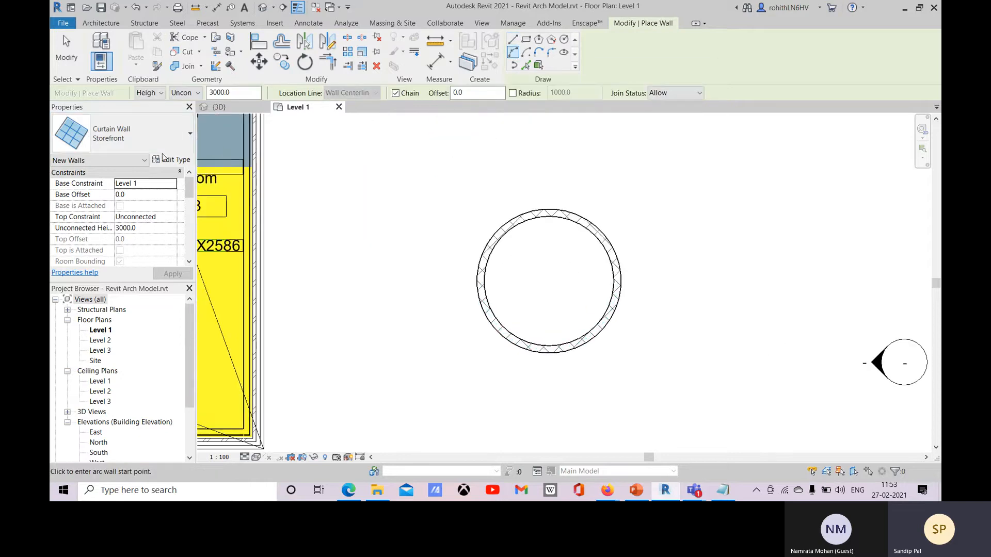
click(173, 161)
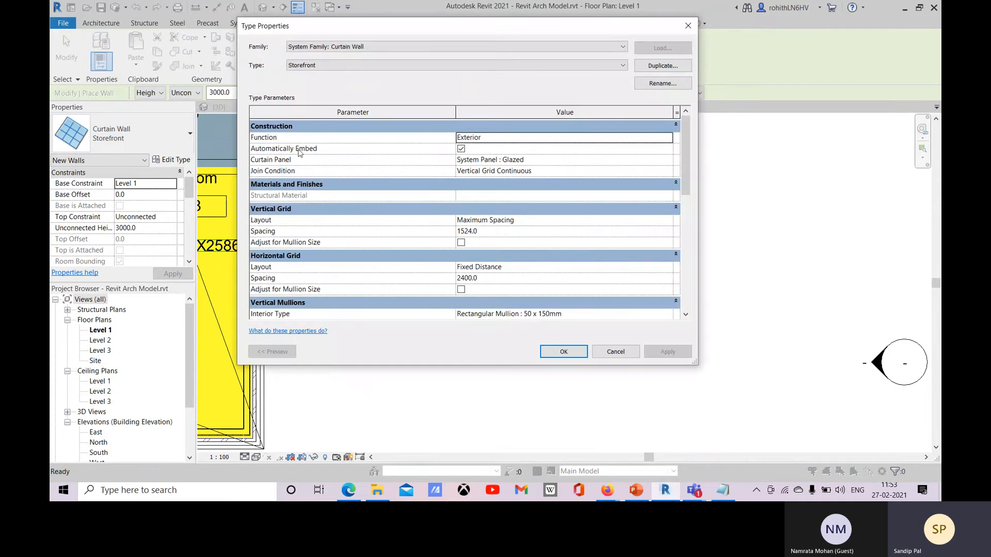
click(577, 354)
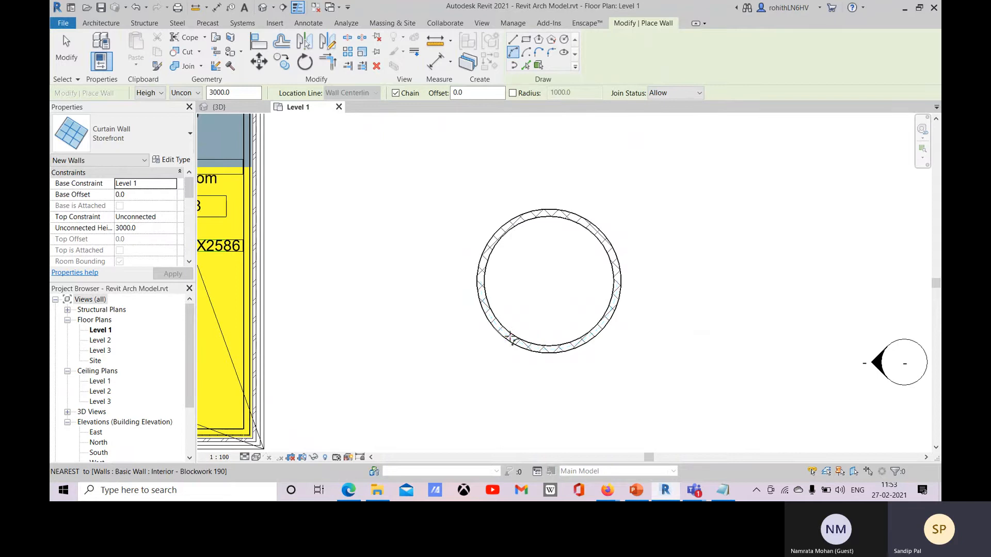
Step: Embed a Storefront curtain wall arc of about 1893 mm radius and 103° in the southern part of the circular wall
click(510, 337)
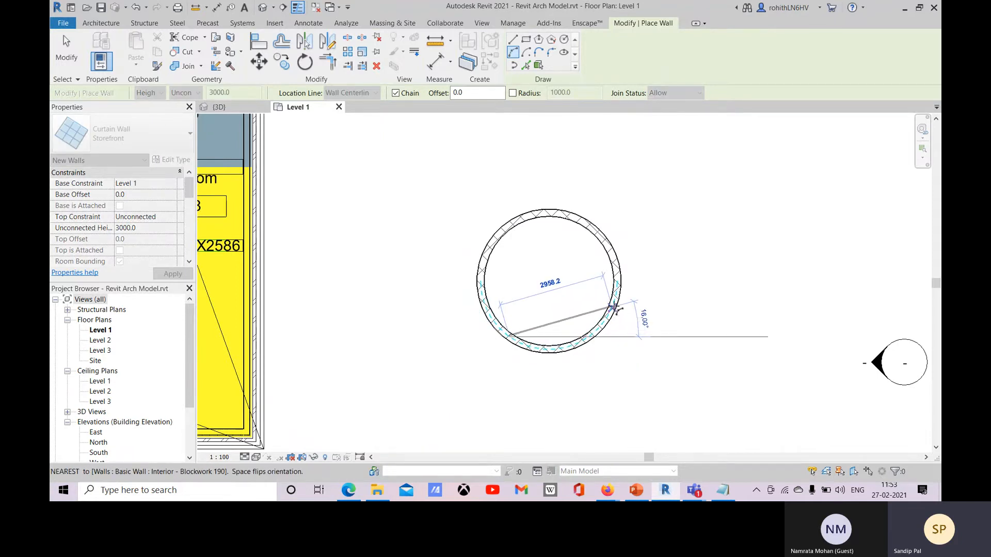
click(614, 308)
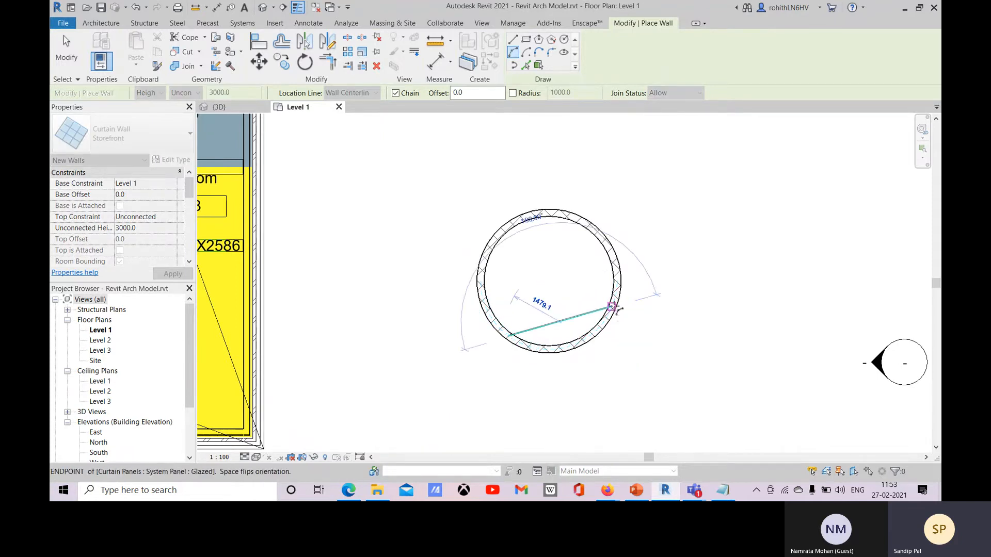
click(570, 346)
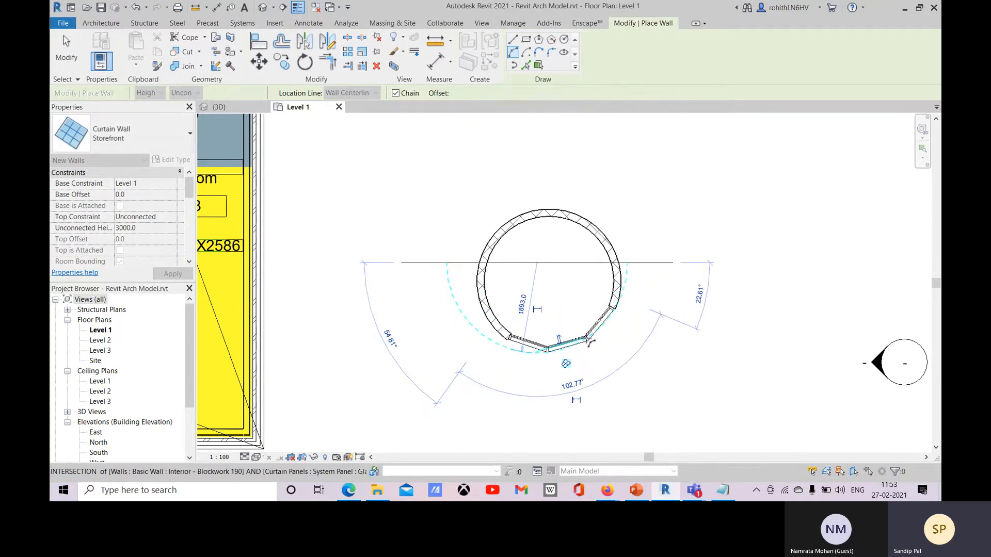
scroll(574, 358, up, 2)
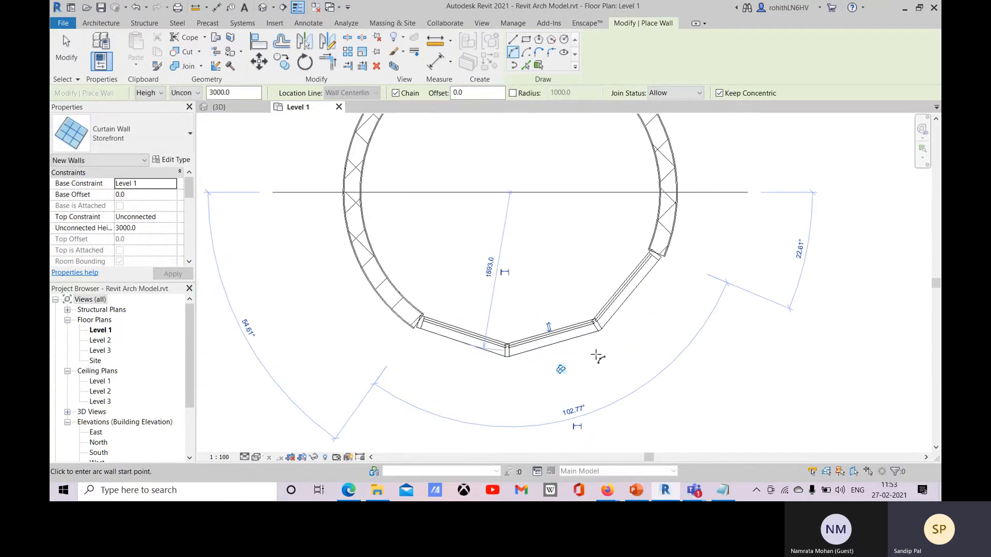
key(Escape)
key(Escape)
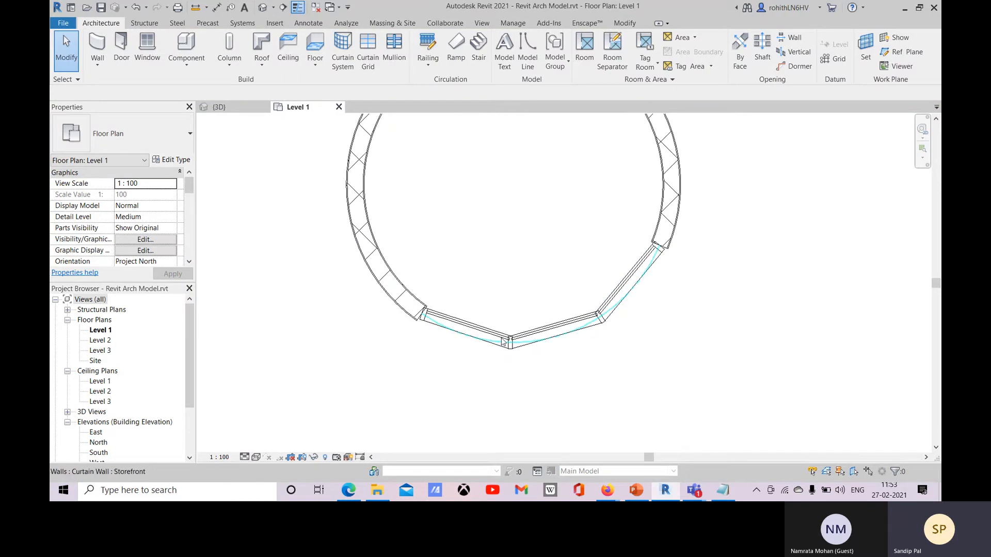
Step: Set both the vertical and horizontal grid layouts of the curved curtain wall's Storefront type to Fixed Number
click(508, 344)
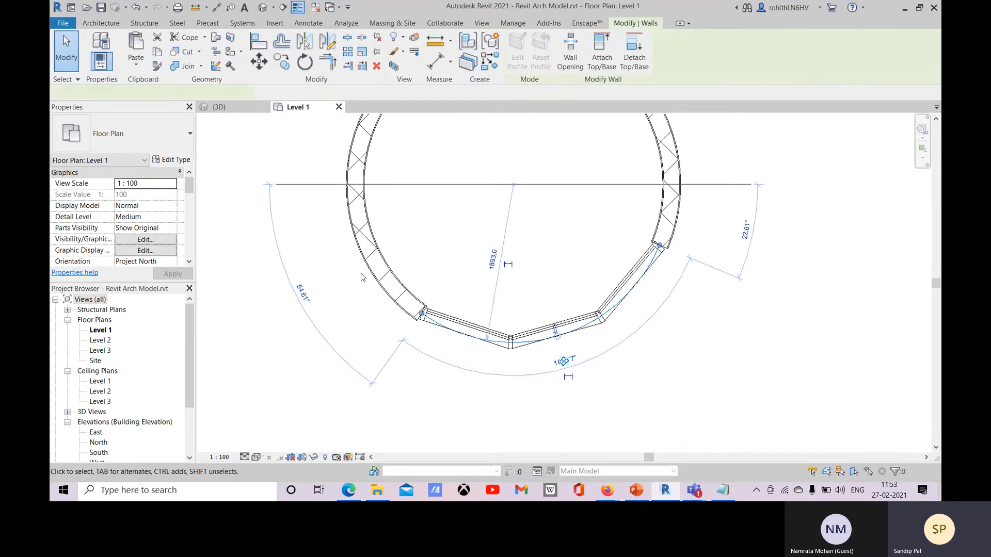
click(509, 338)
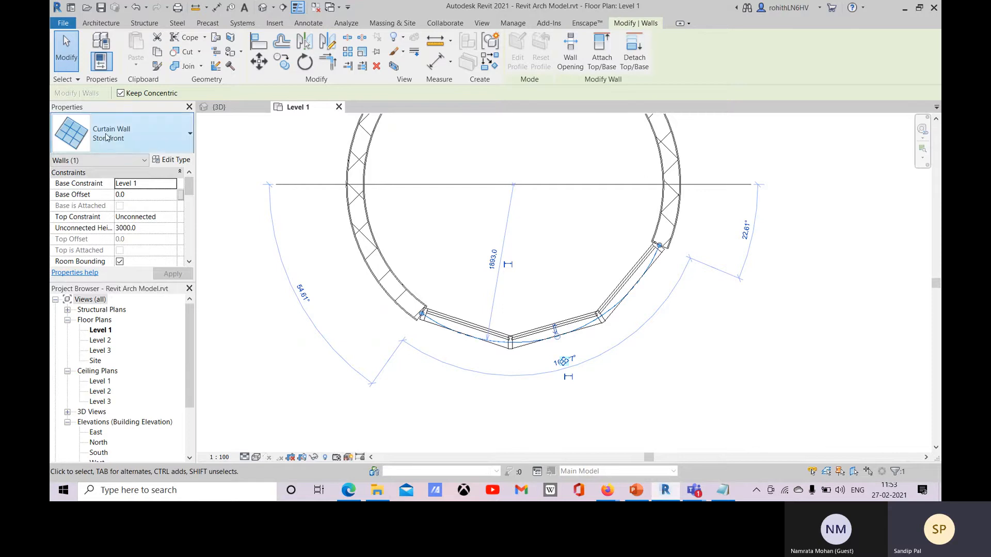
click(169, 161)
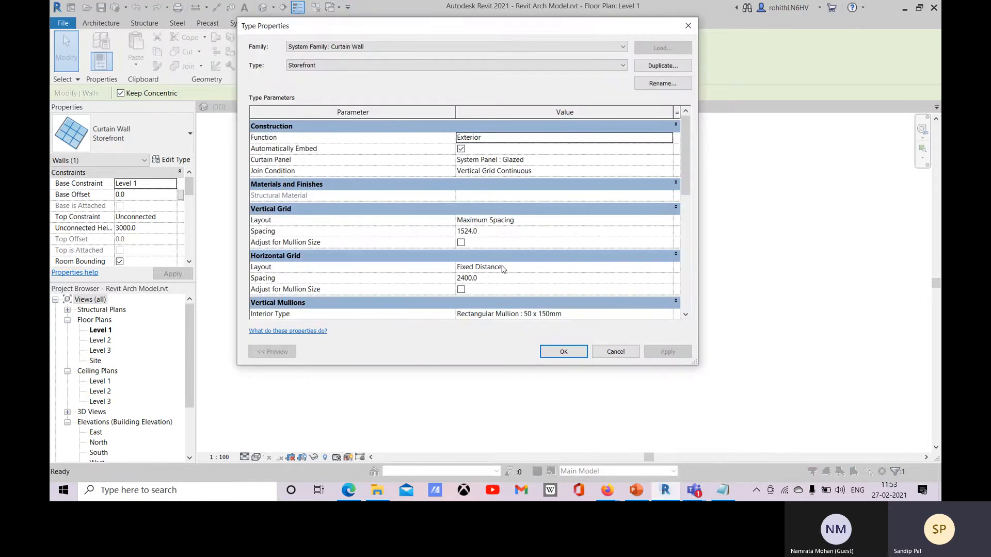
scroll(503, 268, down, 2)
scroll(492, 229, up, 2)
click(664, 219)
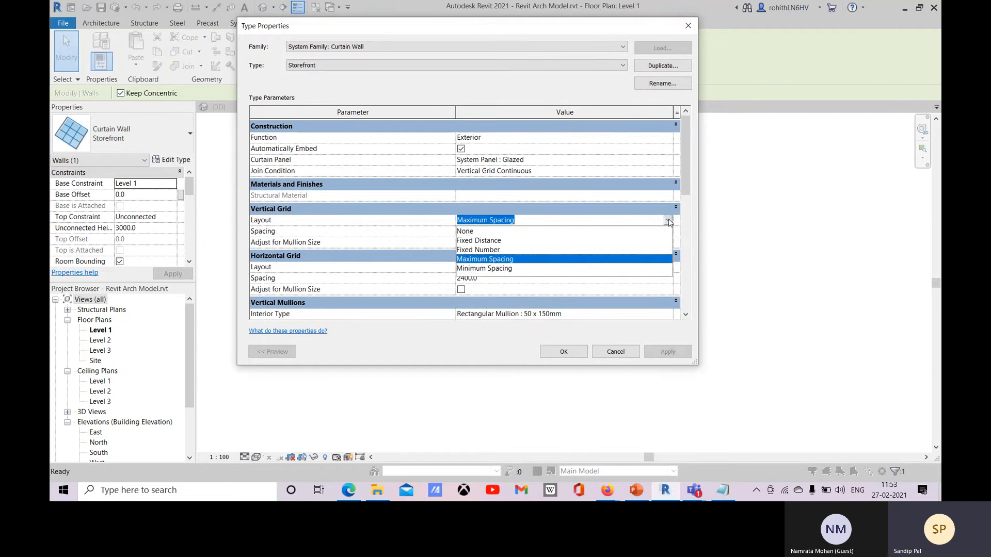
click(477, 250)
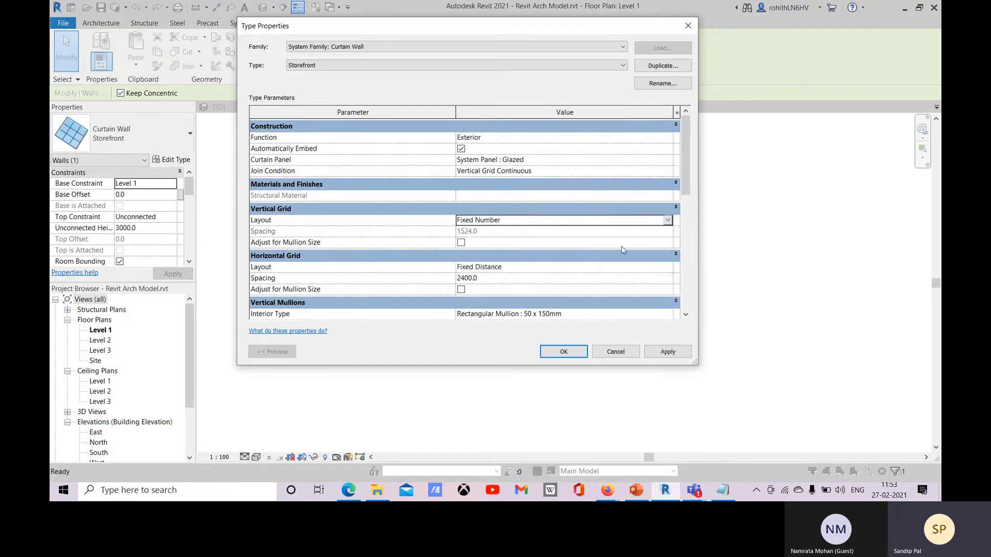
click(669, 268)
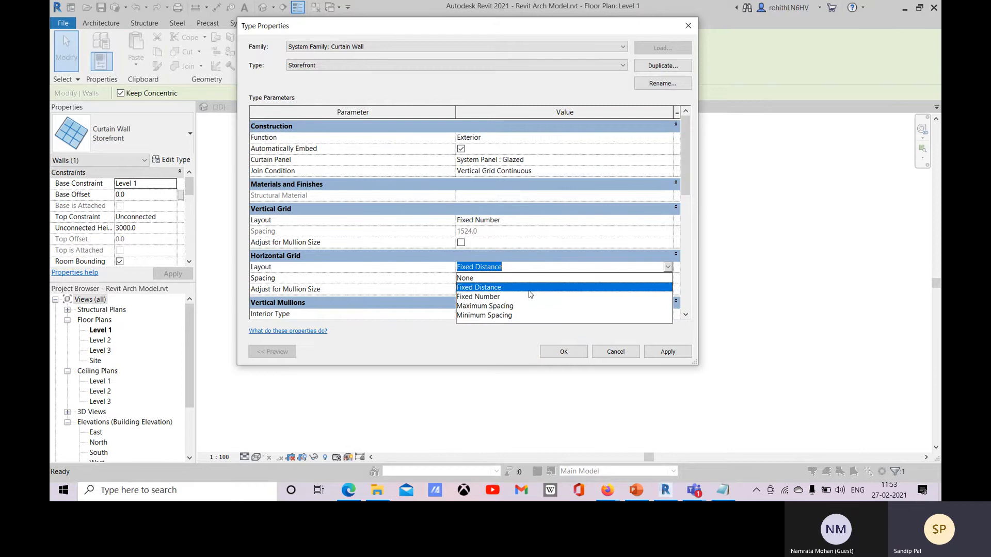
click(470, 298)
click(665, 351)
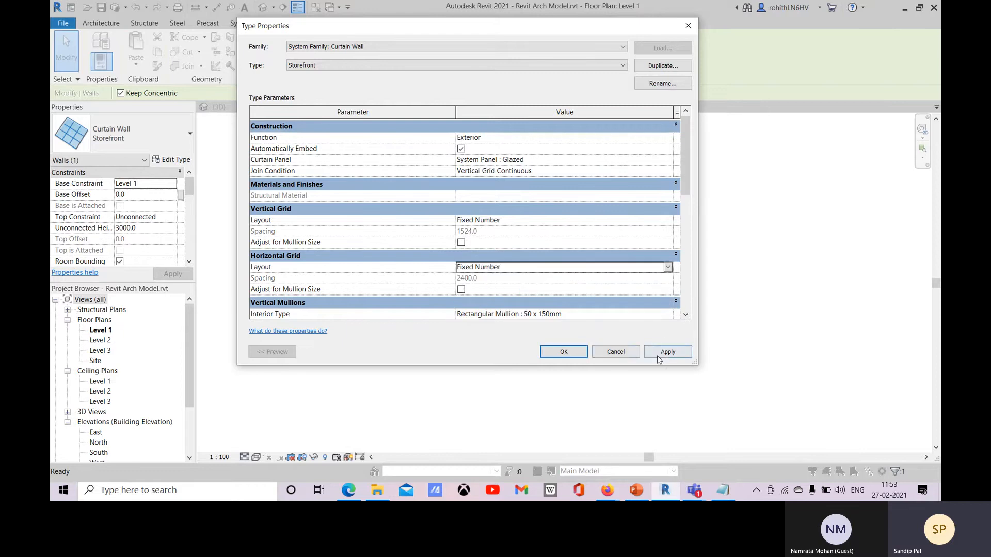
click(563, 352)
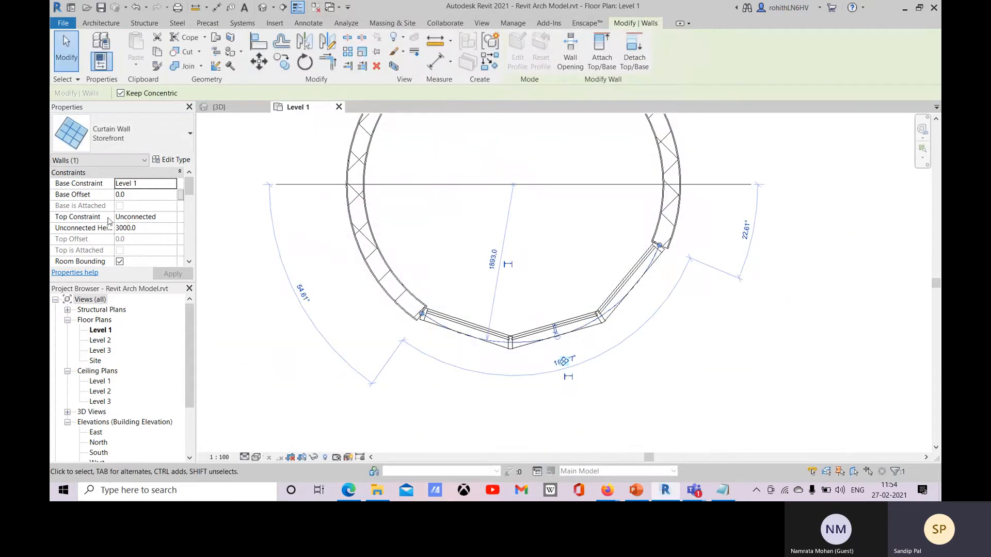
Step: Set the curved curtain wall's vertical grid number to 4, and raise it to 6
scroll(109, 220, down, 1)
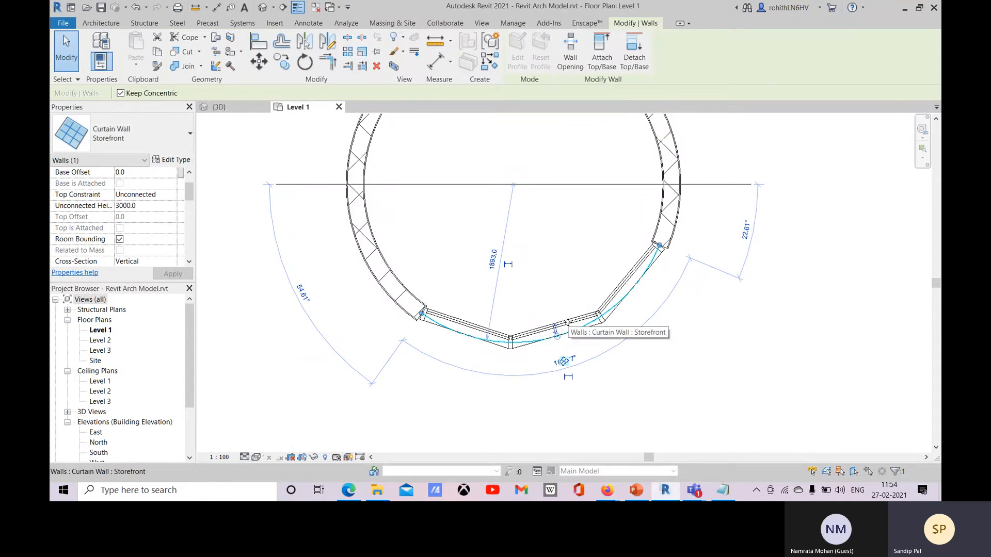
scroll(104, 226, down, 3)
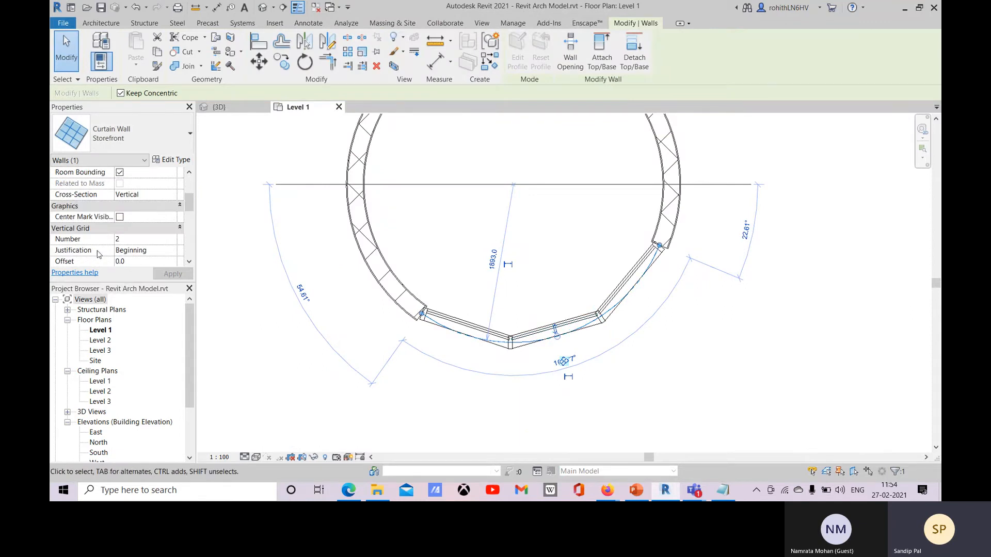
click(148, 241)
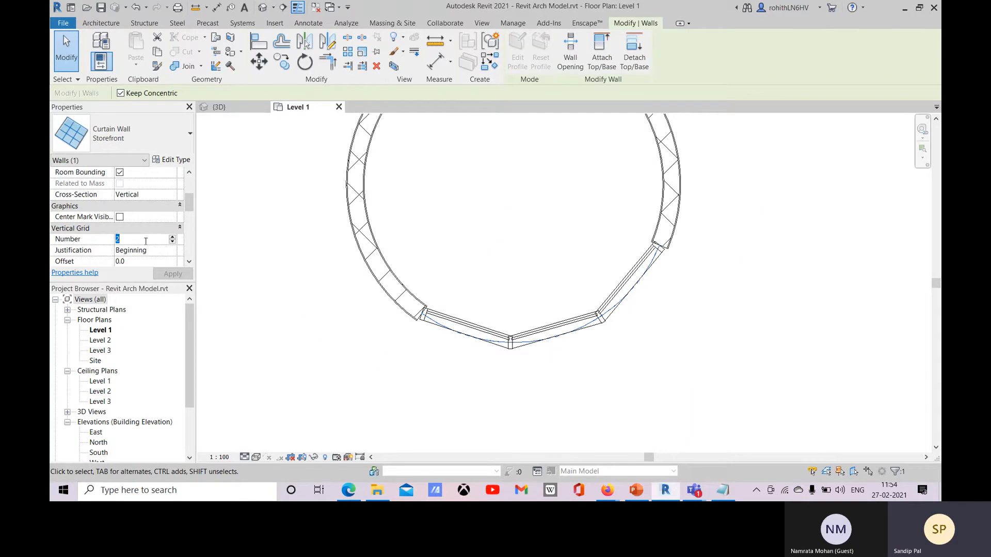
text(4)
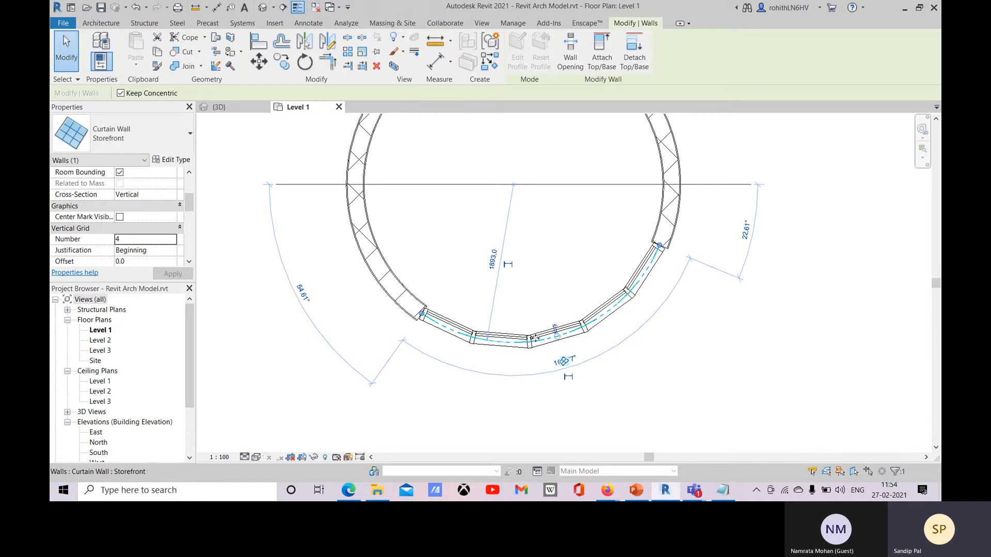
click(118, 240)
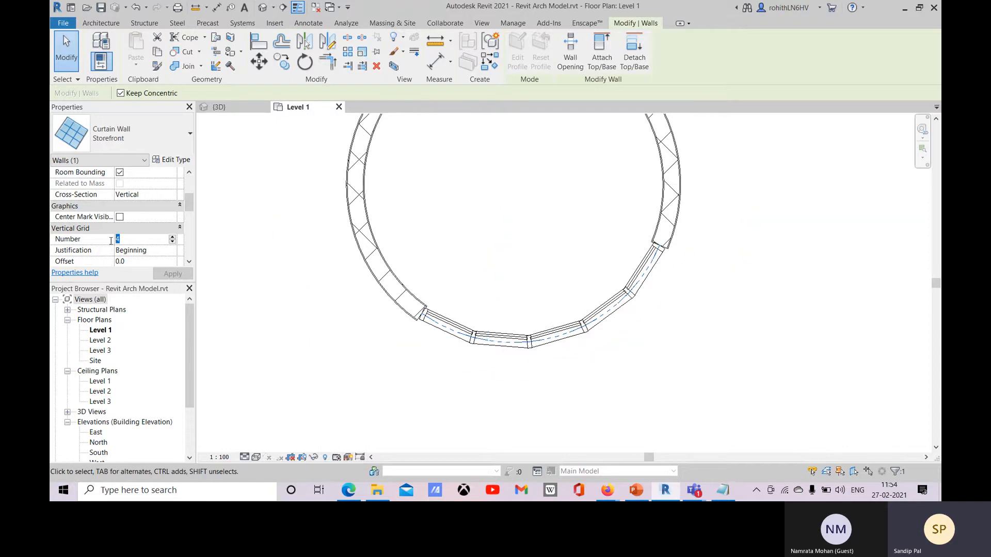
text(6)
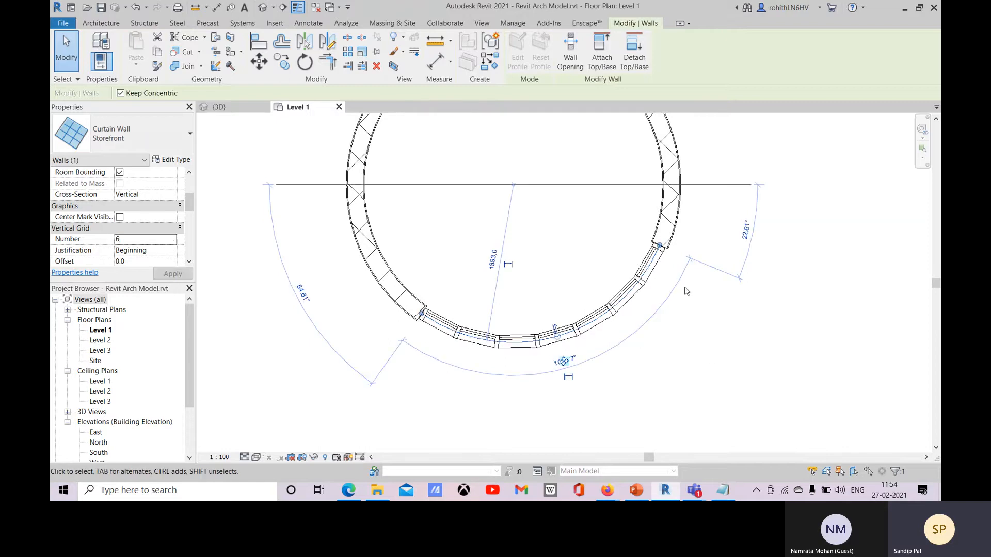
scroll(135, 266, down, 3)
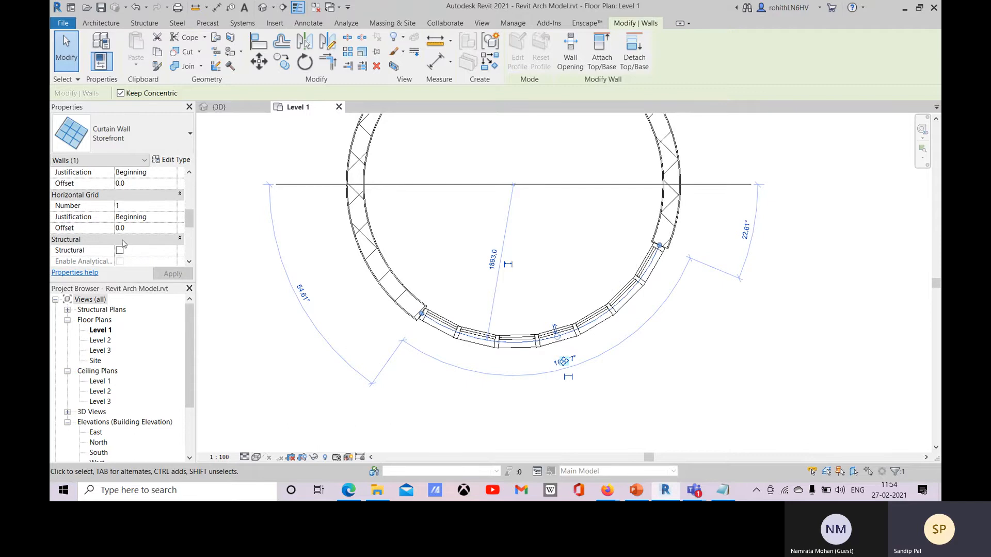
Step: Set the curved curtain wall's horizontal grid number to 3 and clear the wall selection
click(143, 228)
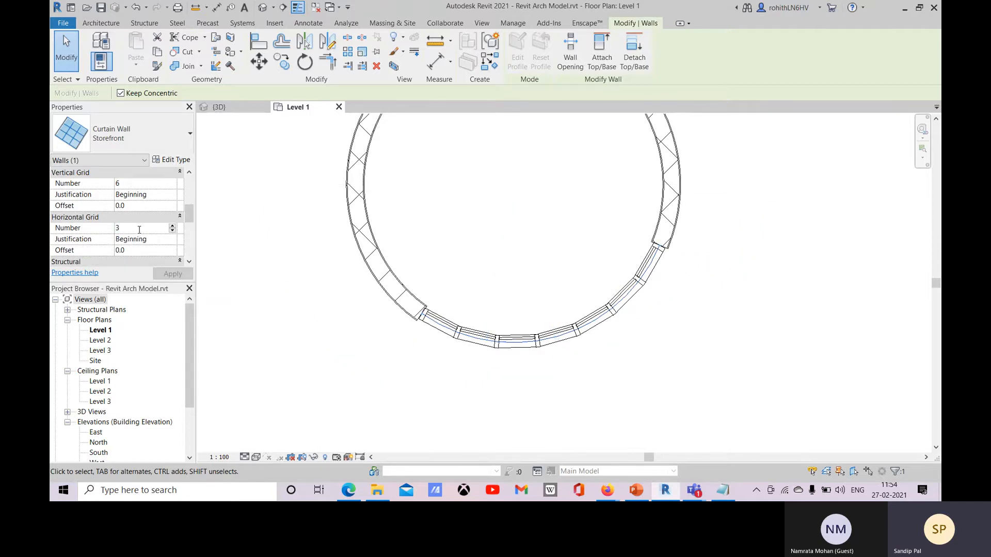
middle_drag(568, 378, 562, 384)
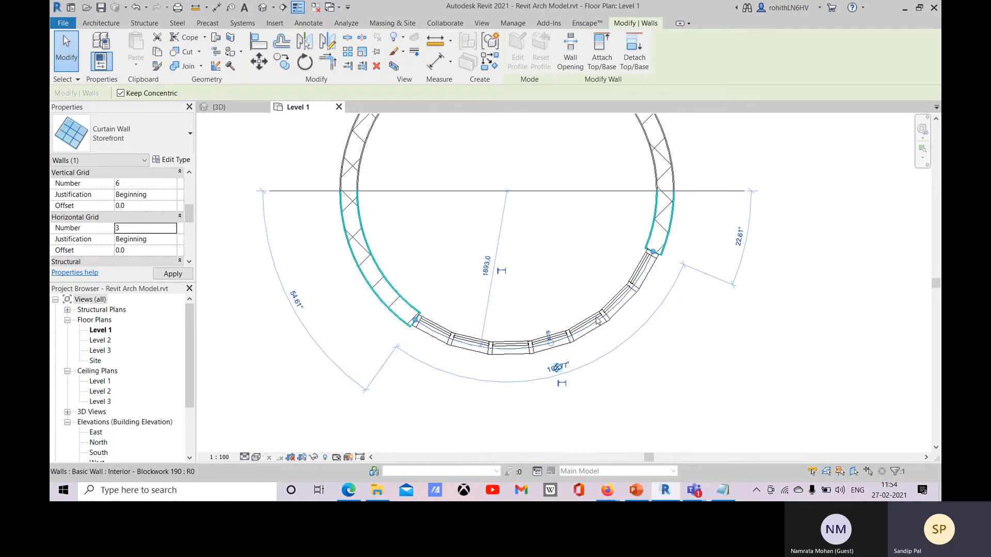
click(733, 303)
Step: Place a radial dimension on the northern arc of the circular wall, with its text inside the circle
middle_drag(507, 284, 522, 341)
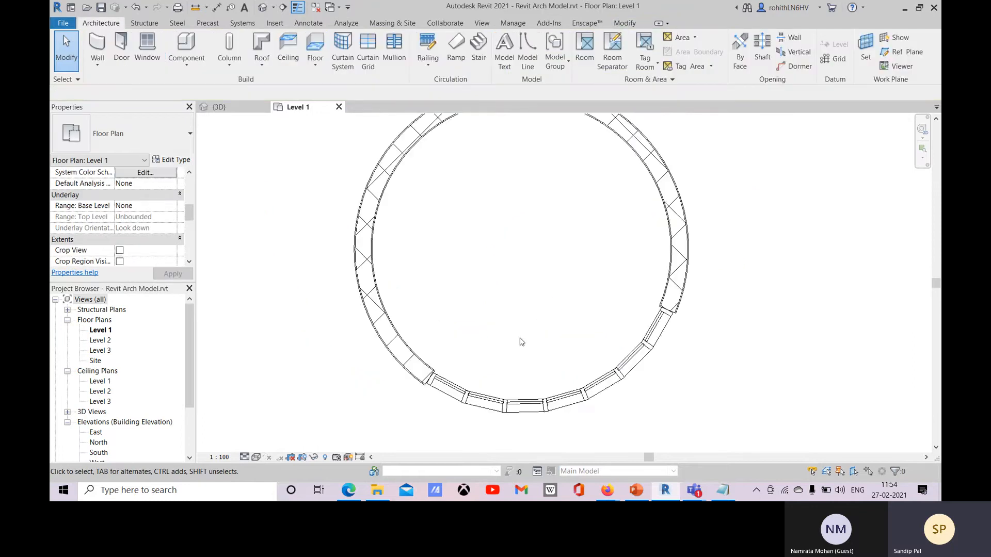
key(d)
key(i)
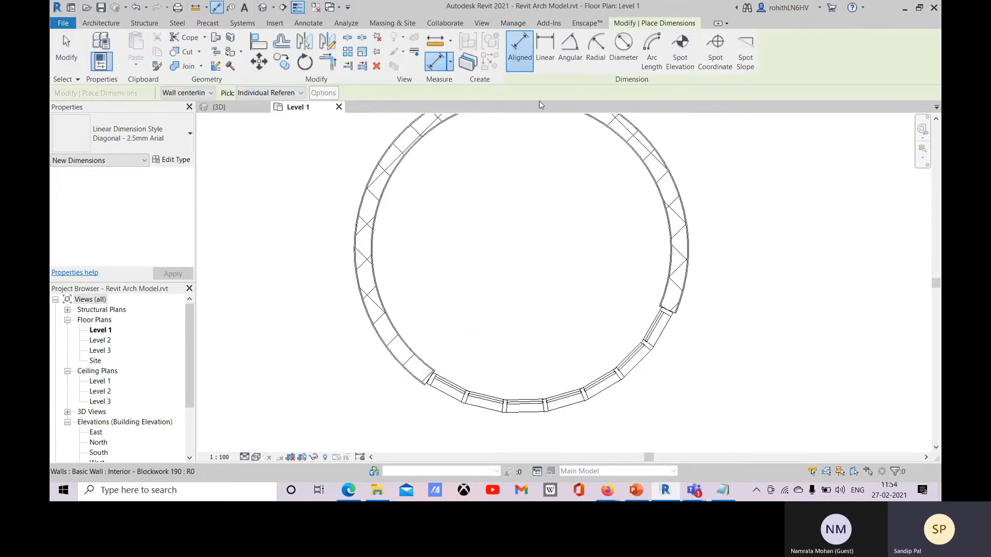
click(595, 47)
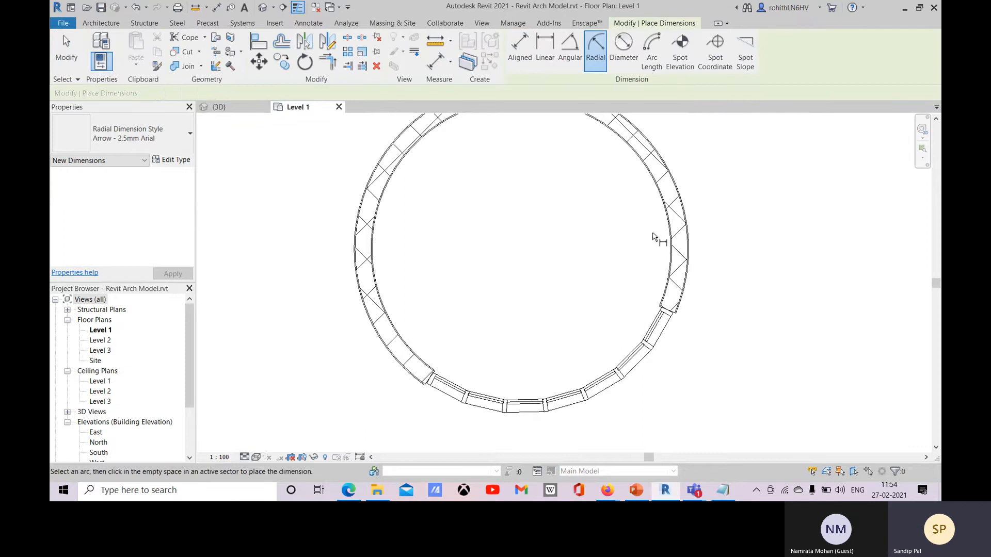
click(669, 207)
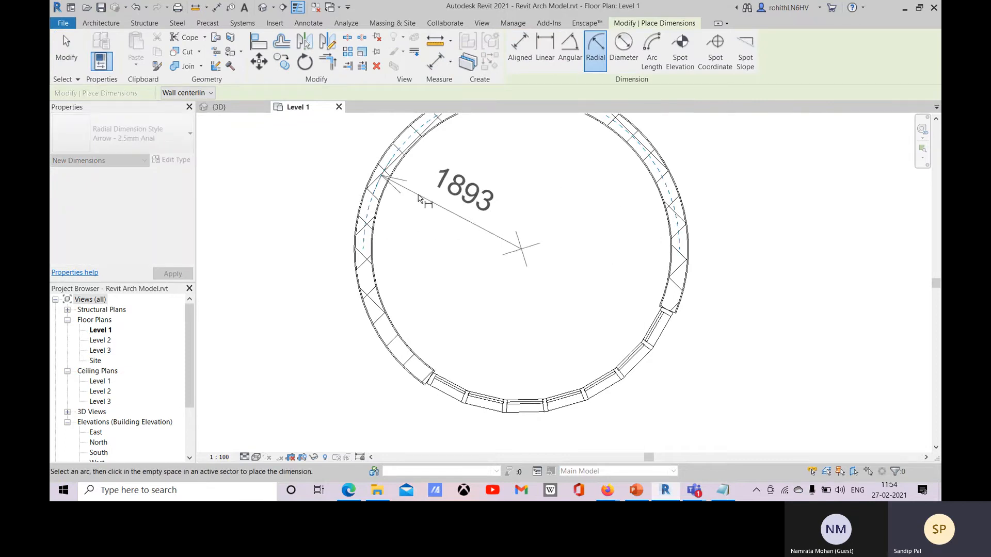
middle_drag(425, 196, 428, 268)
click(459, 227)
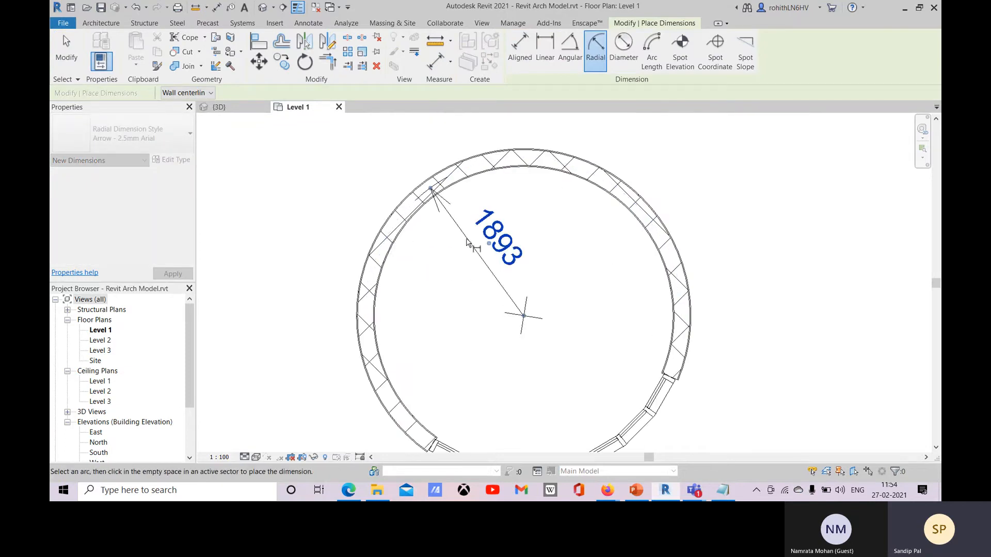
Step: Place a diameter dimension across the circular wall, measured on the northern arc
click(623, 49)
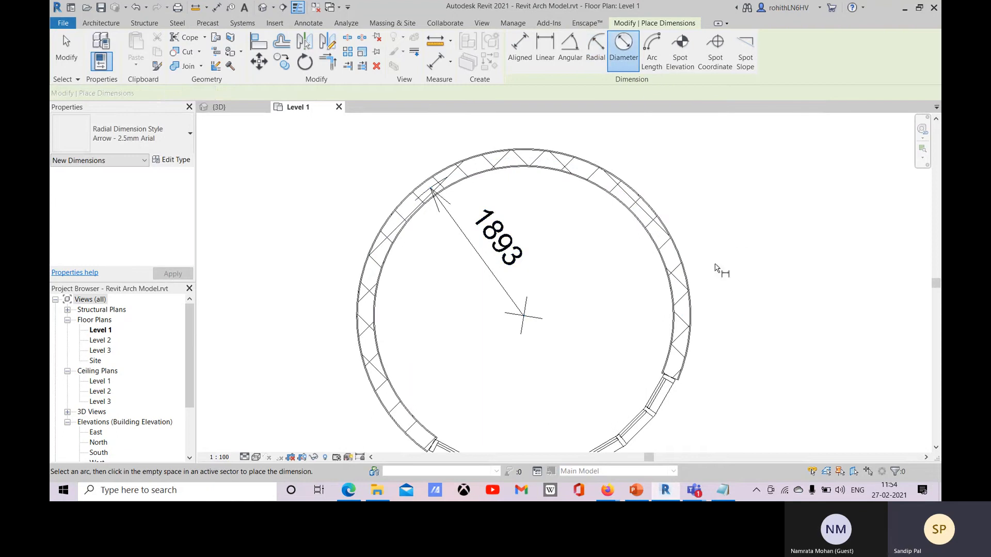
click(689, 289)
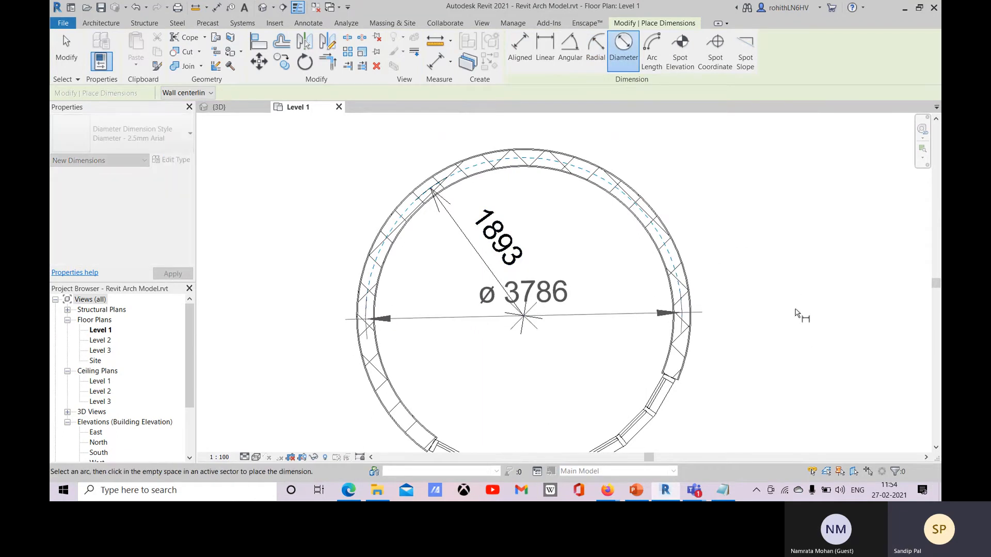
click(738, 298)
Step: Dimension the arc length of the embedded Storefront curtain wall, placing the dimension outside the circle
click(652, 49)
middle_drag(799, 439, 782, 329)
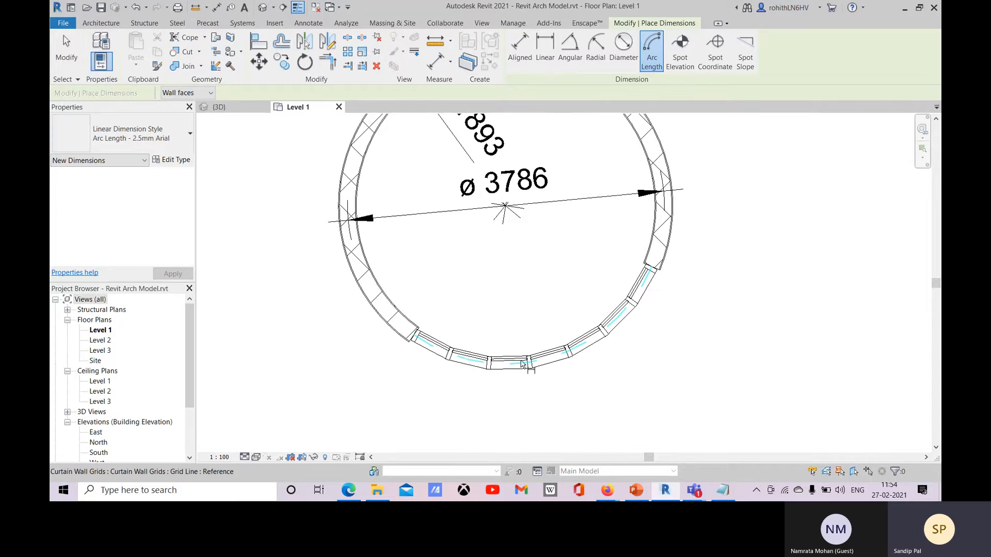
click(565, 356)
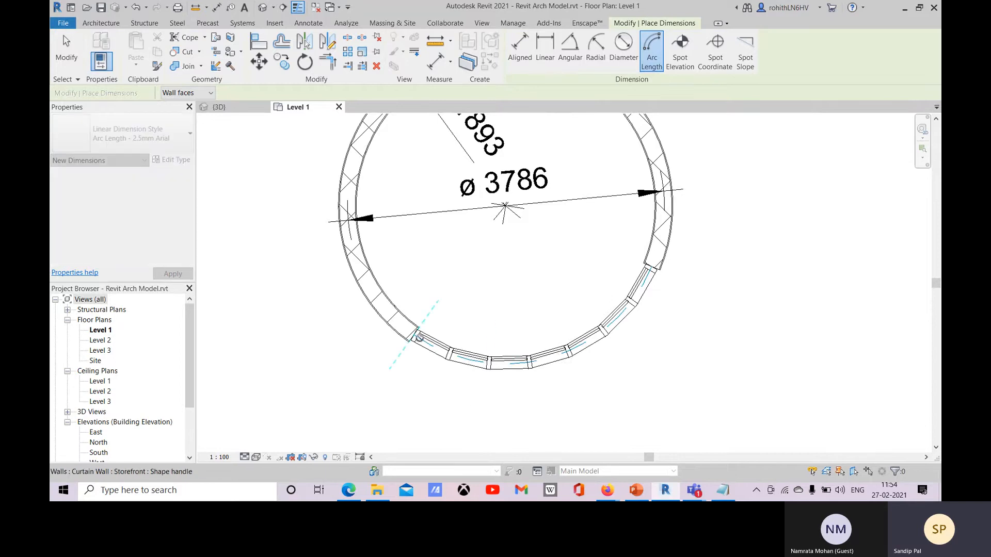
click(423, 317)
click(664, 272)
middle_drag(651, 392, 619, 355)
click(634, 372)
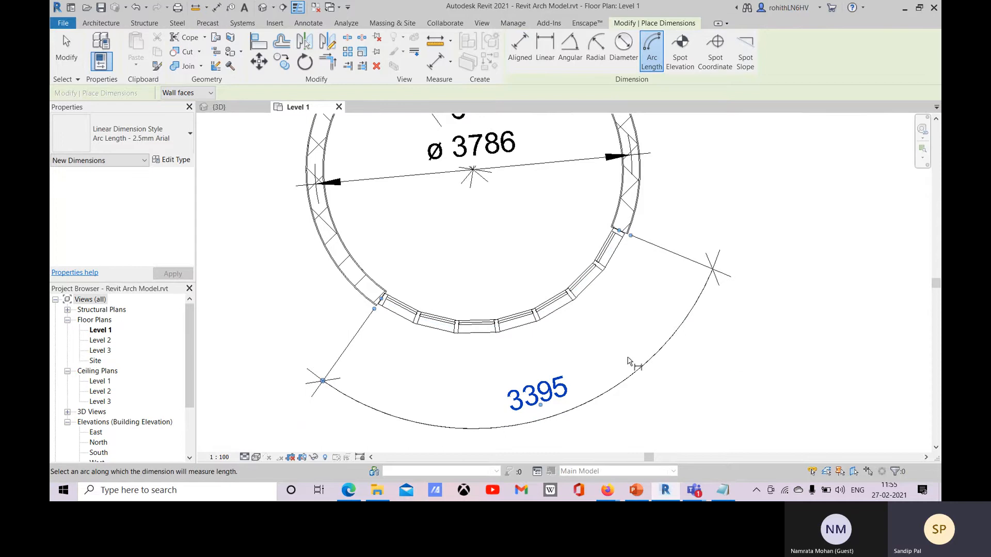
Step: Delete the arc length dimension just placed on the curtain wall
key(Escape)
key(Escape)
click(629, 379)
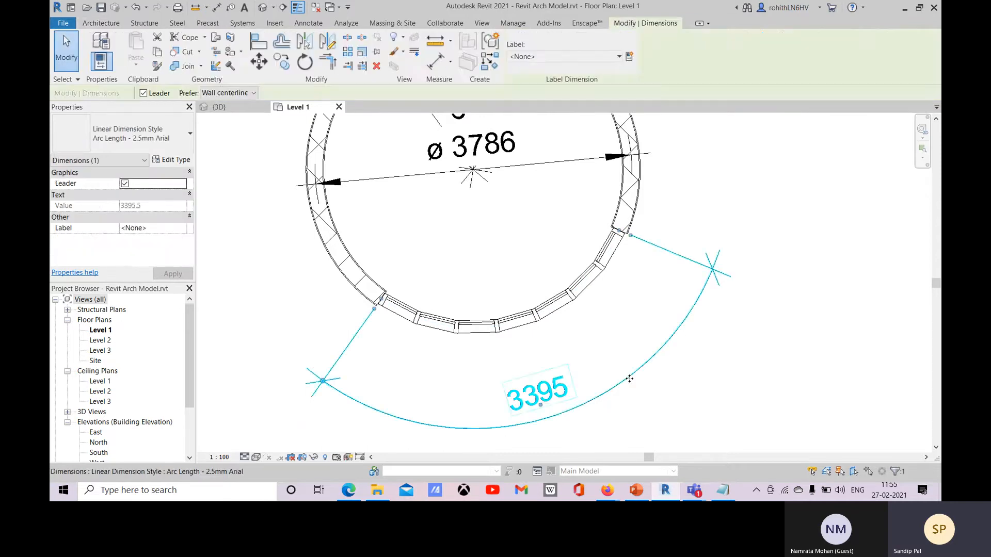
key(Delete)
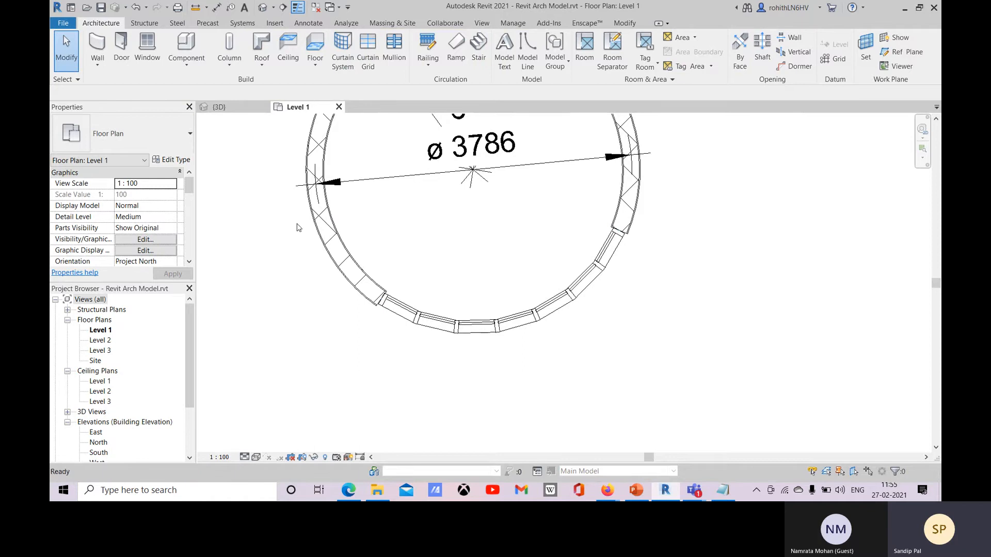
Step: Add a new arc length dimension between both ends of the curved curtain wall, placed south of the circular wall
key(d)
key(i)
click(652, 54)
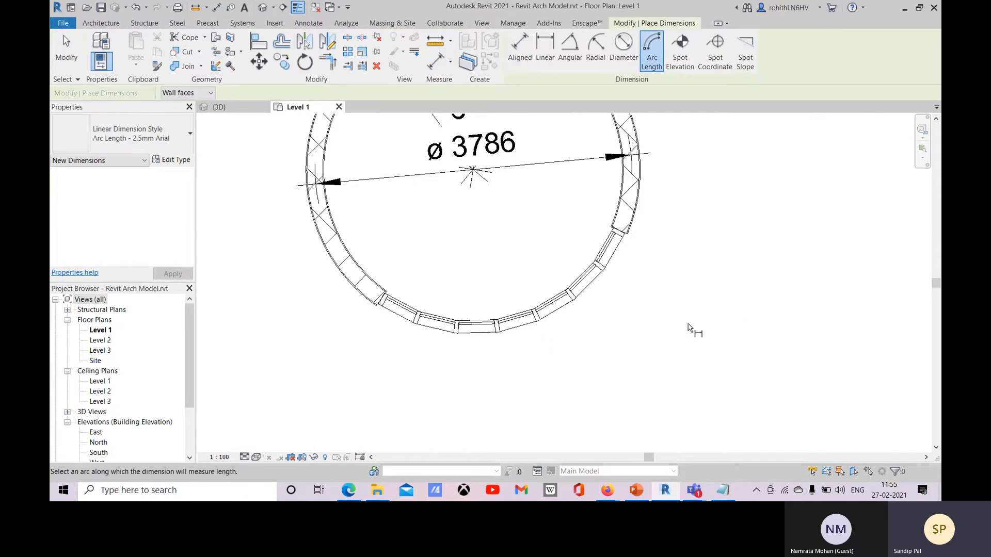
click(574, 294)
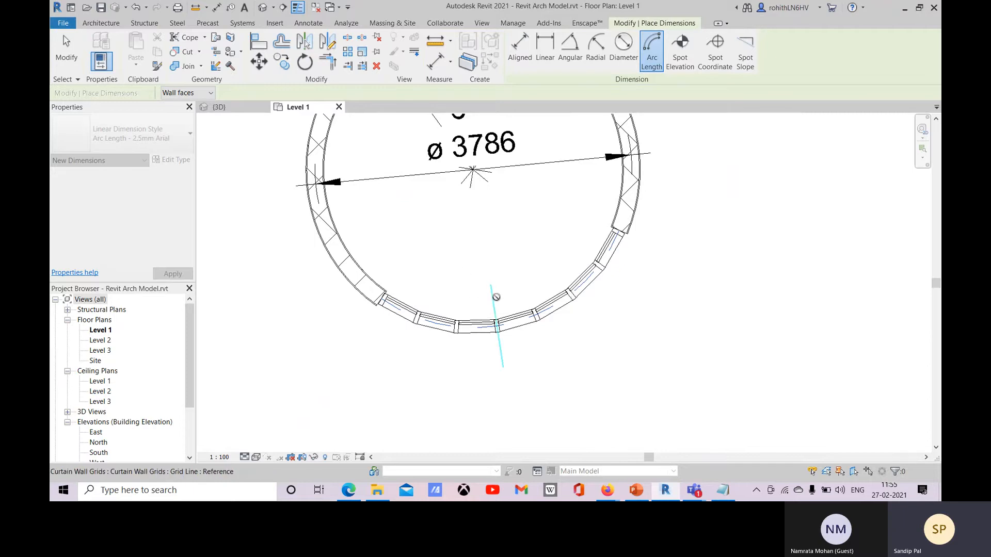
middle_drag(509, 360, 525, 368)
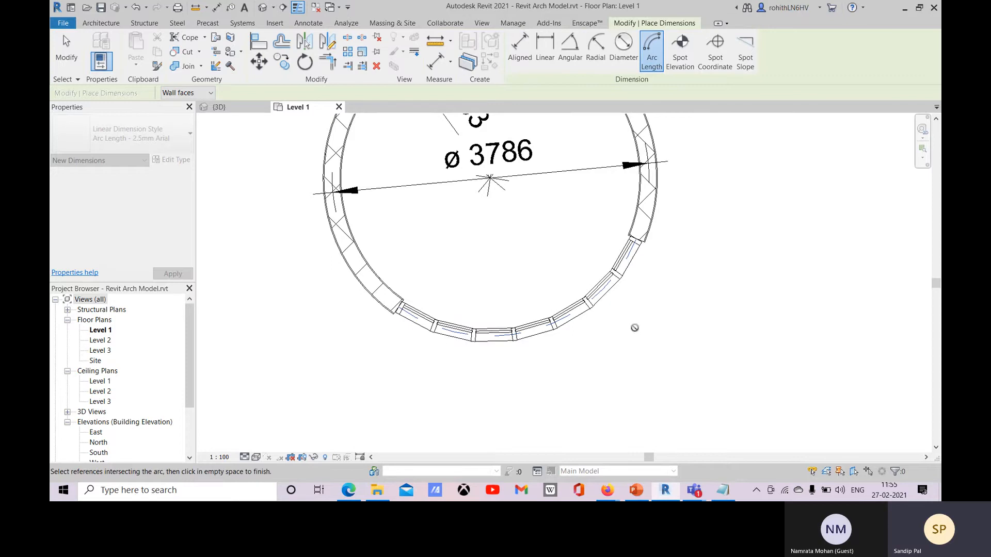
scroll(444, 379, up, 3)
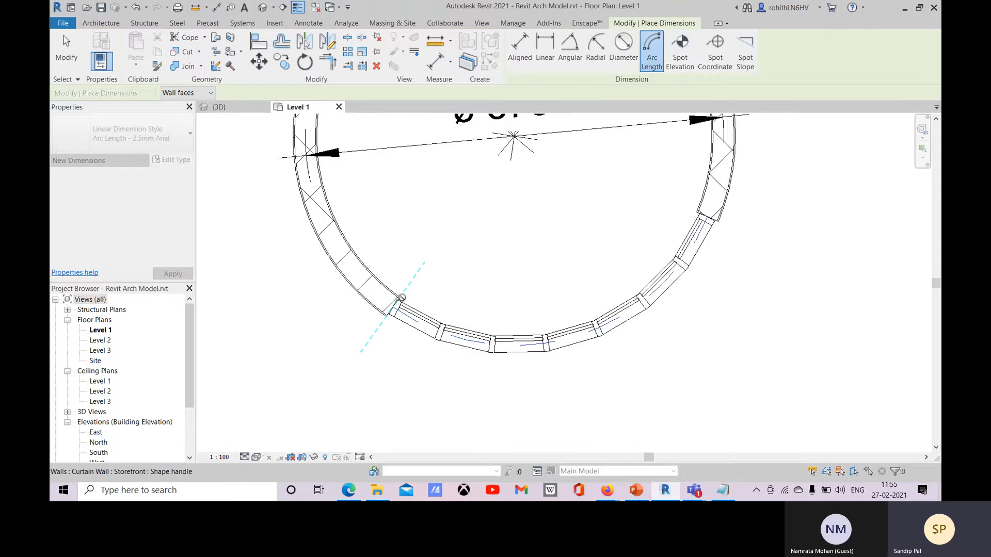
click(721, 221)
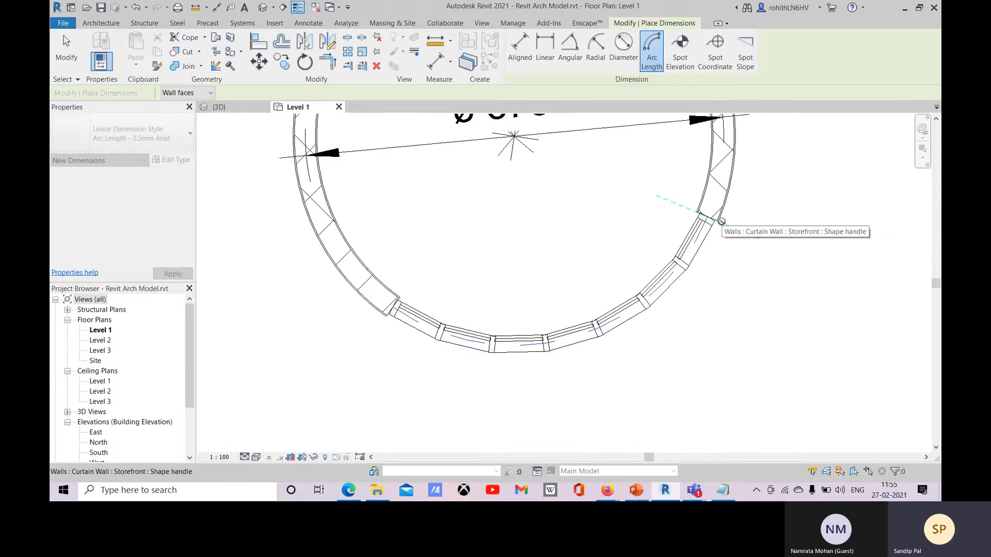
click(392, 317)
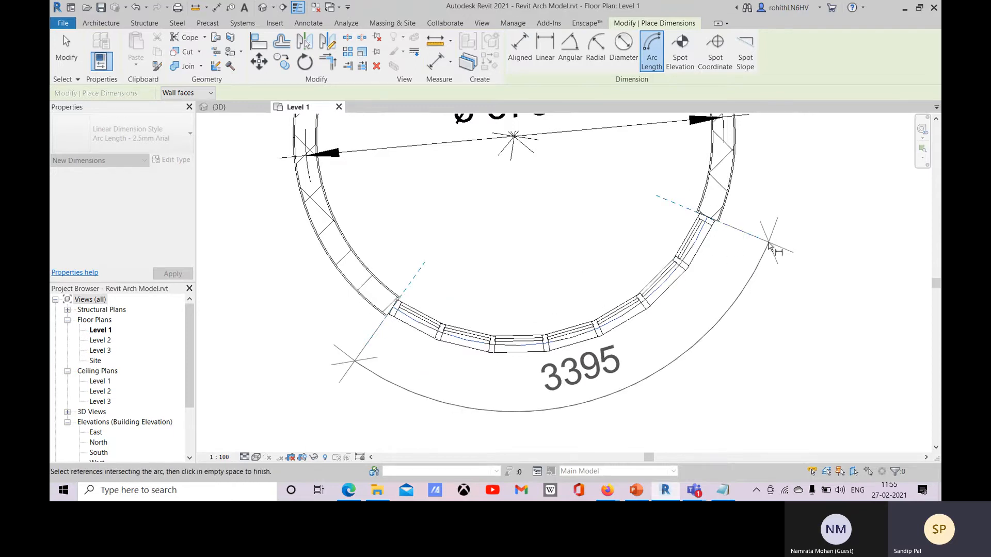
middle_drag(707, 367, 699, 347)
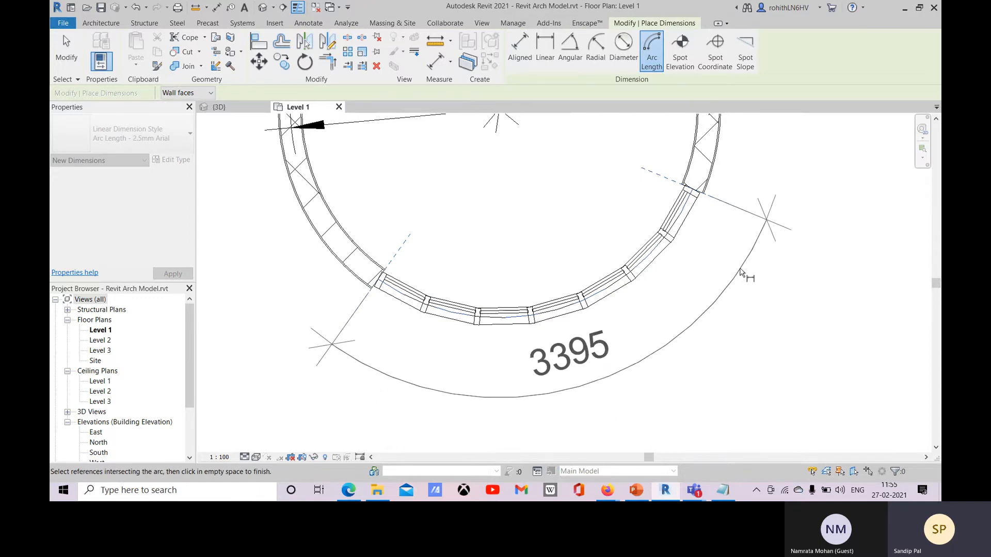
click(739, 275)
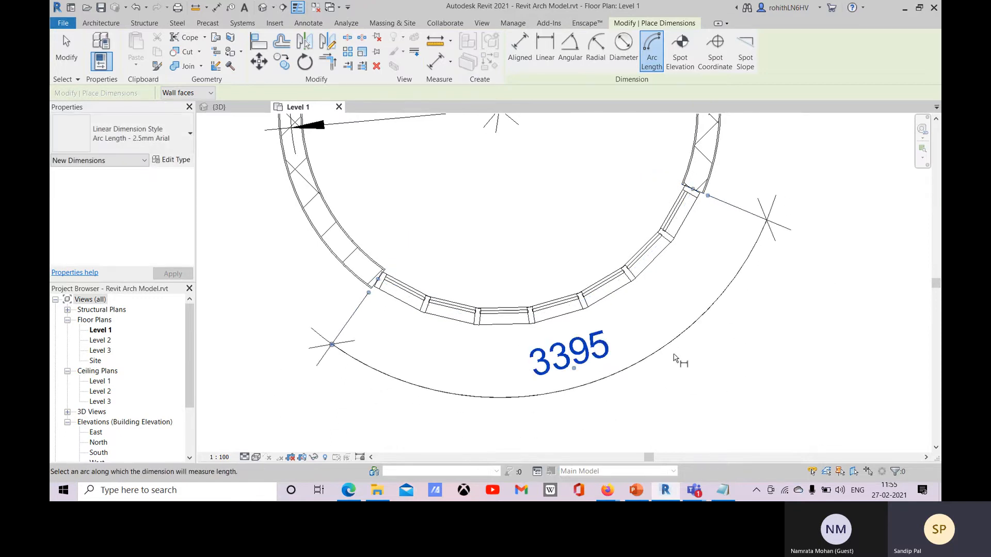
middle_drag(686, 307, 671, 408)
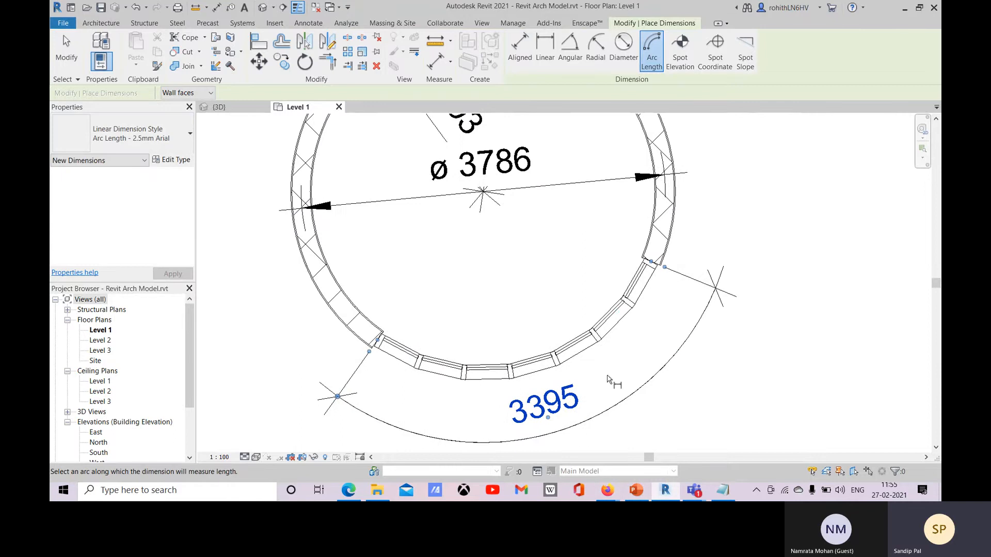
scroll(104, 410, down, 1)
Step: In the North elevation, place a spot elevation with leader and shoulder at the head of the leftmost door on Level 2
click(98, 422)
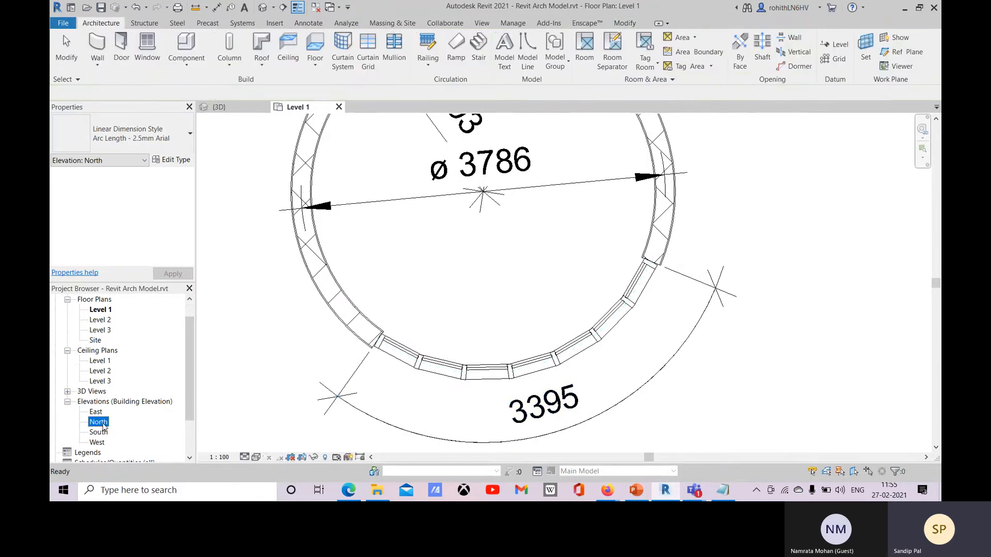
double_click(99, 422)
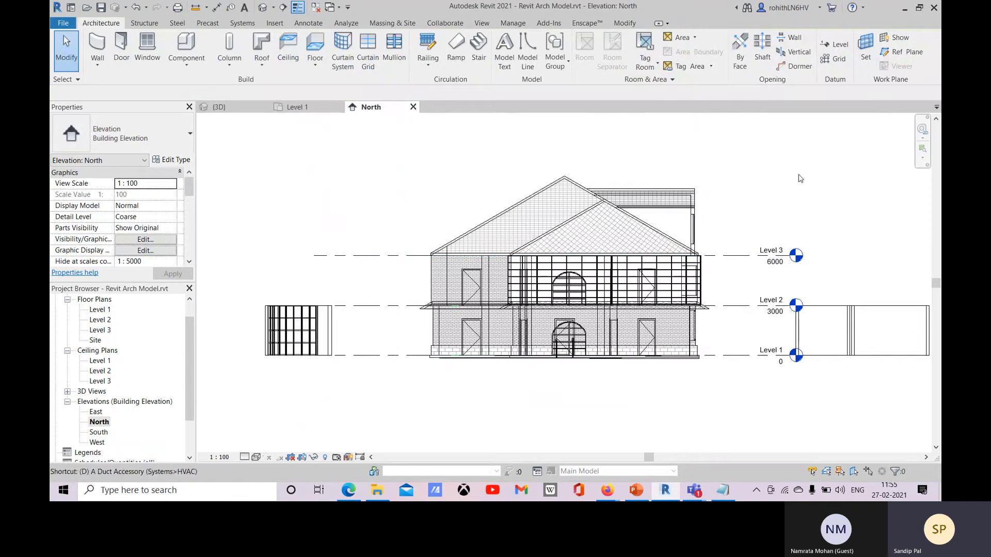
key(d)
key(i)
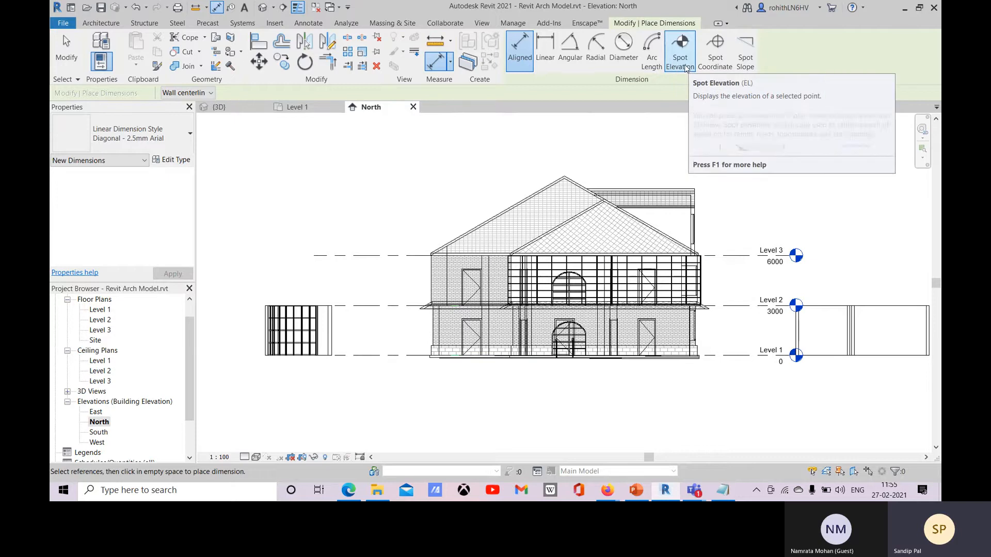
click(688, 67)
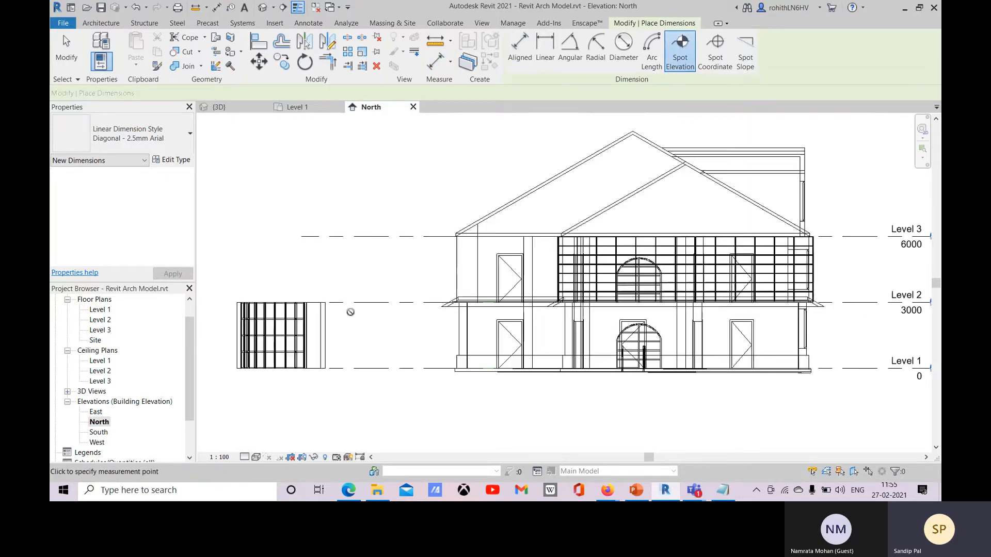
scroll(459, 278, up, 3)
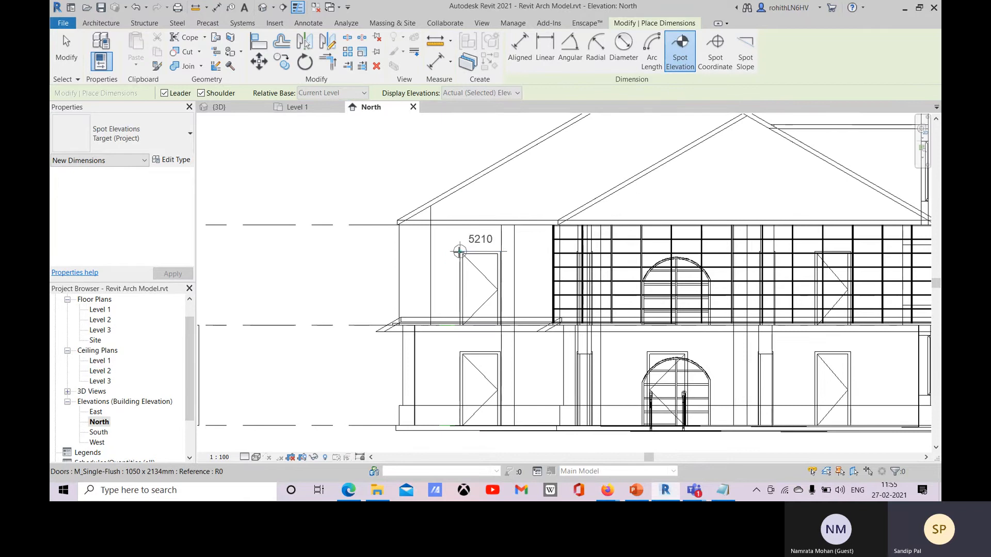
click(459, 251)
scroll(312, 257, up, 1)
middle_drag(313, 257, 321, 242)
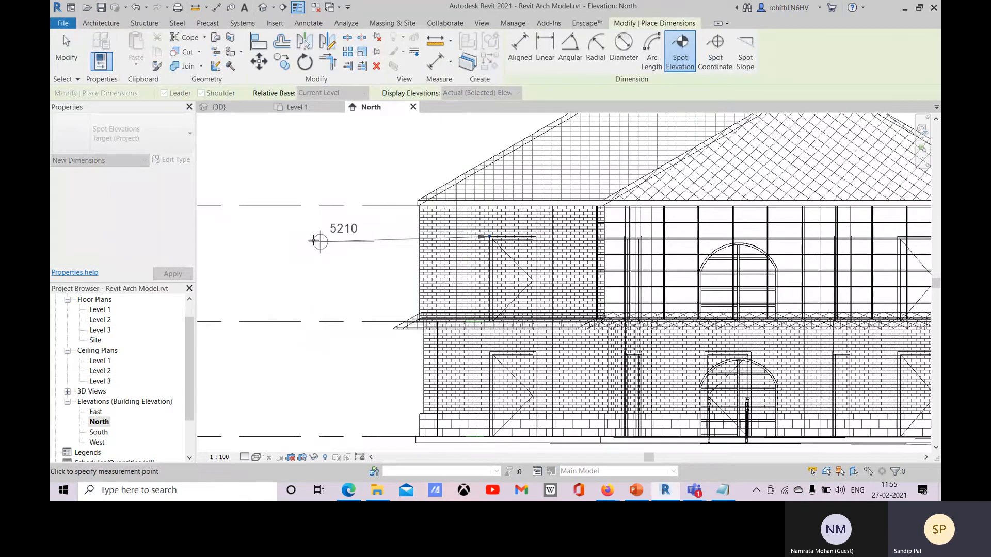
scroll(313, 240, up, 2)
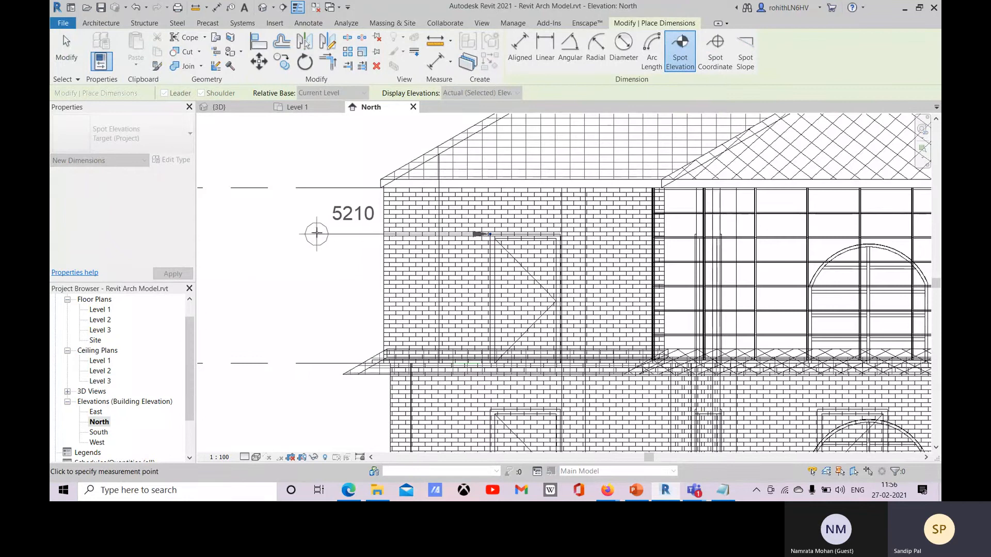
click(310, 283)
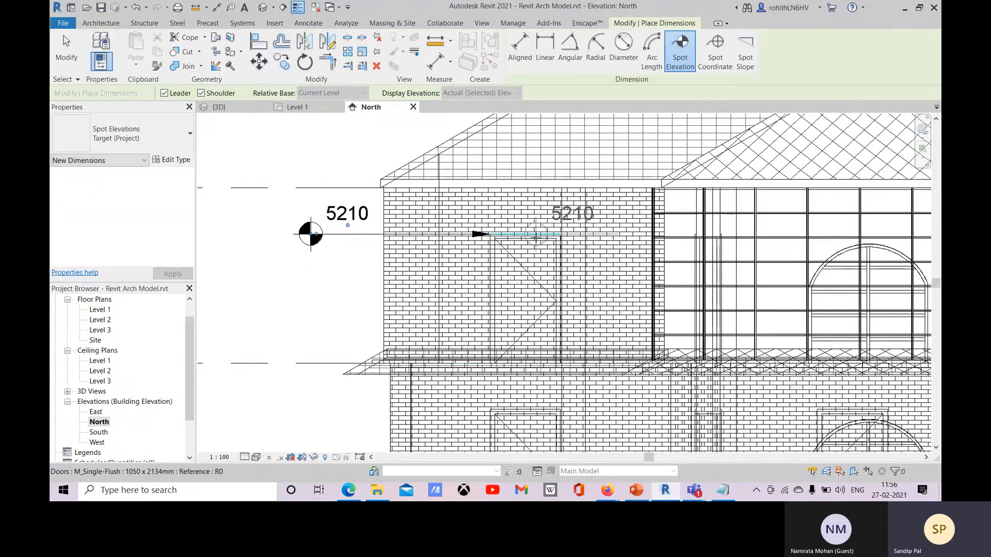
scroll(488, 236, up, 2)
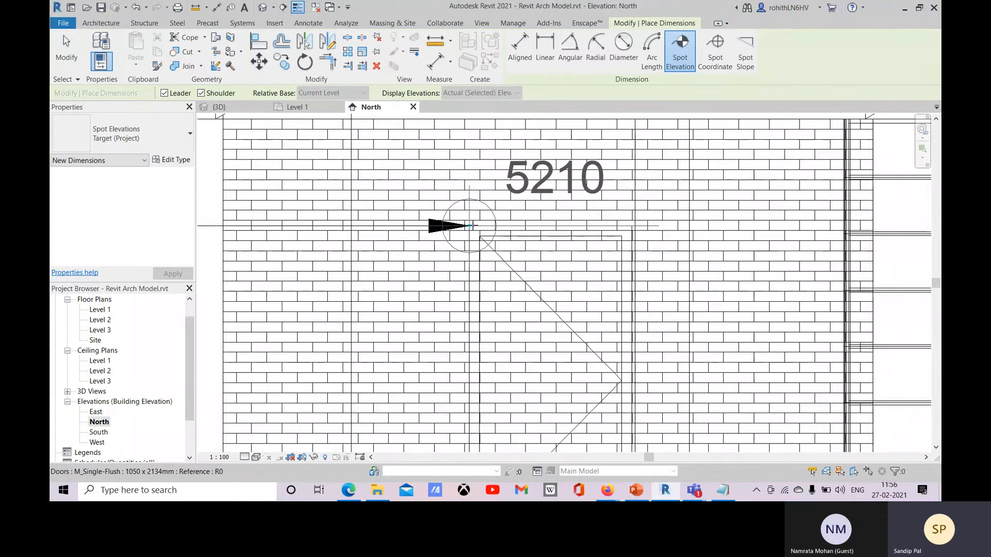
scroll(464, 222, down, 2)
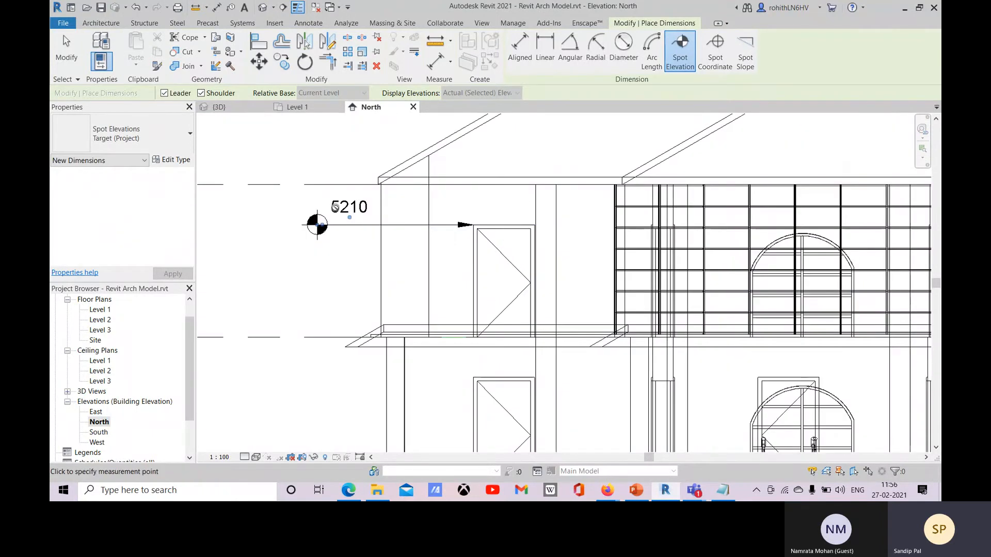
scroll(485, 279, down, 2)
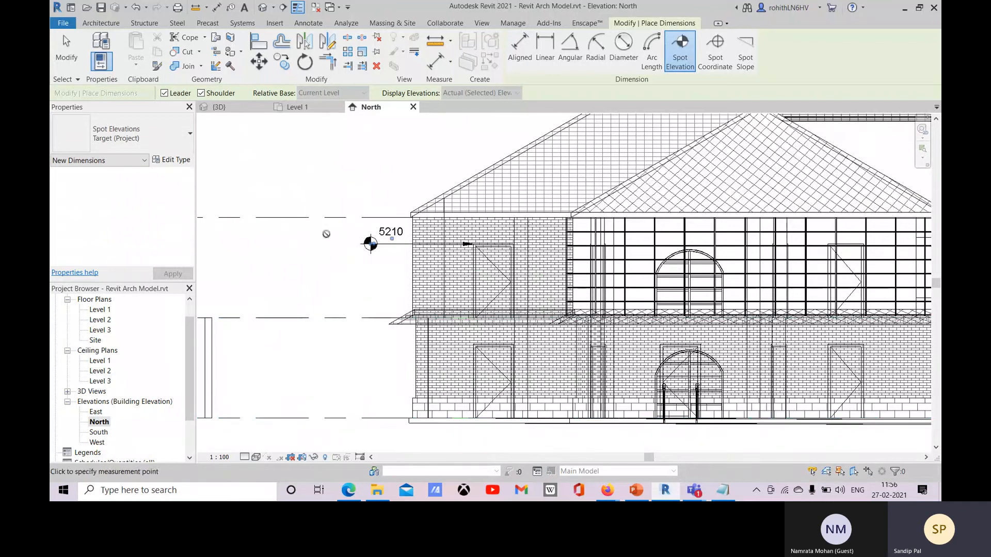
scroll(429, 241, down, 2)
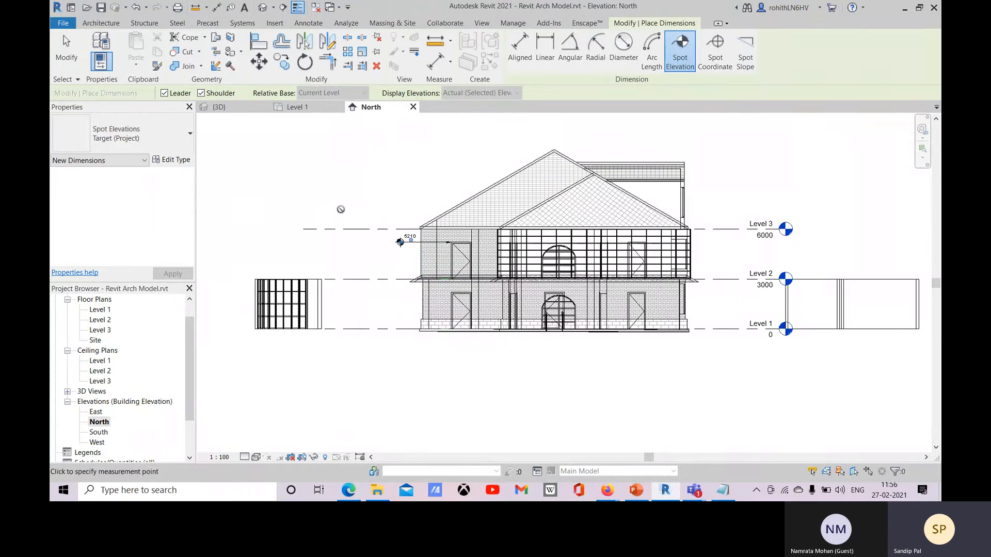
Step: End the spot elevation placement in the North elevation and return to selection mode
right_click(339, 170)
click(356, 178)
right_click(387, 188)
click(396, 194)
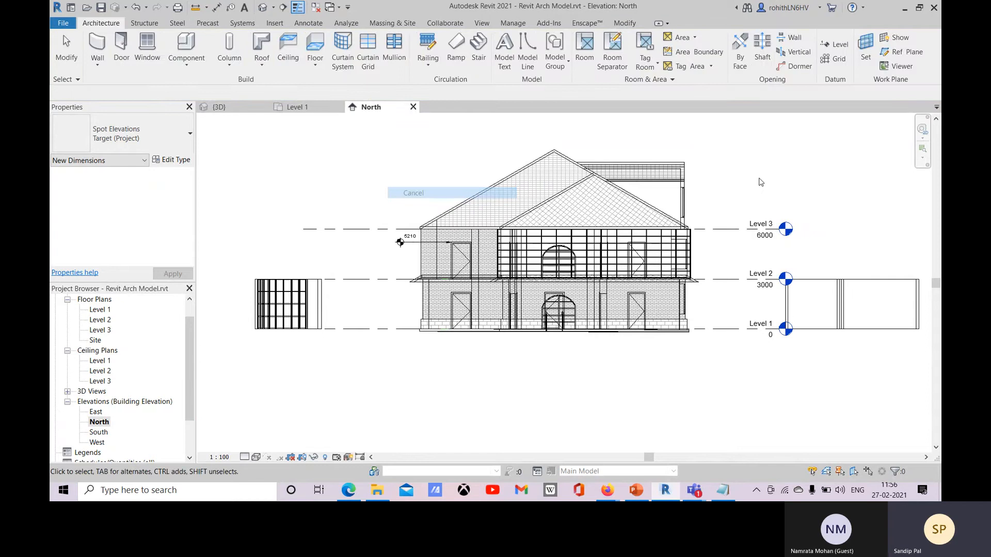
middle_drag(761, 182, 754, 211)
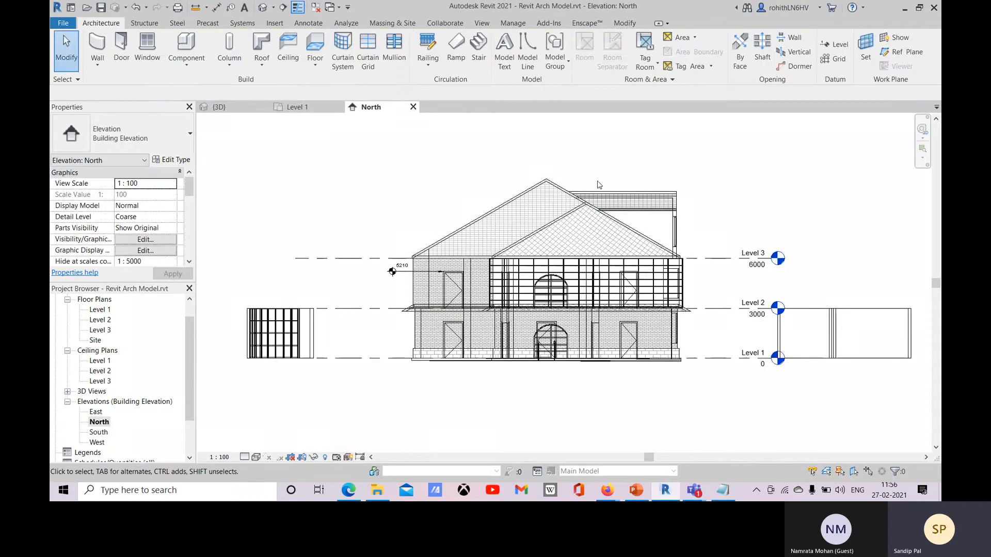
Step: Place a spot slope with Triangle representation on the left sloping edge of the main roof, above the roof line
key(d)
key(i)
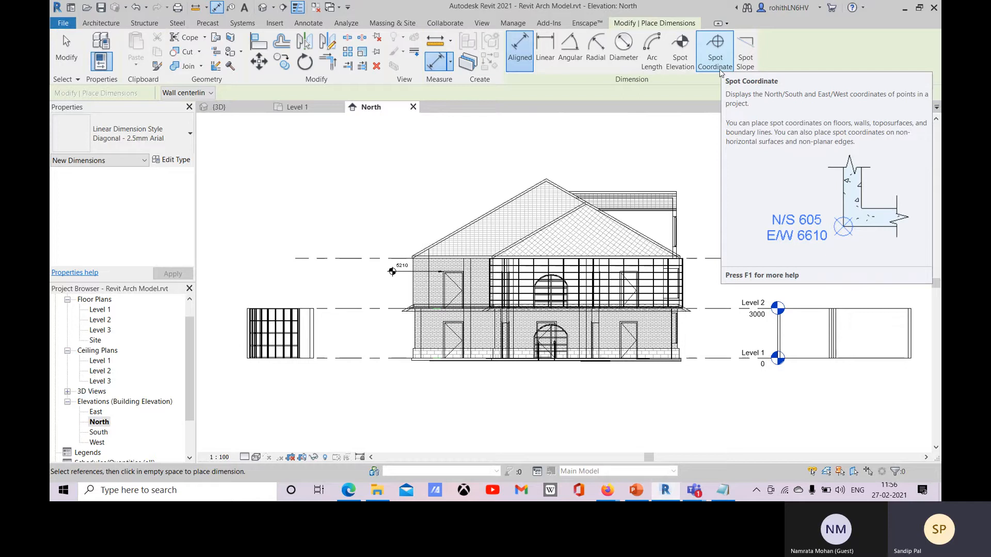
click(745, 52)
scroll(494, 227, up, 2)
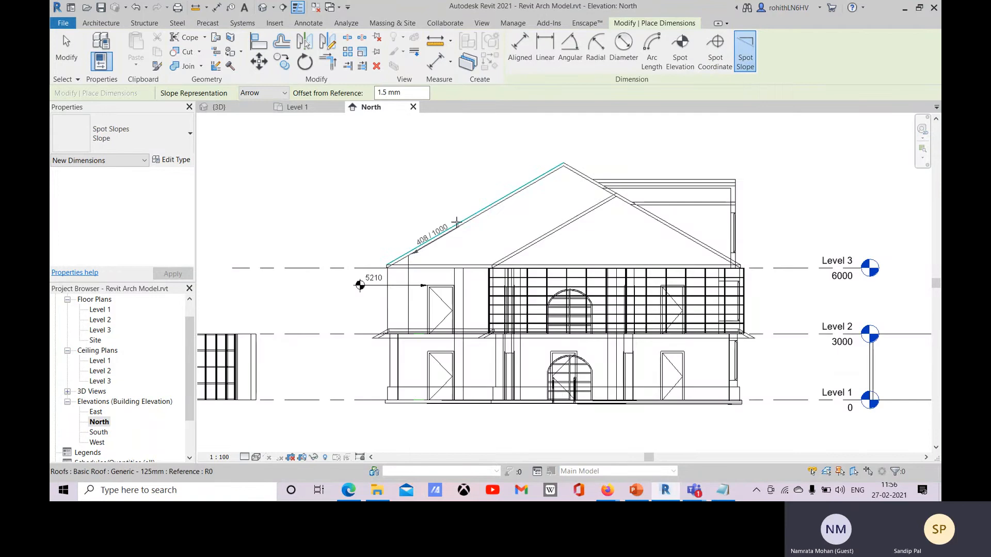
scroll(411, 234, up, 3)
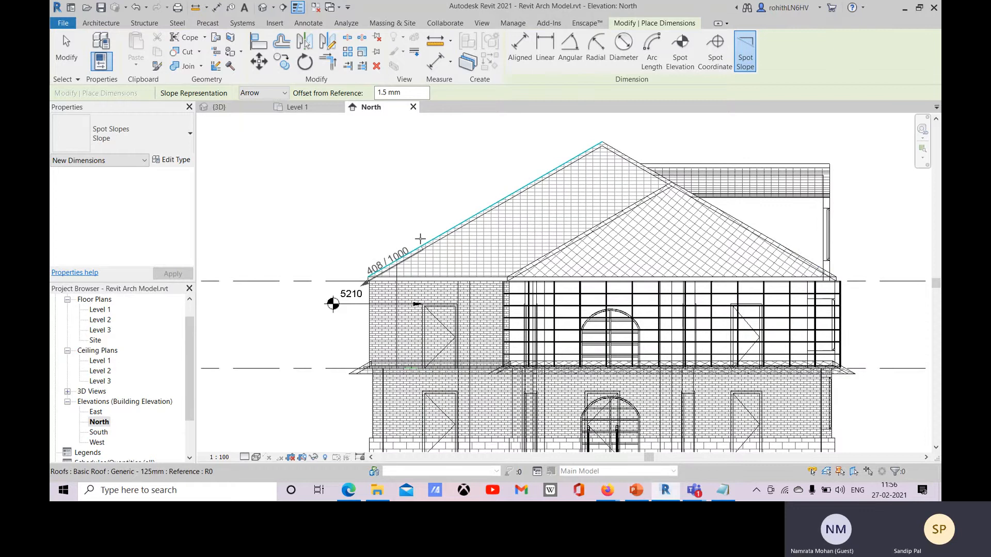
scroll(392, 262, up, 2)
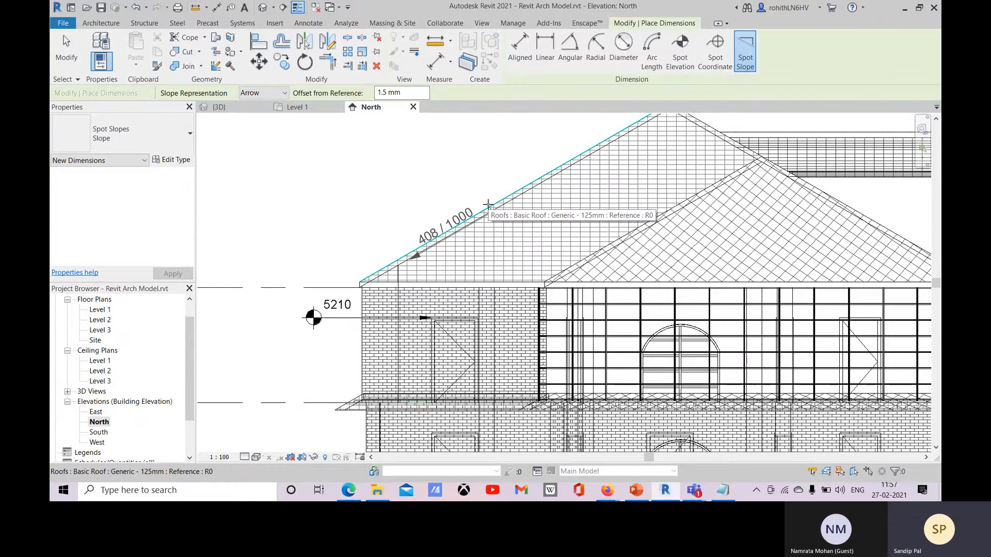
click(253, 93)
click(255, 114)
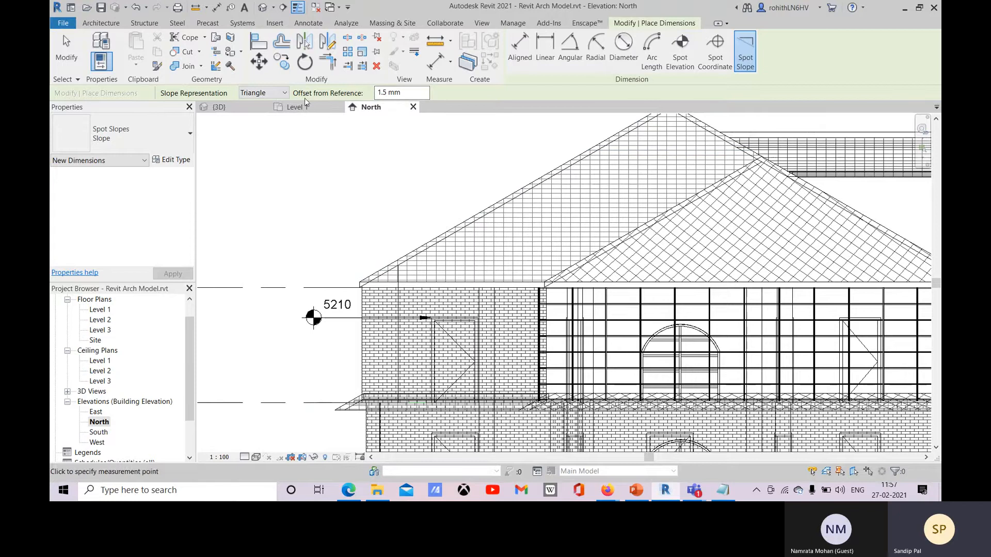
click(514, 190)
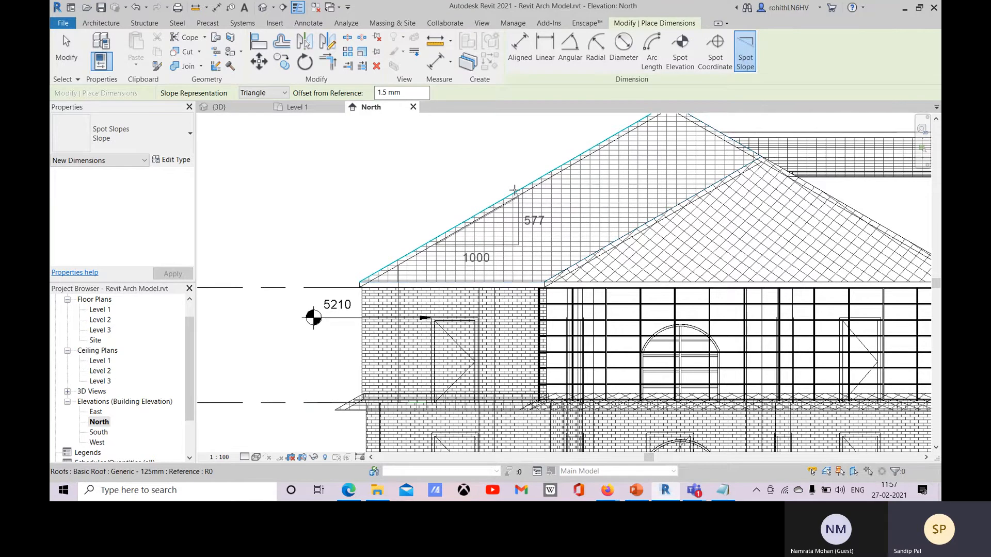
click(514, 190)
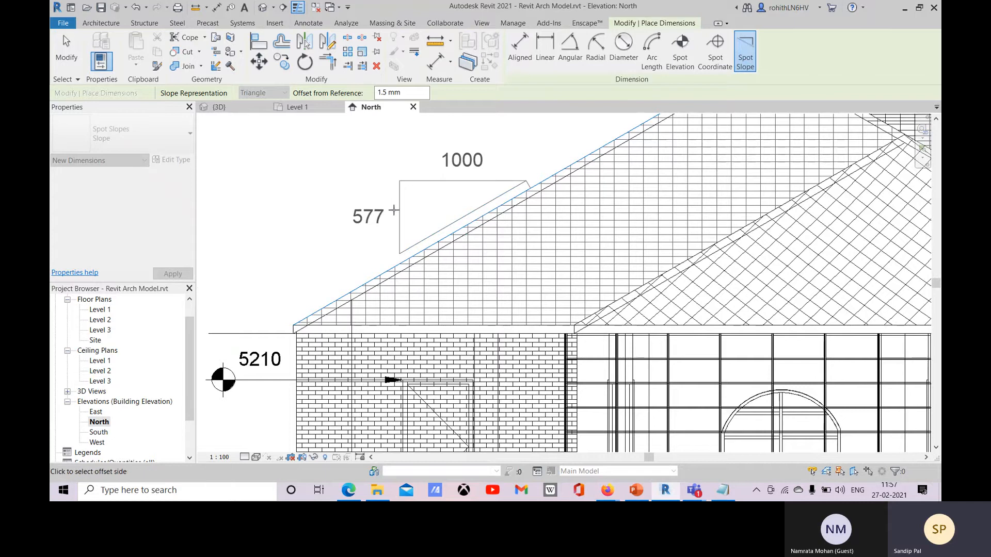
Step: Place a triangle spot slope with a 1.5 mm reference offset on the sloping edge of the large roof
key(Escape)
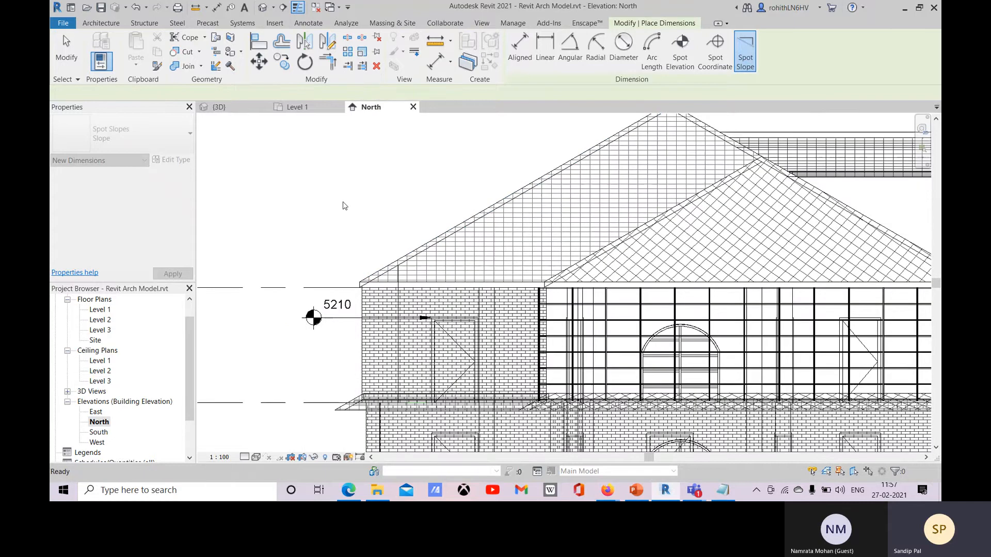
key(d)
key(i)
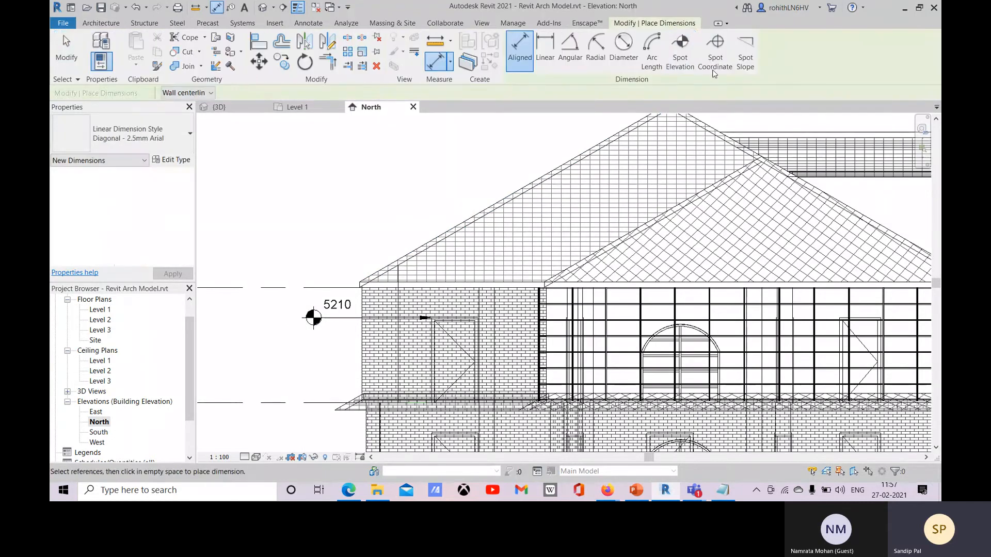
click(745, 51)
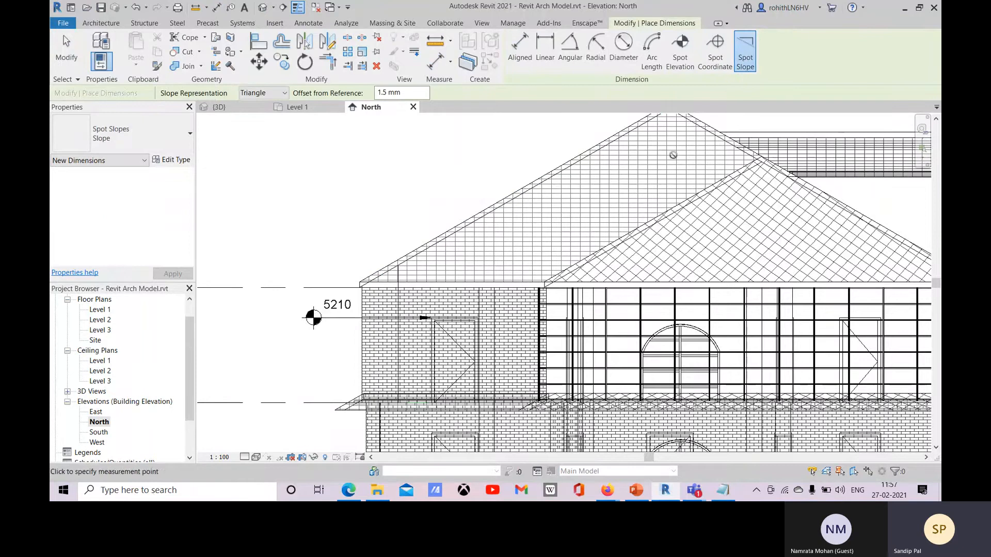
click(480, 212)
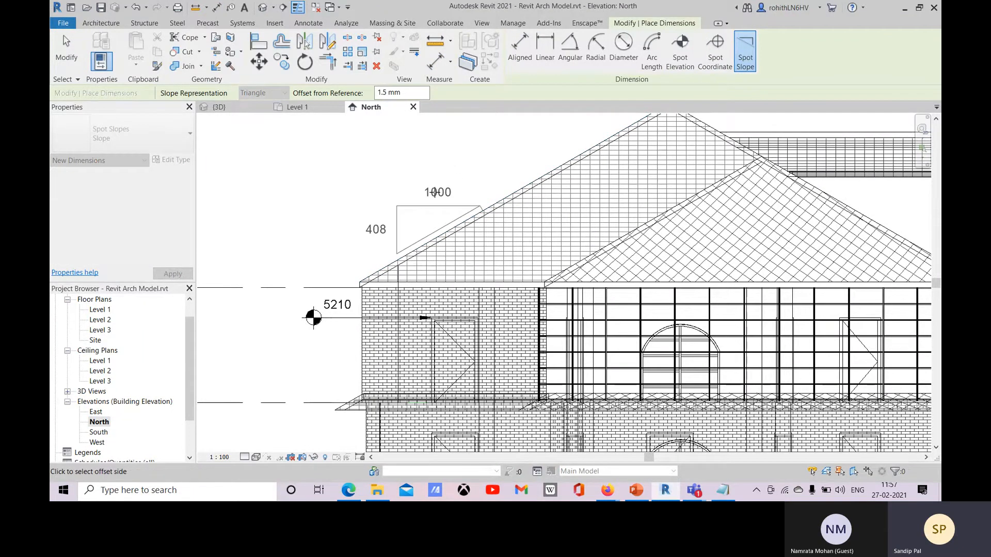
click(406, 178)
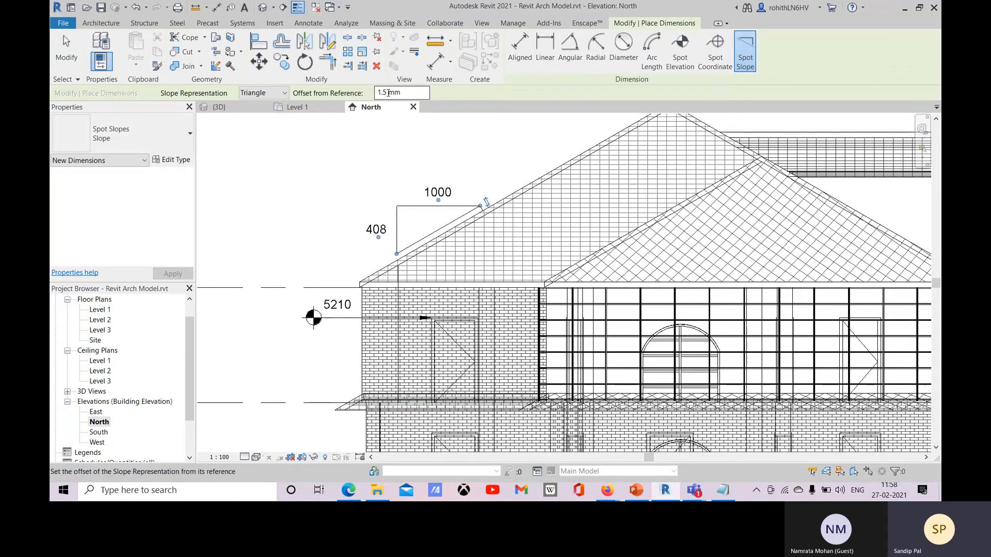
Step: Place a second triangle spot slope with a 5 mm reference offset farther up the same roof edge, and delete it
drag(387, 92, 364, 98)
text(5)
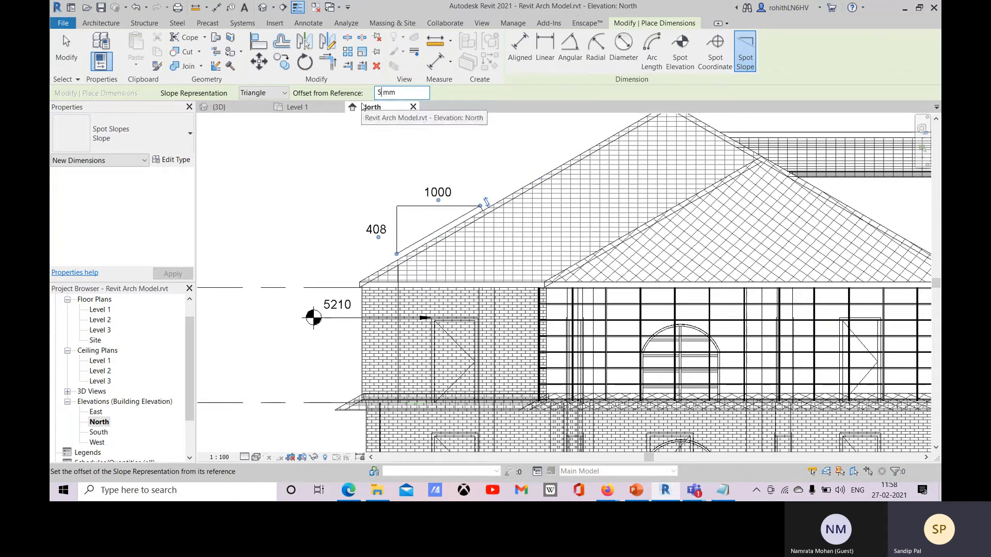
click(542, 172)
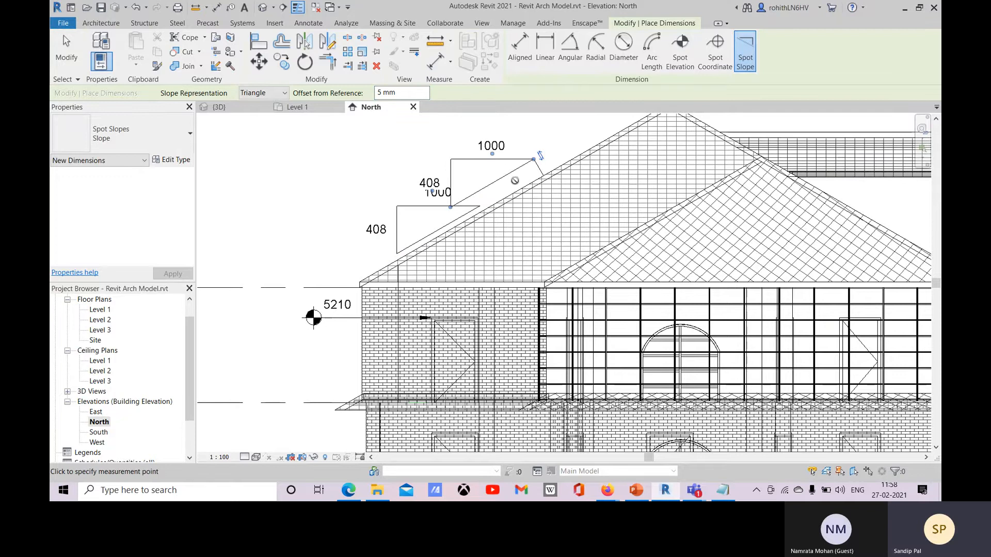
middle_drag(522, 187, 522, 194)
scroll(523, 194, up, 2)
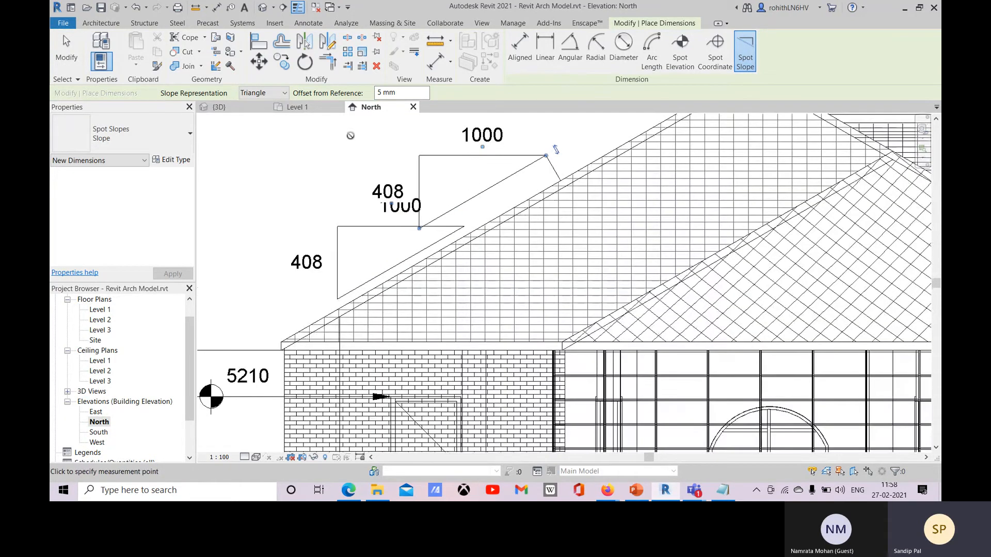
key(Escape)
key(Escape)
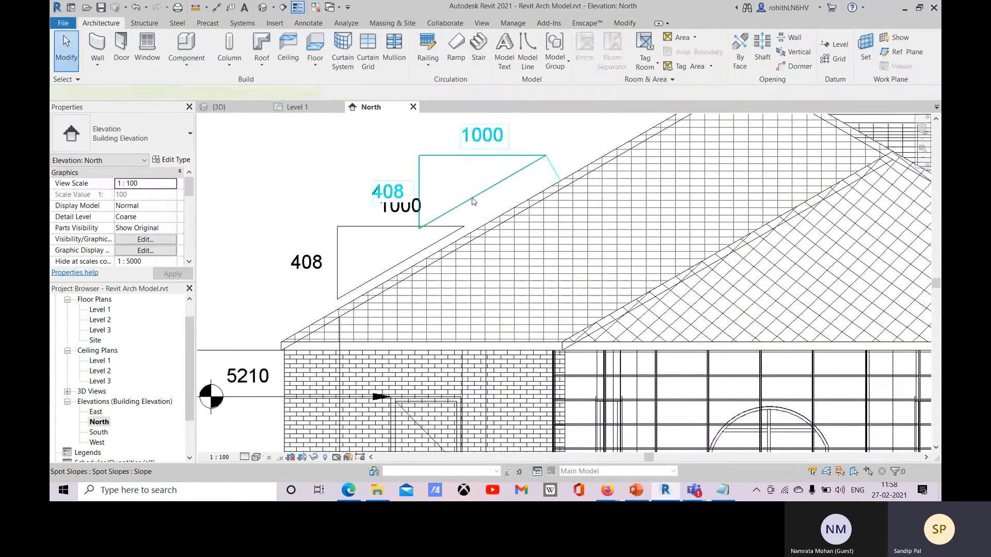
click(470, 198)
key(Delete)
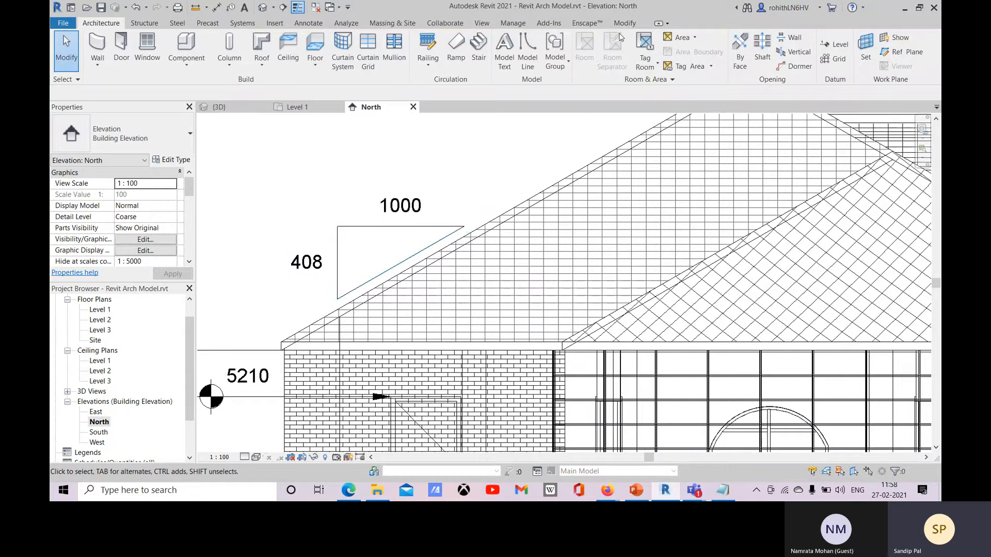
Step: Set the project's slope units to Ratio : 12 with two decimal places and the :12 unit symbol
click(508, 24)
click(304, 67)
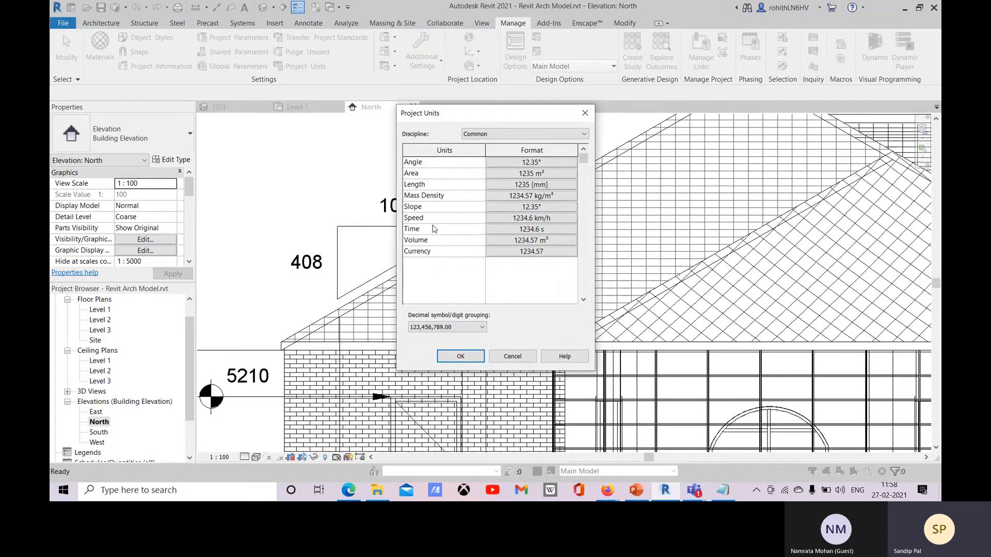
click(530, 209)
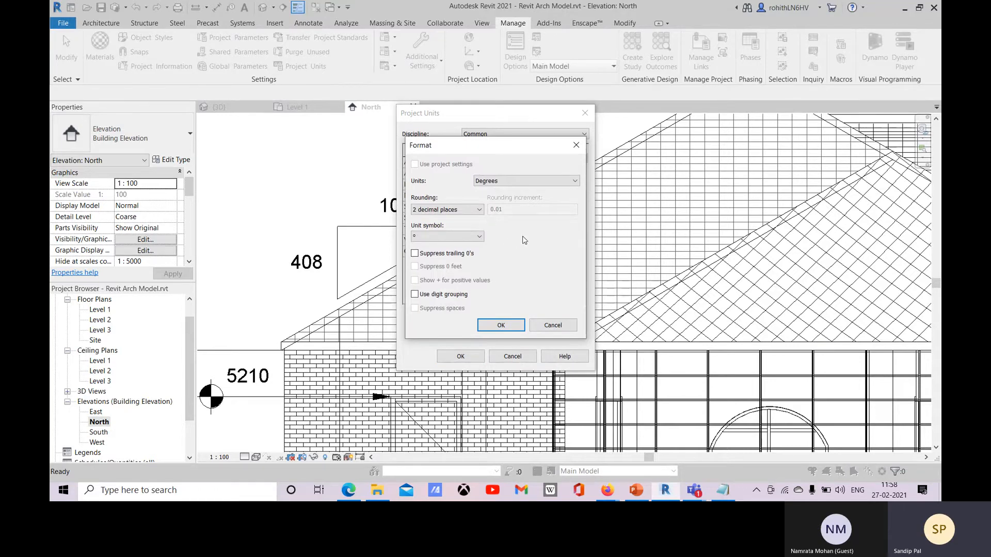
click(489, 181)
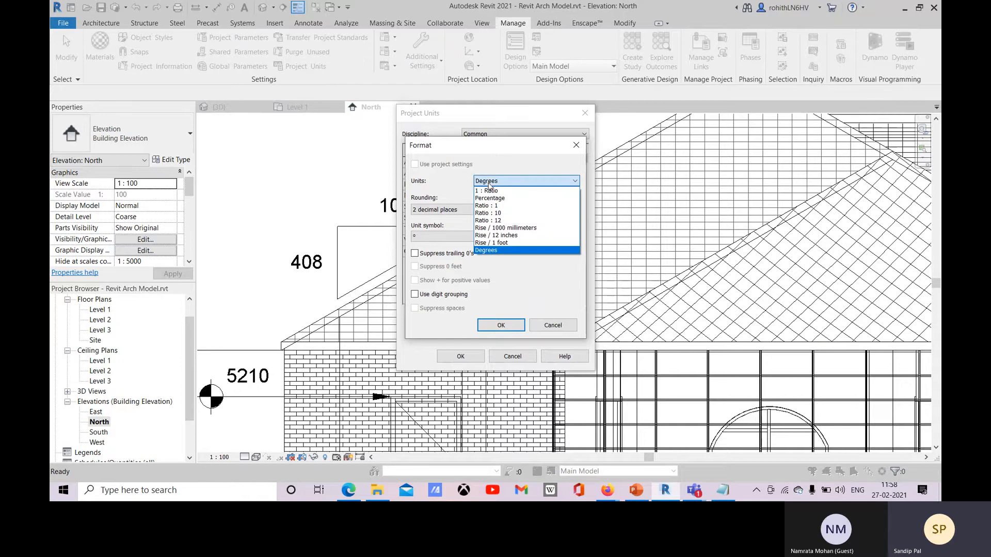
click(507, 221)
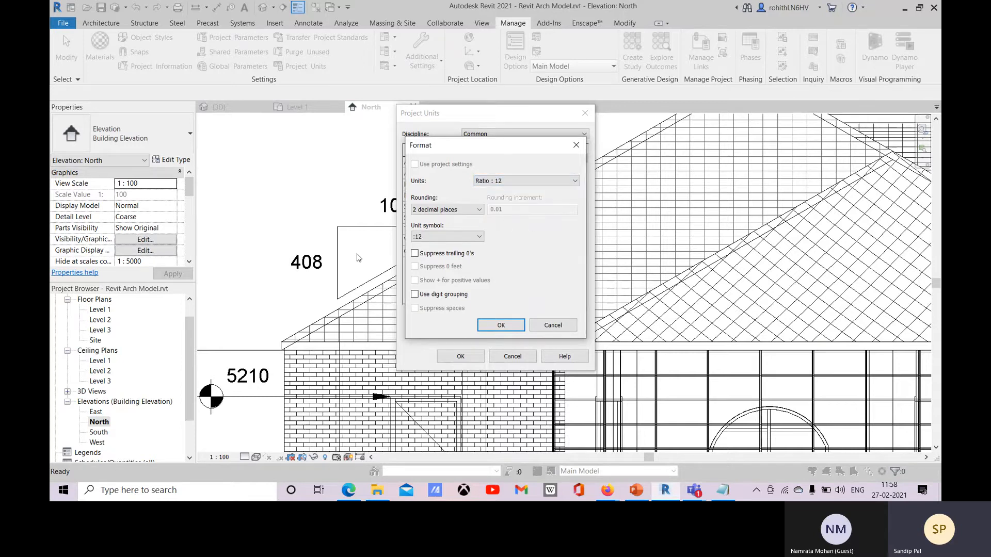
click(431, 238)
click(432, 238)
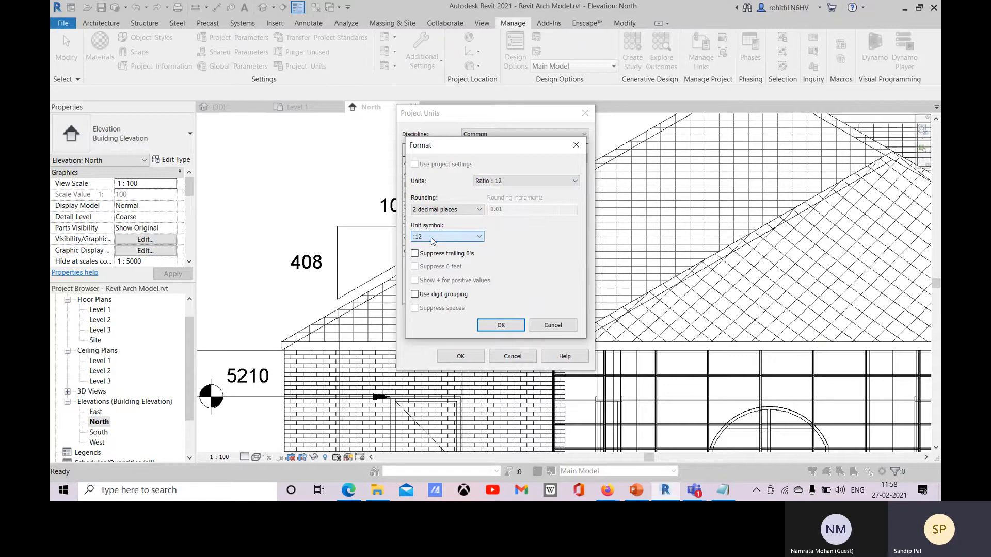
click(503, 325)
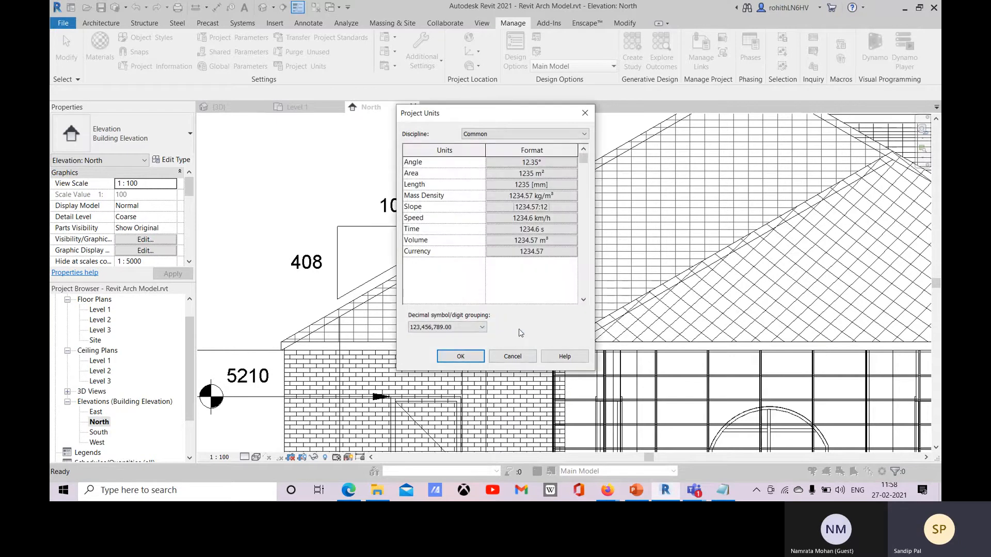
click(466, 358)
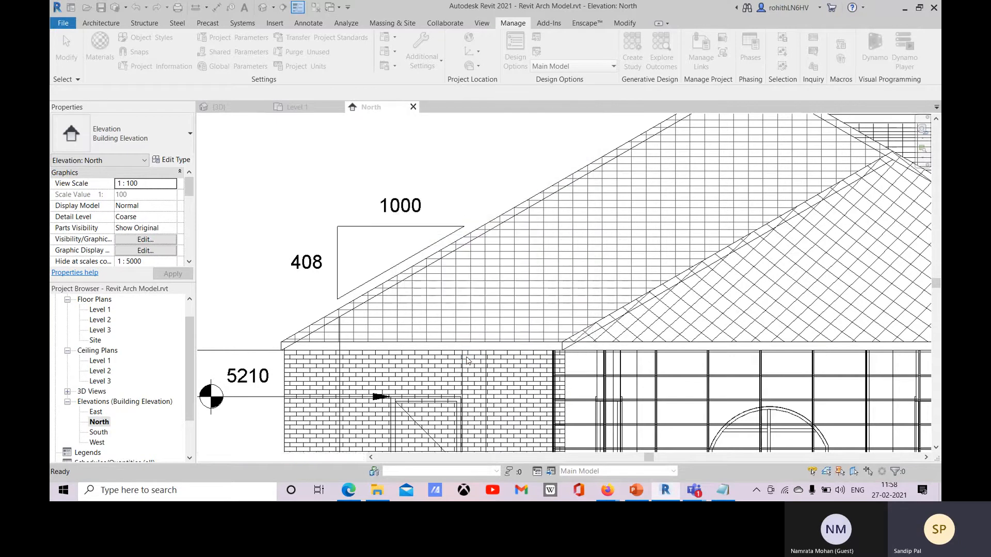
Step: Make the alternate units format of the roof spot slope's type use the project settings
click(351, 292)
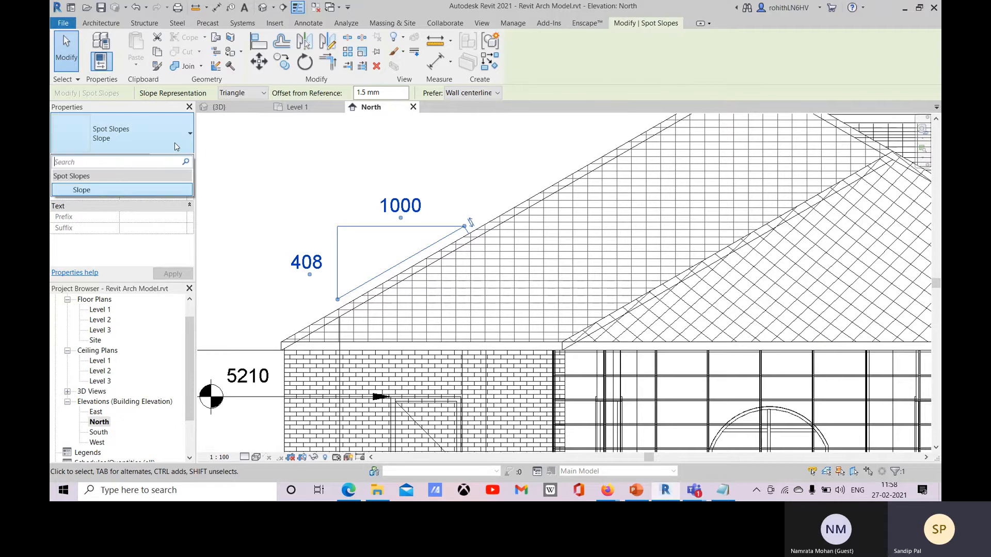
click(171, 160)
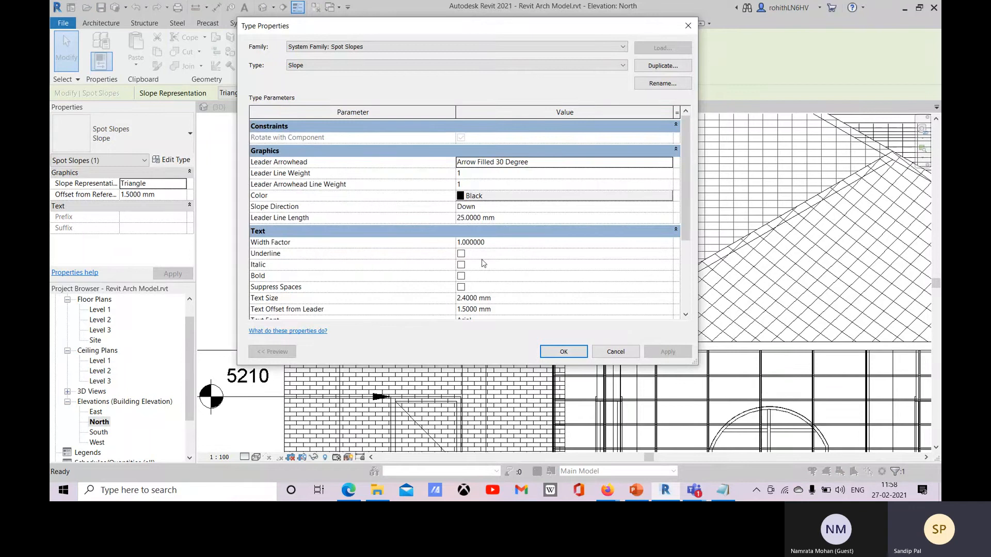
scroll(525, 269, down, 3)
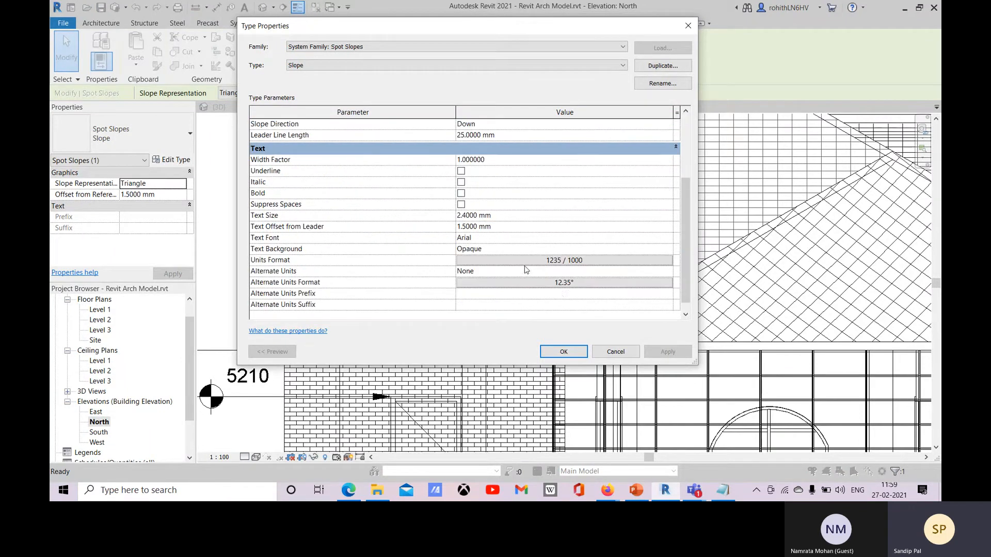
click(549, 284)
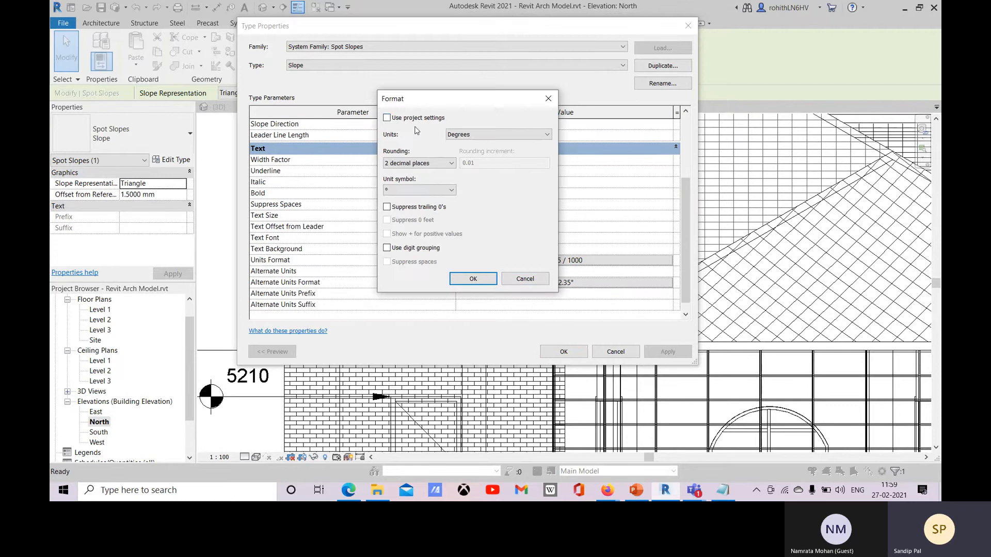
click(387, 118)
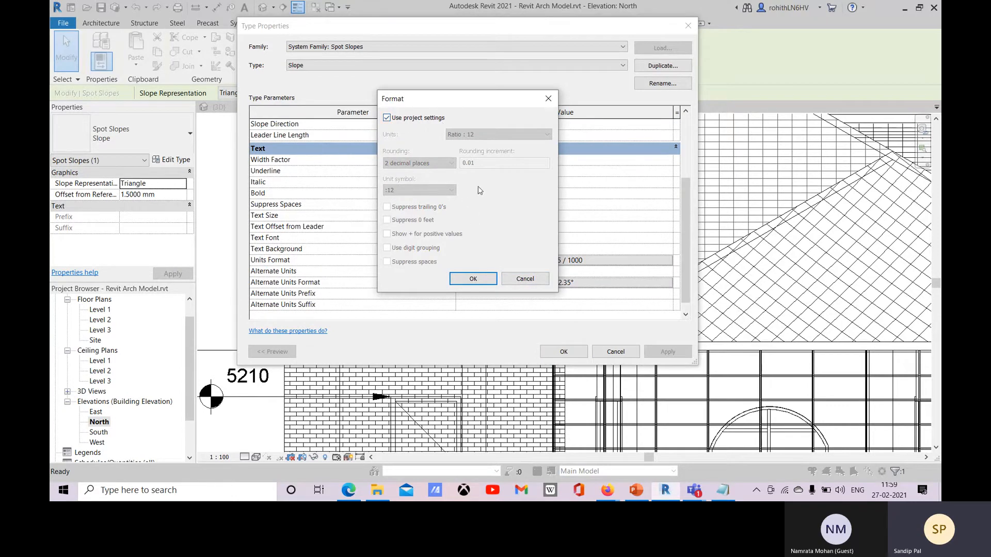
click(448, 280)
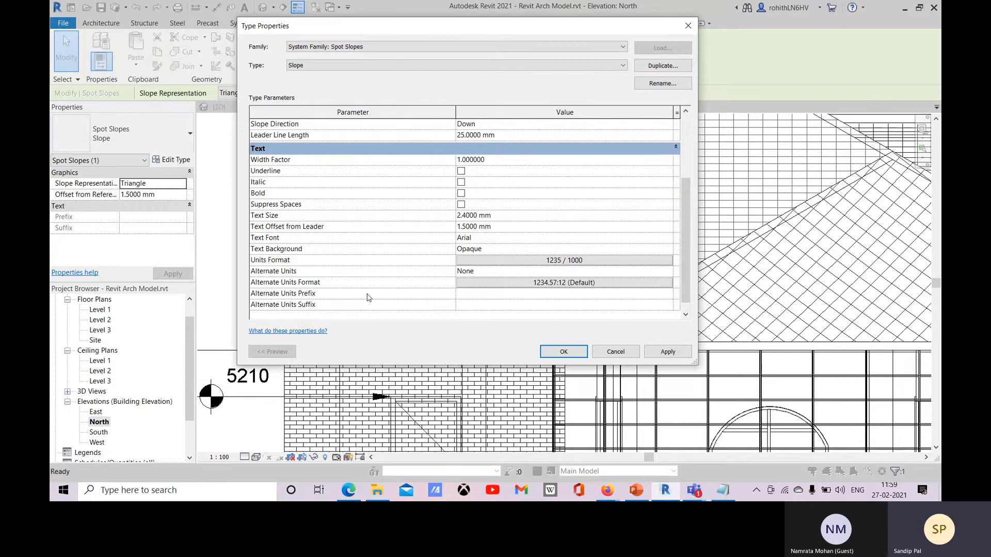
click(524, 284)
click(387, 118)
click(495, 135)
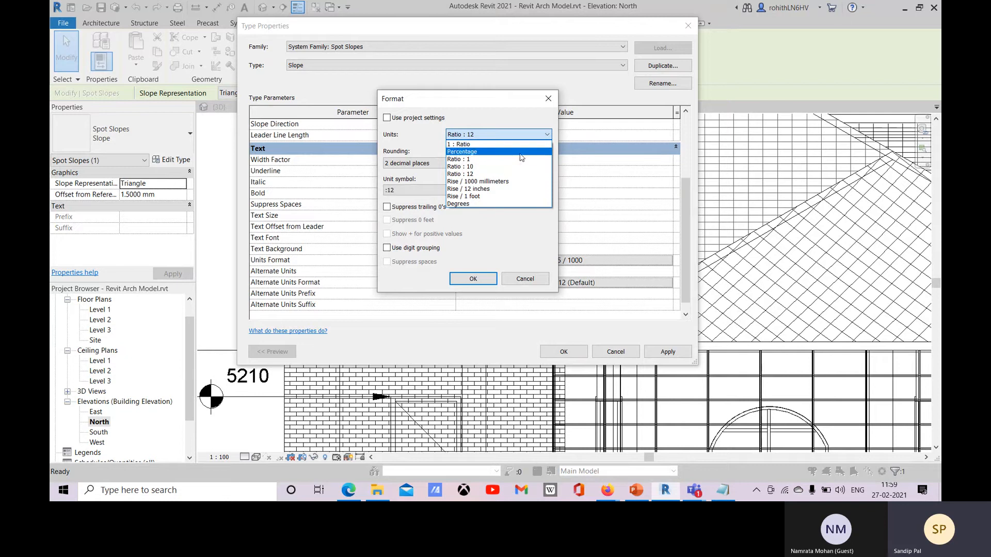
click(413, 118)
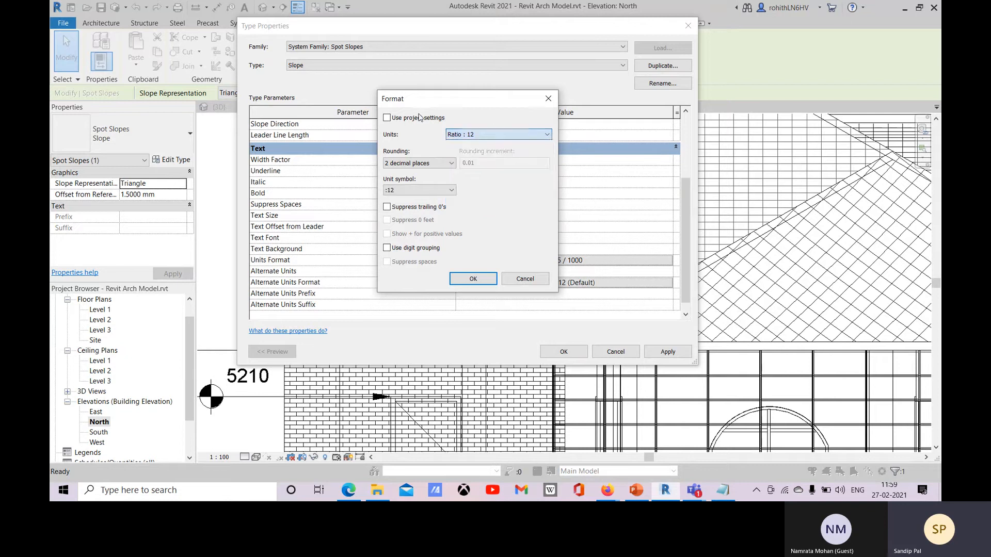
click(387, 118)
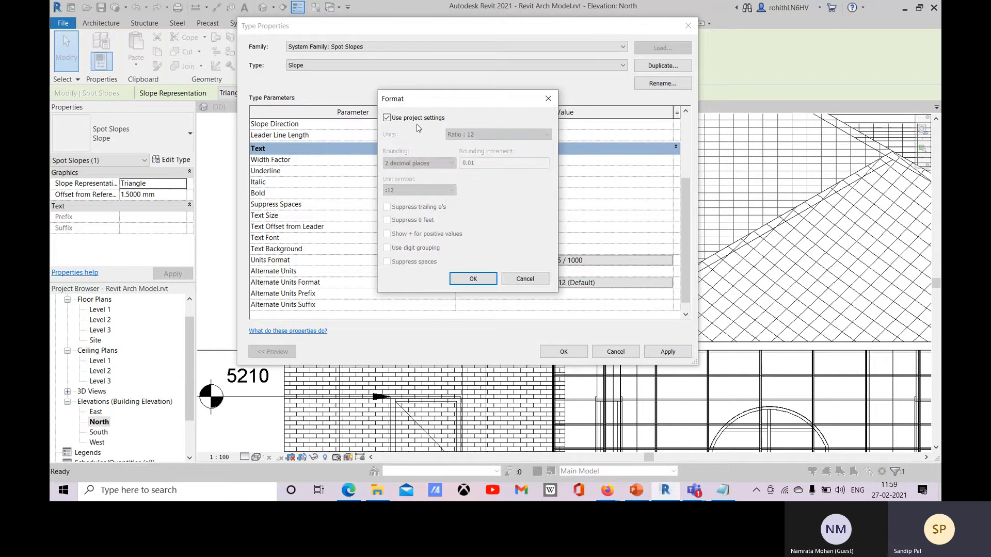
click(467, 281)
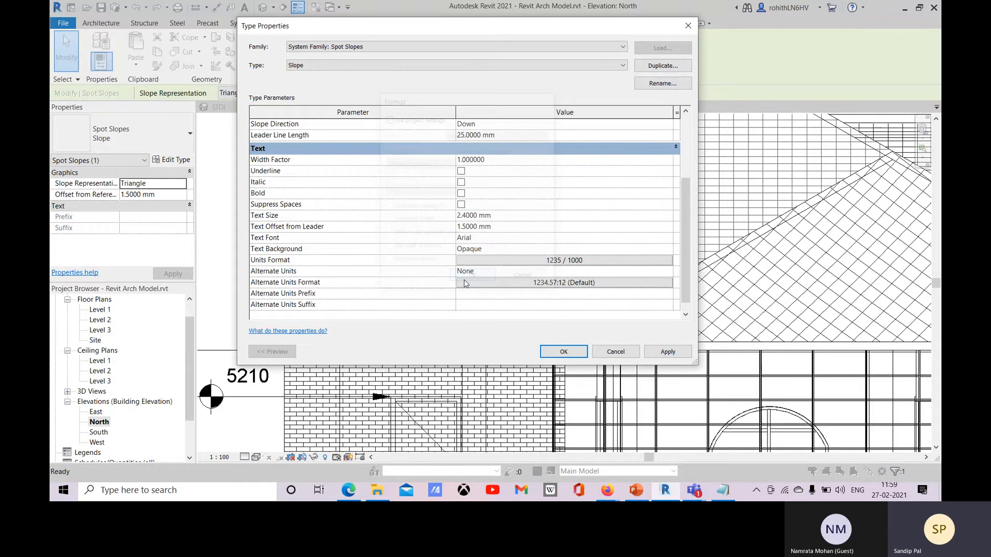
Step: Make the spot slope type's primary units format use the project settings, and apply the type changes
click(584, 262)
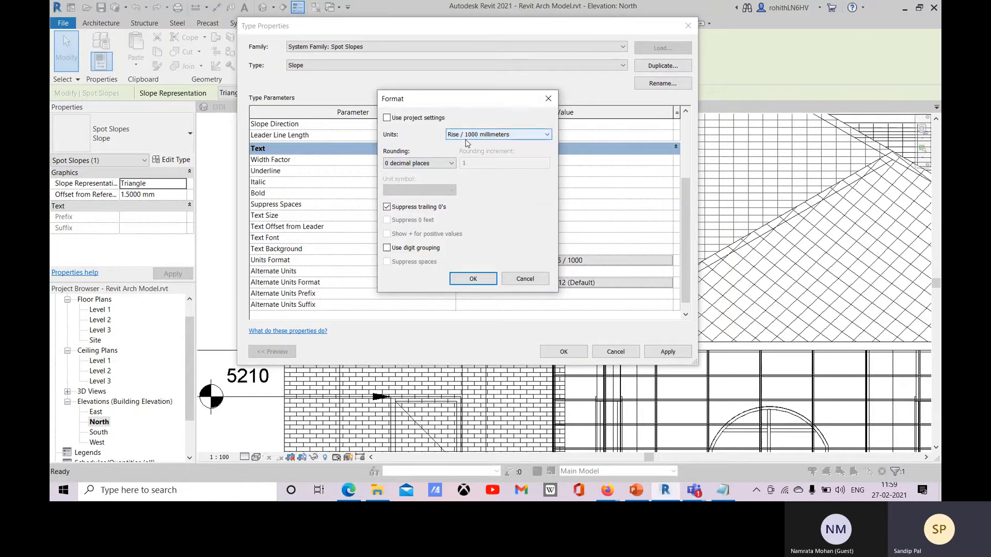
click(390, 120)
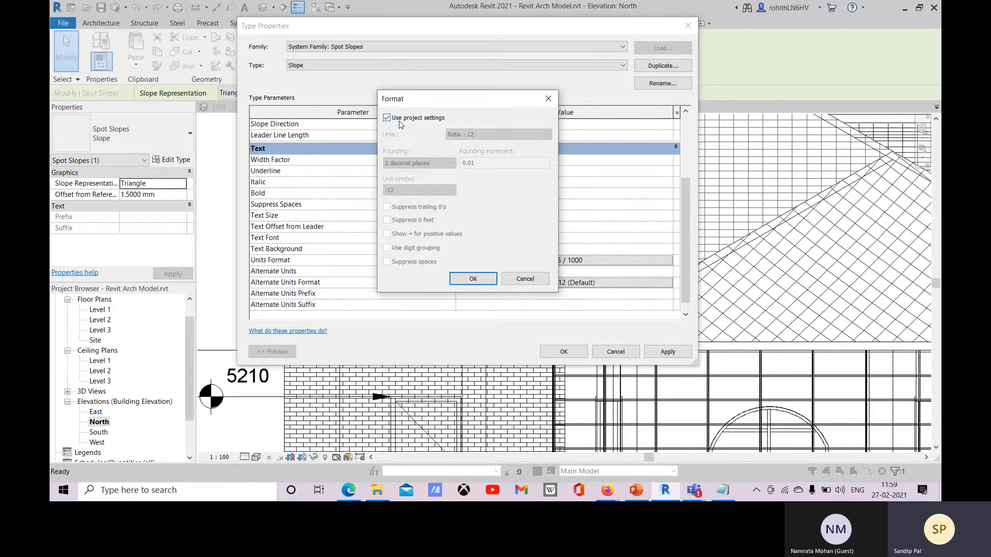
click(473, 279)
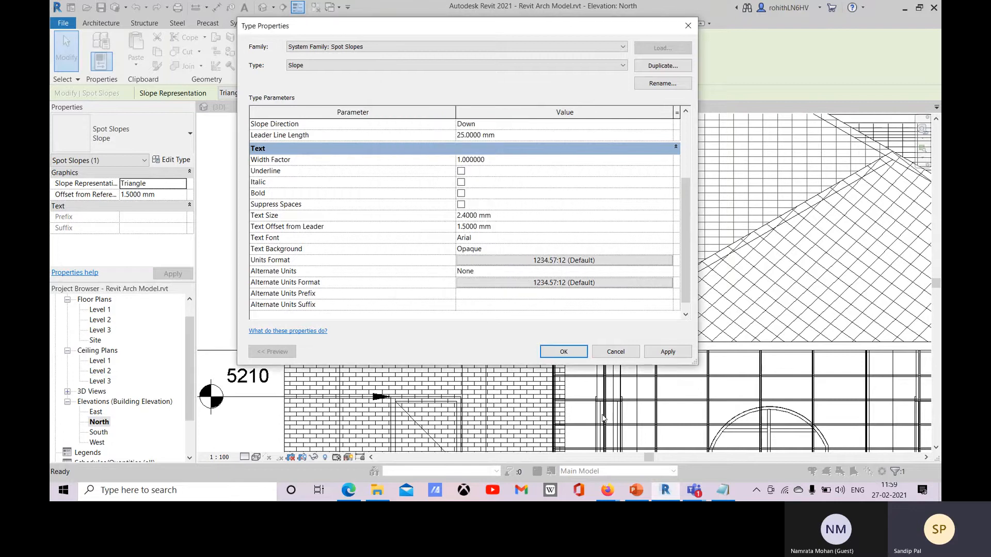
click(674, 355)
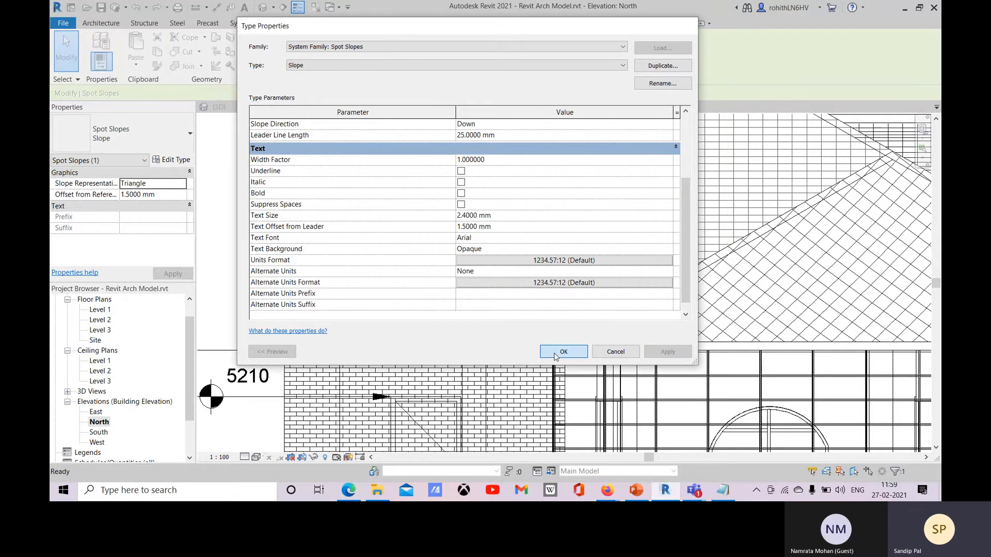
click(555, 356)
key(Escape)
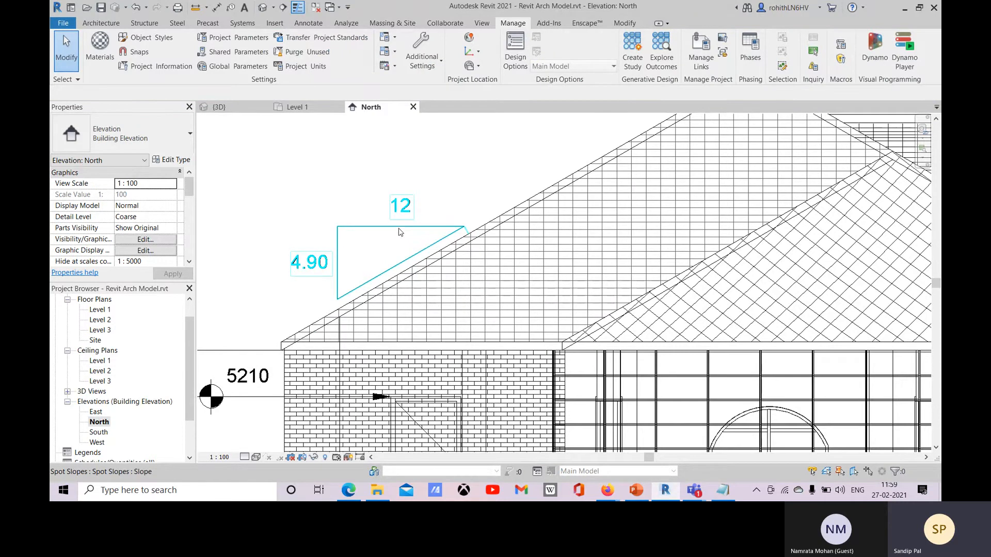
click(398, 233)
click(170, 151)
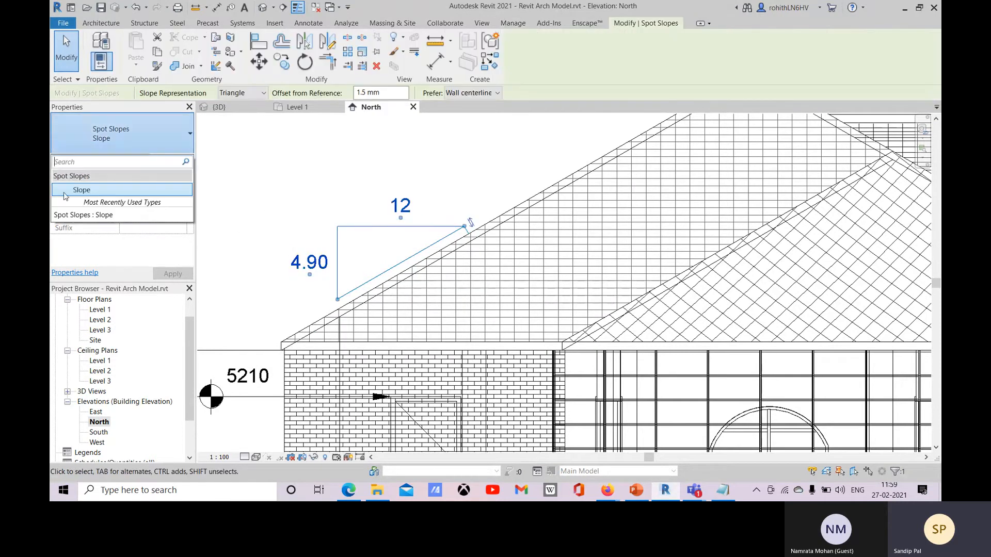
click(138, 135)
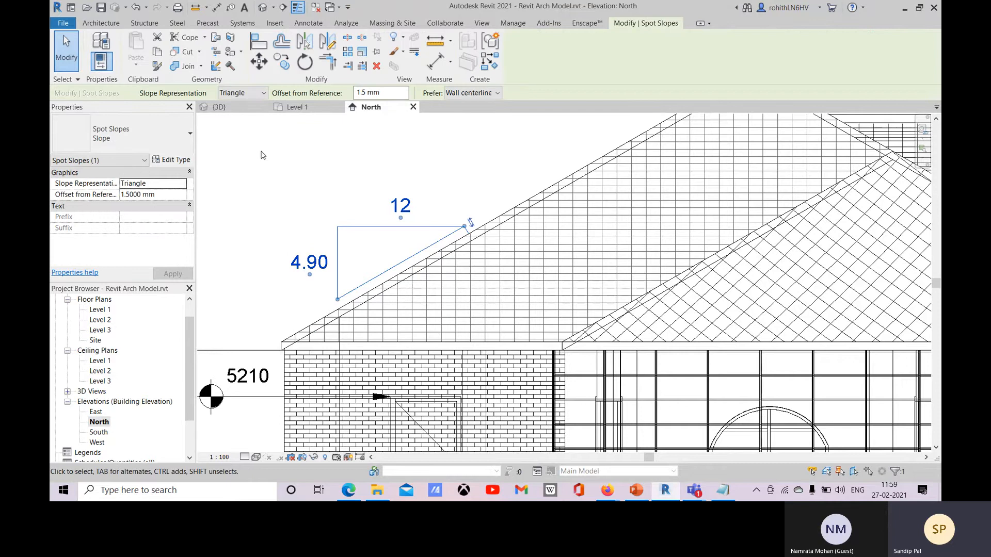
click(184, 133)
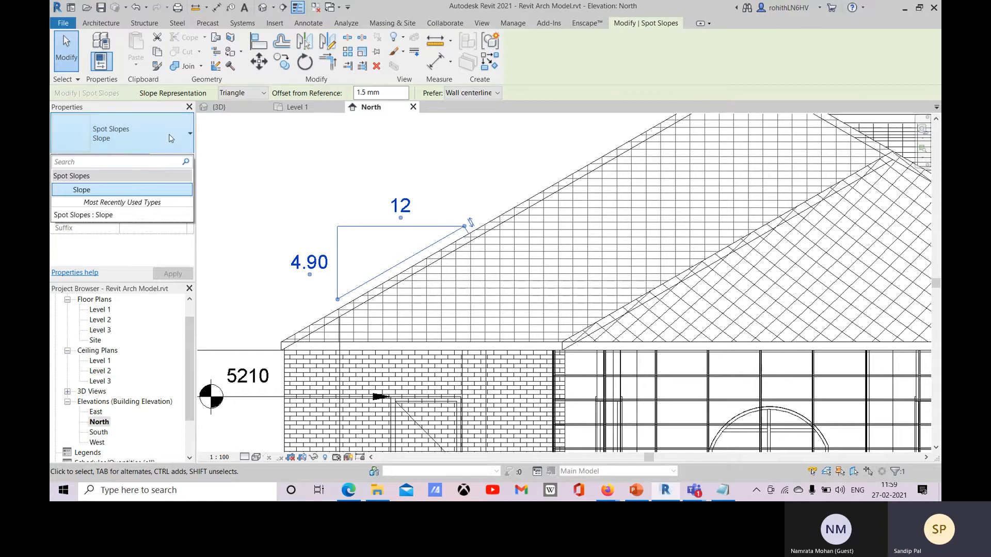
Step: Review the graphics, text and units parameters of the selected roof spot slope's type without changing them
click(334, 189)
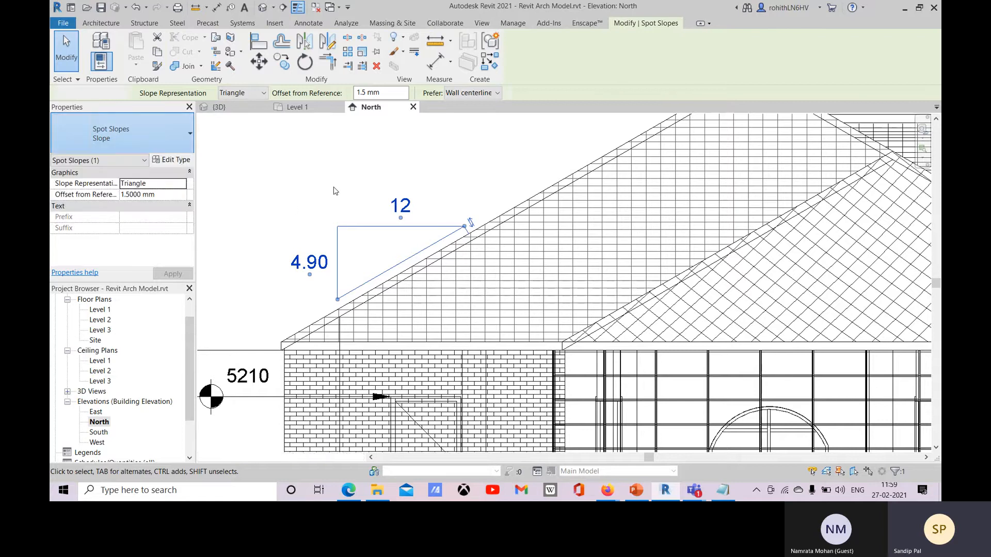
click(349, 228)
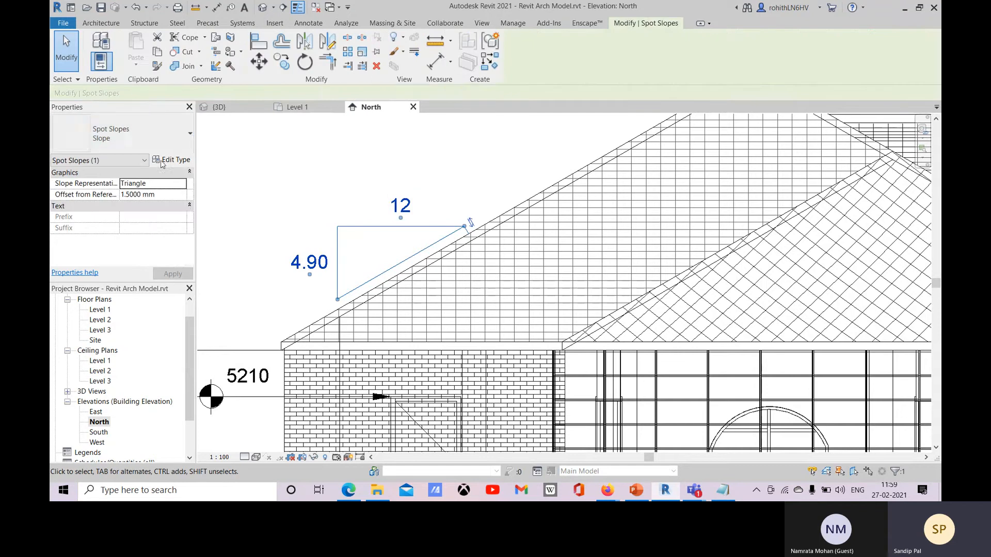
click(172, 149)
click(172, 150)
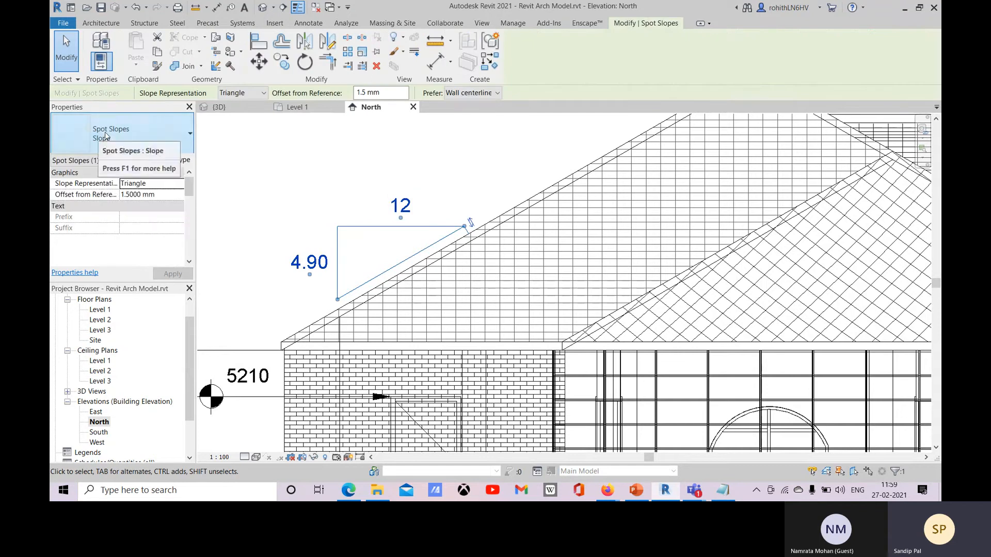
click(175, 159)
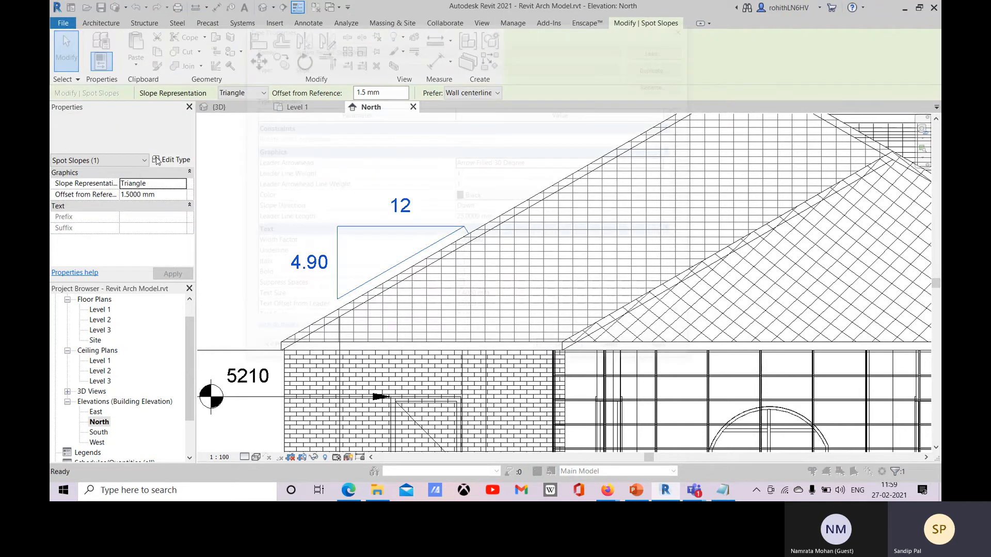
scroll(494, 290, down, 1)
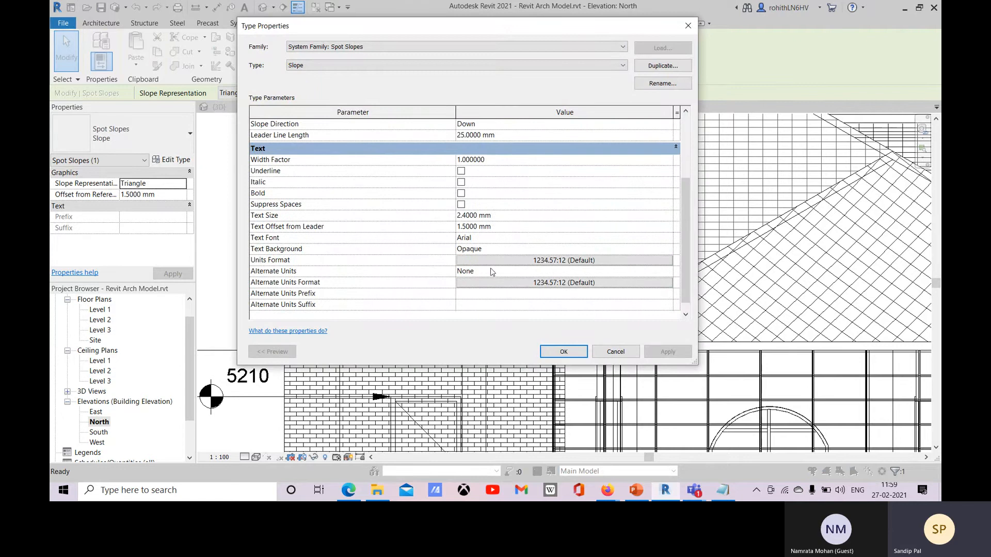
scroll(649, 308, up, 3)
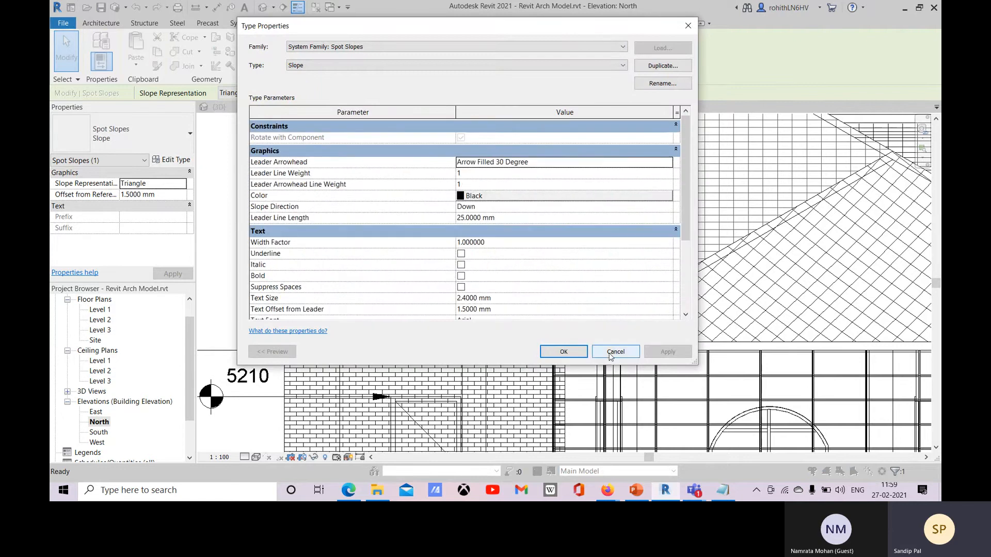
click(610, 353)
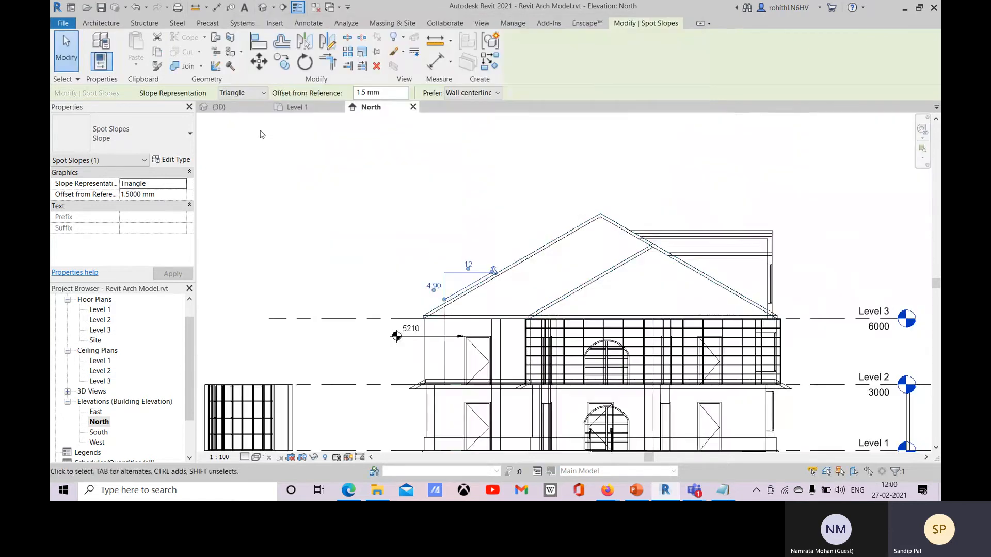
Step: In the Level 1 floor plan, select the upper linear dimension above Room 11 and choose the Diagonal - 2.5mm Arial type for it
click(305, 107)
scroll(598, 302, down, 8)
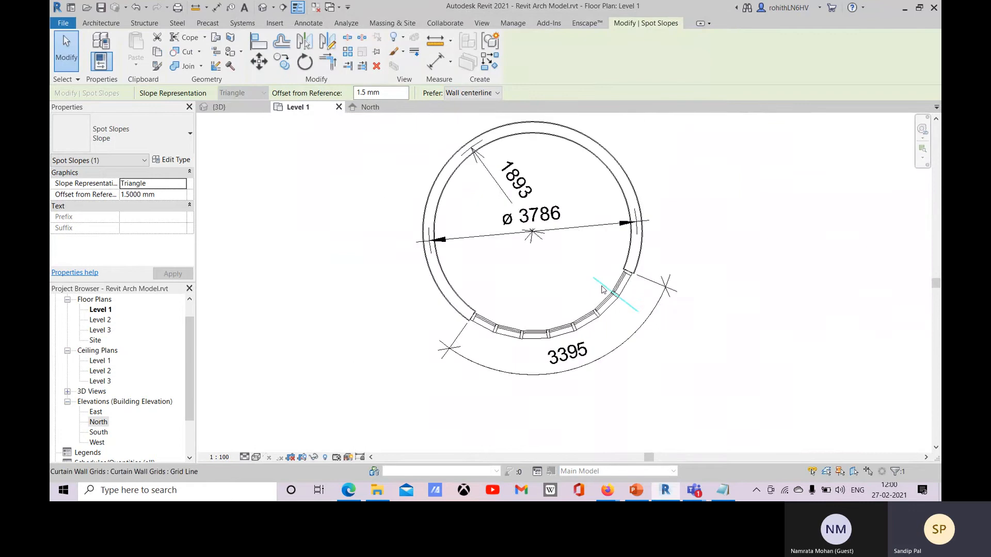
middle_drag(582, 343, 596, 359)
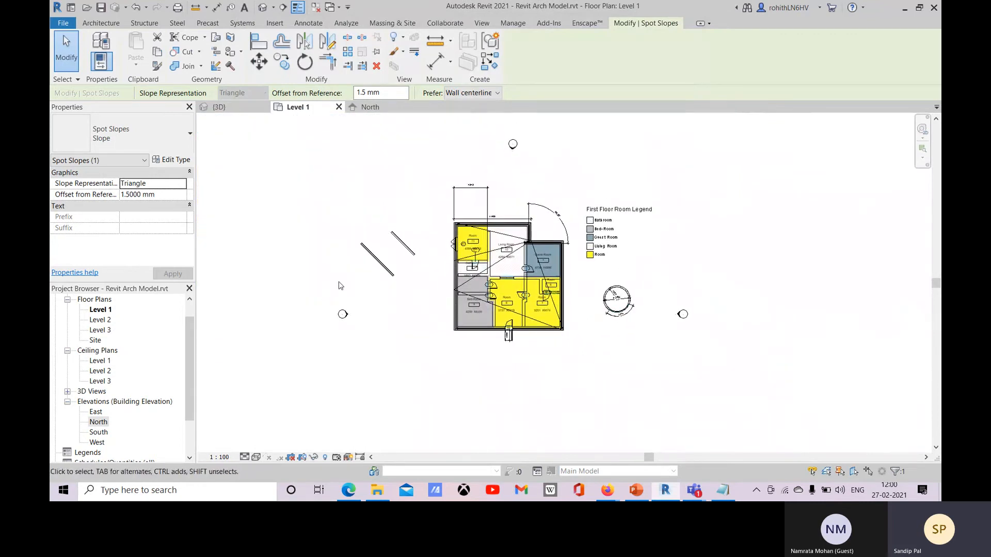
key(Escape)
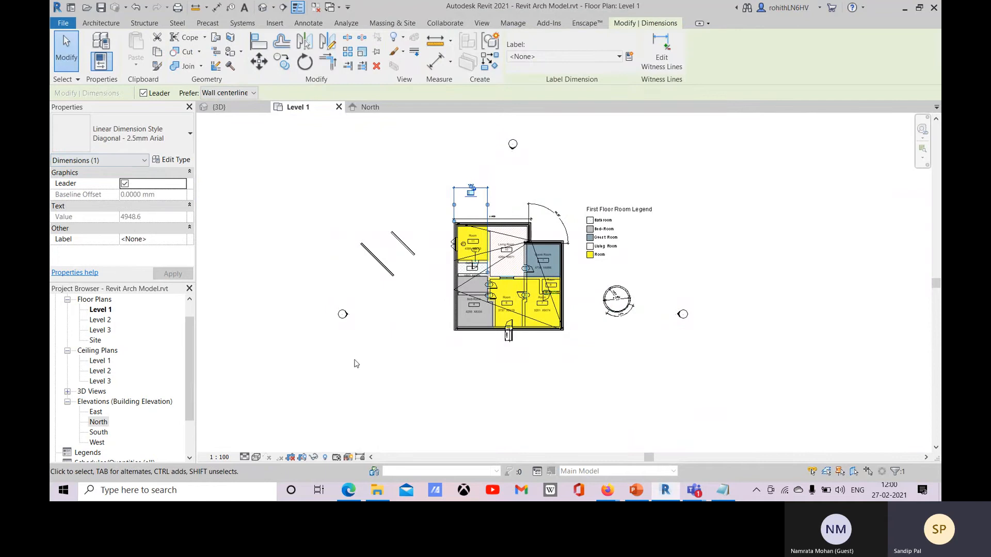
scroll(472, 195, up, 3)
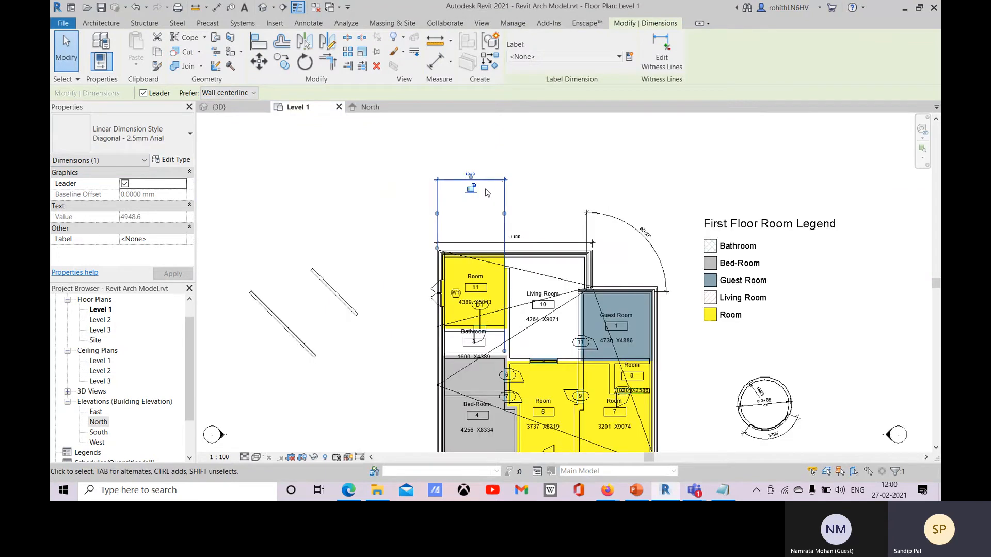
scroll(486, 192, up, 3)
key(Escape)
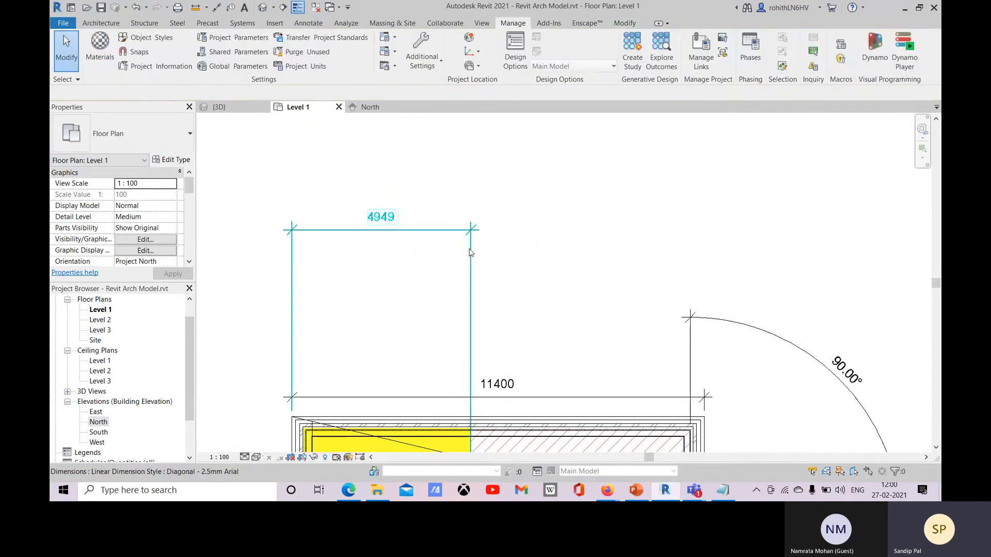
click(470, 252)
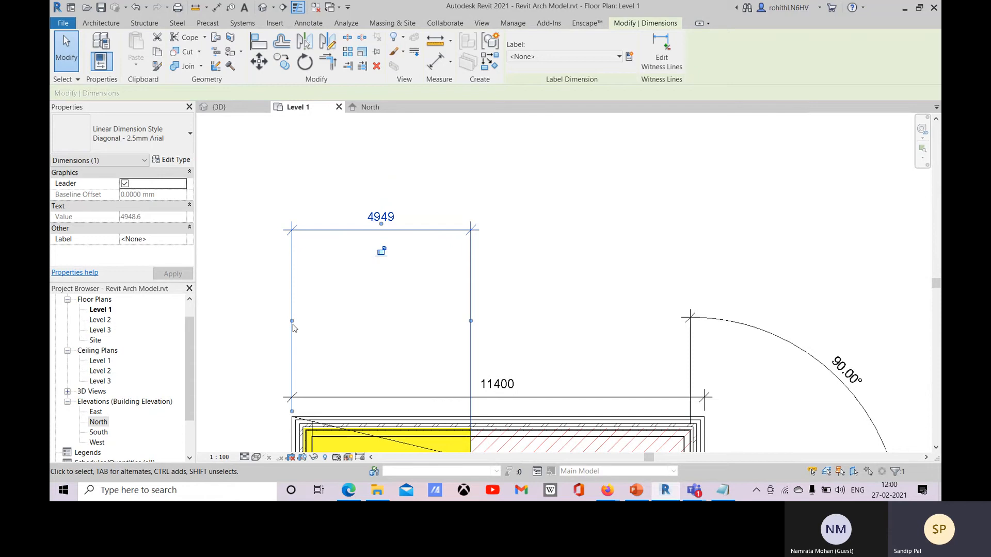
click(146, 143)
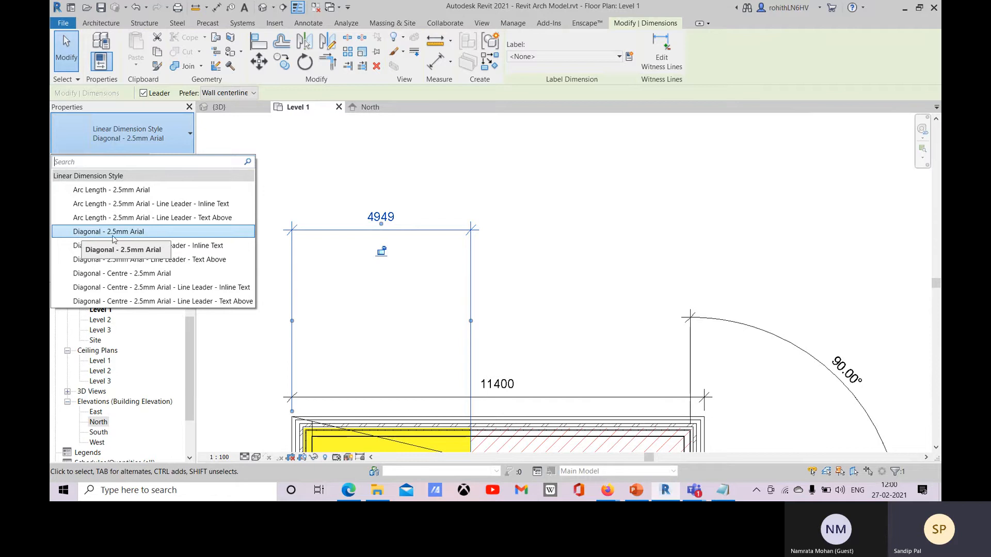
click(143, 233)
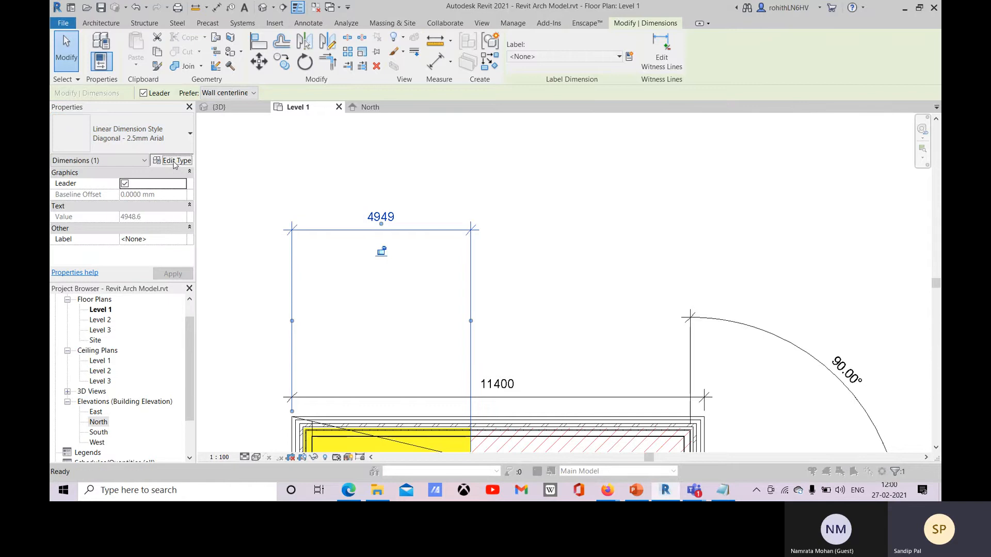
Step: Set the Dimension String Type of the Diagonal - 2.5mm Arial dimension style to Ordinate and apply it
click(174, 161)
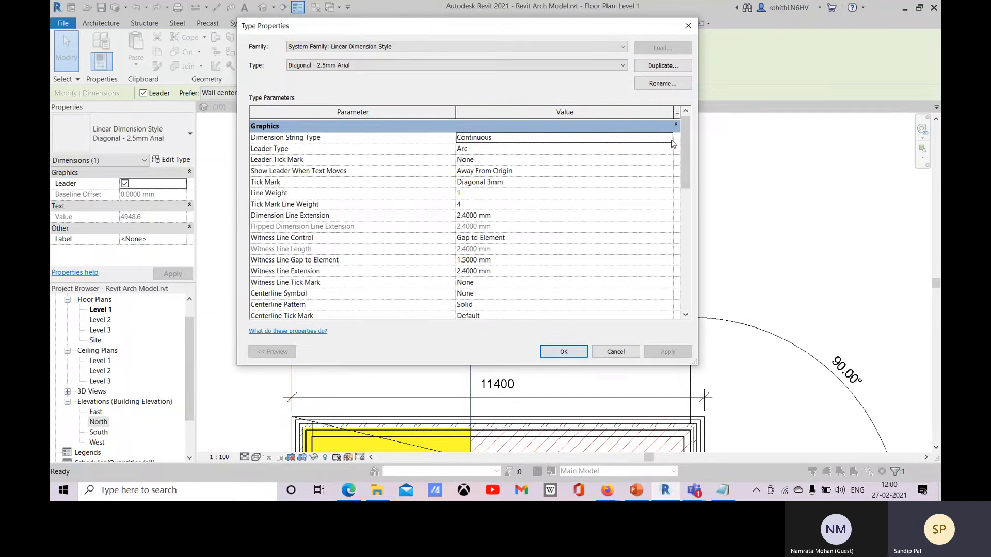
click(671, 139)
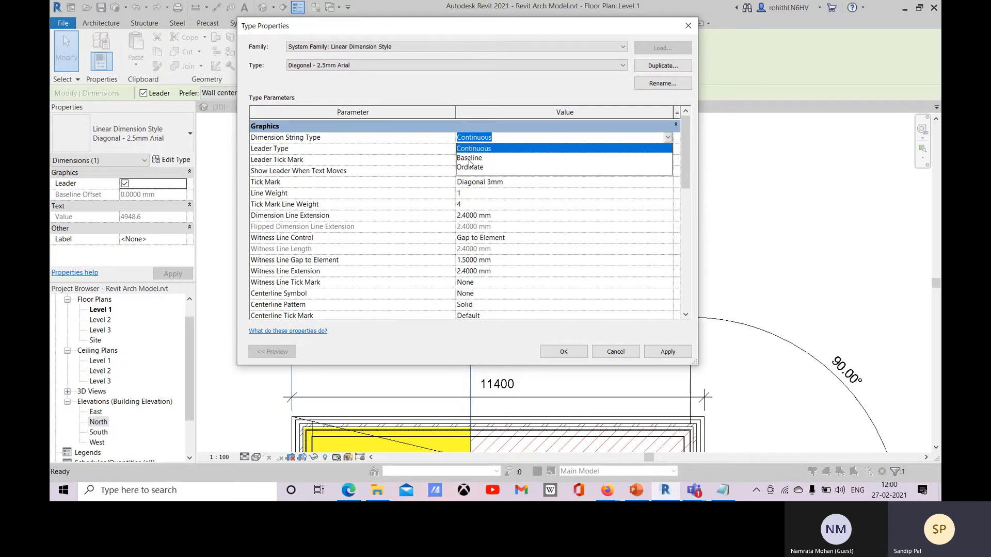
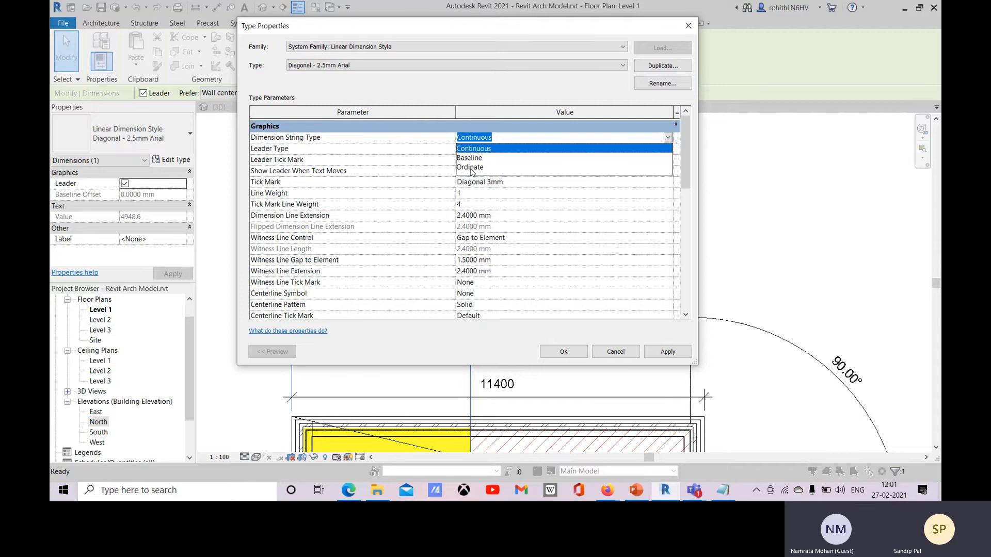
click(471, 168)
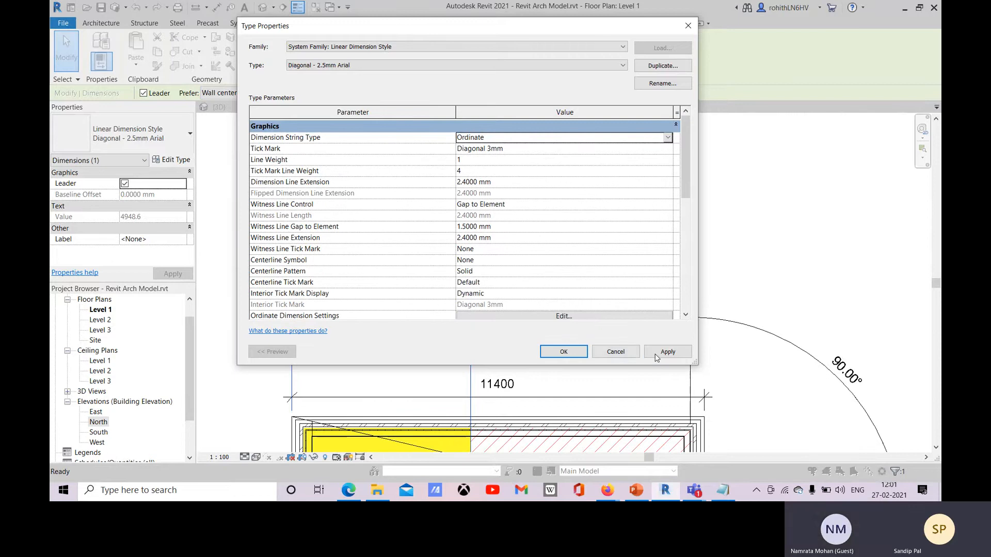
click(671, 352)
click(562, 352)
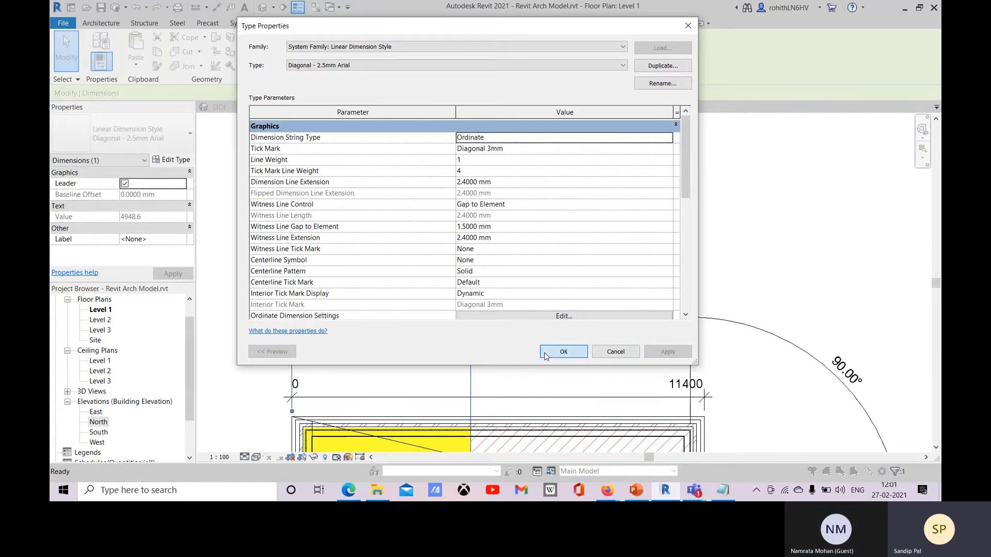
scroll(474, 317, down, 2)
scroll(390, 285, up, 1)
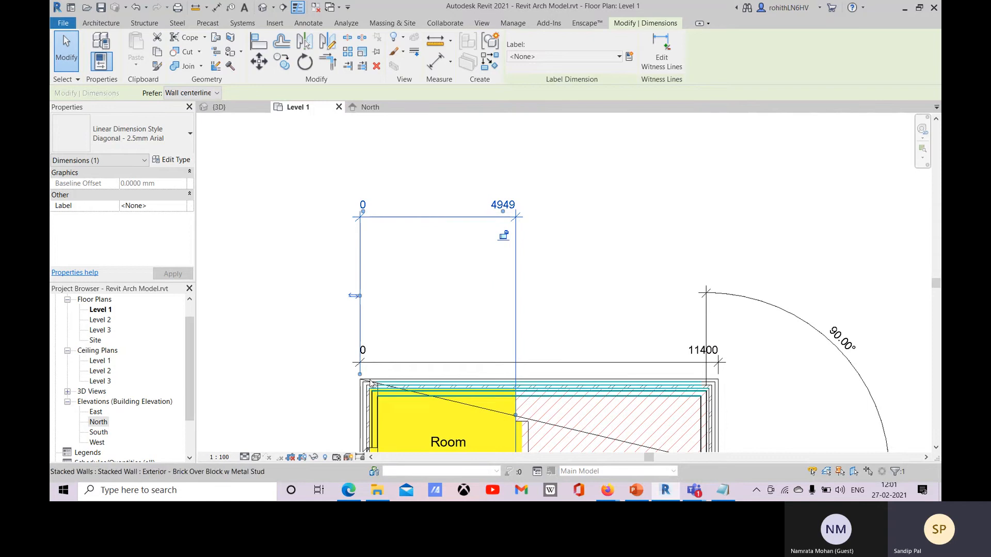
middle_drag(385, 376, 377, 328)
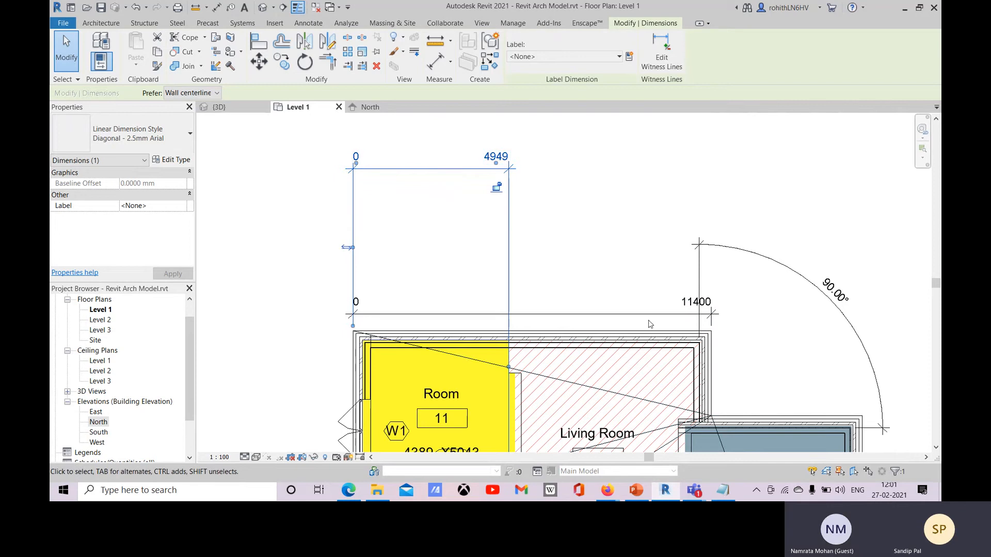
middle_drag(586, 252, 576, 266)
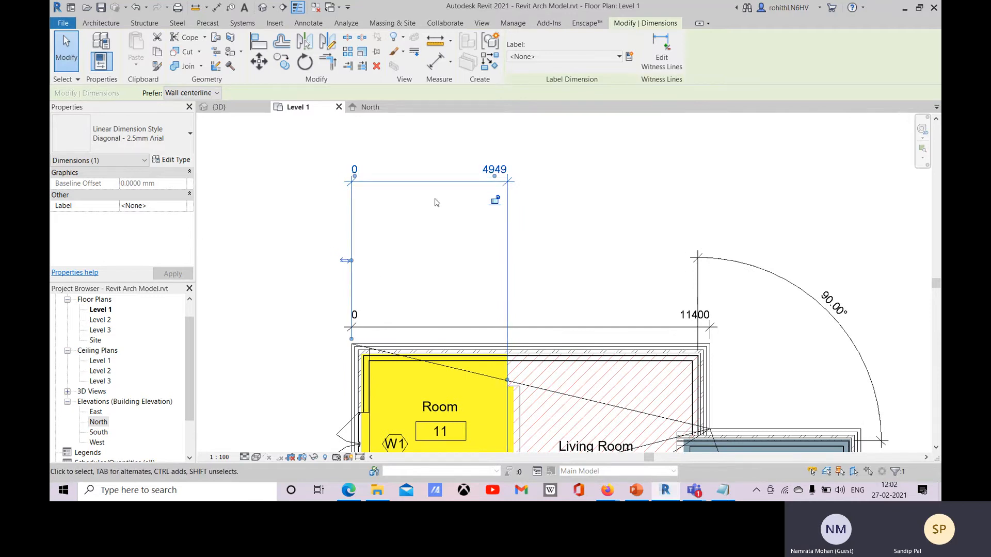
click(155, 137)
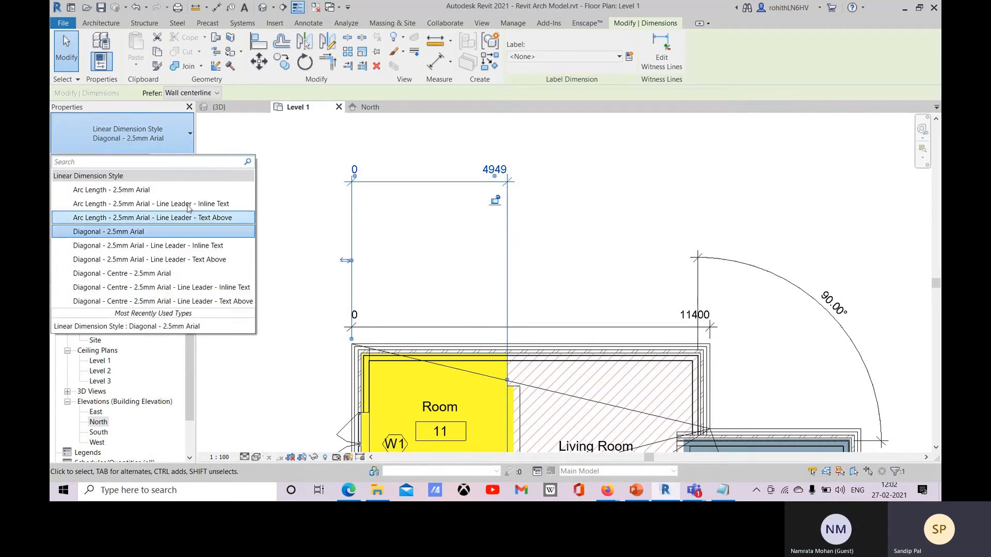
click(179, 161)
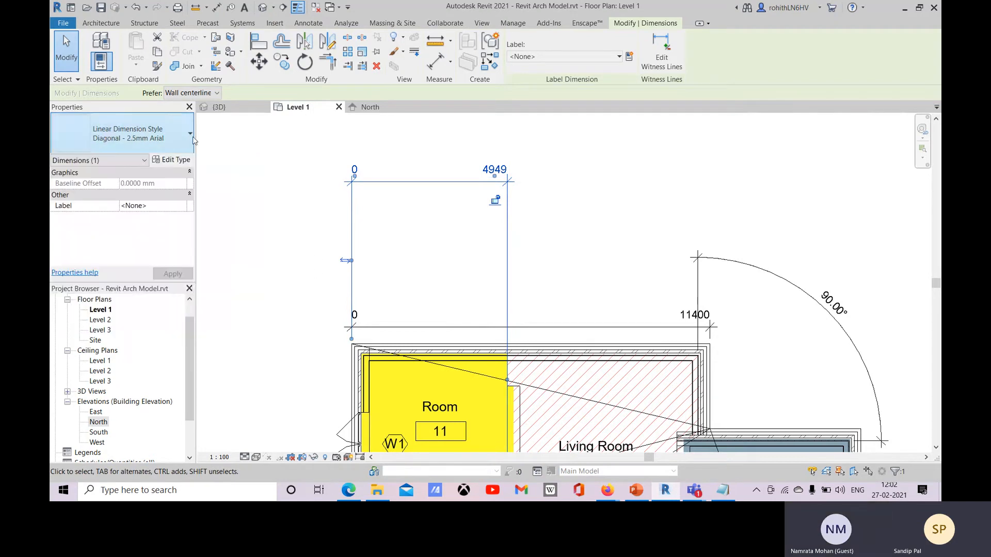
click(173, 160)
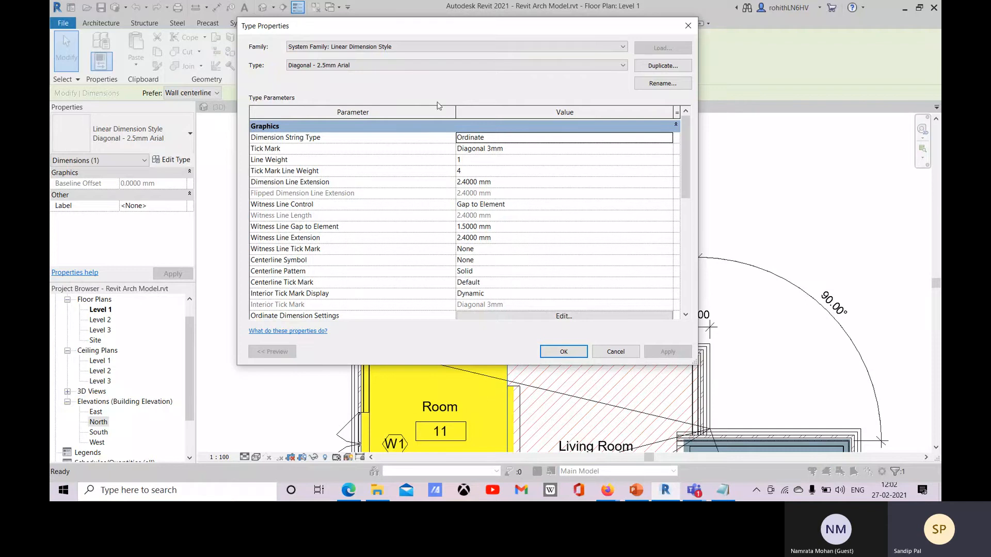
drag(378, 28, 343, 46)
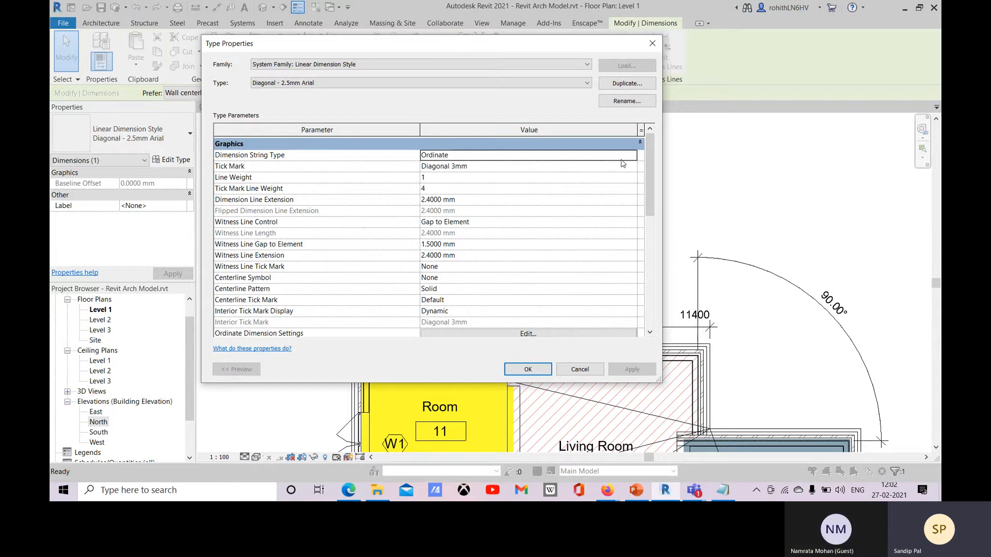
click(456, 155)
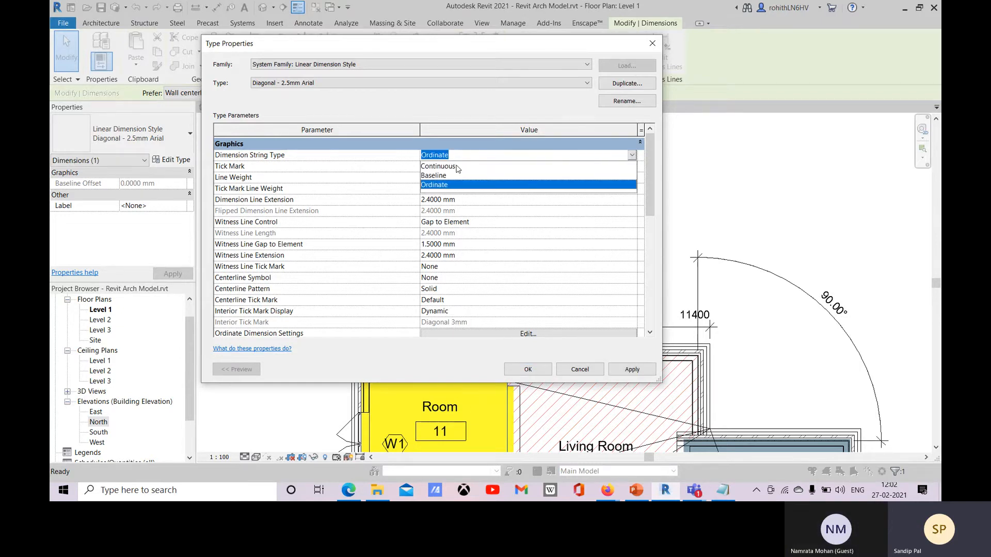
click(457, 166)
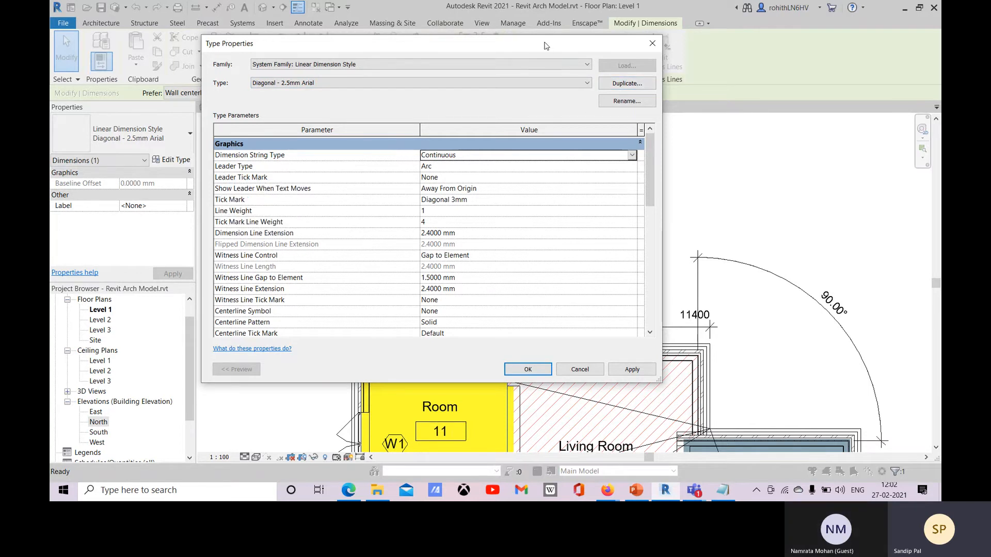
drag(544, 45, 477, 57)
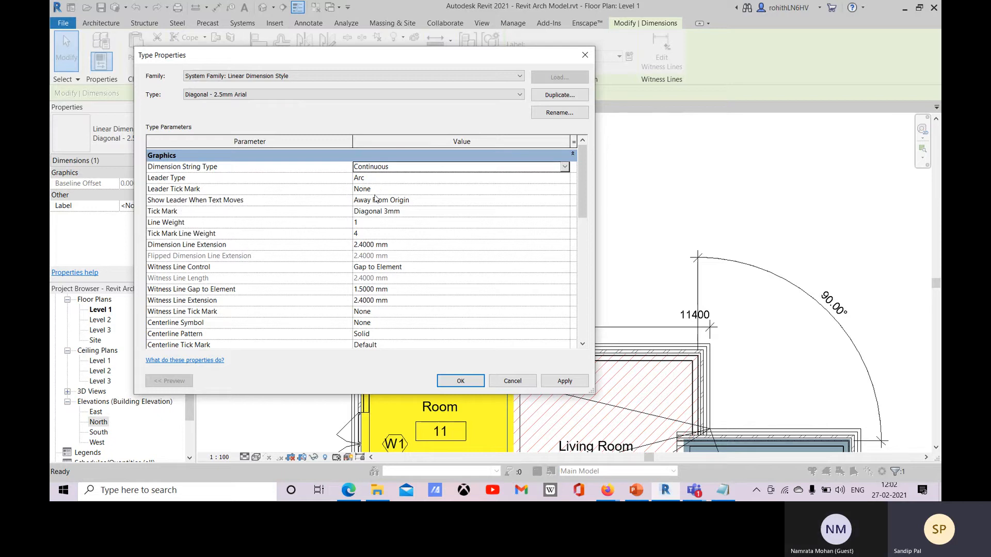
click(587, 55)
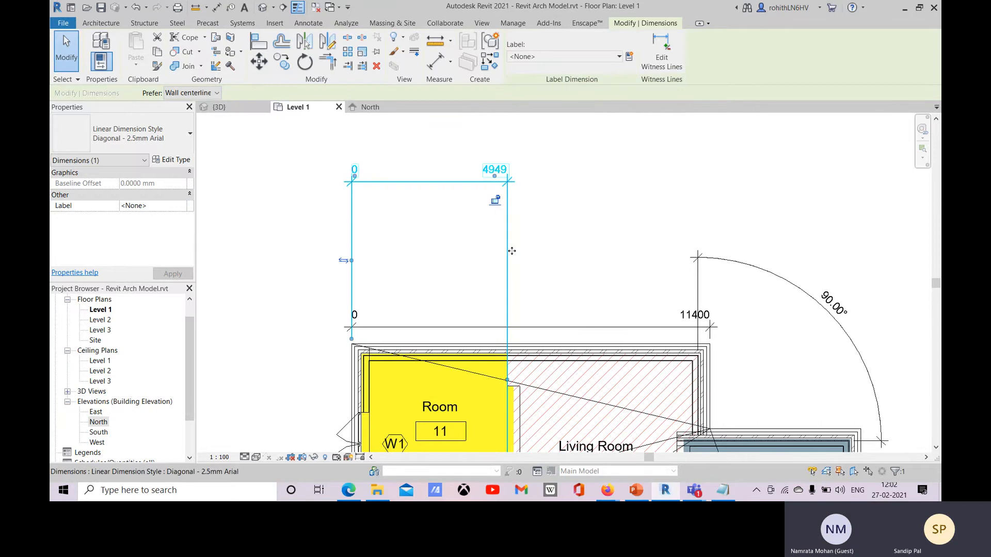
Step: Set the Dimension String Type of the selected dimension's style to Continuous and apply the type change
click(173, 160)
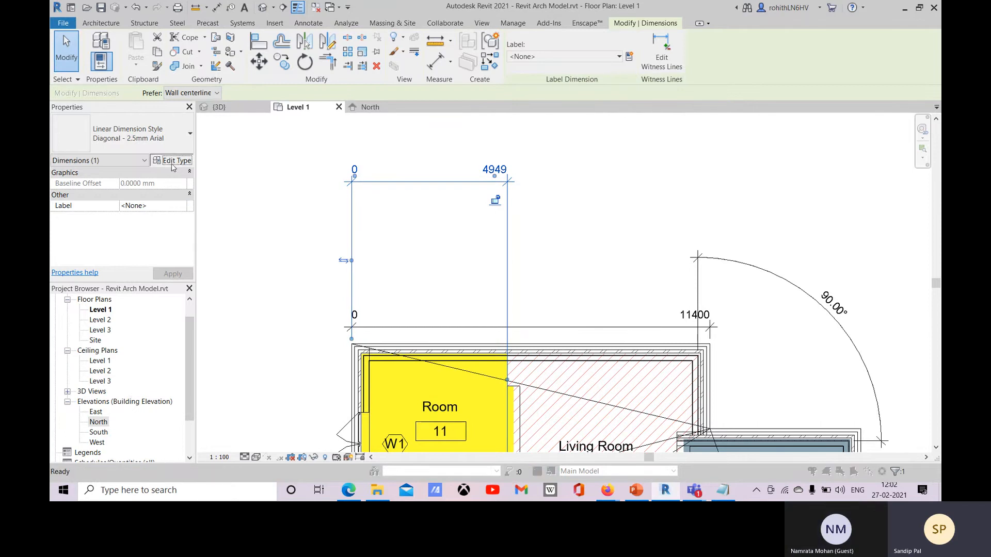
click(440, 167)
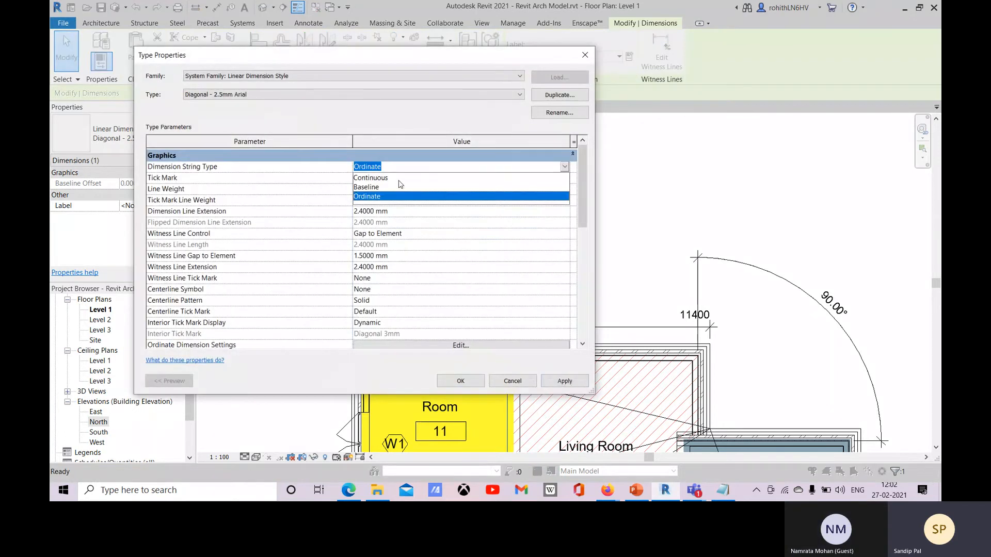
click(400, 178)
click(565, 380)
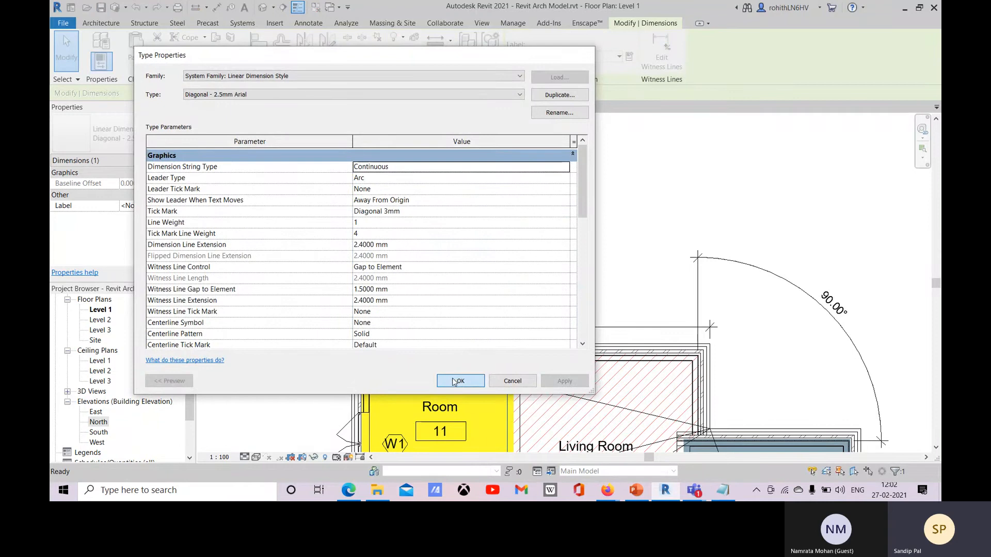
click(454, 382)
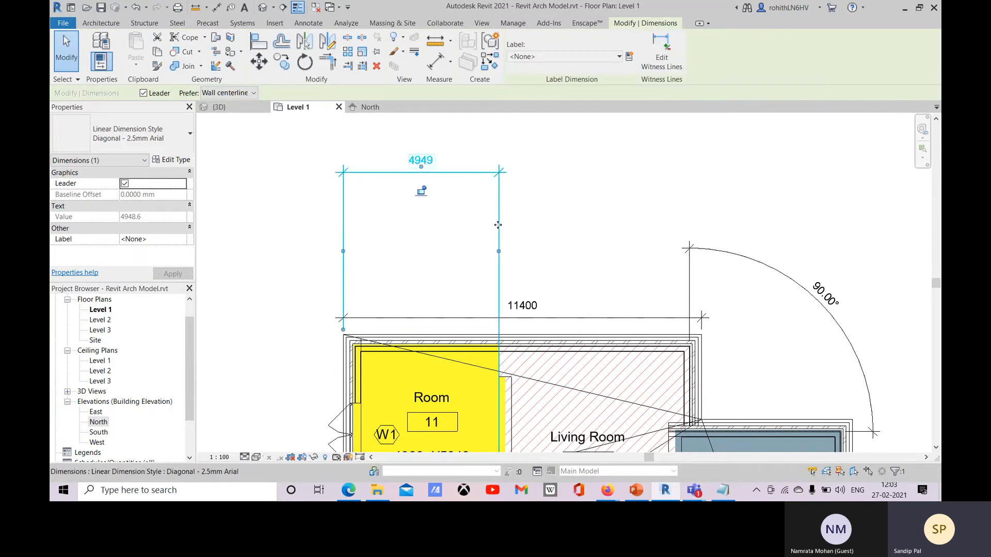
click(534, 183)
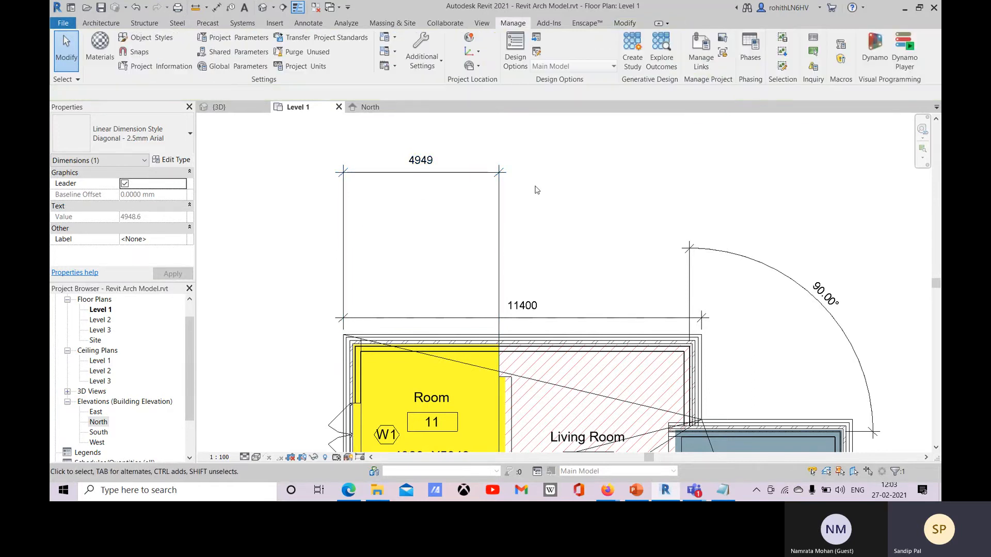
click(463, 177)
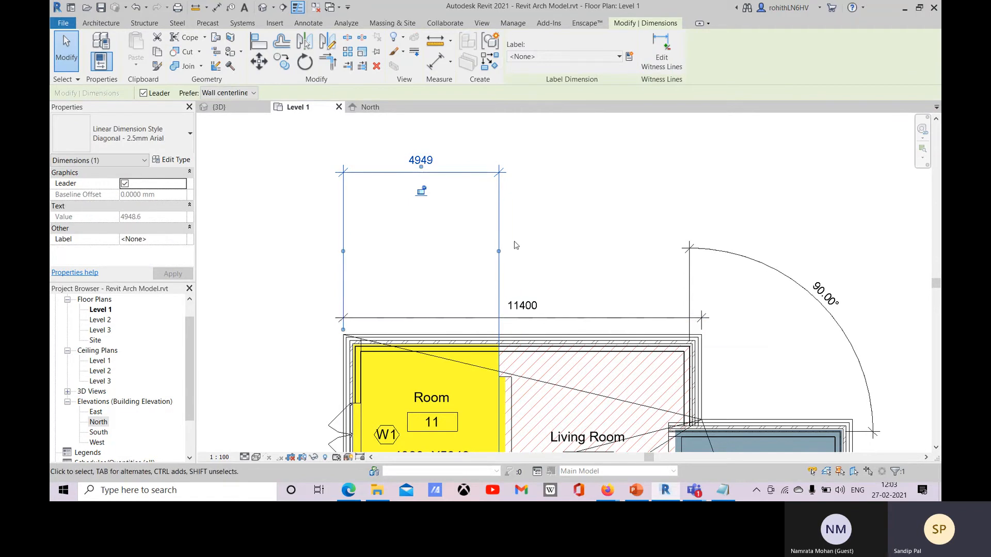
key(e)
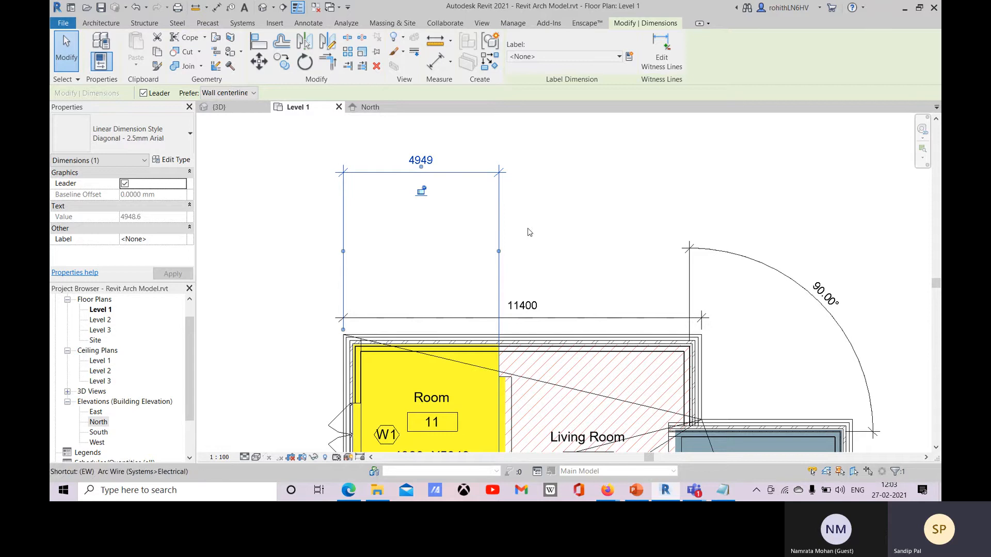
click(669, 65)
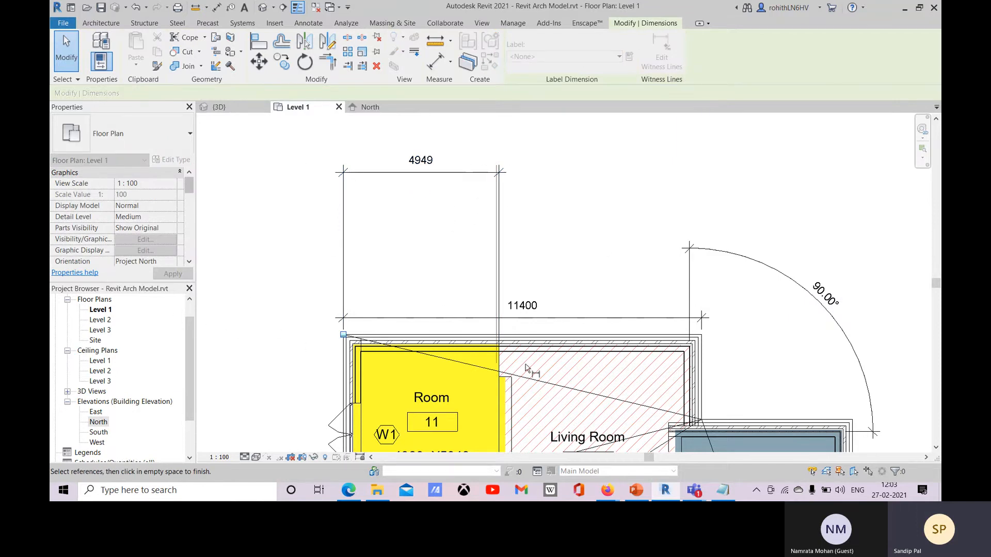
middle_drag(300, 279, 360, 258)
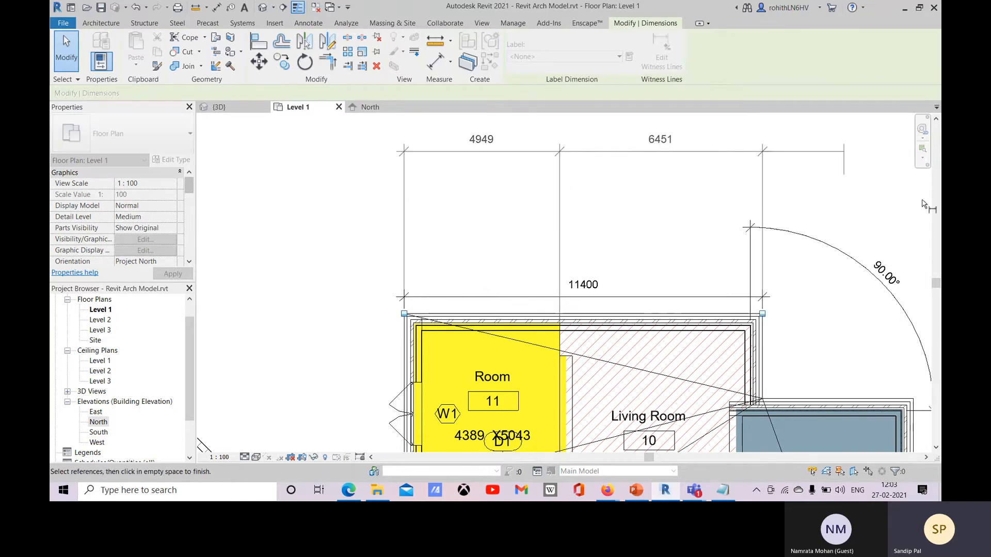
middle_drag(871, 145, 725, 214)
right_click(725, 214)
click(726, 211)
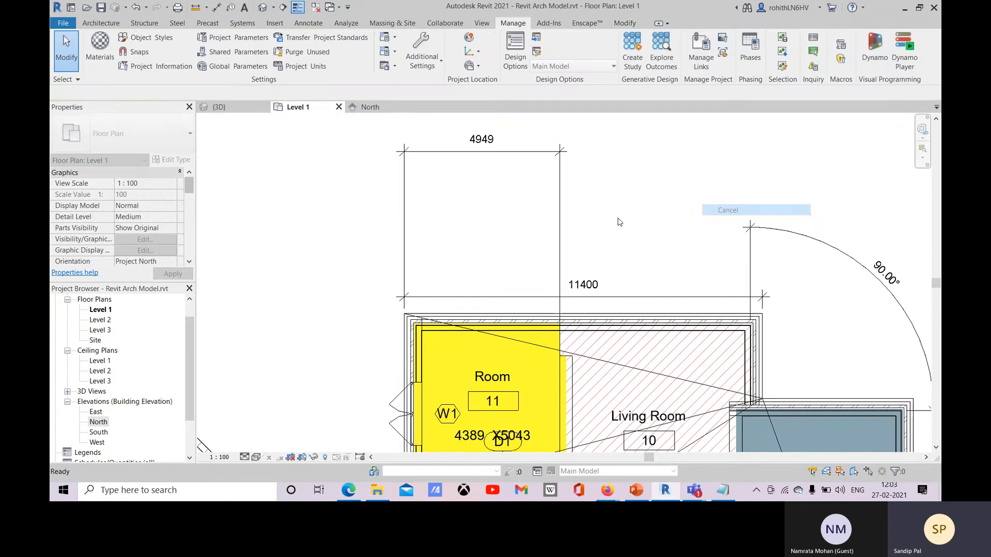
Step: Edit the witness lines of the upper dimension over Room 11, adding one at the building's outer corner beyond the Living Room
middle_drag(628, 237, 594, 242)
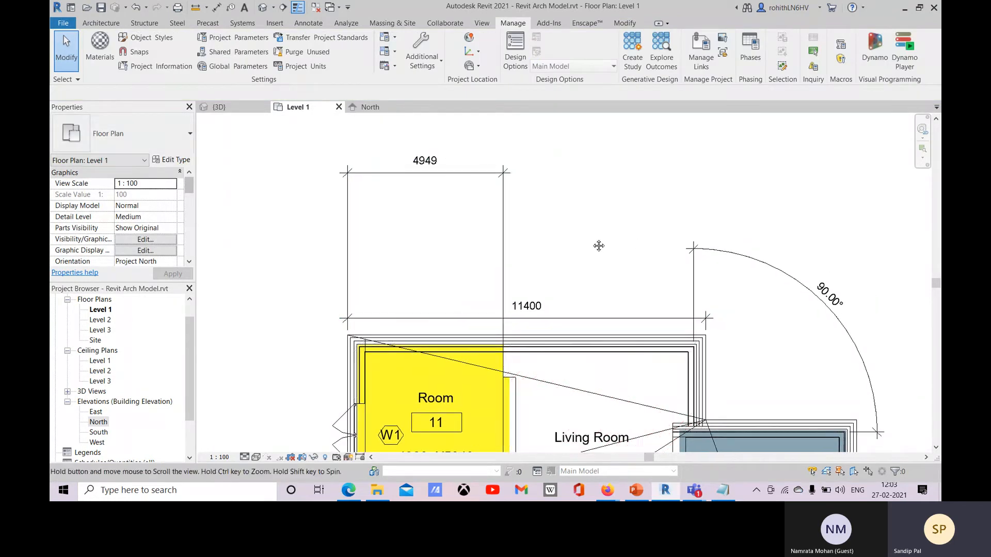
click(405, 176)
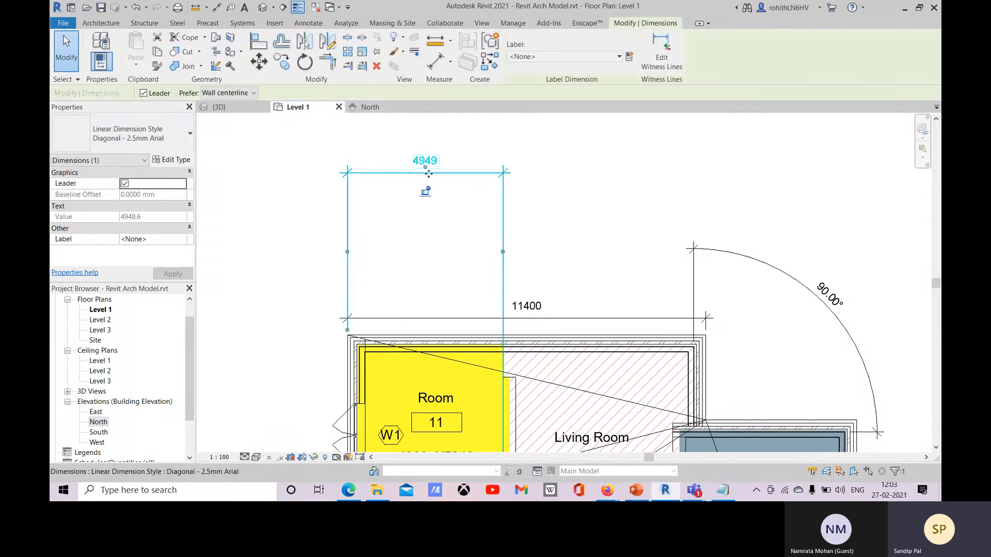
click(662, 51)
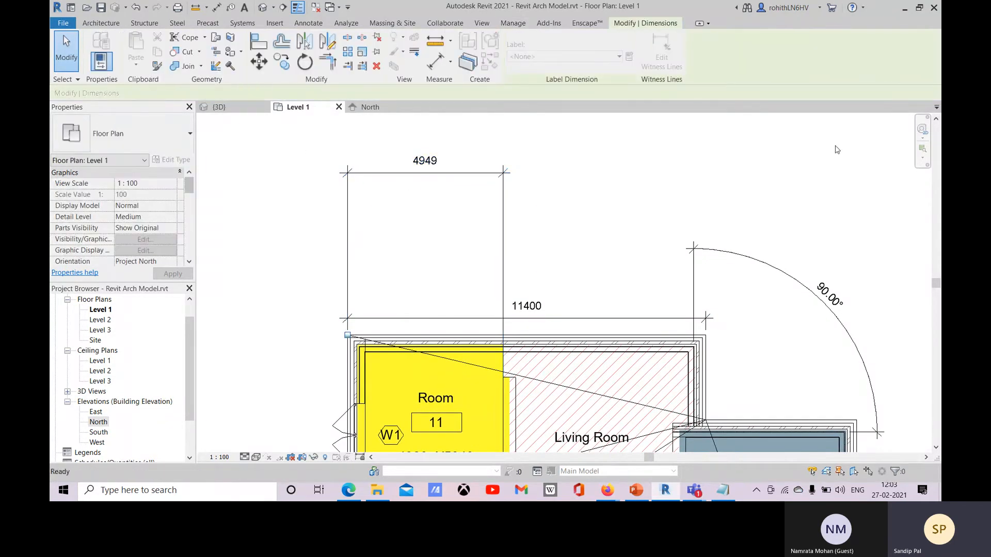
click(712, 342)
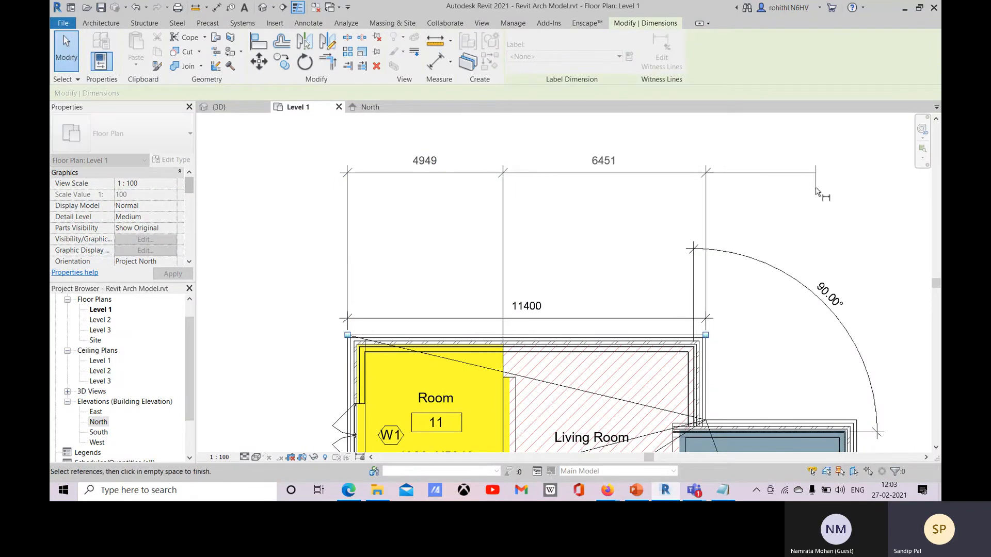
click(763, 214)
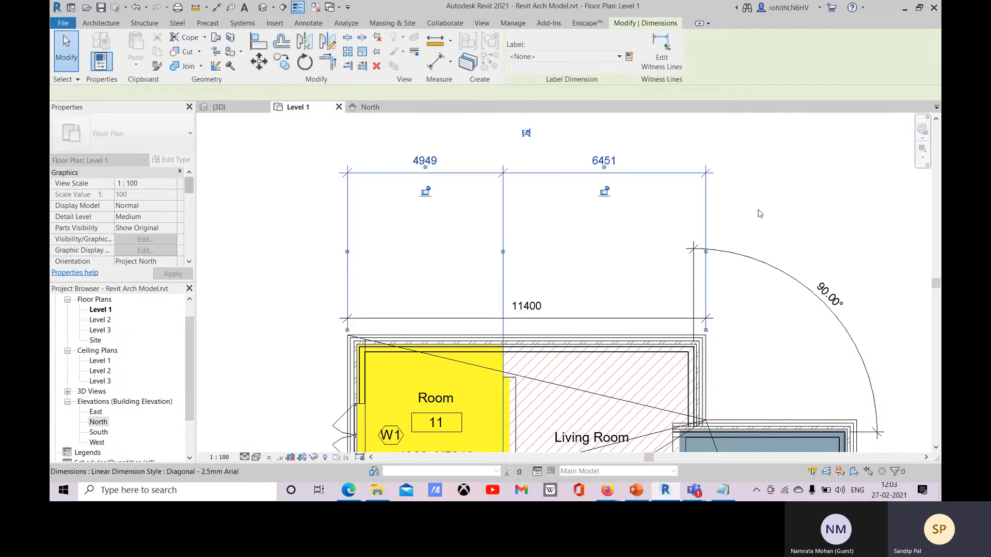
middle_drag(597, 223, 586, 265)
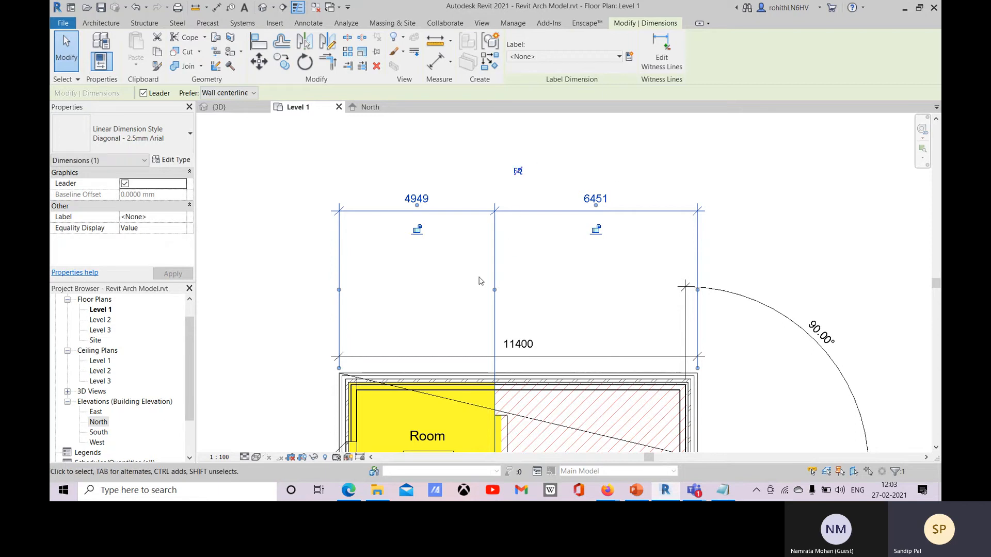
middle_drag(548, 305, 539, 256)
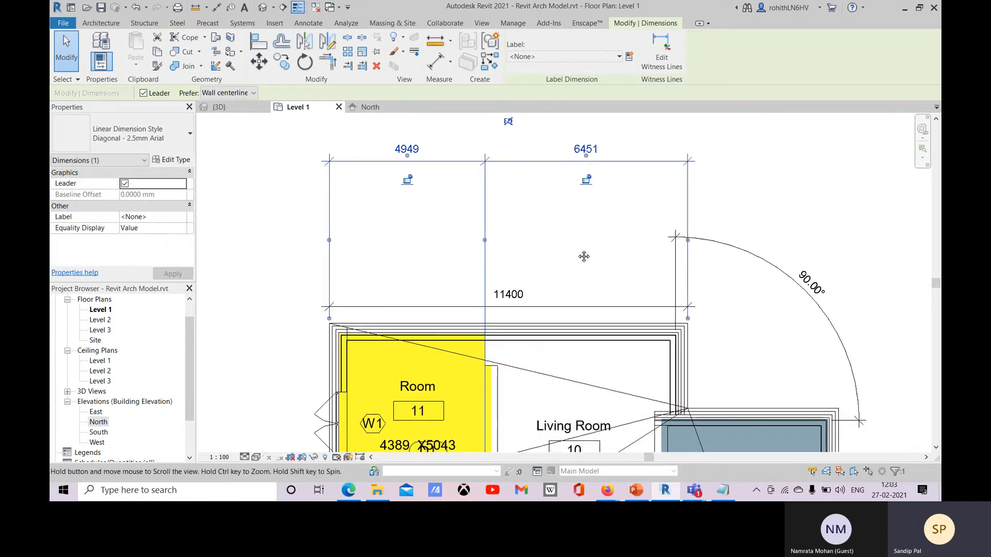
middle_drag(307, 272, 297, 285)
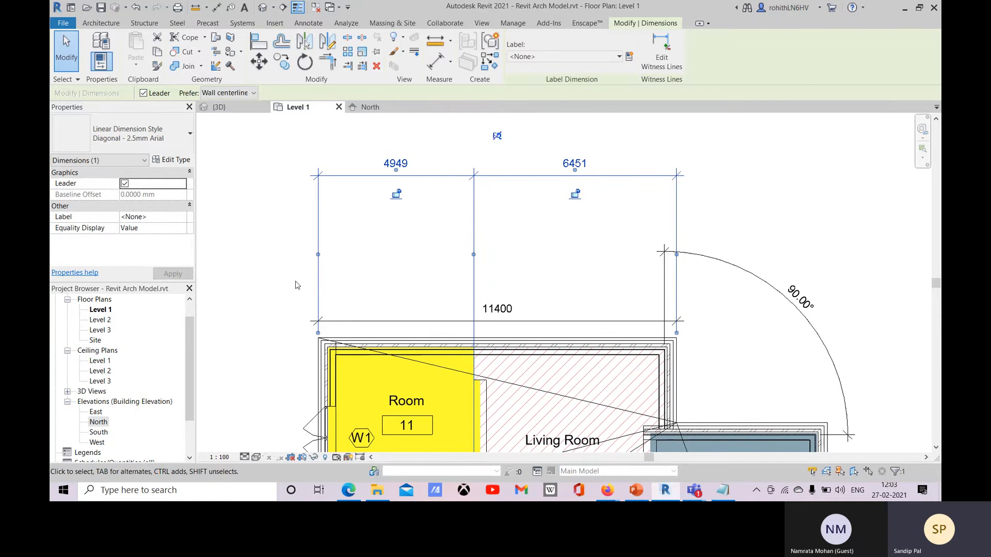
Step: Move the dimension string's witness line at the outer corner by Room 11 onto the adjoining exterior wall
click(184, 217)
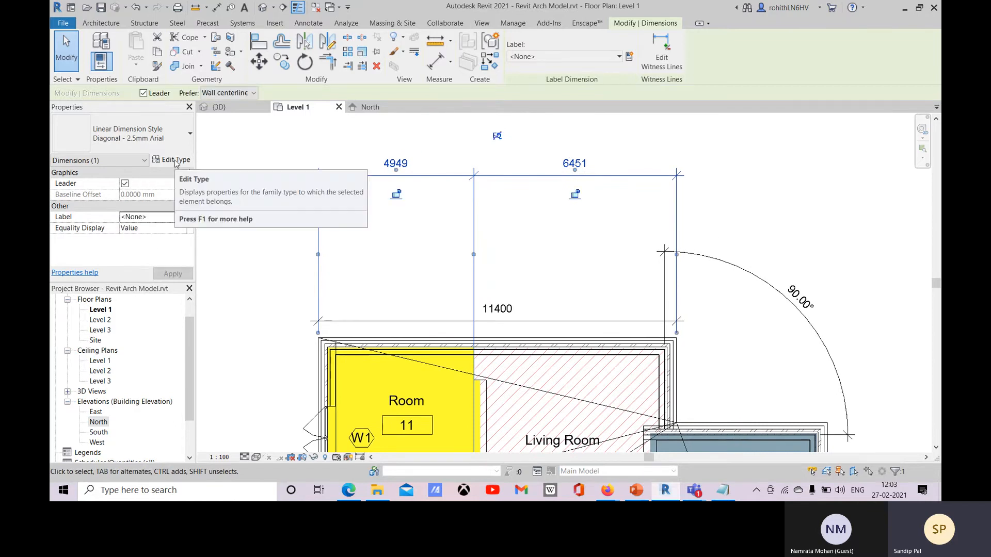
scroll(354, 261, down, 2)
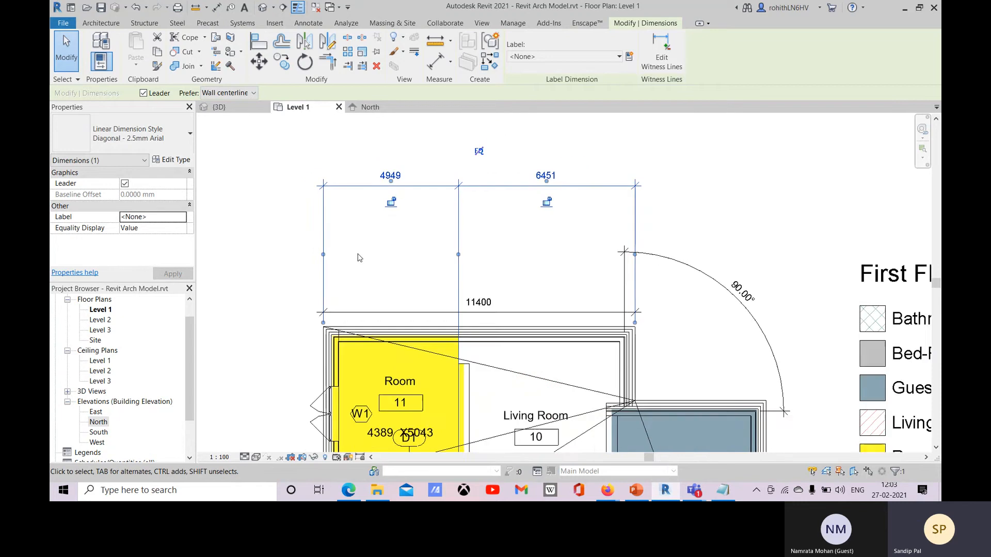
middle_drag(355, 260, 500, 189)
scroll(384, 273, up, 3)
middle_drag(384, 274, 386, 342)
drag(378, 228, 386, 341)
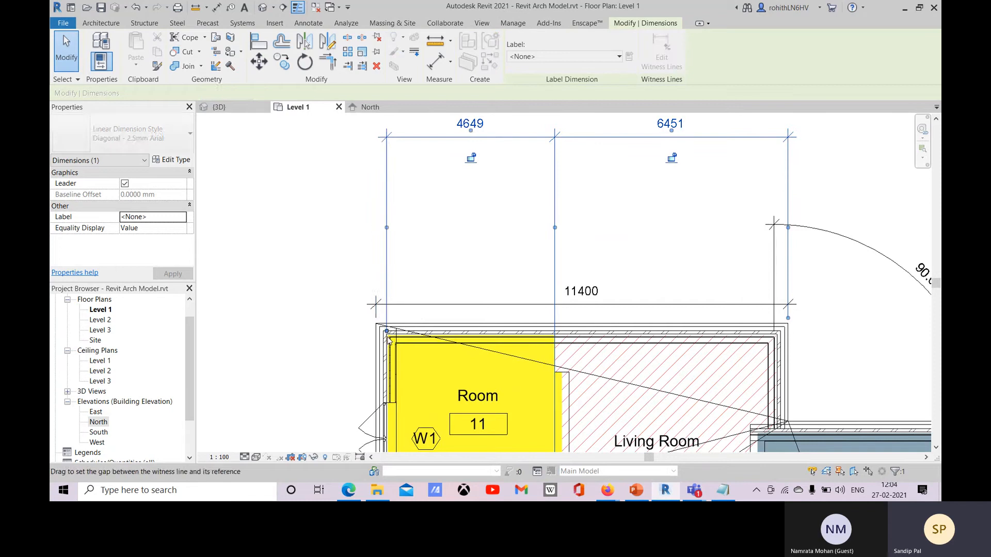
middle_drag(273, 181, 265, 230)
click(274, 186)
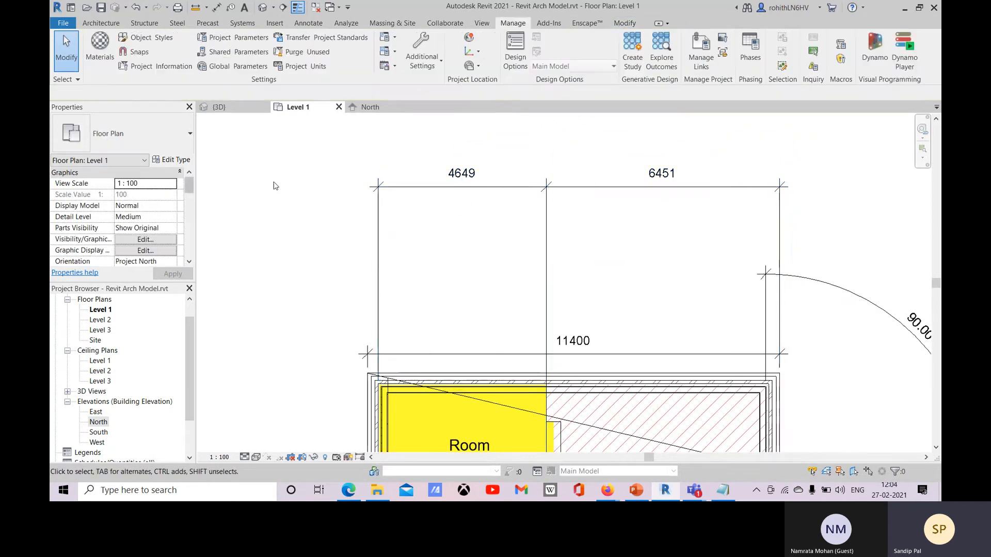
click(378, 265)
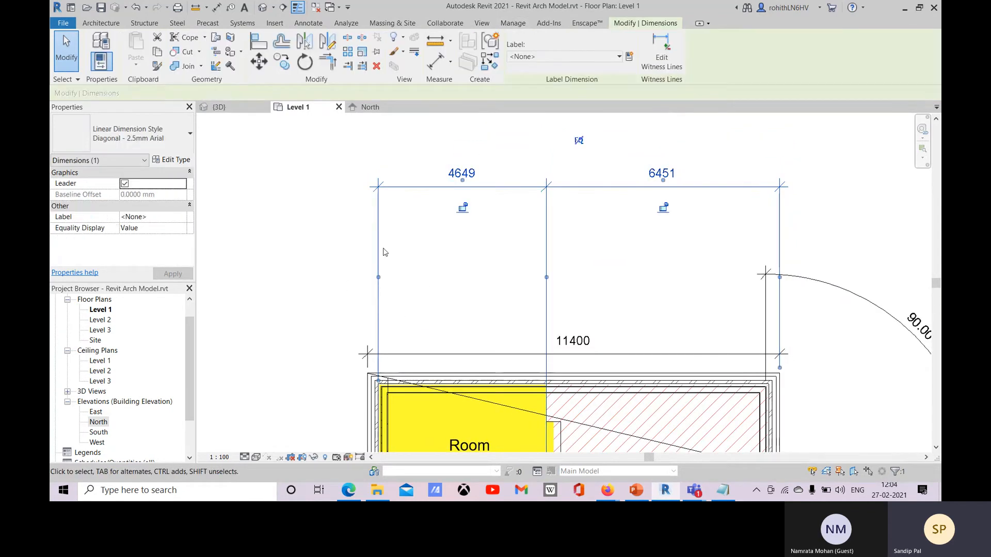
click(662, 52)
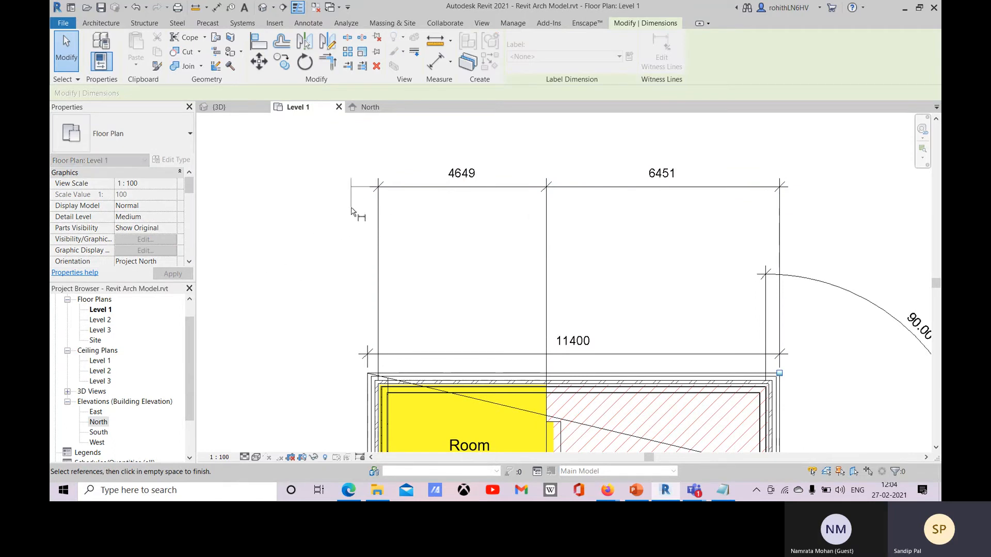
click(325, 252)
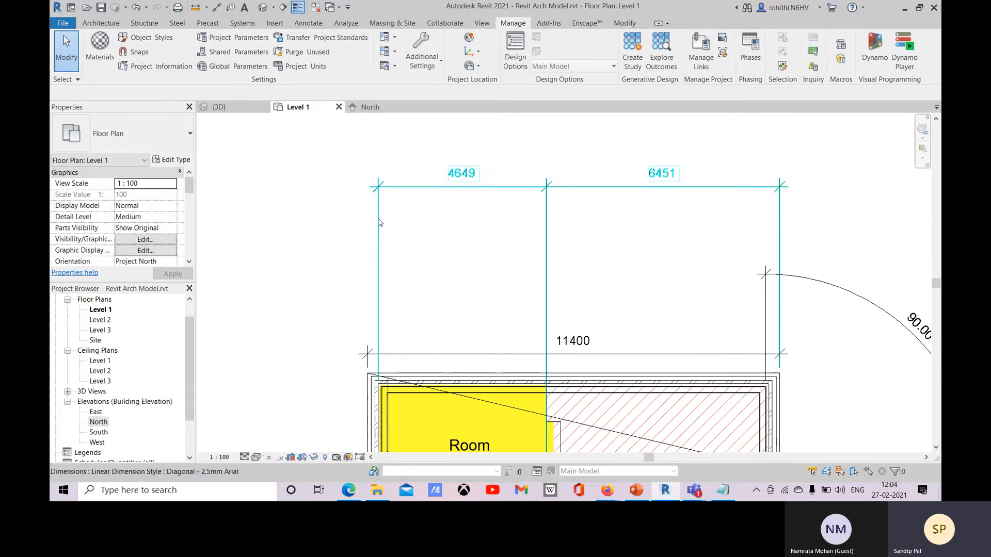
click(377, 262)
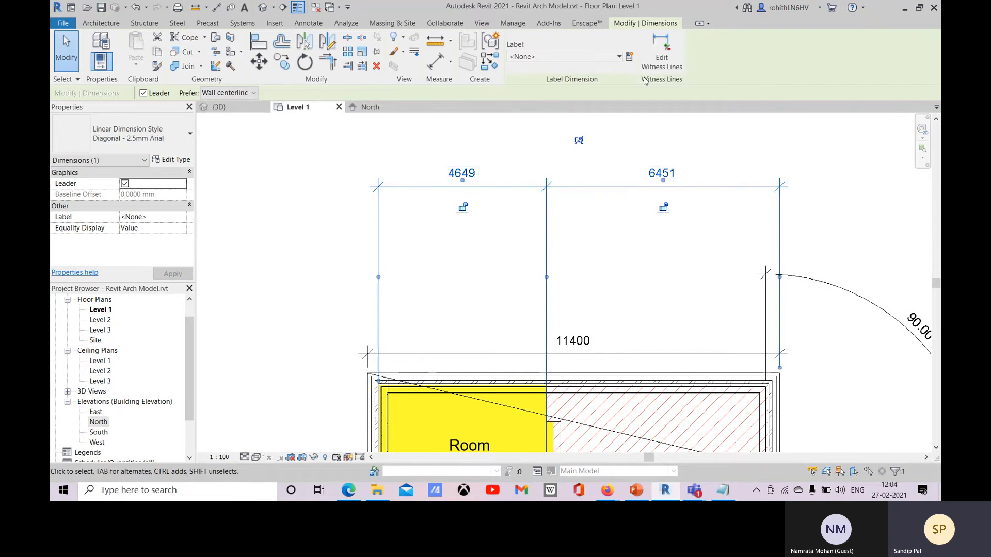
key(d)
key(i)
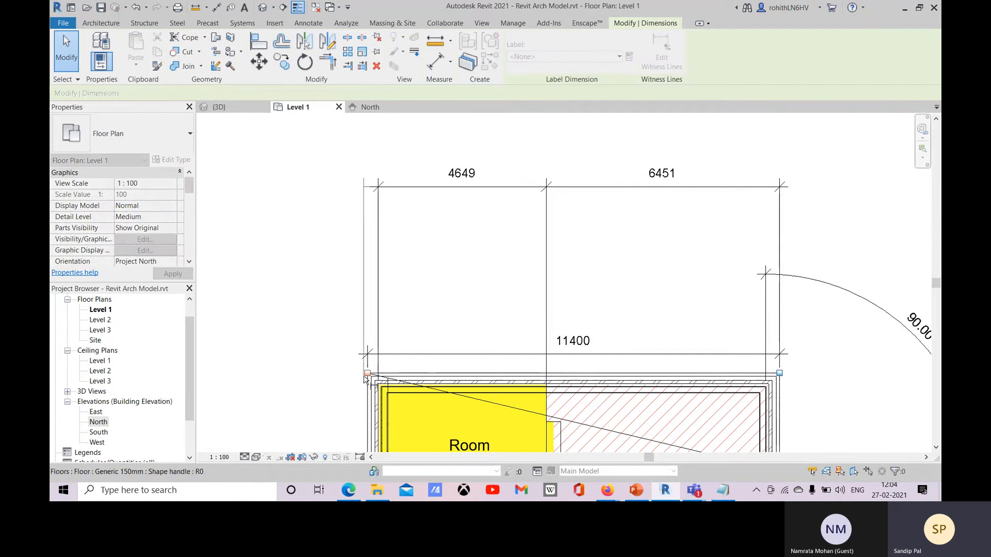
click(368, 379)
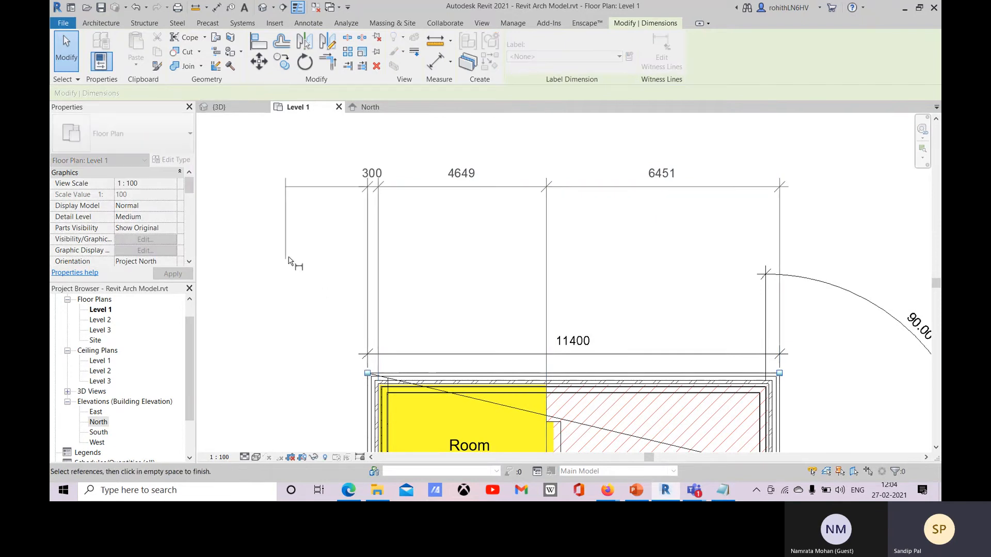
right_click(274, 223)
click(293, 223)
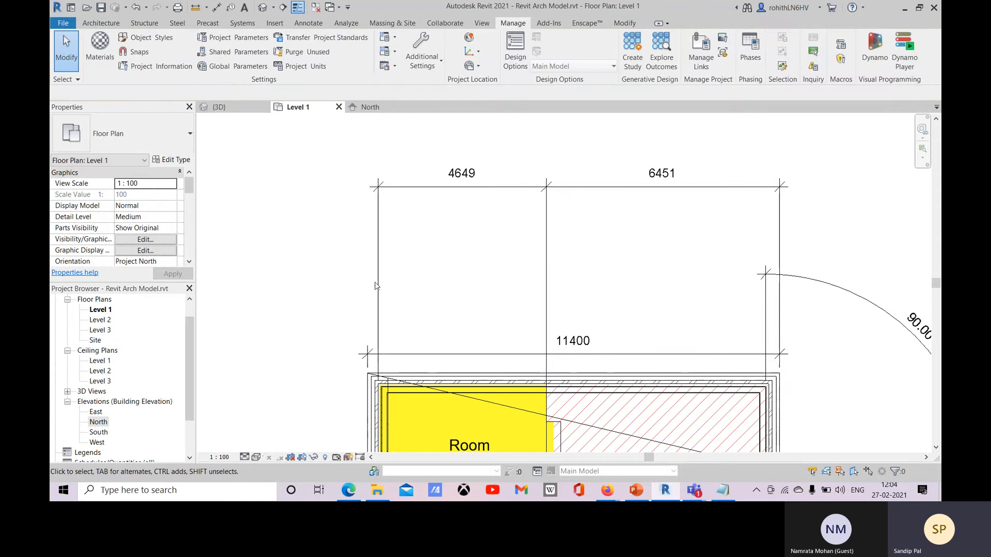
Step: Move the upper dimension string's first witness line to the inner face of Room 11's window wall
middle_drag(385, 297, 409, 217)
click(401, 238)
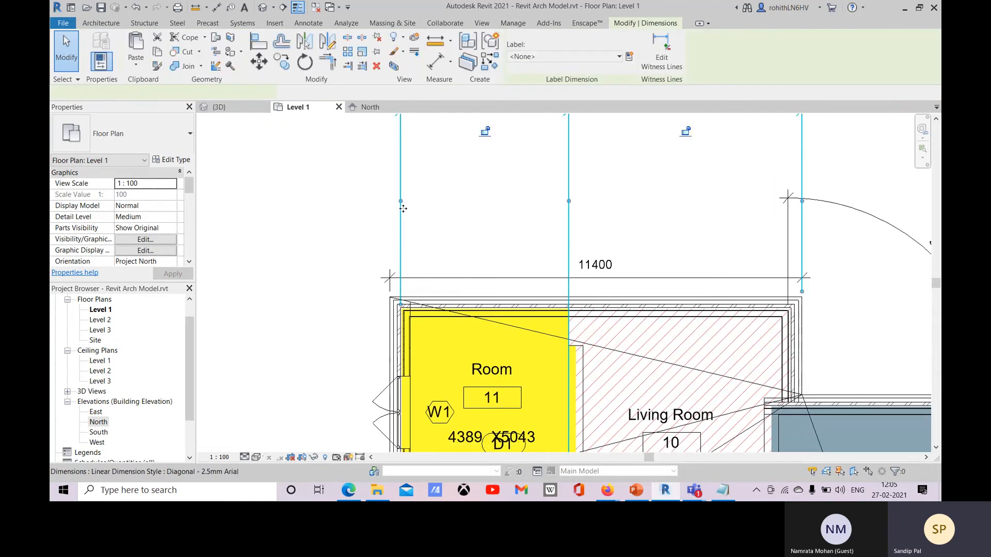
drag(402, 205, 411, 310)
scroll(441, 271, down, 2)
middle_drag(455, 245, 439, 304)
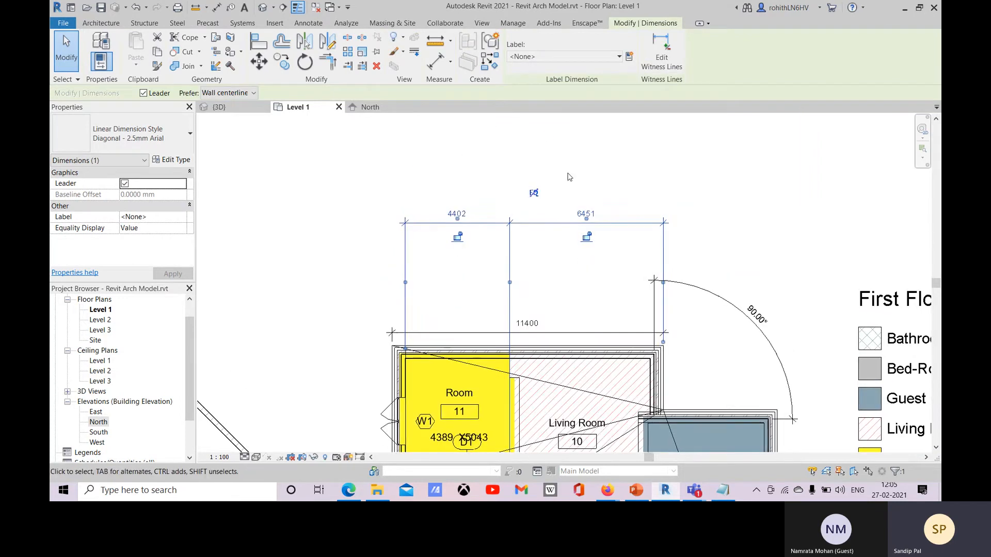
click(648, 72)
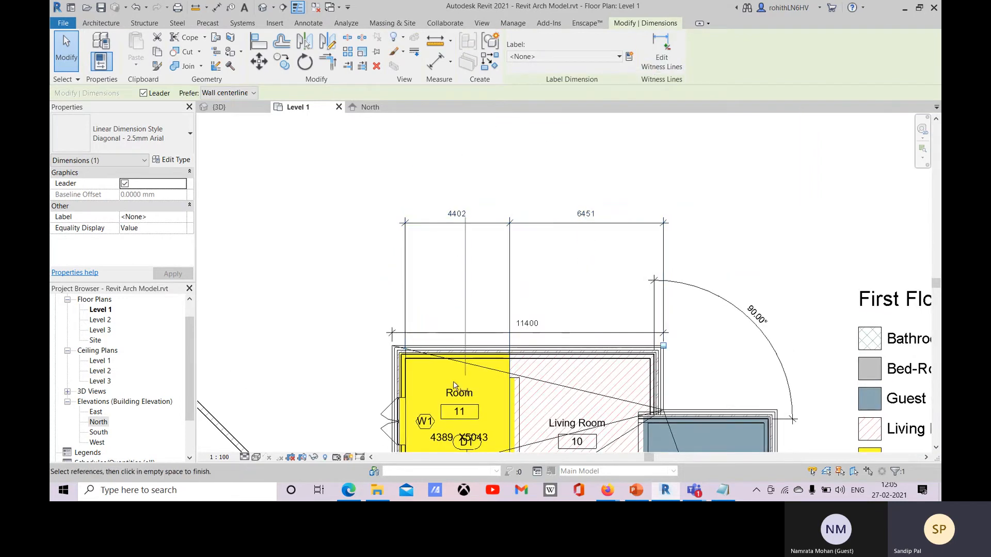
click(400, 356)
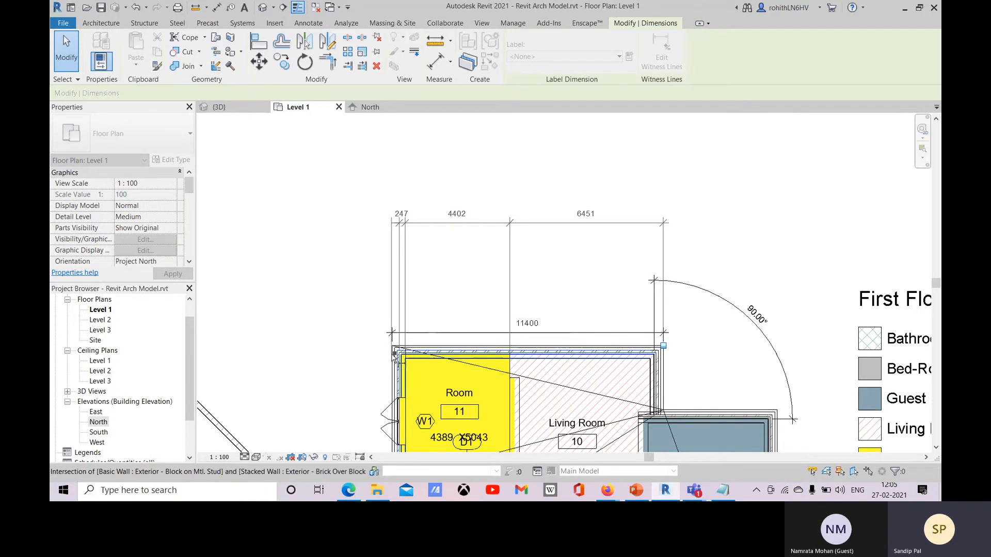
click(392, 355)
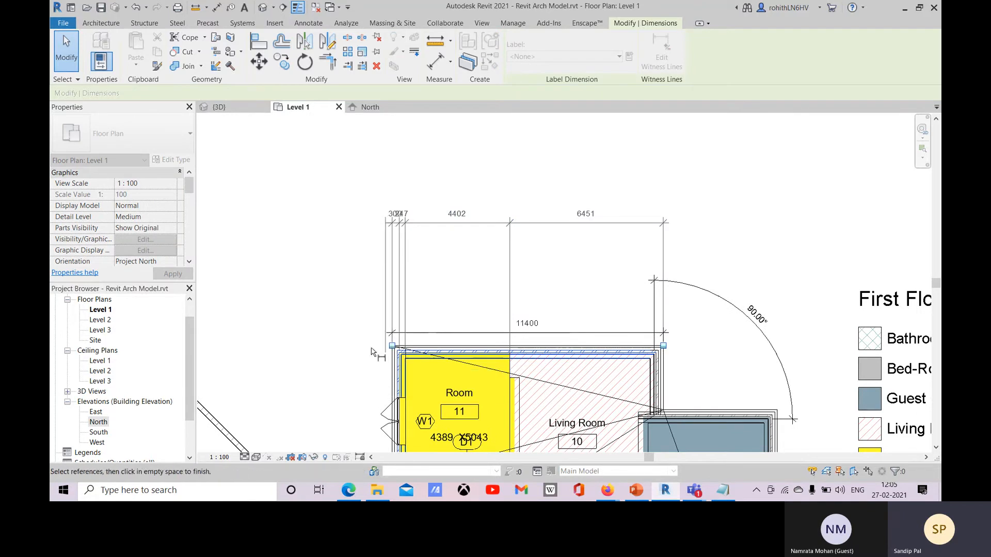
click(349, 315)
key(Escape)
Step: Add two witness lines to the upper dimension string, at the exterior wall intersection and the floor's outer corner beside Room 11
click(405, 275)
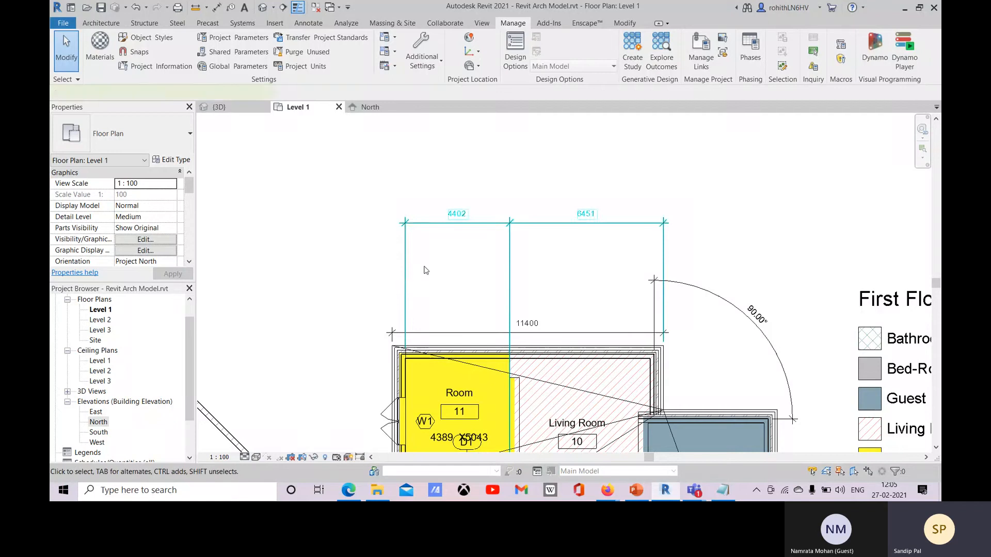
click(662, 52)
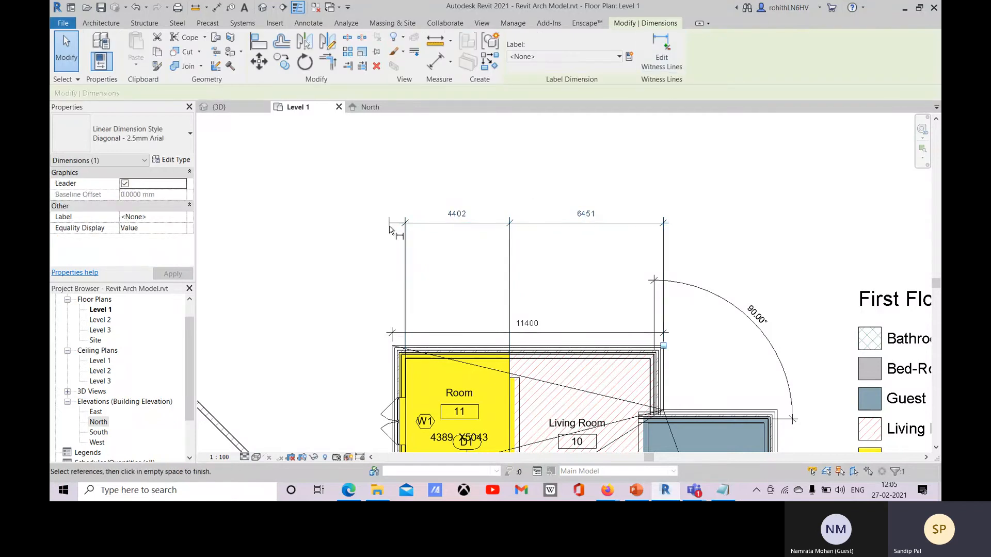
click(395, 356)
click(392, 347)
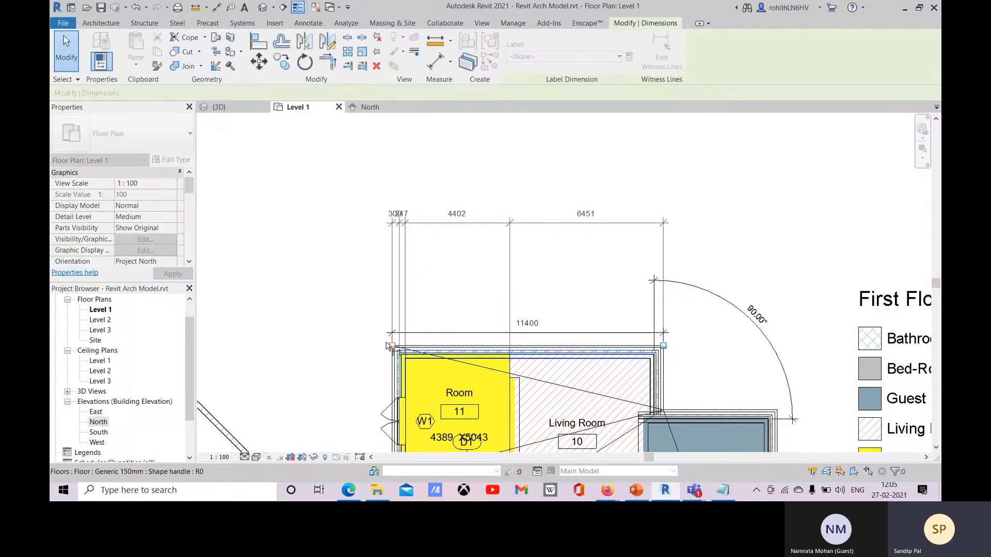
click(305, 269)
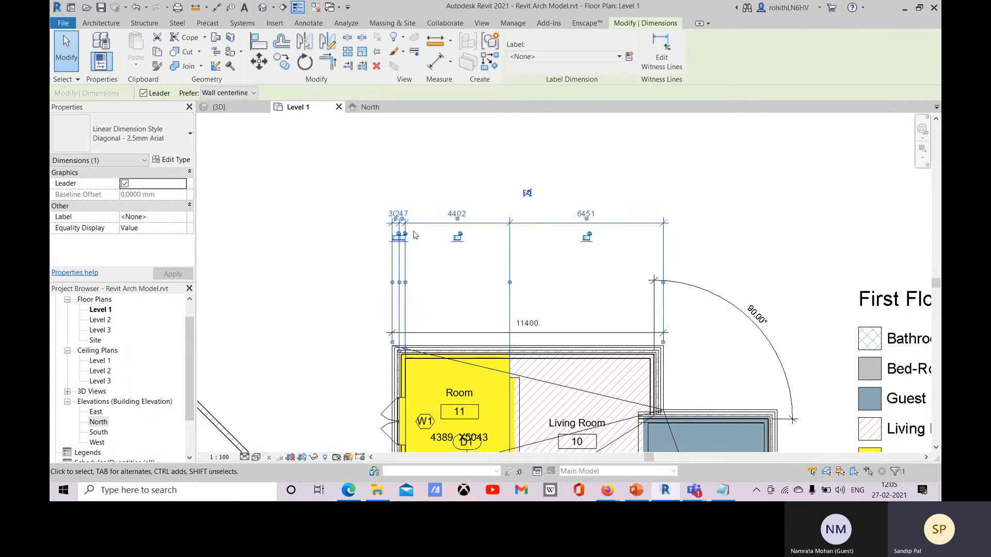
key(Escape)
scroll(403, 225, up, 5)
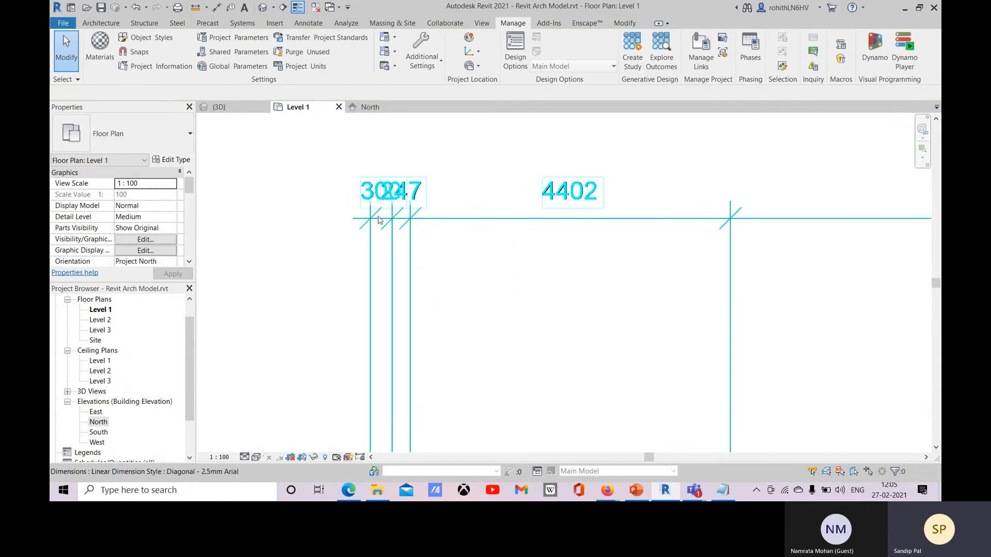
Step: Move the 247 dimension text up and away from the dimension line so it clears the neighbouring 300 text
scroll(399, 204, up, 1)
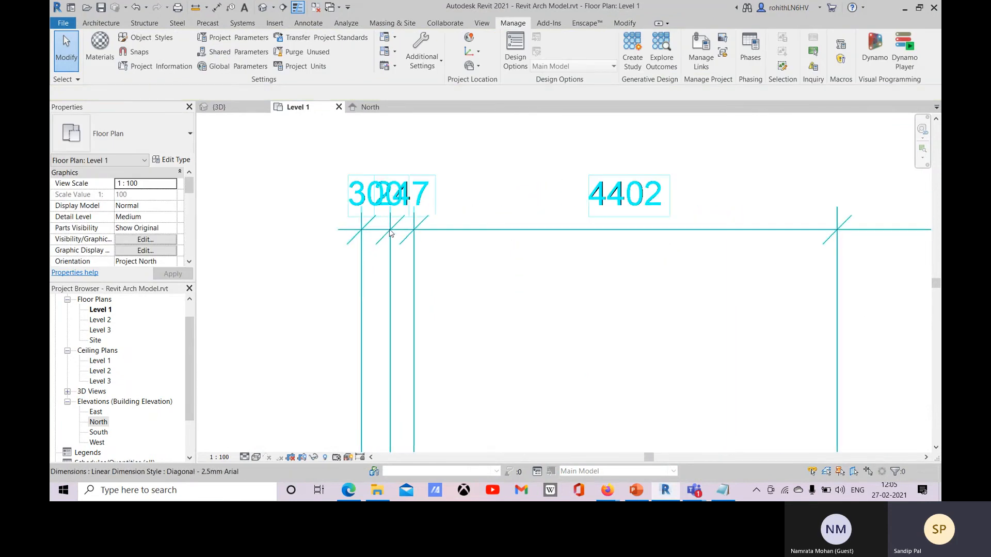
click(432, 213)
scroll(467, 243, up, 2)
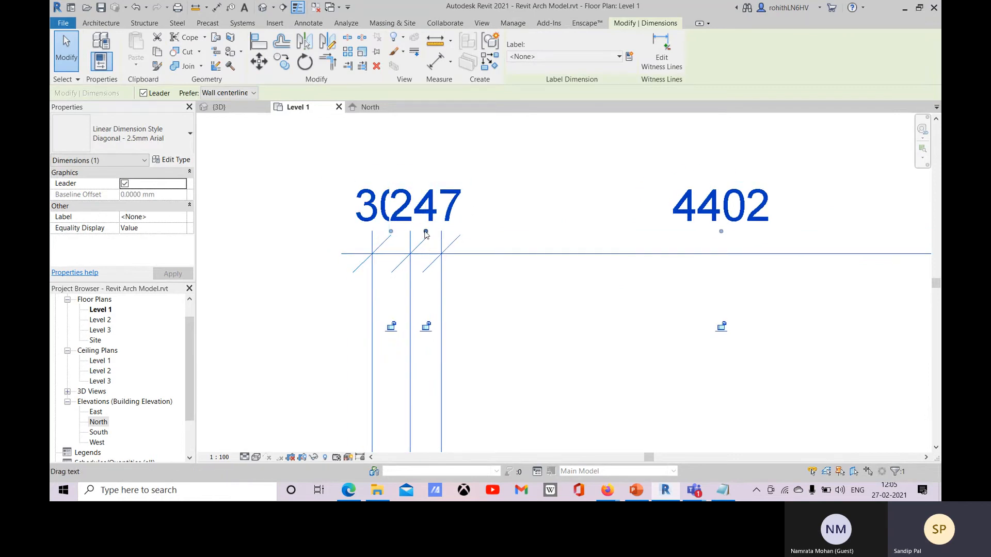
drag(425, 233, 462, 146)
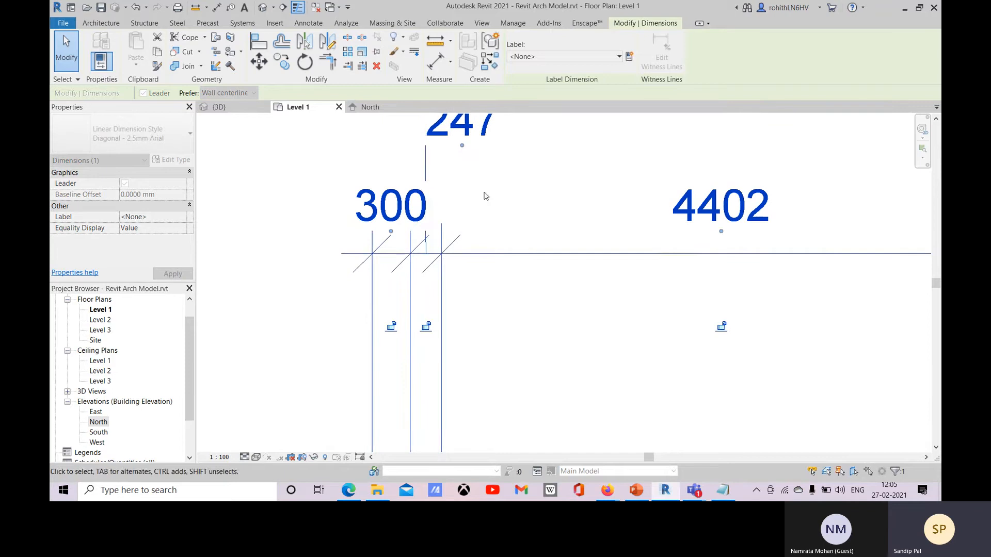
middle_drag(487, 208, 491, 221)
middle_drag(531, 247, 532, 265)
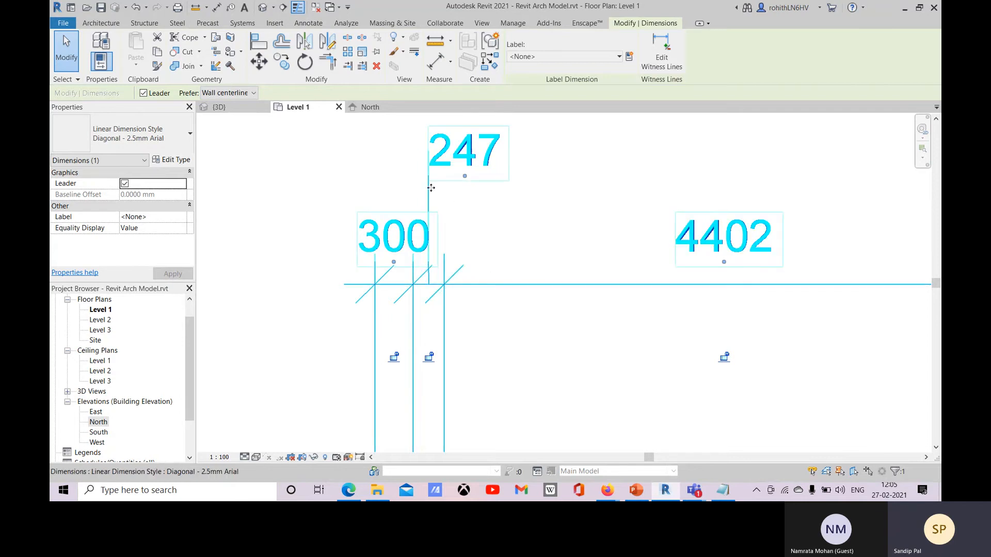
Step: Set the linear dimension style's leader type to Line and its leader tick mark to Arrow Filled 15 Degree
click(171, 160)
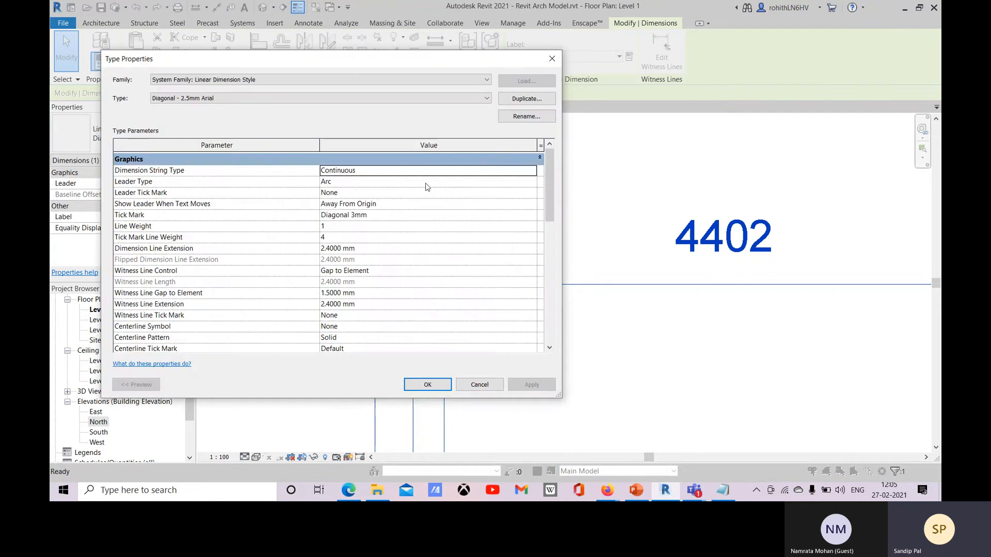
click(530, 182)
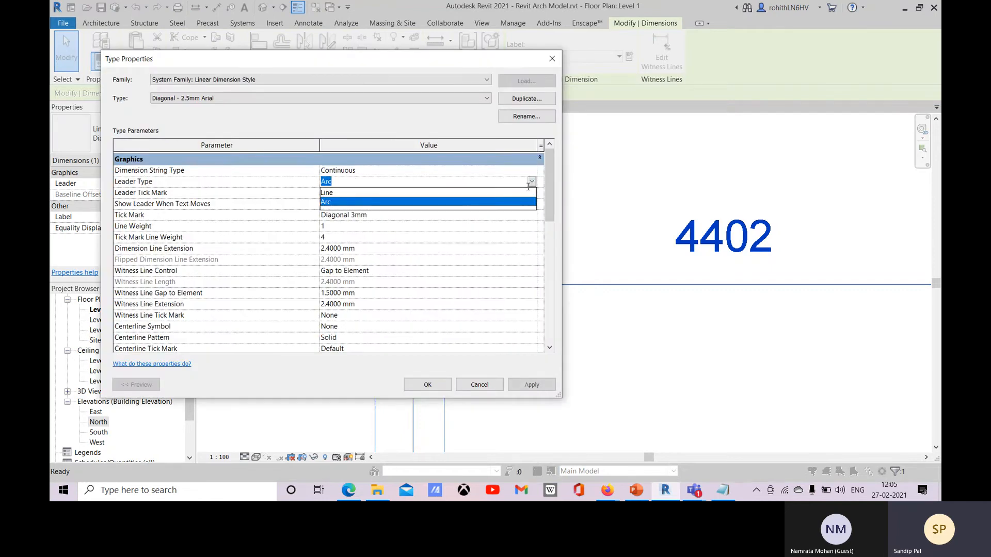
click(336, 193)
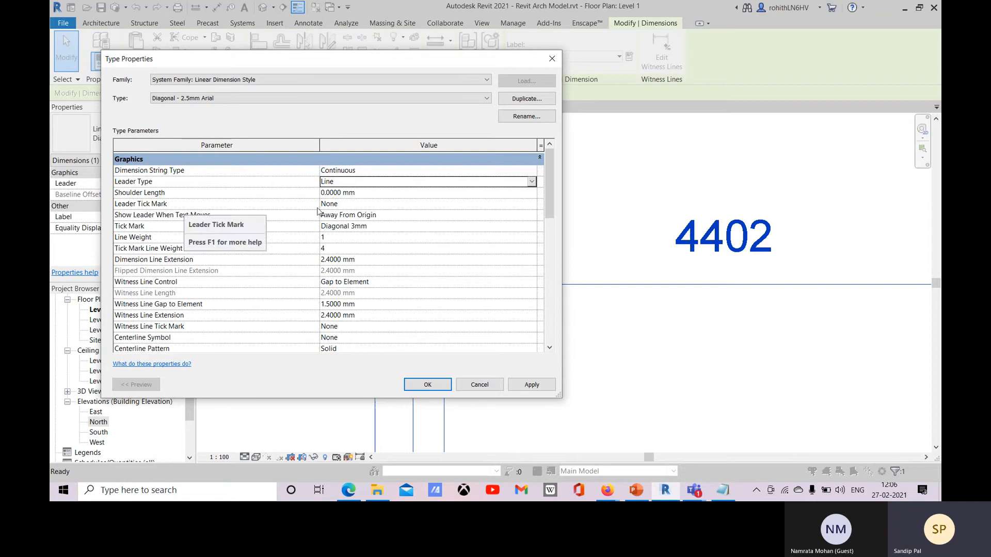
click(392, 203)
click(532, 205)
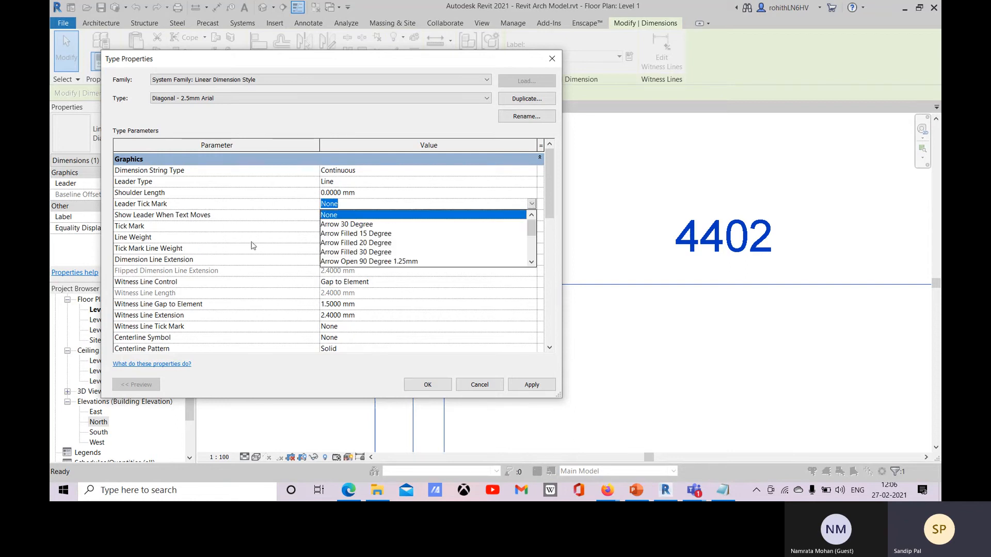
click(338, 235)
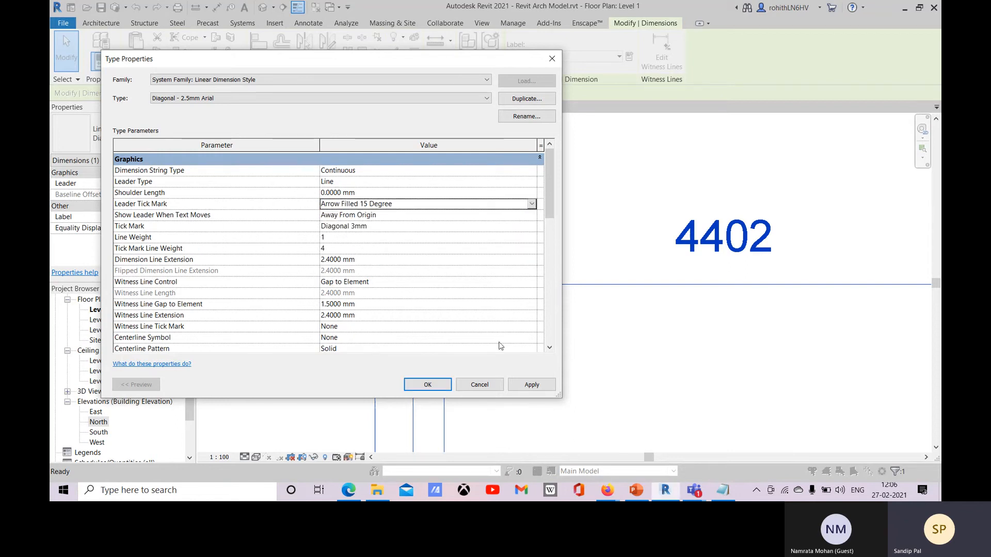
click(529, 383)
click(435, 387)
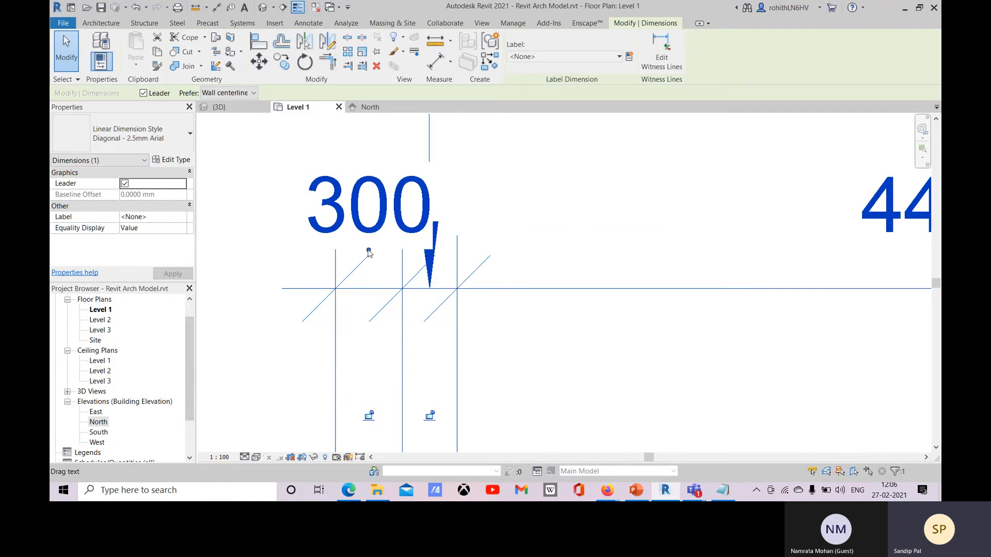
Step: Move the 300 dimension text up and outward, away from its place on the dimension line
drag(368, 252, 301, 177)
scroll(376, 259, down, 1)
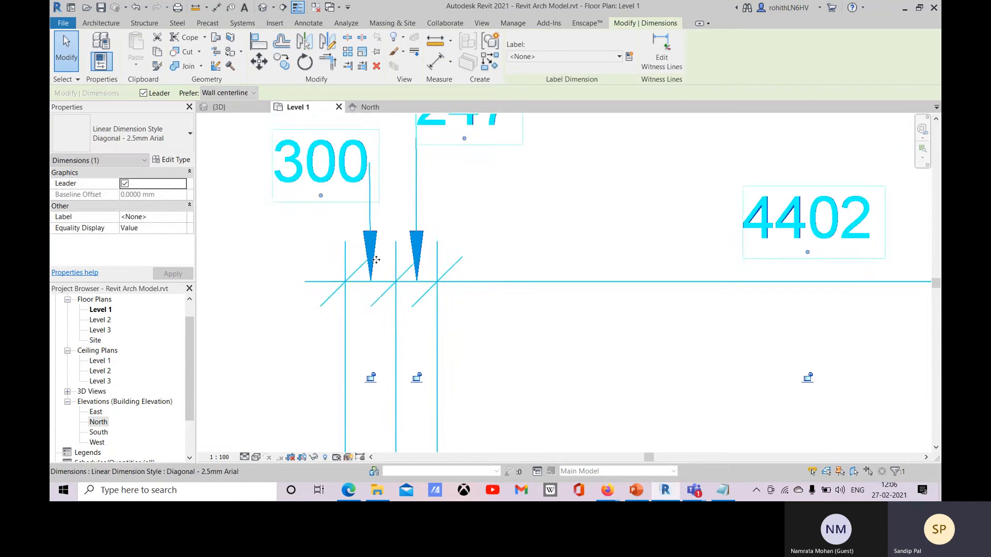
middle_drag(375, 259, 452, 295)
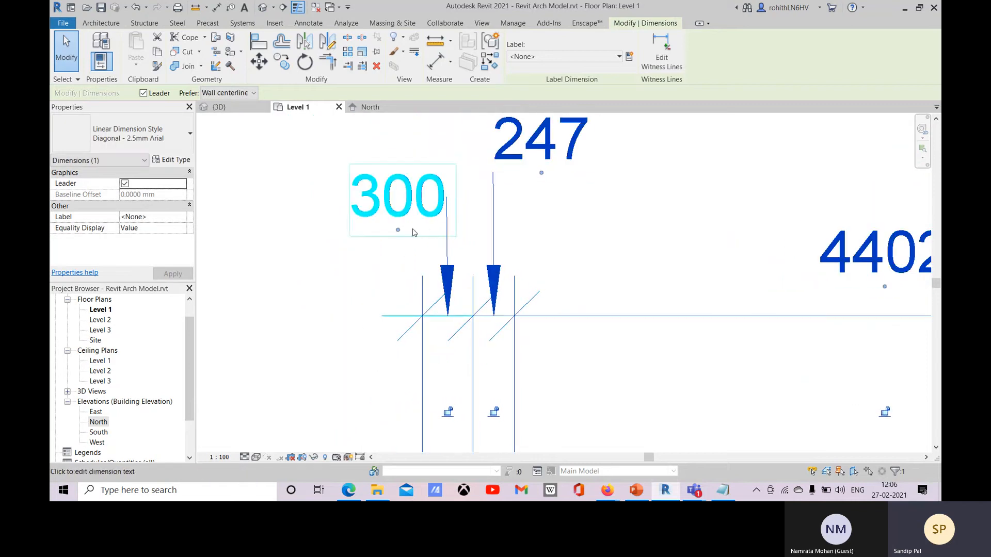
drag(400, 230, 403, 232)
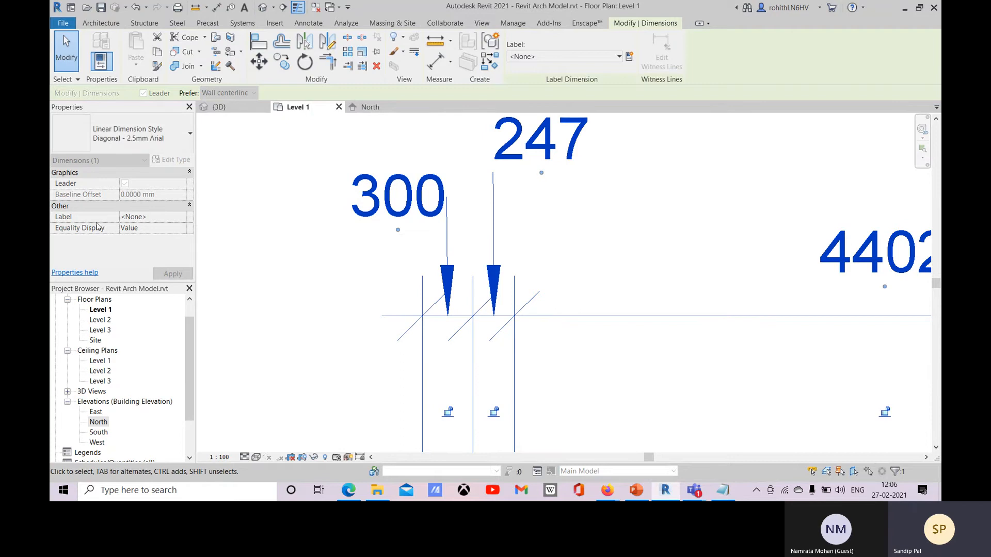
Step: Set the dimension style to show leaders Beyond Witness Lines when text moves
click(178, 161)
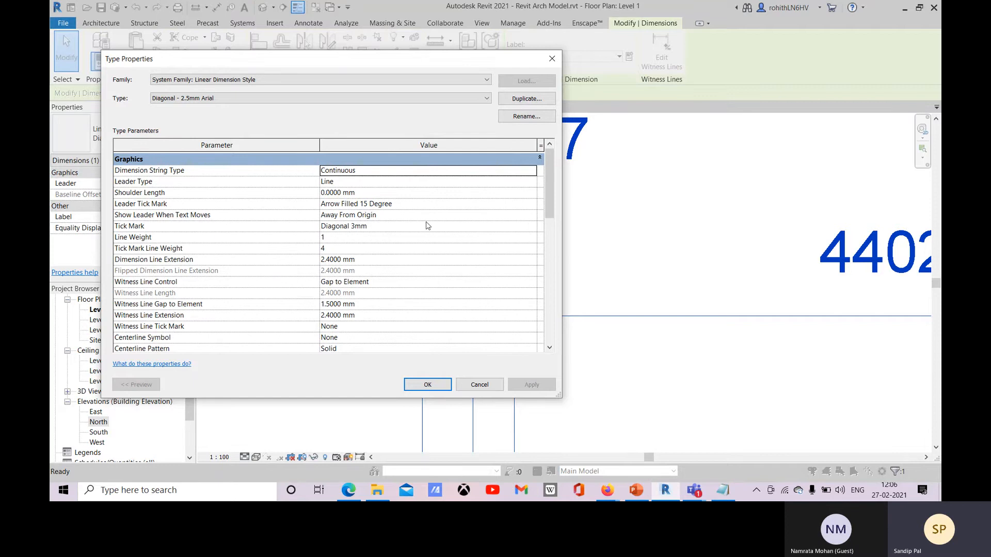
click(530, 215)
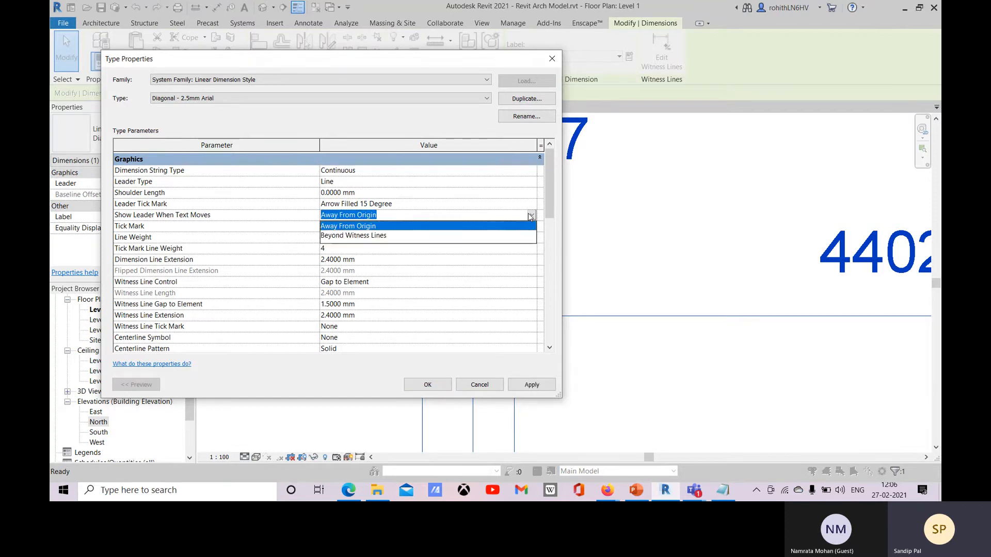
click(371, 235)
click(531, 385)
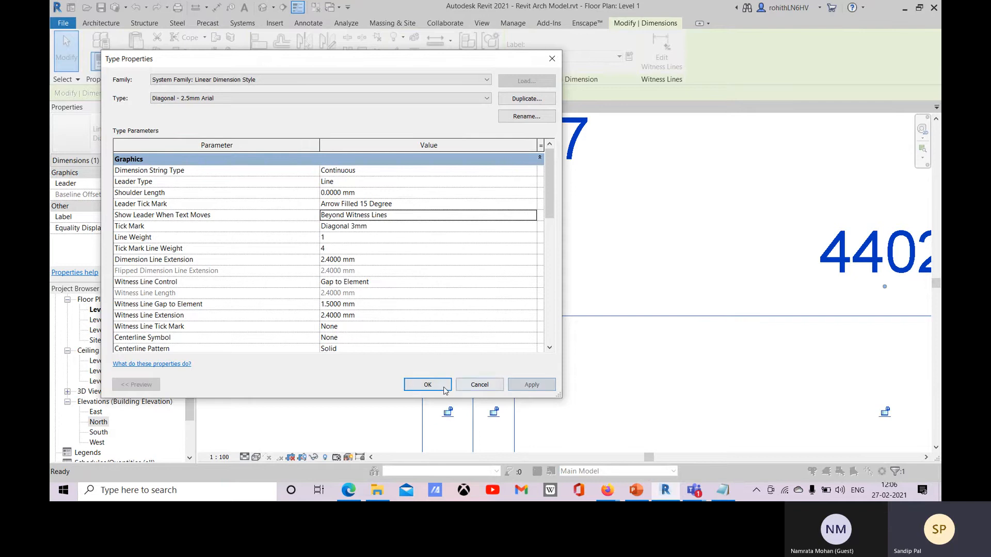
click(427, 384)
Step: Move the 300 dimension text back close above its pair of witness lines
scroll(407, 330, up, 2)
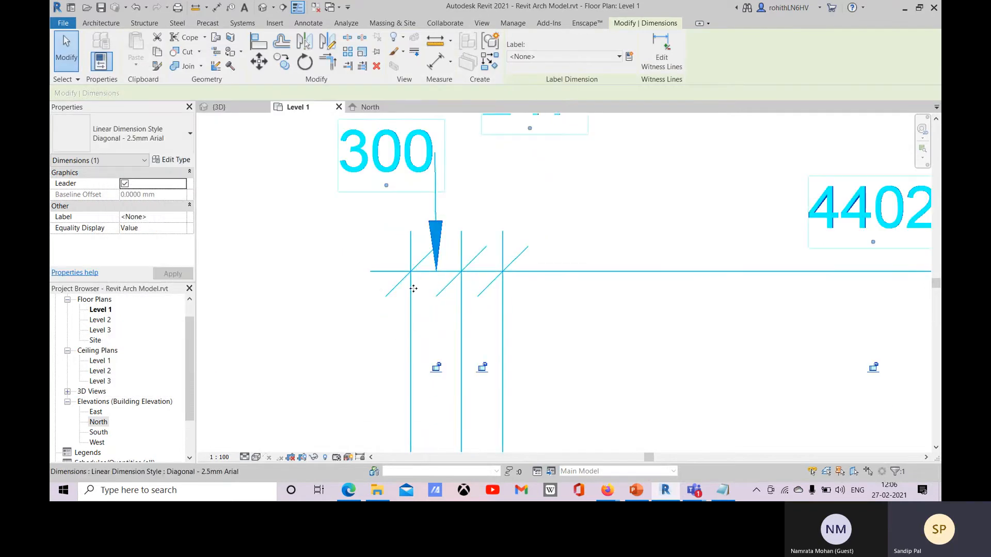
drag(387, 186, 396, 239)
mouse_move(413, 223)
mouse_down()
mouse_move(436, 219)
mouse_move(413, 221)
mouse_up()
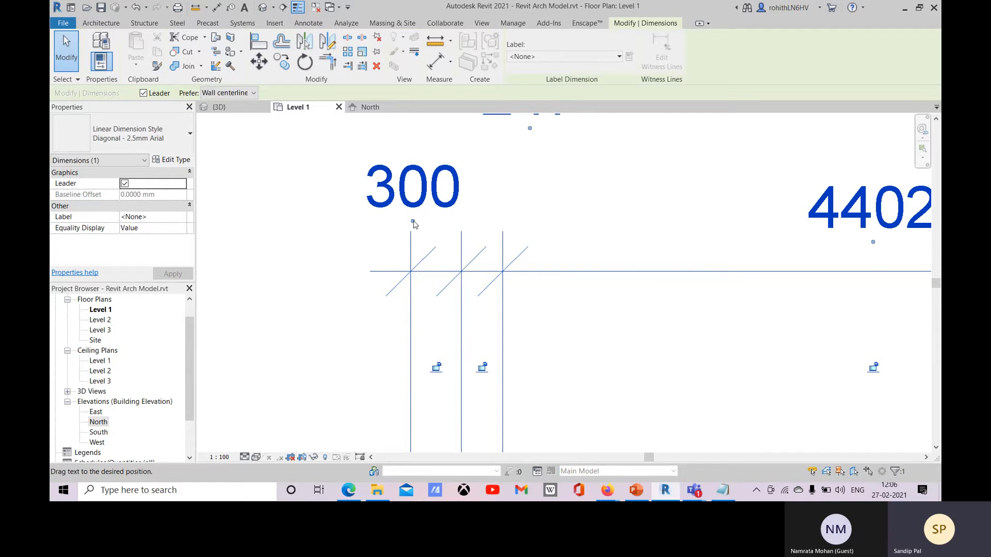
mouse_move(412, 220)
mouse_down()
mouse_move(384, 222)
mouse_move(421, 216)
mouse_up()
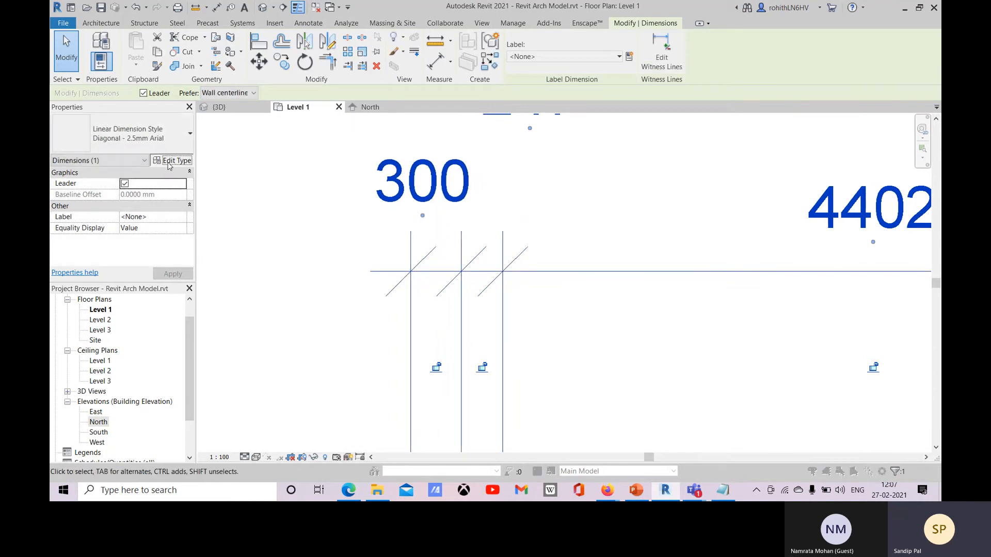
Step: Set the linear dimension style's tick mark to Arrow 30 Degree
click(171, 159)
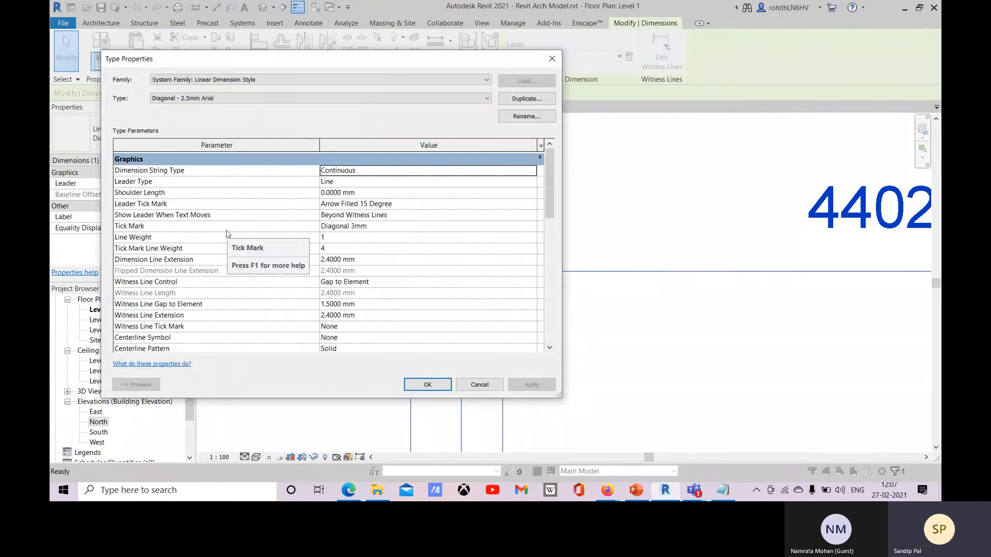
drag(418, 65, 176, 102)
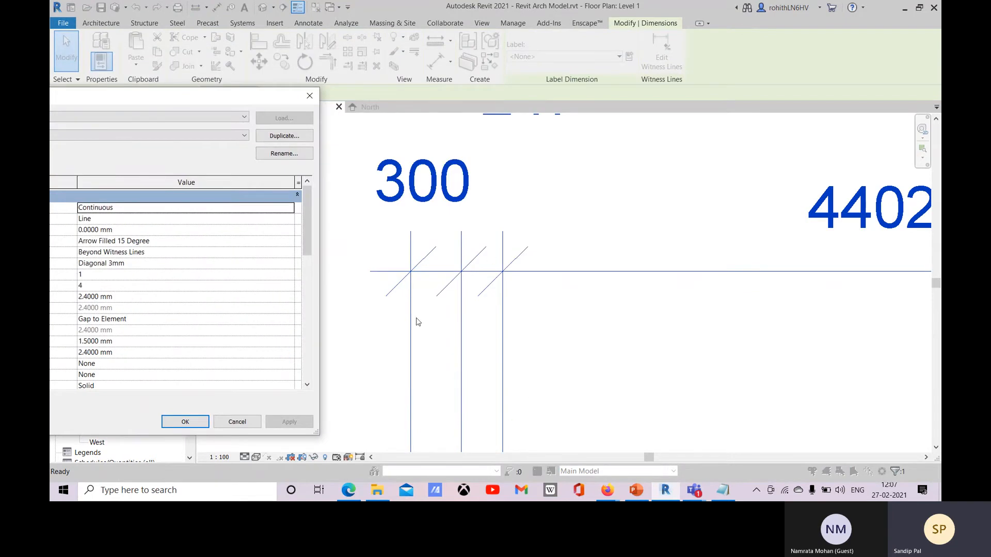
click(295, 267)
click(289, 263)
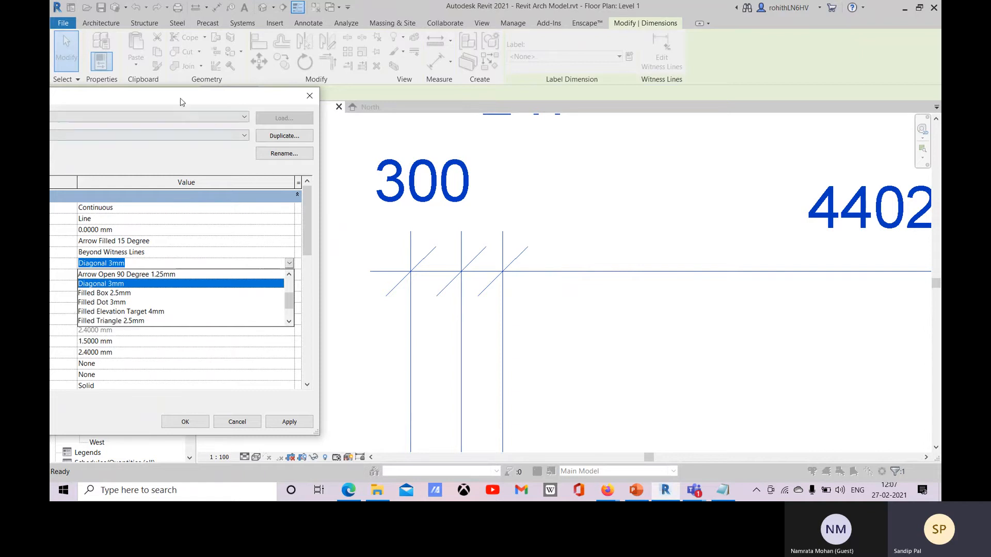
drag(180, 102, 370, 82)
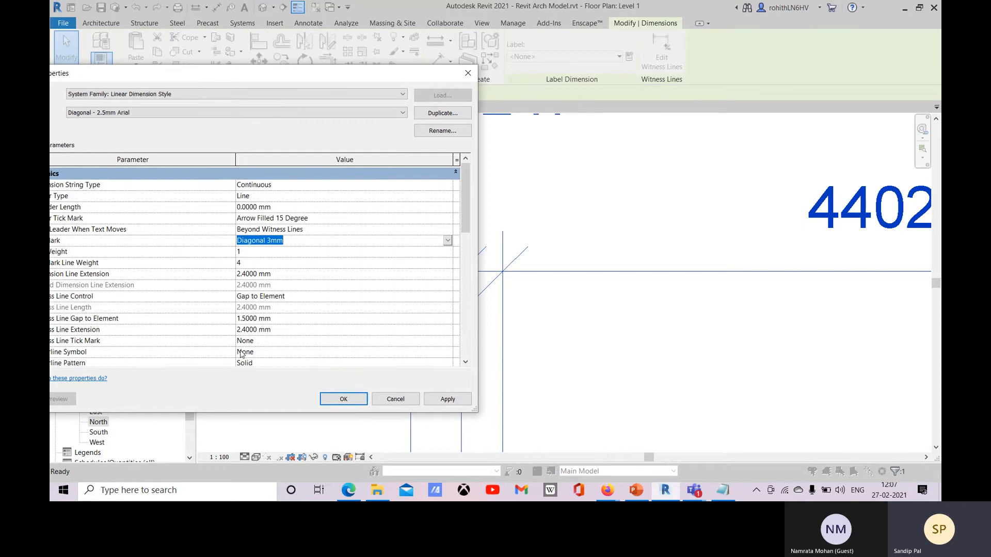
drag(269, 78, 330, 67)
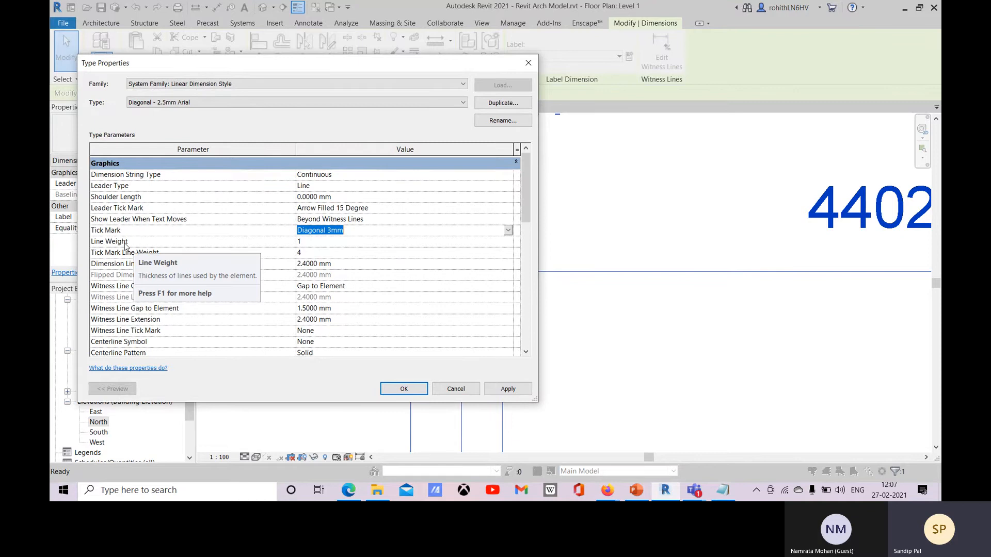
click(506, 232)
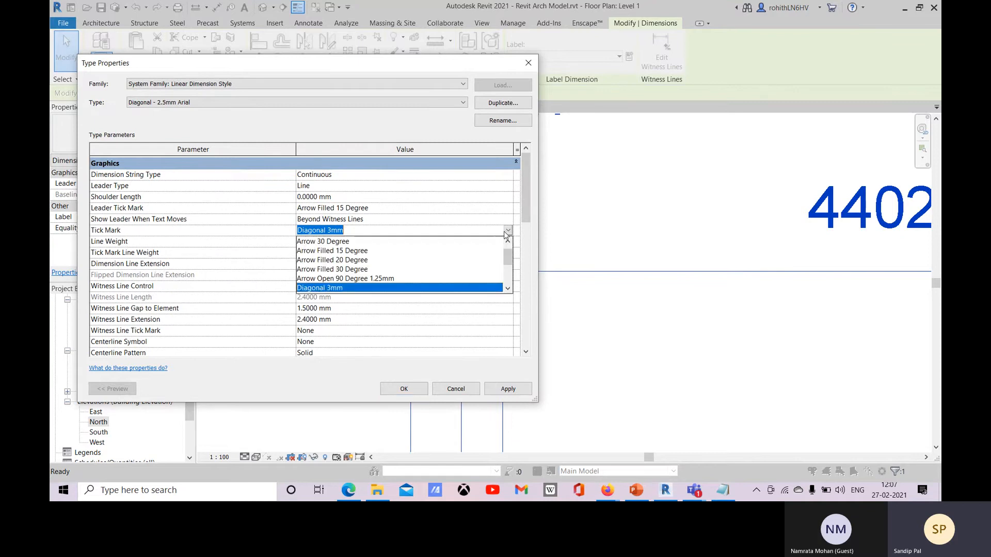
click(328, 241)
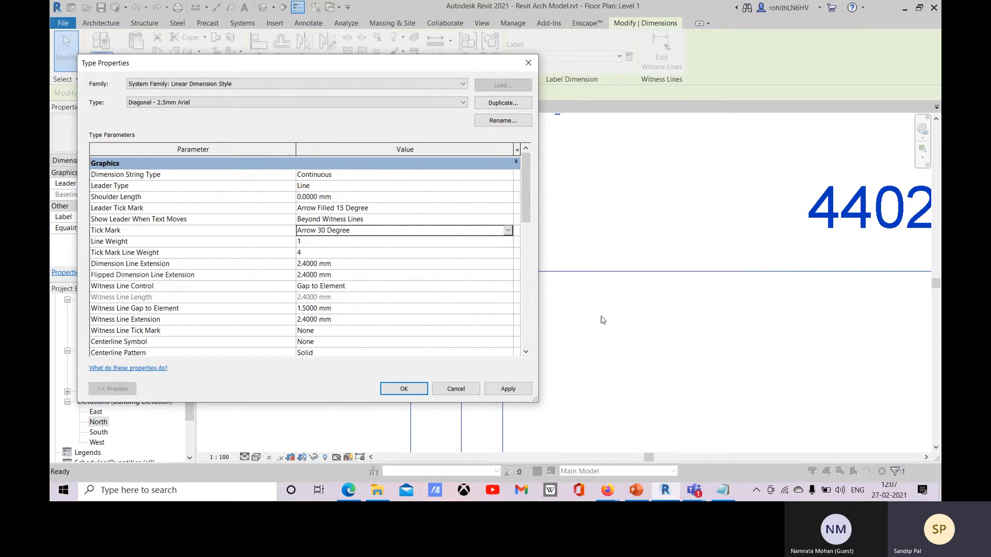
click(518, 388)
Step: Set the linear dimension style's tick mark to Arrow Filled 15 Degree
mouse_move(413, 62)
mouse_down()
mouse_move(232, 114)
mouse_move(208, 96)
mouse_move(339, 86)
mouse_move(414, 62)
mouse_up()
click(522, 223)
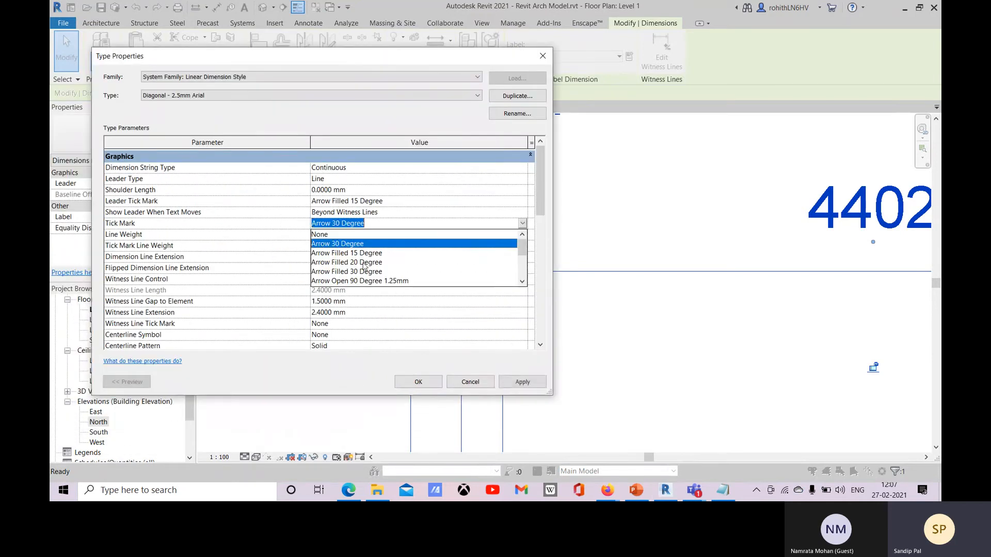
click(365, 266)
click(522, 382)
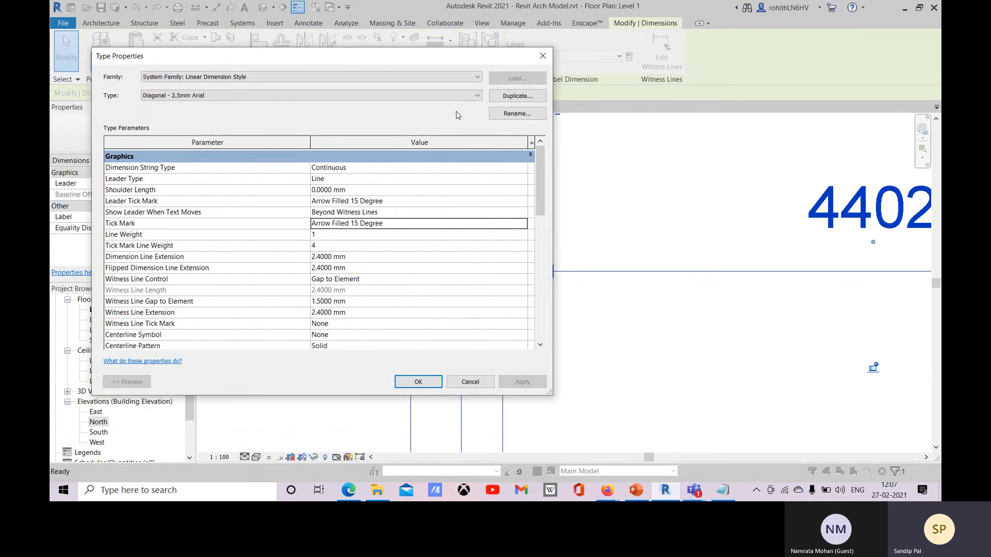
drag(469, 61, 309, 79)
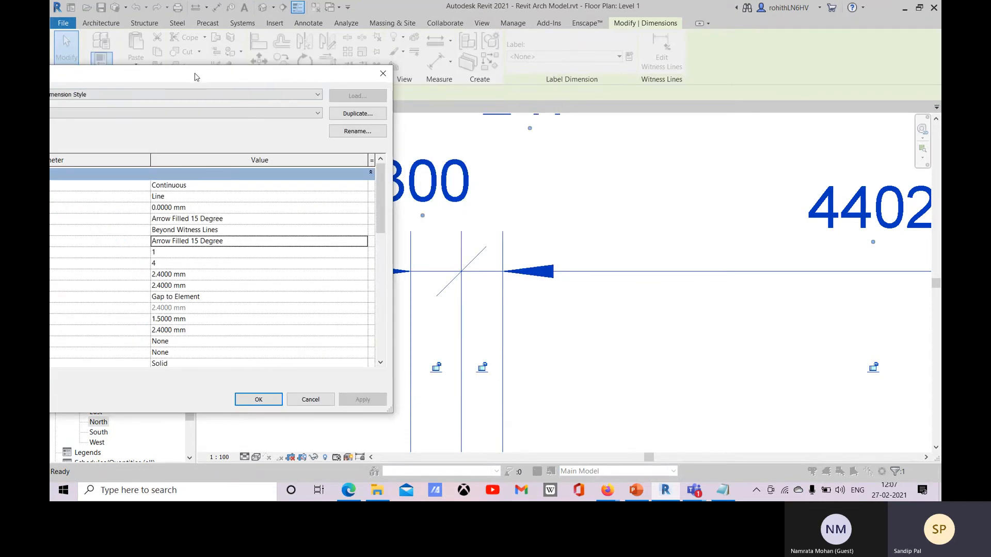
drag(193, 77, 462, 63)
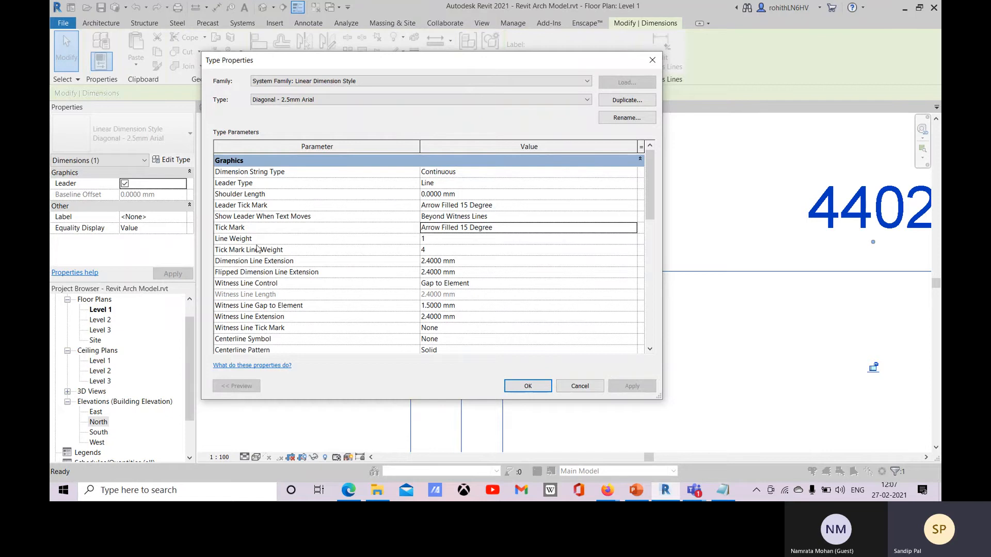
Step: Set the dimension style's line weight to 6 and turn off Thin Lines to display true line weights in the plan
click(561, 240)
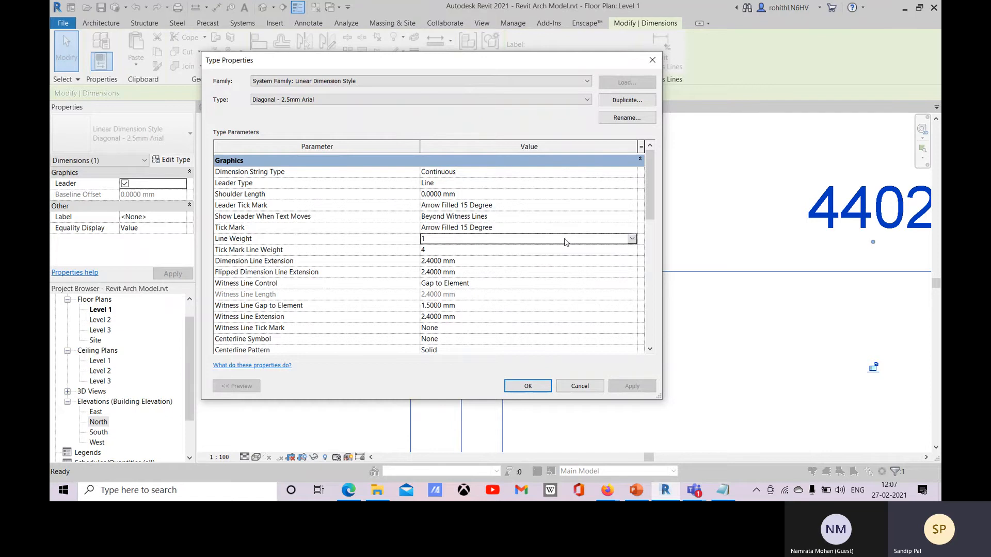
click(632, 239)
click(435, 296)
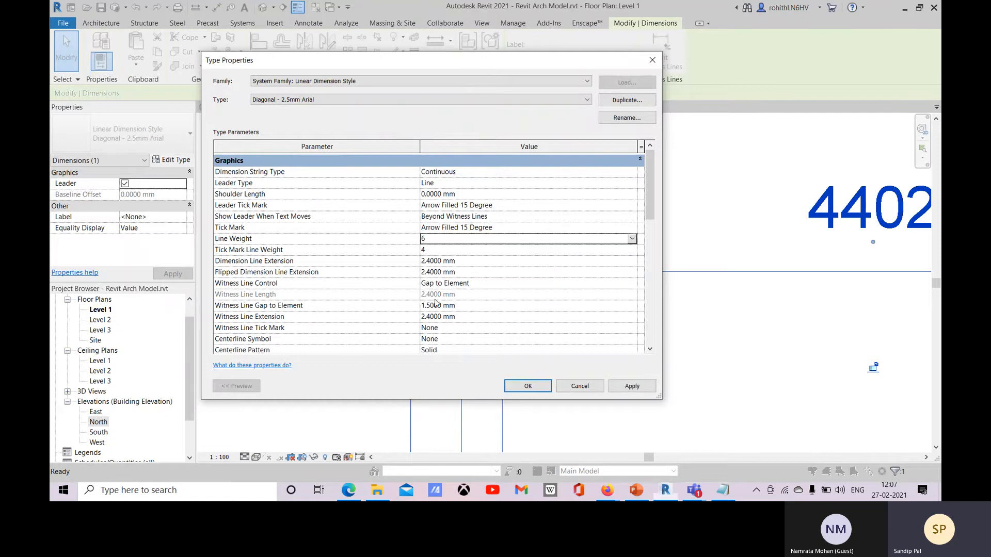
click(631, 386)
mouse_move(520, 63)
mouse_down()
mouse_move(340, 105)
mouse_move(400, 100)
mouse_up()
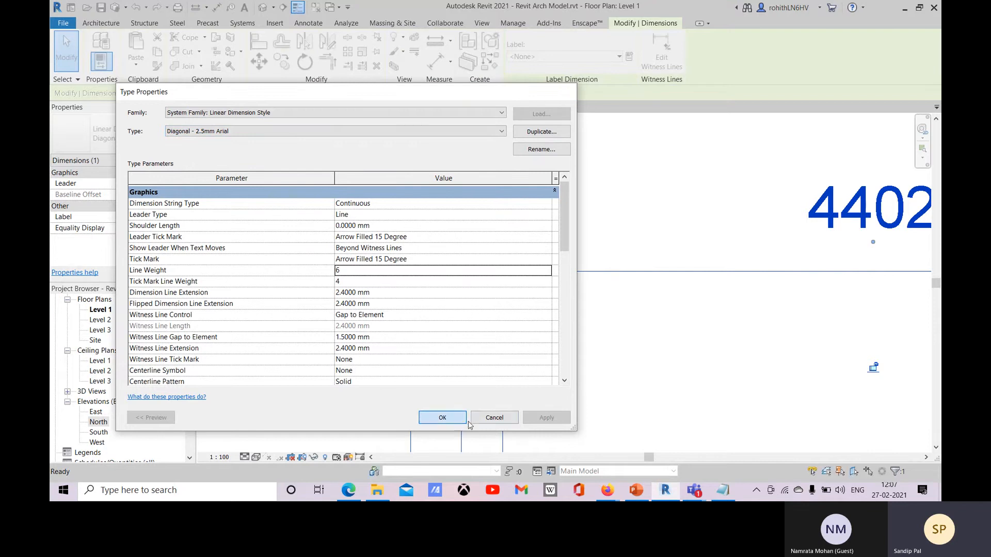
click(443, 418)
click(298, 7)
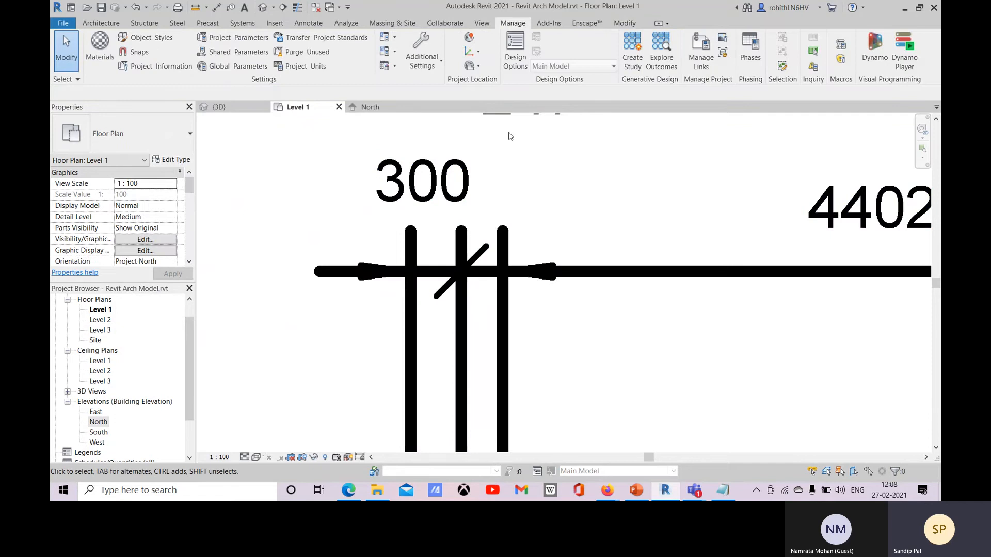
scroll(480, 287, down, 5)
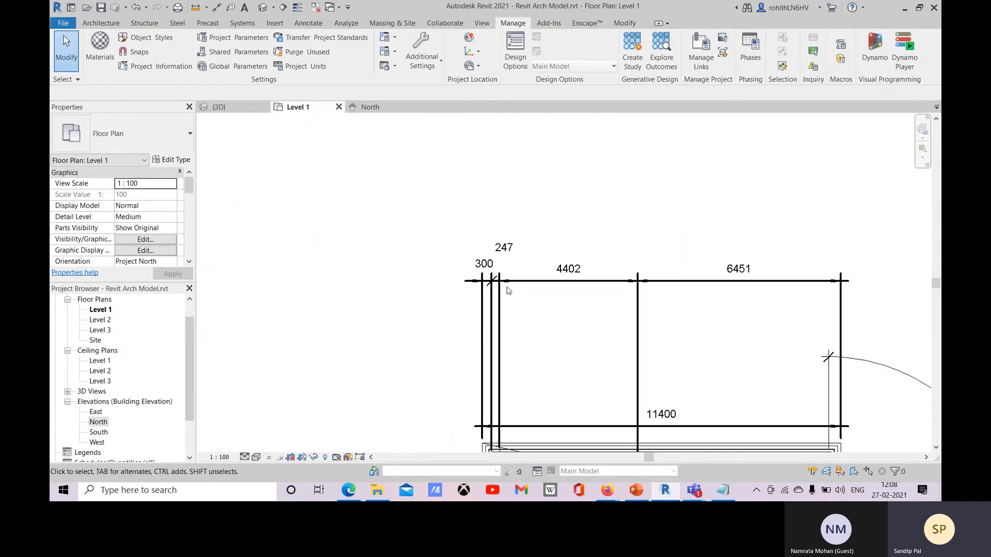
Step: Set the linear dimension style's line weight to 1 for the dimension string above the plan
middle_drag(632, 304, 546, 308)
mouse_move(451, 321)
middle_down()
mouse_move(449, 252)
mouse_move(480, 299)
middle_up()
scroll(452, 229, up, 1)
click(452, 232)
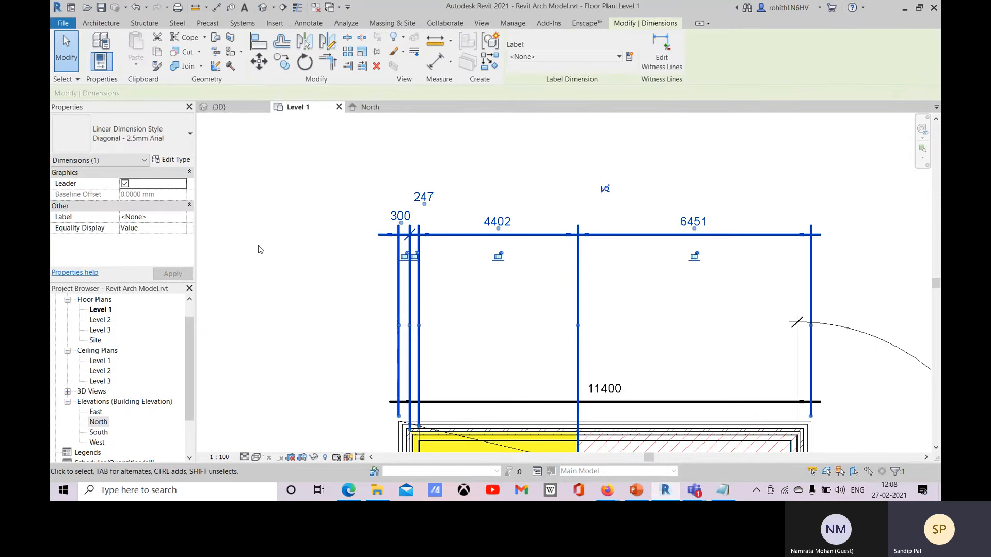
click(170, 159)
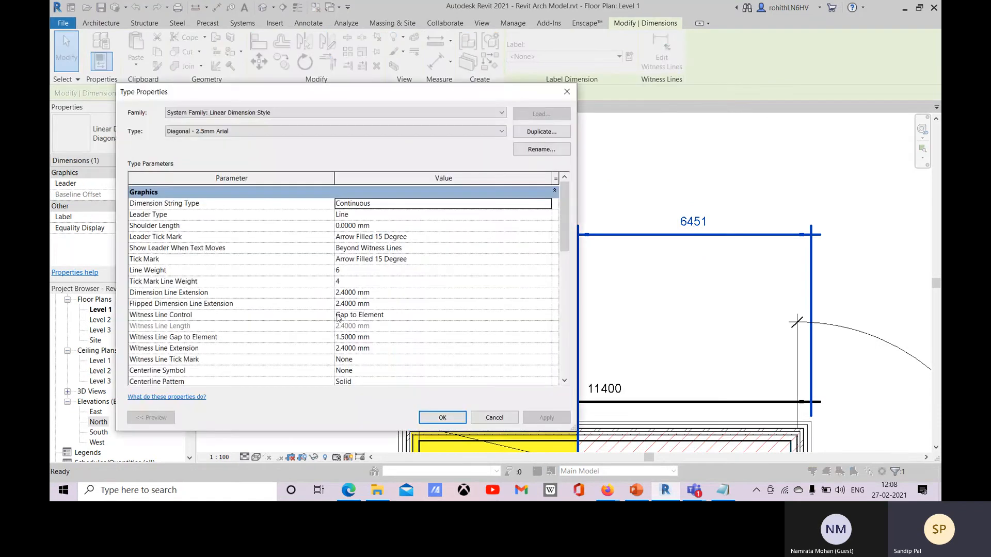
click(356, 271)
text(1)
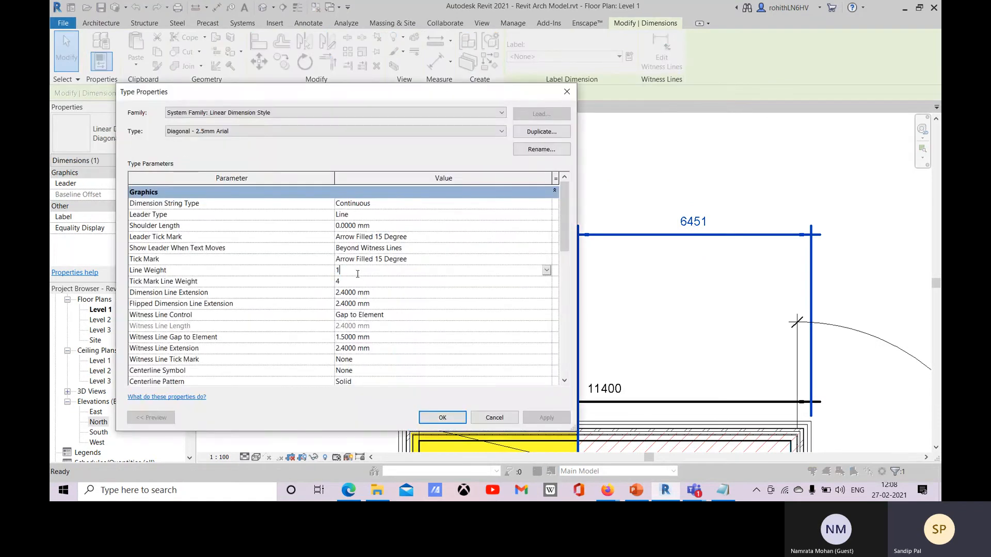
click(338, 281)
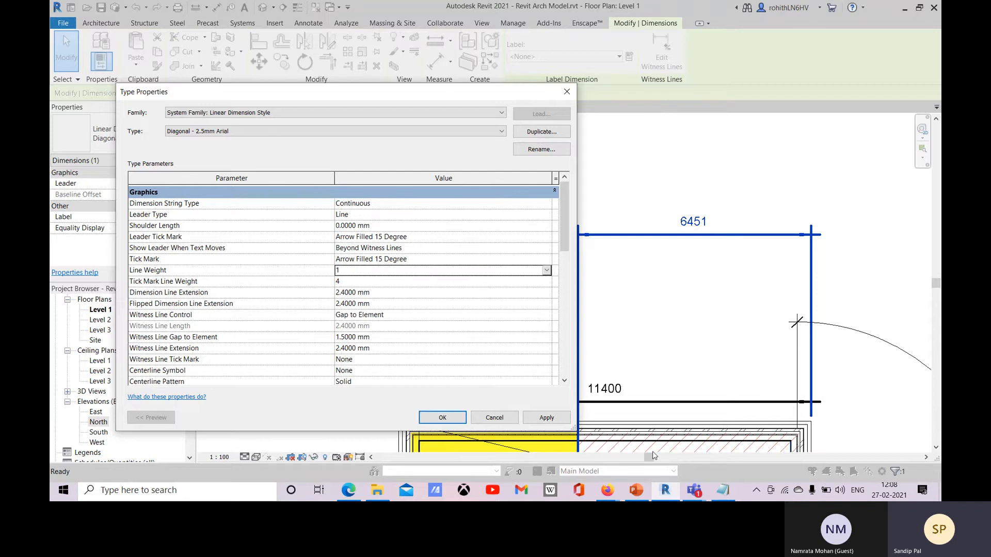
click(553, 422)
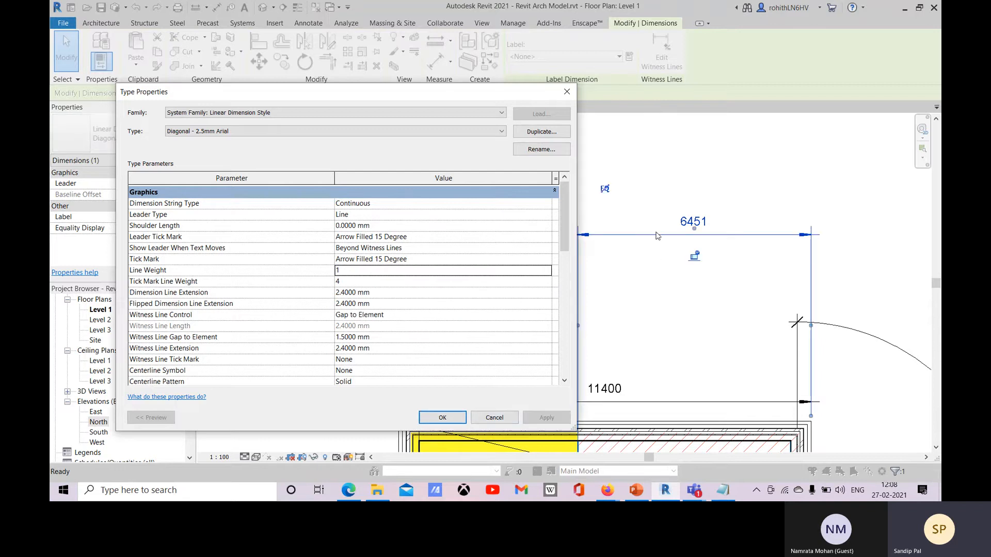
click(442, 418)
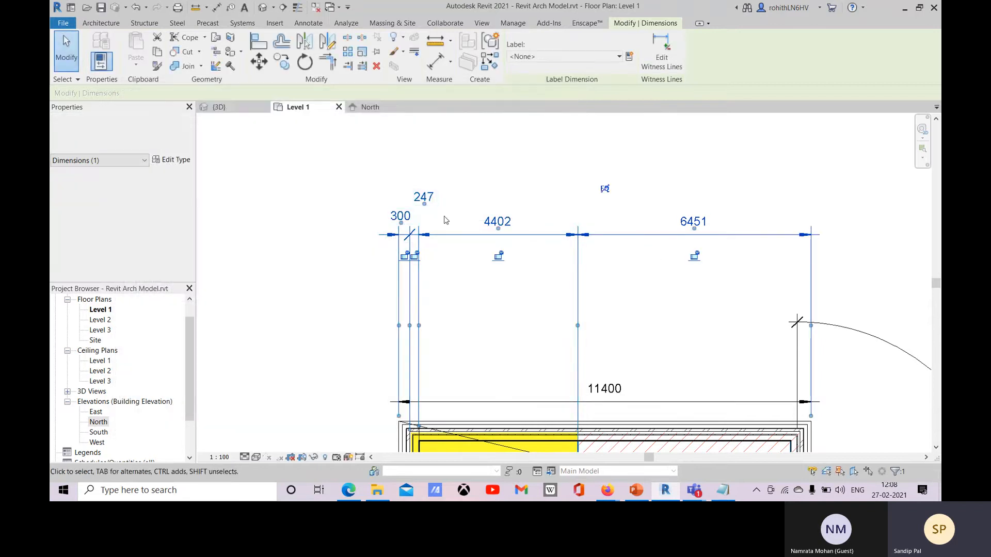
scroll(446, 249, up, 2)
click(278, 274)
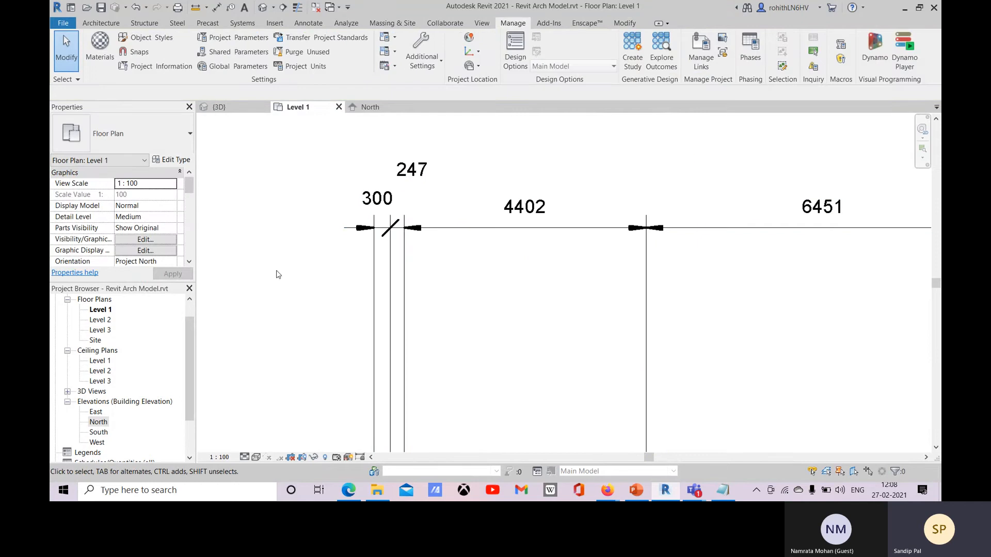
Step: Set the linear dimension style's tick mark to None and apply it
scroll(407, 235, up, 2)
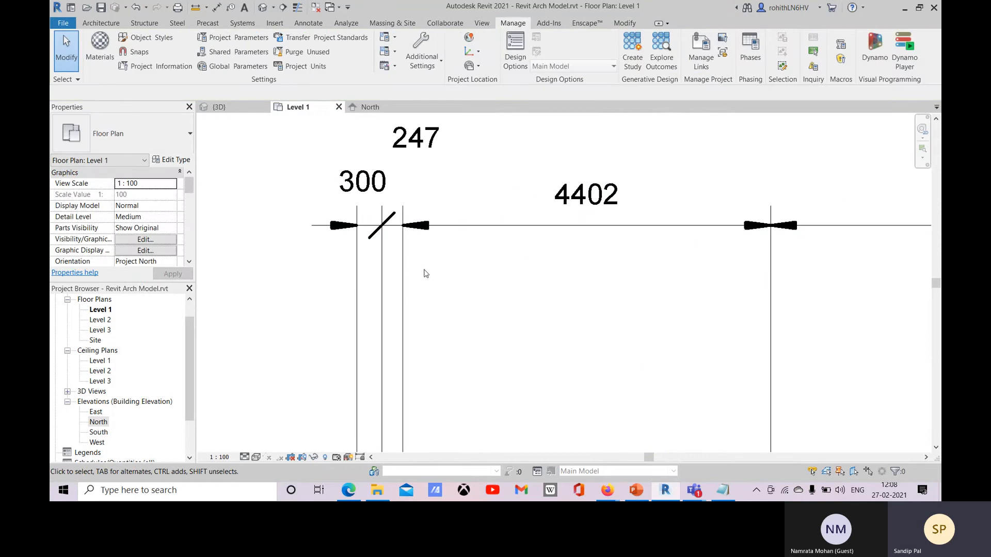
scroll(491, 230, up, 2)
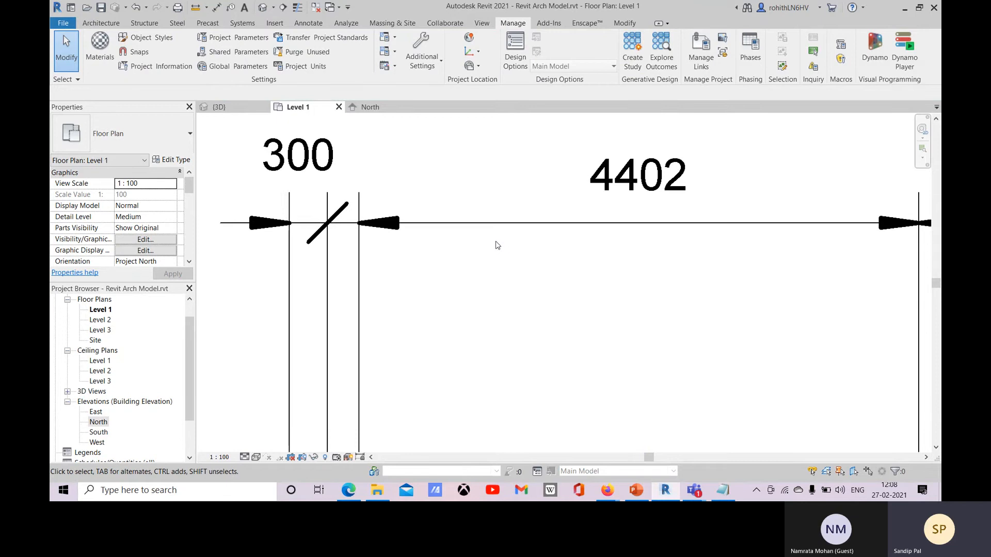
scroll(407, 278, up, 3)
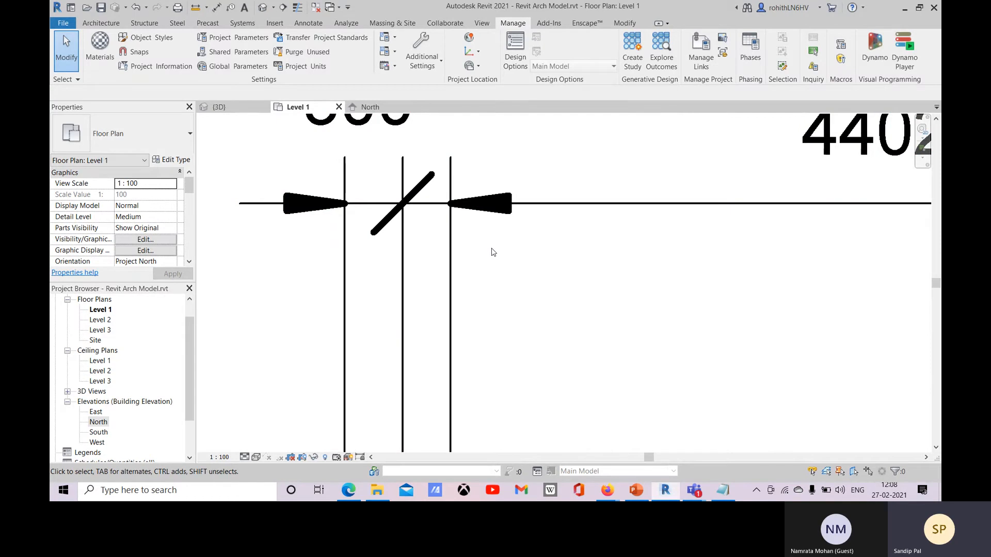
click(376, 203)
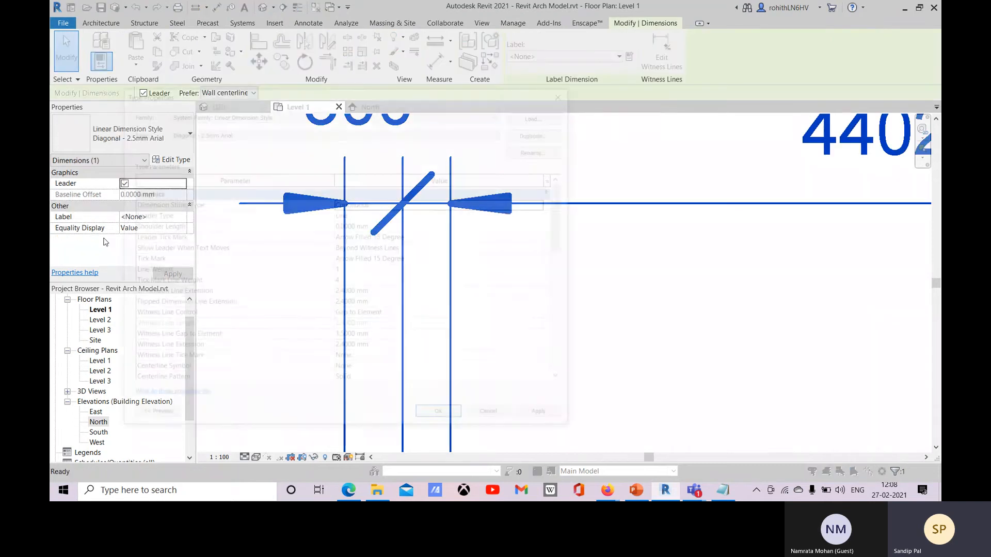
drag(411, 96, 347, 81)
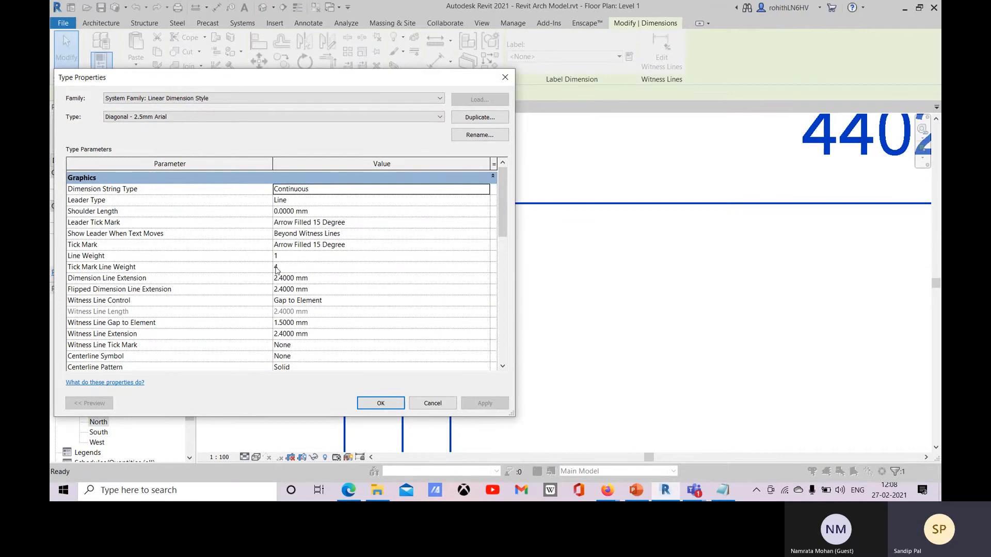
click(490, 248)
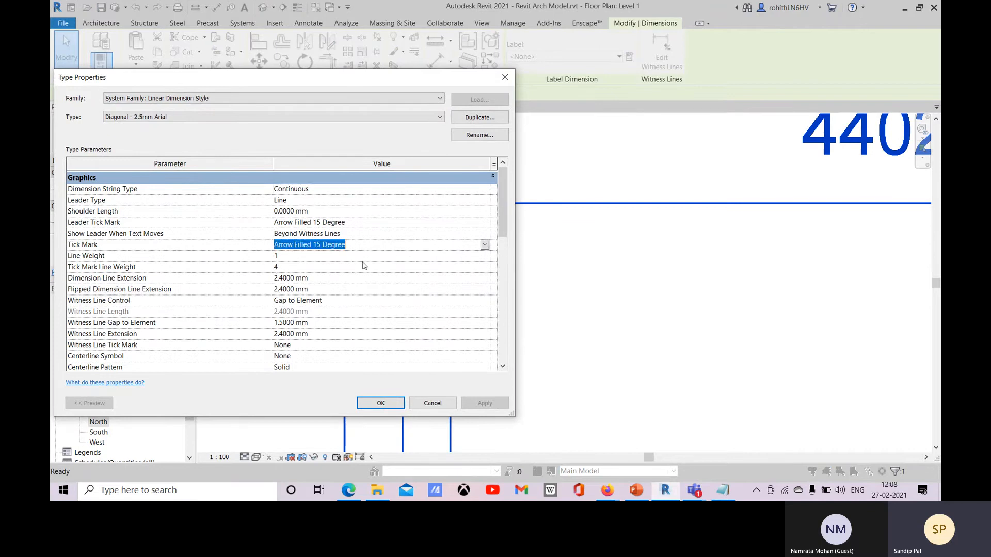
click(484, 245)
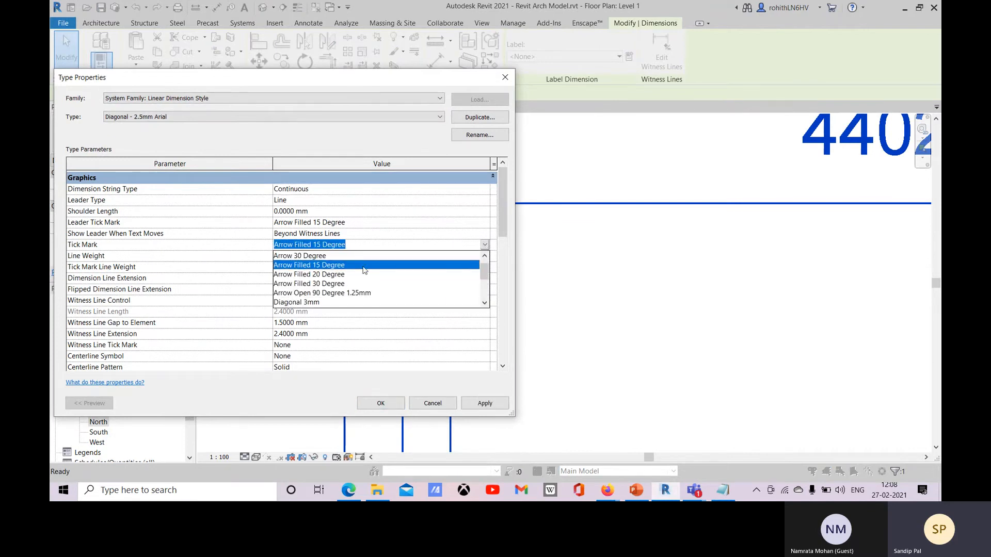
scroll(355, 271, up, 1)
click(289, 258)
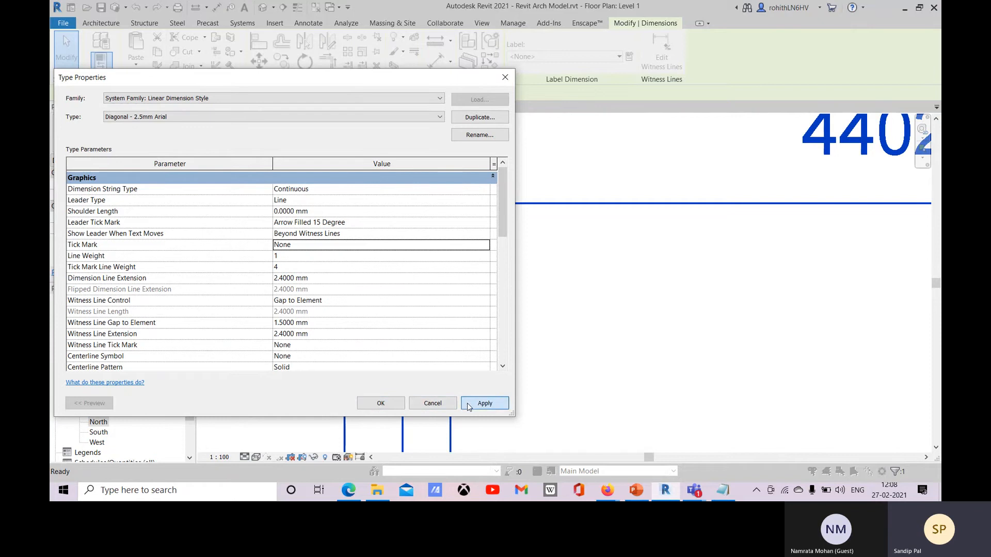
click(484, 403)
Step: Set the linear dimension style's tick mark to Diagonal 3mm
drag(385, 82, 541, 71)
click(598, 238)
scroll(583, 254, down, 3)
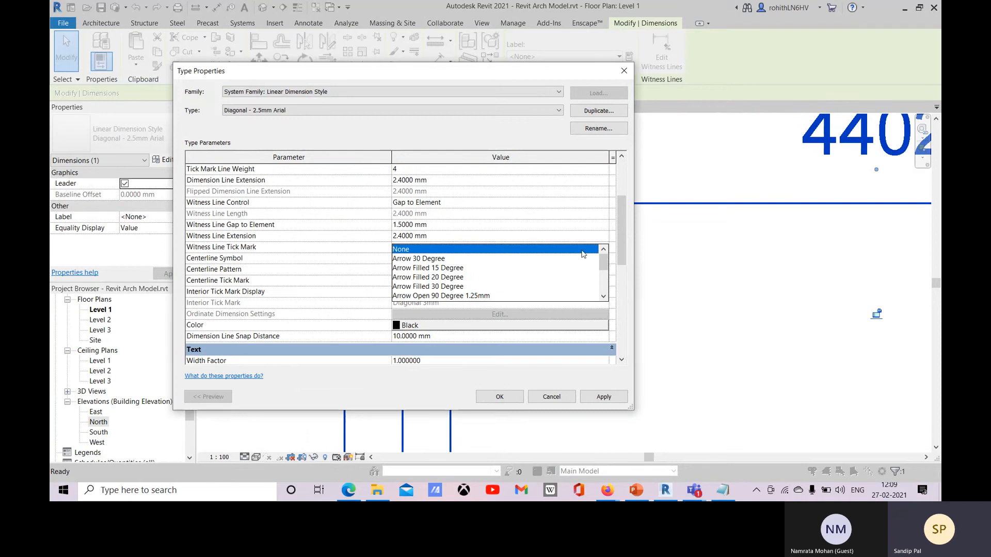
scroll(515, 270, down, 3)
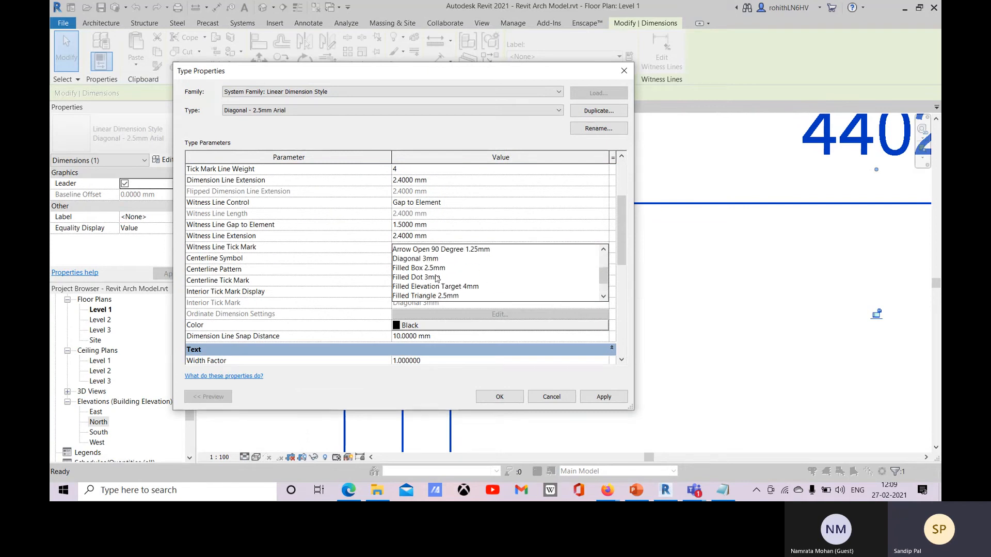
click(416, 258)
scroll(406, 253, up, 2)
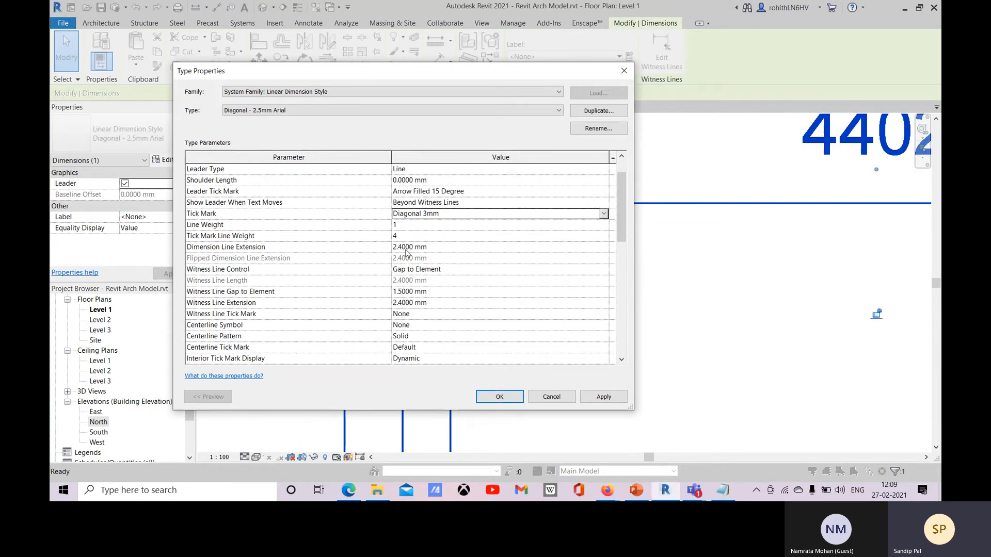
Step: Set the dimension style's tick mark line weight to 12 and apply it
click(404, 237)
click(603, 236)
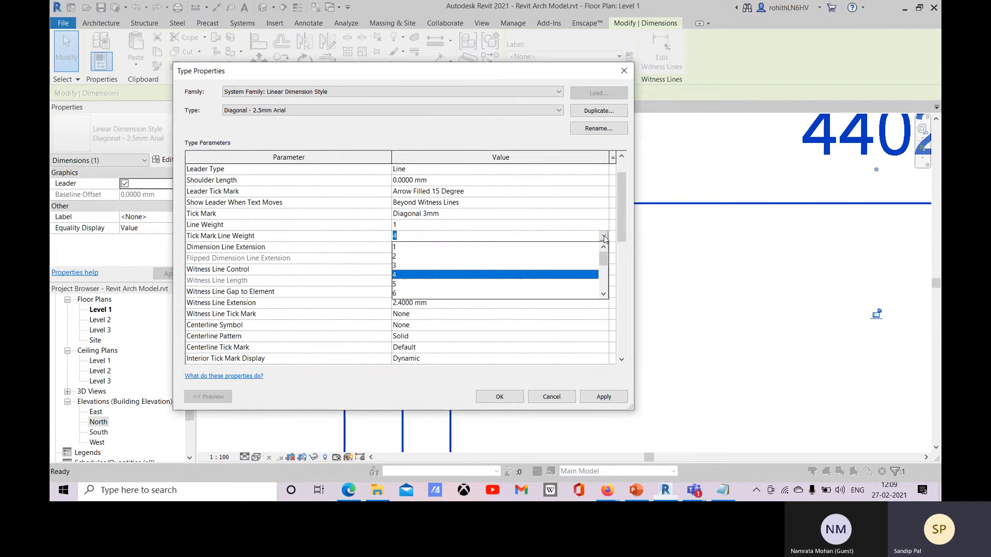
scroll(568, 273, down, 2)
click(557, 293)
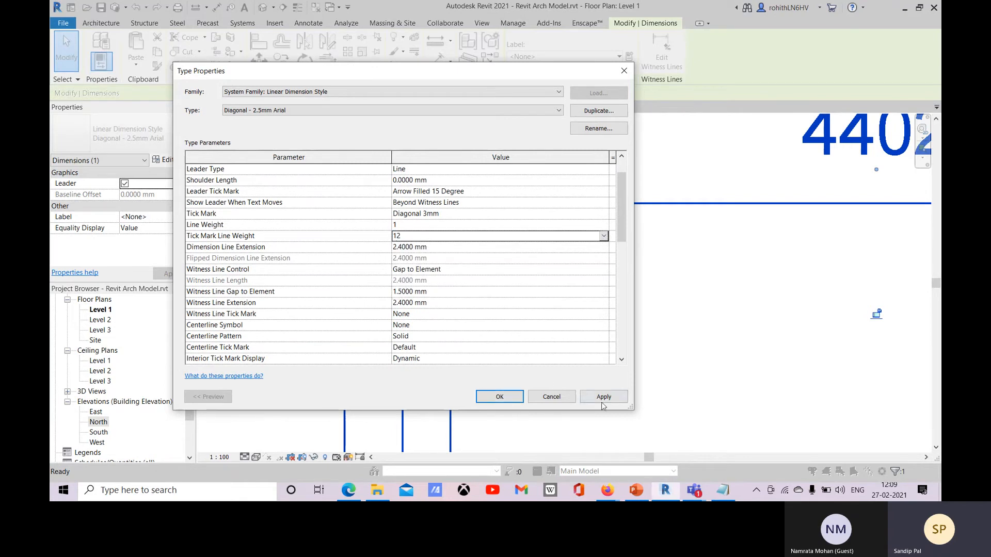
click(602, 397)
Step: Reduce the dimension style's tick mark line weight to 1 and apply it
drag(529, 79, 550, 53)
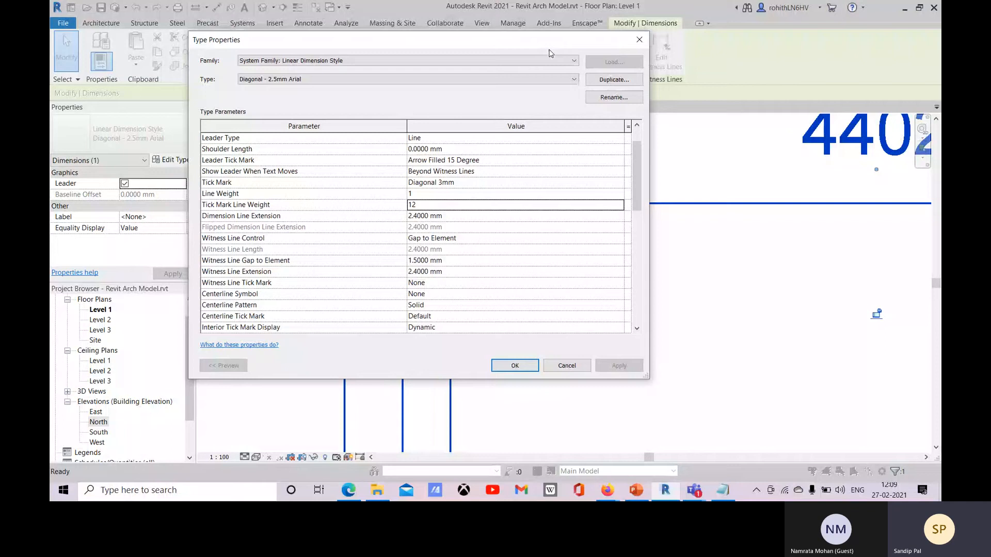
click(605, 207)
scroll(429, 237, up, 3)
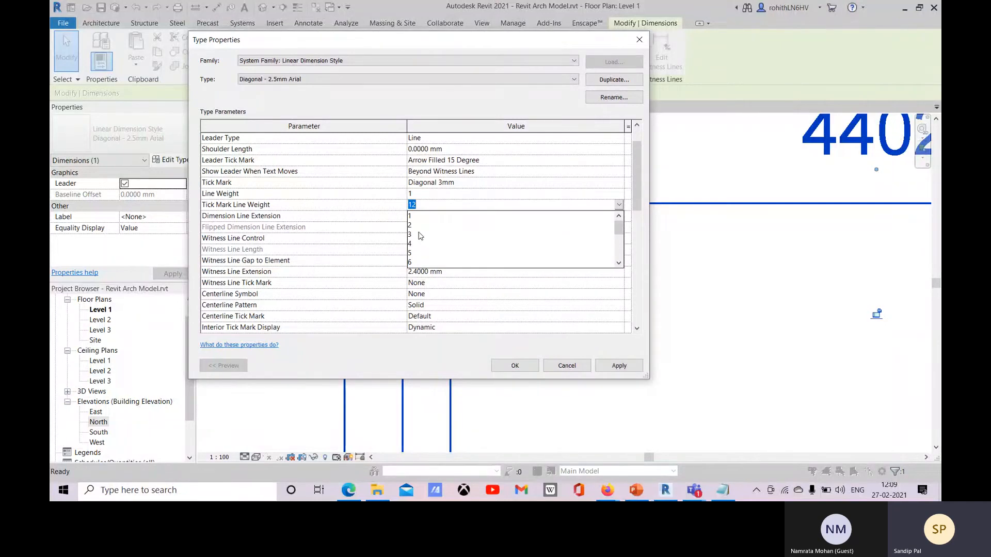
click(420, 217)
click(619, 366)
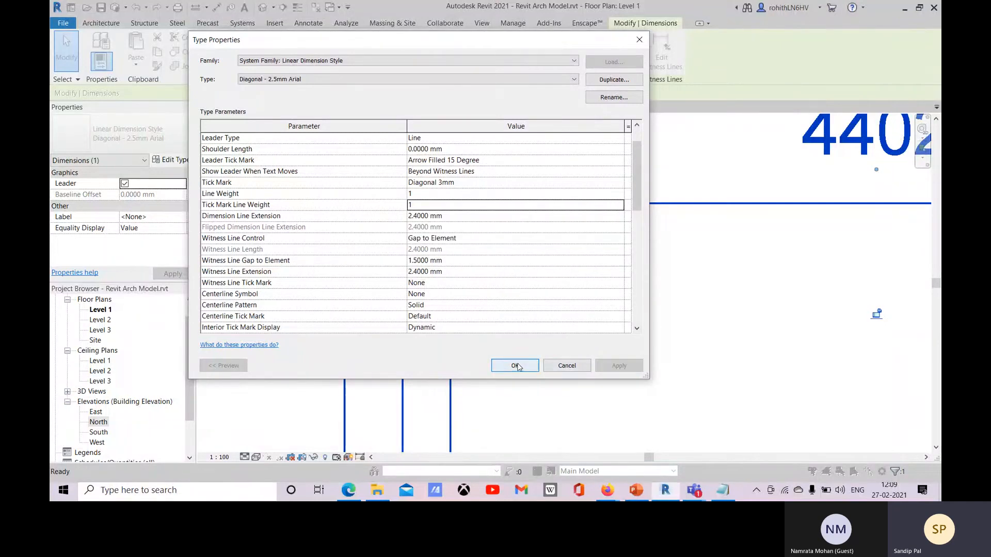
Step: Set the style's dimension line extension to 0 mm, keeping the dimension string in view beside the type properties
drag(523, 48, 832, 71)
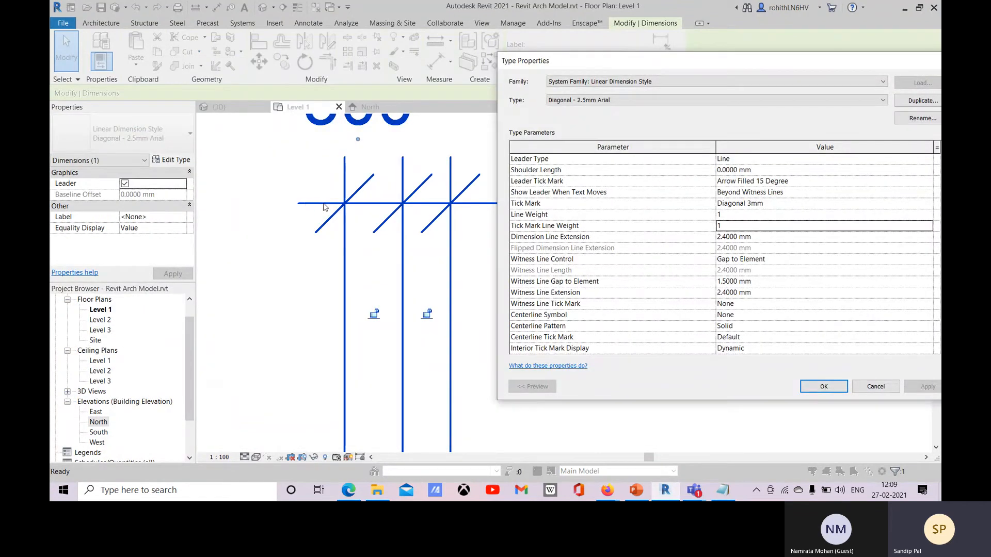
click(739, 237)
double_click(725, 238)
text(0)
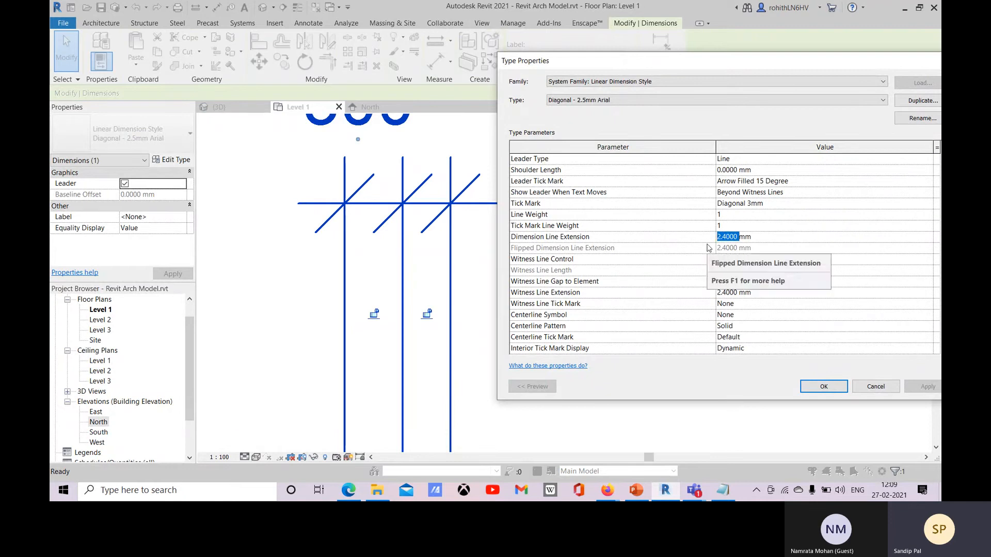
key(Return)
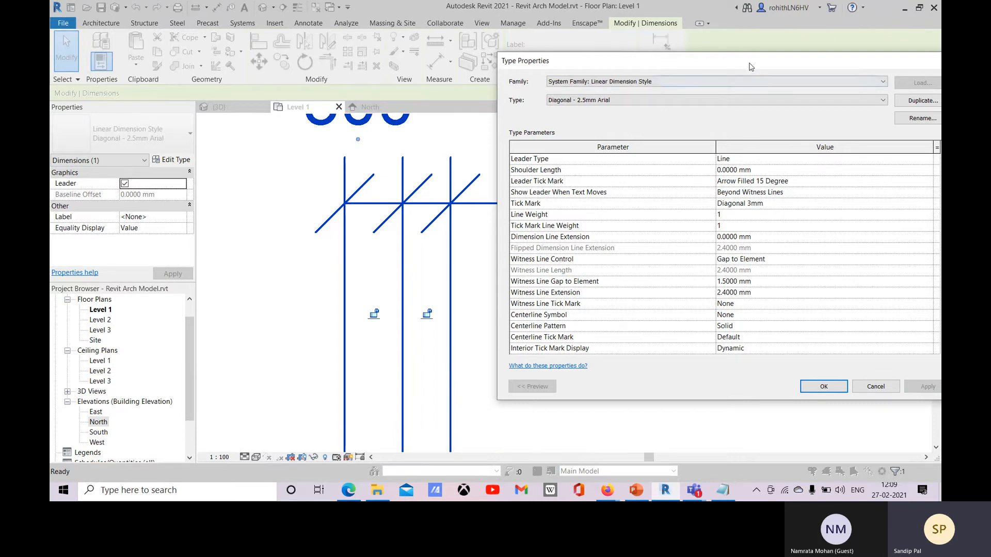
drag(751, 66, 748, 73)
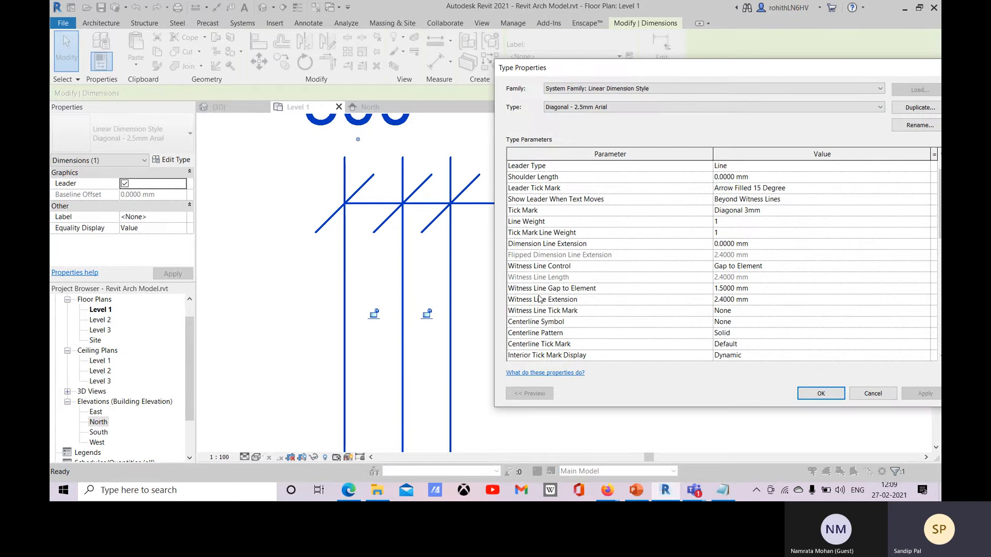
Step: Accept the style with witness line control at Gap to Element and examine the witness line ends near the wall corner
click(782, 267)
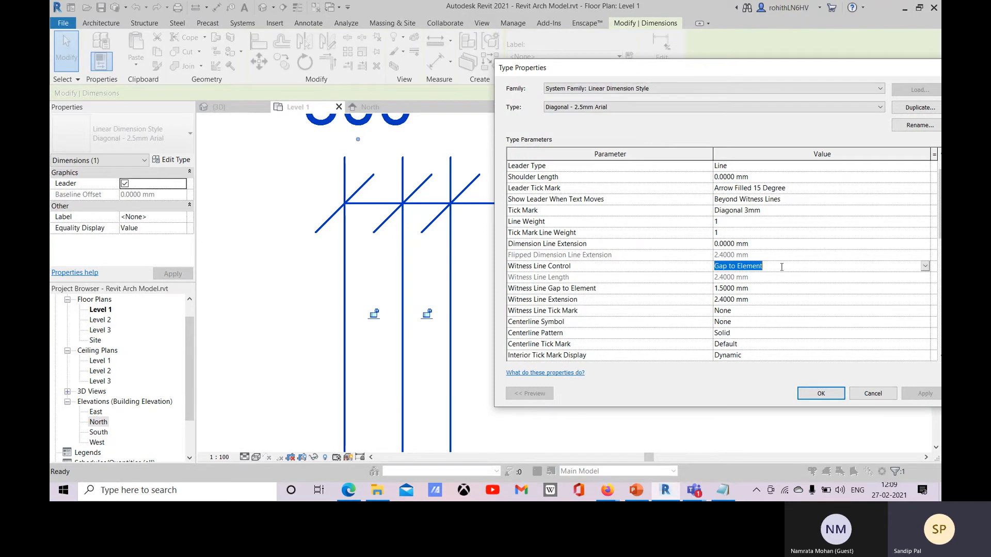
click(924, 266)
click(821, 338)
click(924, 394)
click(820, 393)
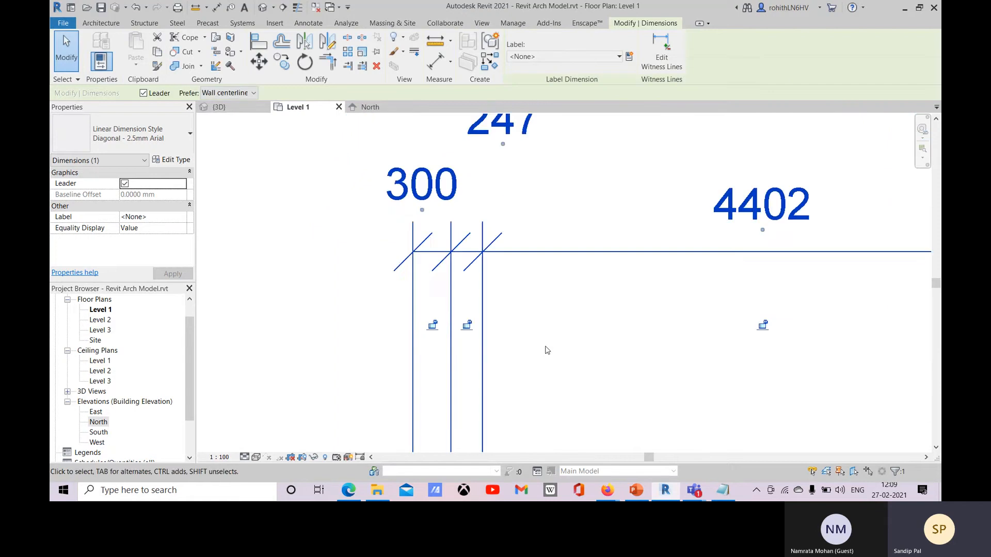
middle_drag(546, 347, 559, 393)
scroll(496, 309, up, 3)
middle_drag(495, 310, 479, 146)
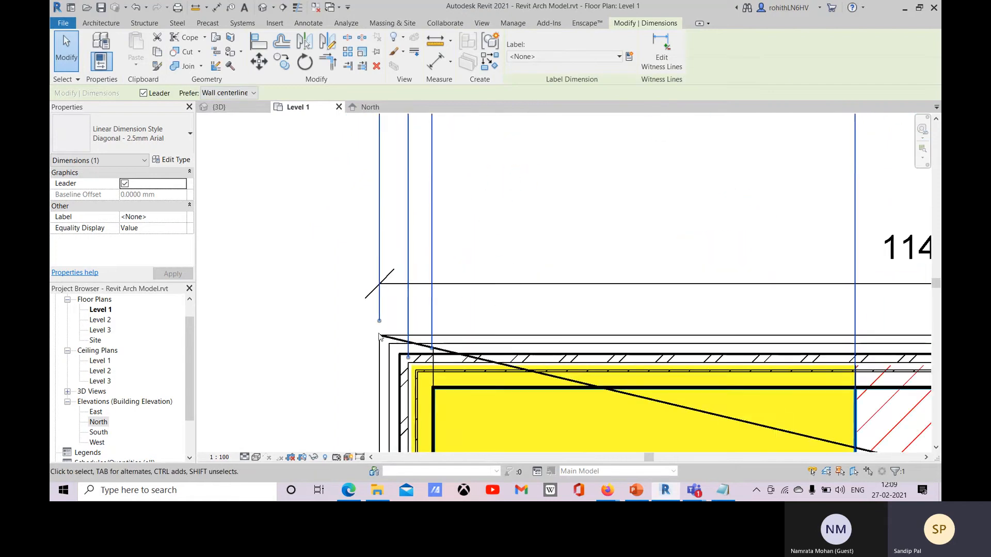
scroll(444, 387, up, 4)
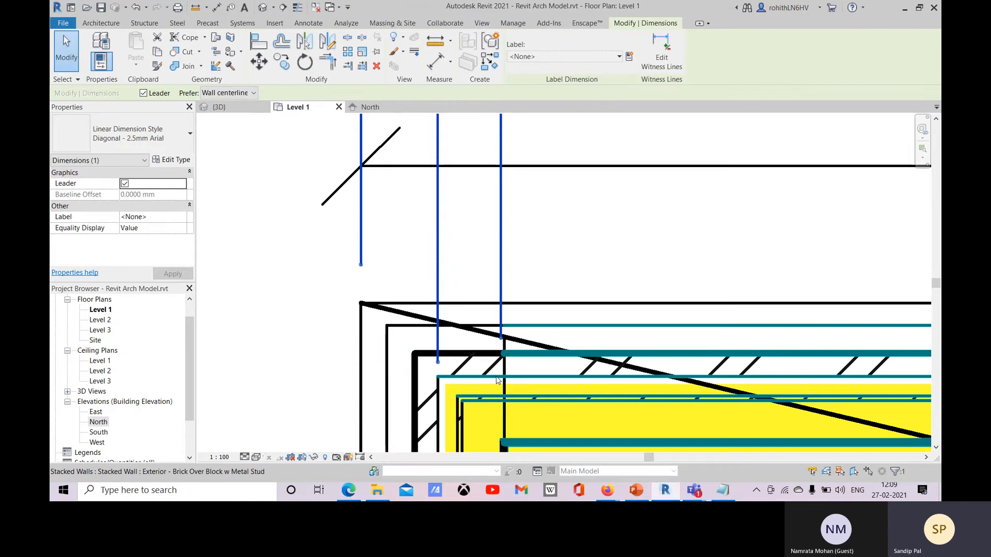
Step: Set the linear dimension style's witness line control to Fixed to Dimension Line and apply it
click(171, 159)
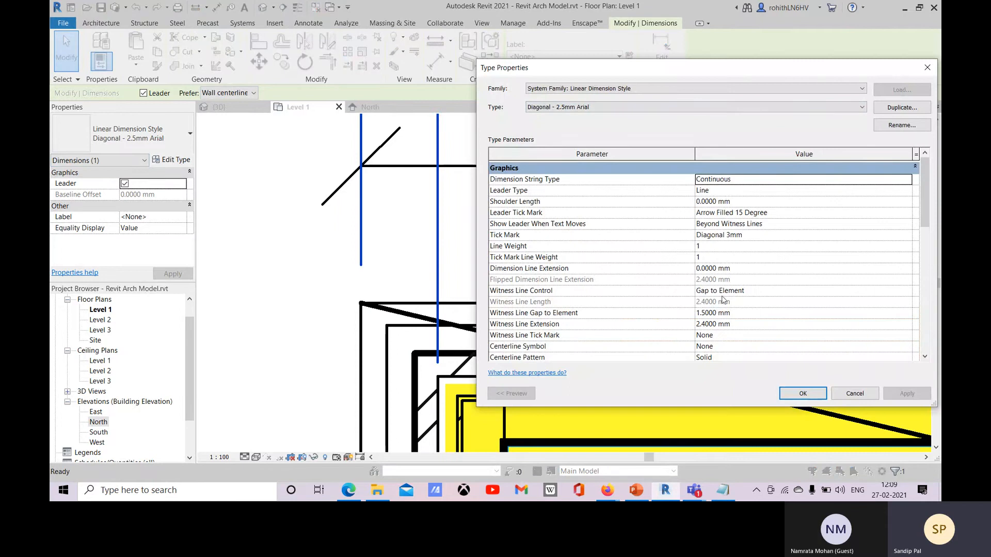
click(770, 290)
click(912, 293)
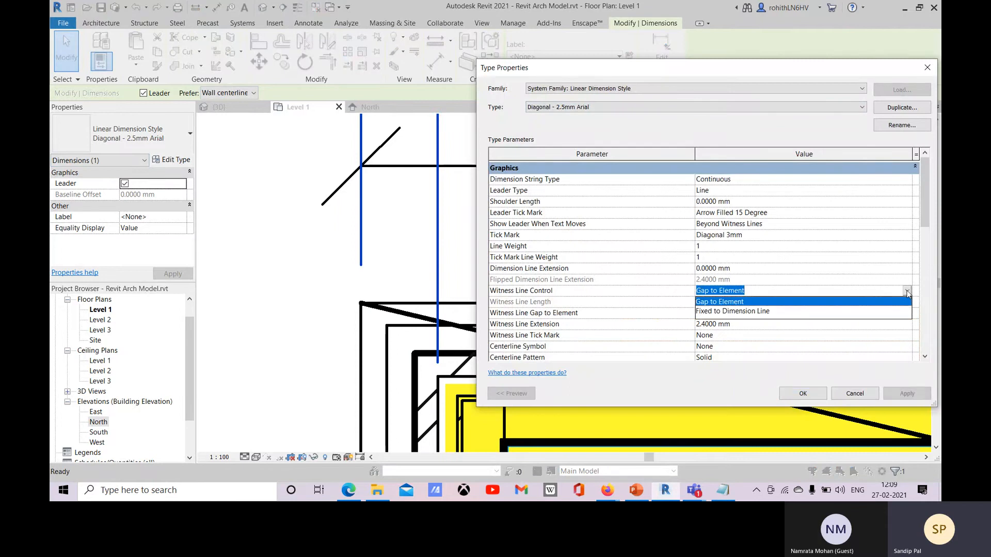
click(762, 314)
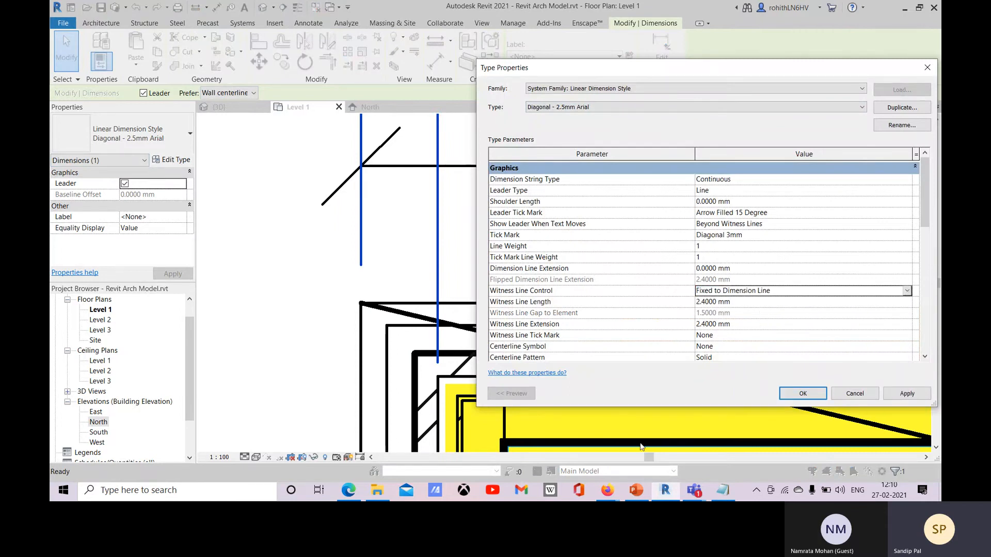
click(906, 395)
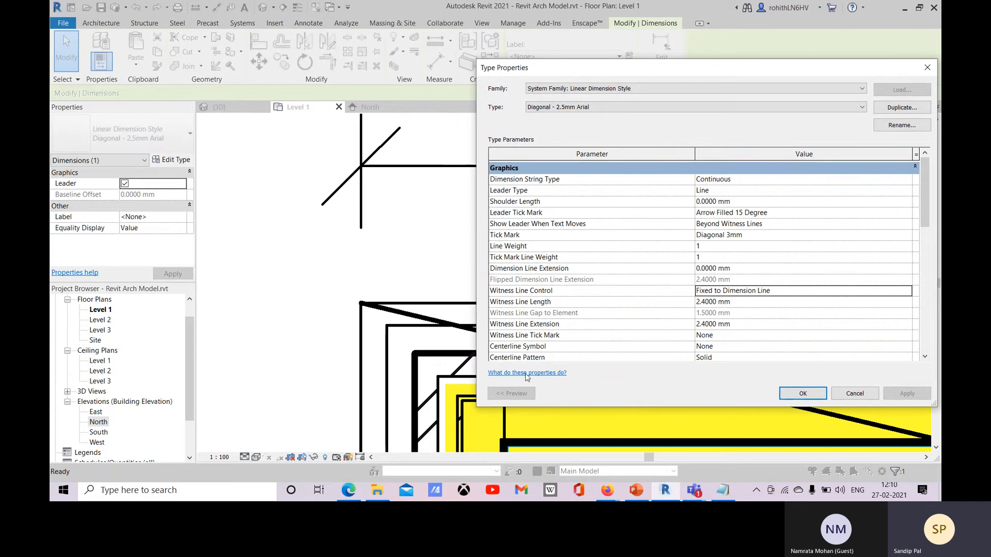
Step: Keep the linear dimension style's witness line control at Fixed to Dimension Line and accept the type properties
drag(682, 67, 504, 99)
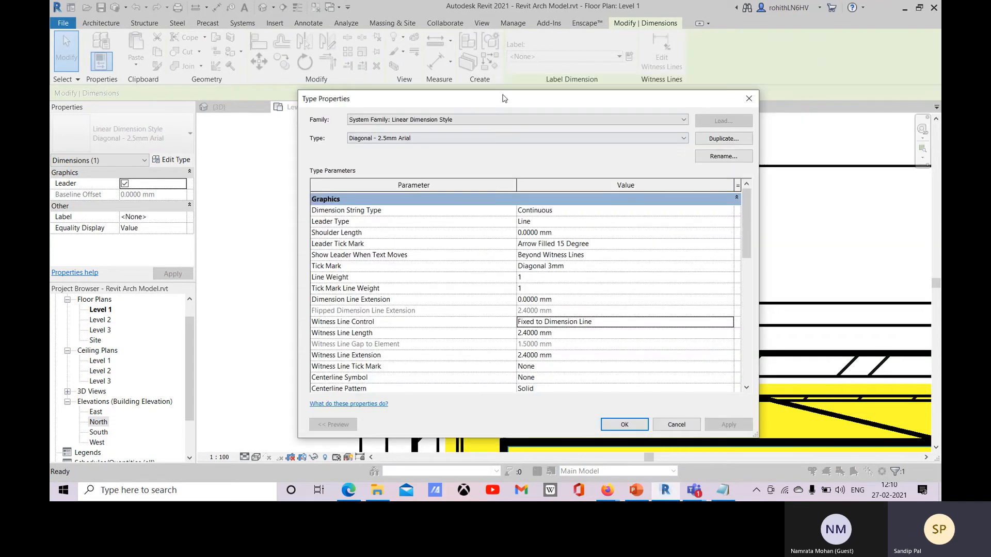
mouse_move(505, 98)
mouse_down()
mouse_move(203, 150)
mouse_move(563, 101)
mouse_move(500, 81)
mouse_up()
click(546, 321)
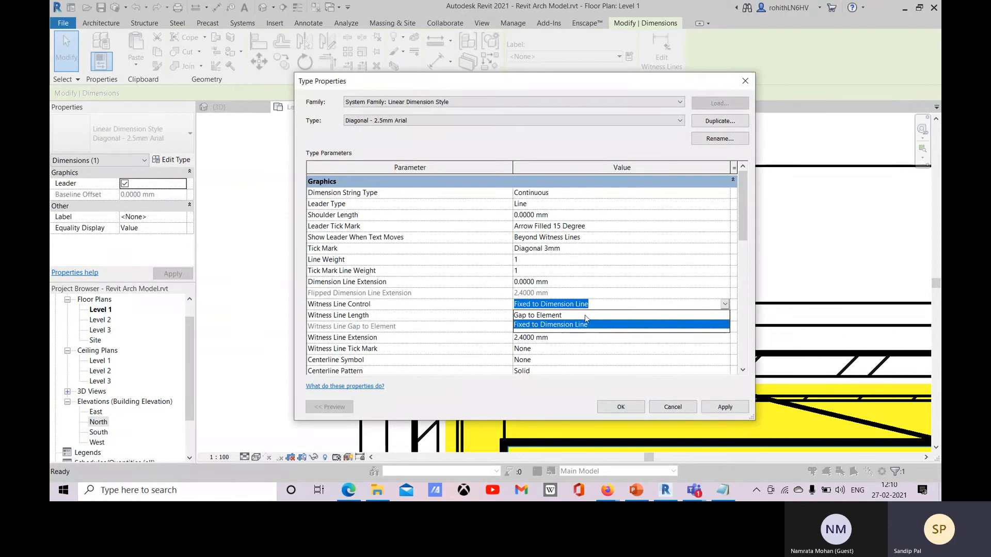
click(547, 325)
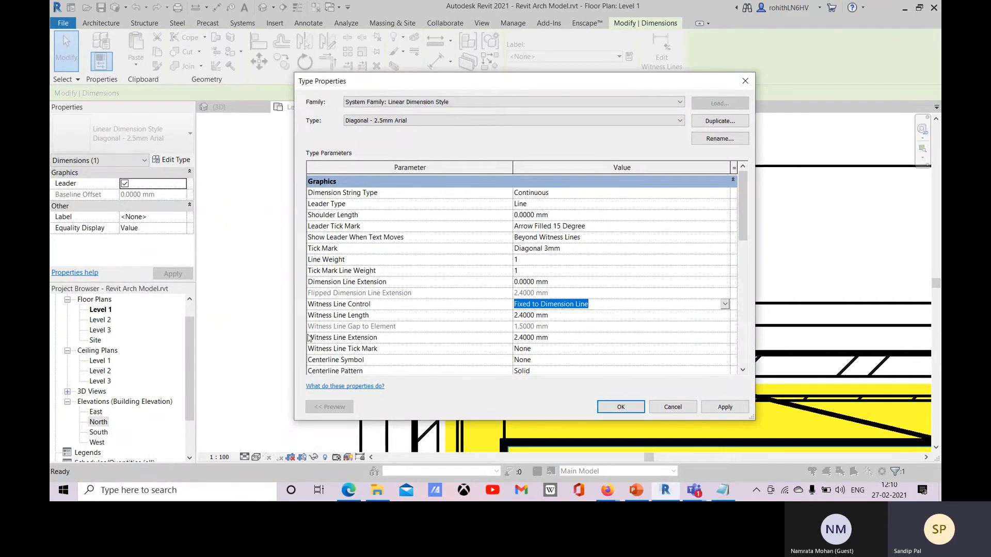
click(724, 407)
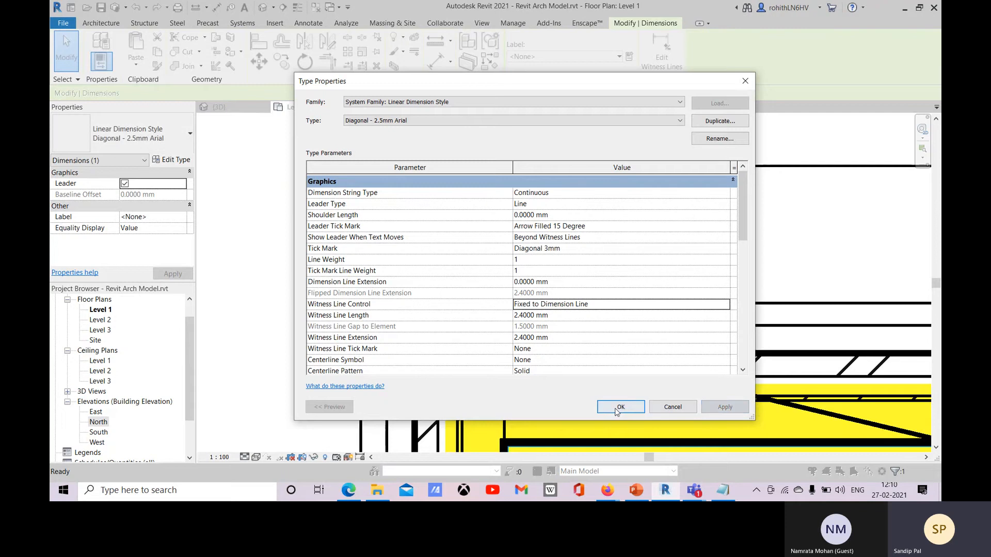
click(621, 407)
Step: Move the segmented dimension string above the plan down, closer to the 11400 overall dimension
scroll(562, 272, down, 5)
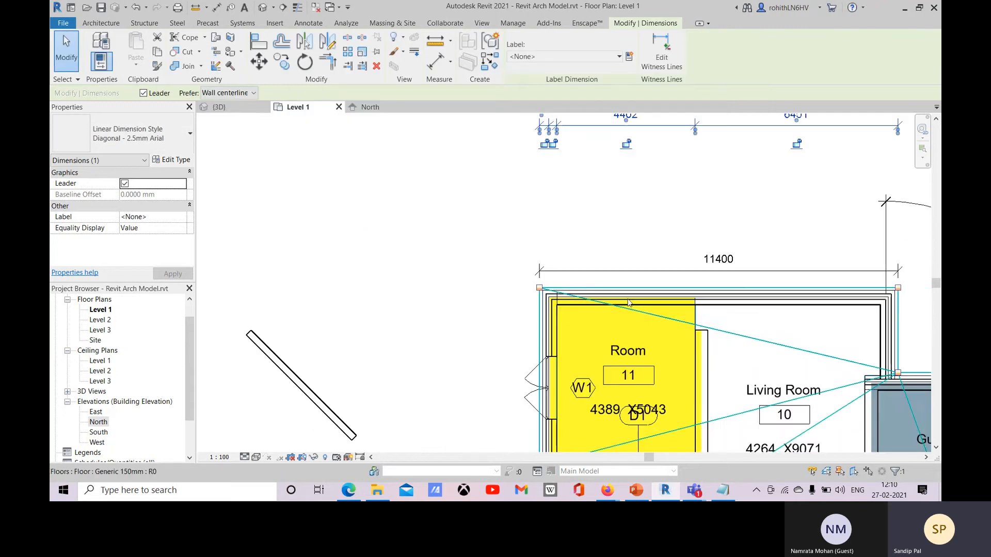
middle_drag(562, 272, 520, 250)
click(518, 252)
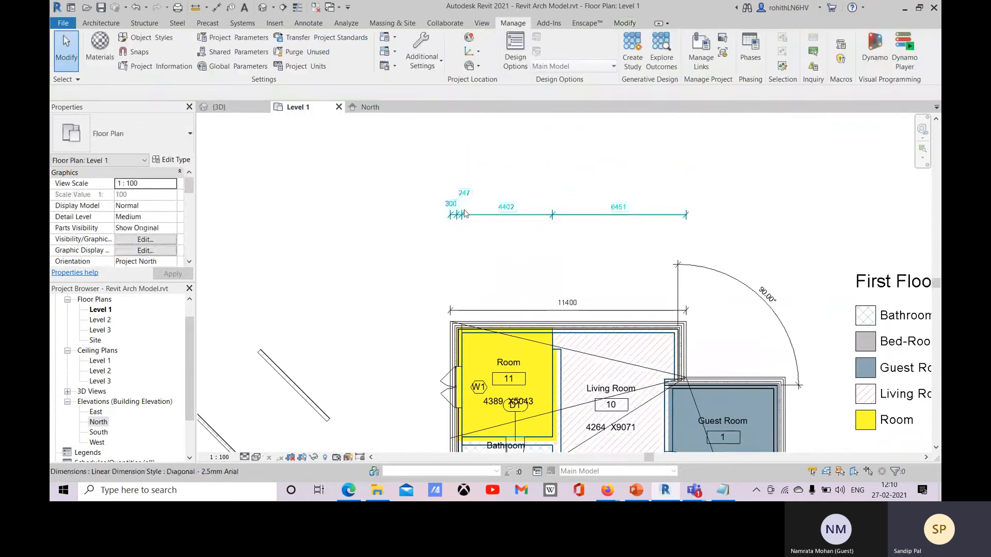
scroll(508, 227, up, 3)
click(503, 223)
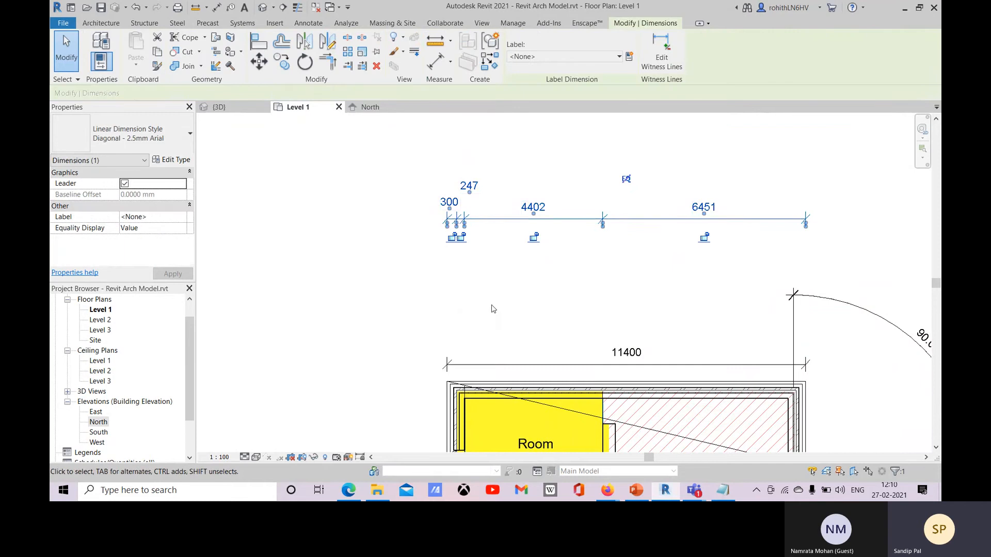
middle_drag(561, 309, 553, 292)
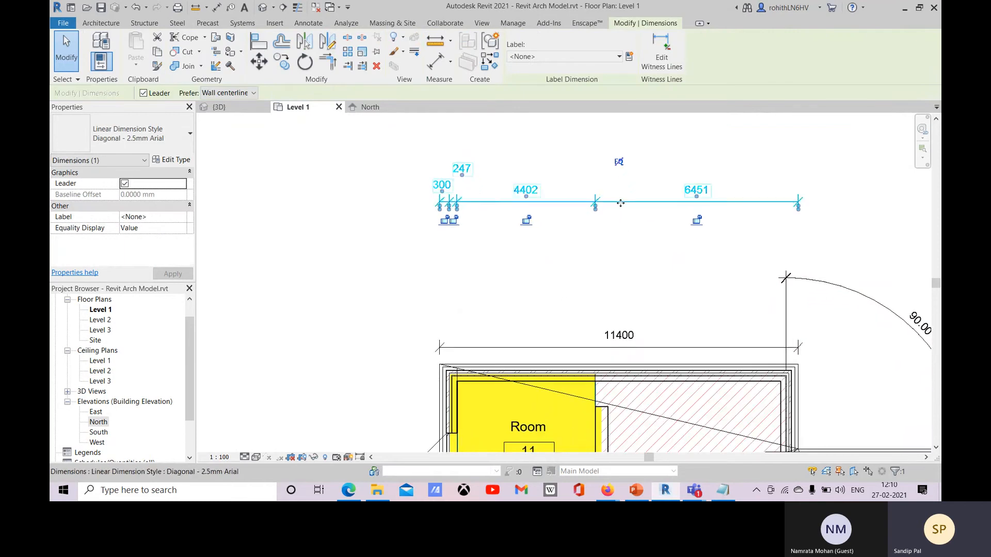
drag(614, 221, 655, 289)
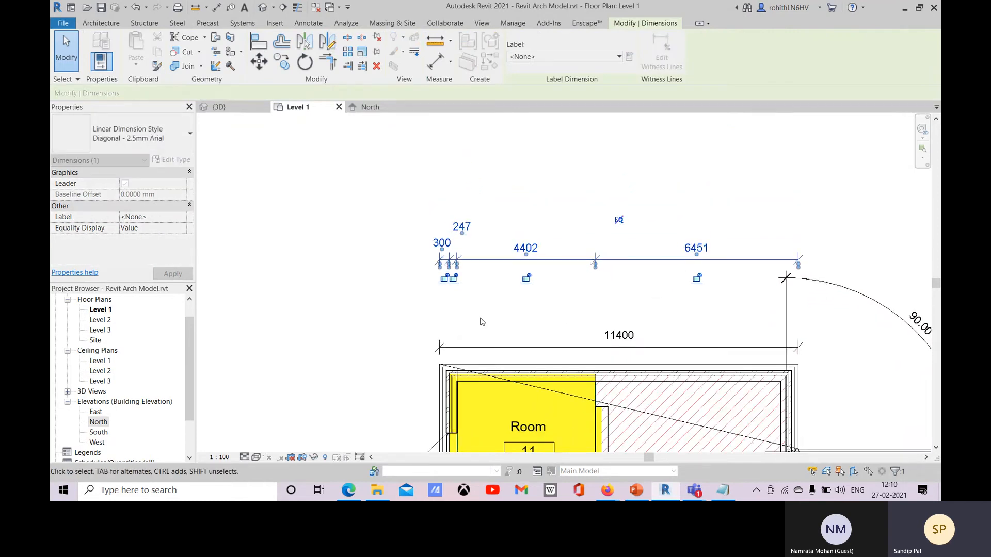
scroll(476, 292, up, 1)
scroll(476, 292, up, 1)
scroll(505, 326, down, 2)
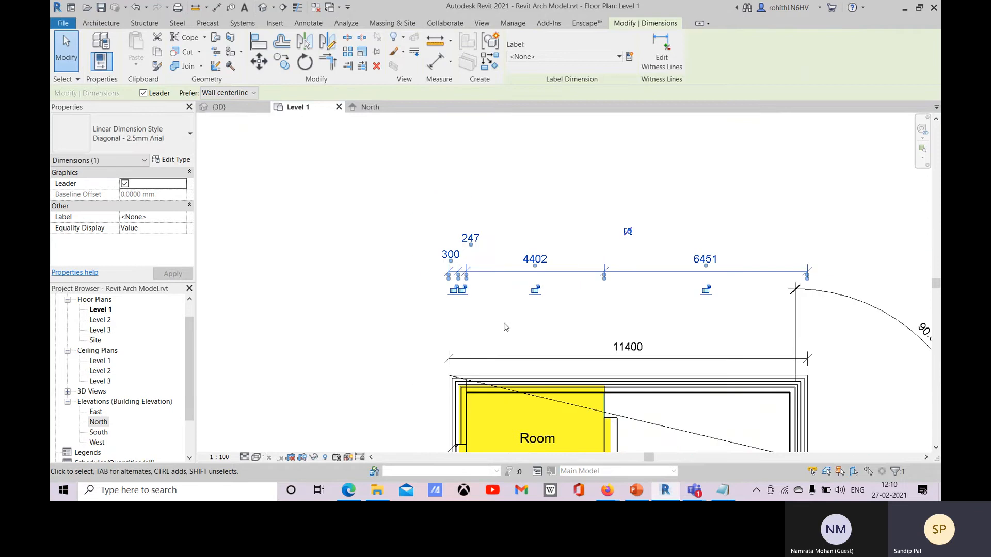
middle_drag(506, 336, 504, 325)
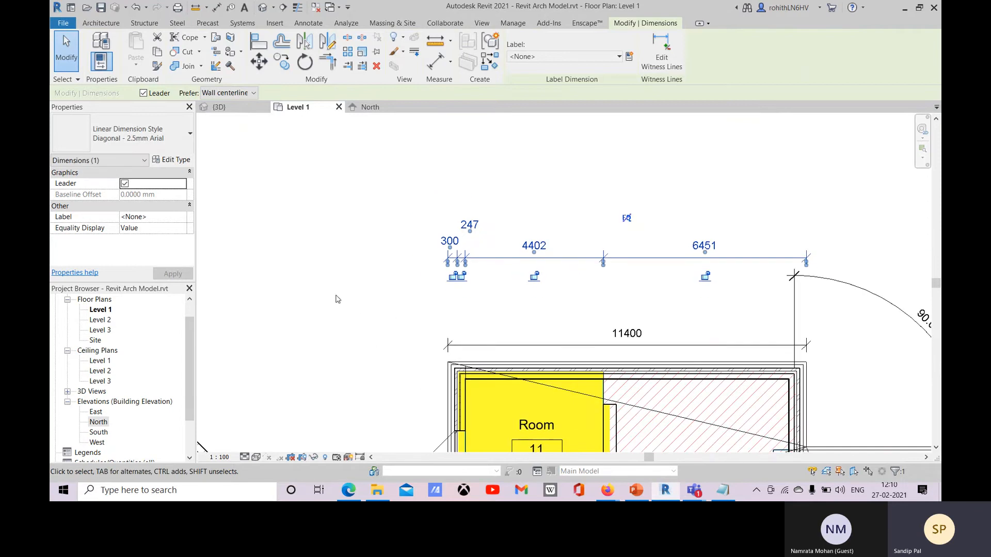
Step: Set the dimension style's witness line length to 10 mm and its witness line extension to 1 mm, applying each change
click(172, 160)
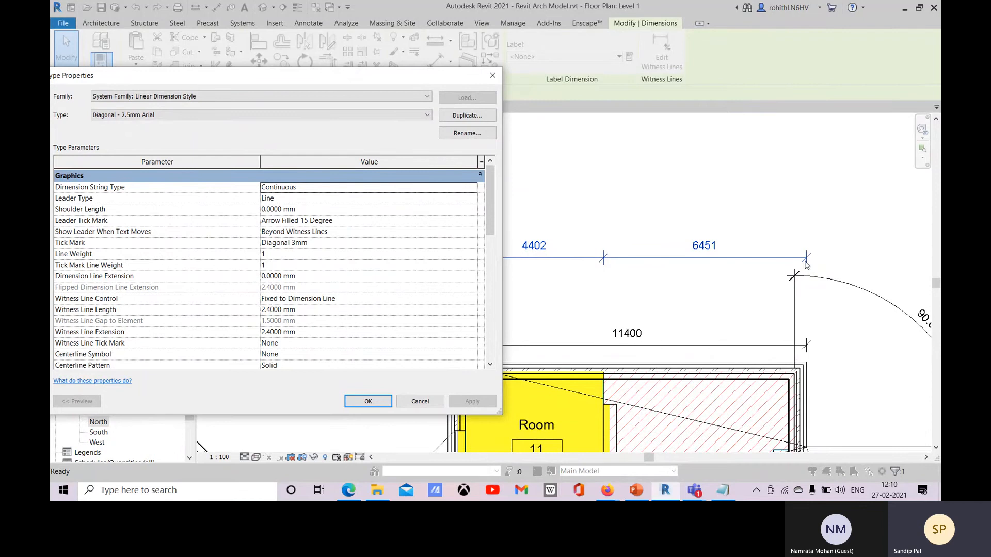
click(303, 310)
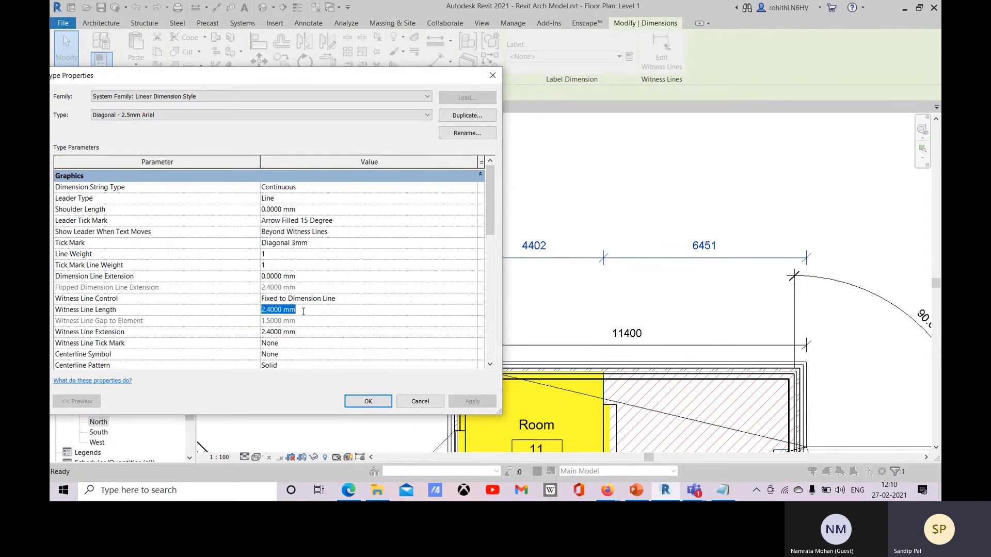
text(10)
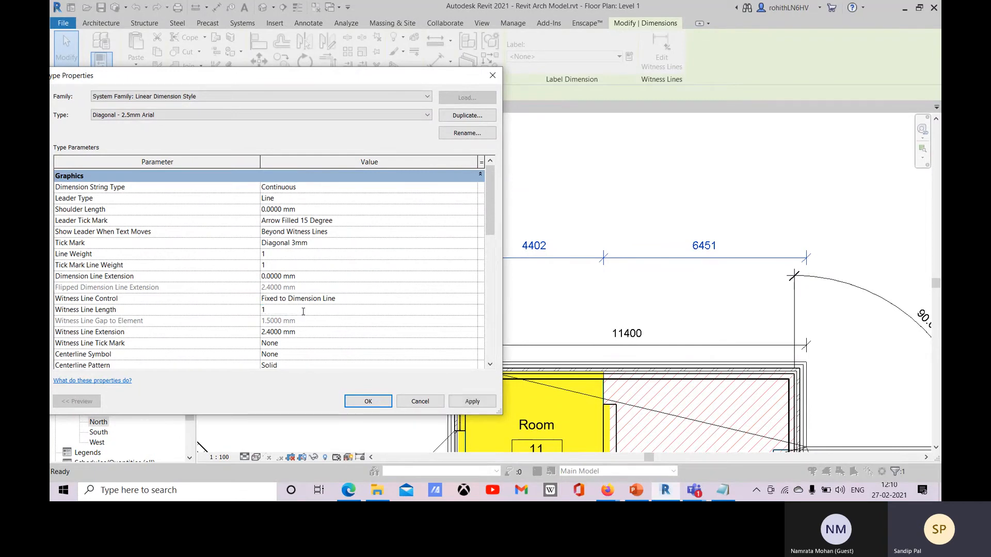
click(471, 402)
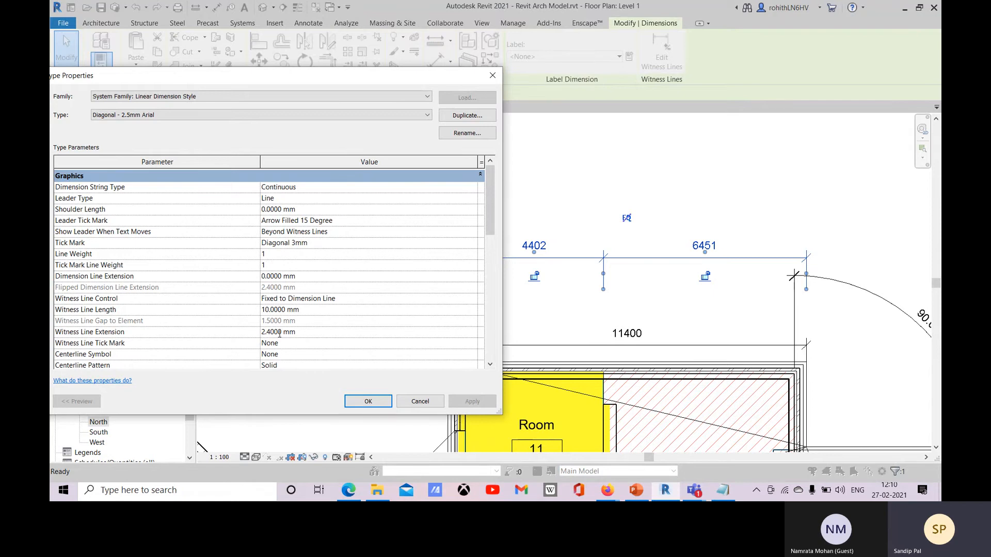
drag(282, 332, 256, 336)
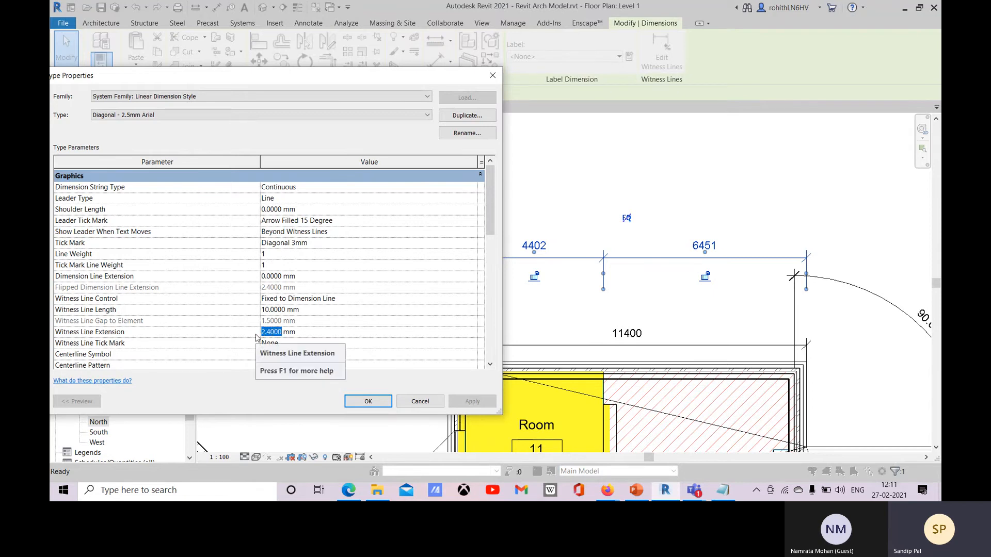
text(1)
click(471, 401)
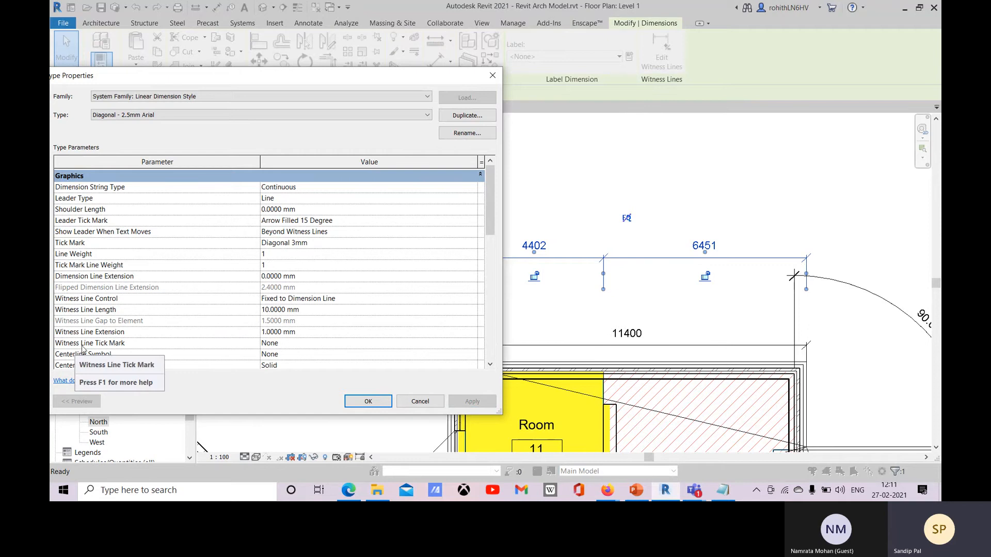
Step: Set the dimension style's witness line tick mark to Arrow 30 Degree and apply it
click(310, 343)
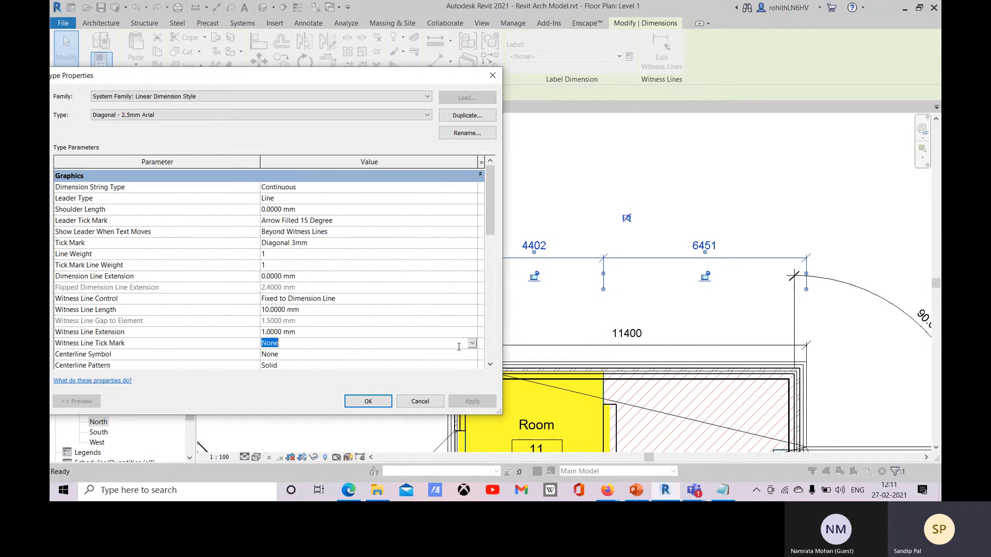
click(473, 343)
click(308, 364)
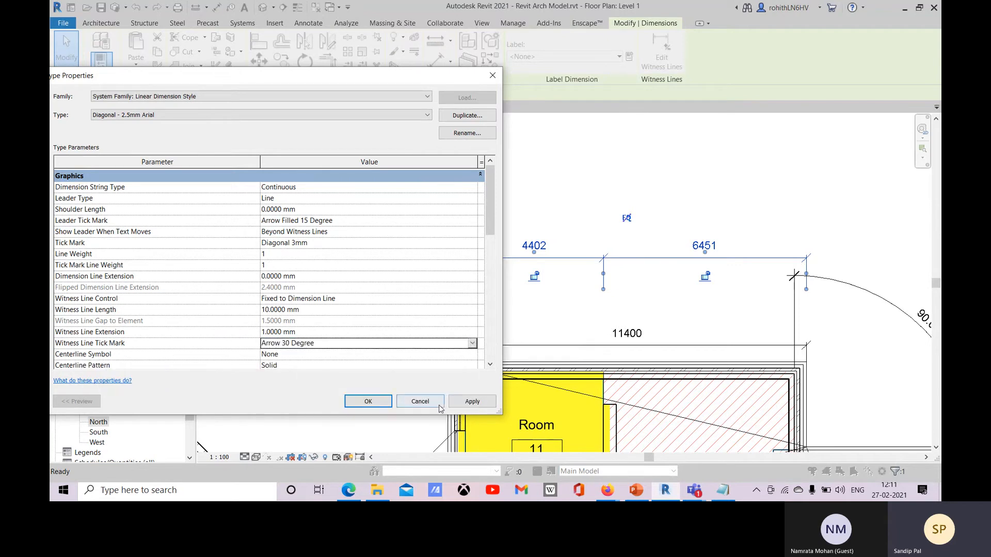
click(468, 403)
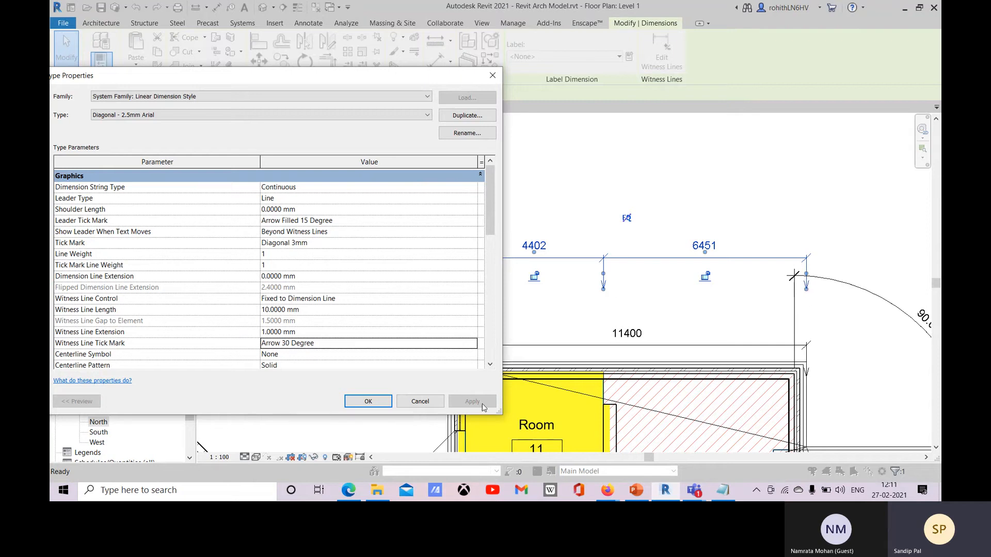
Step: Change the dimension style's color to pink RGB 238-051-149 and apply it, keeping the dimension string in view
scroll(107, 359, down, 1)
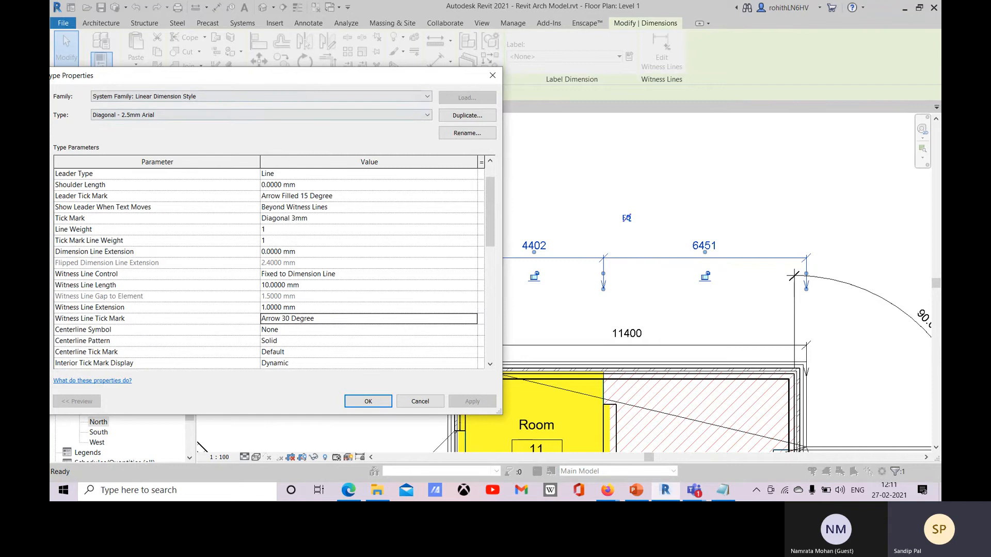
drag(299, 77, 336, 74)
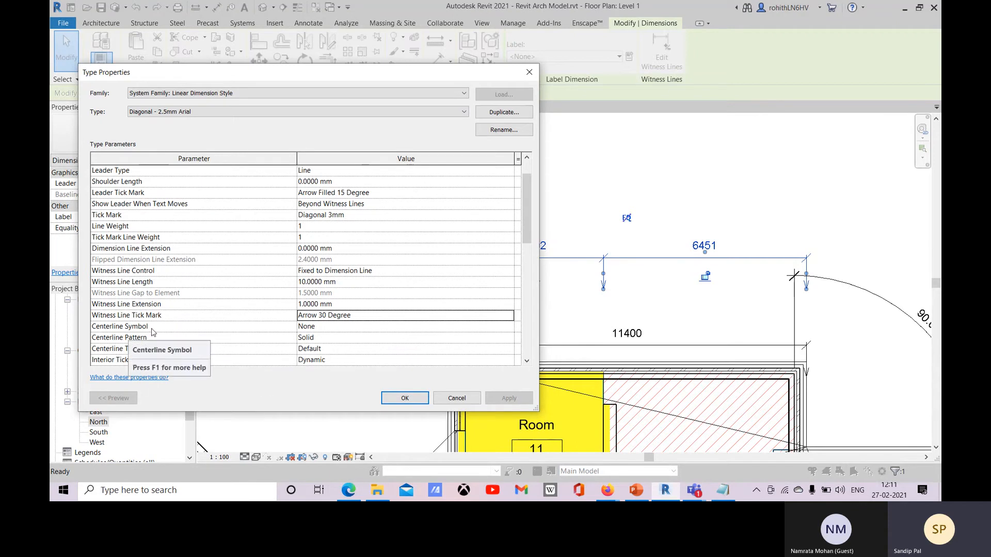
scroll(198, 336, down, 1)
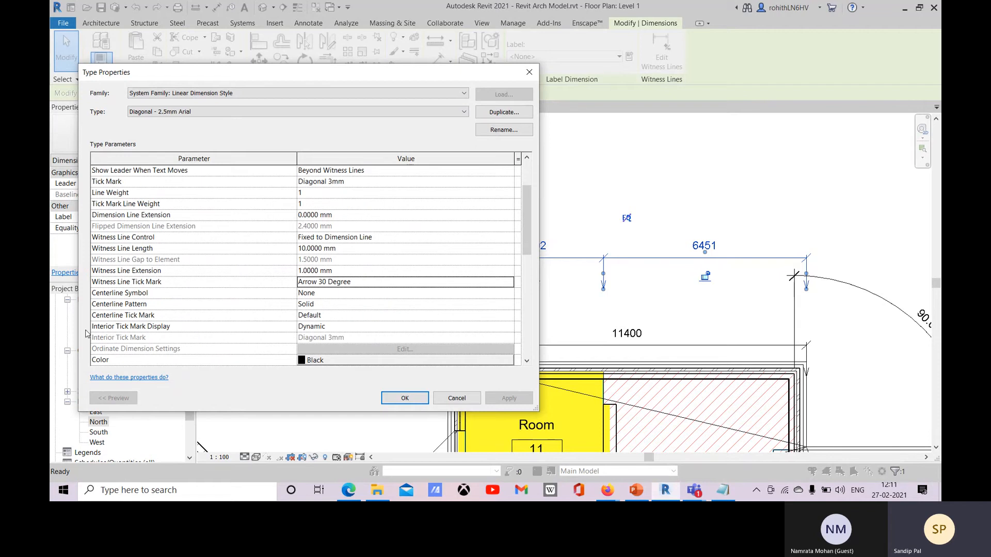
scroll(162, 340, down, 2)
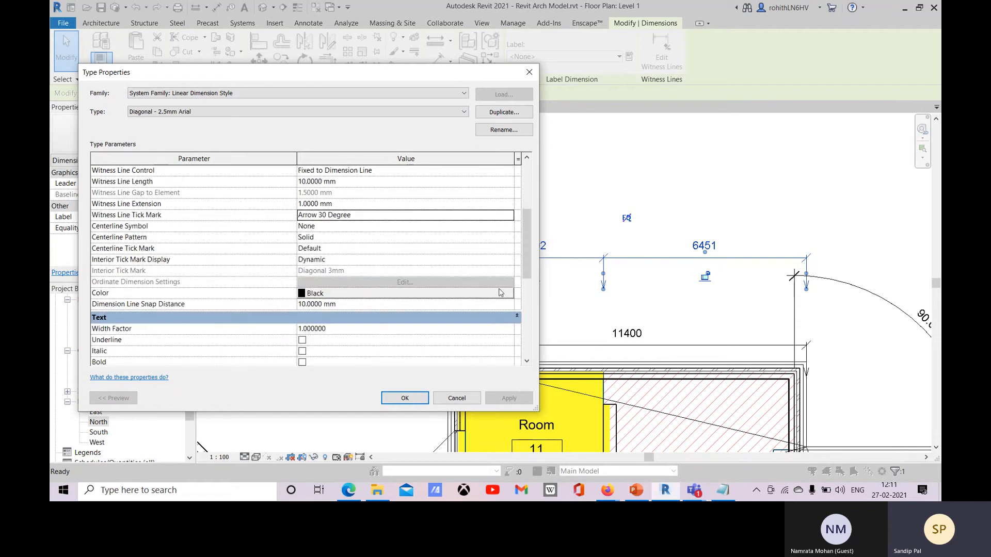
click(310, 293)
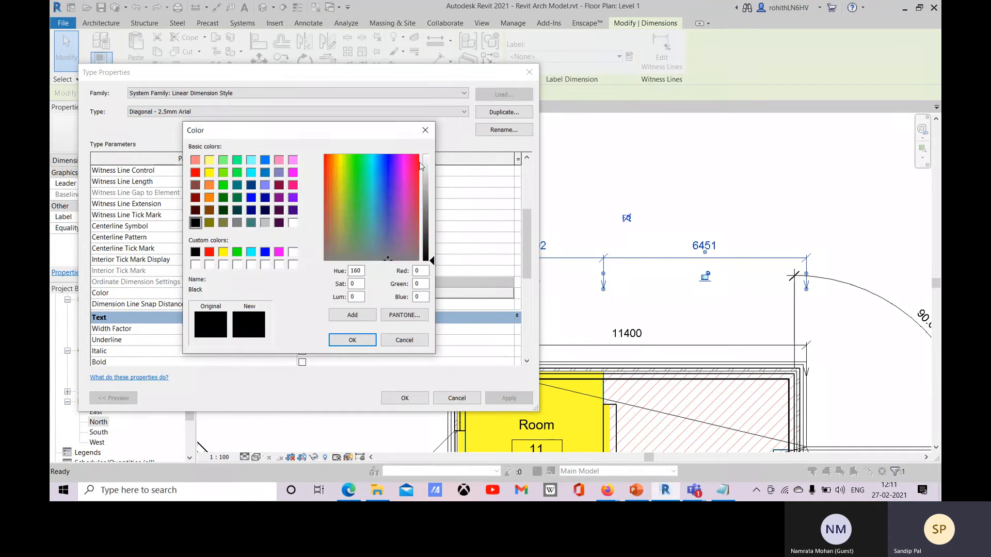
click(353, 339)
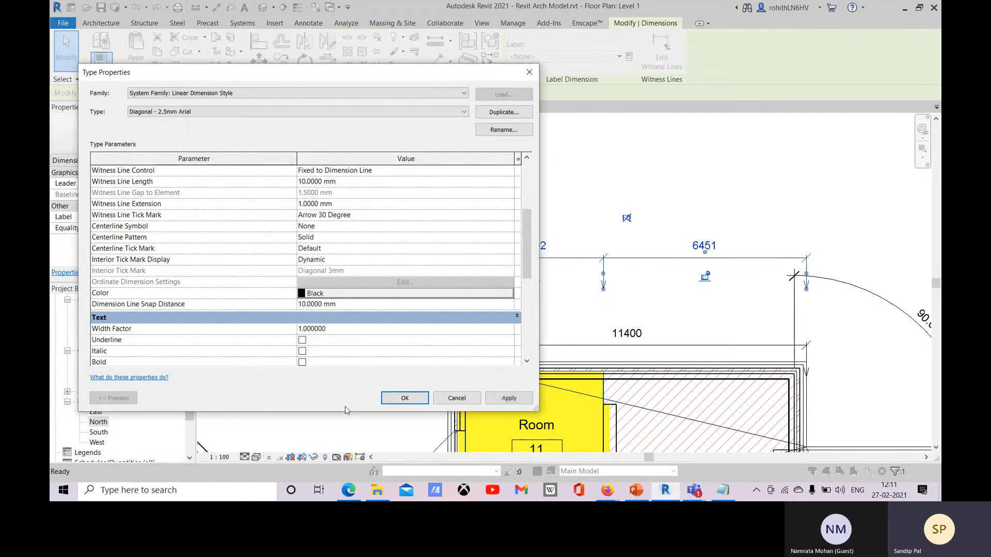
click(364, 292)
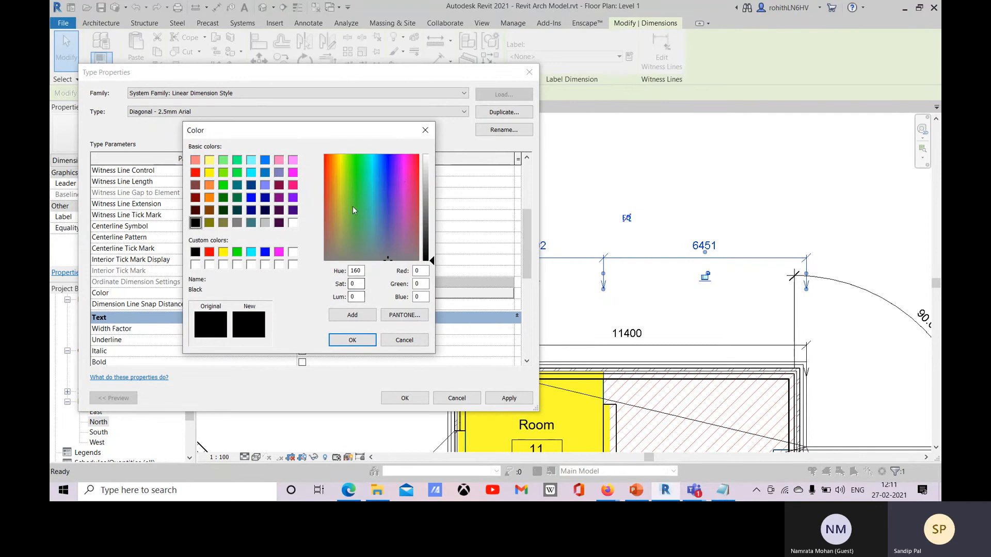
click(410, 170)
click(426, 201)
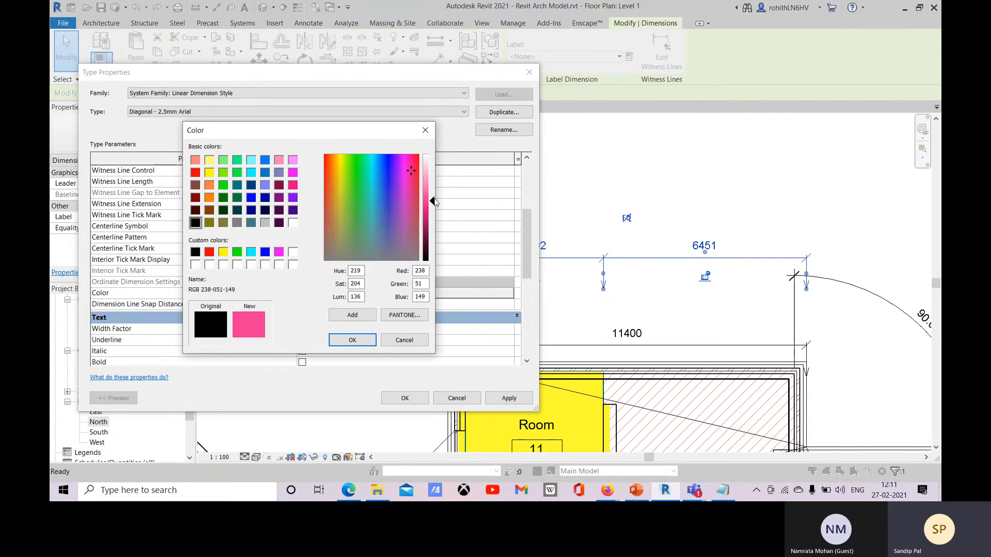
click(353, 340)
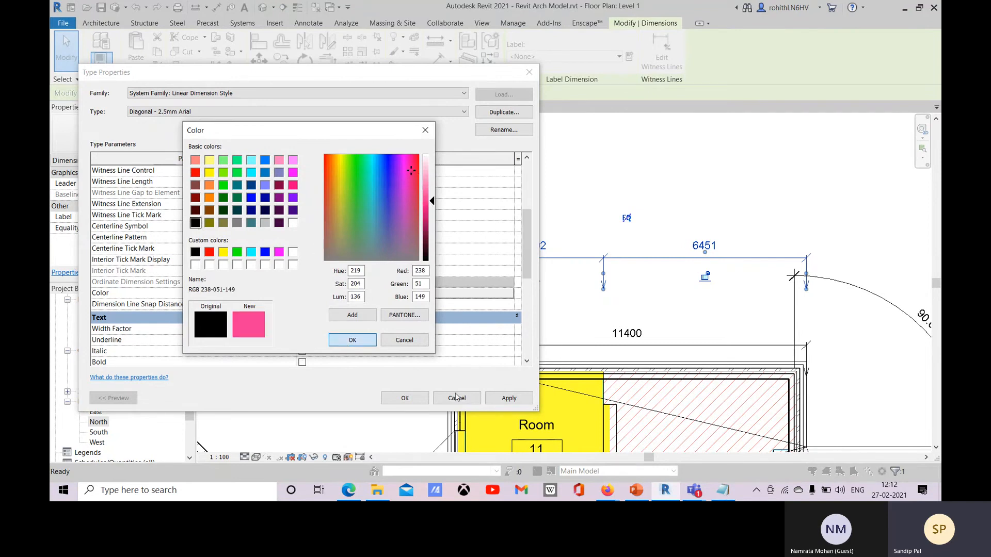
click(509, 398)
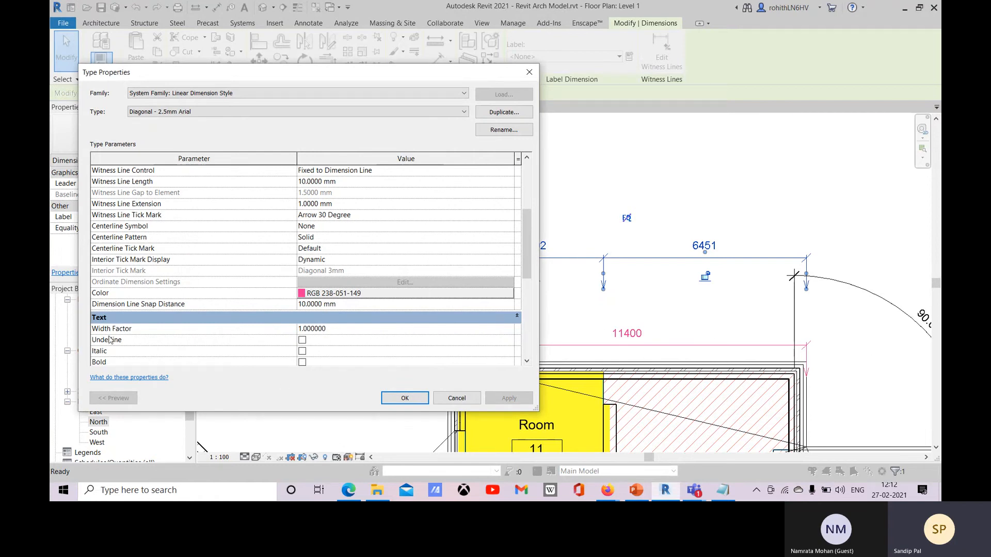
Step: Set the linear dimension style's text font to GothicG, apply it and accept the type properties
scroll(110, 340, down, 2)
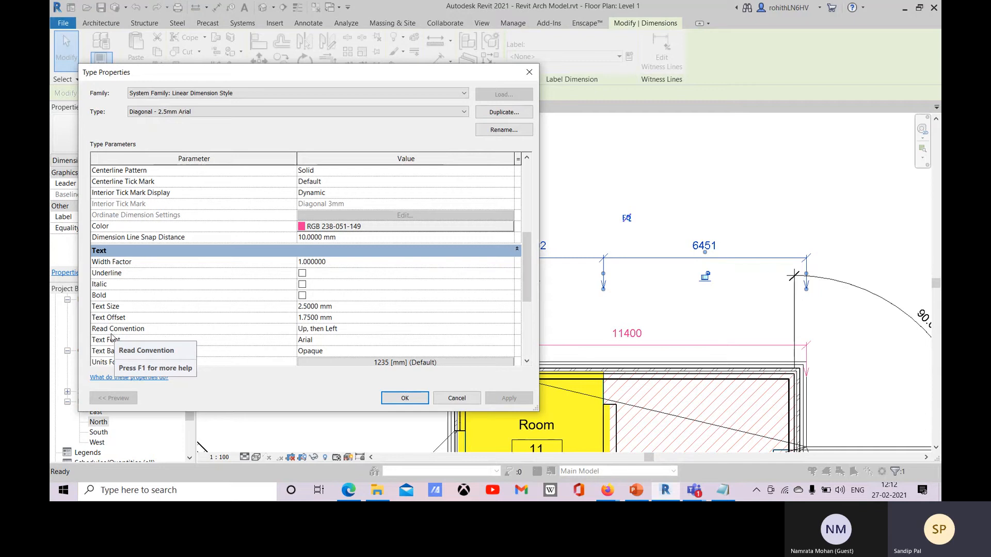
click(326, 341)
click(315, 342)
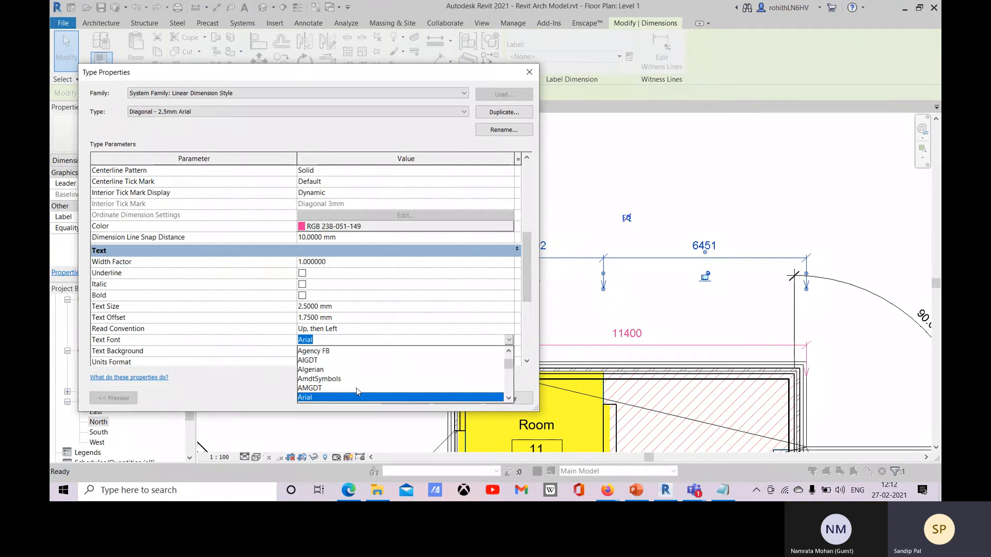
scroll(356, 388, up, 5)
scroll(326, 373, up, 2)
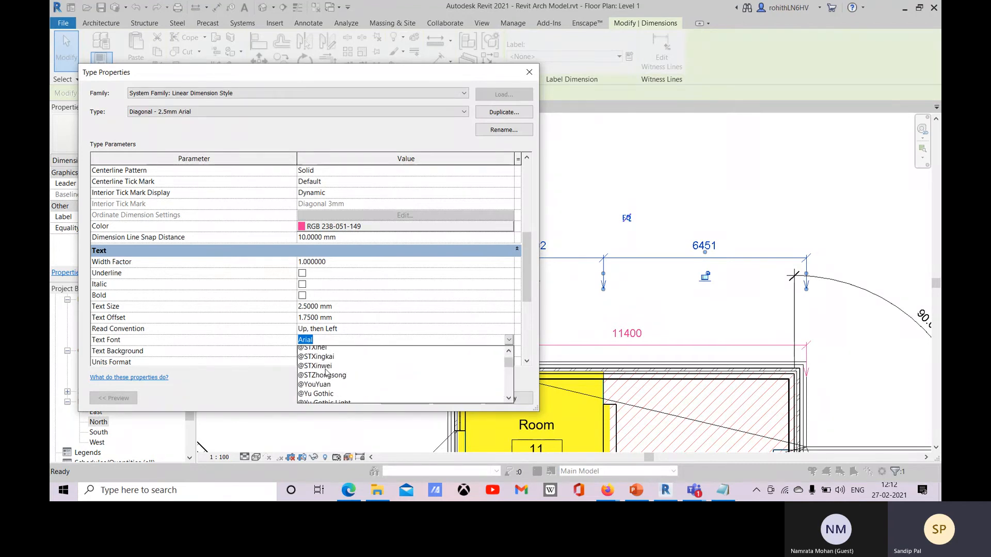
scroll(326, 372, down, 15)
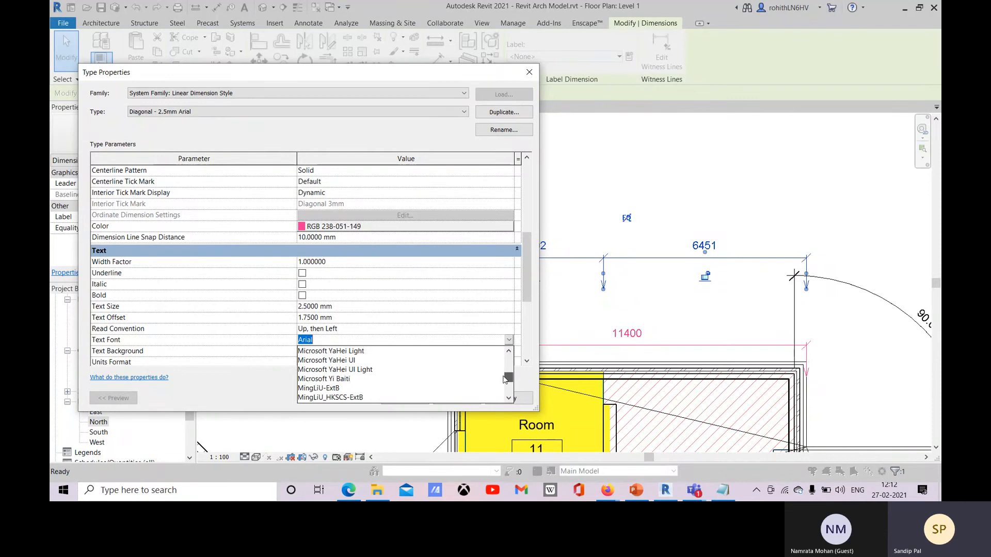
scroll(351, 387, up, 10)
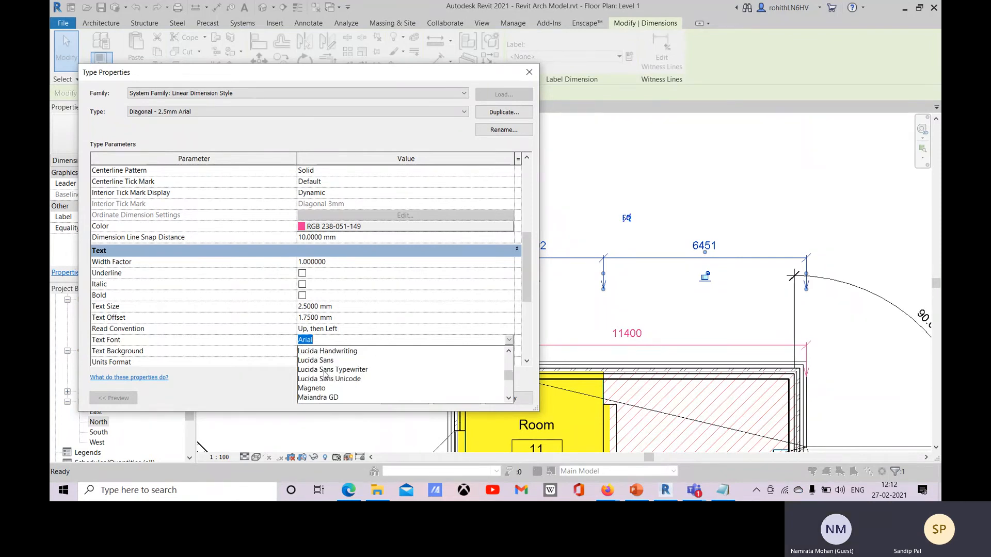
scroll(324, 382, up, 2)
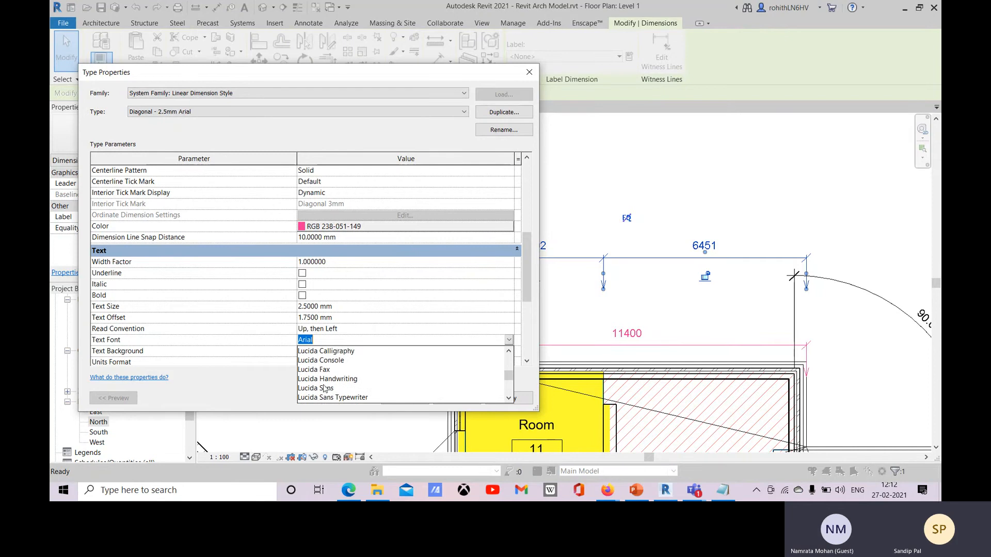
scroll(319, 386, up, 2)
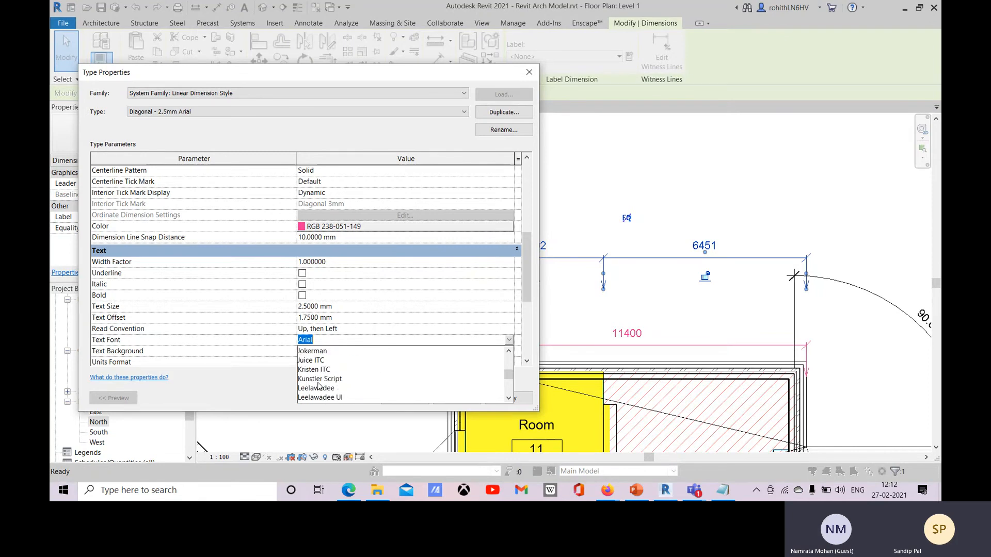
scroll(319, 384, up, 1)
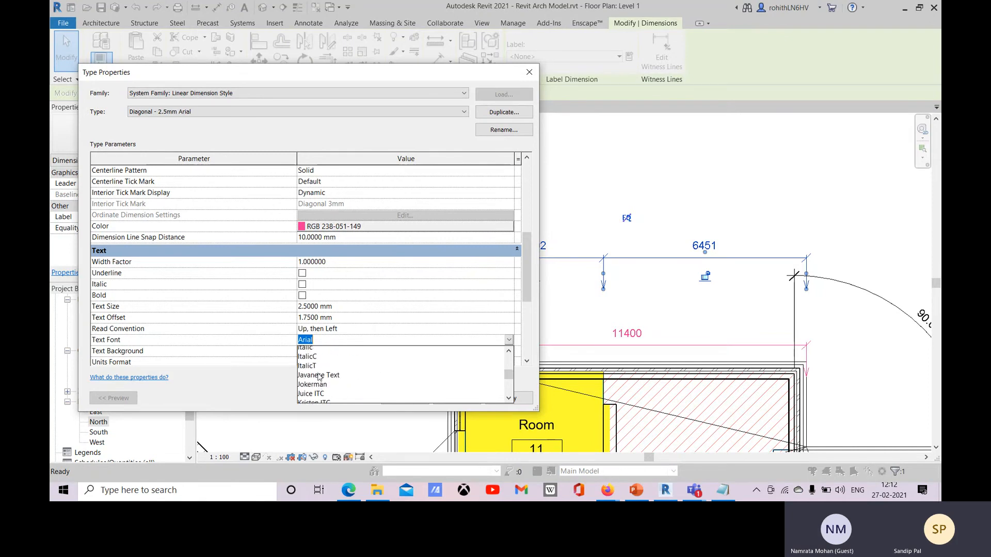
scroll(316, 383, up, 1)
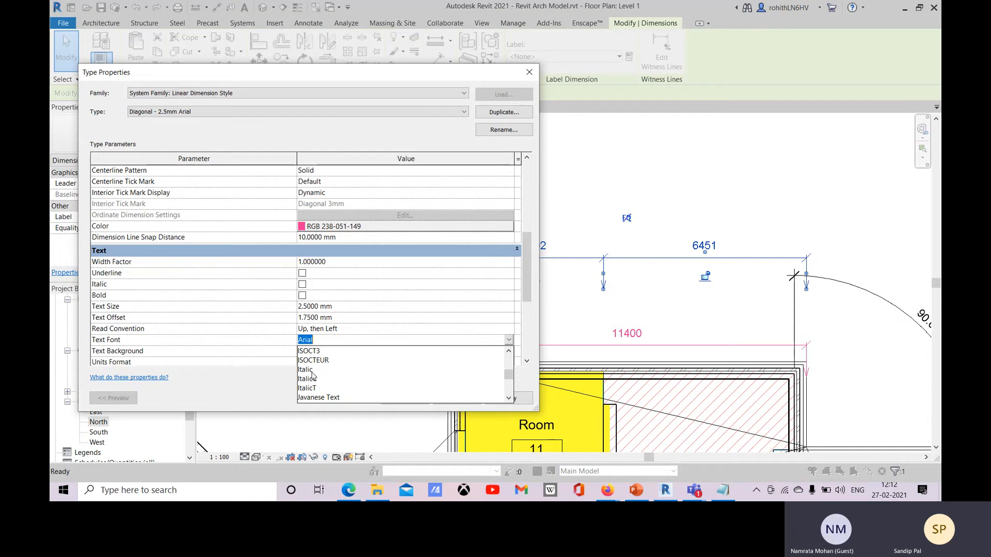
scroll(306, 376, up, 2)
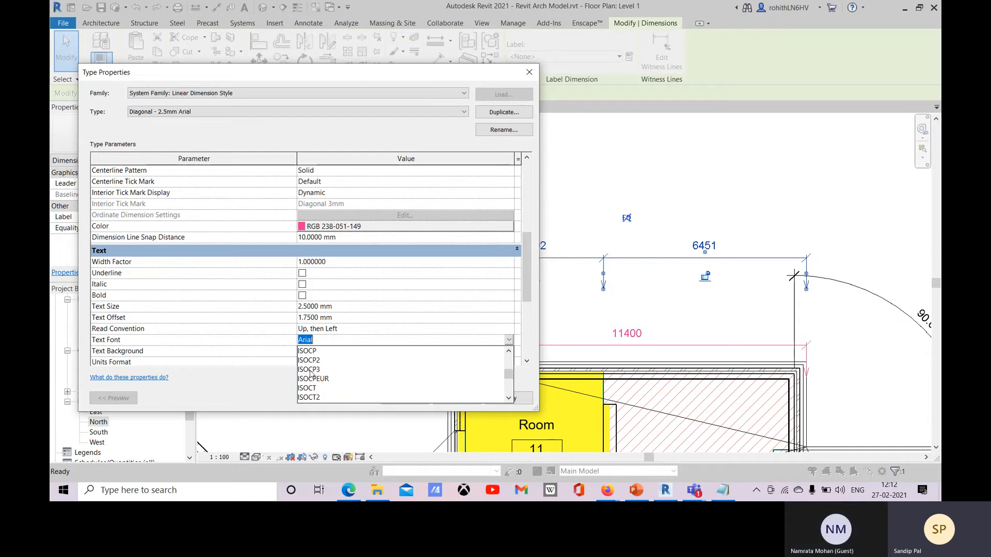
scroll(312, 374, up, 10)
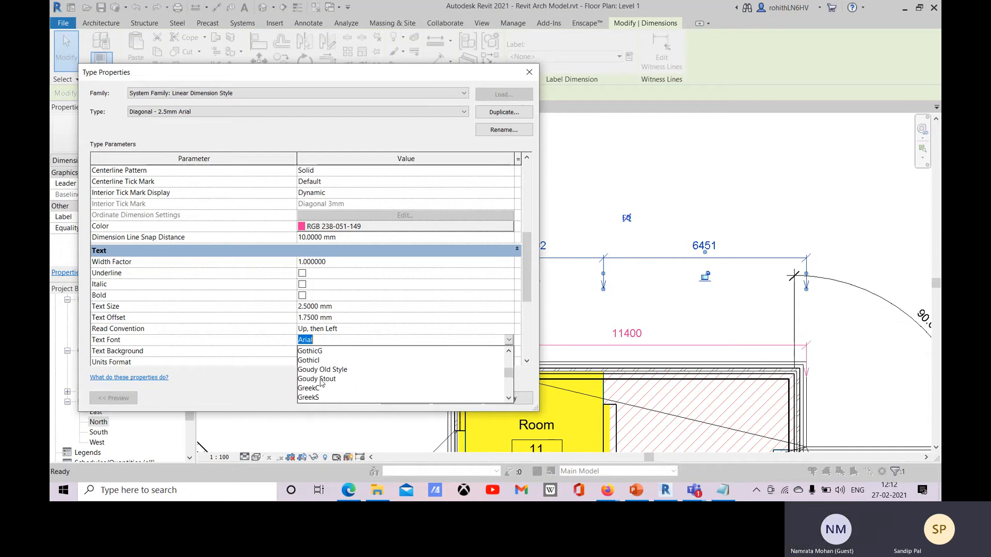
click(309, 352)
click(509, 398)
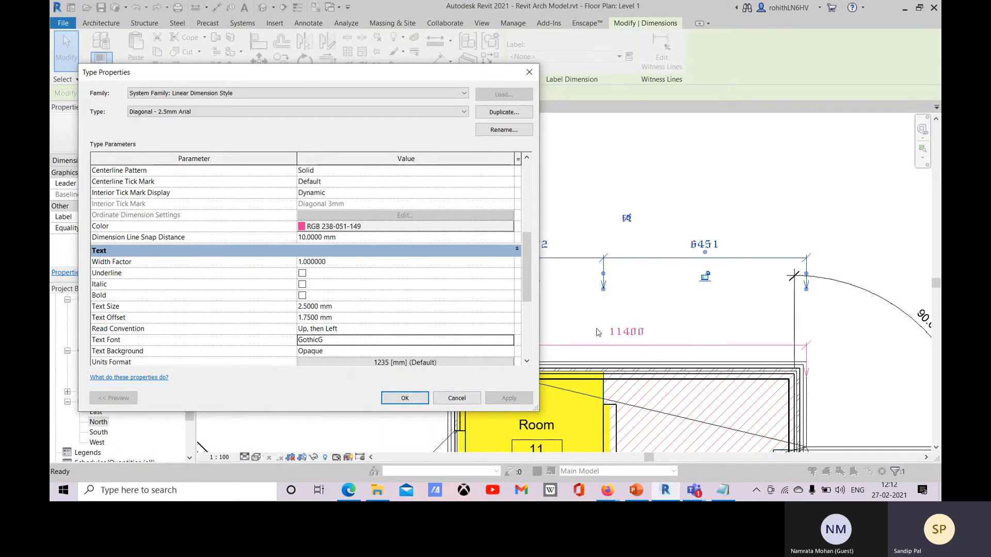
scroll(178, 346, down, 1)
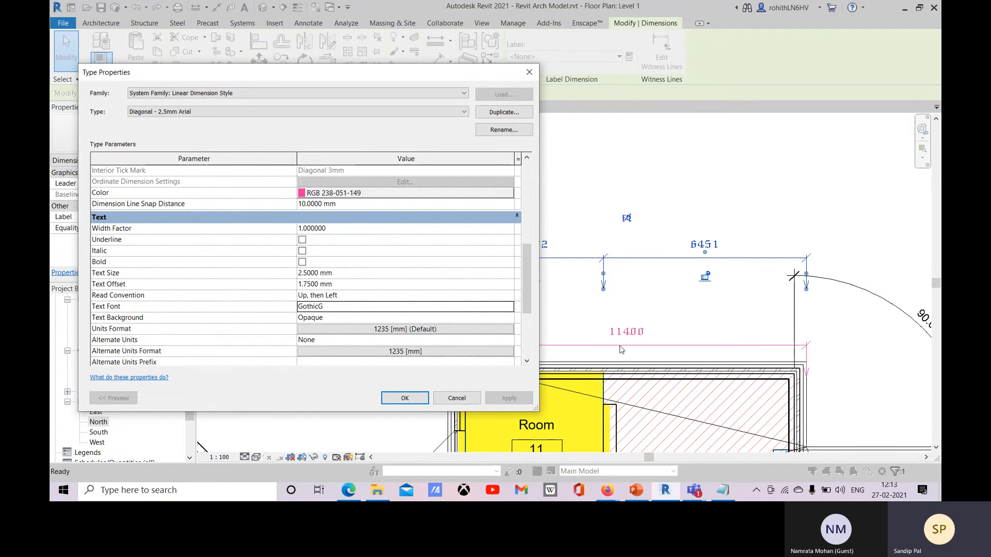
click(405, 397)
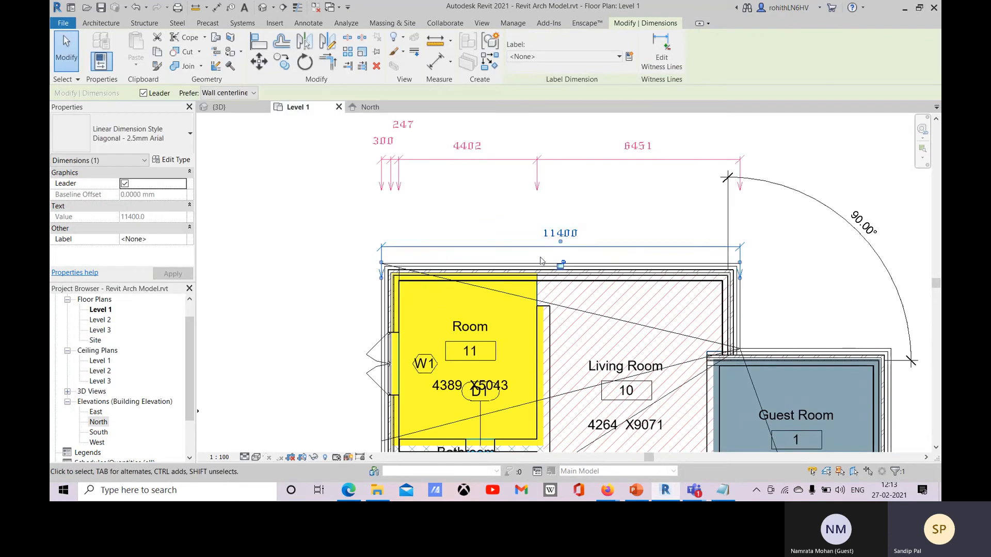
Step: Move the 11400 overall dimension down inside the plan and shift its text over the yellow Room 11 fill
drag(546, 248, 545, 315)
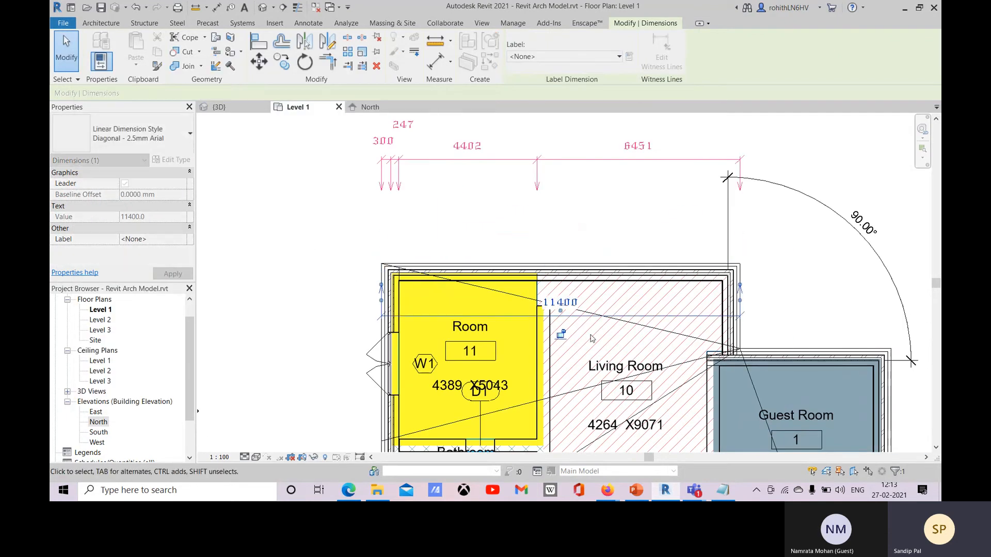
scroll(539, 299, up, 4)
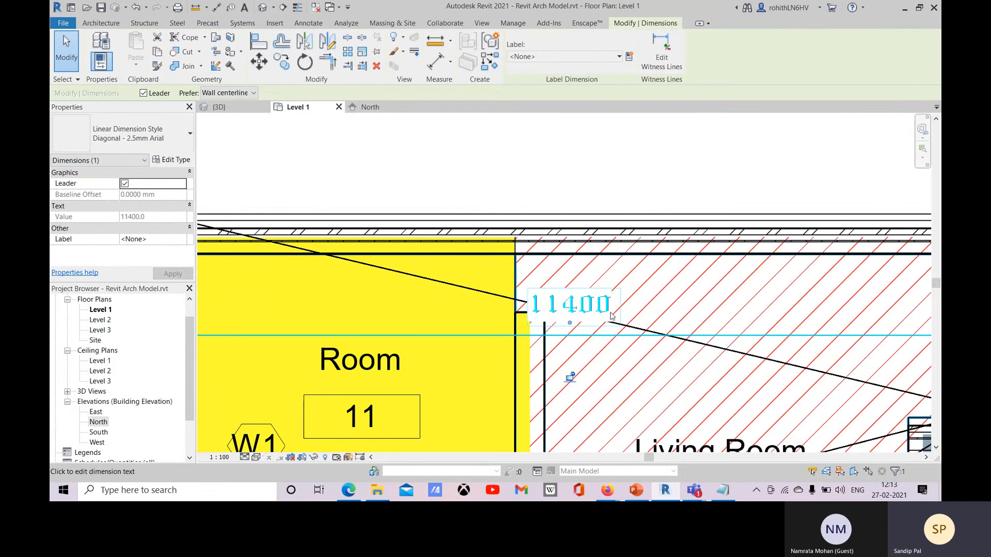
drag(569, 323, 461, 330)
scroll(461, 328, down, 2)
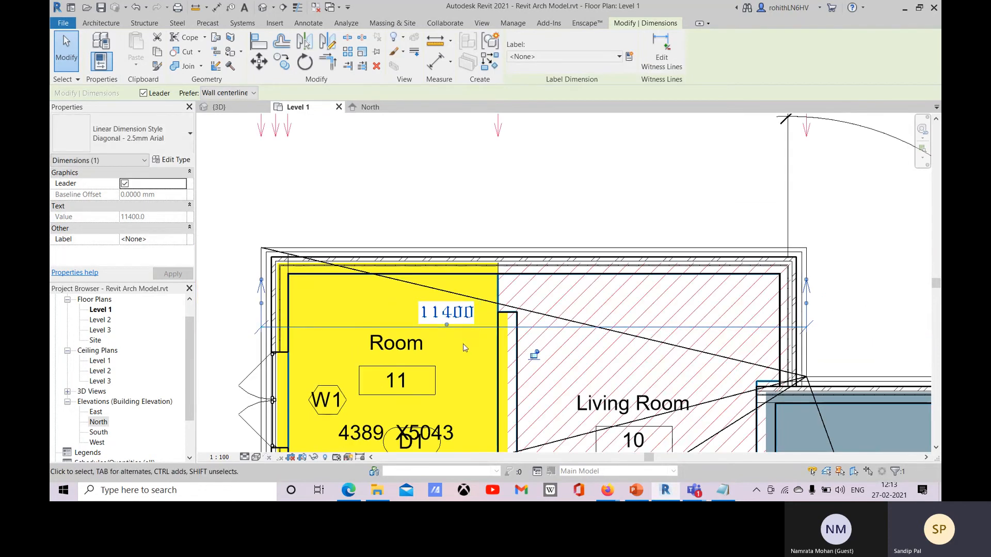
middle_drag(463, 343, 458, 304)
scroll(435, 271, up, 2)
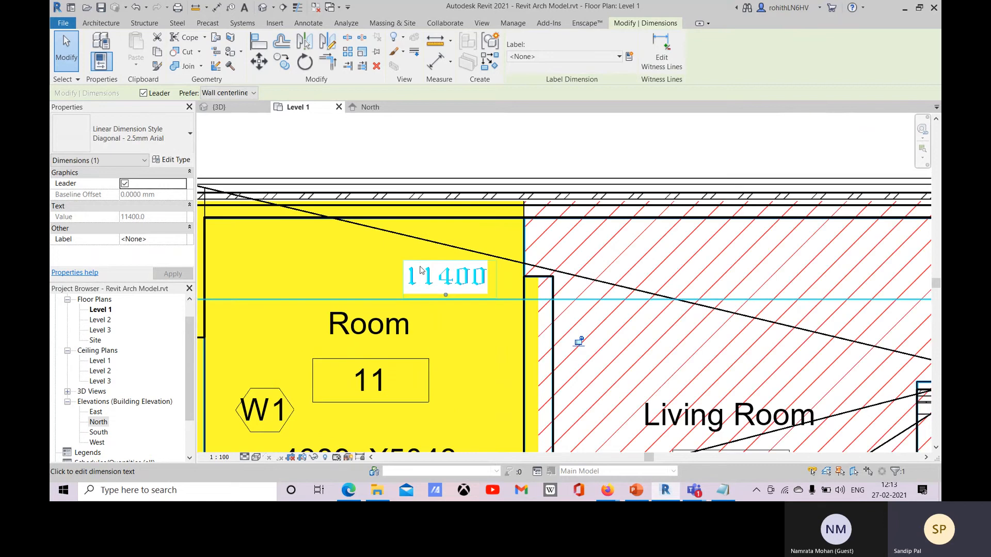
Step: Set the dimension style's text background to Transparent, apply it and accept the type properties
click(171, 160)
scroll(346, 324, down, 4)
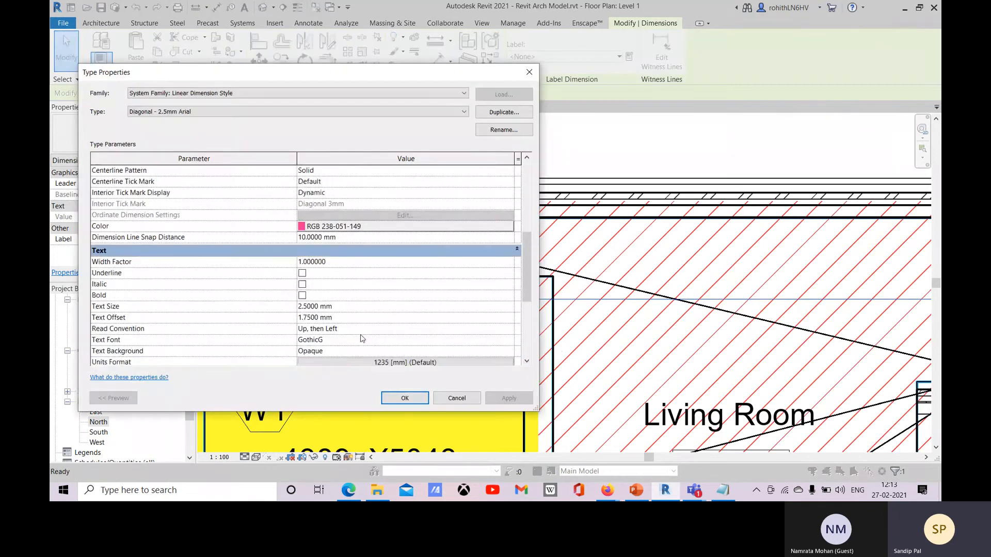
click(379, 315)
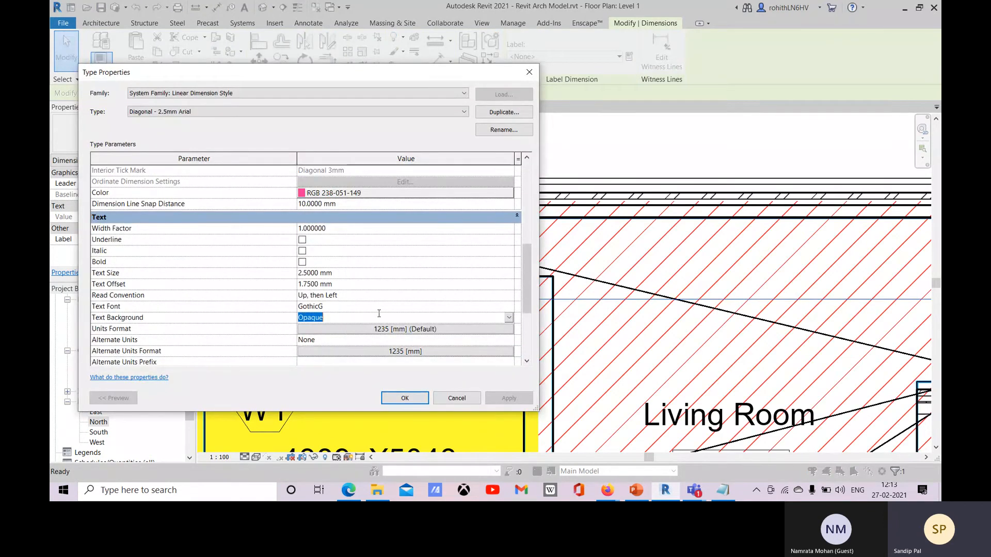
click(510, 318)
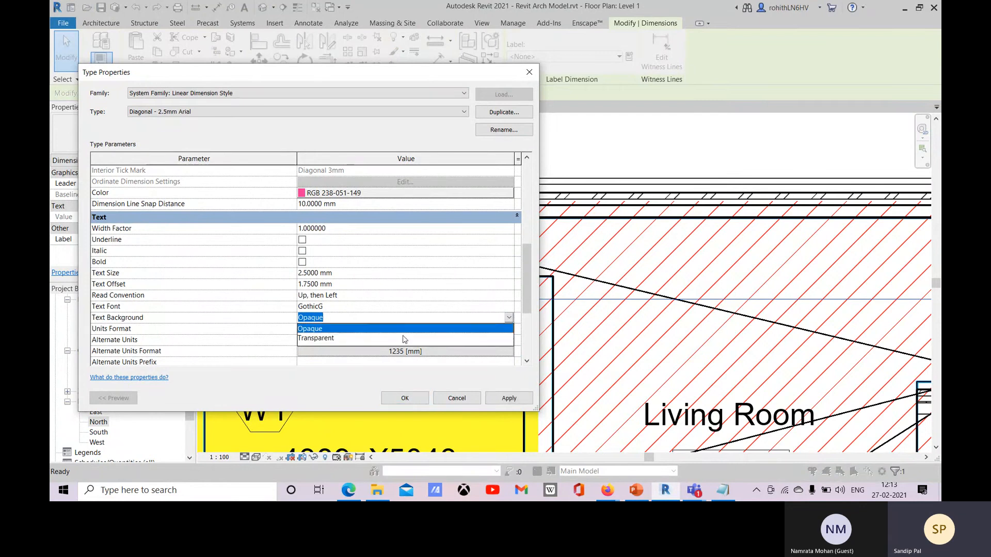
click(343, 340)
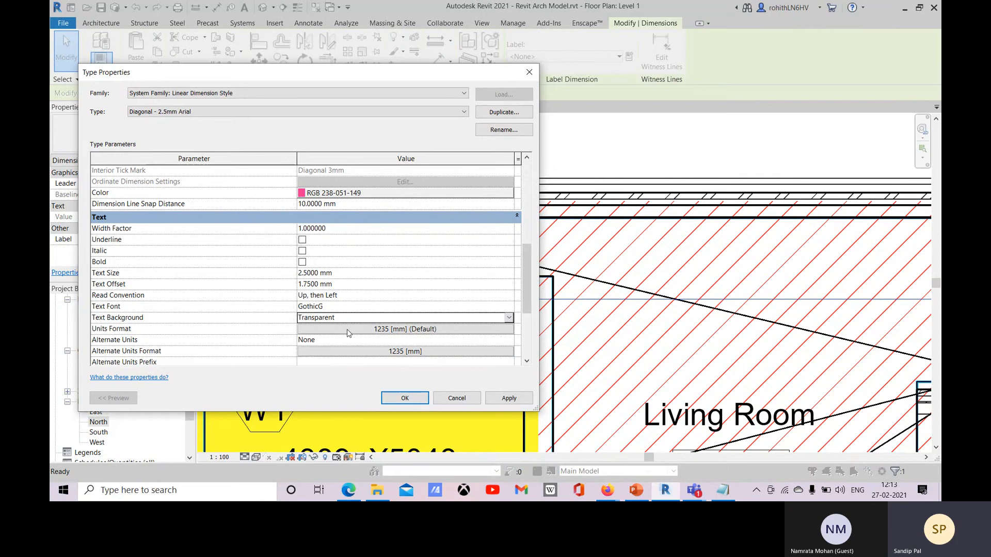
scroll(338, 341, down, 1)
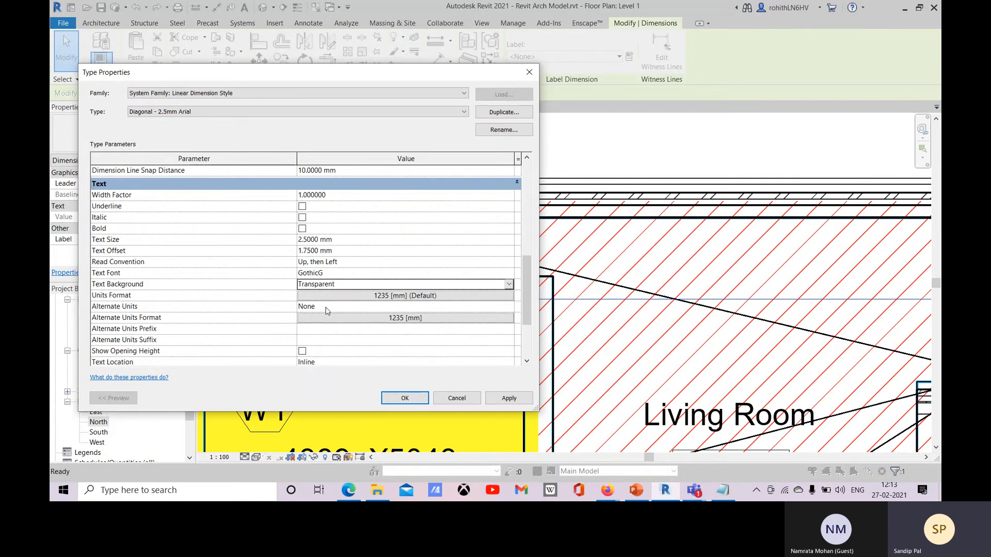
scroll(376, 323, down, 1)
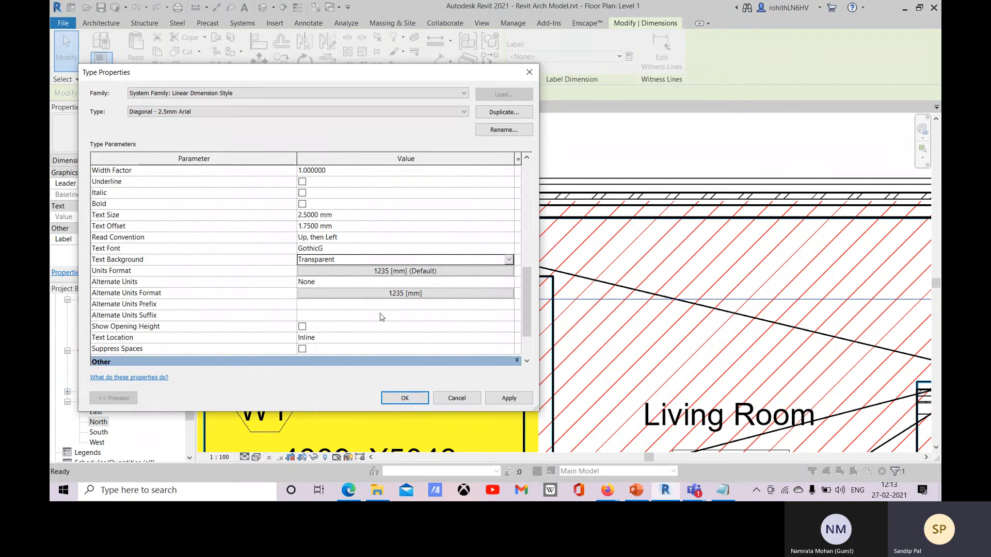
click(509, 399)
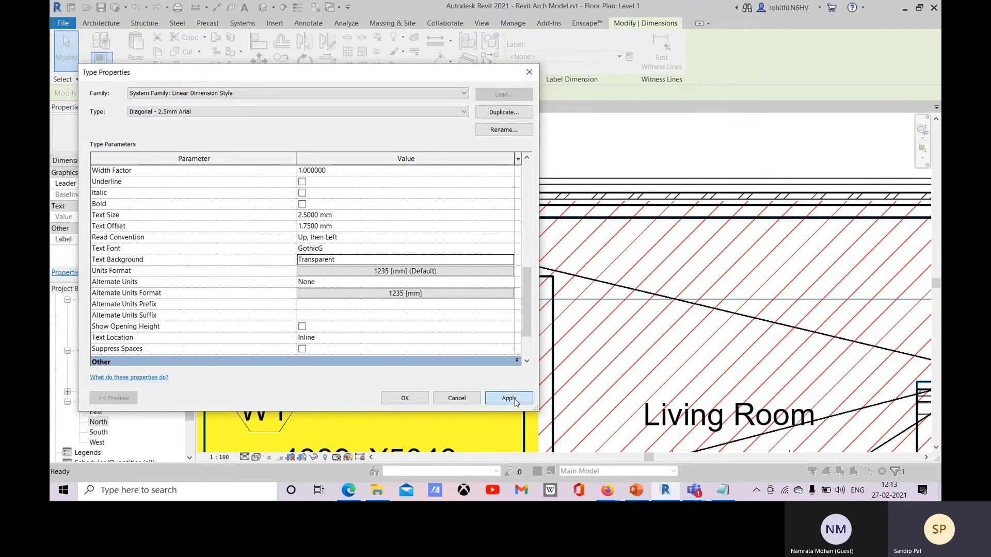
click(405, 398)
scroll(506, 313, up, 3)
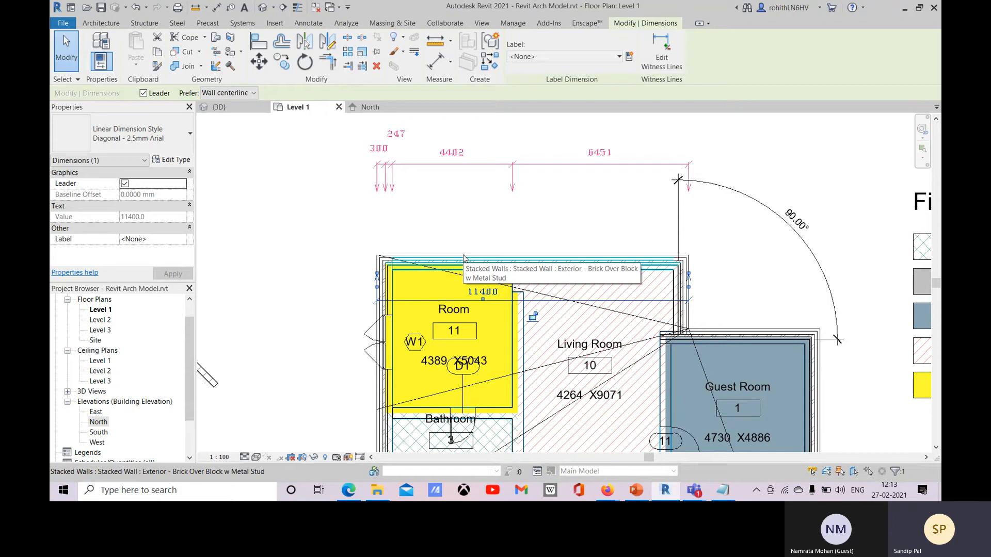
click(155, 136)
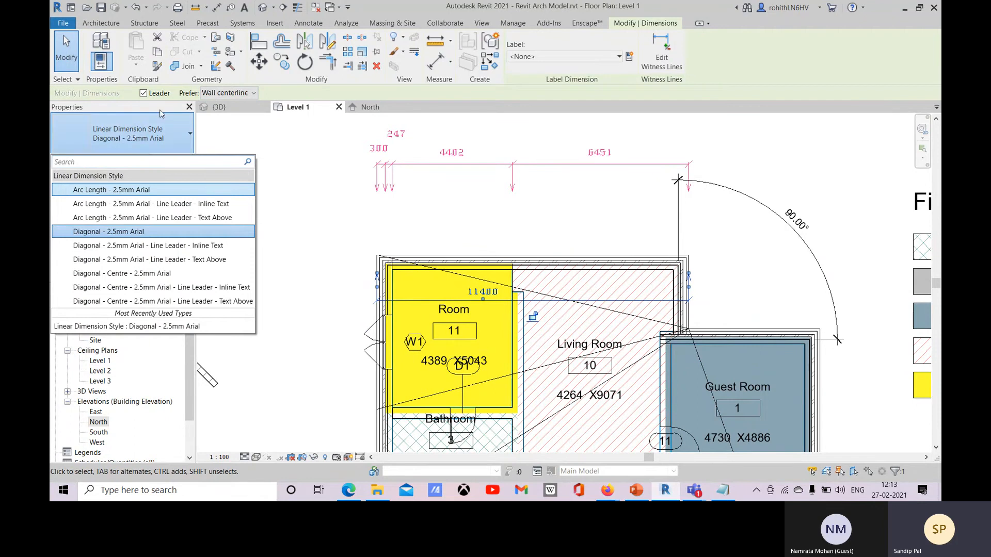
click(204, 130)
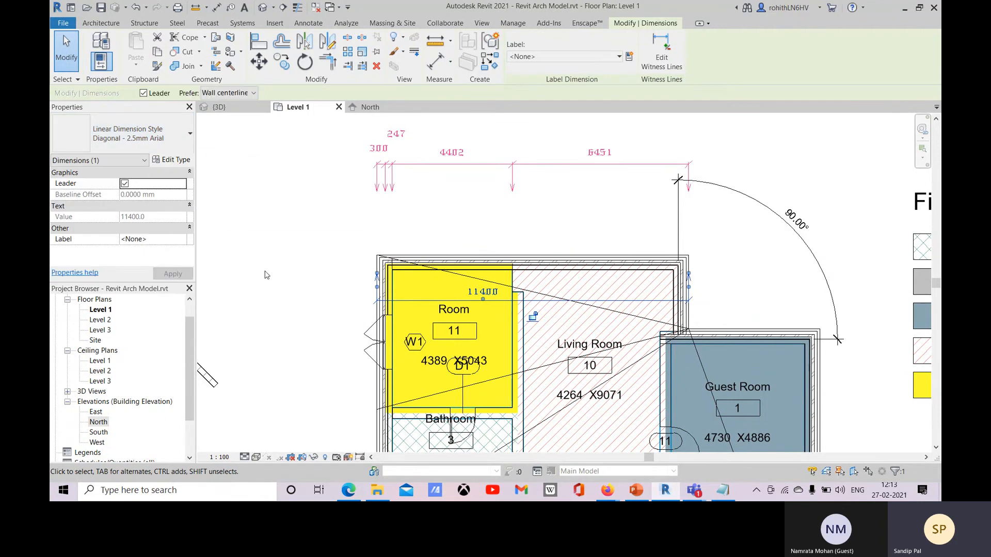
scroll(483, 359, down, 3)
middle_drag(491, 369, 489, 263)
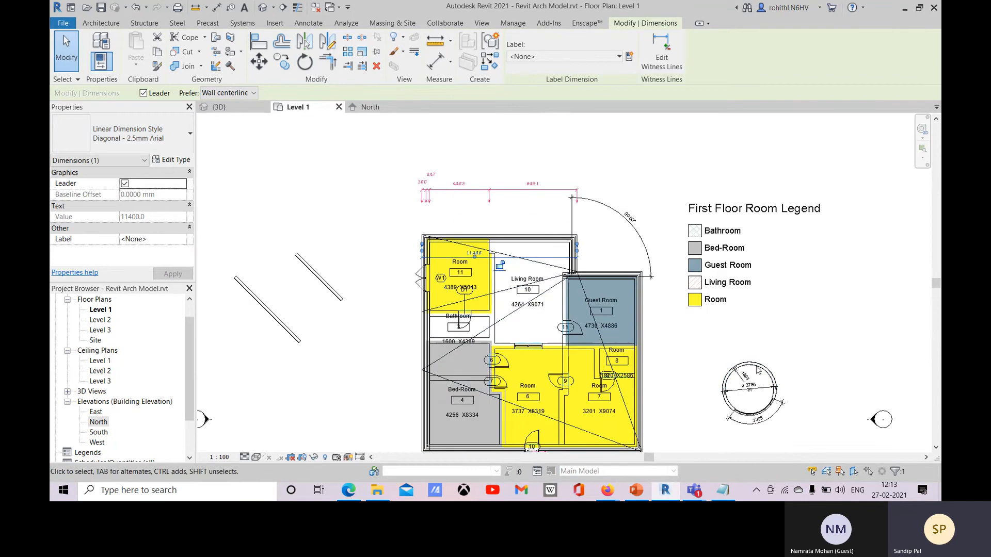
click(747, 322)
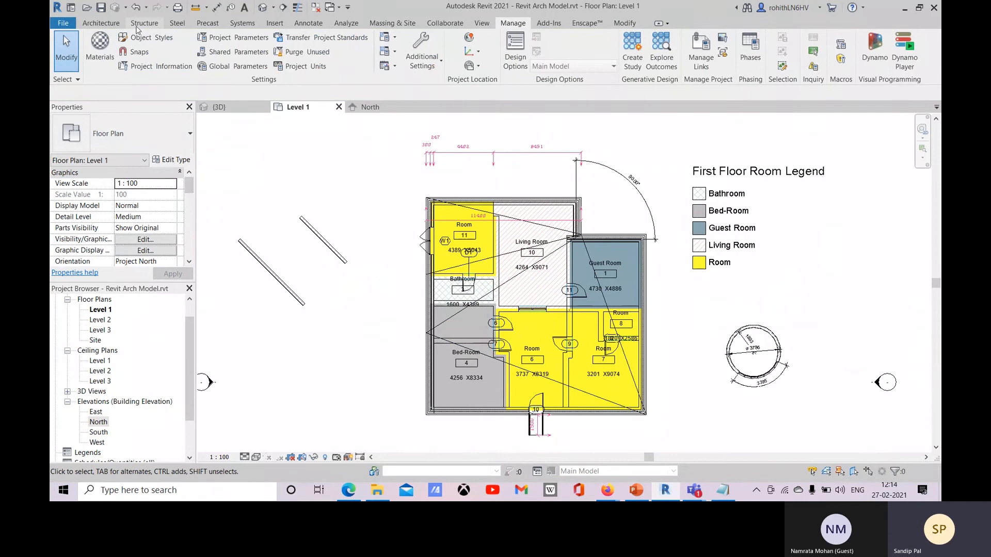
scroll(114, 27, up, 10)
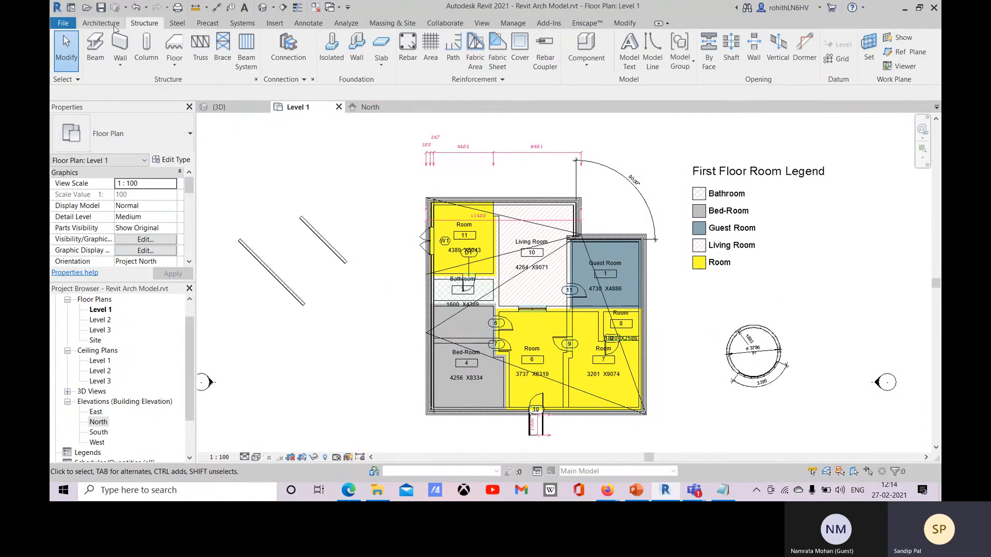
scroll(114, 27, up, 1)
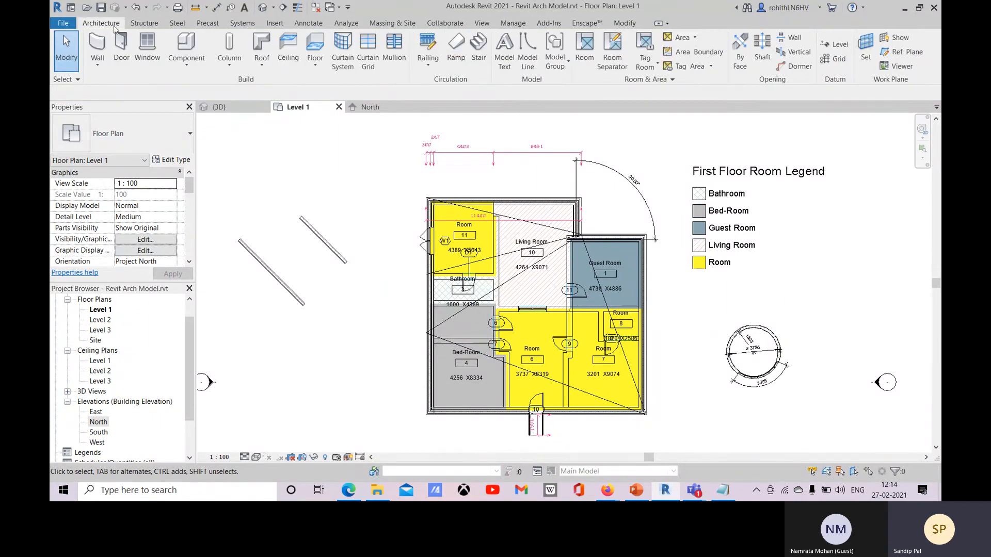
click(190, 63)
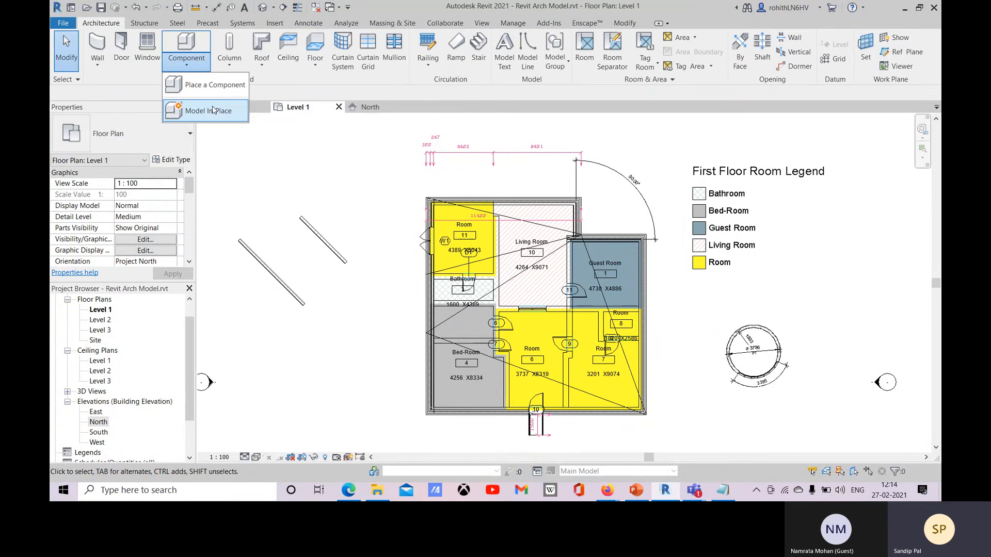
click(219, 109)
scroll(515, 219, down, 6)
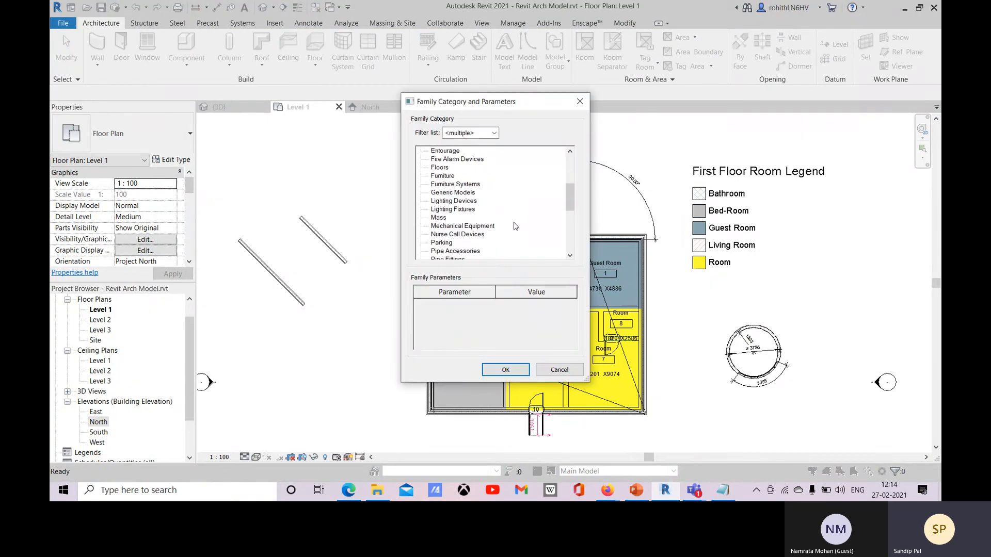
scroll(458, 256, down, 1)
scroll(480, 227, up, 4)
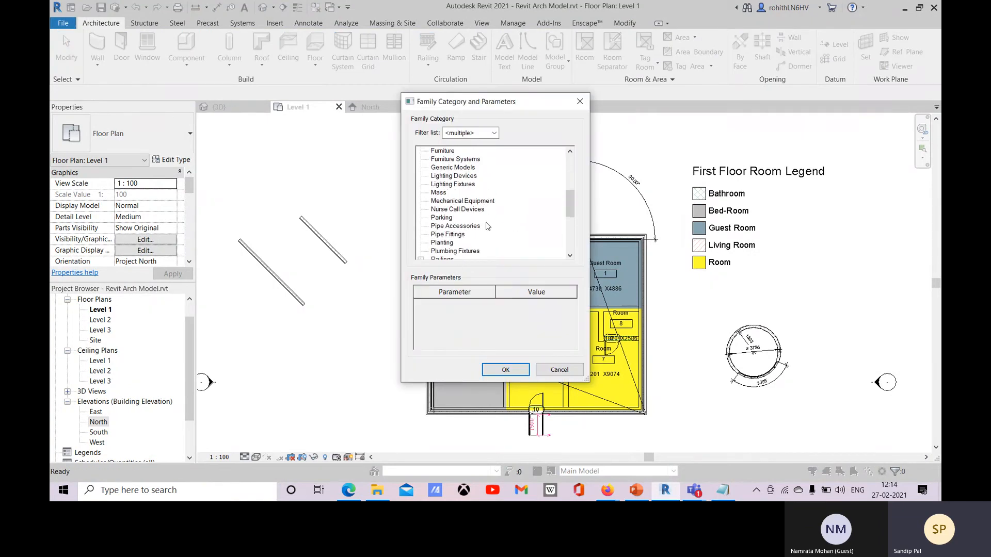
click(579, 101)
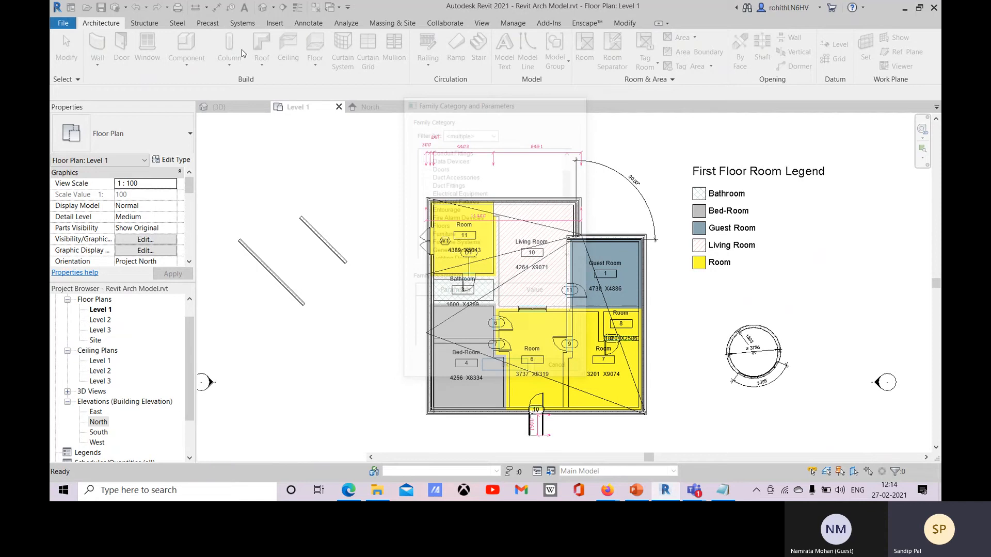
Step: Start placing a component on Level 1 and browse the English-Imperial library for a family to load
click(186, 60)
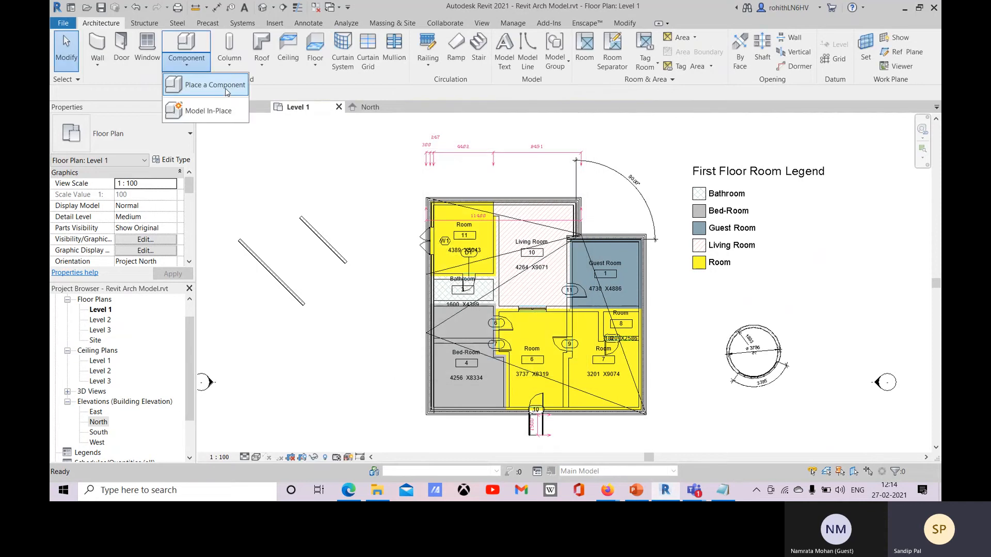
click(226, 85)
scroll(466, 328, up, 1)
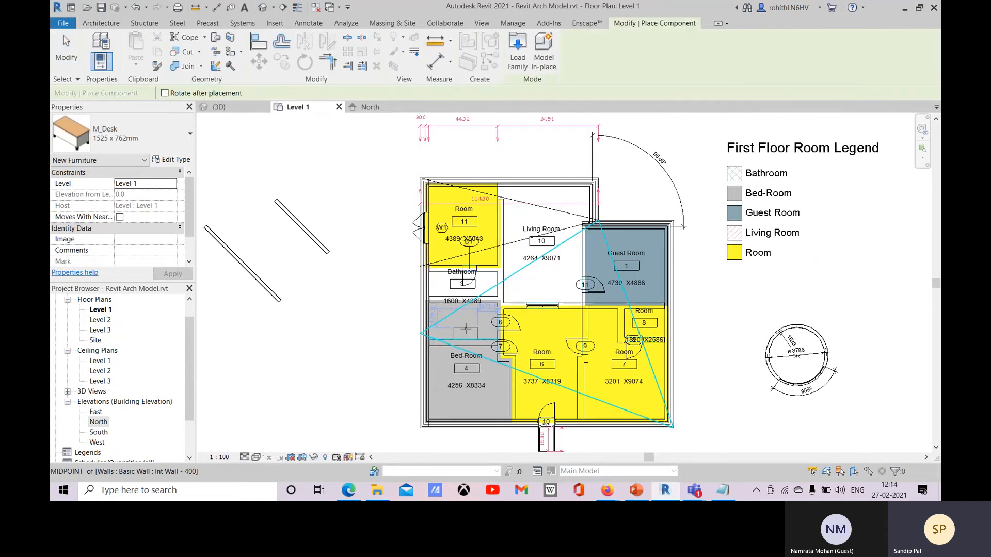
scroll(465, 329, up, 2)
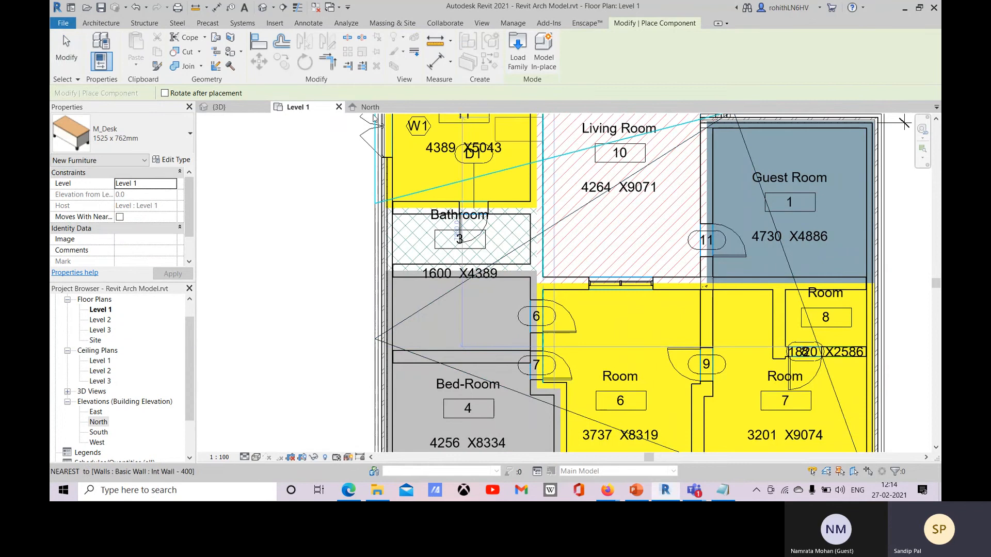
click(519, 61)
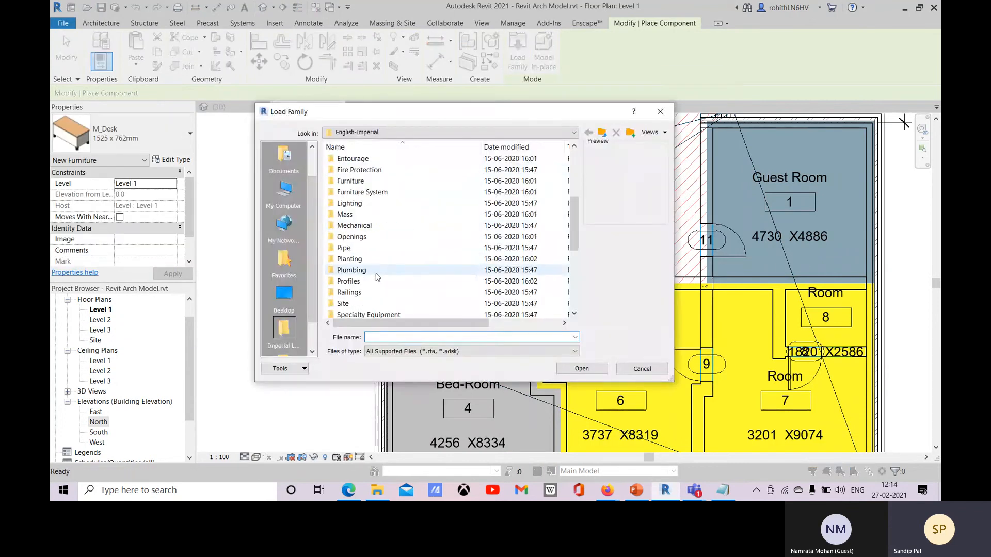
scroll(364, 268, down, 2)
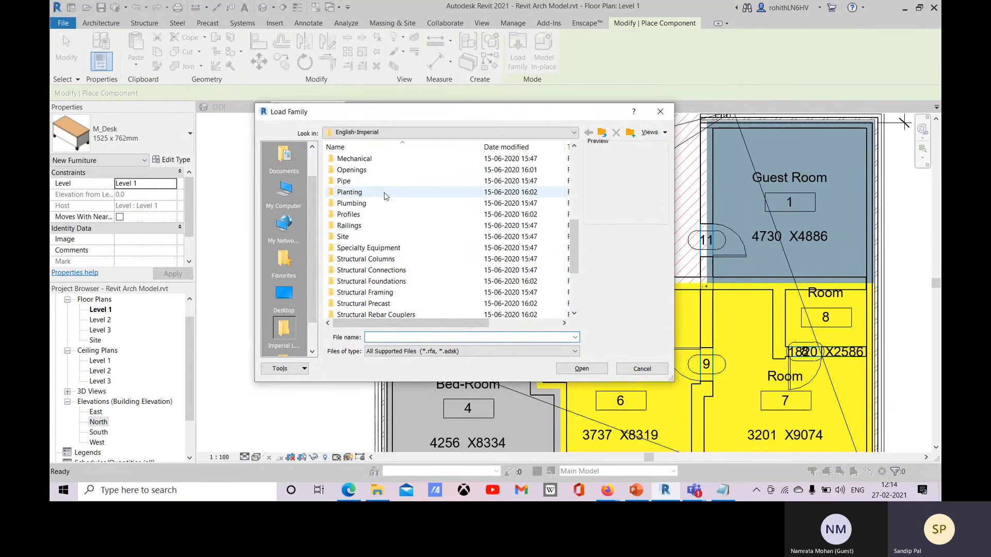
scroll(361, 201, up, 1)
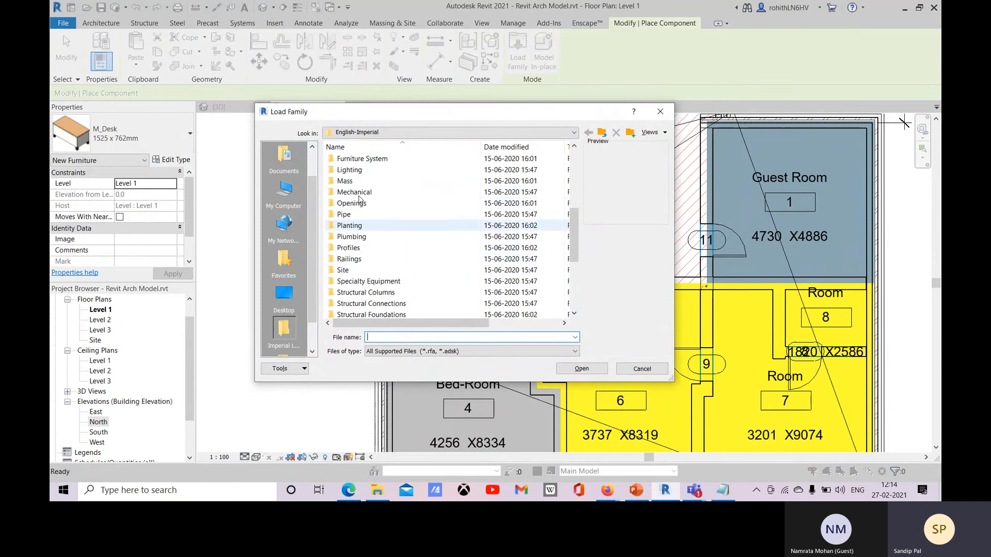
scroll(360, 170, up, 2)
click(360, 229)
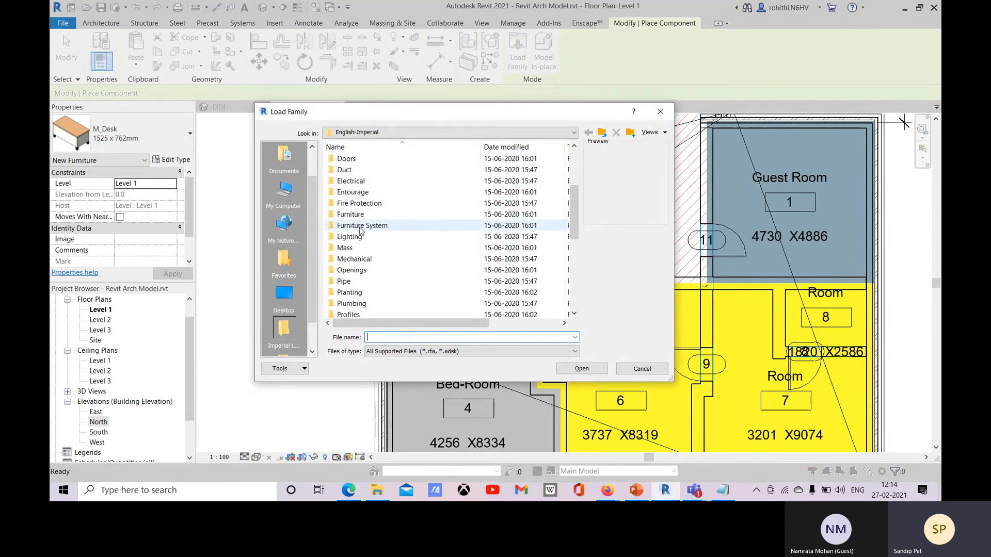
double_click(359, 227)
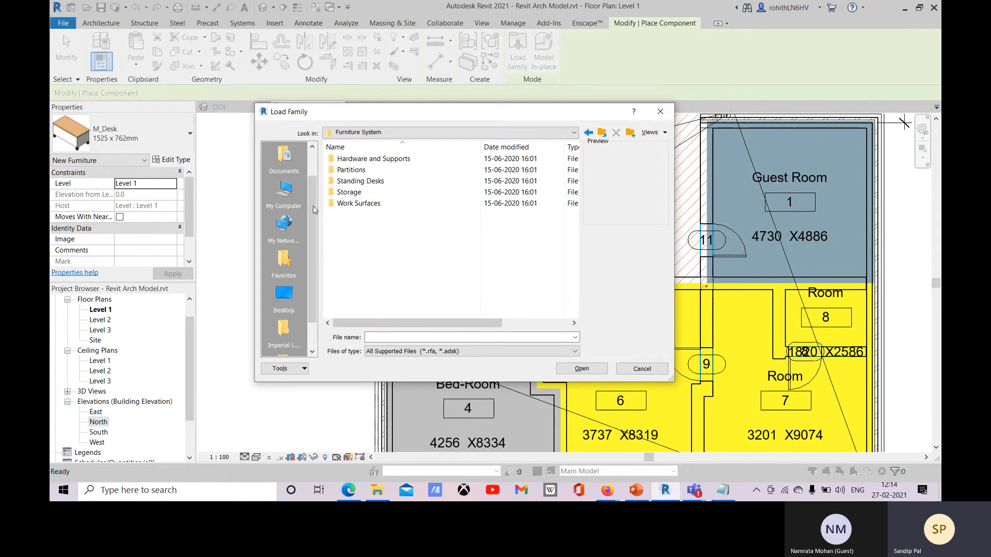
click(587, 134)
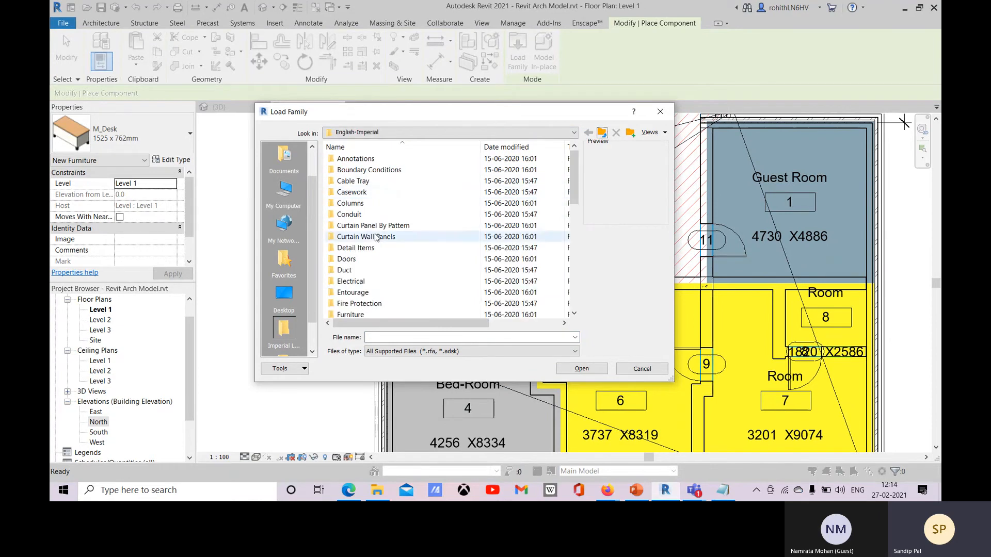
Step: Load the Bed-Standard.rfa family from the Beds folder of the Furniture library
click(359, 314)
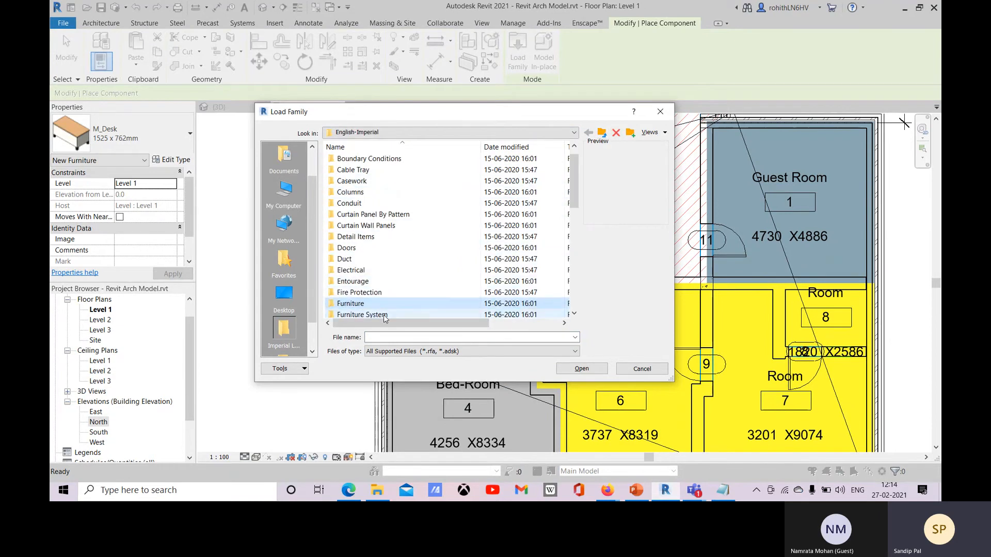
double_click(355, 304)
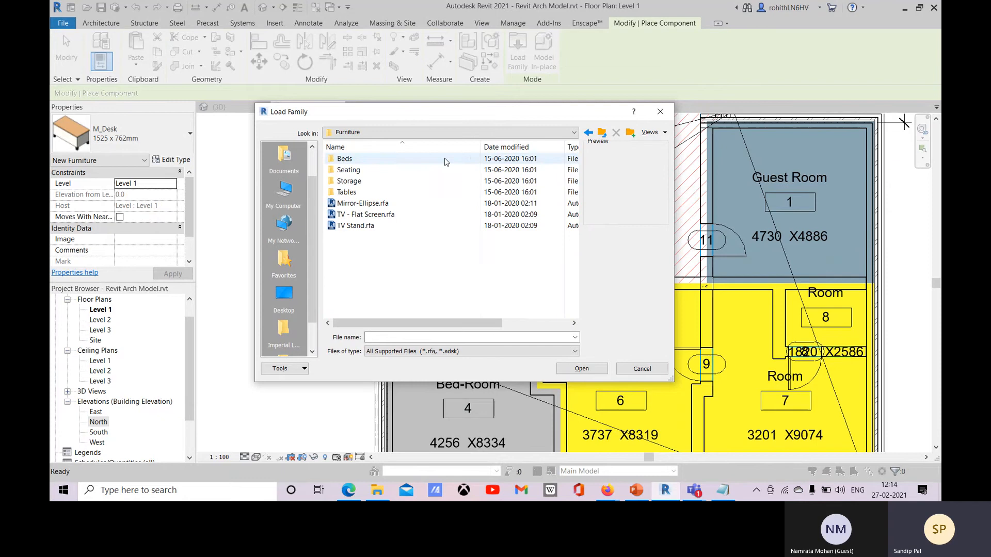
double_click(346, 159)
click(380, 202)
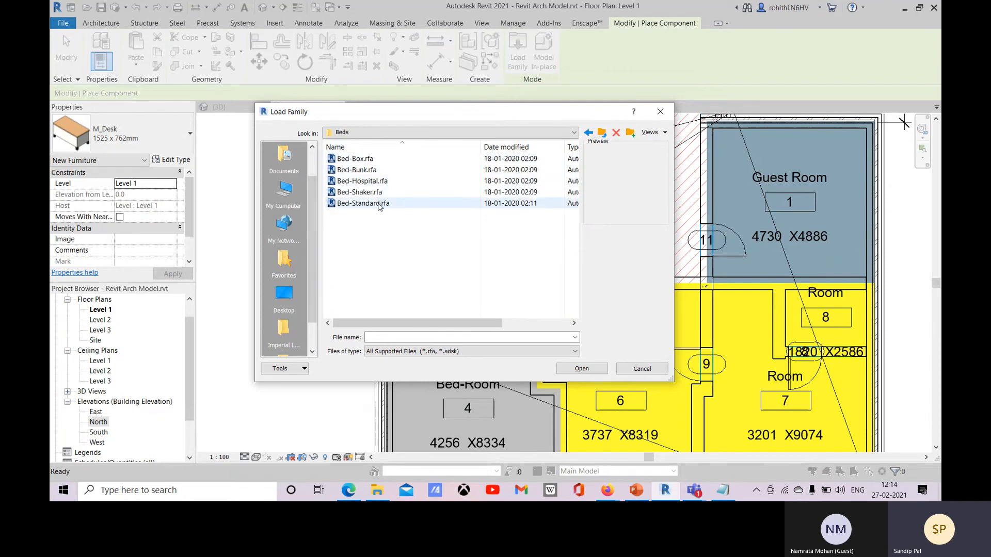
click(591, 368)
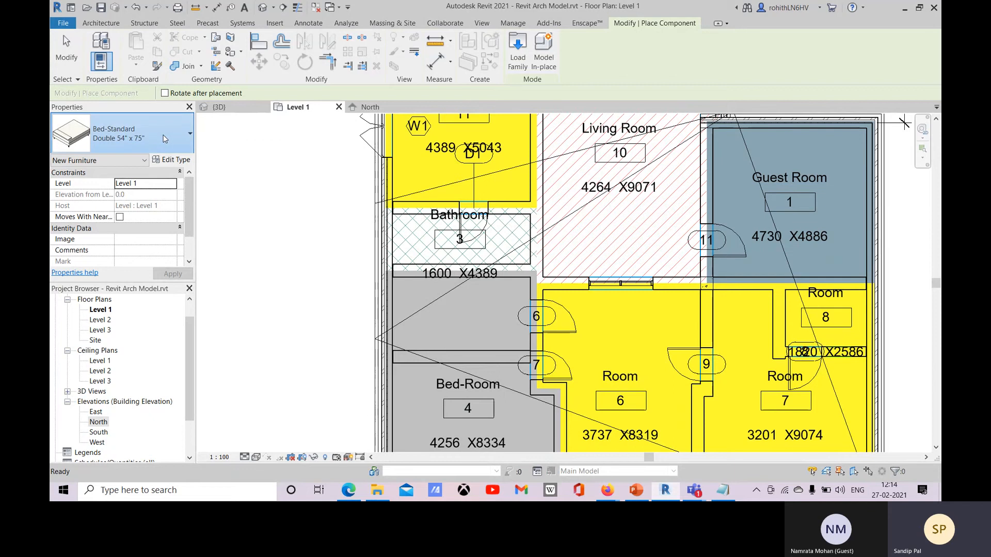
Step: Place a Queen 60" x 79" standard bed in Bed-Room 4, rotated so its head faces the lower exterior wall, and end placement
click(137, 135)
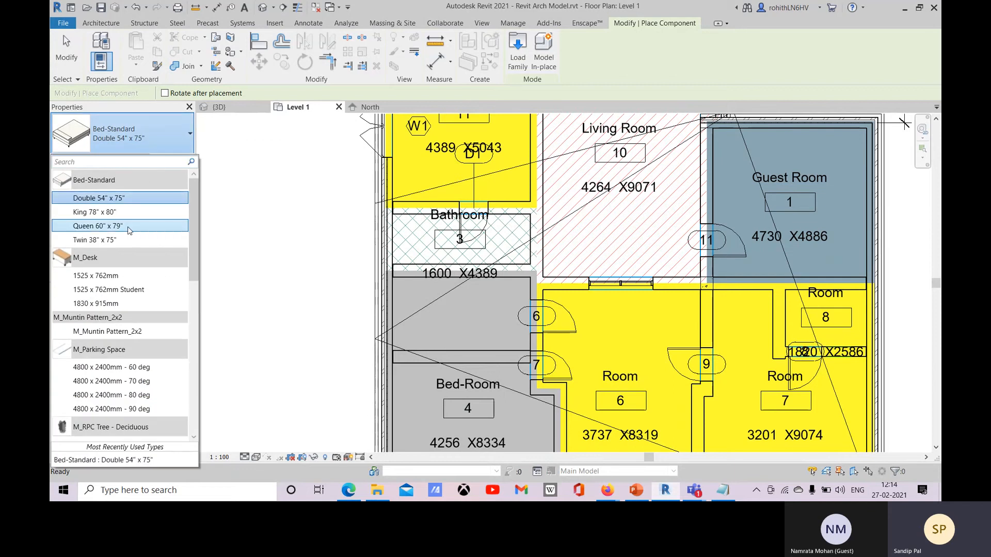
click(128, 226)
middle_drag(487, 362, 455, 174)
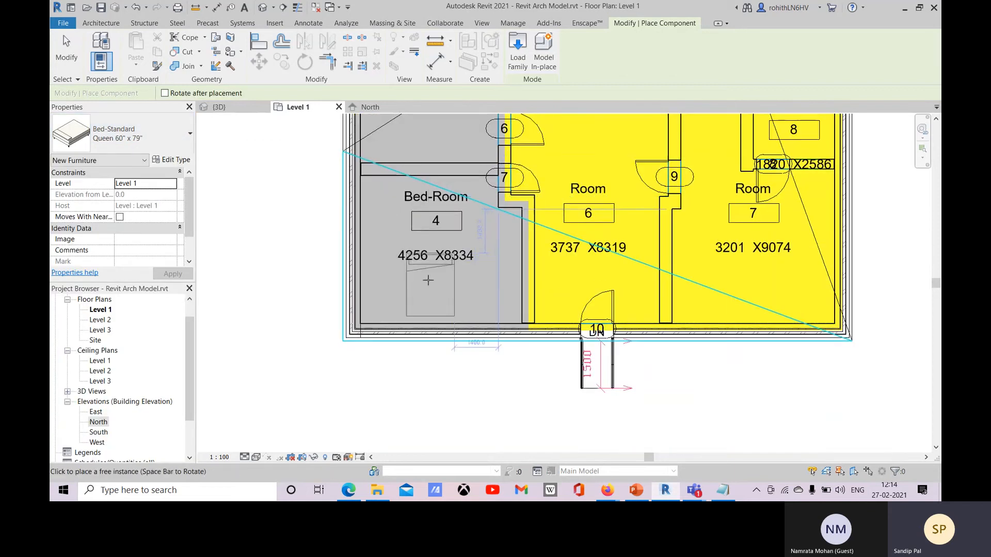
middle_drag(439, 286, 455, 319)
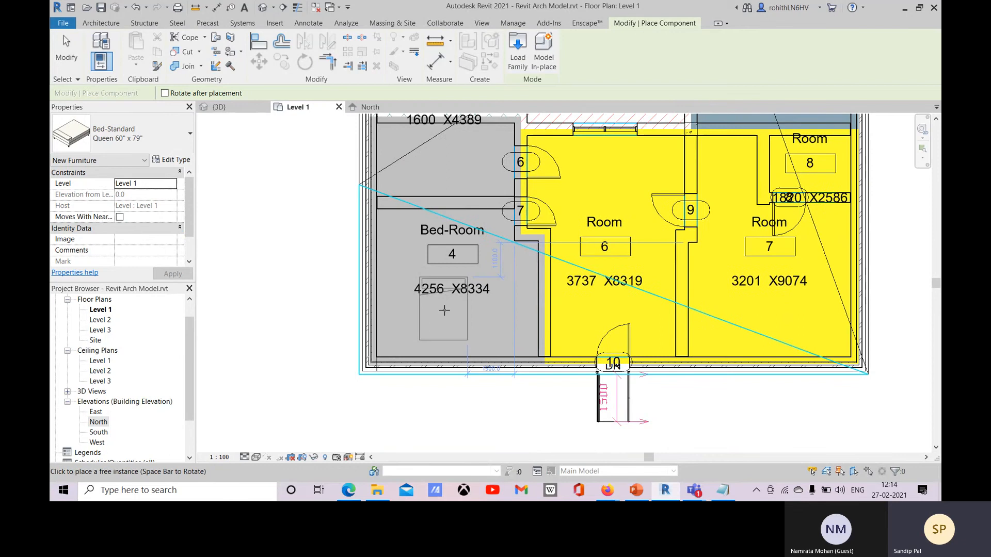
key(space)
key(space)
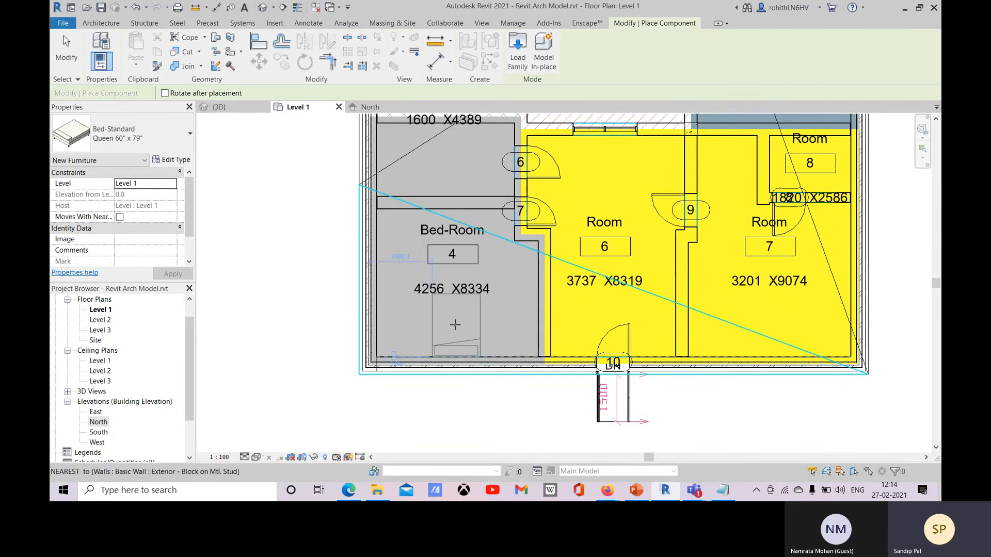
click(451, 324)
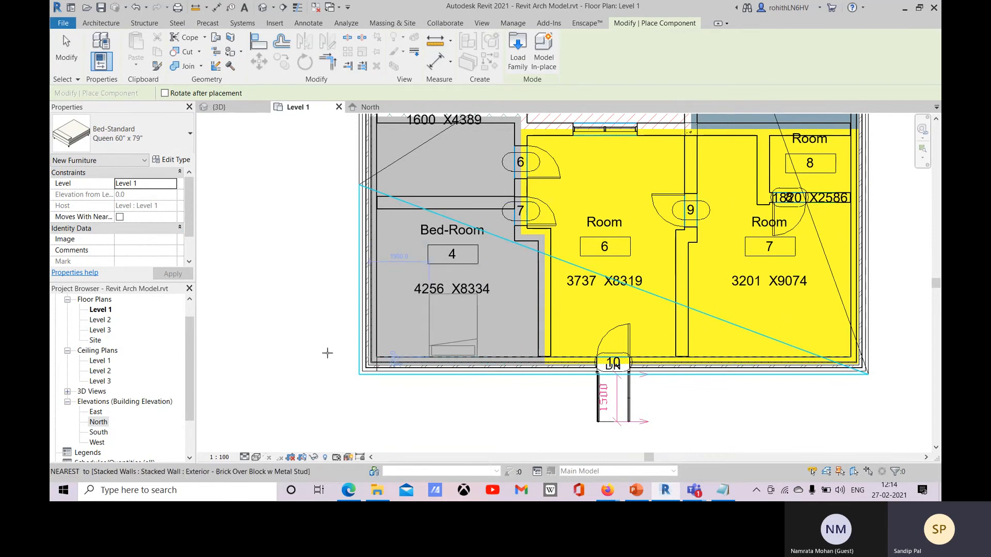
right_click(292, 250)
click(304, 257)
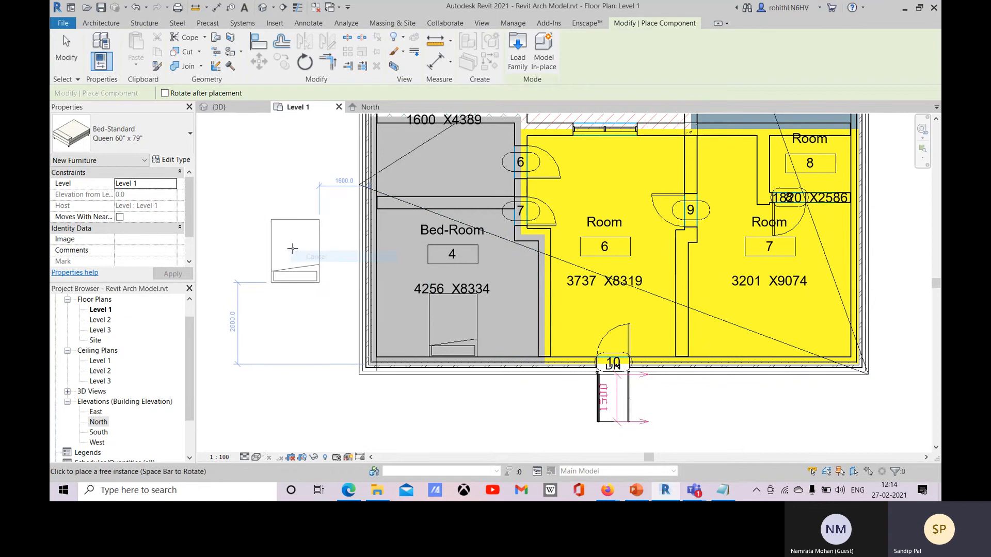
right_click(292, 250)
click(318, 255)
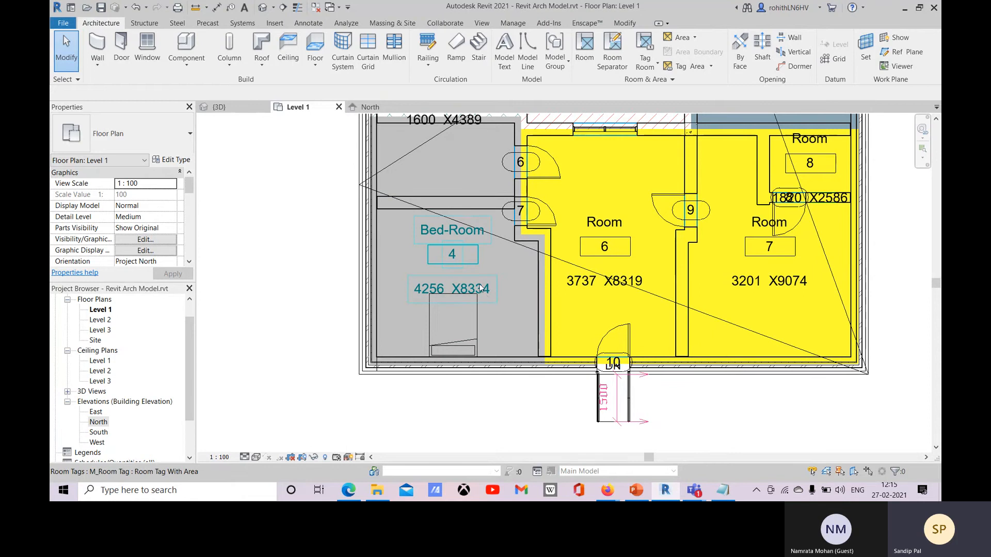
Step: Inspect the interior wall between Bed-Room 4 and Room 6 and clear the selection
middle_drag(508, 315, 535, 347)
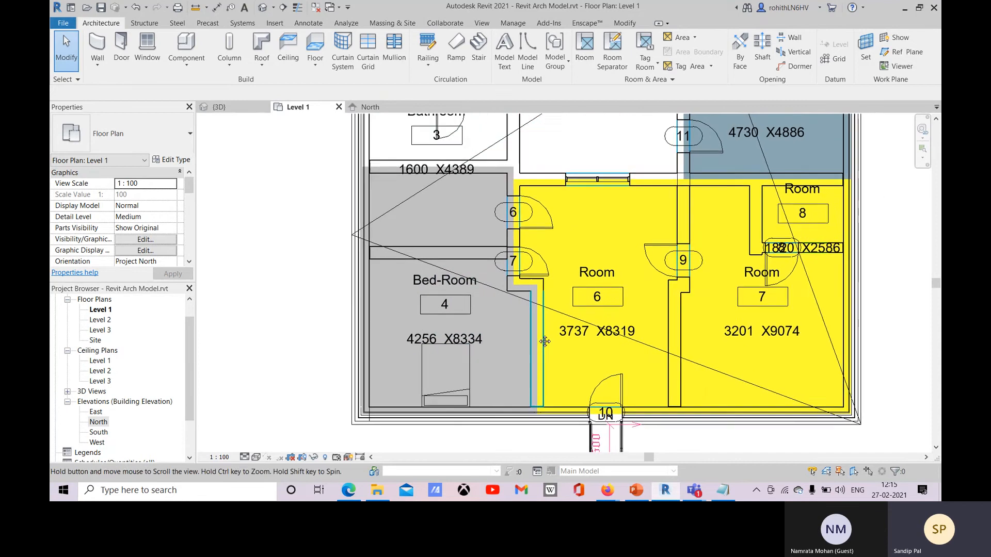
click(539, 339)
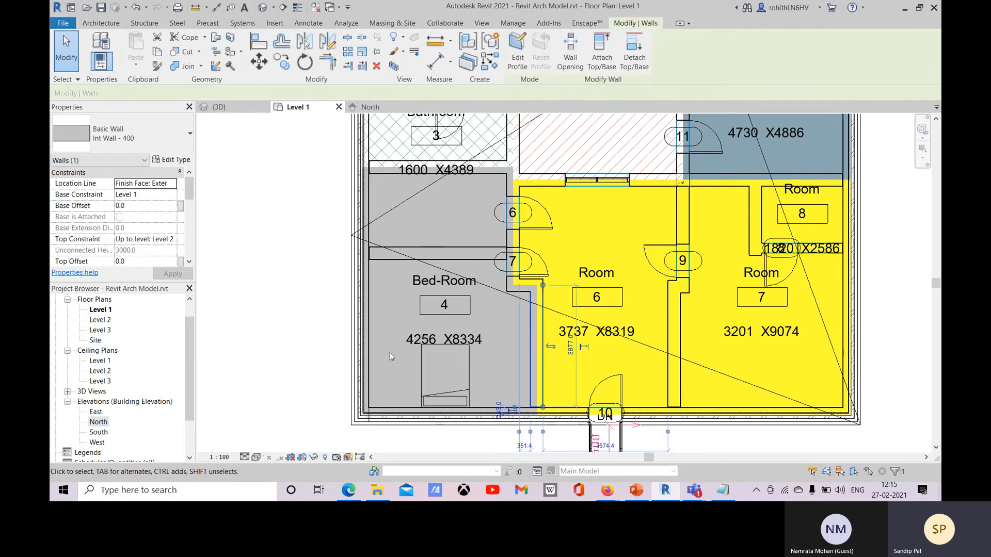
middle_drag(432, 359, 467, 315)
click(350, 373)
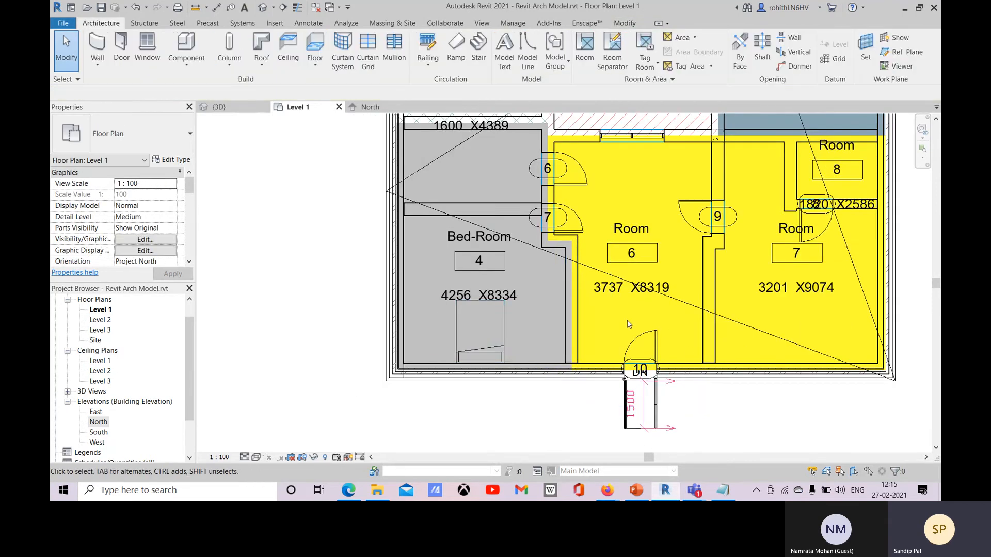
Step: Open the M_Single-Flush family of door 7 for editing
scroll(621, 329, down, 2)
scroll(515, 315, up, 3)
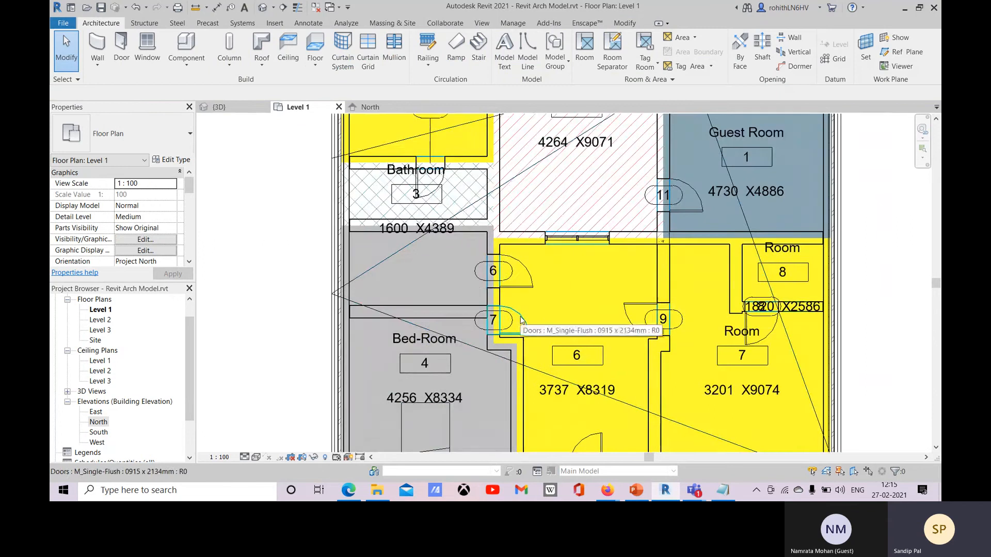
click(532, 339)
middle_drag(533, 340, 556, 308)
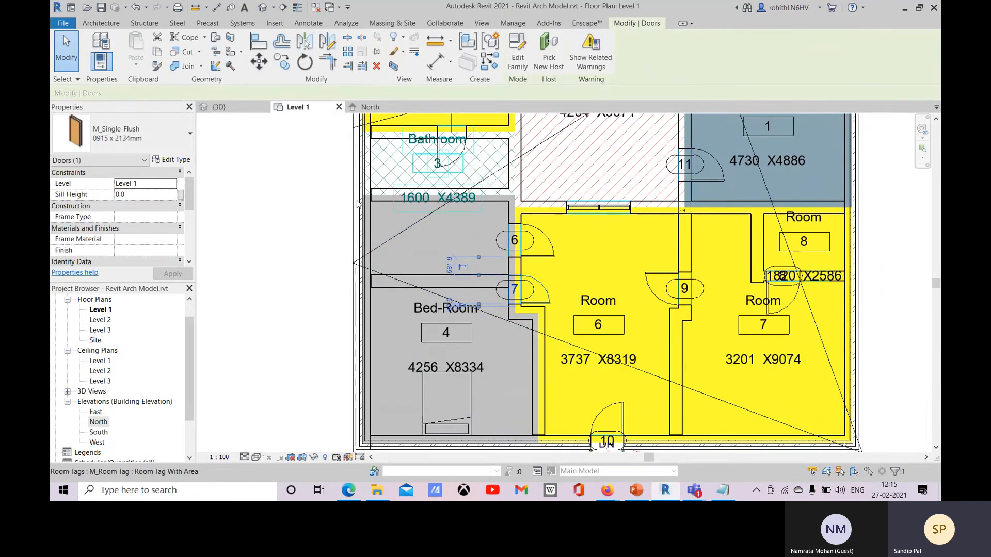
click(518, 49)
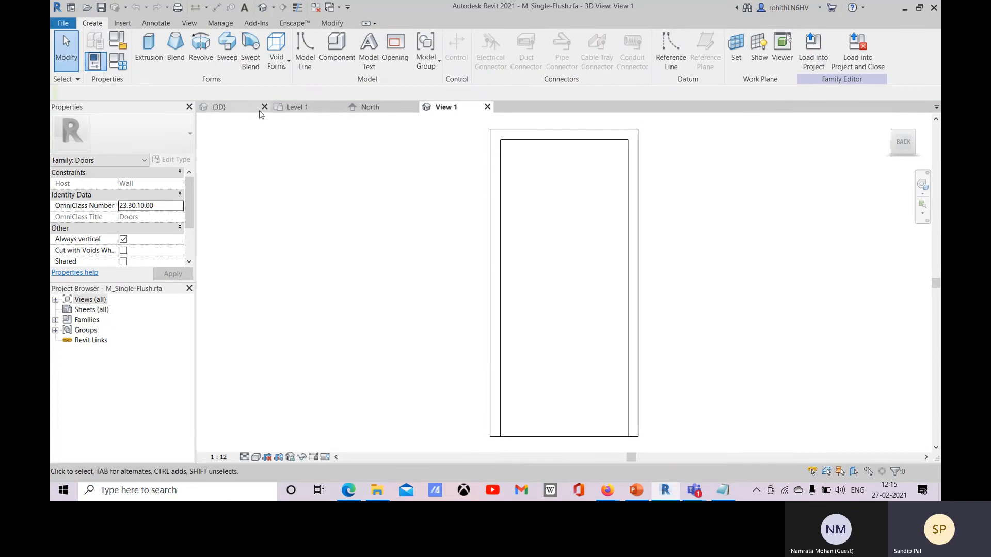
Step: Return to the Level 1 plan and open the Bed-Room 4 bed's family for editing
click(297, 107)
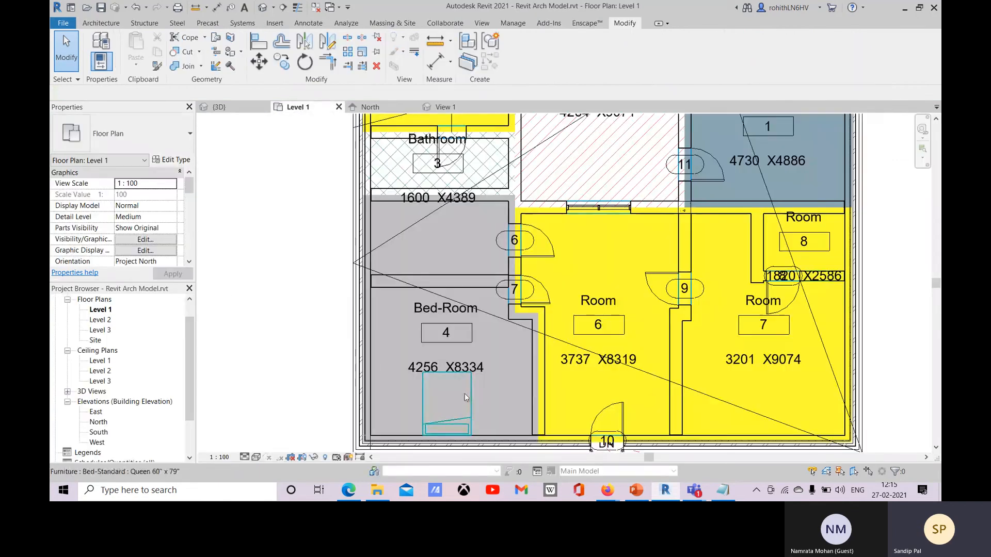
click(466, 396)
middle_drag(465, 395, 466, 353)
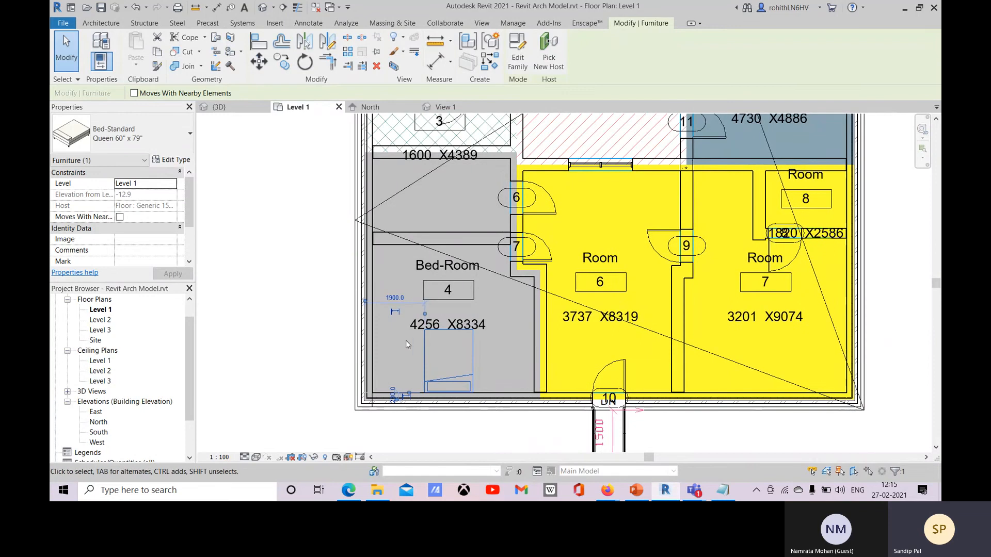
click(517, 51)
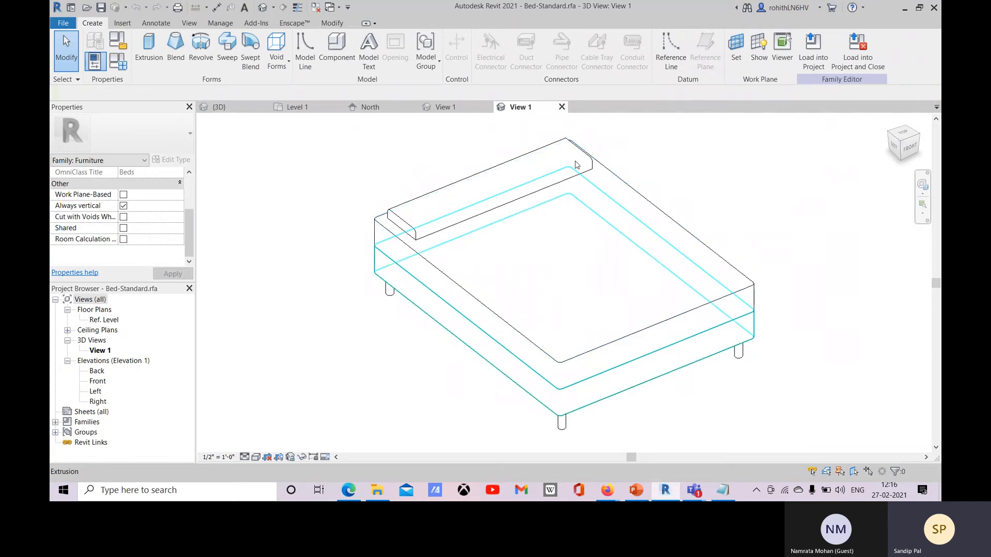
Step: Close the bed family and create a new Furniture schedule of building components in the New Construction phase
click(562, 107)
click(523, 254)
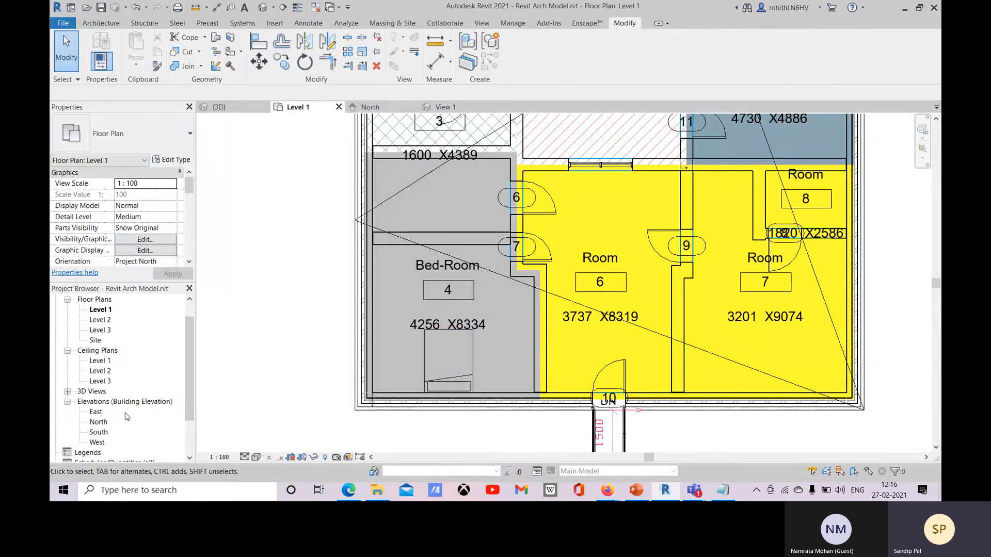
scroll(124, 418, down, 2)
click(109, 422)
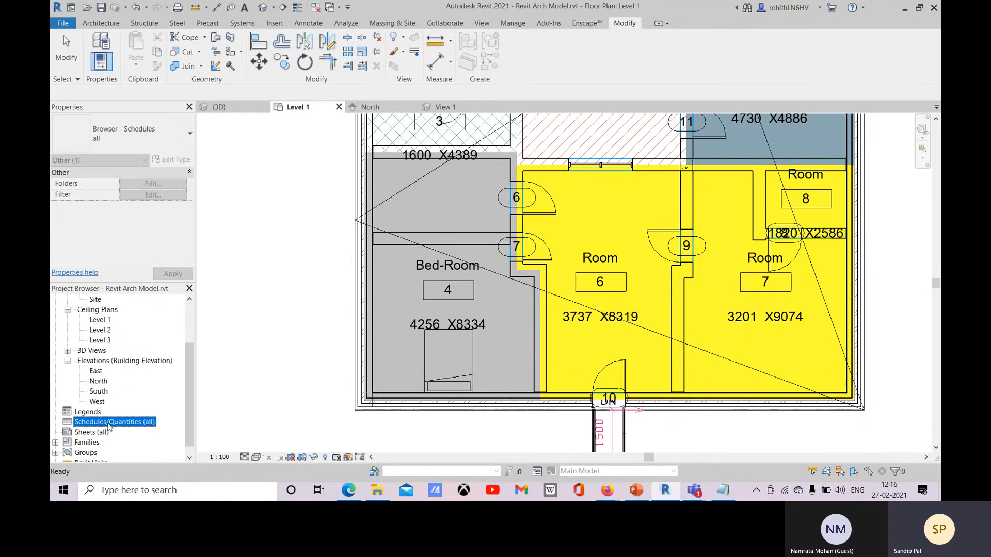
right_click(109, 426)
click(155, 310)
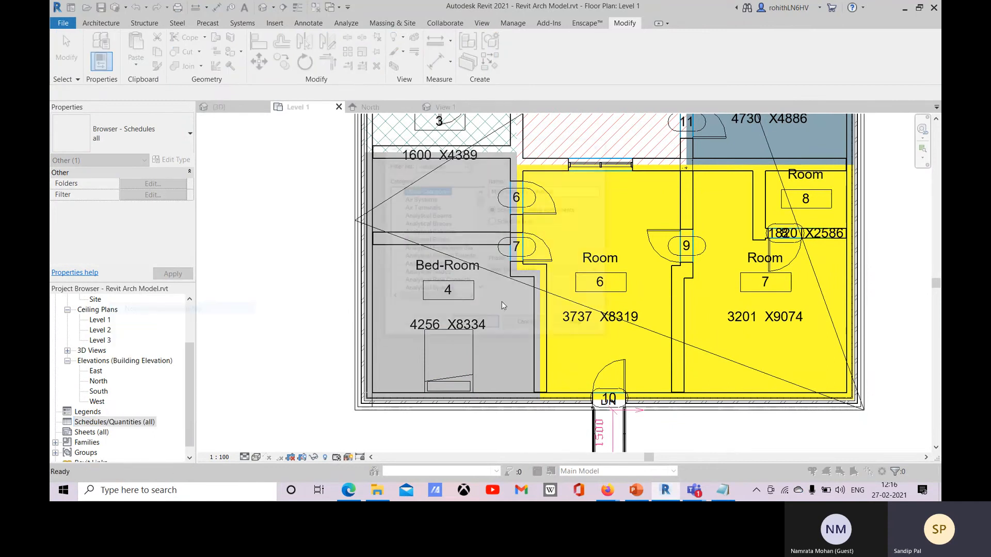
drag(481, 204, 481, 243)
click(414, 223)
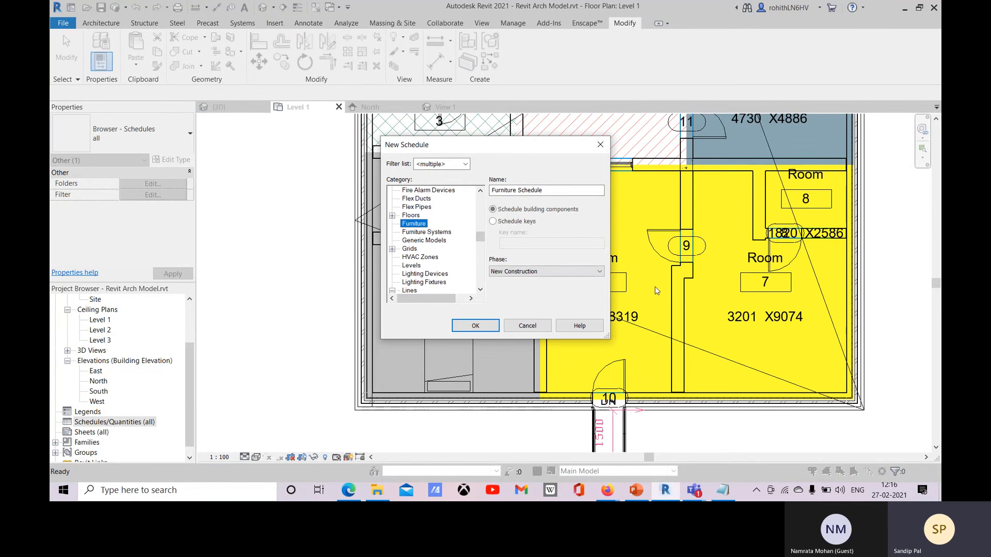
click(479, 325)
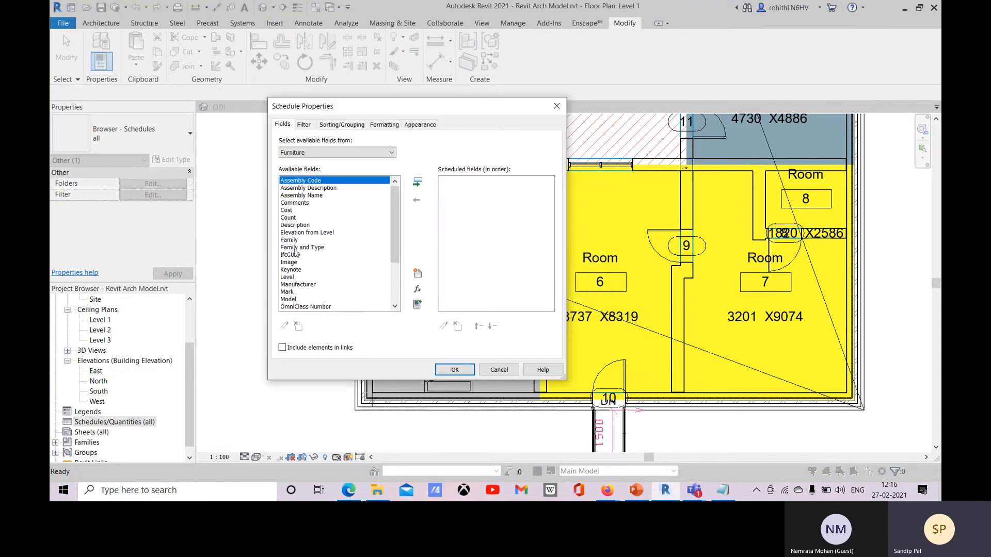
Step: Add the fields Family and Type, Level and Room: Name to the furniture schedule and generate it
click(292, 248)
click(418, 183)
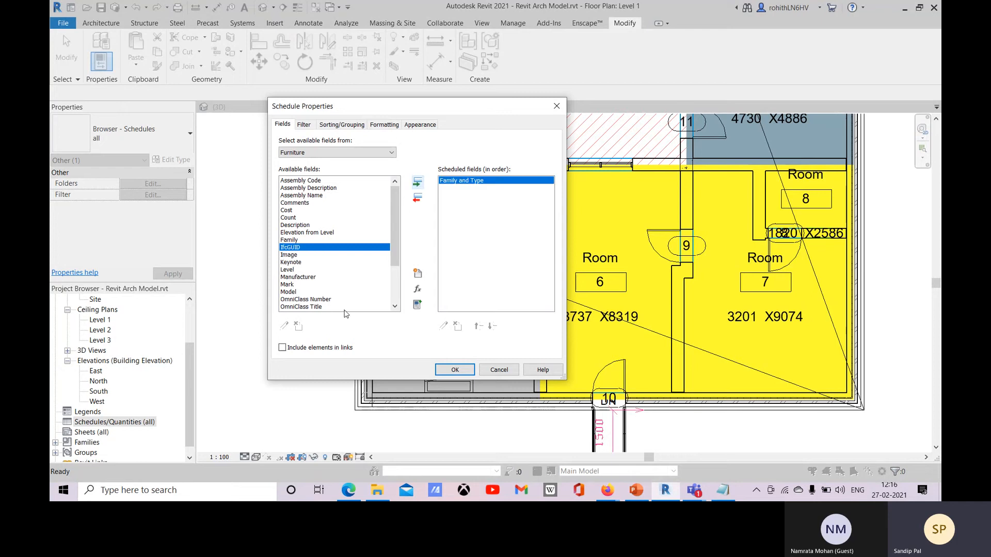
click(294, 270)
click(417, 182)
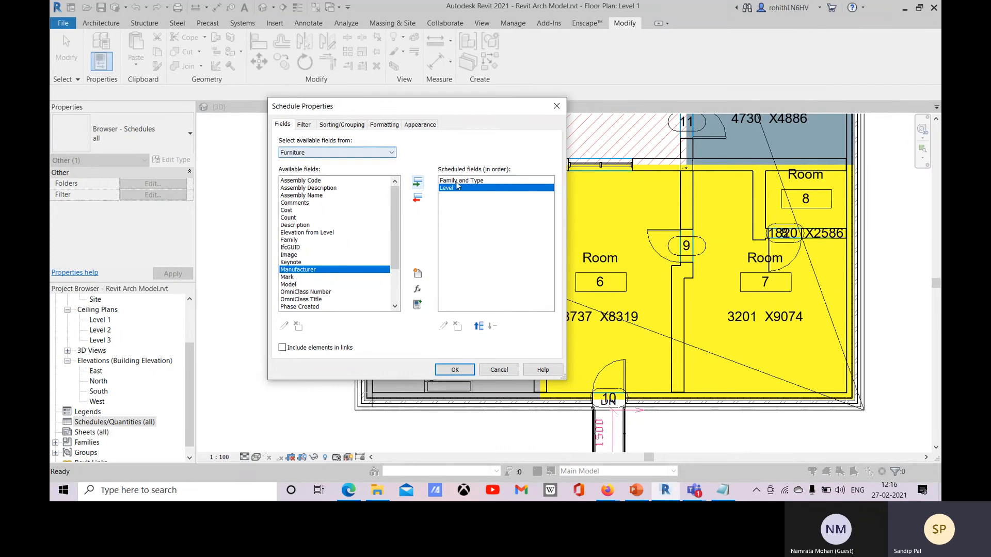
click(340, 152)
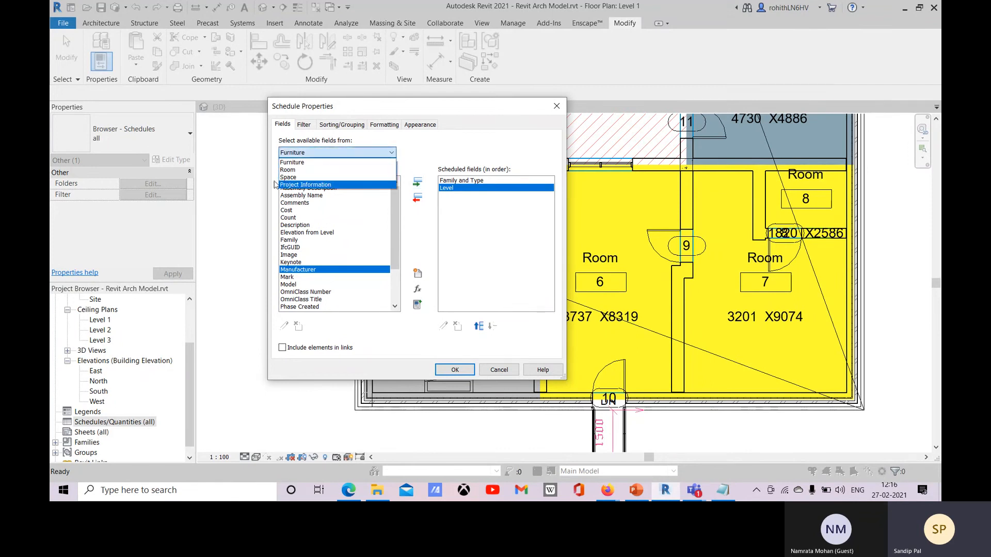
click(305, 185)
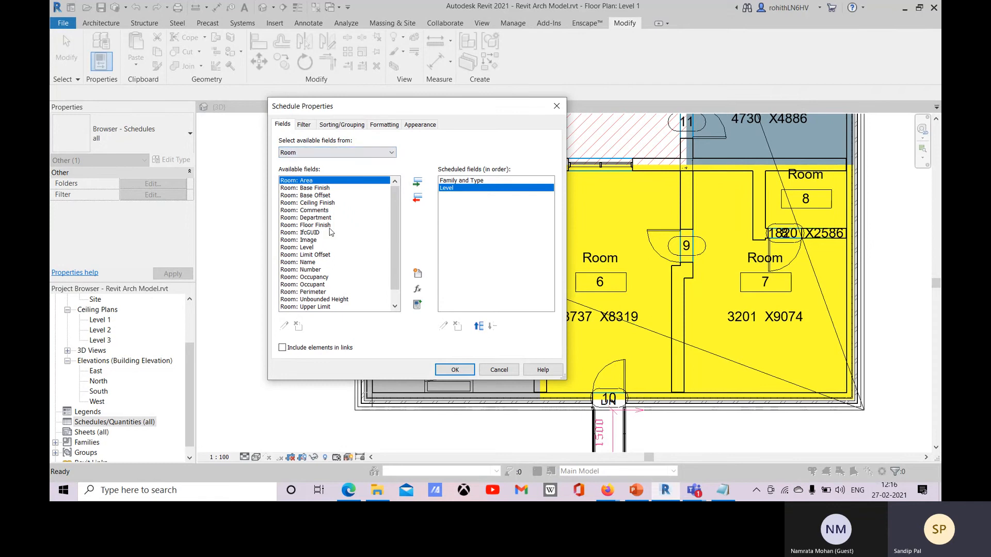
click(302, 263)
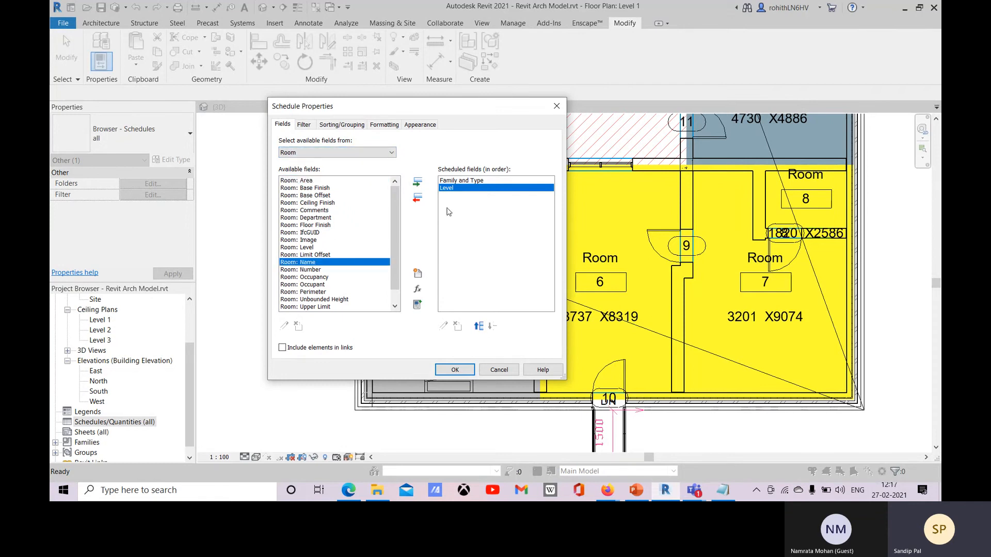
click(417, 185)
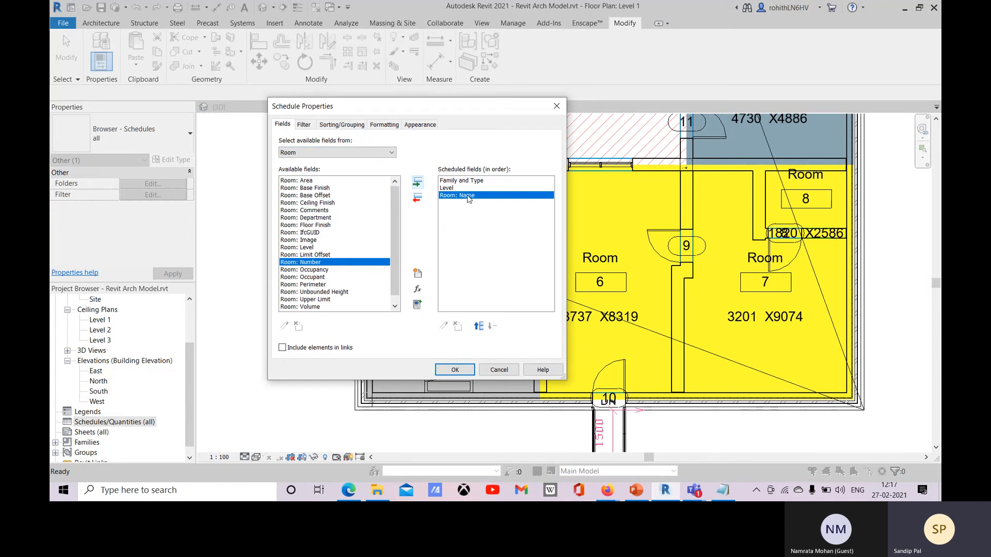
click(454, 368)
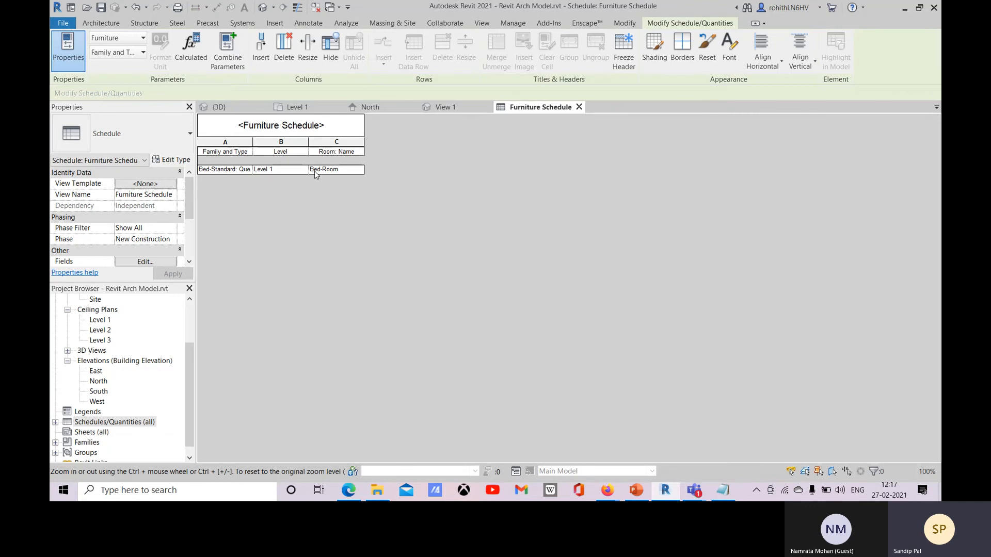
Step: Widen the Family and Type column until its full text fits, and close the furniture schedule
drag(252, 138, 300, 141)
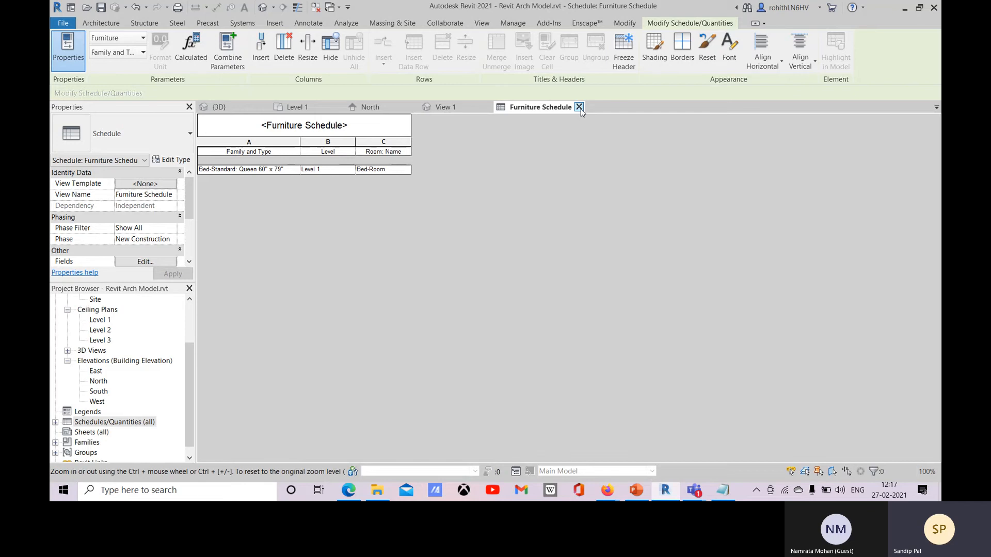
click(579, 107)
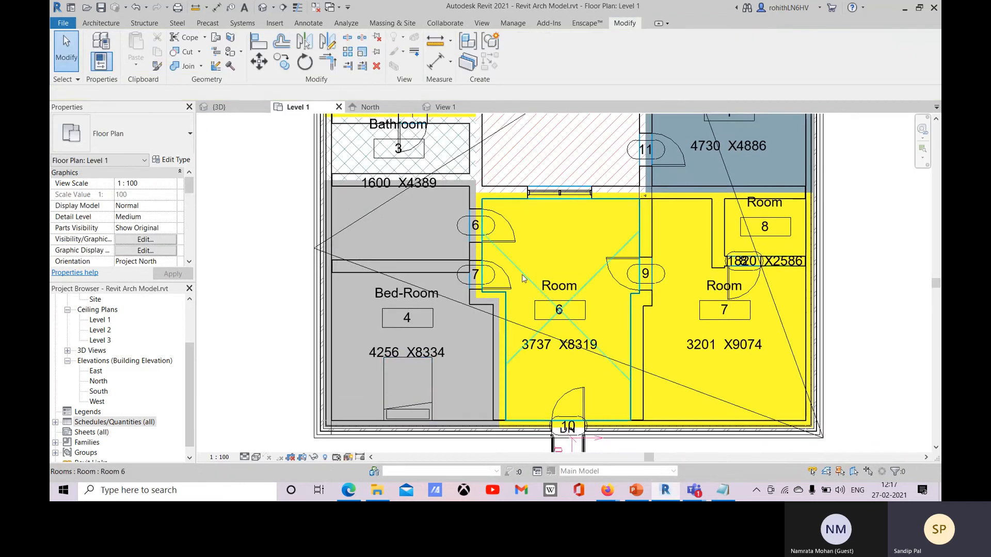
click(491, 262)
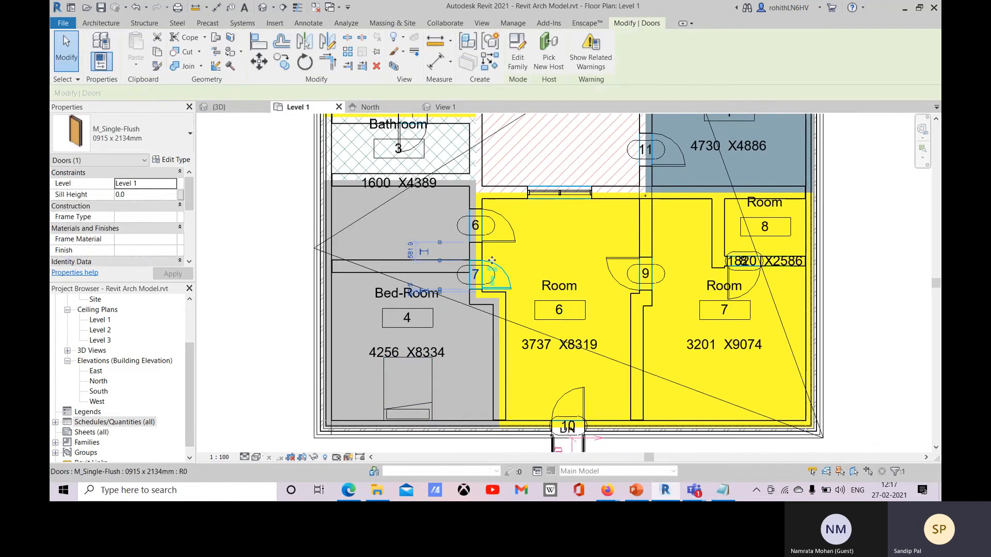
middle_drag(448, 314, 431, 328)
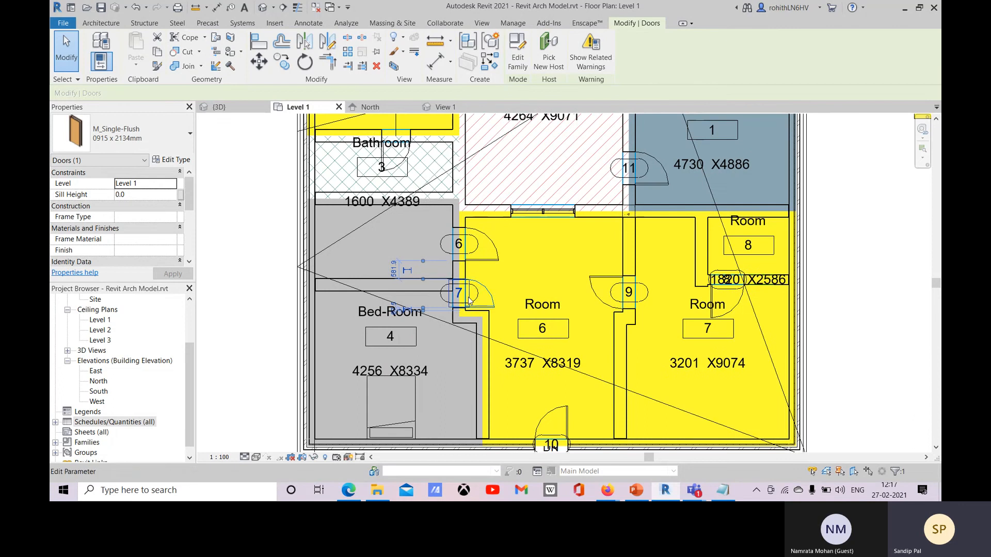
scroll(469, 300, up, 4)
scroll(469, 301, down, 4)
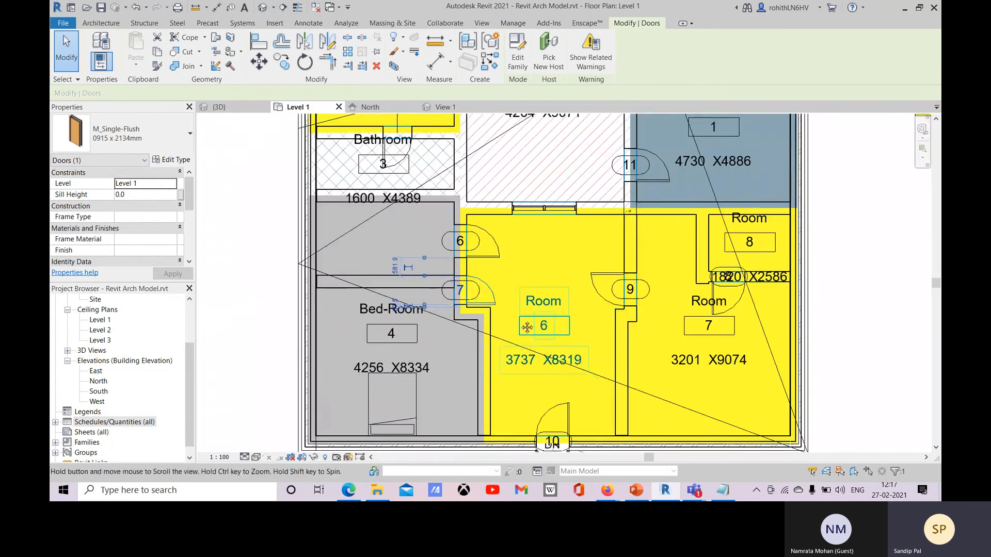
middle_drag(527, 327, 503, 341)
middle_drag(491, 303, 449, 267)
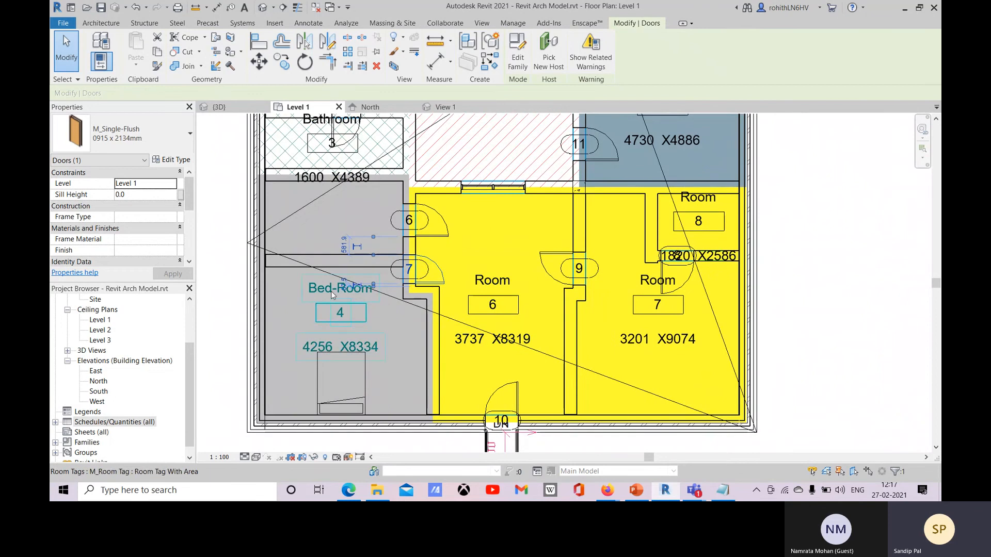
Step: Rename room 6 as Powder Room through its room tag and clear the selection
click(493, 281)
click(509, 281)
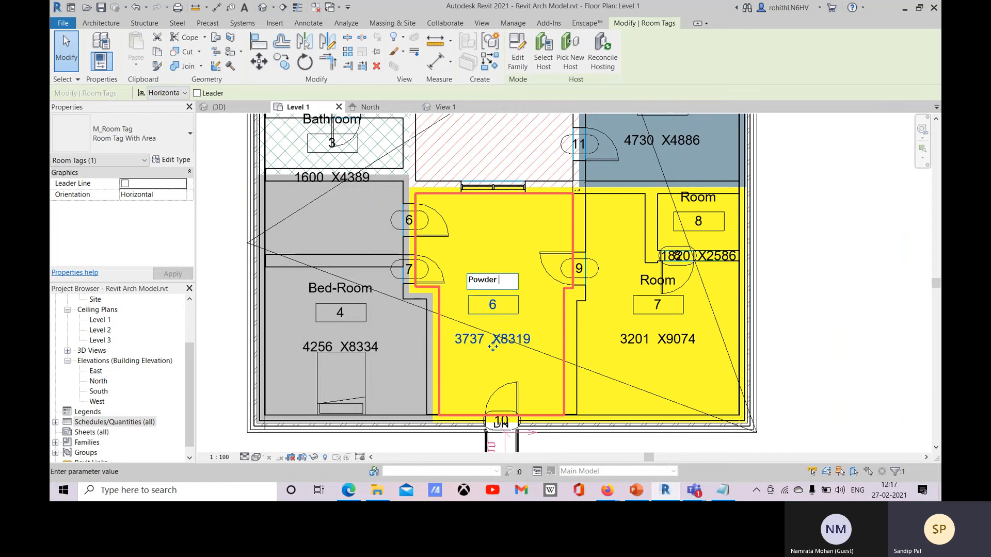
text(m)
click(837, 305)
middle_drag(519, 360, 526, 312)
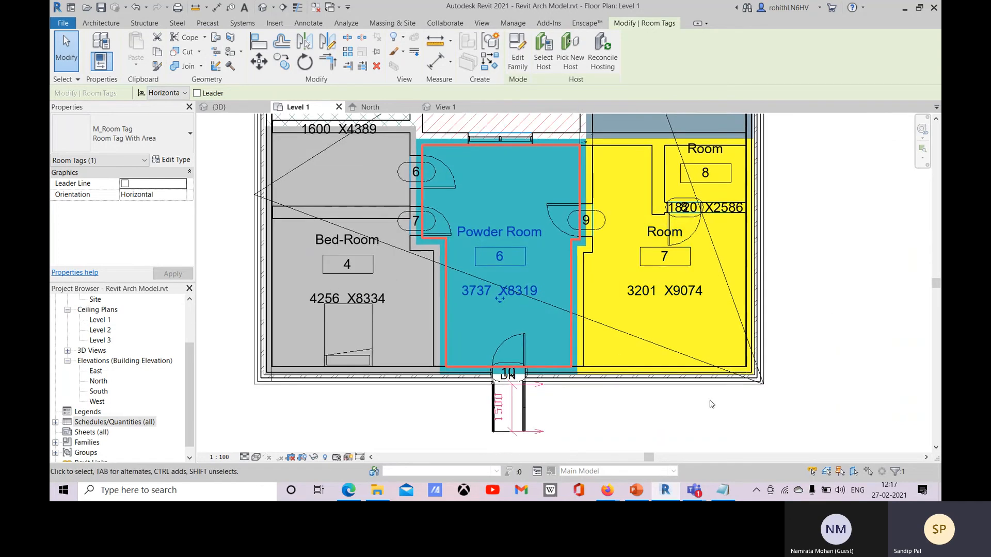
key(Escape)
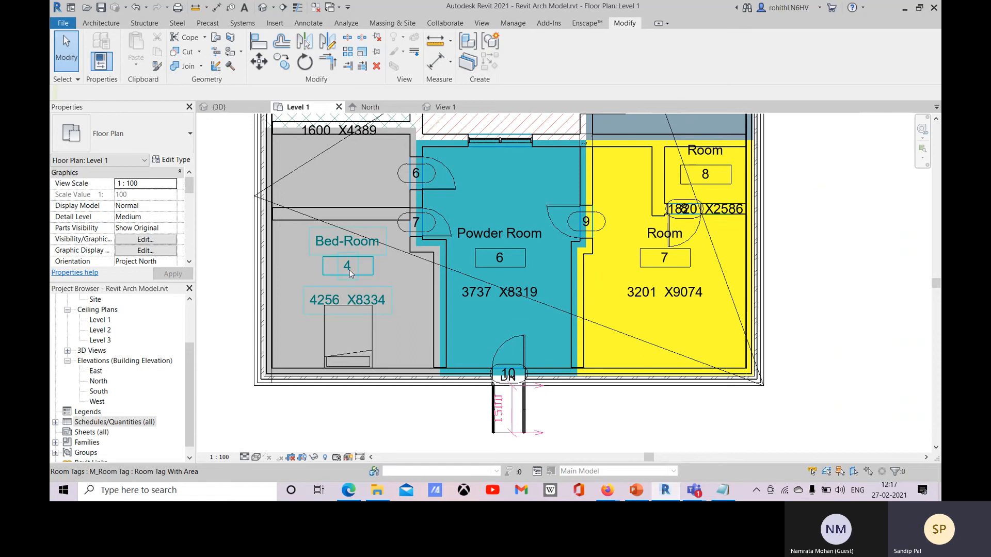
Step: Select door 7 between Bed-Room 4 and Powder Room 6 and review the available M_Single-Flush types
middle_drag(330, 205, 322, 225)
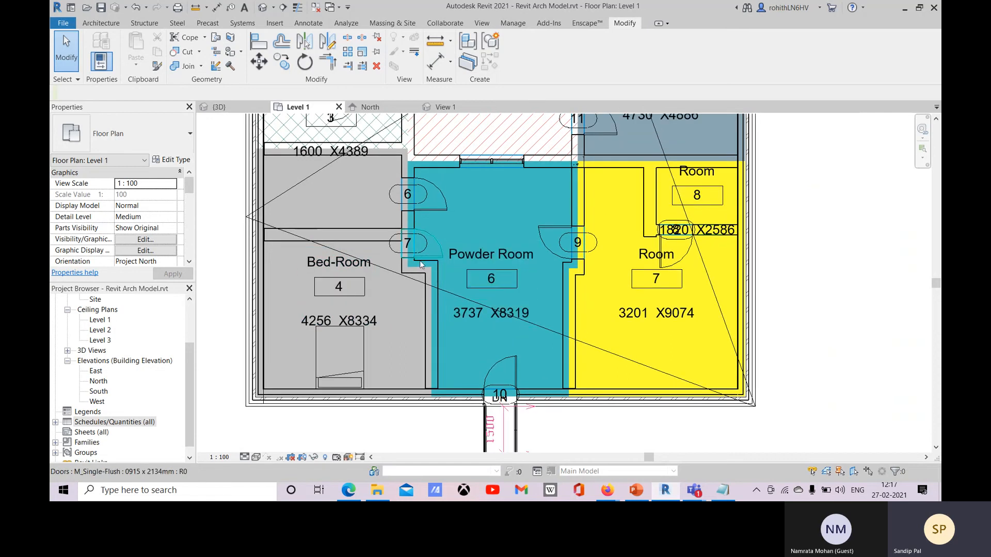
scroll(337, 215, down, 2)
scroll(491, 278, down, 1)
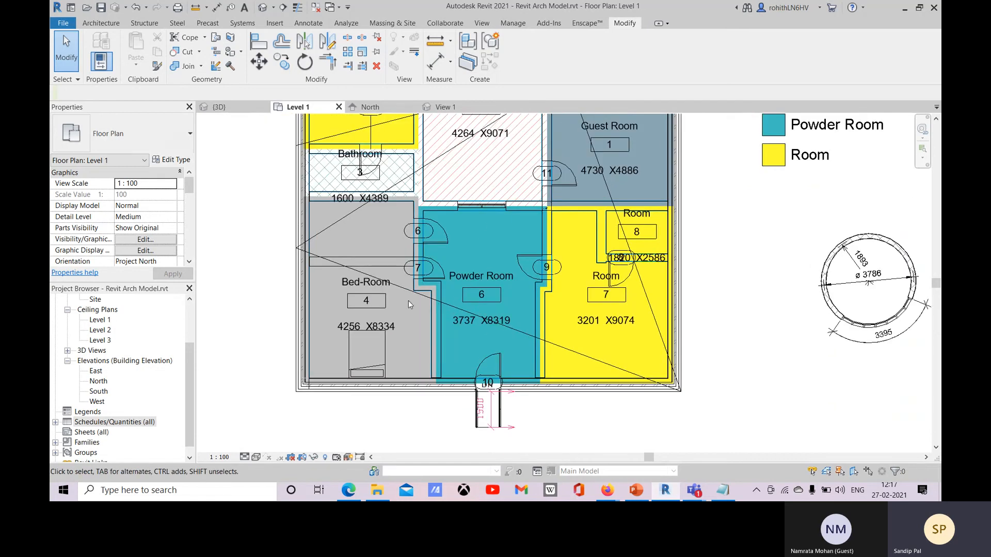
scroll(437, 275, up, 2)
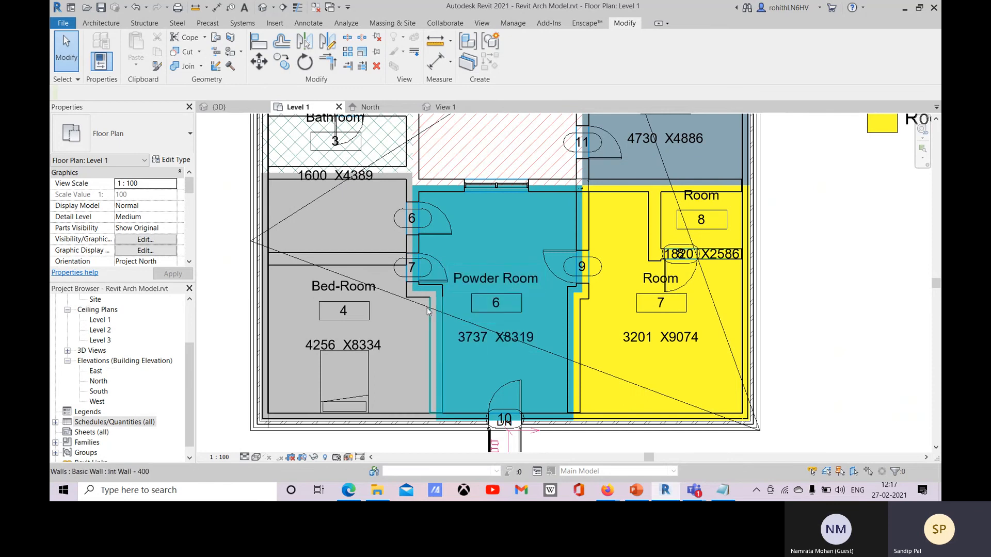
scroll(495, 308, down, 1)
click(450, 279)
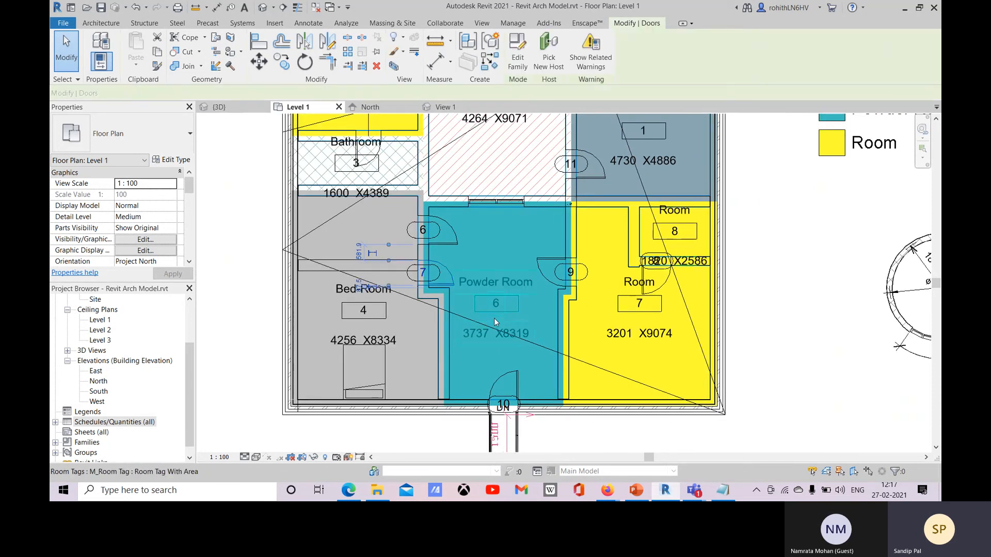
click(164, 137)
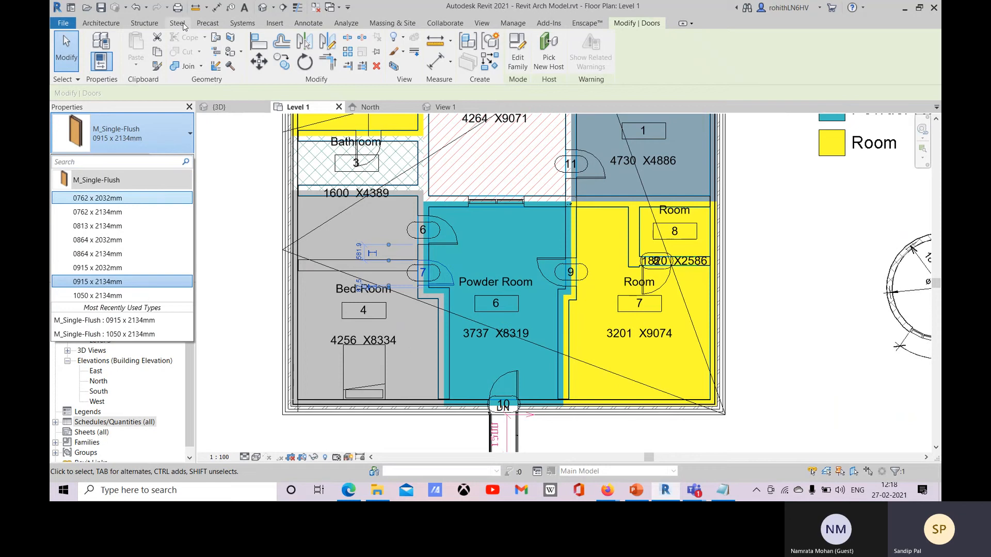
Step: Start loading a family and browse from the Beds folder up to the RVT 2021 Libraries folder
click(273, 24)
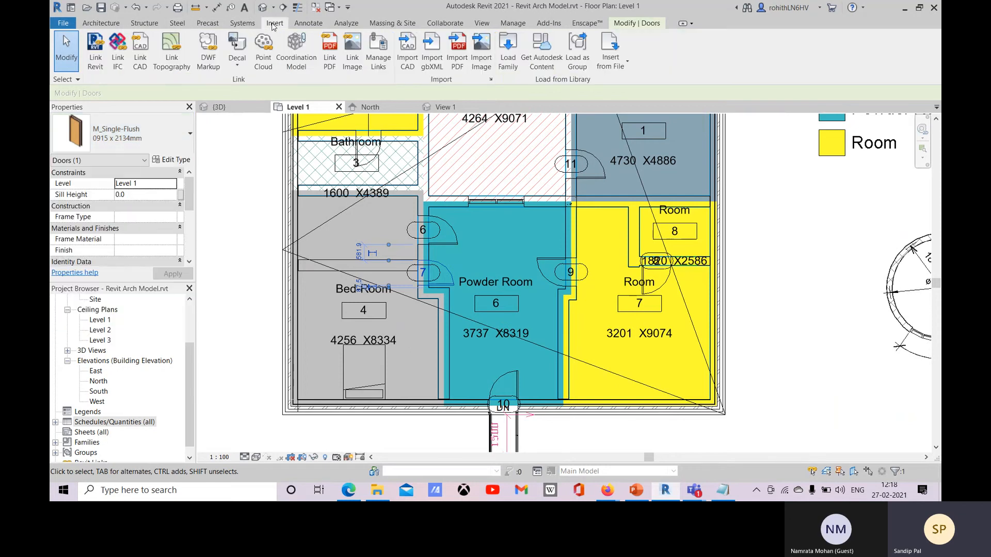
click(507, 52)
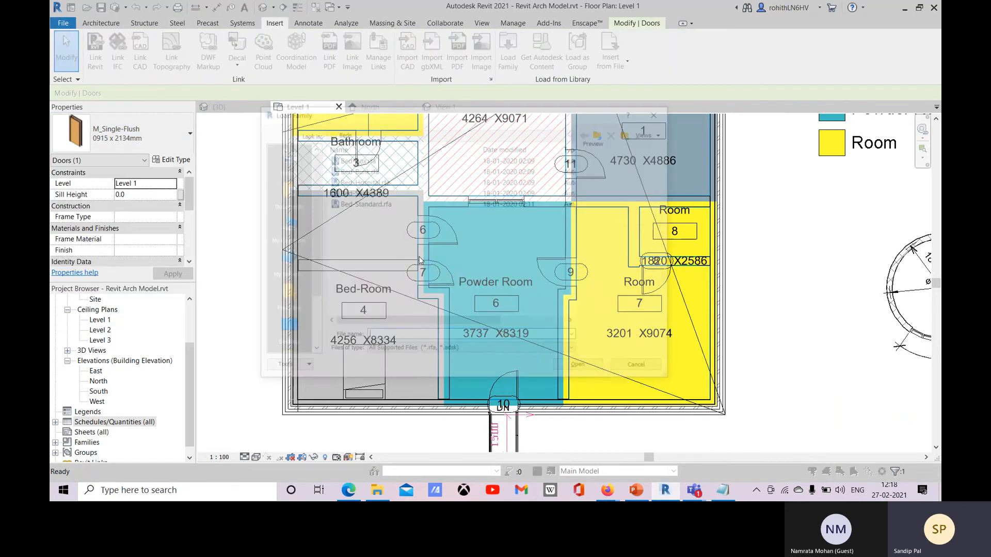
click(573, 133)
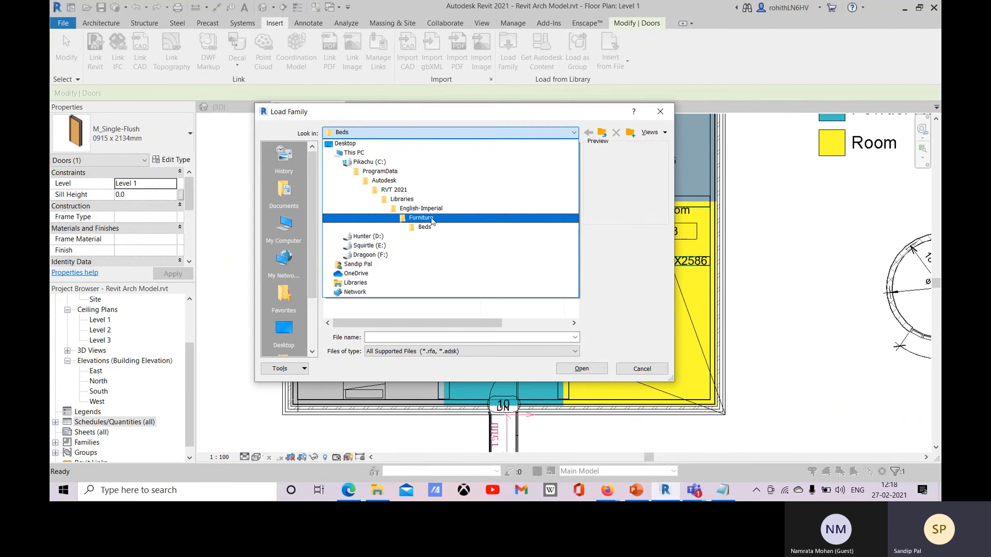
click(431, 220)
click(573, 133)
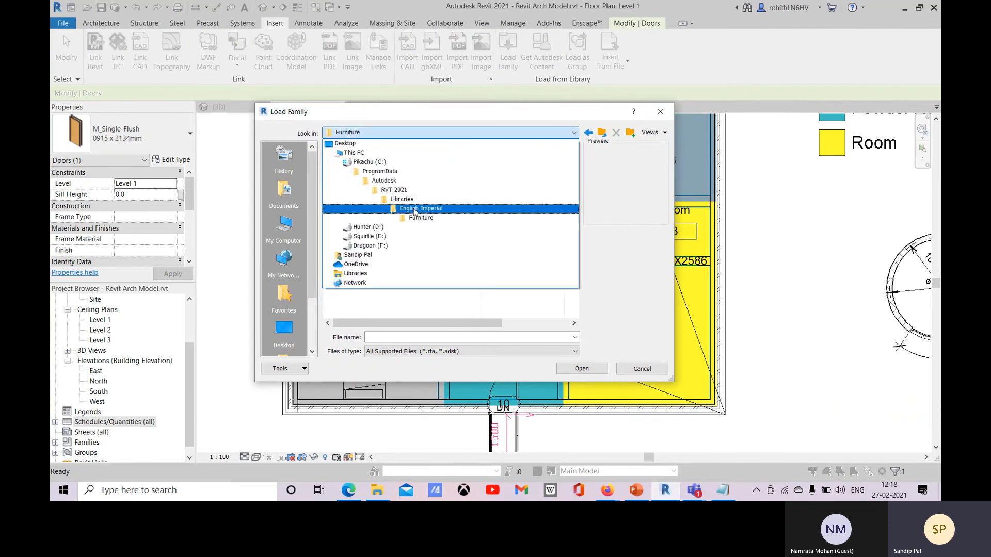
click(414, 210)
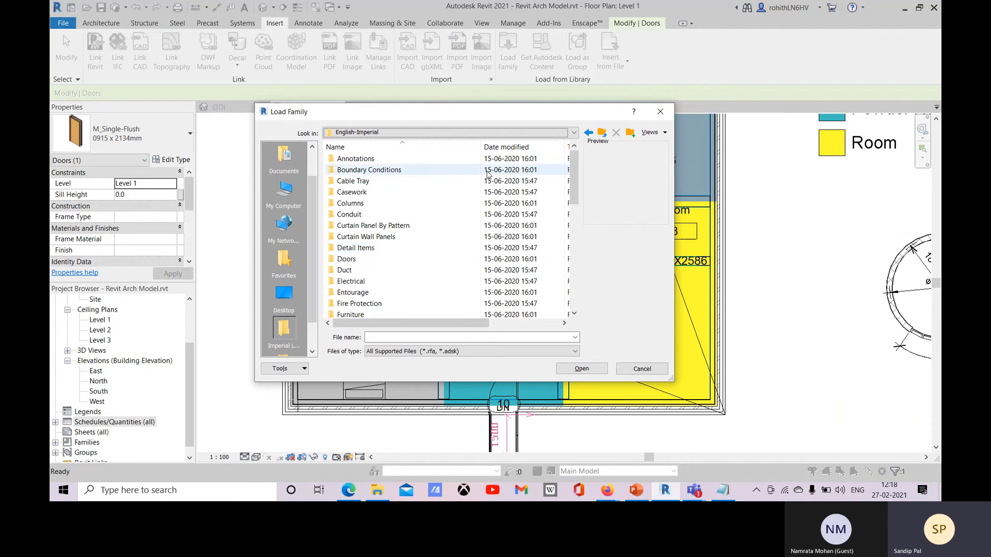
click(407, 133)
click(422, 199)
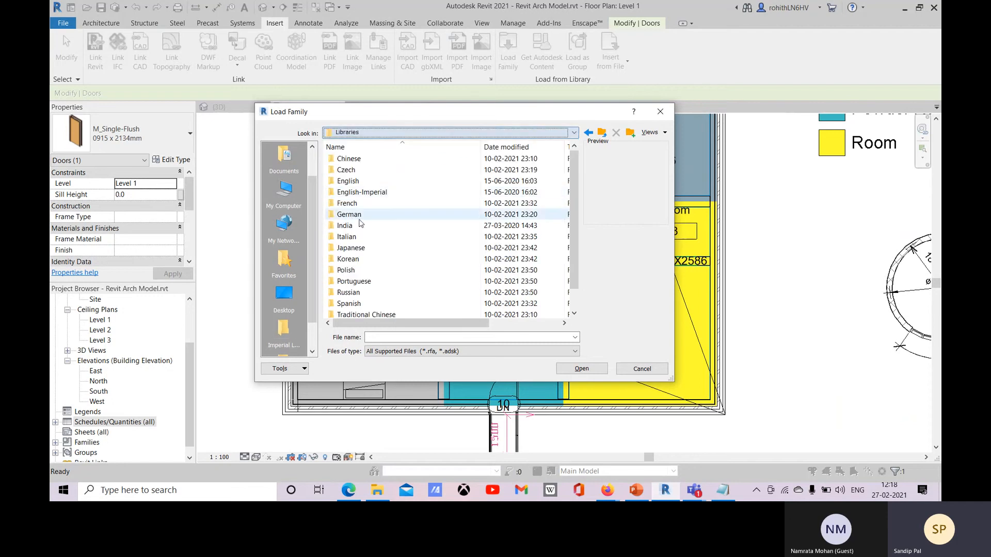
Step: Browse the English library to its Doors folder
double_click(361, 181)
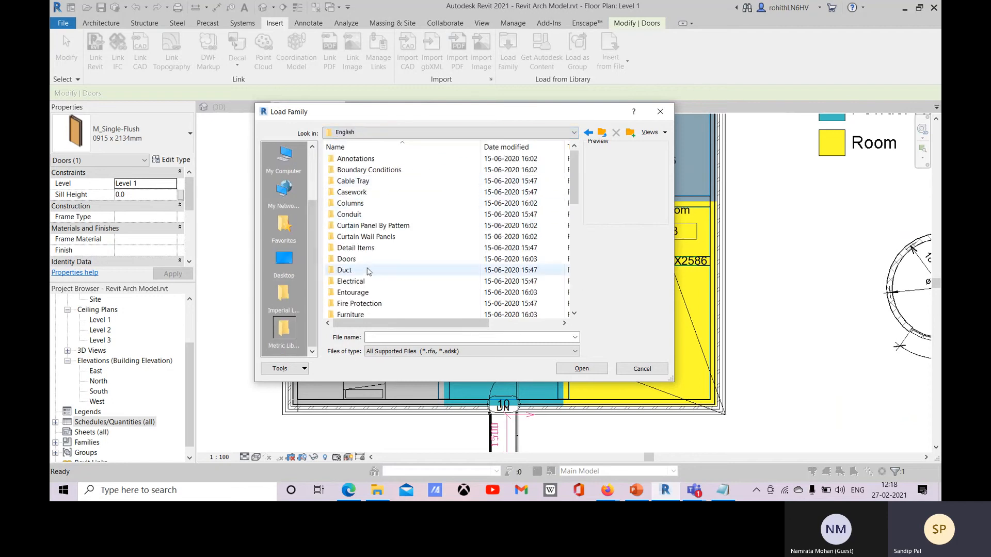
double_click(348, 259)
click(410, 259)
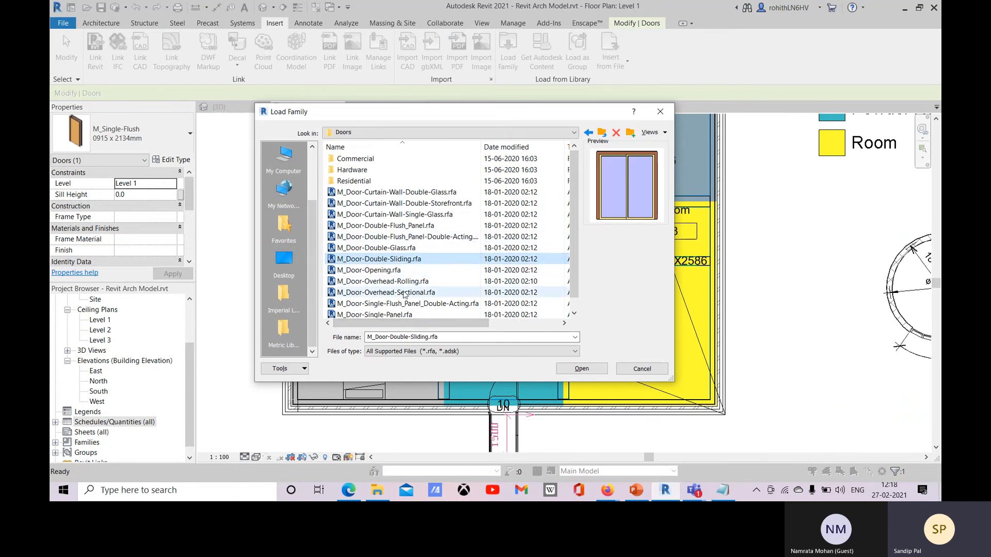
Step: Preview several of the door families and open M_Door-Double-Sliding.rfa for loading
scroll(432, 287, down, 1)
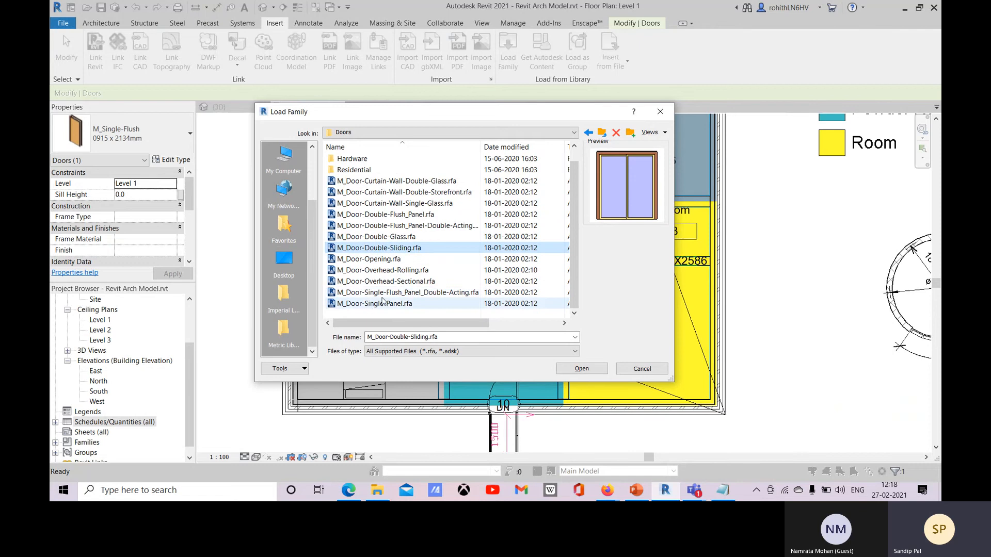
click(413, 303)
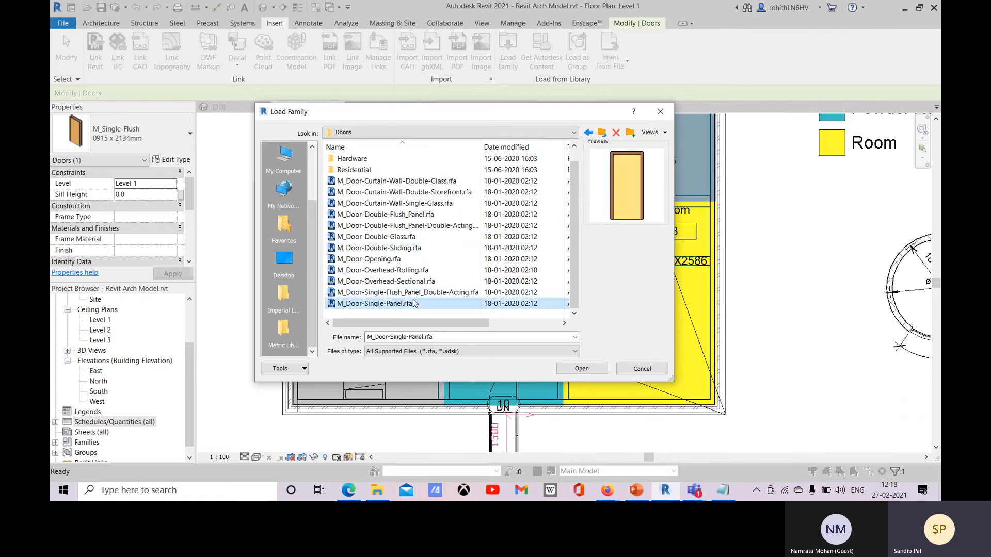
click(392, 271)
click(391, 260)
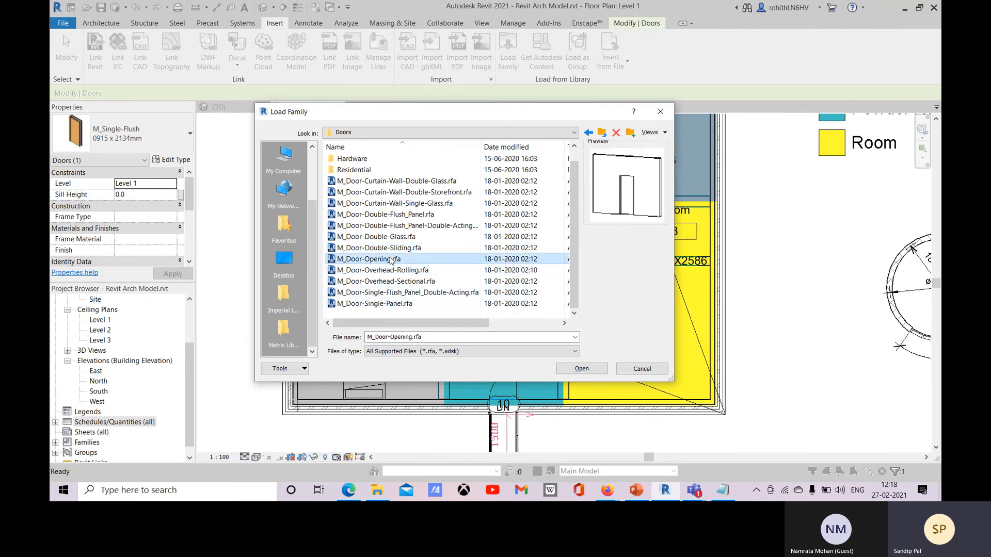
click(395, 249)
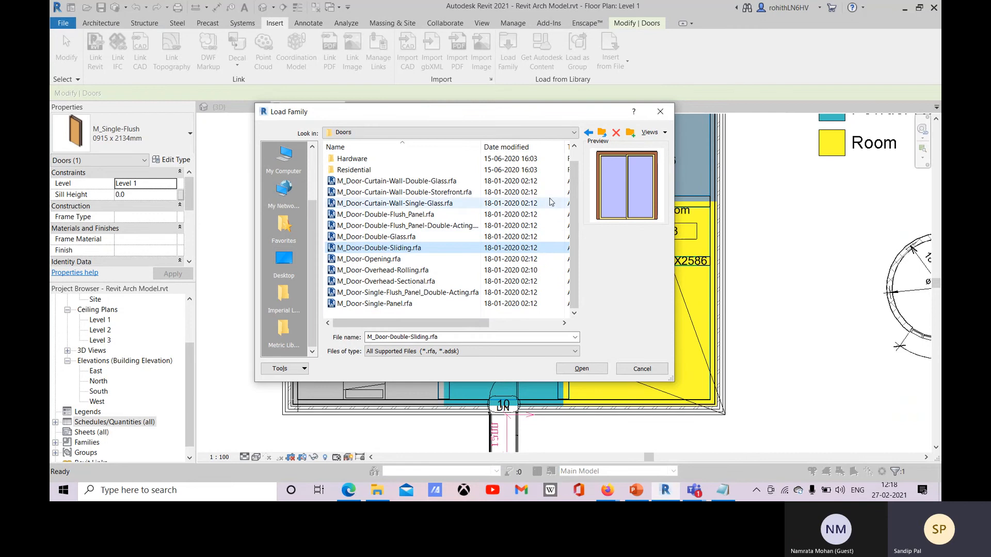
click(433, 204)
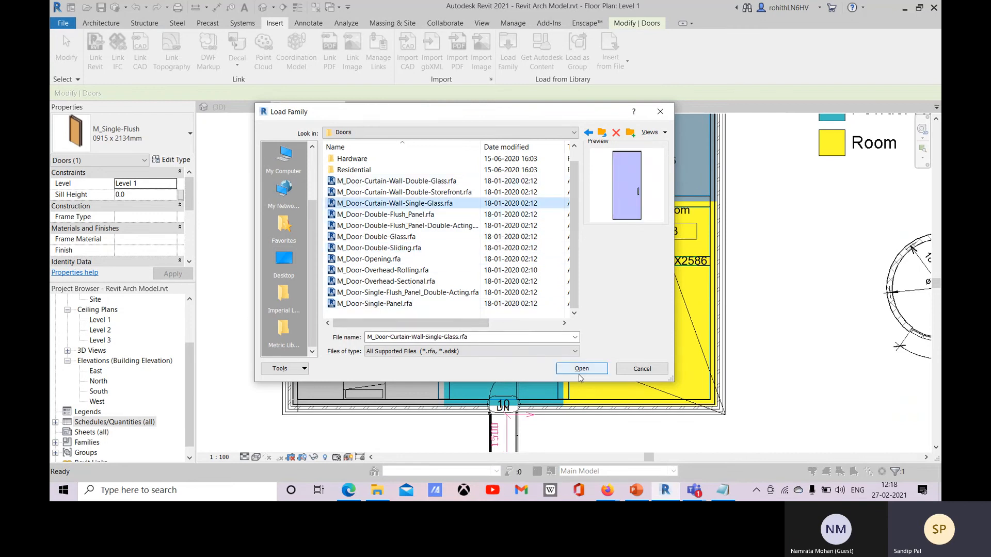
click(397, 237)
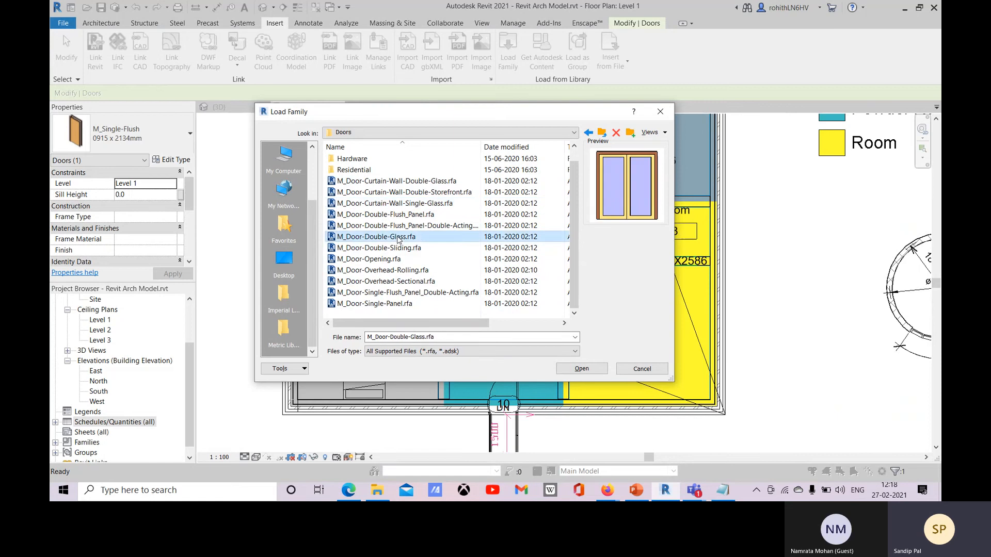
click(365, 249)
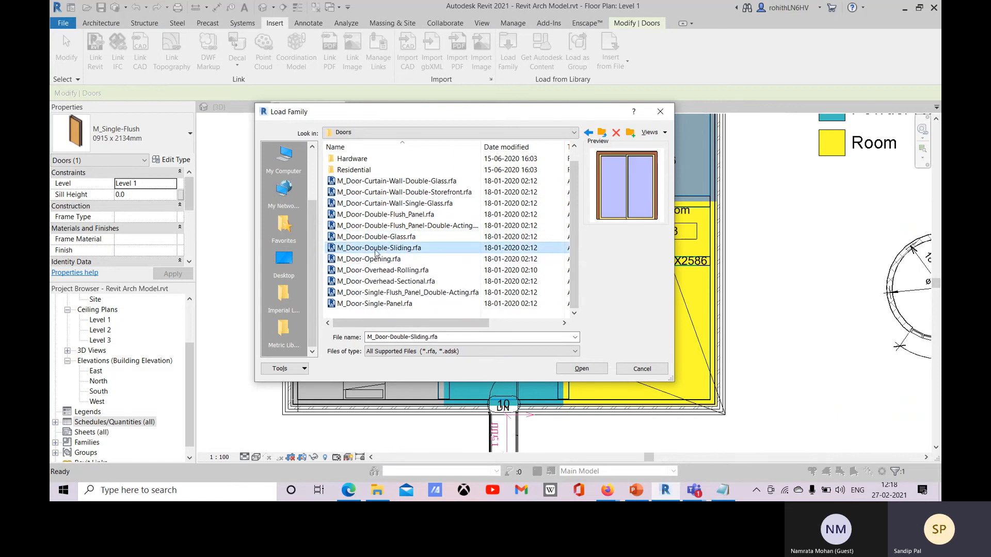
click(587, 368)
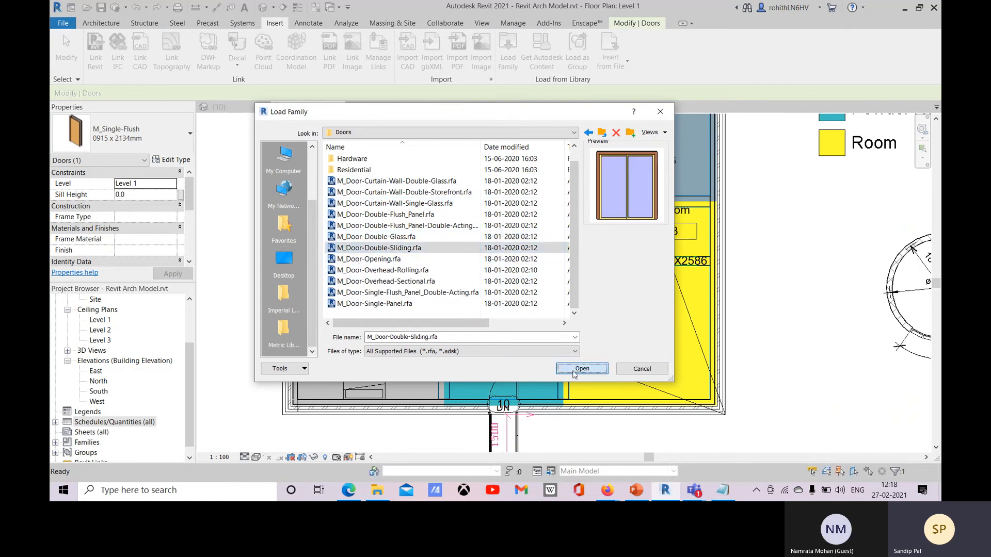
Step: Select every listed type of the double-sliding door family, from 1700 x 2000 mm through 1800 x 2100 mm
click(443, 221)
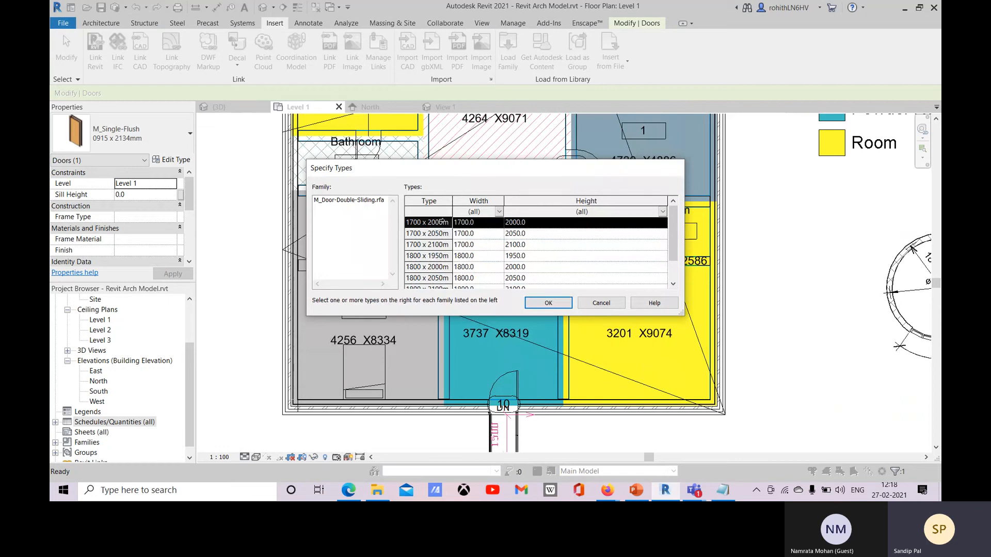
ctrl+click(438, 235)
ctrl+click(437, 245)
ctrl+click(435, 256)
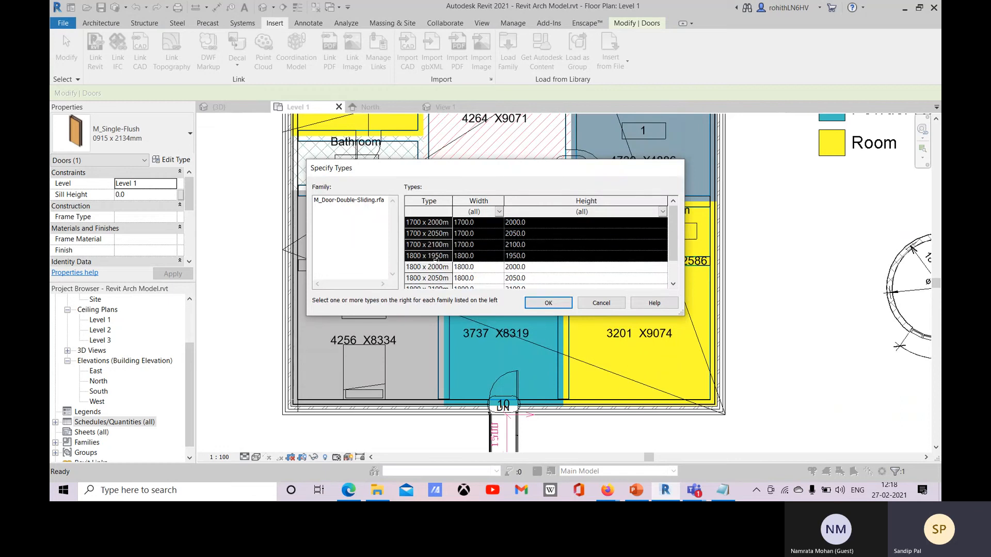
ctrl+click(433, 268)
scroll(608, 253, down, 1)
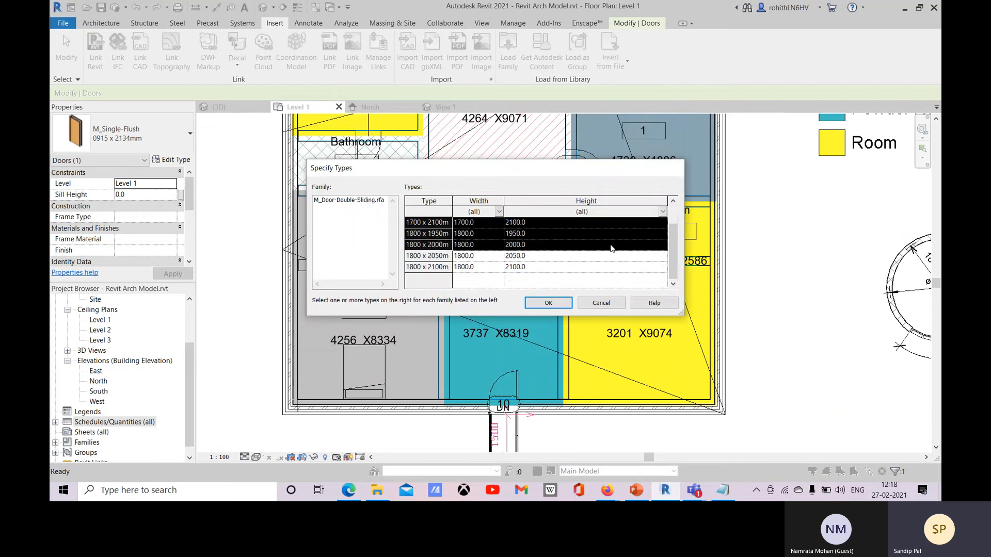
ctrl+click(444, 256)
ctrl+click(465, 267)
scroll(477, 267, up, 1)
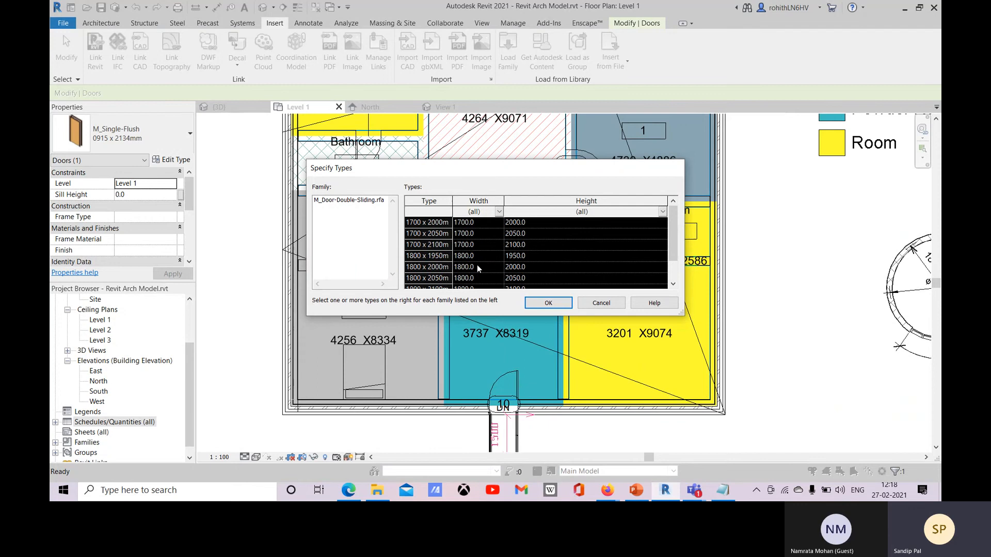
Step: Load only the 1700 x 2100 mm and 1800 x 2100 mm types of the double-sliding door family
click(445, 246)
scroll(485, 263, down, 1)
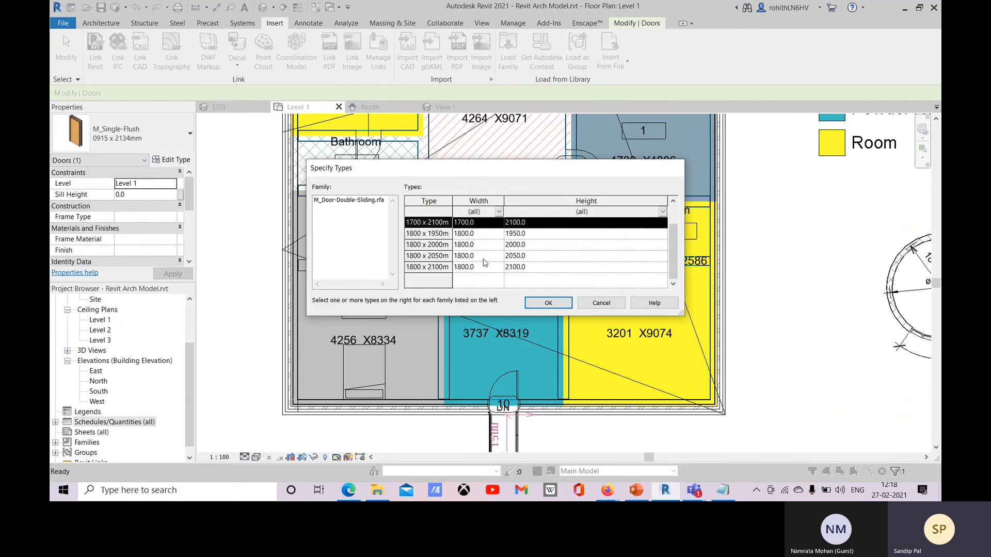
scroll(447, 262, up, 1)
scroll(445, 257, down, 1)
ctrl+click(513, 268)
scroll(466, 258, up, 1)
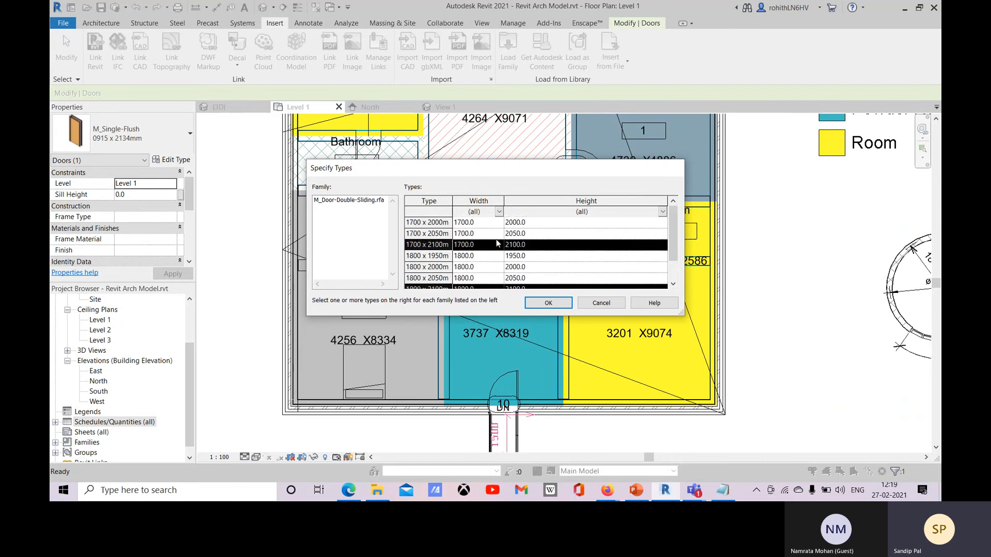
scroll(511, 274, down, 1)
click(548, 302)
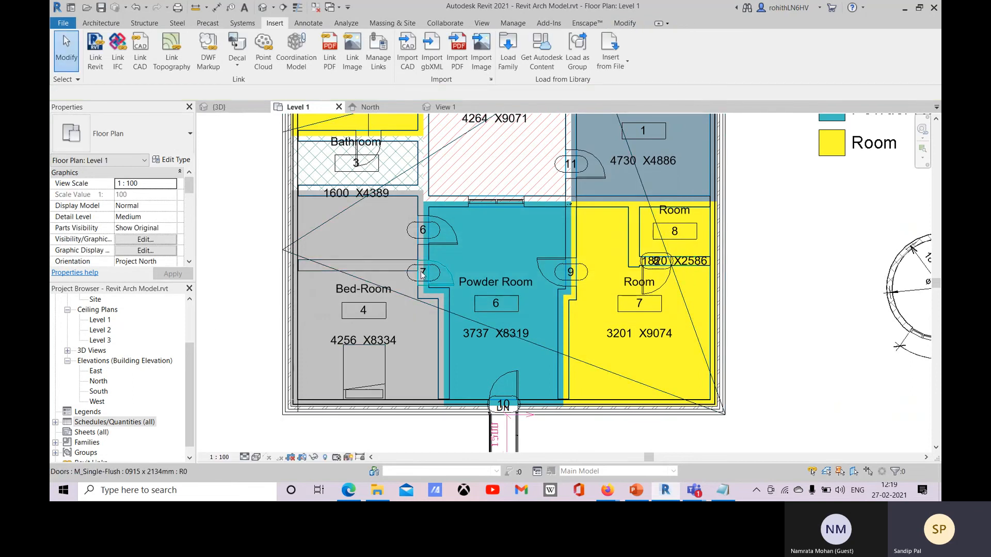
Step: Change door 7 between Bed-Room 4 and Powder Room 6 to the M_Door-Double-Sliding 1700 x 2100mm type
click(443, 275)
click(164, 147)
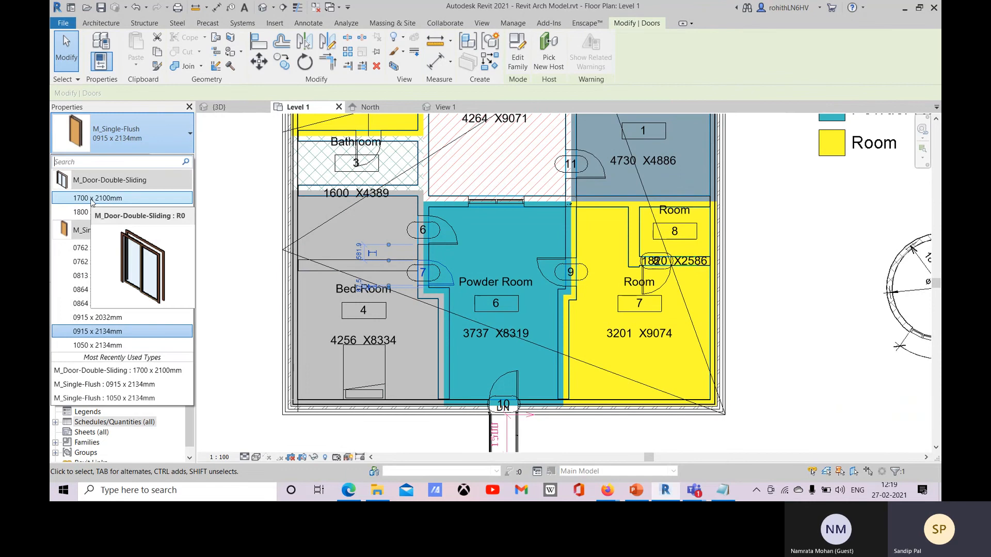
click(122, 199)
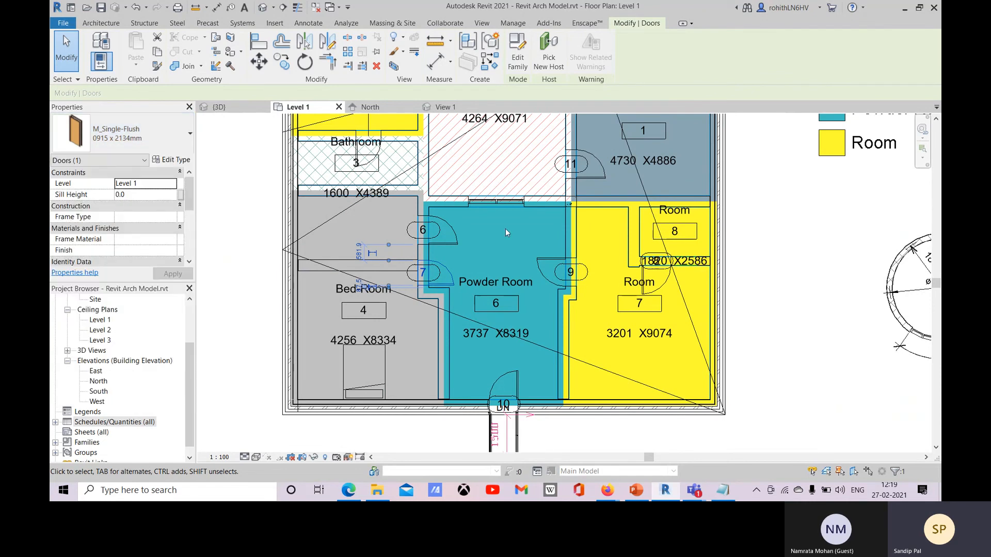
Step: Delete the horizontal wall crossing Bed-Room 4 at door 7, and delete door 6 above it
scroll(446, 290, up, 4)
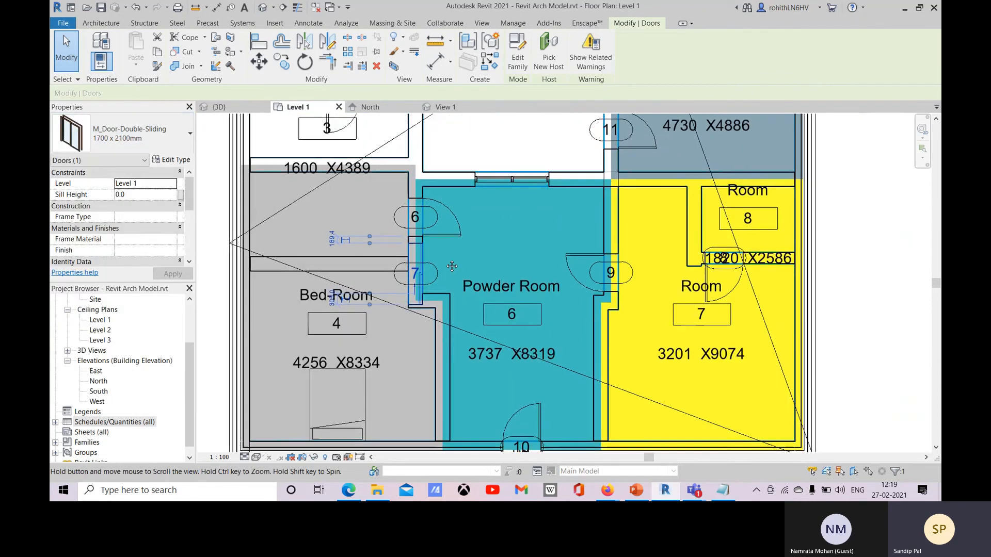
mouse_move(447, 330)
middle_down()
mouse_move(454, 292)
mouse_move(443, 345)
middle_up()
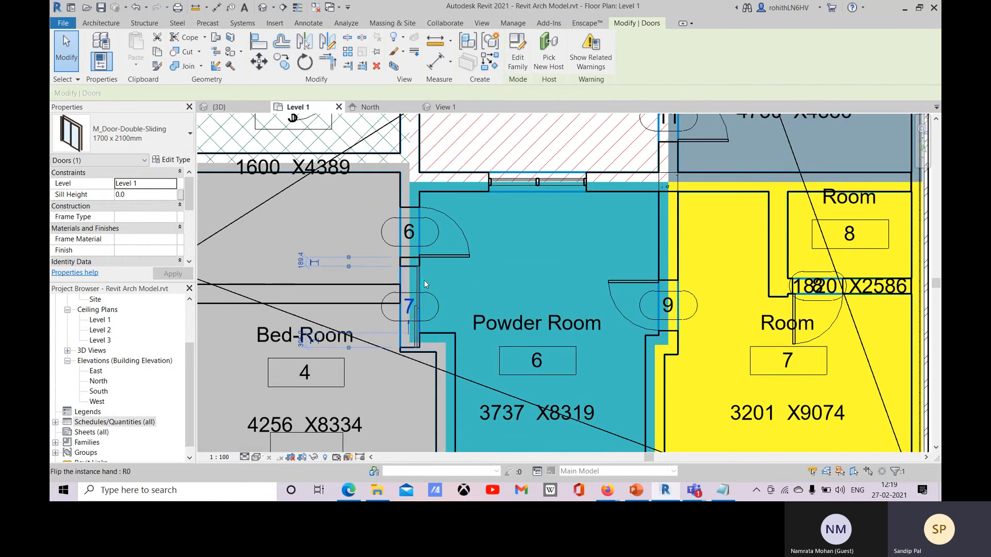
middle_drag(424, 288, 483, 267)
click(404, 274)
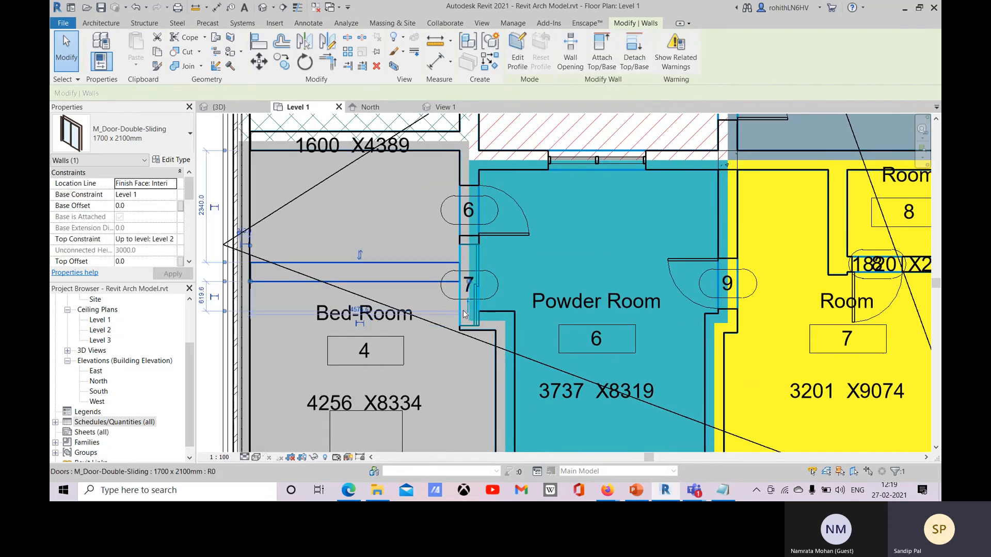
key(Escape)
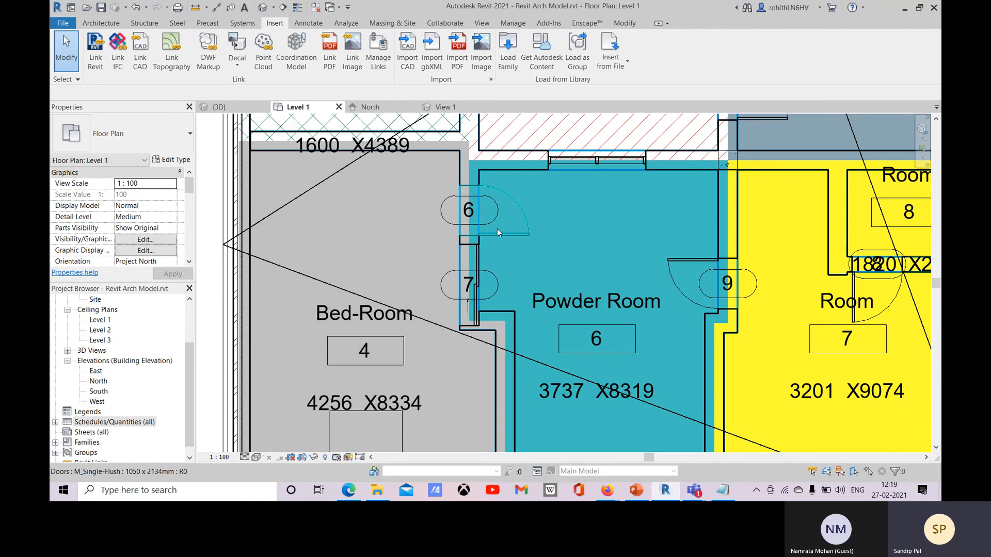
click(497, 228)
key(Delete)
Step: Move door 7 up along its wall to about 760 mm below the upper corner and 500 mm above the lower one
click(472, 255)
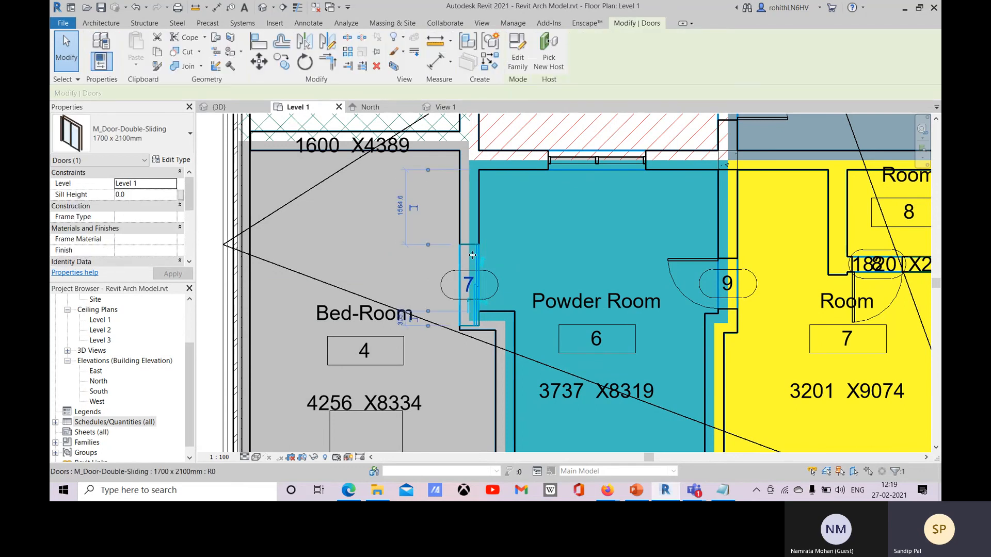
drag(472, 239, 473, 215)
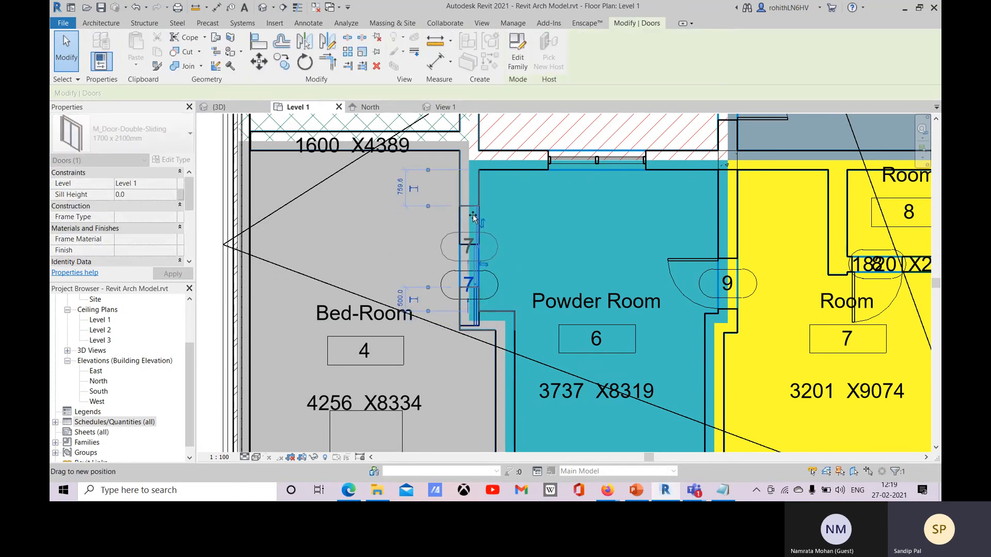
scroll(418, 285, down, 1)
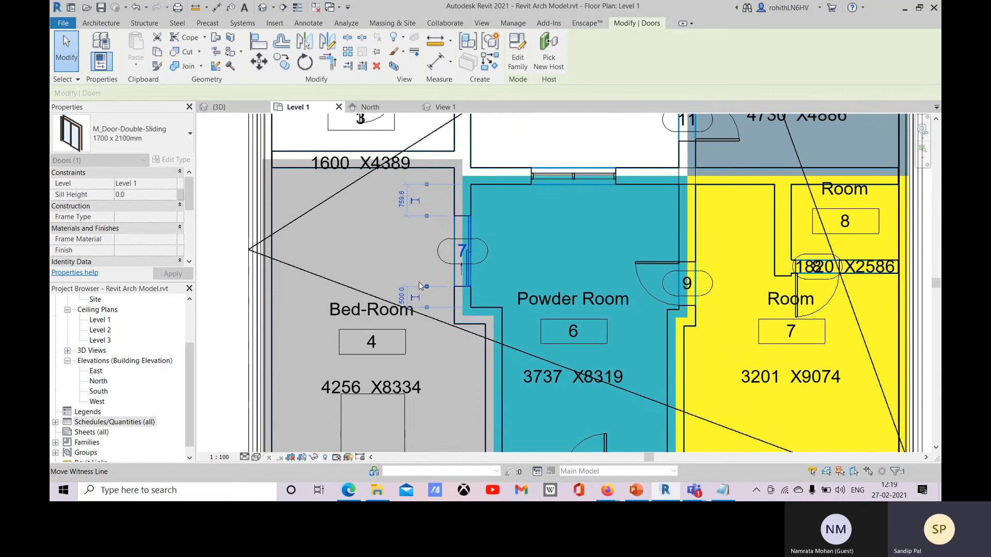
scroll(419, 283, down, 1)
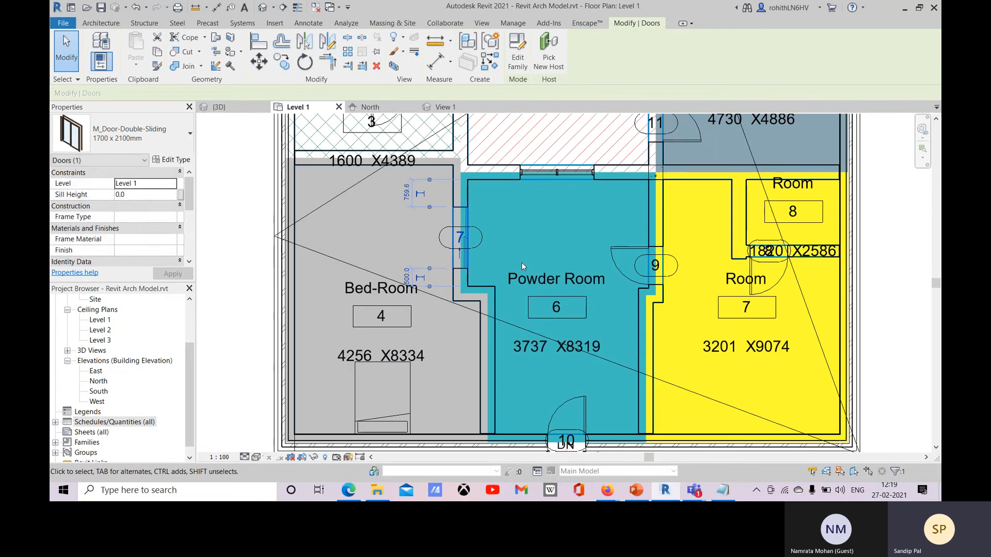
middle_drag(537, 295, 538, 268)
click(258, 351)
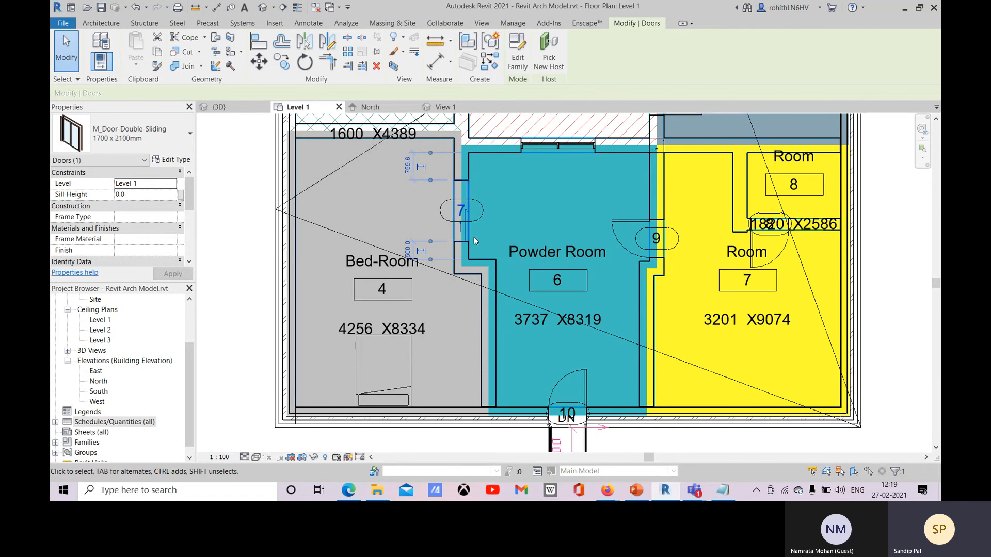
middle_drag(480, 235, 474, 245)
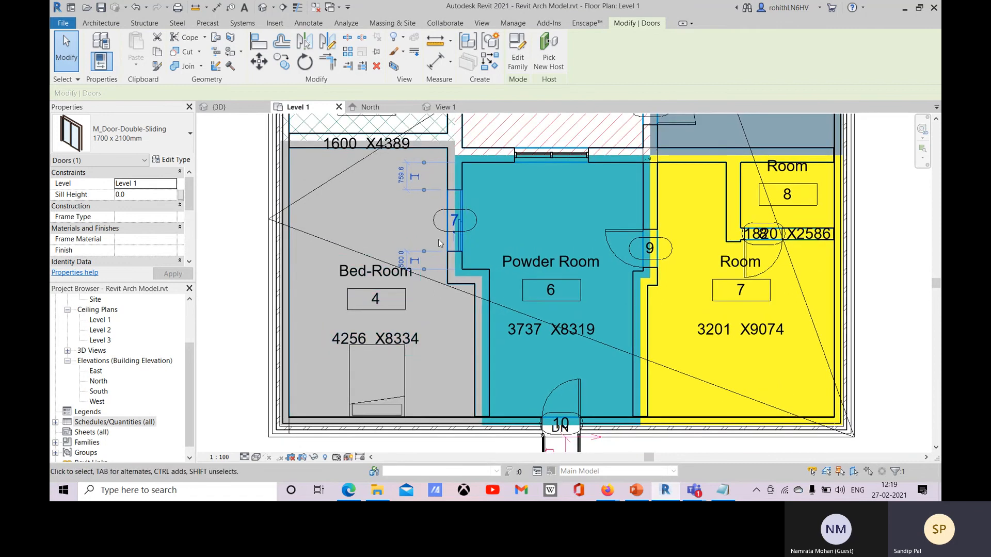
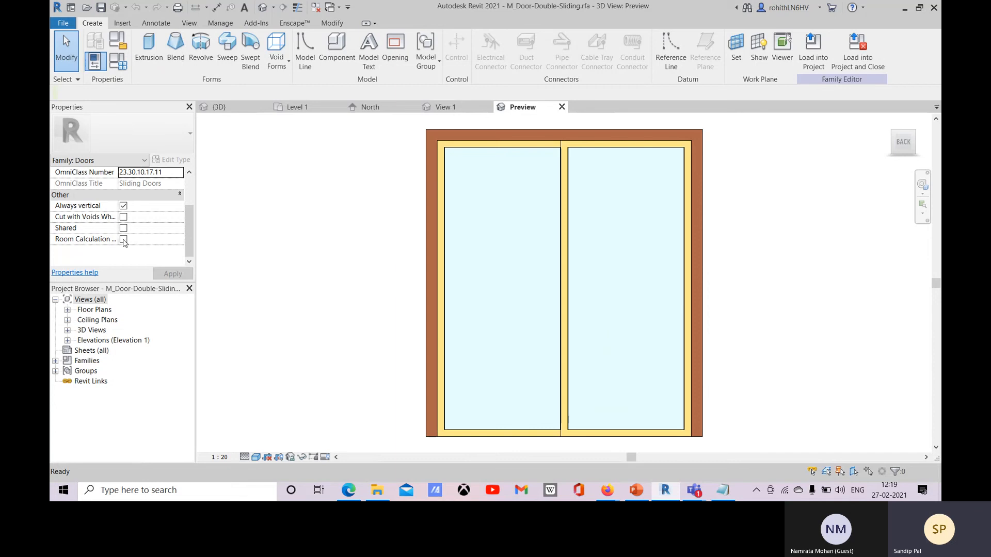
Step: Enable the Room Calculation Point in the double-sliding door family and load it into Revit Arch Model.rvt
click(124, 239)
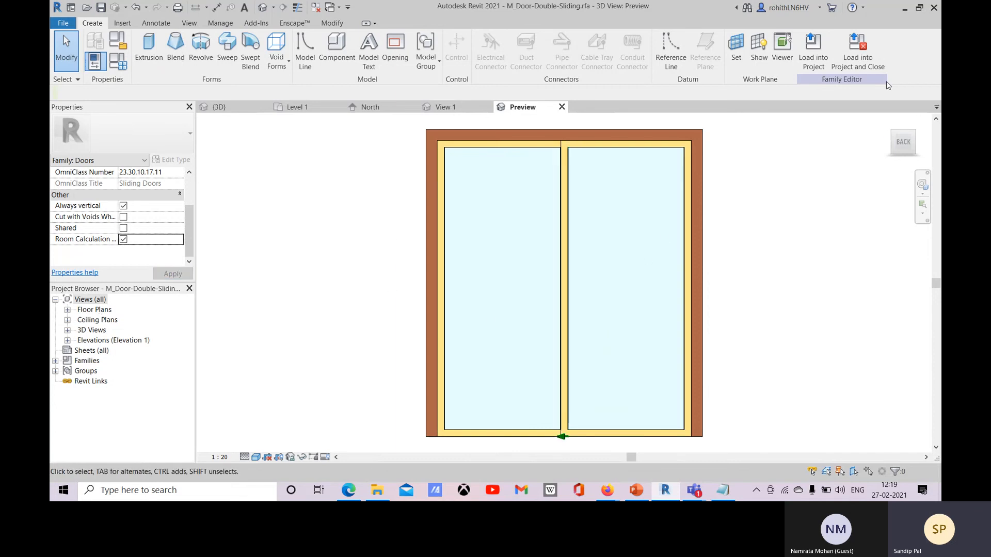
click(813, 50)
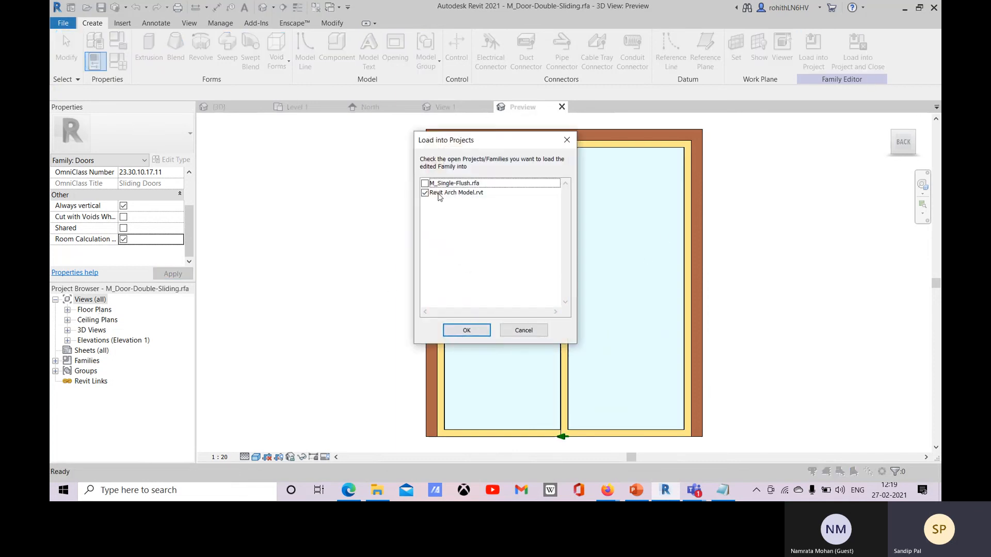
click(464, 330)
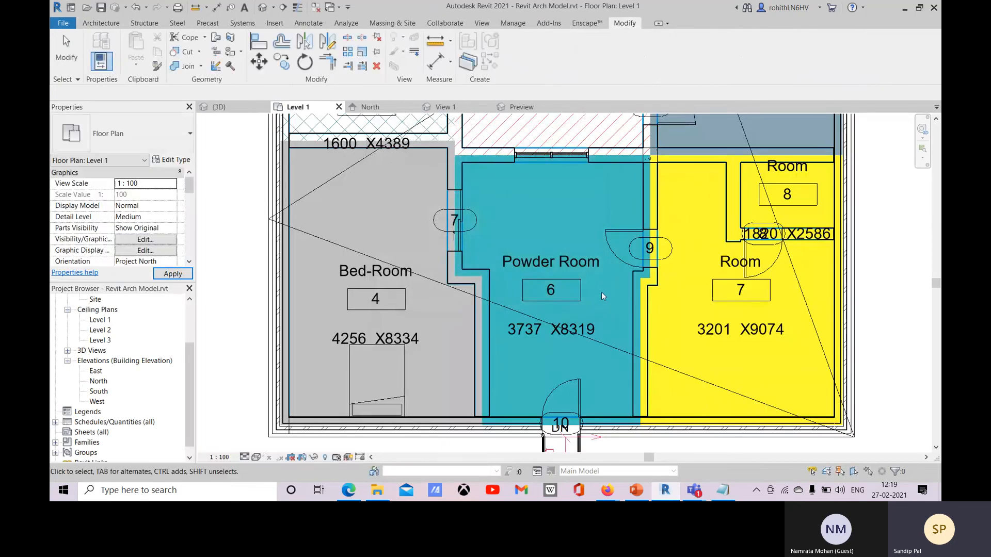
Step: Open the Bathroom door's single-flush family in the family editor to inspect it, and close it to return to the Level 1 plan
scroll(535, 316, down, 1)
middle_drag(537, 316, 589, 385)
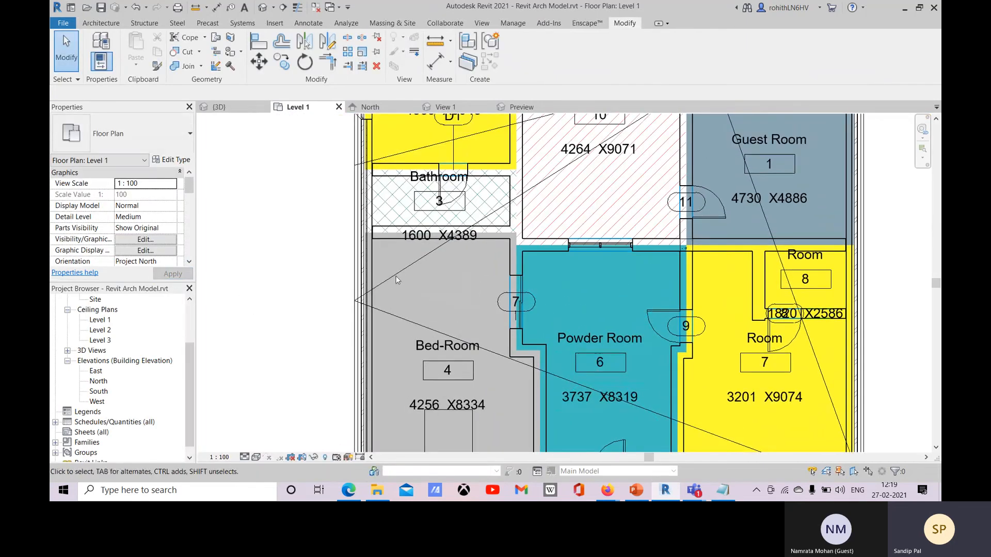
click(469, 187)
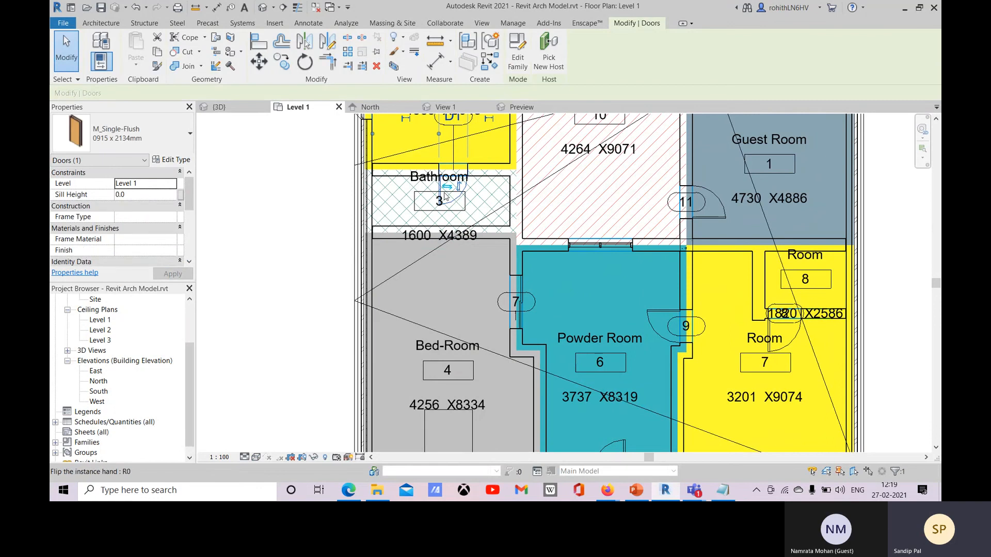
click(518, 65)
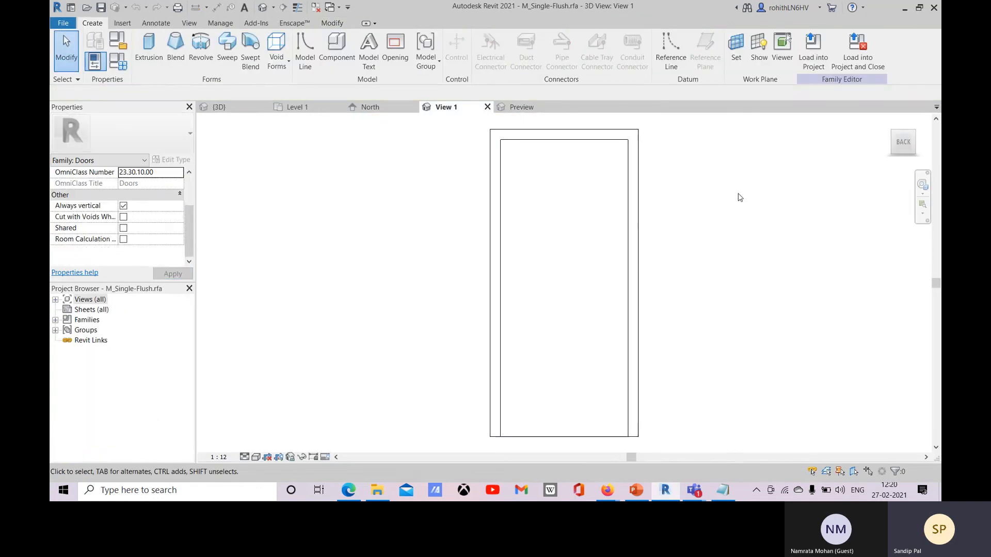
click(487, 107)
click(522, 252)
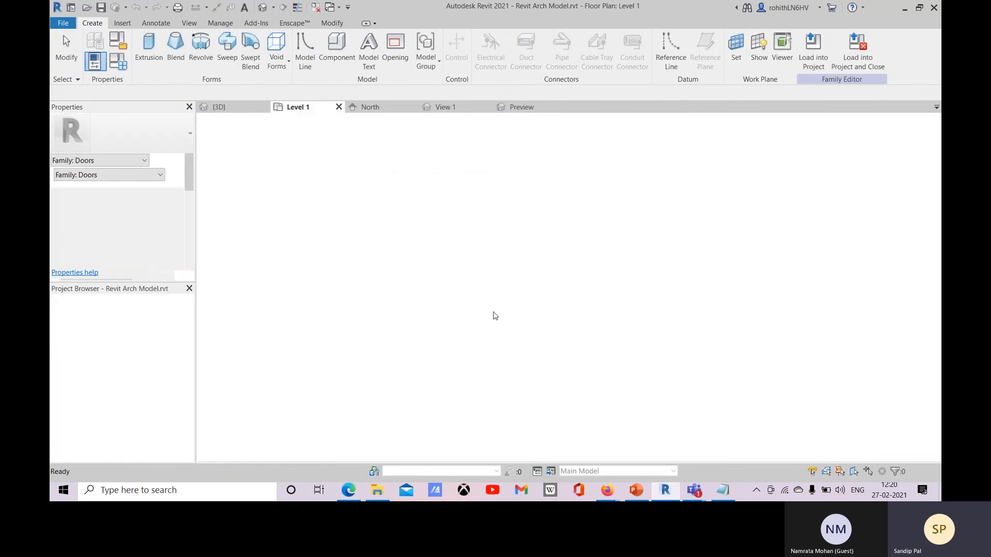
scroll(417, 246, down, 3)
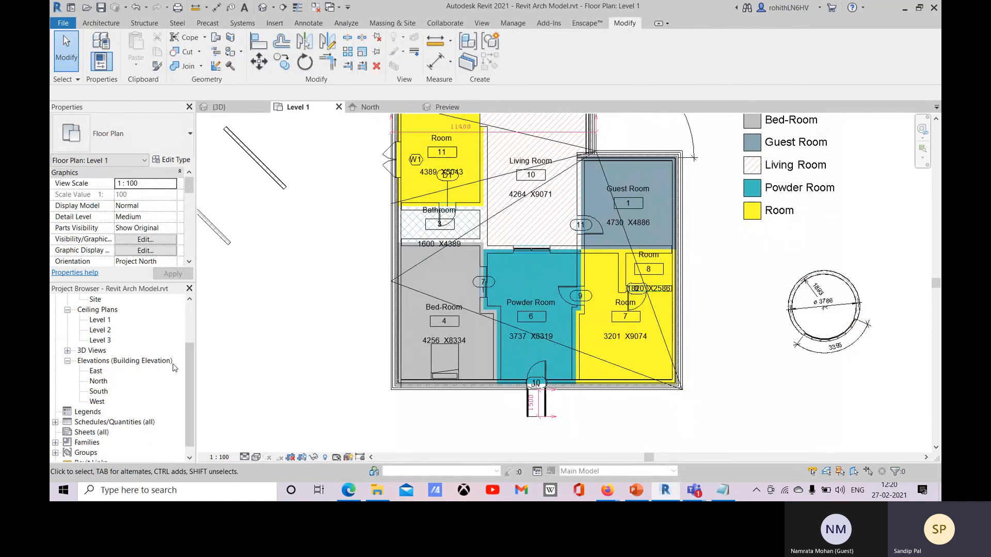
Step: Create a new Door Schedule for building components in the New Construction phase
click(122, 425)
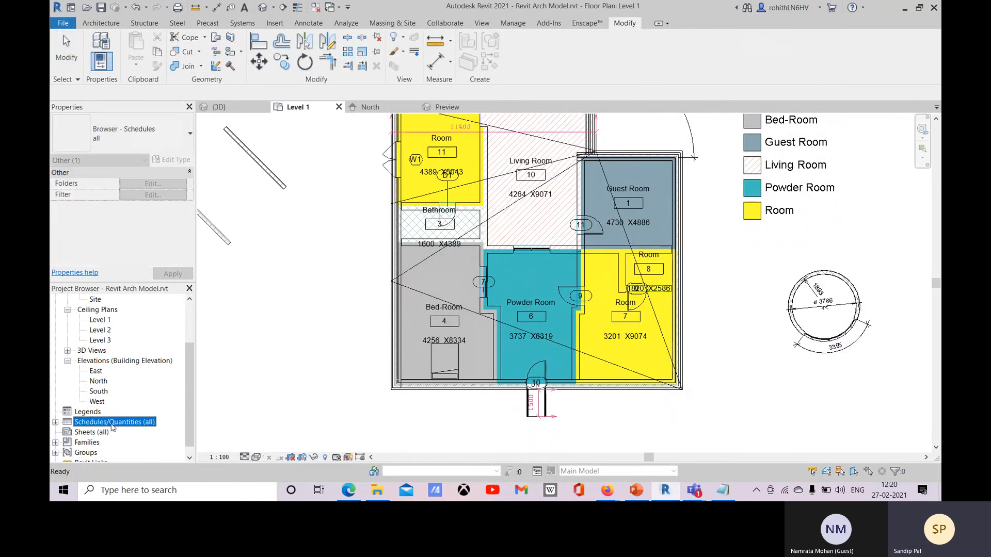
right_click(112, 424)
click(169, 299)
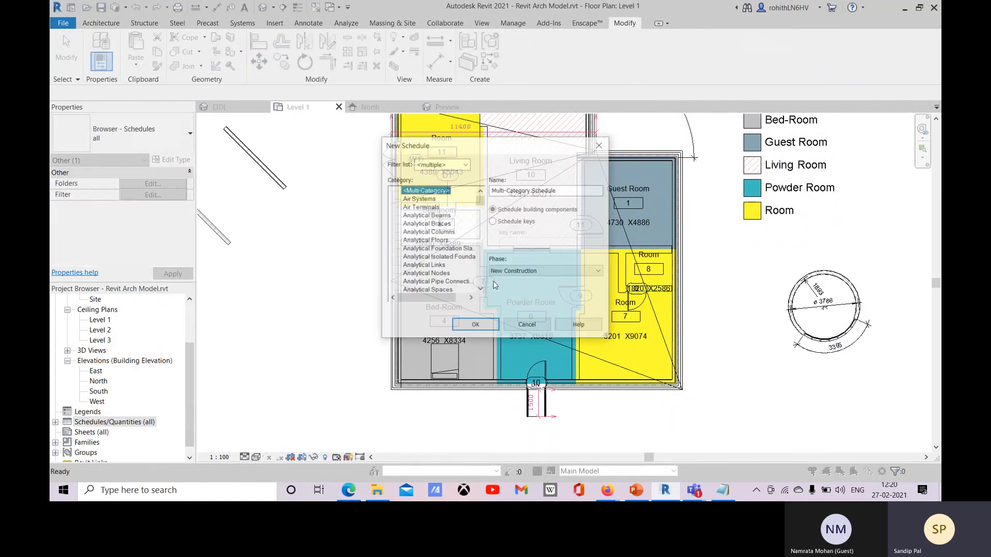
scroll(442, 272, down, 10)
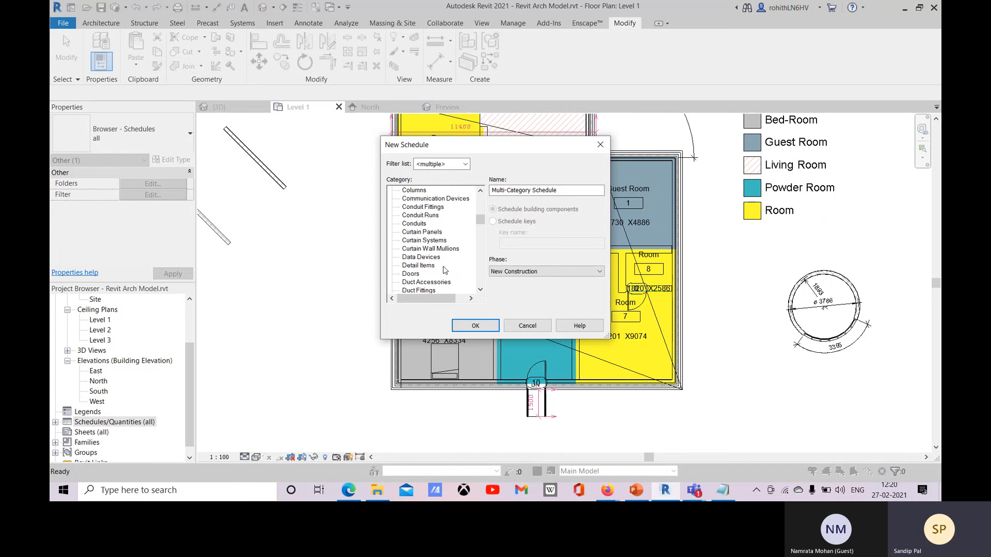
click(410, 224)
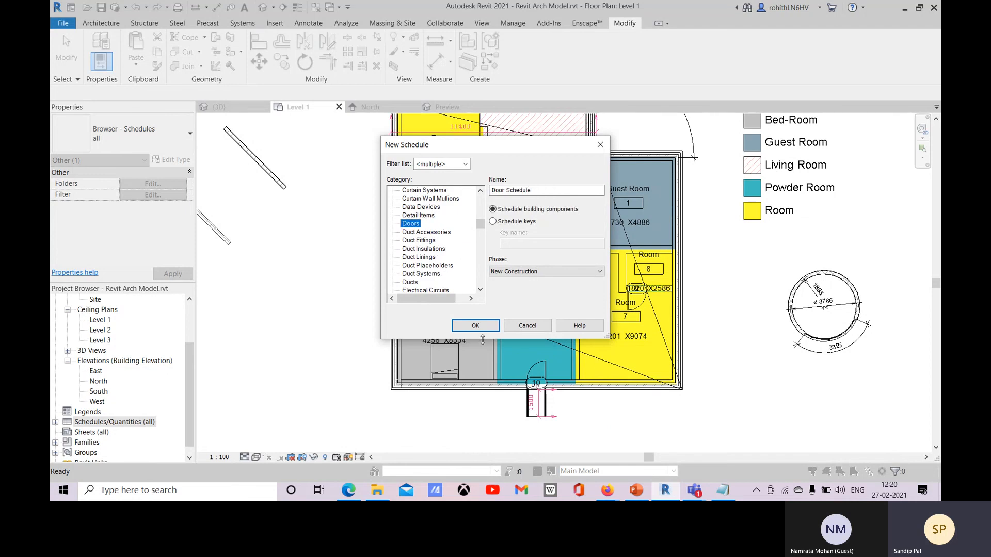
click(475, 325)
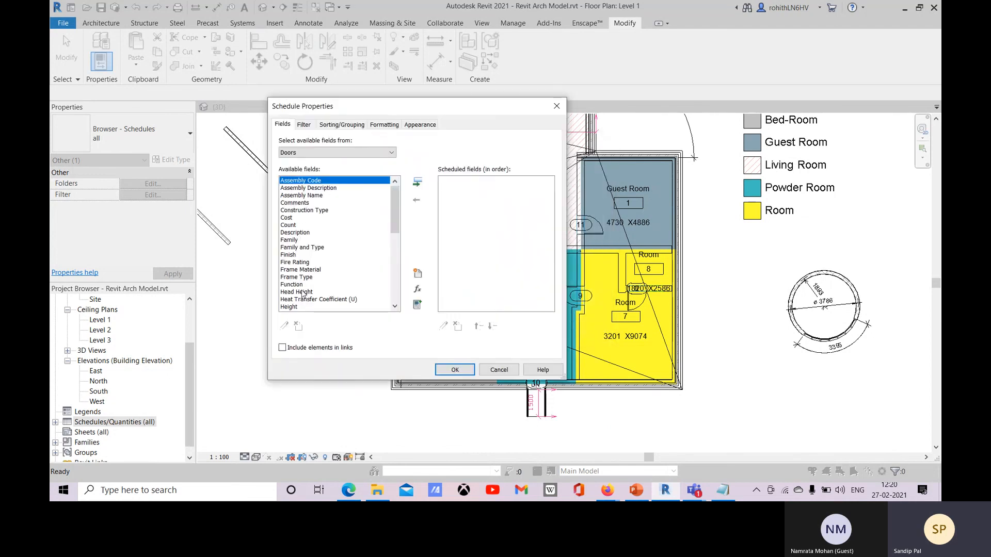
Step: Add the Family and Type field and the Level field to the door schedule
scroll(303, 242, down, 3)
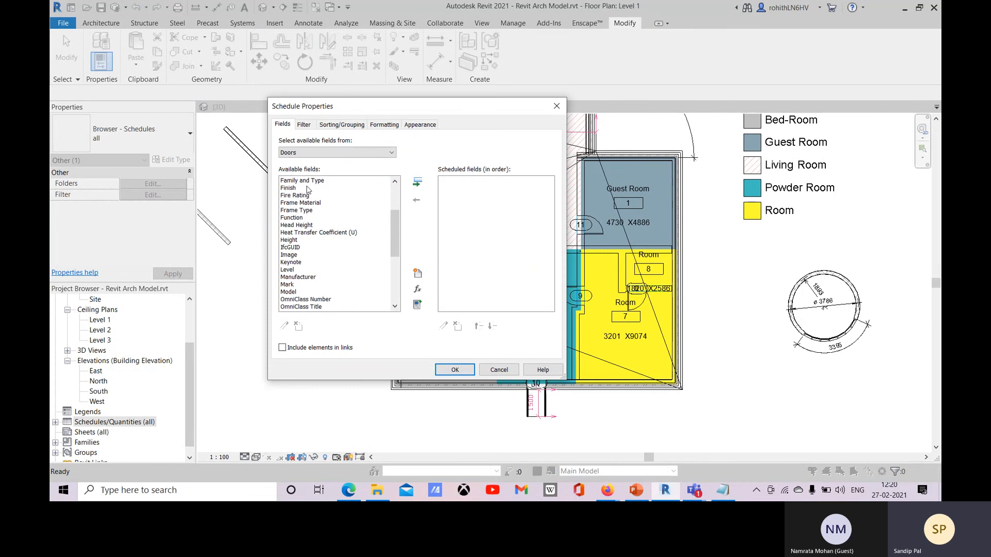
click(308, 181)
click(418, 183)
scroll(374, 265, up, 3)
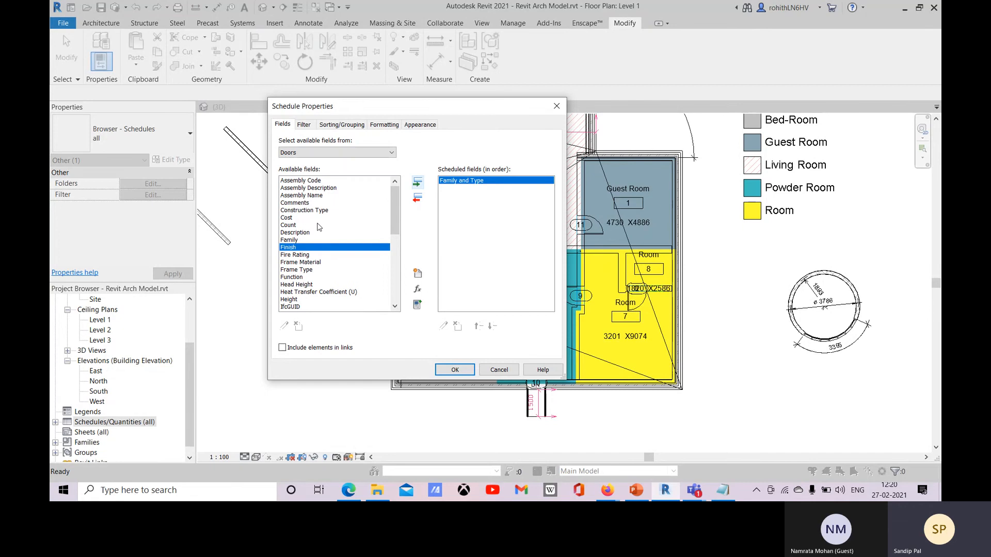
scroll(318, 283, down, 1)
scroll(313, 298, down, 5)
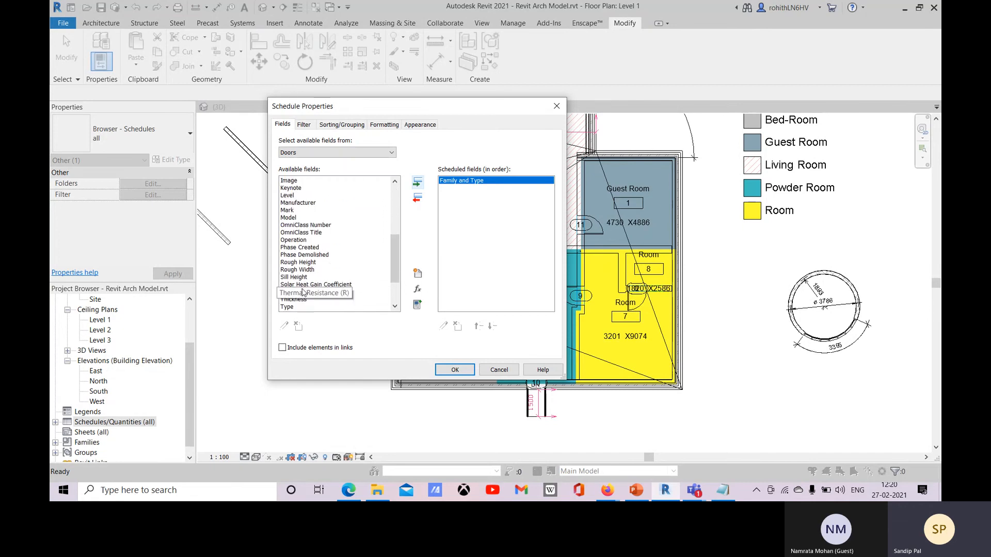
scroll(313, 238, up, 1)
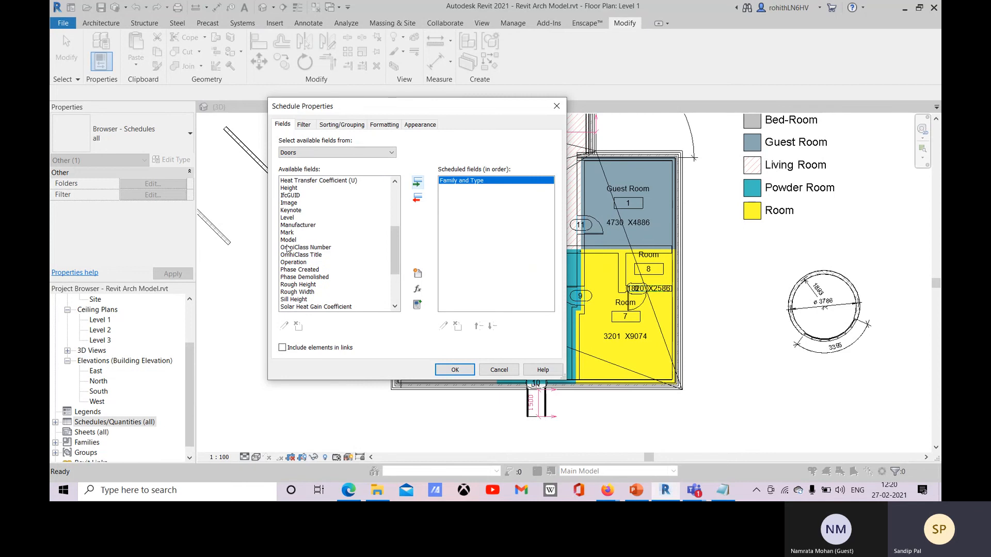
click(291, 217)
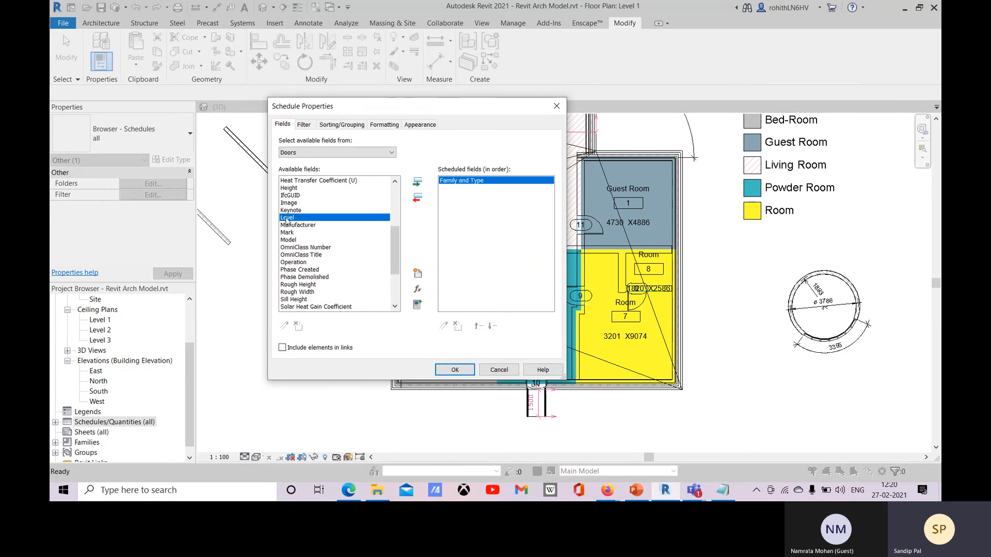
click(418, 183)
Step: Add the Rough Width, Rough Height and Width fields to the door schedule
scroll(289, 252, up, 3)
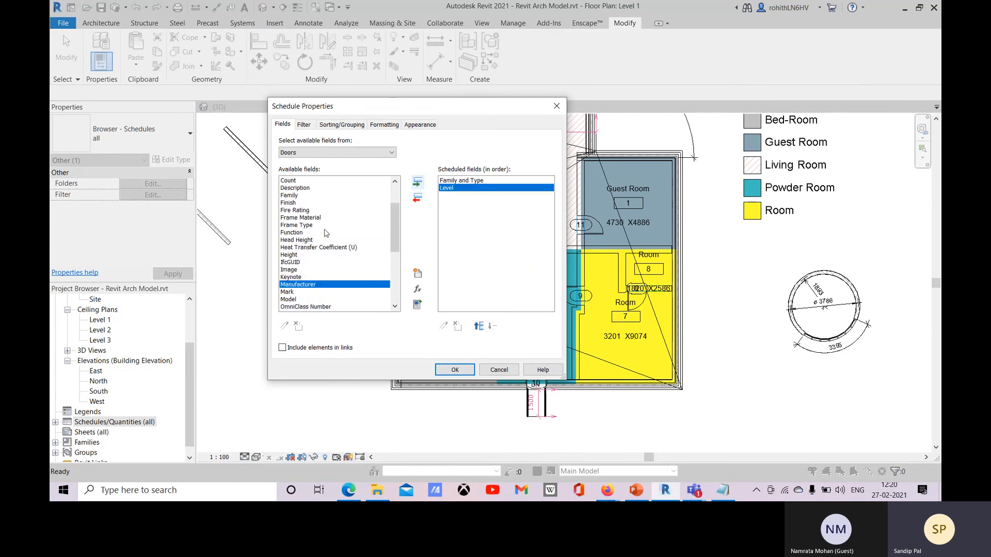
scroll(326, 239, down, 2)
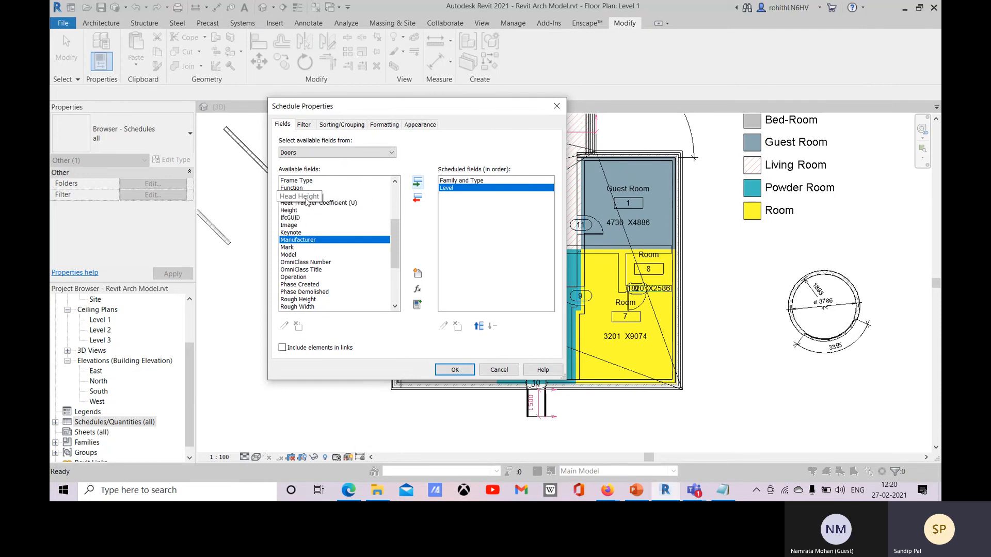
scroll(329, 261, down, 3)
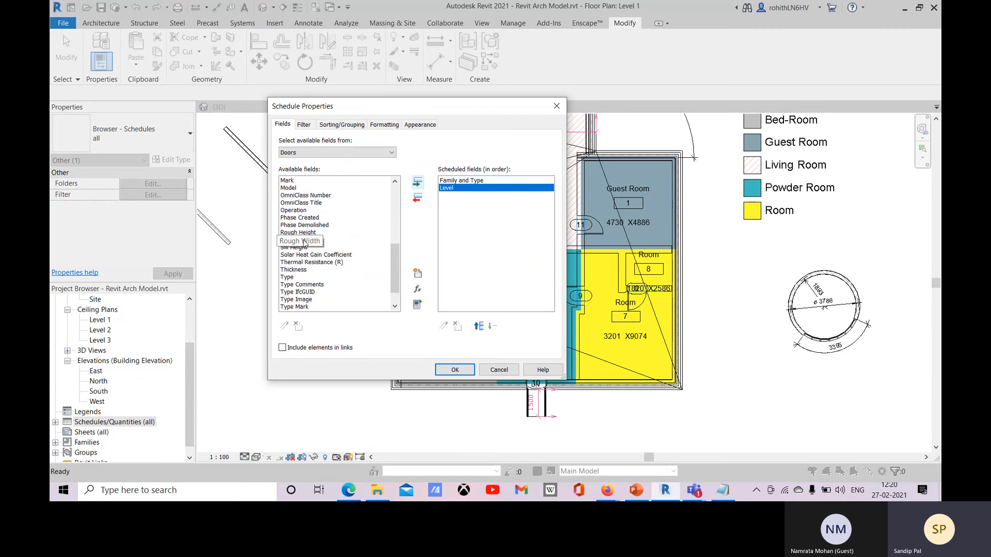
click(305, 240)
click(417, 182)
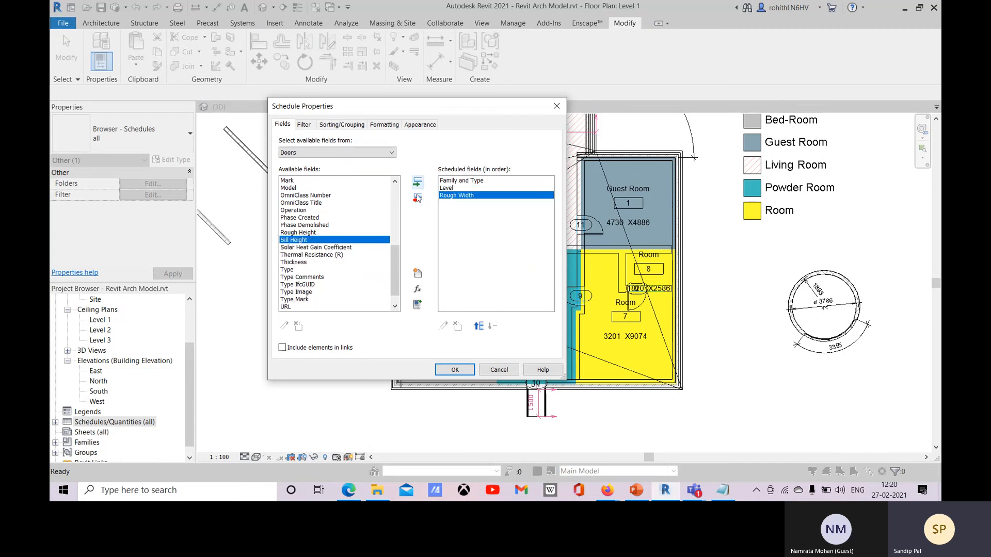
click(298, 232)
click(418, 182)
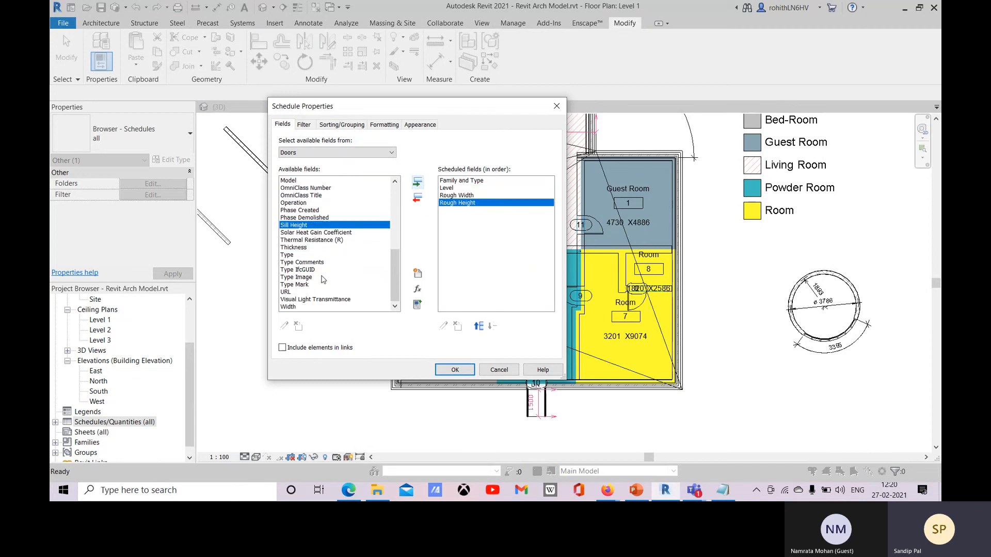
click(290, 307)
click(418, 182)
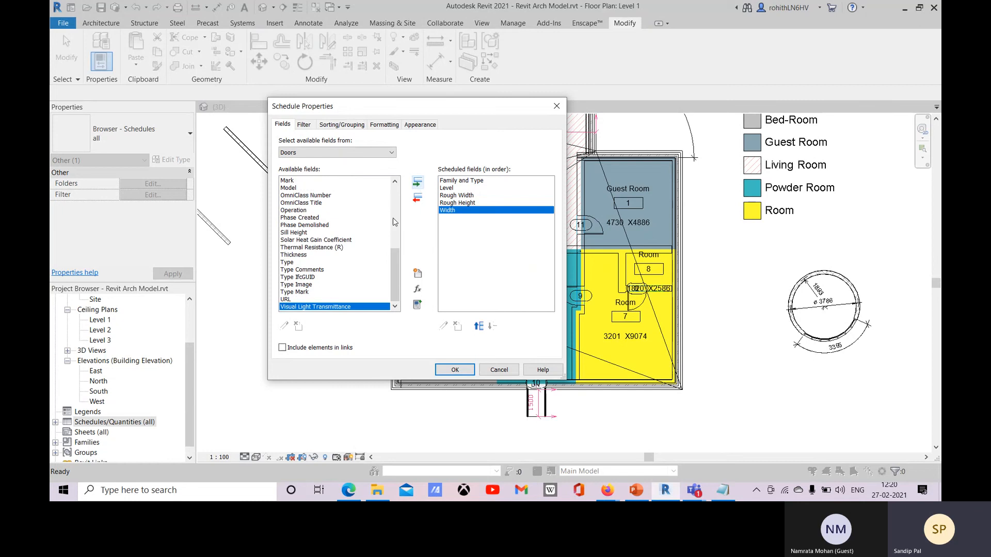
Step: Add the From Room: Name and To Room: Name fields, and generate the door schedule
click(341, 152)
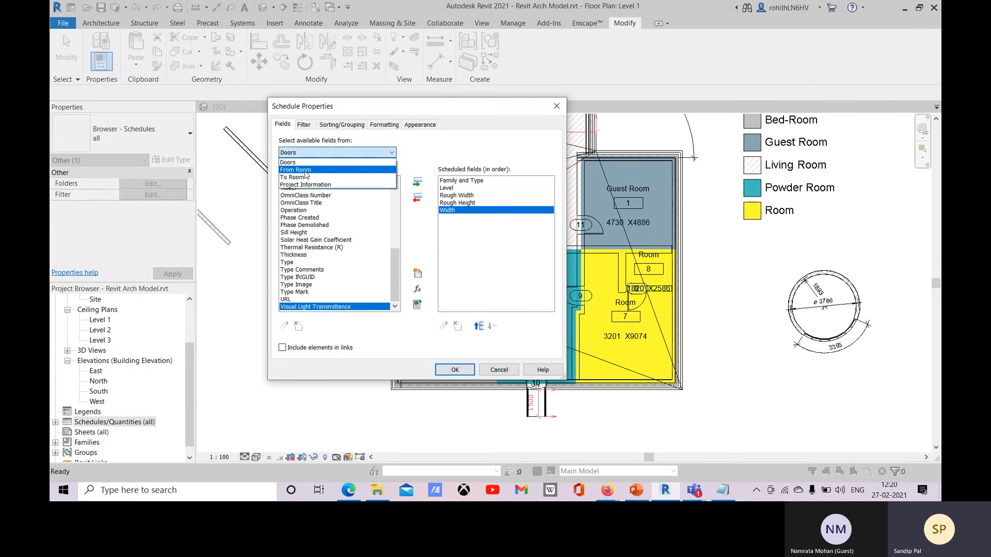
click(305, 174)
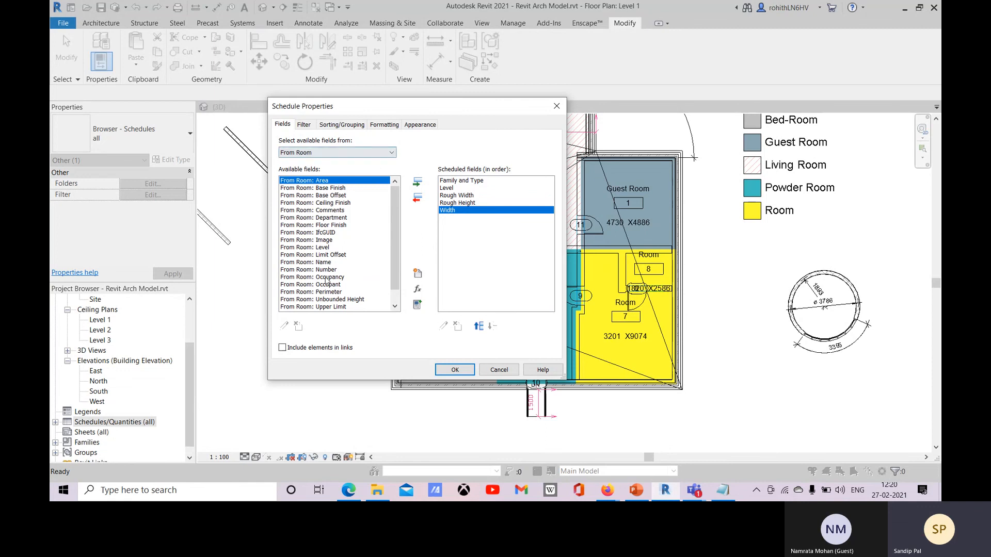
click(306, 263)
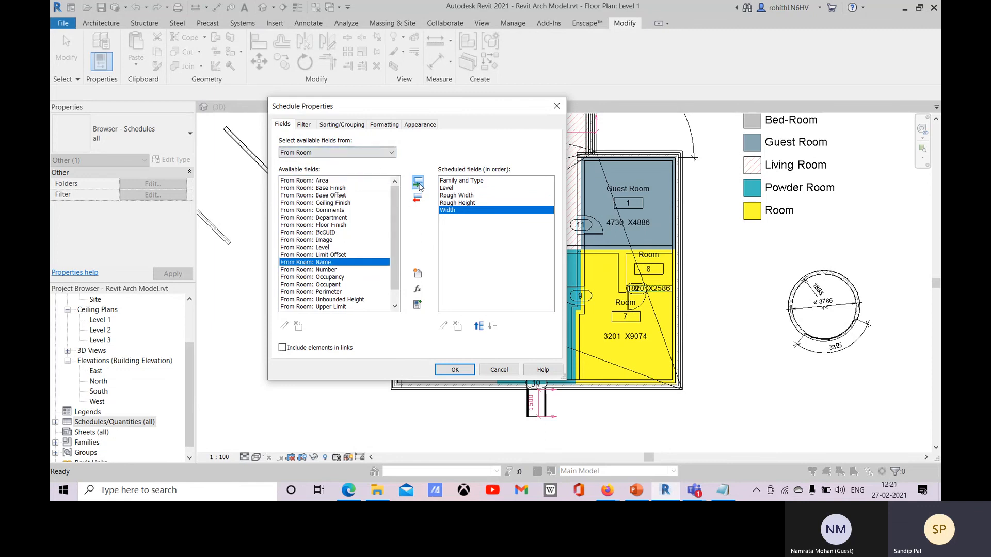
click(417, 182)
click(361, 152)
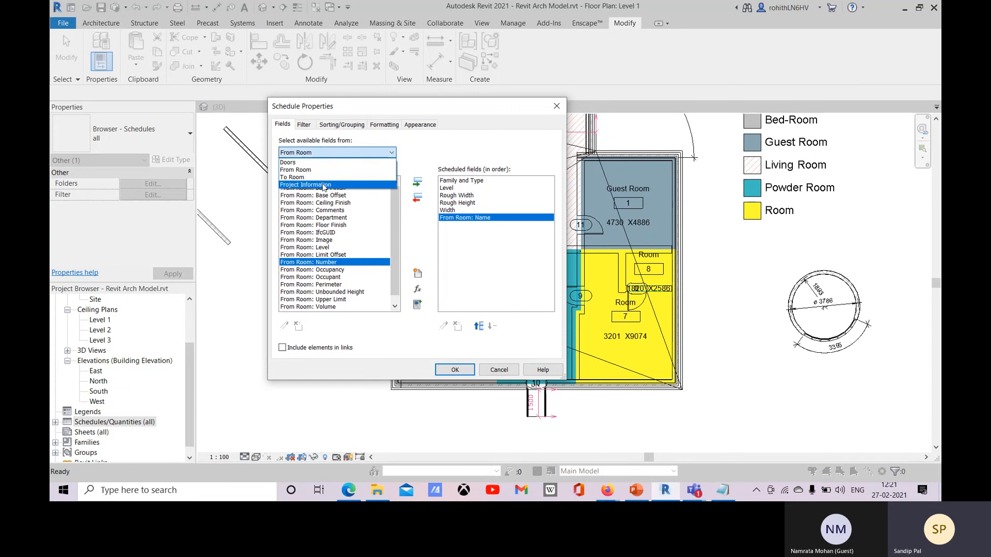
click(318, 178)
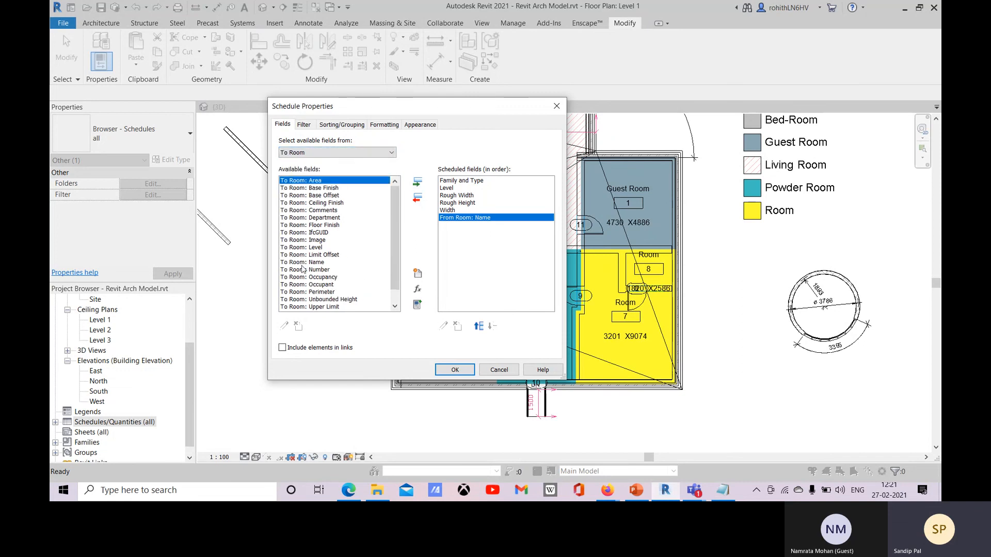
click(304, 262)
click(417, 182)
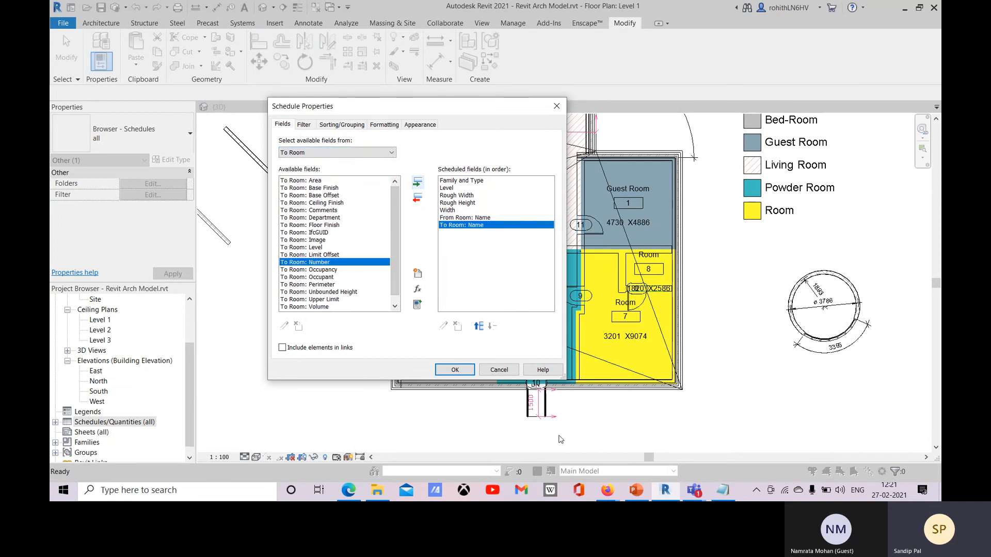
click(464, 369)
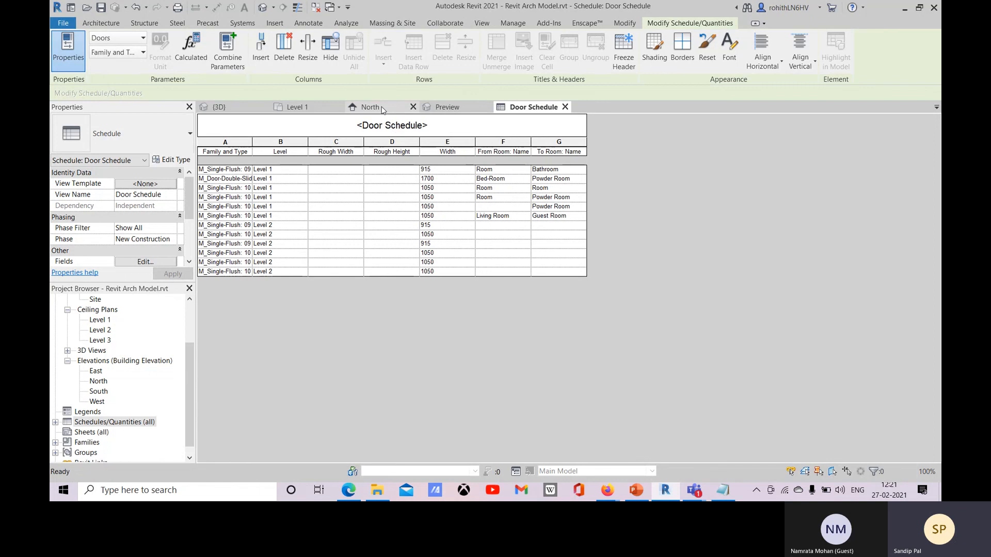
Step: Examine the doors of Rooms 7 and 8, the Powder Room entrance and the Guest Room in the Level 1 plan, and return to the door schedule
click(298, 107)
middle_drag(550, 313, 463, 333)
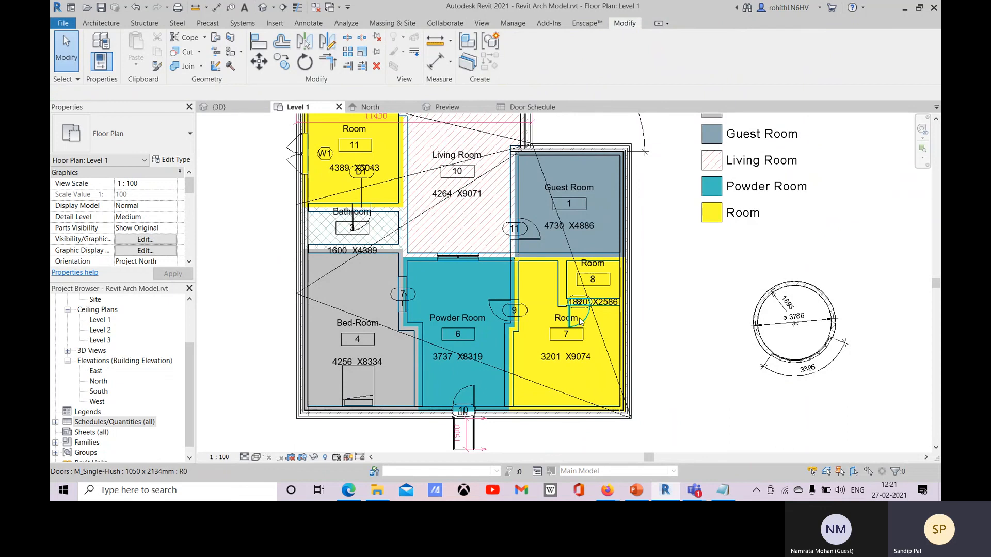
click(579, 318)
middle_drag(670, 273, 667, 307)
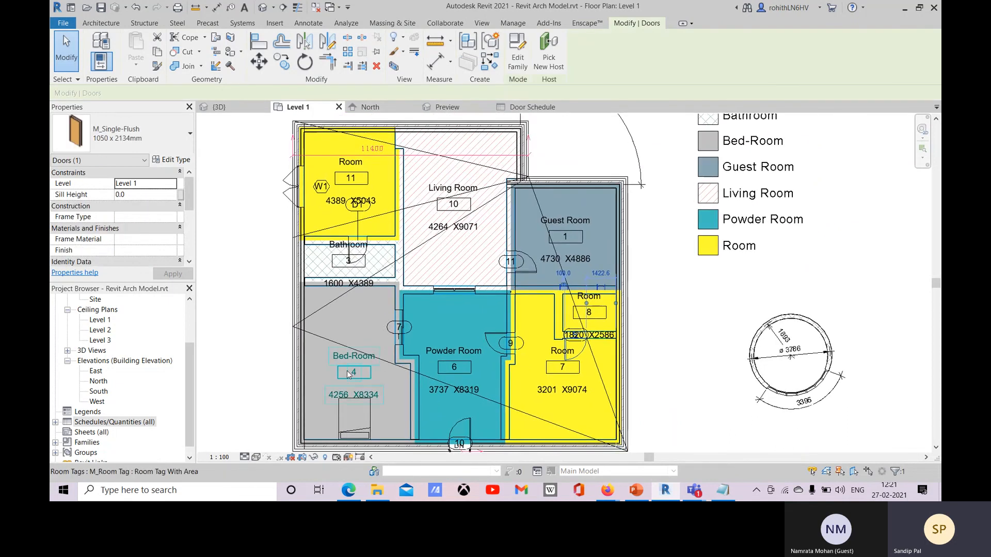
middle_drag(411, 357, 444, 271)
click(490, 346)
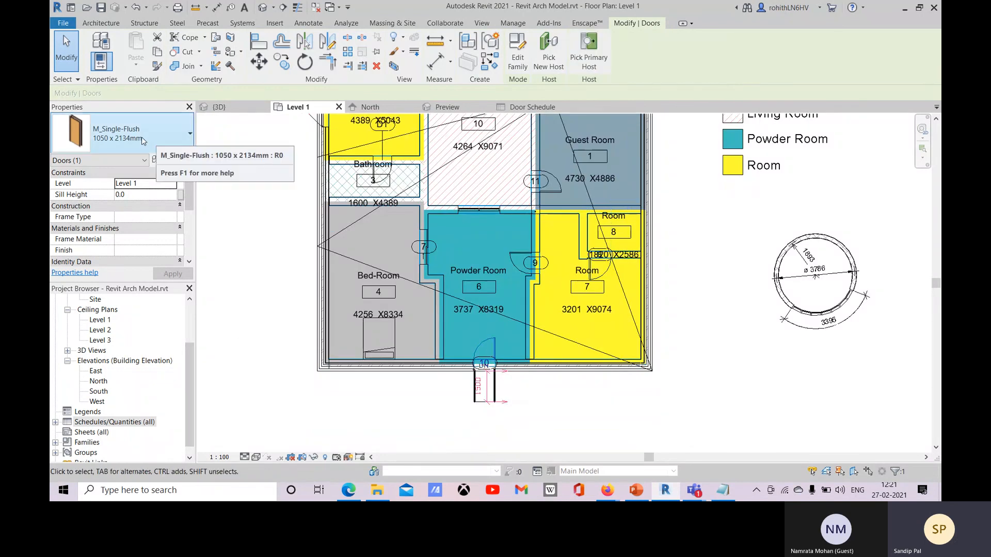
click(555, 191)
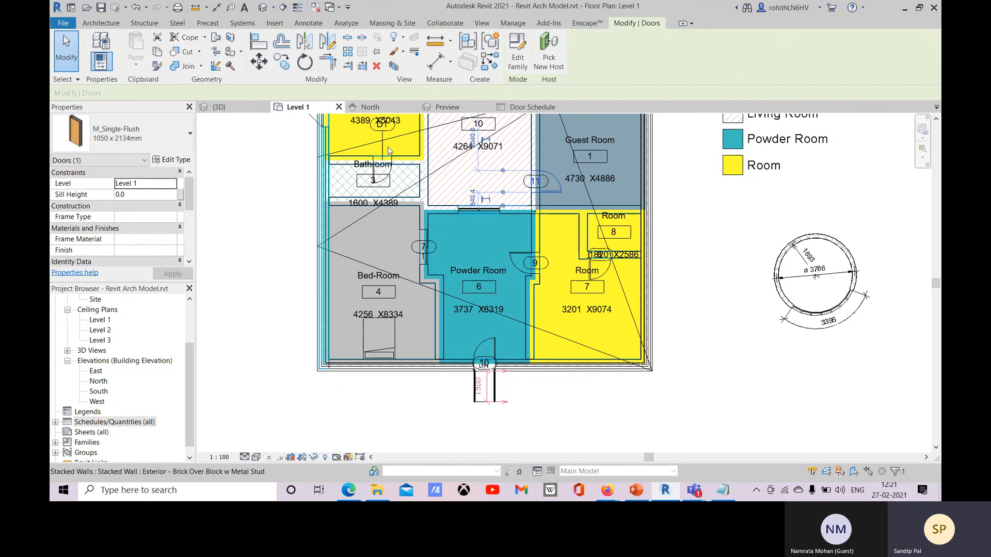
middle_drag(580, 130, 521, 236)
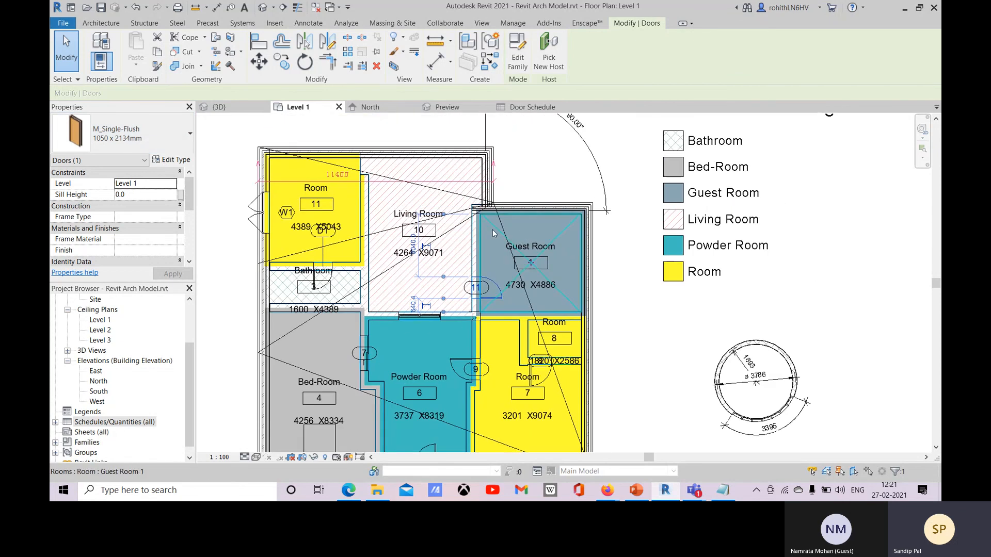
click(465, 109)
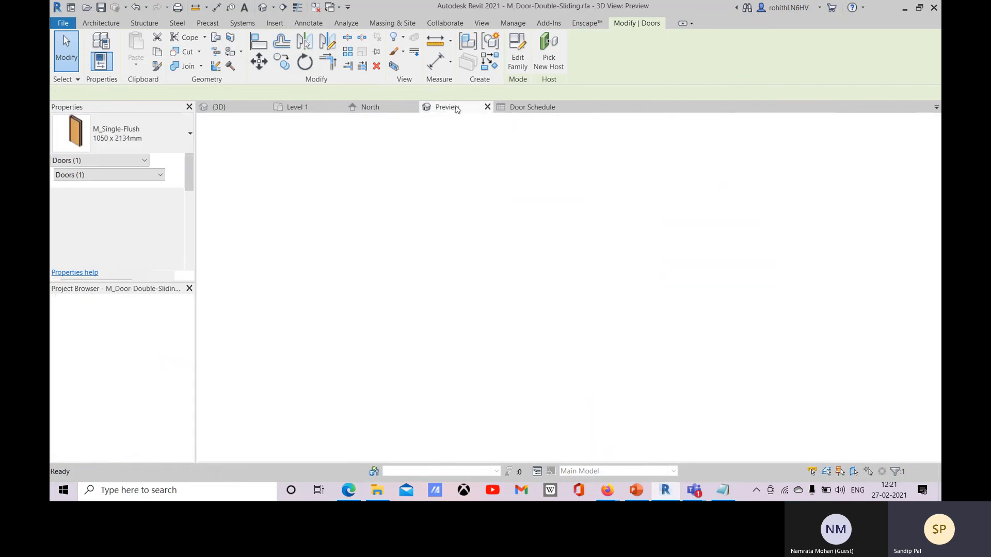
click(527, 107)
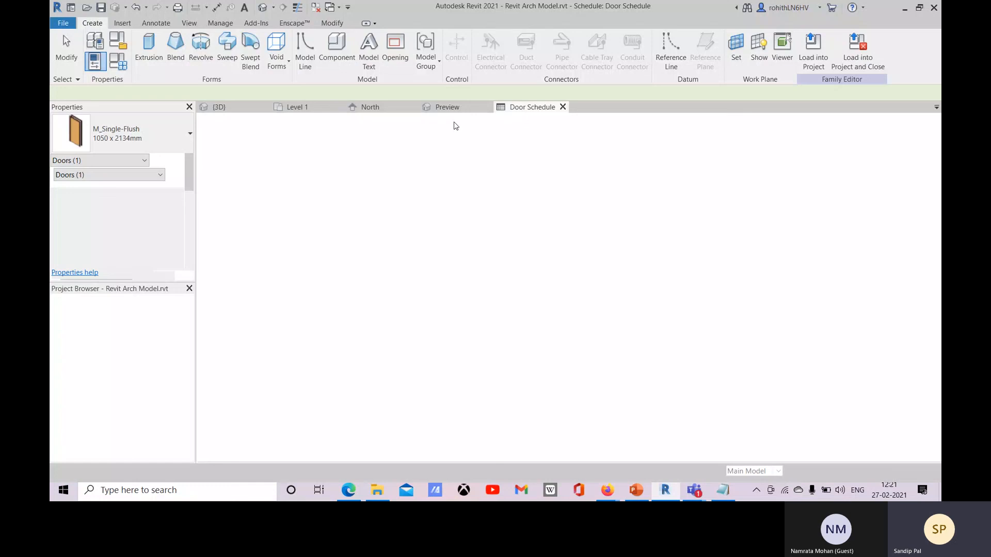
Step: Close the double-sliding door family's preview and widen the door schedule's Family and Type column until the full type names fit
click(452, 108)
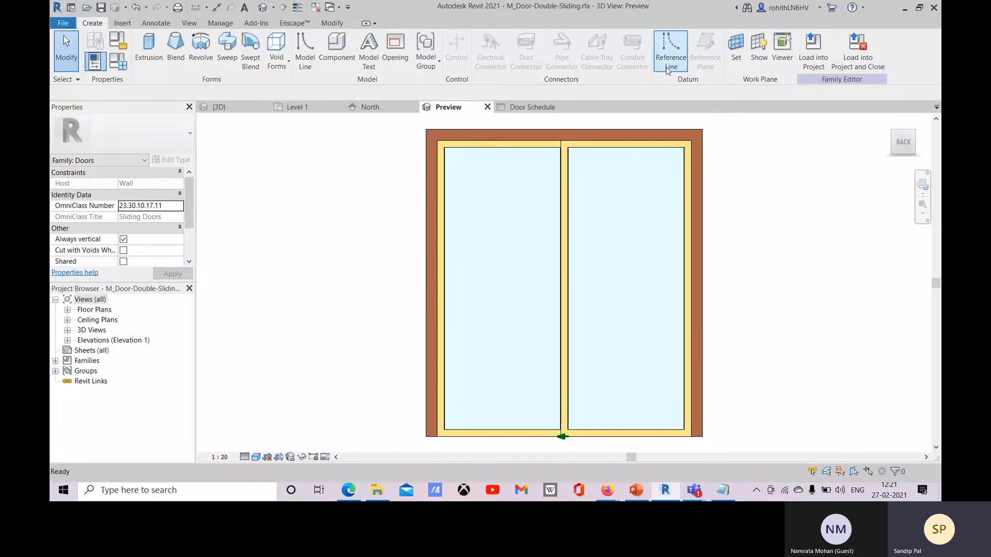
click(487, 107)
click(522, 252)
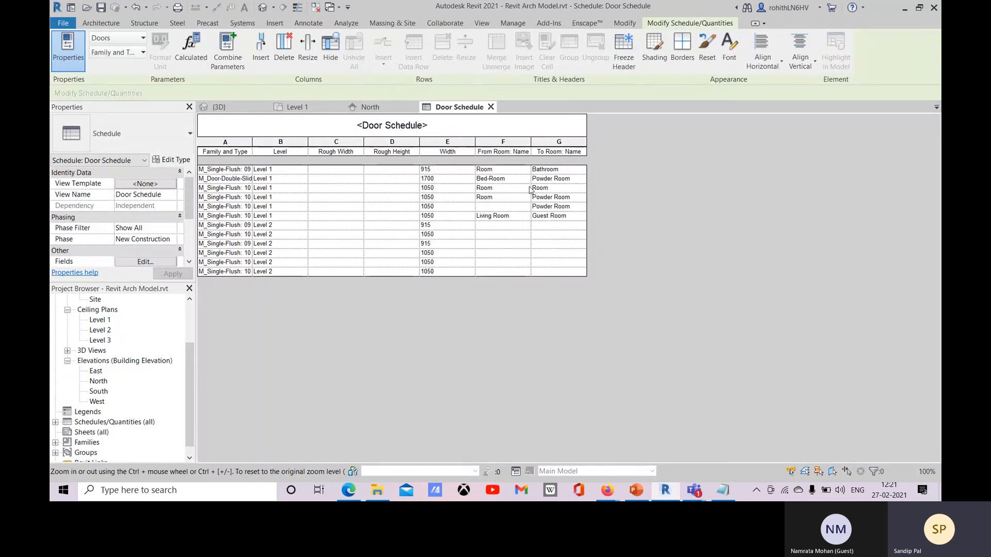
drag(252, 146, 333, 150)
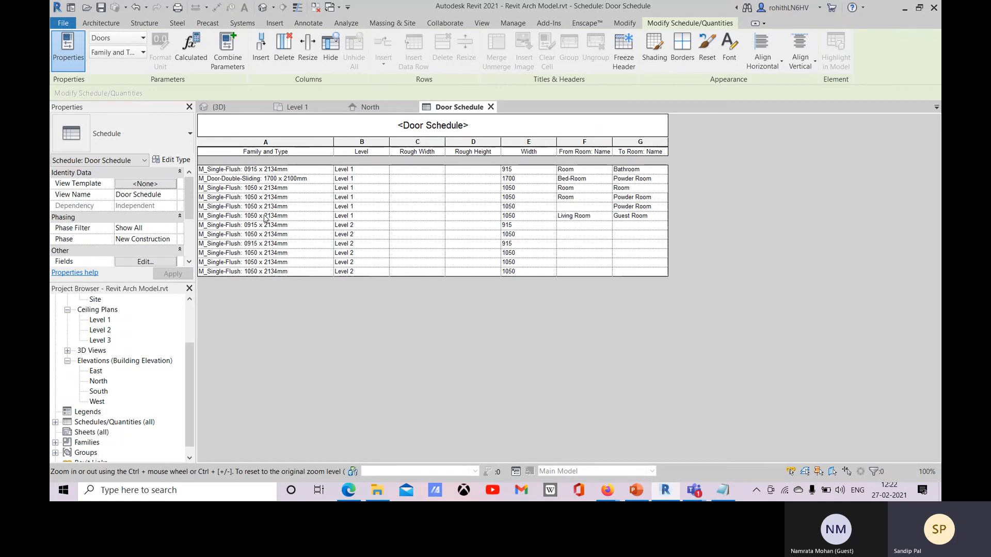
Step: Check the schedule's Level 1 door with a blank From Room name against the Powder Room entrance door in the Level 1 plan
click(572, 207)
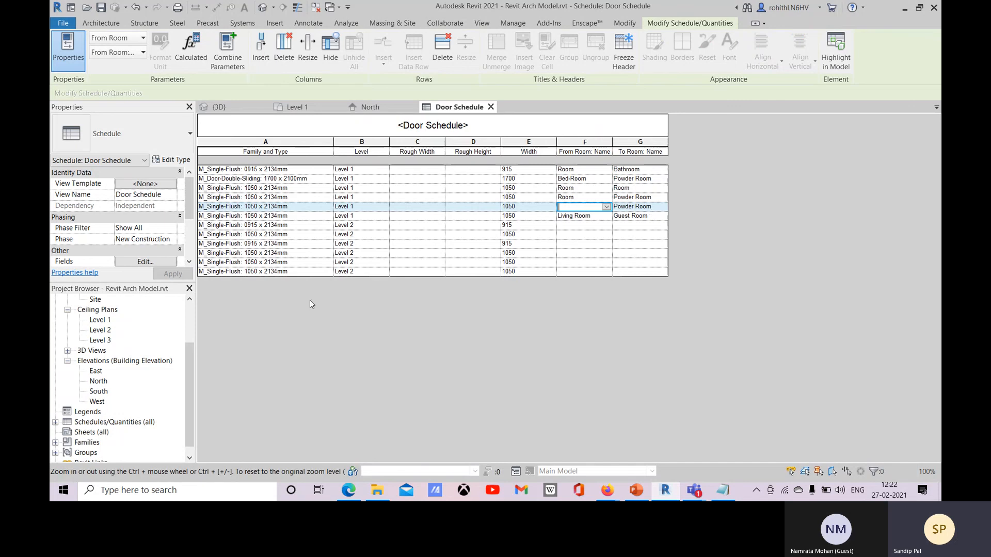
click(294, 107)
scroll(457, 335, up, 3)
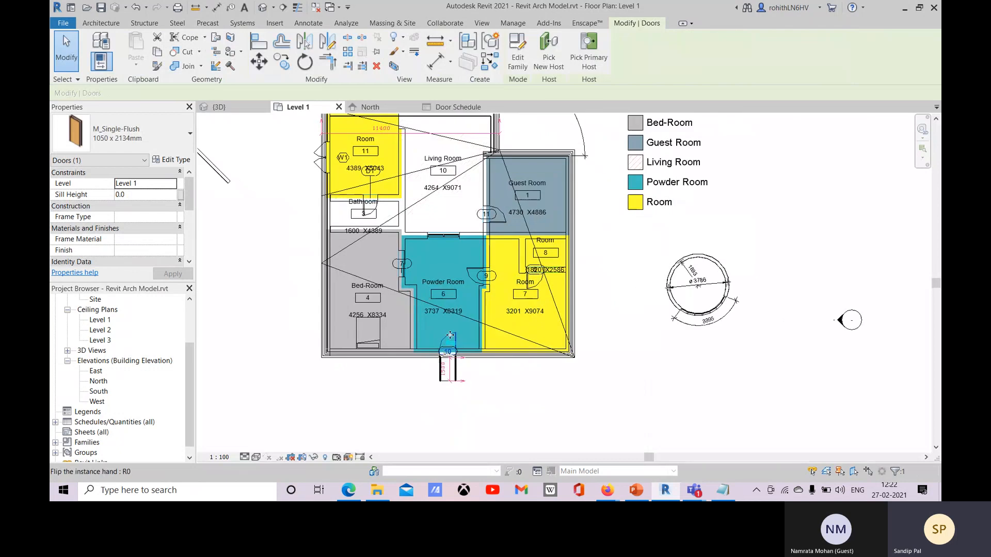
click(456, 107)
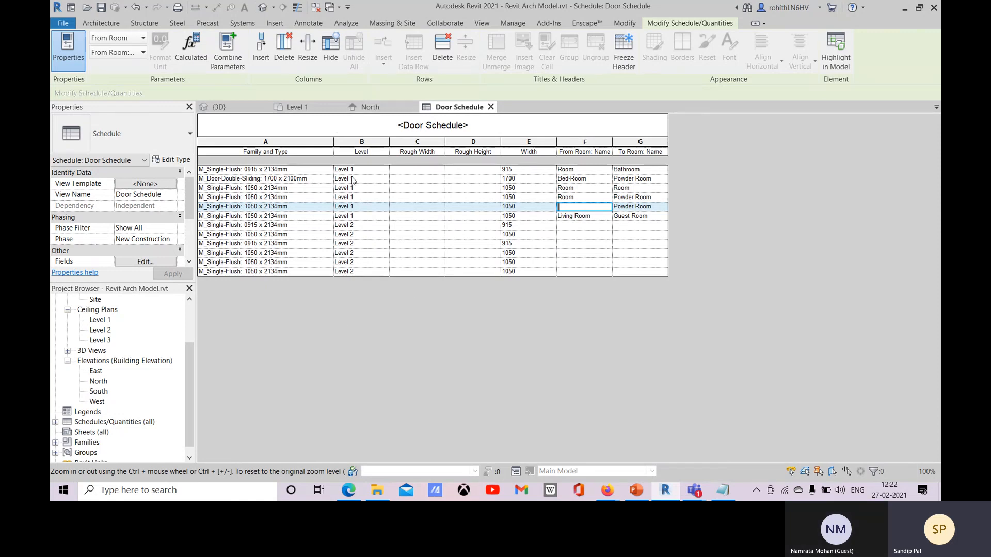
Step: Delete the two loose diagonal walls outside the building in the Level 1 floor plan
click(367, 108)
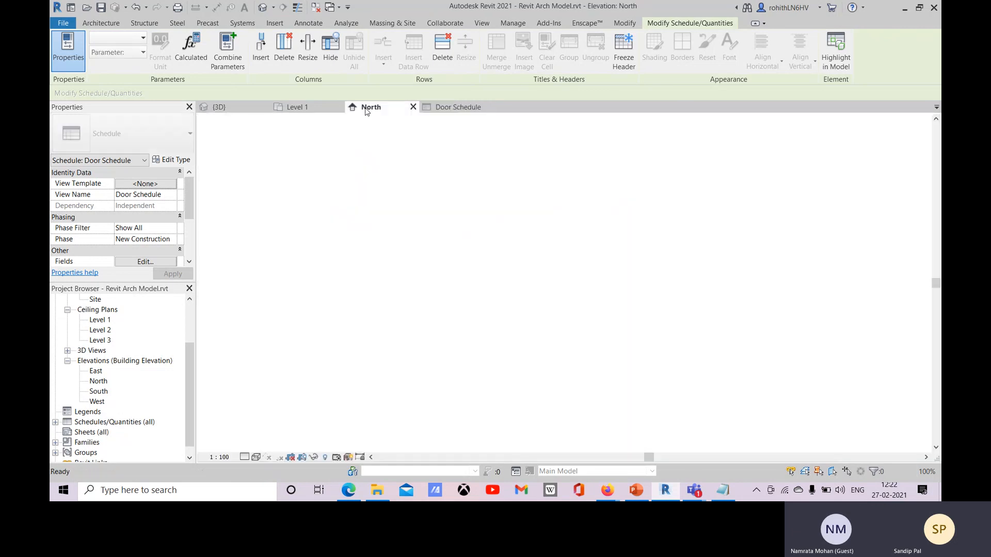
click(296, 107)
scroll(486, 288, down, 4)
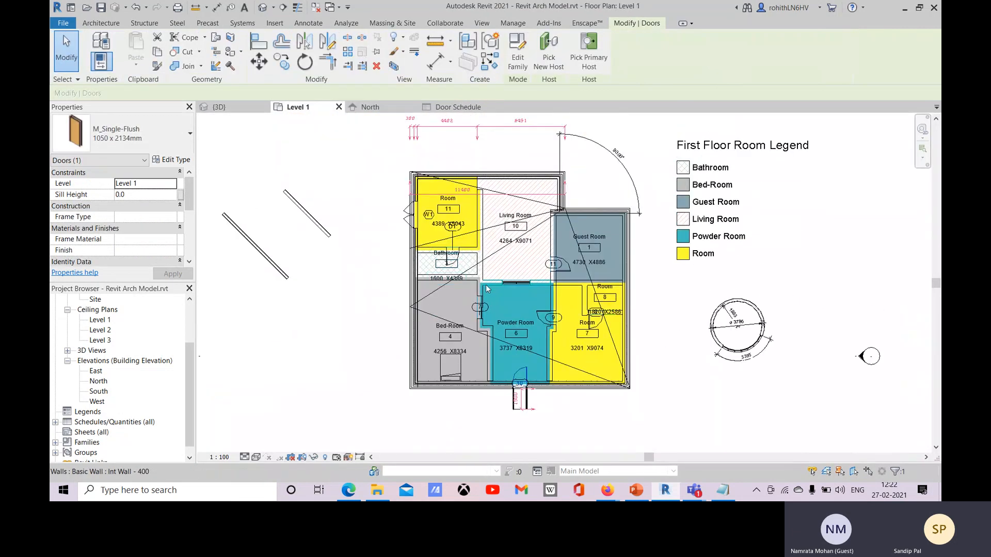
middle_drag(504, 264, 521, 301)
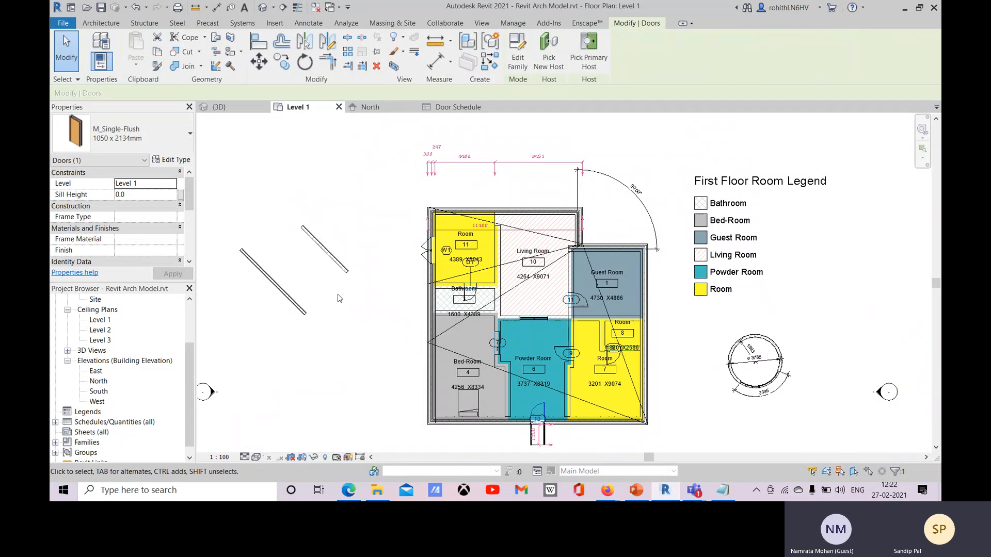
drag(349, 289, 262, 318)
key(Delete)
middle_drag(766, 423, 756, 383)
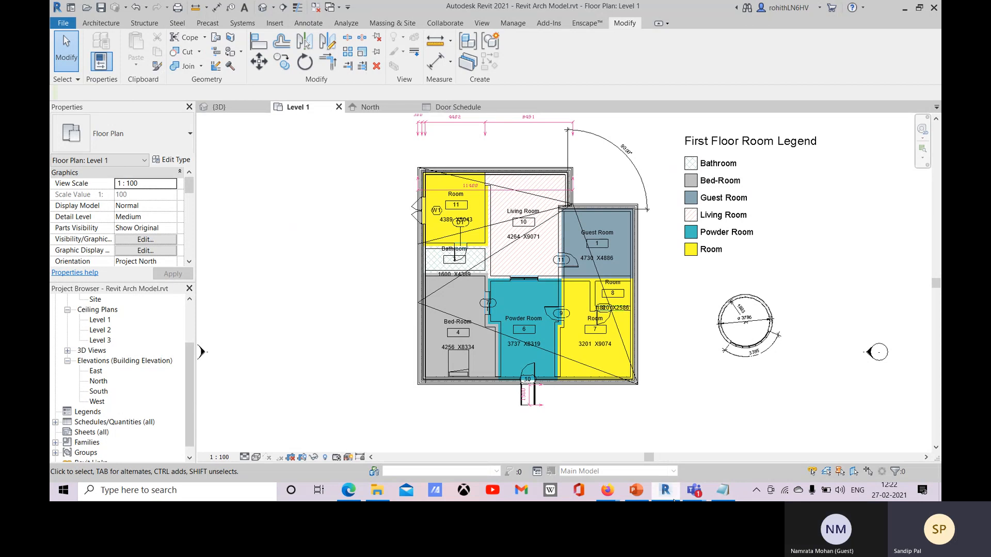
Step: Switch to the Microsoft Teams meeting window
mouse_move(696, 494)
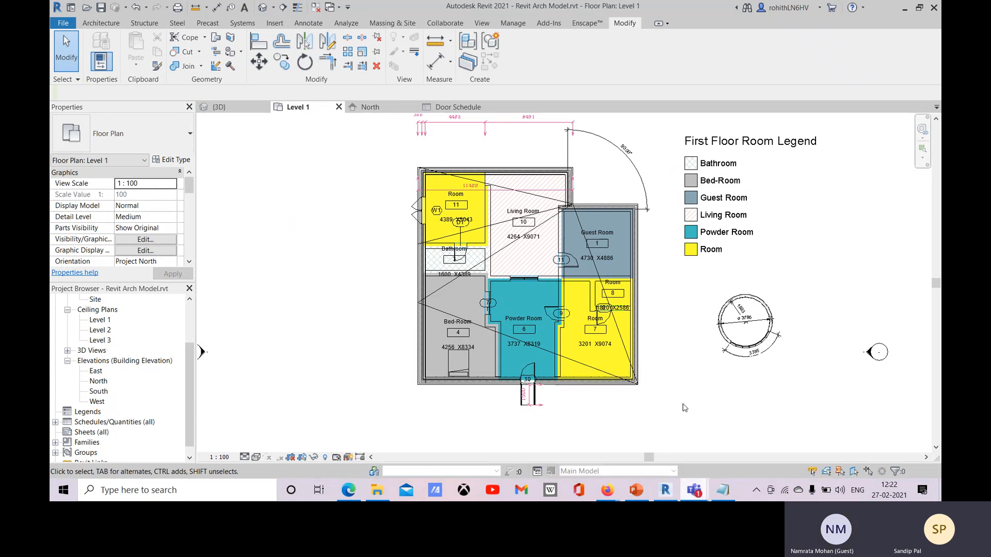
click(685, 408)
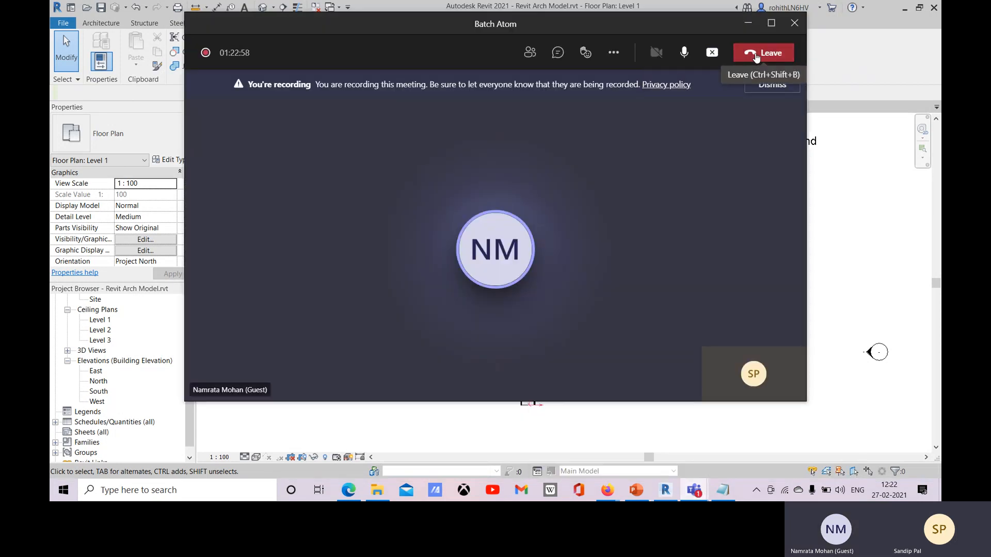